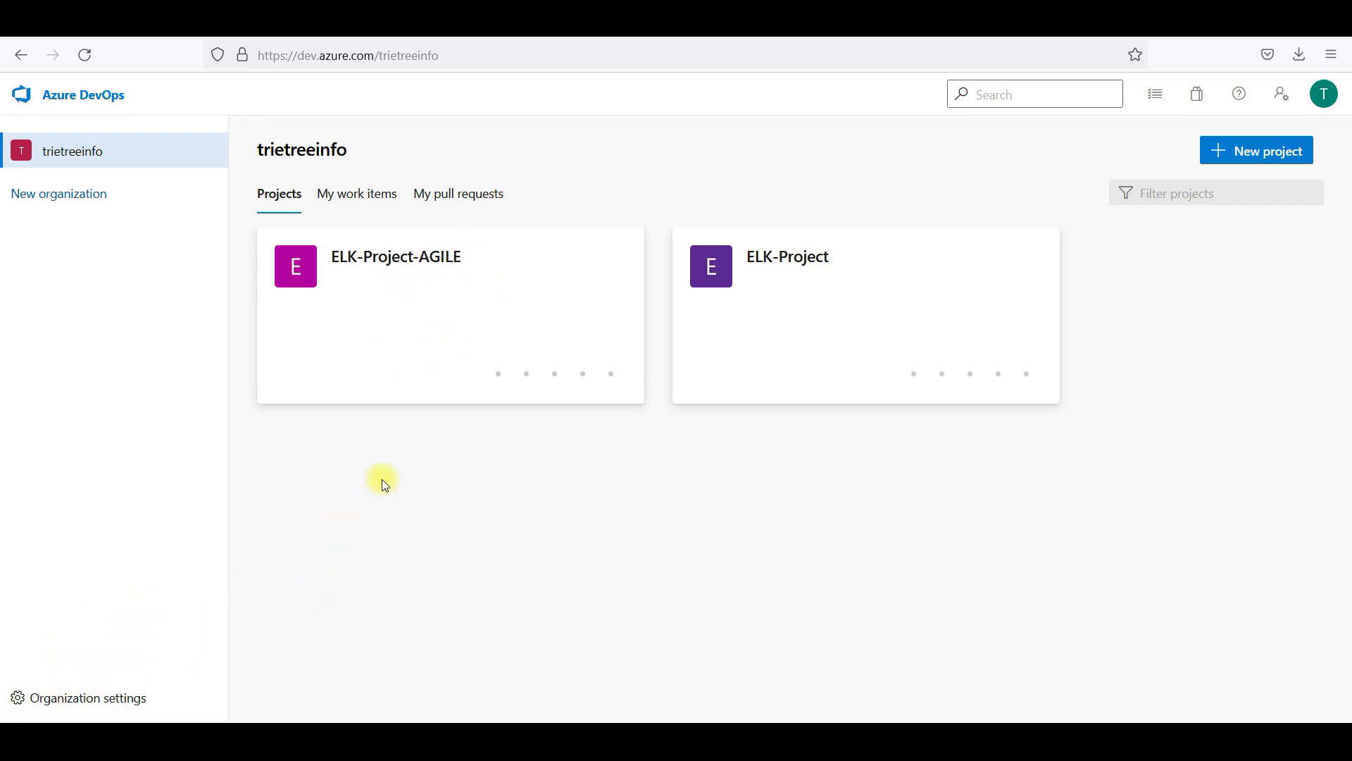
# Open ELK-Project and go to its Boards Work items page
pyautogui.click(766, 343)
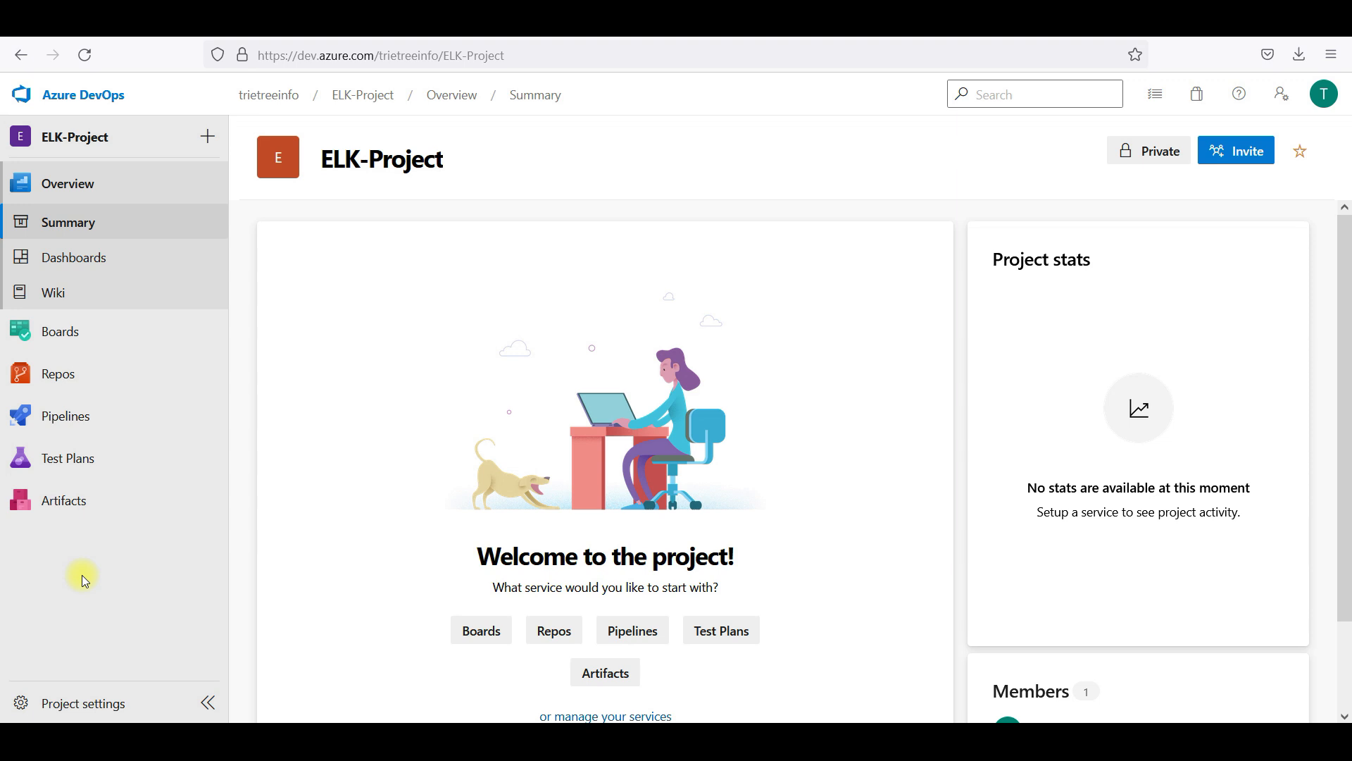
pyautogui.click(82, 337)
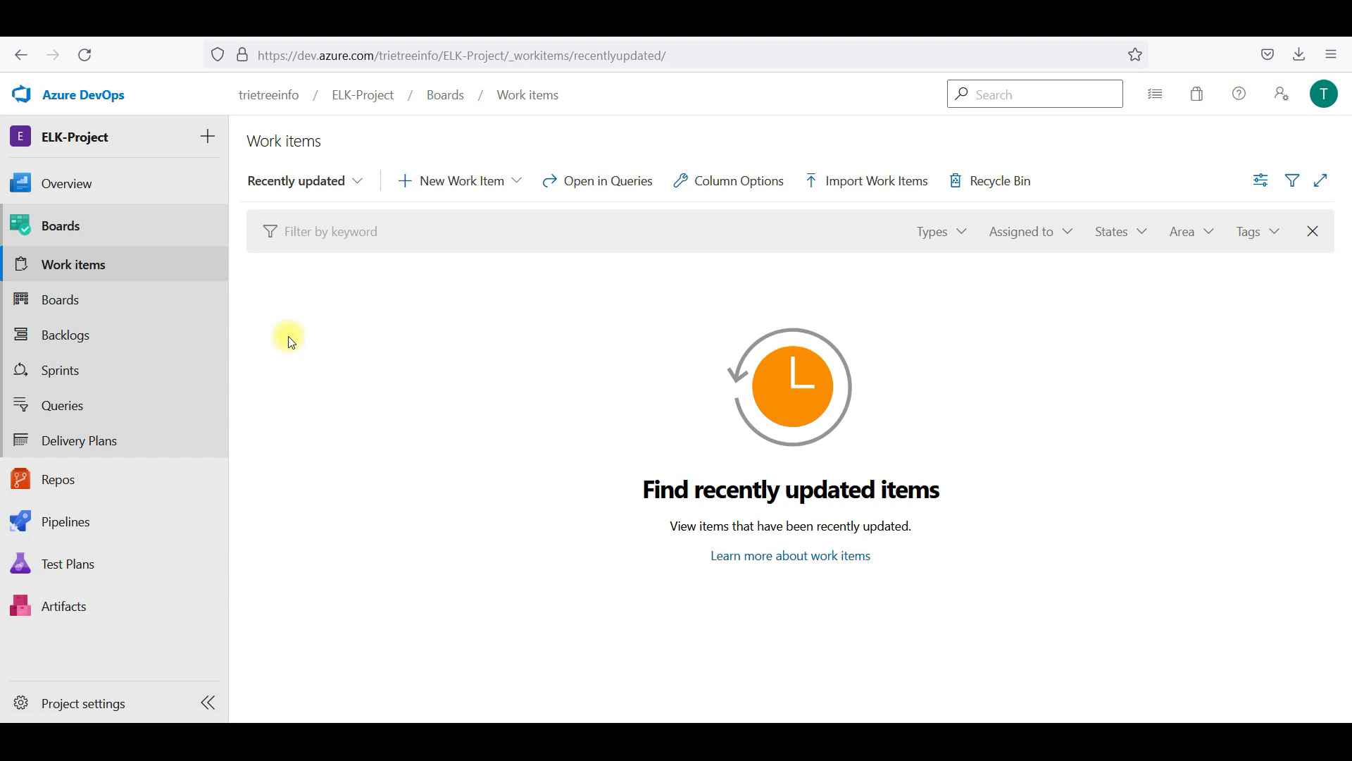
# Look over the Epic, Issue and Task new work item types without creating one
pyautogui.click(470, 181)
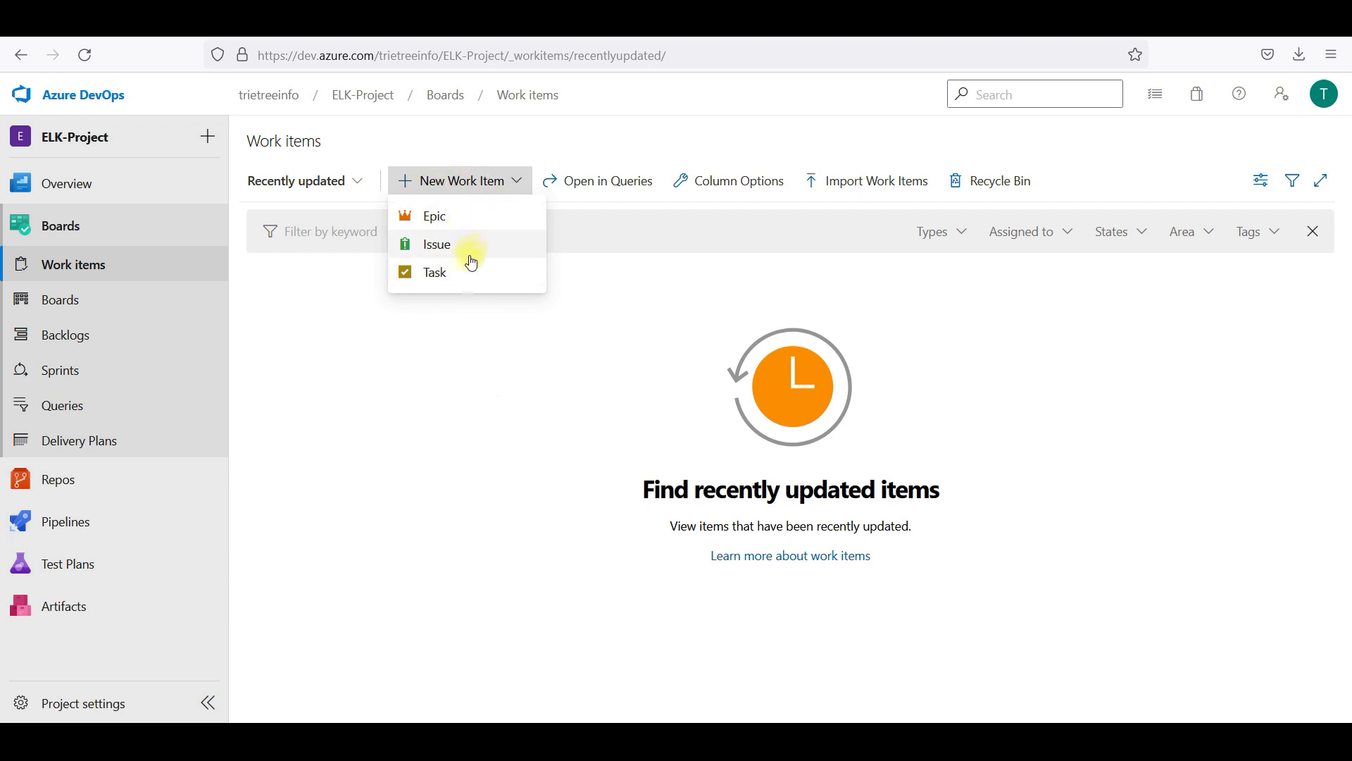
pyautogui.click(456, 379)
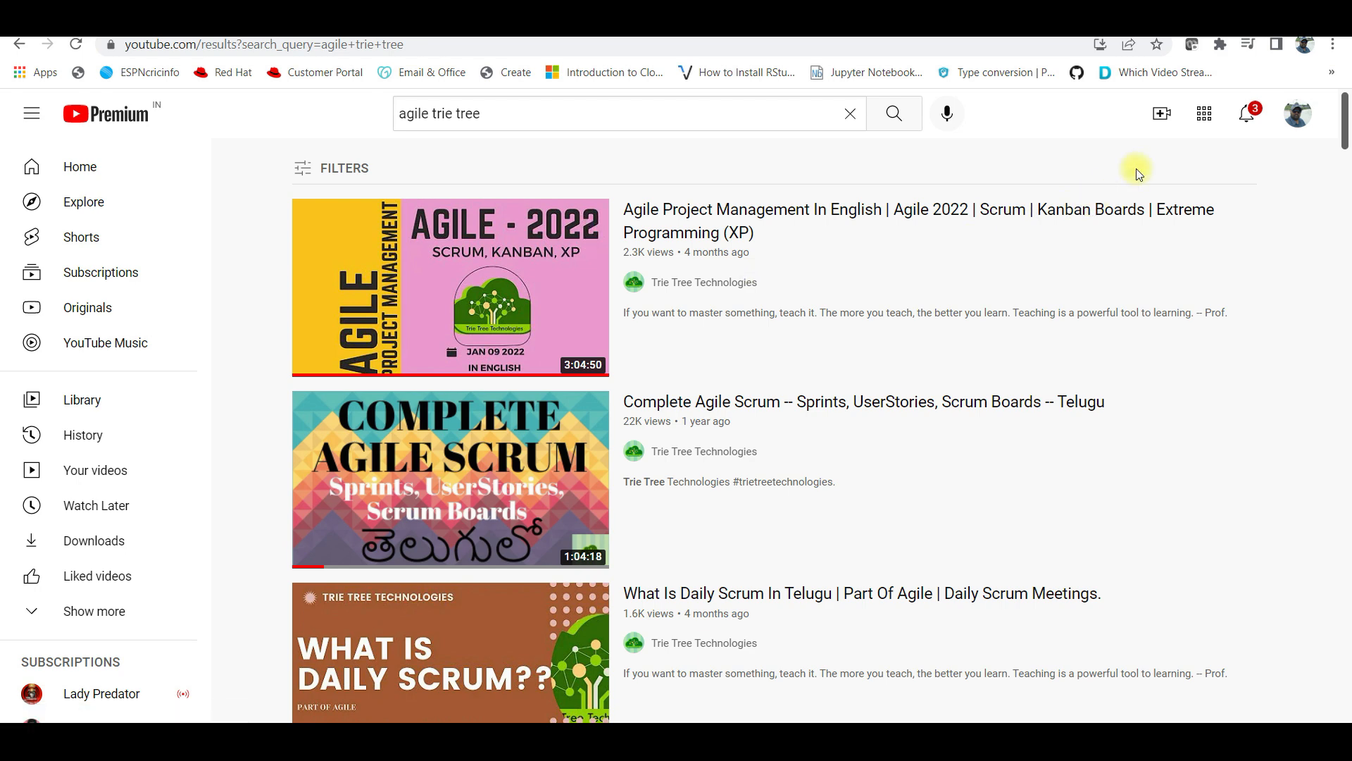
# Switch to the webwhiteboard.com tab showing the DevOps and Azure services sketch
pyautogui.click(1005, 34)
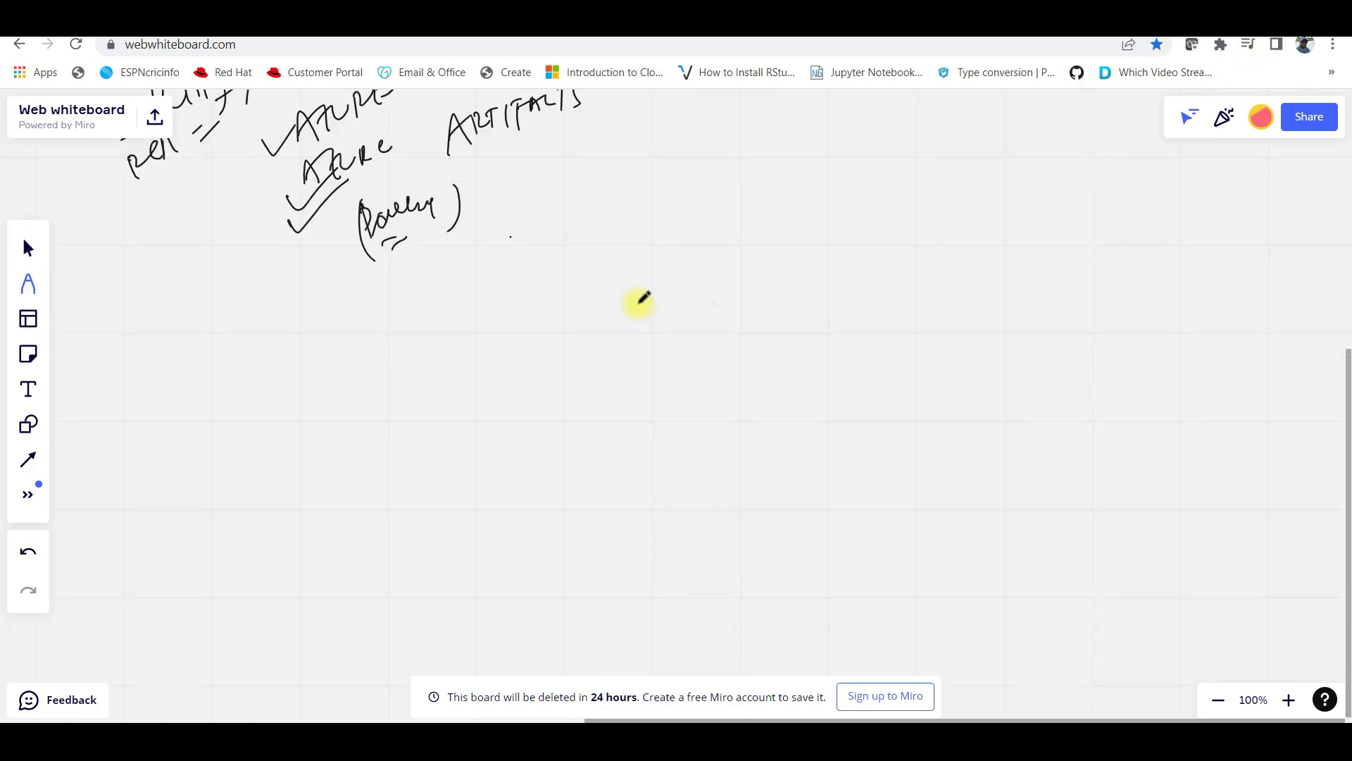
# Handwrite AGILE on the board, underlined and wrapped in parentheses
pyautogui.moveTo(587, 341)
pyautogui.mouseDown()
pyautogui.moveTo(676, 277)
pyautogui.moveTo(705, 299)
pyautogui.mouseUp()
pyautogui.moveTo(650, 341); pyautogui.dragTo(695, 318)
pyautogui.moveTo(706, 254); pyautogui.dragTo(686, 329)
pyautogui.moveTo(542, 258); pyautogui.dragTo(565, 335)
pyautogui.moveTo(643, 391)
pyautogui.mouseDown()
pyautogui.moveTo(631, 402)
pyautogui.moveTo(423, 352)
pyautogui.mouseUp()
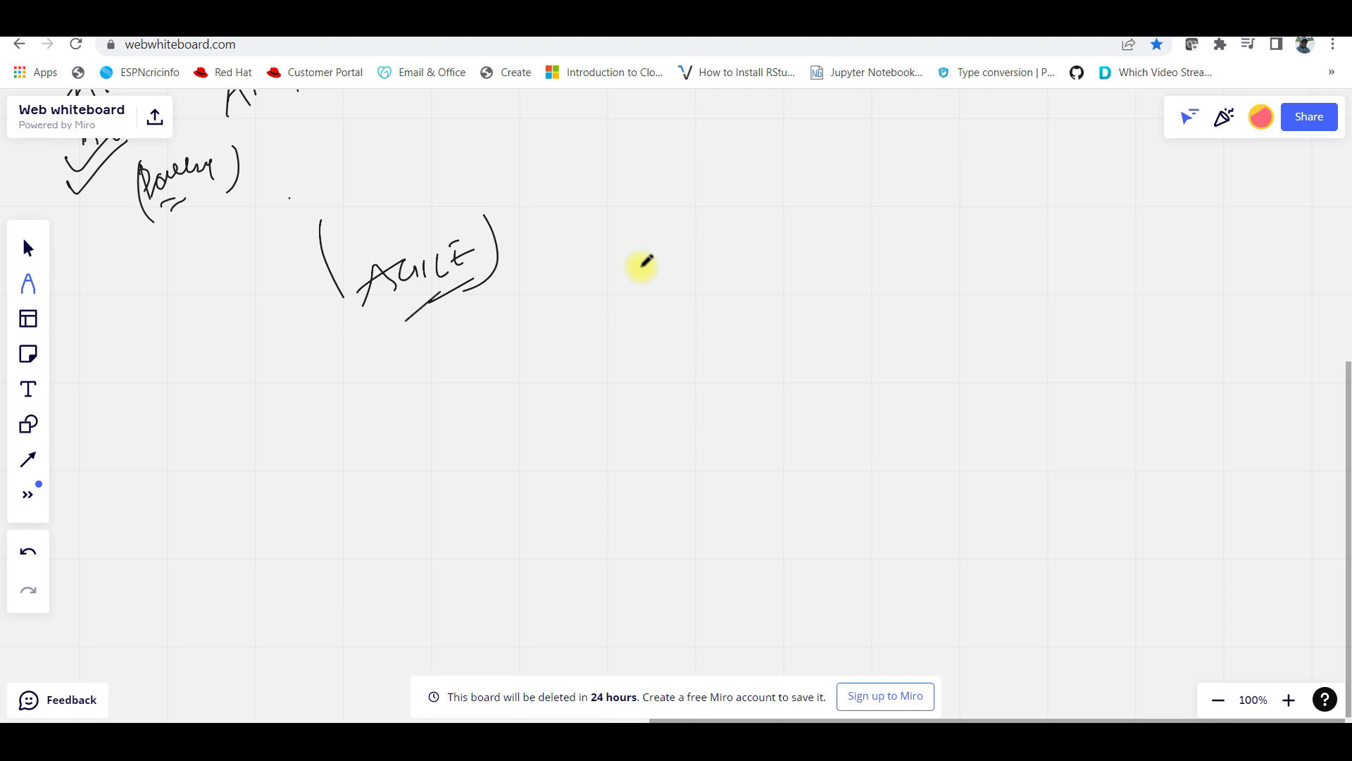
pyautogui.moveTo(452, 242)
pyautogui.mouseDown()
pyautogui.moveTo(462, 266)
pyautogui.moveTo(484, 255)
pyautogui.moveTo(460, 259)
pyautogui.mouseUp()
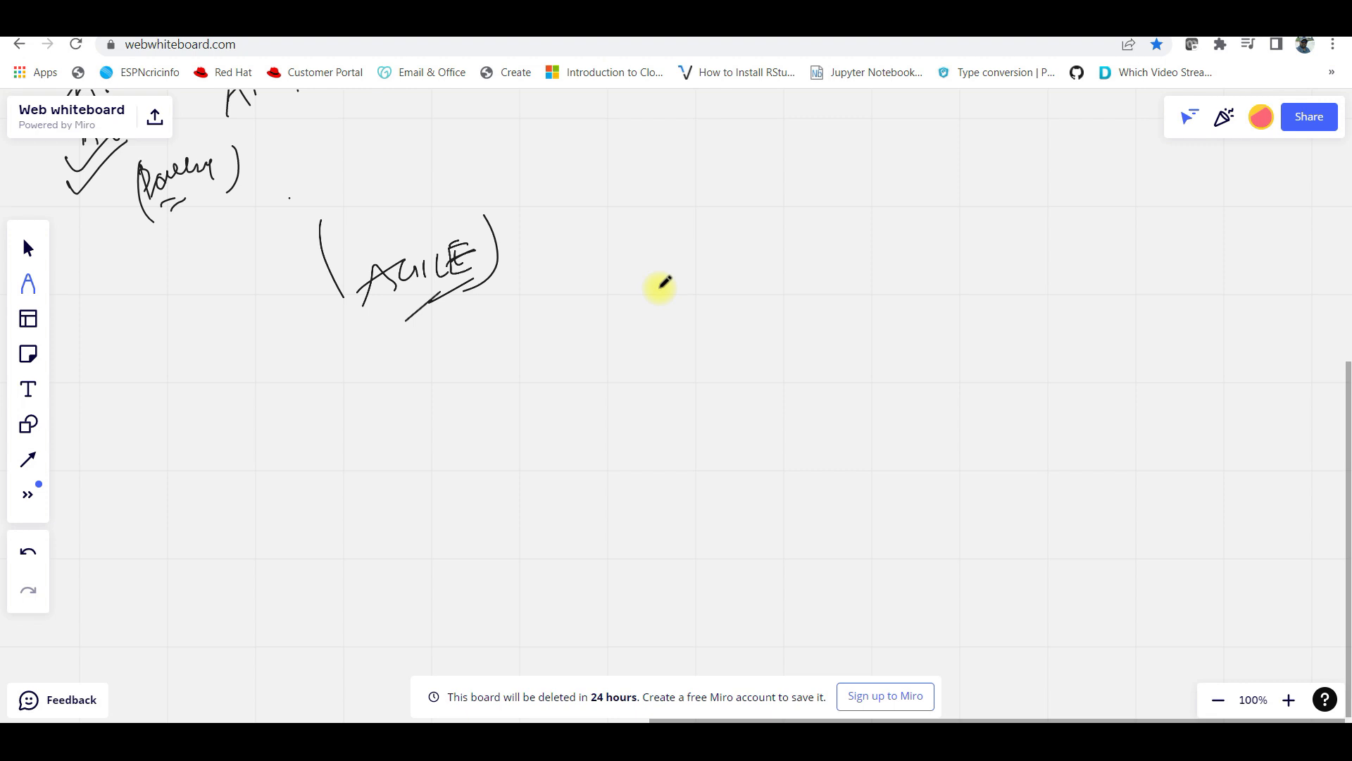
# Write PM and SD notes below the circled AGILE, with a symbol and curve
pyautogui.moveTo(491, 317)
pyautogui.mouseDown()
pyautogui.moveTo(499, 362)
pyautogui.moveTo(502, 326)
pyautogui.mouseUp()
pyautogui.moveTo(513, 338)
pyautogui.mouseDown()
pyautogui.moveTo(524, 321)
pyautogui.moveTo(538, 331)
pyautogui.mouseUp()
pyautogui.moveTo(639, 278)
pyautogui.mouseDown()
pyautogui.moveTo(628, 303)
pyautogui.moveTo(655, 308)
pyautogui.mouseUp()
pyautogui.moveTo(699, 255); pyautogui.dragTo(717, 302)
pyautogui.moveTo(705, 278); pyautogui.dragTo(693, 294)
pyautogui.moveTo(587, 360); pyautogui.dragTo(638, 339)
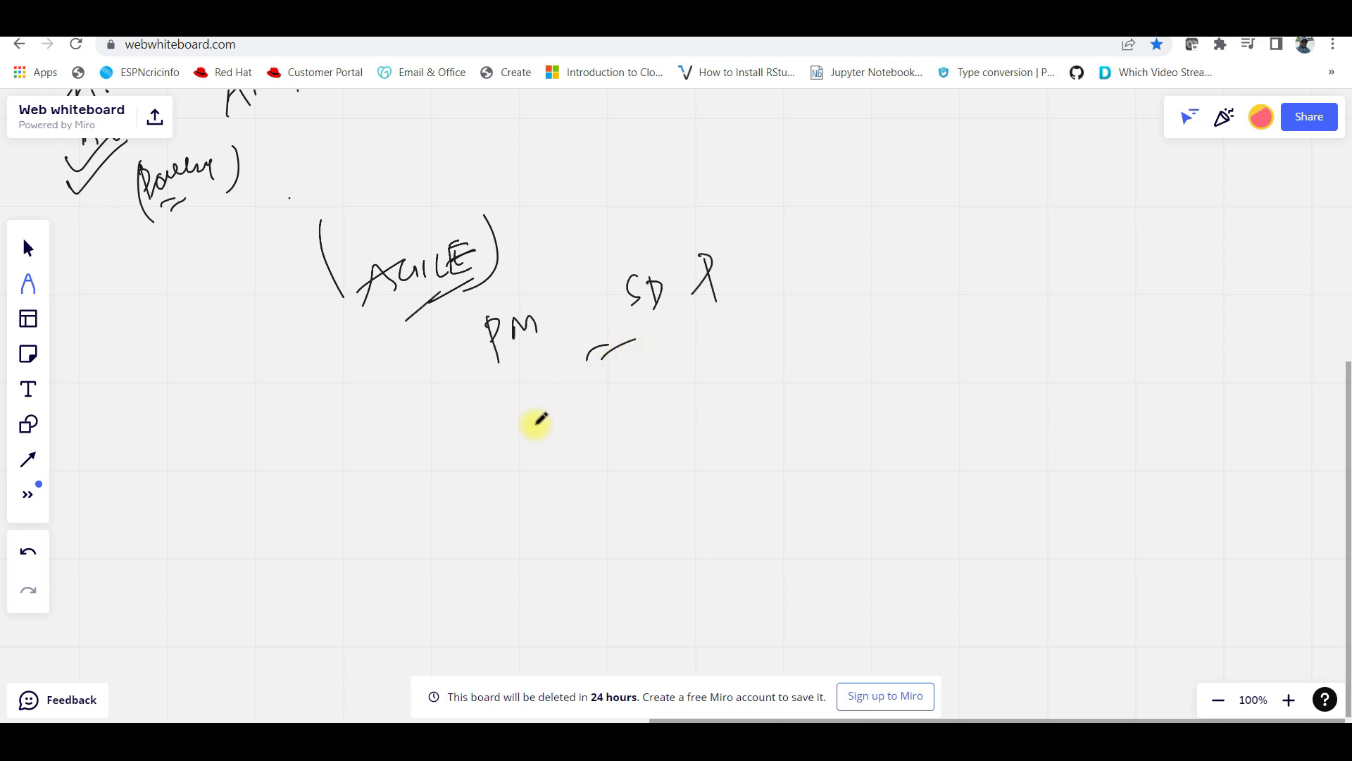
# Draw an arrow down from AGILE to a box divided into a grid
pyautogui.moveTo(441, 339)
pyautogui.mouseDown()
pyautogui.moveTo(456, 431)
pyautogui.moveTo(472, 445)
pyautogui.mouseUp()
pyautogui.moveTo(352, 481); pyautogui.dragTo(467, 442)
pyautogui.moveTo(357, 495)
pyautogui.mouseDown()
pyautogui.moveTo(477, 489)
pyautogui.moveTo(465, 470)
pyautogui.mouseUp()
pyautogui.moveTo(381, 483); pyautogui.dragTo(402, 541)
pyautogui.moveTo(407, 465); pyautogui.dragTo(415, 538)
pyautogui.moveTo(433, 465)
pyautogui.mouseDown()
pyautogui.moveTo(438, 527)
pyautogui.moveTo(449, 503)
pyautogui.mouseUp()
pyautogui.moveTo(389, 543); pyautogui.dragTo(463, 520)
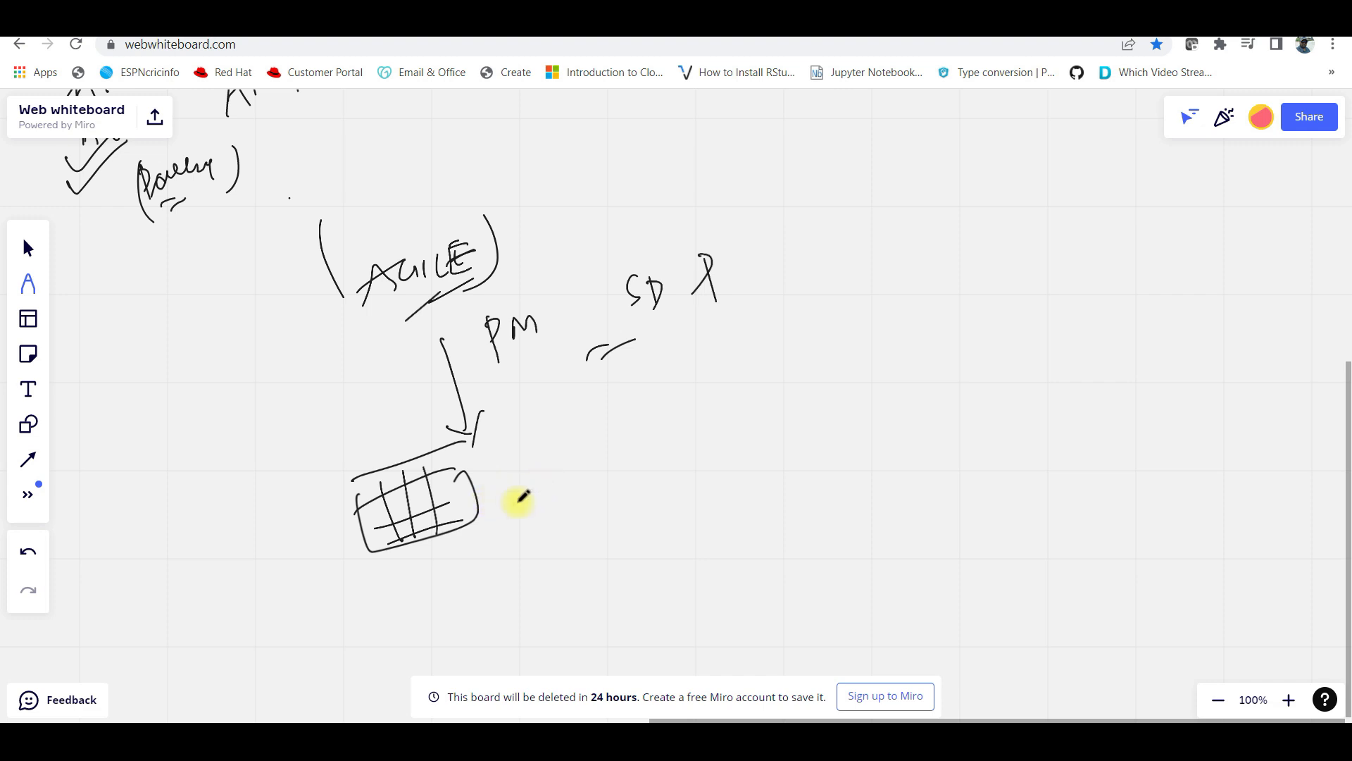
# Add a bracketed, underlined label beside the grid with a curved arrow
pyautogui.moveTo(563, 445)
pyautogui.mouseDown()
pyautogui.moveTo(565, 484)
pyautogui.moveTo(598, 450)
pyautogui.moveTo(666, 434)
pyautogui.mouseUp()
pyautogui.moveTo(669, 418); pyautogui.dragTo(677, 474)
pyautogui.moveTo(542, 416)
pyautogui.mouseDown()
pyautogui.moveTo(532, 463)
pyautogui.moveTo(611, 476)
pyautogui.mouseUp()
pyautogui.moveTo(594, 490); pyautogui.dragTo(616, 480)
pyautogui.moveTo(315, 332); pyautogui.dragTo(353, 400)
pyautogui.moveTo(354, 377); pyautogui.dragTo(352, 414)
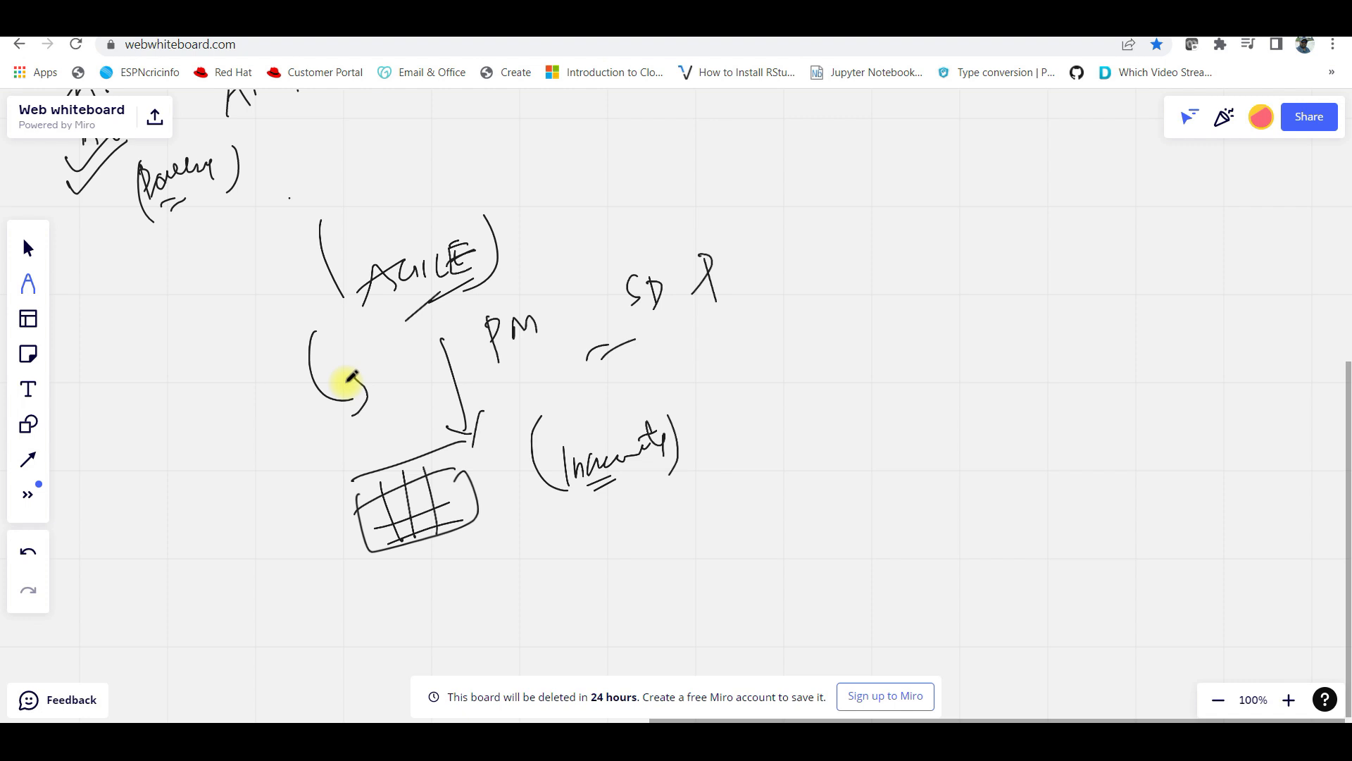
# Draw a bracketed heading and a tall Backlog rectangle at the upper right
pyautogui.moveTo(891, 232)
pyautogui.mouseDown()
pyautogui.moveTo(909, 249)
pyautogui.moveTo(962, 227)
pyautogui.moveTo(1008, 230)
pyautogui.moveTo(1001, 259)
pyautogui.mouseUp()
pyautogui.moveTo(886, 204)
pyautogui.mouseDown()
pyautogui.moveTo(895, 285)
pyautogui.moveTo(941, 269)
pyautogui.mouseUp()
pyautogui.moveTo(857, 321)
pyautogui.mouseDown()
pyautogui.moveTo(981, 307)
pyautogui.moveTo(854, 356)
pyautogui.moveTo(903, 610)
pyautogui.moveTo(1046, 525)
pyautogui.moveTo(1018, 305)
pyautogui.moveTo(1182, 284)
pyautogui.mouseUp()
pyautogui.moveTo(1065, 320)
pyautogui.mouseDown()
pyautogui.moveTo(1072, 381)
pyautogui.moveTo(1190, 276)
pyautogui.mouseUp()
# Draw boxes labelled US1, US2 and US3 beside the tall rectangle
pyautogui.moveTo(1131, 310)
pyautogui.mouseDown()
pyautogui.moveTo(1155, 311)
pyautogui.moveTo(1145, 341)
pyautogui.mouseUp()
pyautogui.moveTo(1173, 318); pyautogui.dragTo(1175, 346)
pyautogui.moveTo(1156, 414)
pyautogui.mouseDown()
pyautogui.moveTo(1082, 428)
pyautogui.moveTo(1175, 403)
pyautogui.mouseUp()
pyautogui.moveTo(1115, 443)
pyautogui.mouseDown()
pyautogui.moveTo(1130, 464)
pyautogui.moveTo(1160, 470)
pyautogui.mouseUp()
pyautogui.moveTo(1087, 537); pyautogui.dragTo(1172, 512)
pyautogui.moveTo(1088, 539); pyautogui.dragTo(1175, 589)
pyautogui.moveTo(1188, 534); pyautogui.dragTo(1164, 521)
pyautogui.moveTo(1125, 552)
pyautogui.mouseDown()
pyautogui.moveTo(1122, 584)
pyautogui.moveTo(1148, 572)
pyautogui.moveTo(1117, 558)
pyautogui.moveTo(1137, 590)
pyautogui.mouseUp()
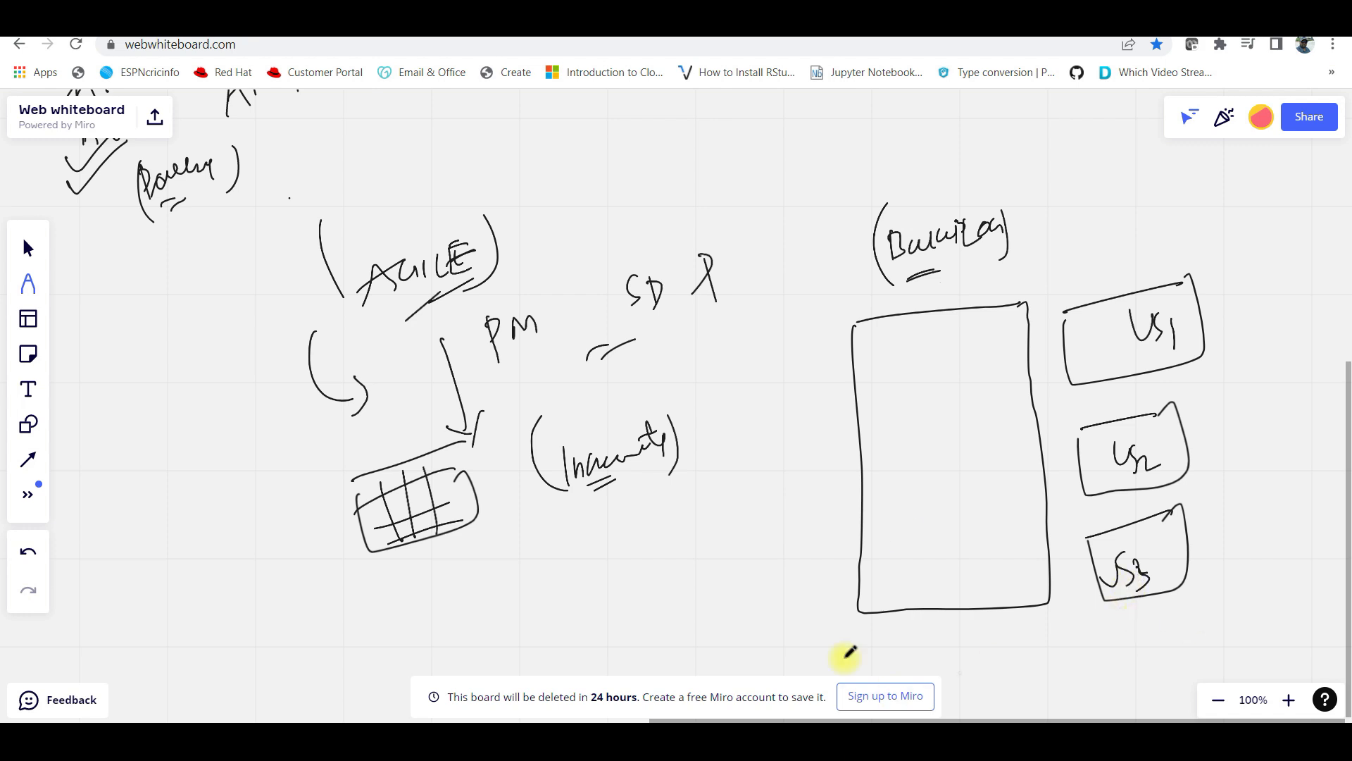
# Tick US1 and draw arrows from US1, US2 and US3 into the Backlog column
pyautogui.moveTo(1203, 322)
pyautogui.mouseDown()
pyautogui.moveTo(1210, 344)
pyautogui.moveTo(1257, 300)
pyautogui.mouseUp()
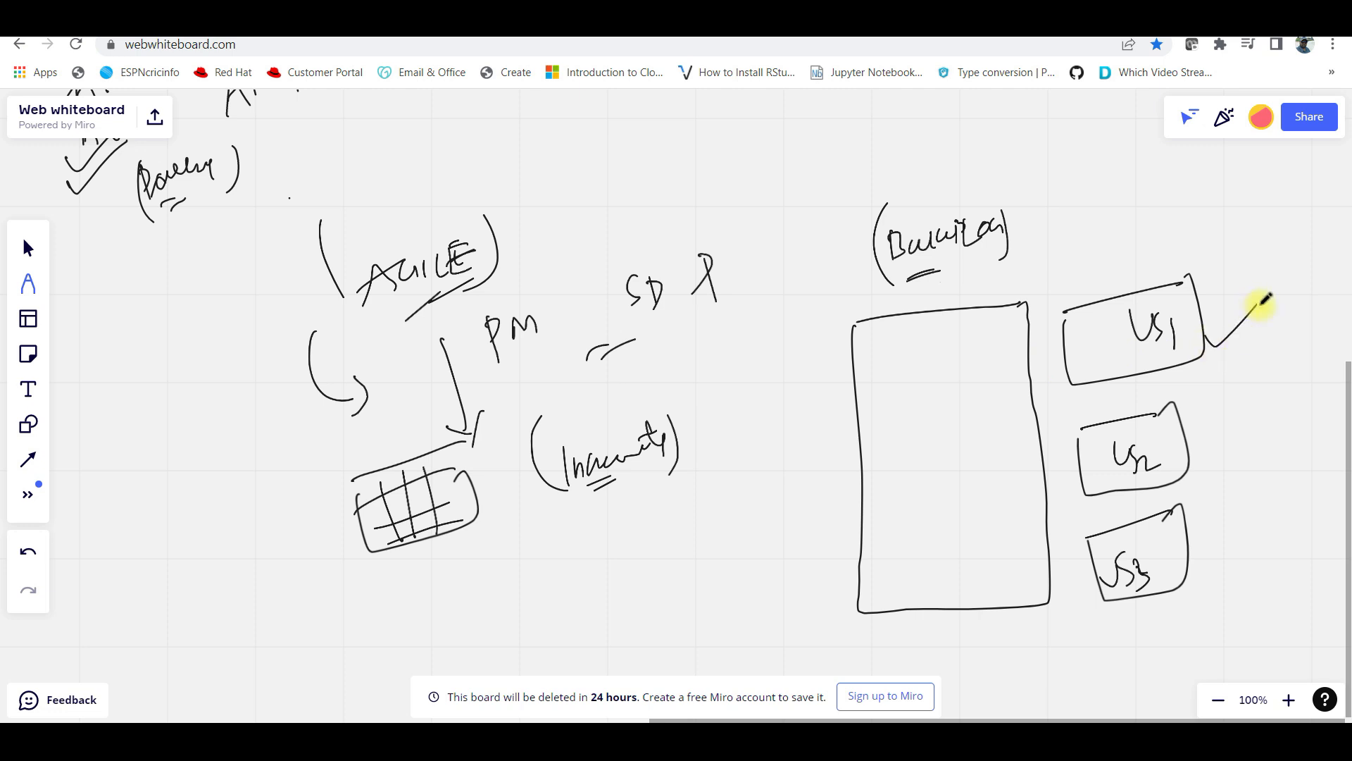
pyautogui.moveTo(1055, 350)
pyautogui.mouseDown()
pyautogui.moveTo(981, 368)
pyautogui.moveTo(1000, 378)
pyautogui.mouseUp()
pyautogui.moveTo(1071, 460); pyautogui.dragTo(1004, 492)
pyautogui.moveTo(1063, 553)
pyautogui.mouseDown()
pyautogui.moveTo(996, 560)
pyautogui.moveTo(1034, 578)
pyautogui.mouseUp()
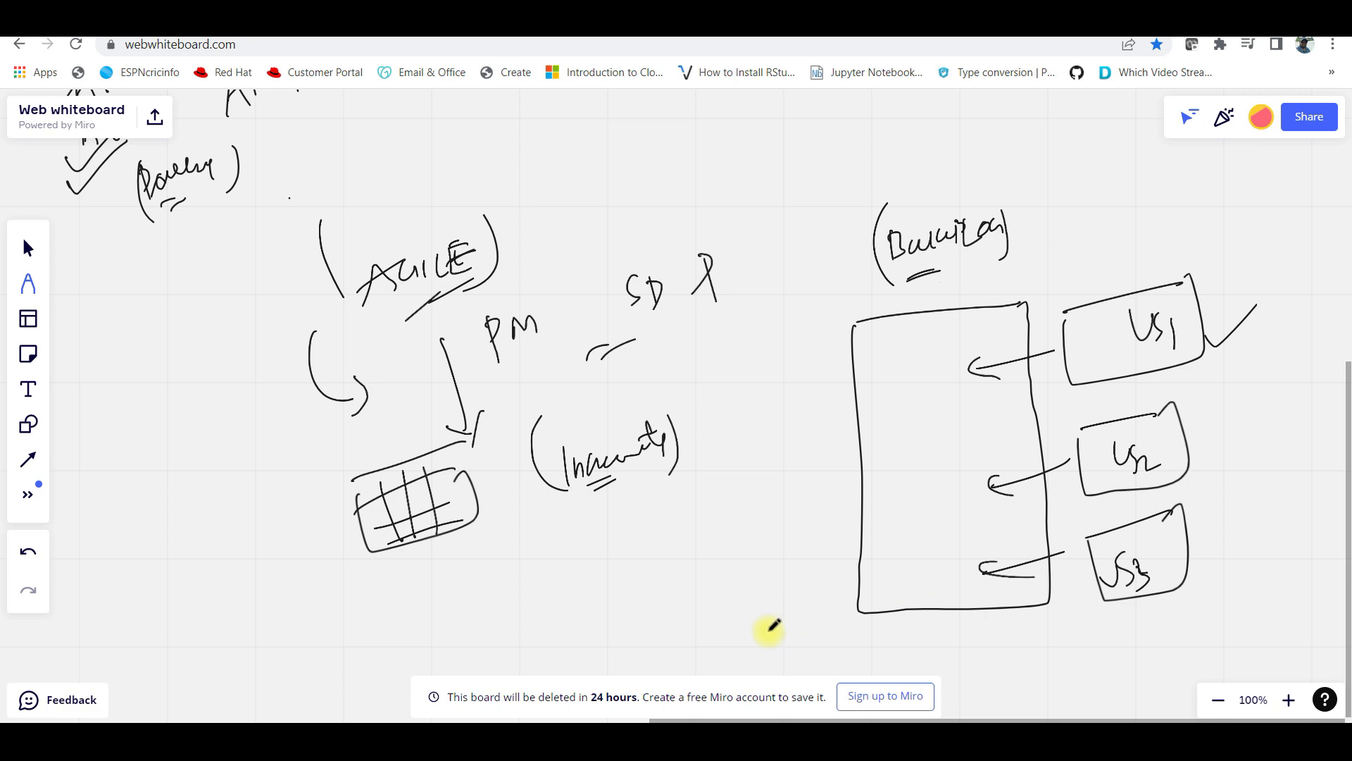
pyautogui.moveTo(769, 631); pyautogui.dragTo(652, 538)
pyautogui.moveTo(1213, 641); pyautogui.dragTo(848, 664)
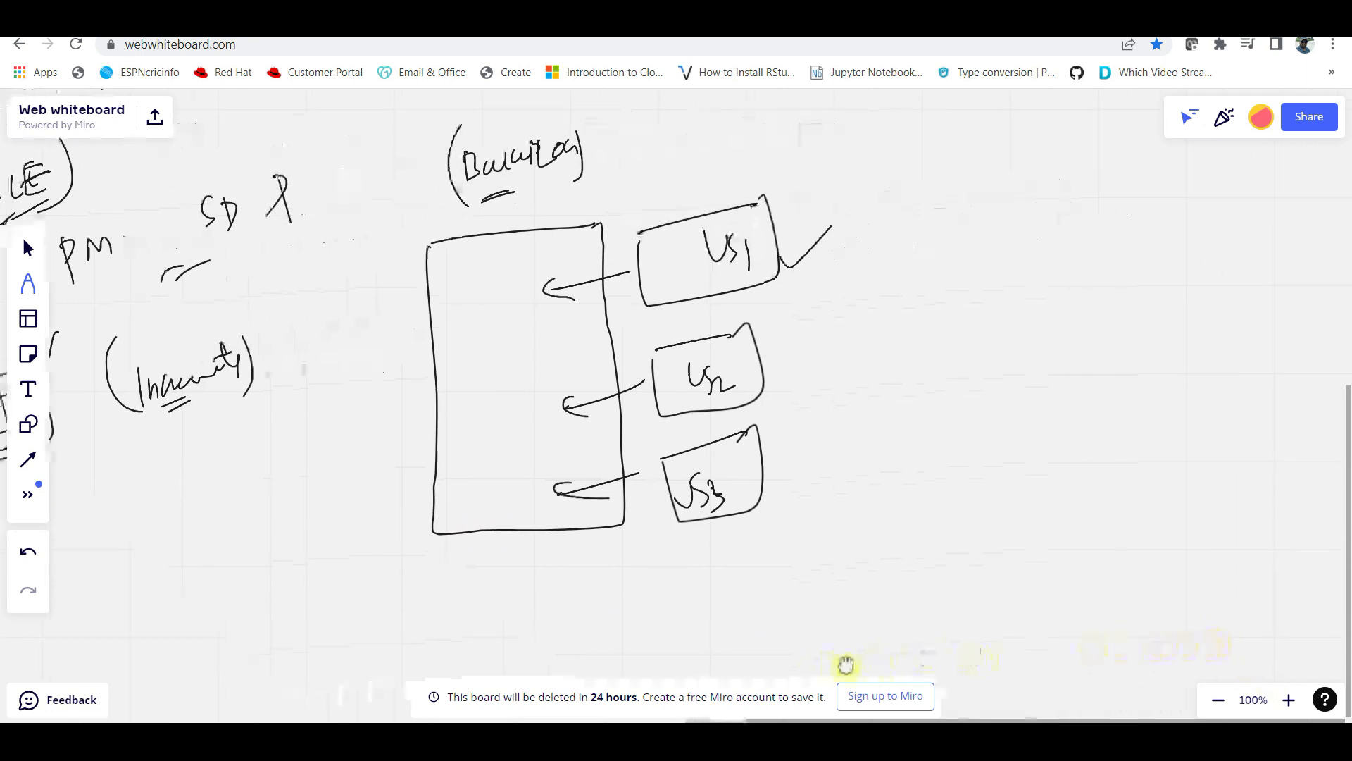
pyautogui.moveTo(982, 508); pyautogui.dragTo(833, 531)
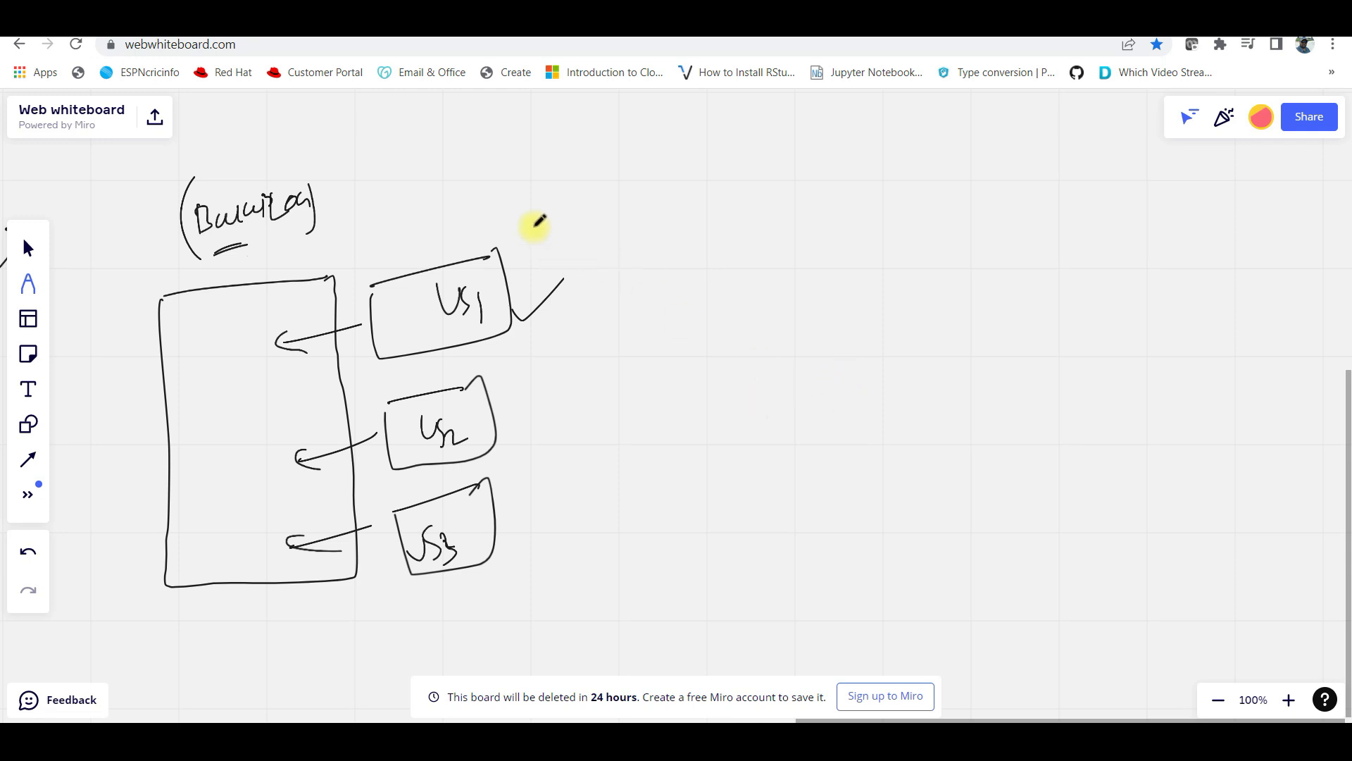
# Bracket the three US boxes and draw an arrow from the bracket to a circled Epic
pyautogui.moveTo(519, 220)
pyautogui.mouseDown()
pyautogui.moveTo(576, 395)
pyautogui.moveTo(551, 563)
pyautogui.mouseUp()
pyautogui.moveTo(606, 412); pyautogui.dragTo(683, 384)
pyautogui.moveTo(659, 382); pyautogui.dragTo(674, 403)
pyautogui.moveTo(708, 350); pyautogui.dragTo(729, 348)
pyautogui.moveTo(719, 355)
pyautogui.mouseDown()
pyautogui.moveTo(734, 380)
pyautogui.moveTo(794, 350)
pyautogui.moveTo(724, 416)
pyautogui.moveTo(772, 397)
pyautogui.mouseUp()
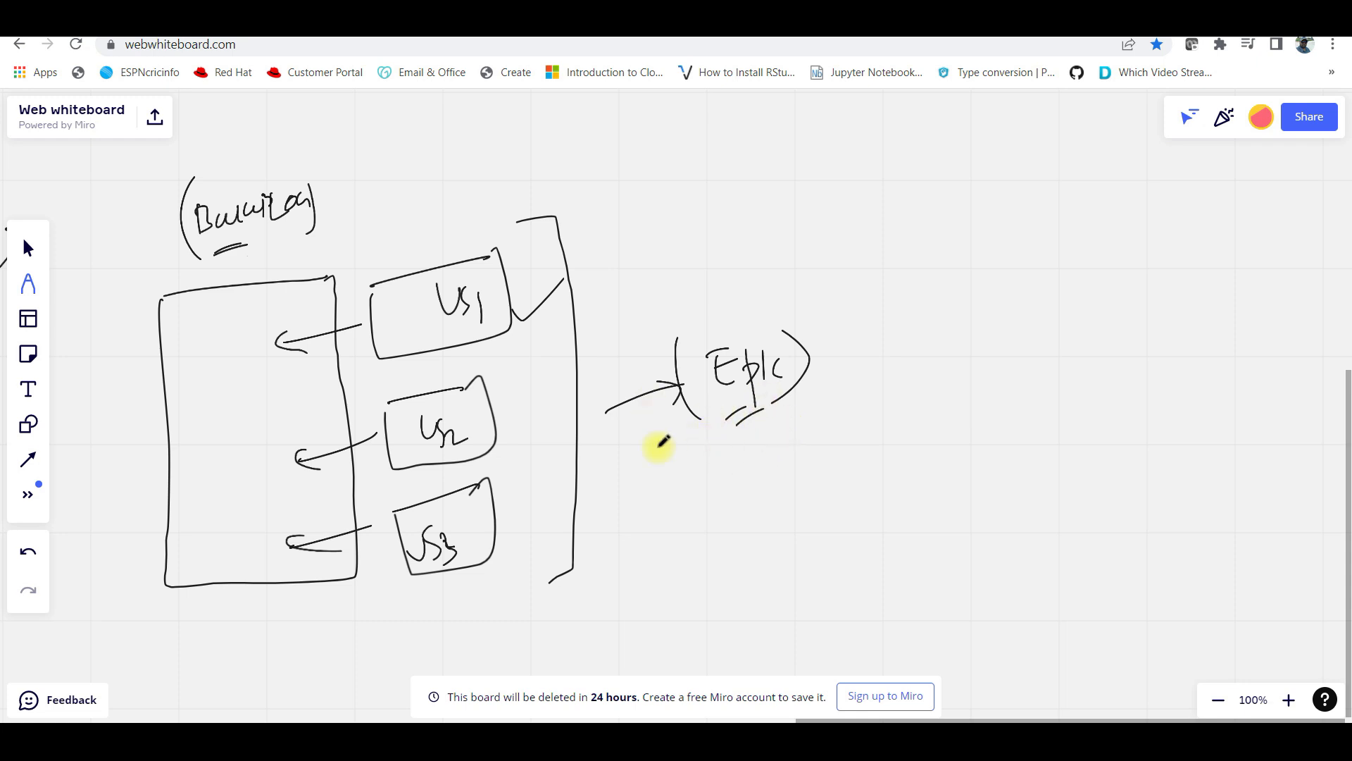
# Write a boxed Sum note beside the bracket and begin writing Sprint
pyautogui.moveTo(625, 317)
pyautogui.mouseDown()
pyautogui.moveTo(612, 346)
pyautogui.moveTo(637, 315)
pyautogui.moveTo(657, 315)
pyautogui.mouseUp()
pyautogui.moveTo(655, 279)
pyautogui.mouseDown()
pyautogui.moveTo(590, 367)
pyautogui.moveTo(665, 279)
pyautogui.moveTo(725, 315)
pyautogui.moveTo(741, 349)
pyautogui.mouseUp()
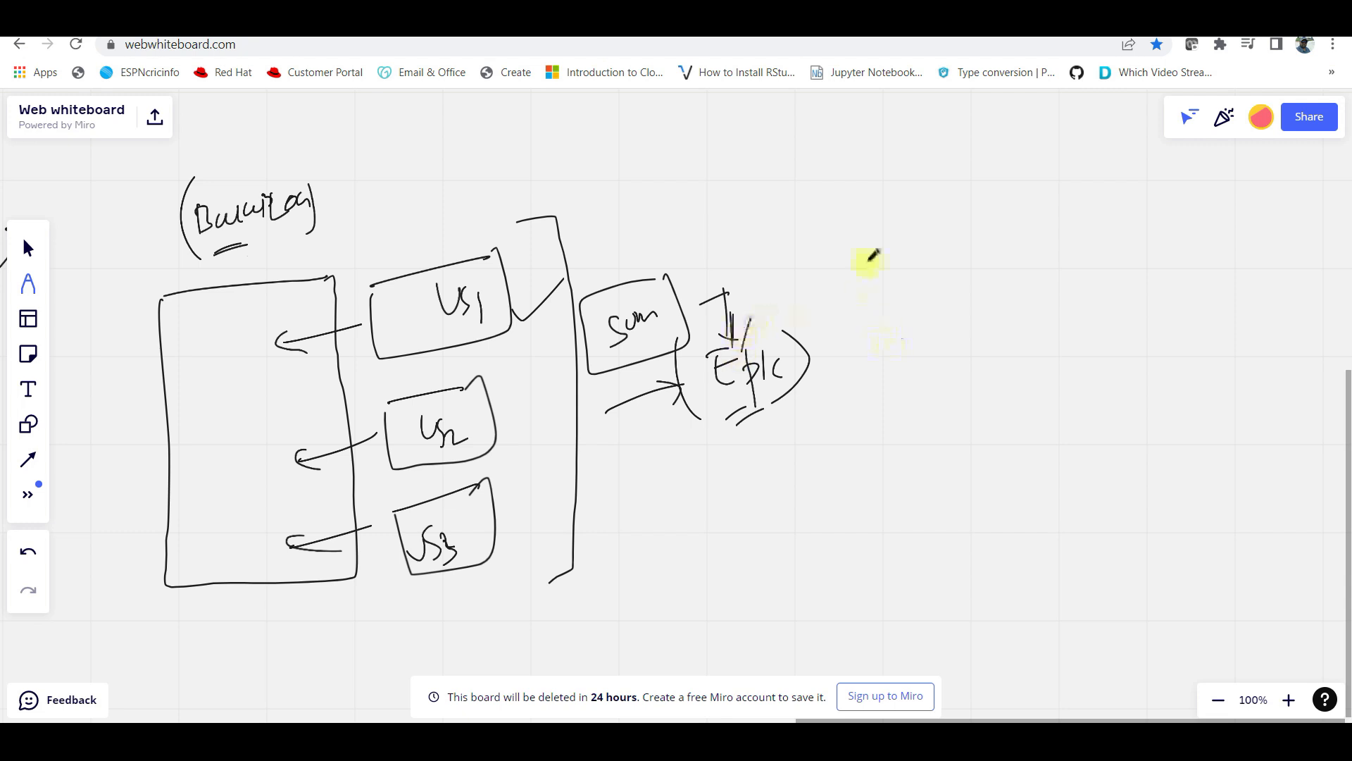
pyautogui.moveTo(961, 285)
pyautogui.mouseDown()
pyautogui.moveTo(965, 307)
pyautogui.moveTo(981, 287)
pyautogui.moveTo(1064, 266)
pyautogui.mouseUp()
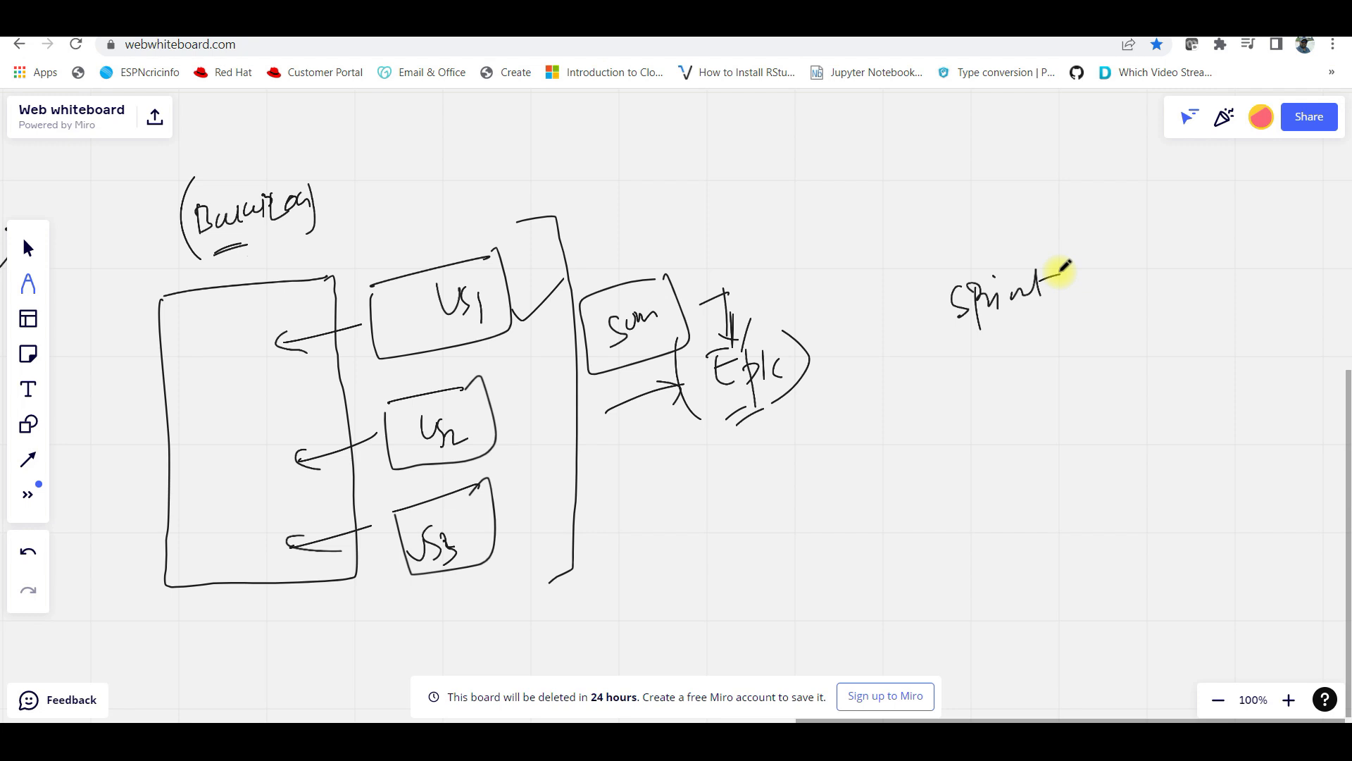
# Draw an arrow from Sprint to a bracketed '2 weeks' and a US box below Epic
pyautogui.moveTo(1034, 307)
pyautogui.mouseDown()
pyautogui.moveTo(1035, 326)
pyautogui.moveTo(1062, 343)
pyautogui.mouseUp()
pyautogui.moveTo(754, 459); pyautogui.dragTo(796, 473)
pyautogui.moveTo(801, 438)
pyautogui.mouseDown()
pyautogui.moveTo(730, 453)
pyautogui.moveTo(803, 461)
pyautogui.moveTo(897, 395)
pyautogui.moveTo(929, 407)
pyautogui.moveTo(979, 384)
pyautogui.mouseUp()
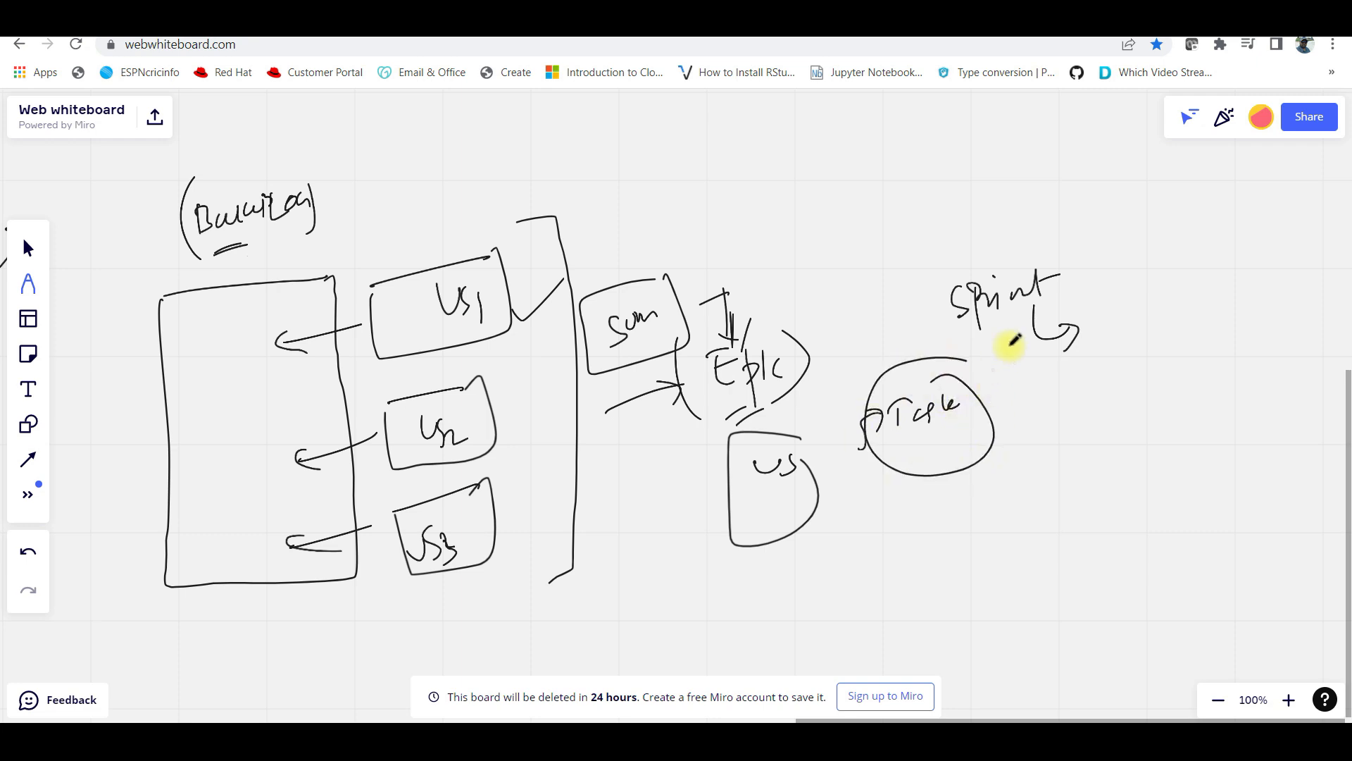
pyautogui.moveTo(1123, 337)
pyautogui.mouseDown()
pyautogui.moveTo(1245, 311)
pyautogui.moveTo(1240, 340)
pyautogui.mouseUp()
pyautogui.moveTo(1253, 296); pyautogui.dragTo(1211, 365)
pyautogui.moveTo(1125, 305); pyautogui.dragTo(1155, 384)
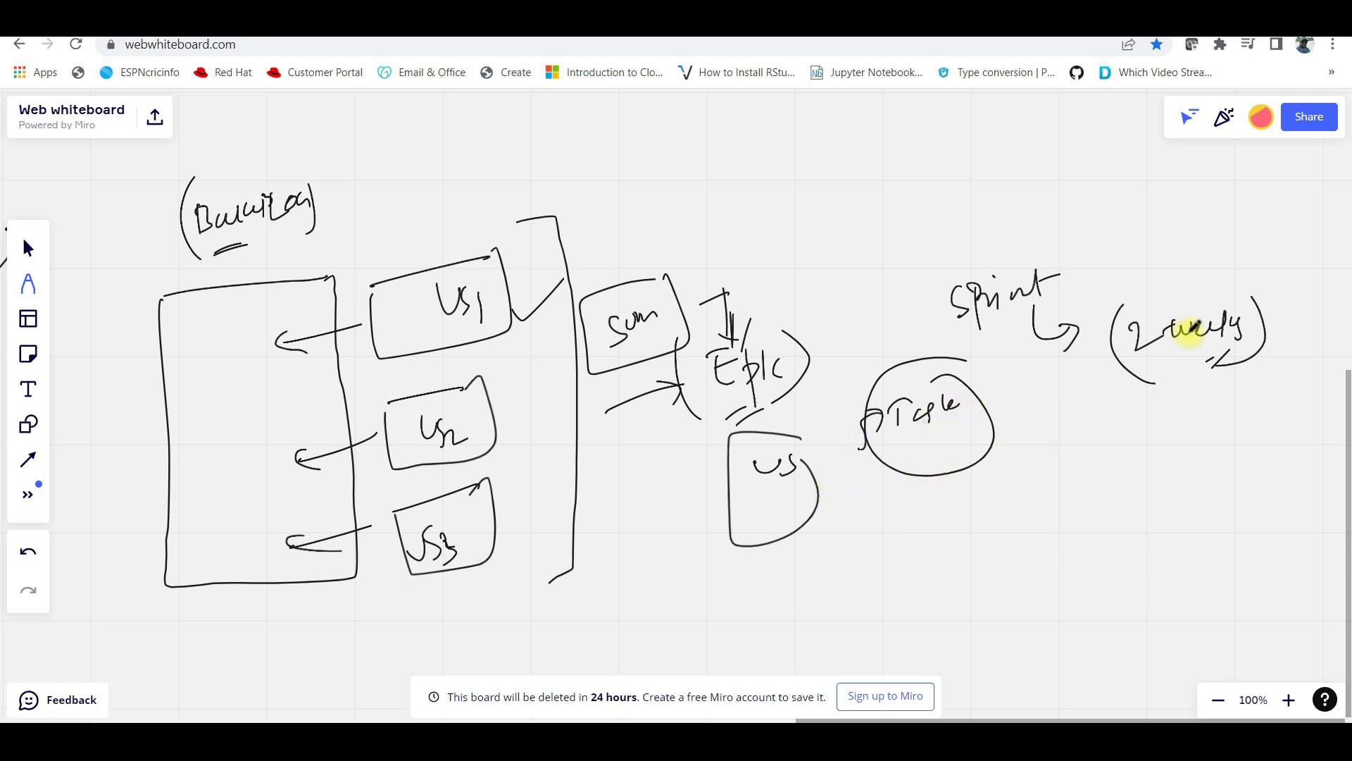
# Draw a box holding US1 and US2, tick '2 weeks', and start the Stand up label
pyautogui.moveTo(952, 430)
pyautogui.mouseDown()
pyautogui.moveTo(1102, 400)
pyautogui.moveTo(1160, 520)
pyautogui.moveTo(1141, 388)
pyautogui.mouseUp()
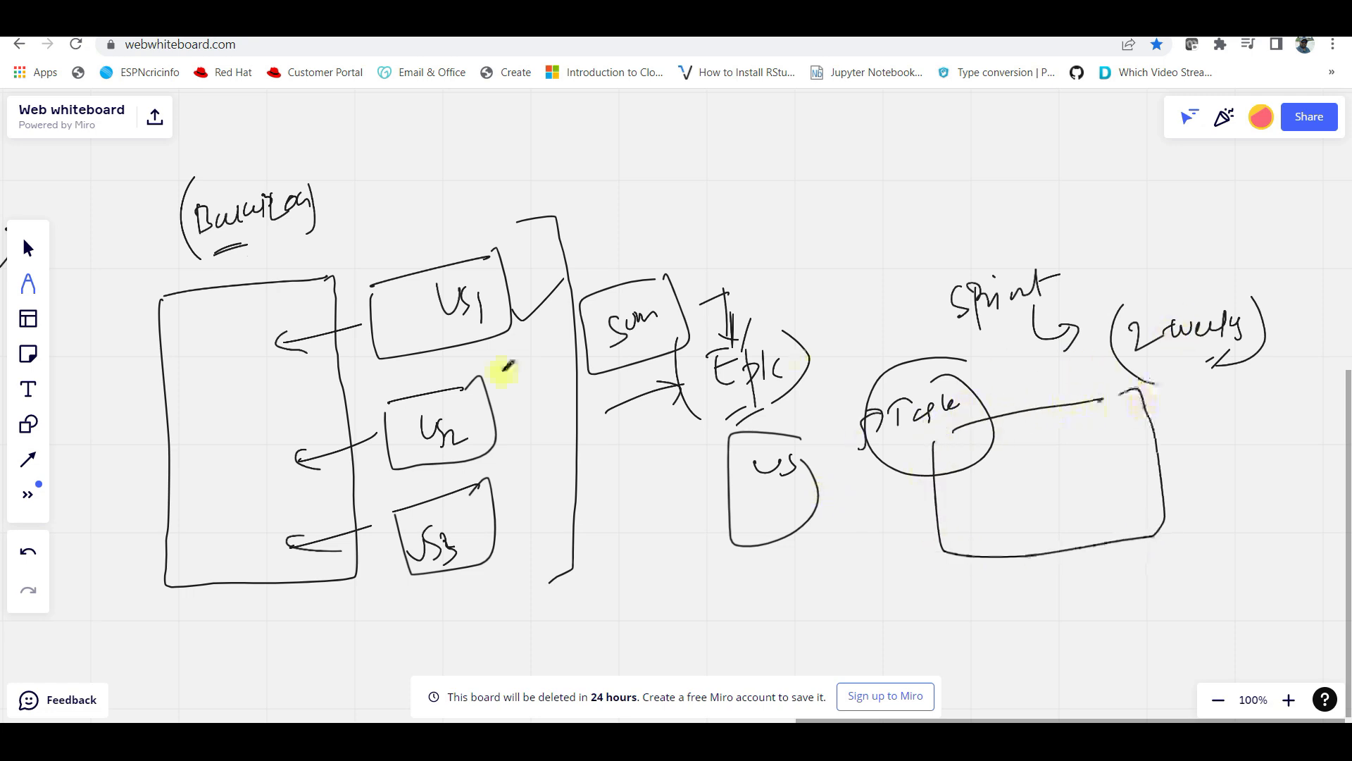
pyautogui.moveTo(959, 481); pyautogui.dragTo(989, 479)
pyautogui.moveTo(1007, 478)
pyautogui.mouseDown()
pyautogui.moveTo(1000, 495)
pyautogui.moveTo(1015, 509)
pyautogui.mouseUp()
pyautogui.moveTo(1072, 461)
pyautogui.mouseDown()
pyautogui.moveTo(1093, 458)
pyautogui.moveTo(1100, 474)
pyautogui.mouseUp()
pyautogui.moveTo(1113, 465); pyautogui.dragTo(1134, 479)
pyautogui.moveTo(1023, 470)
pyautogui.mouseDown()
pyautogui.moveTo(948, 546)
pyautogui.moveTo(1017, 468)
pyautogui.mouseUp()
pyautogui.moveTo(1166, 277); pyautogui.dragTo(1229, 227)
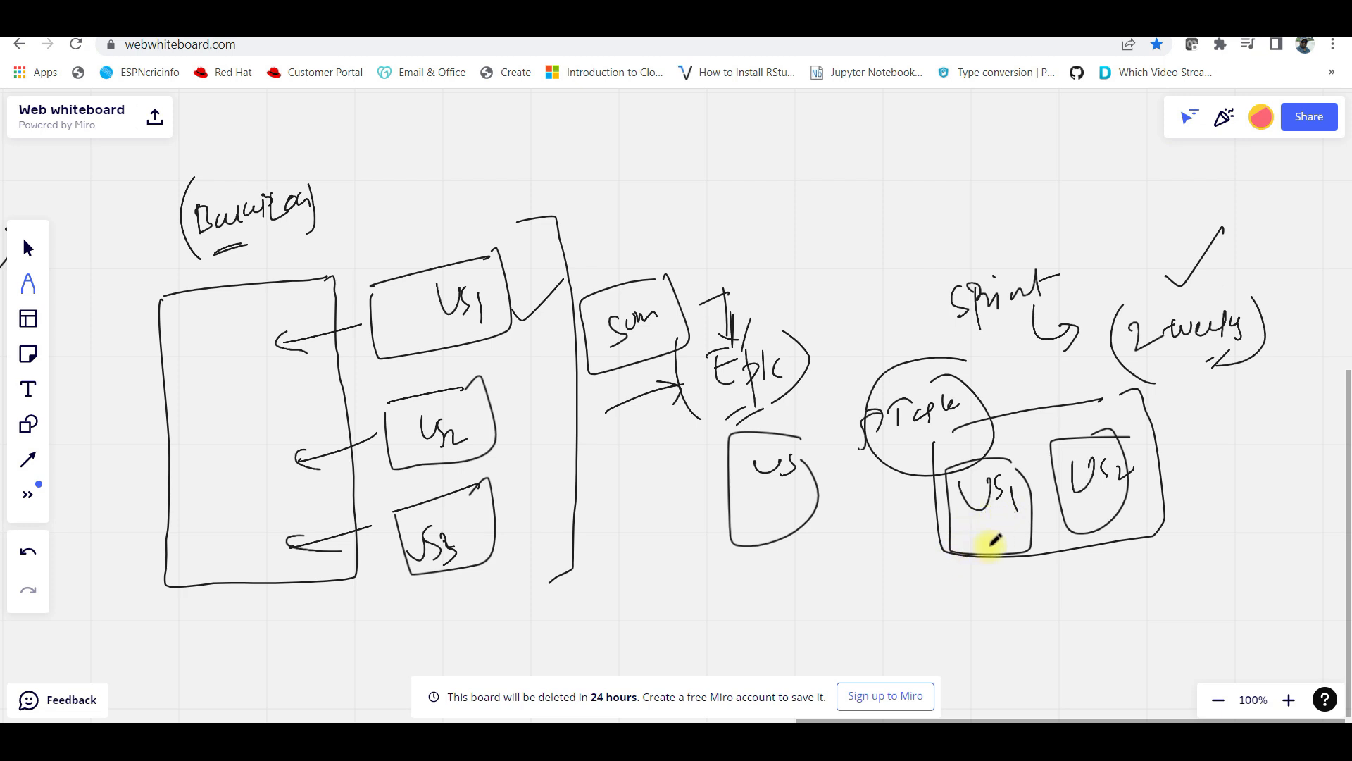
pyautogui.moveTo(995, 555); pyautogui.dragTo(1048, 523)
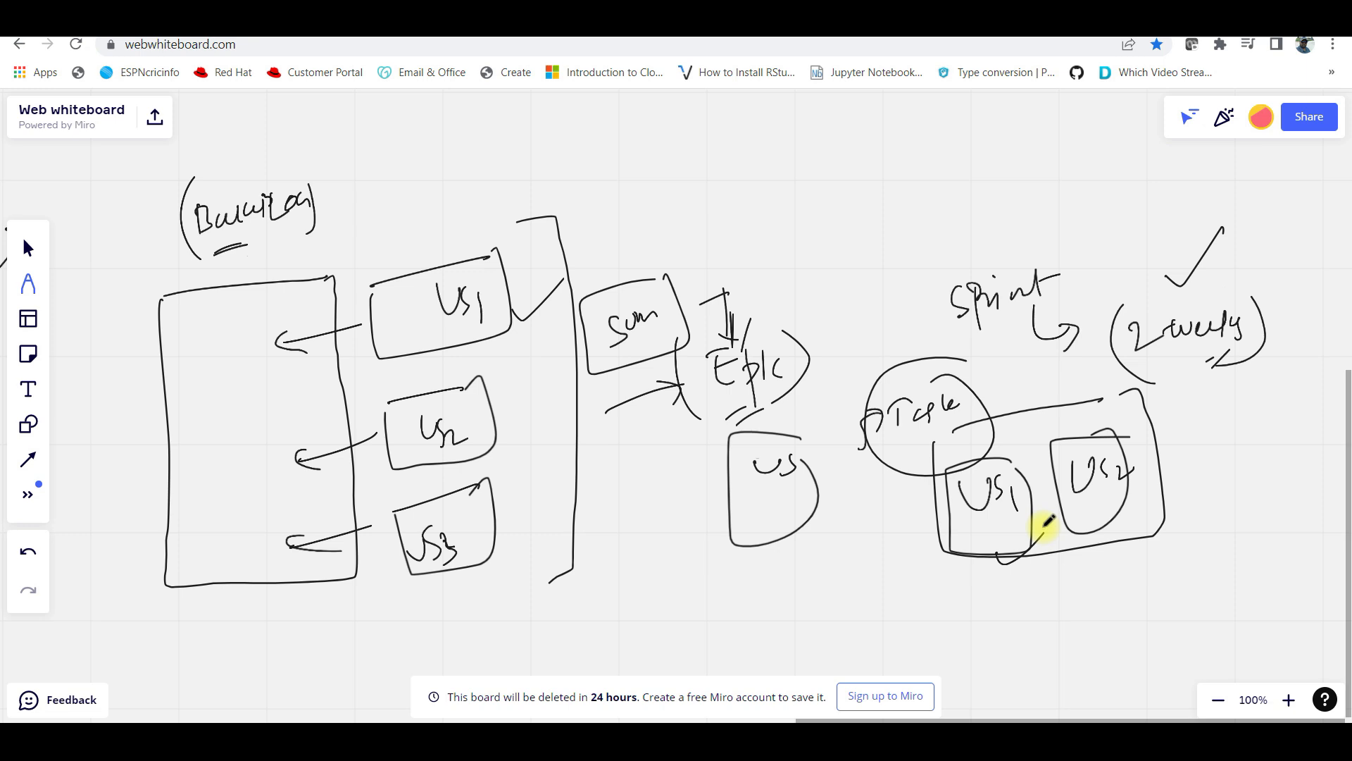
pyautogui.moveTo(776, 584)
pyautogui.mouseDown()
pyautogui.moveTo(767, 615)
pyautogui.moveTo(873, 563)
pyautogui.moveTo(737, 583)
pyautogui.moveTo(866, 582)
pyautogui.moveTo(846, 588)
pyautogui.mouseUp()
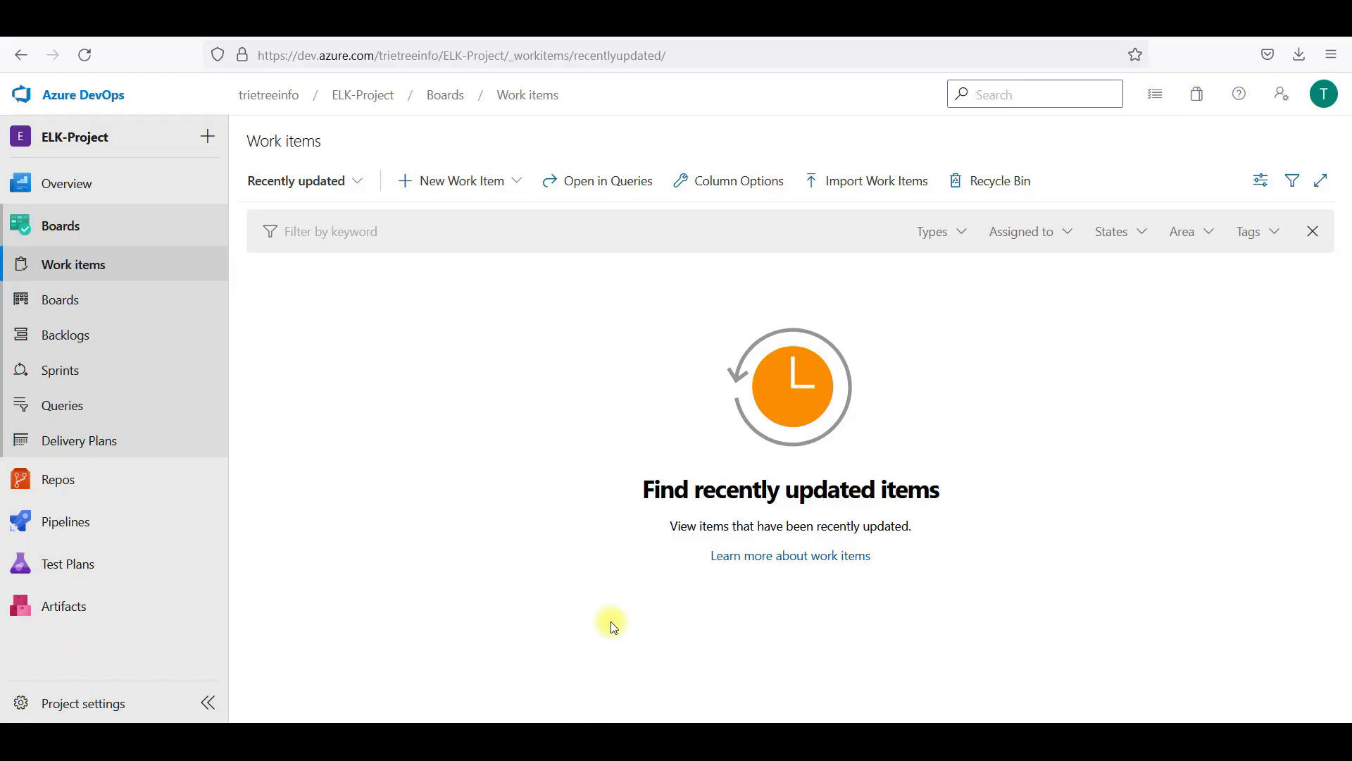
# Dismiss ELK-Project's new work item types and return to the organization's projects
pyautogui.click(444, 181)
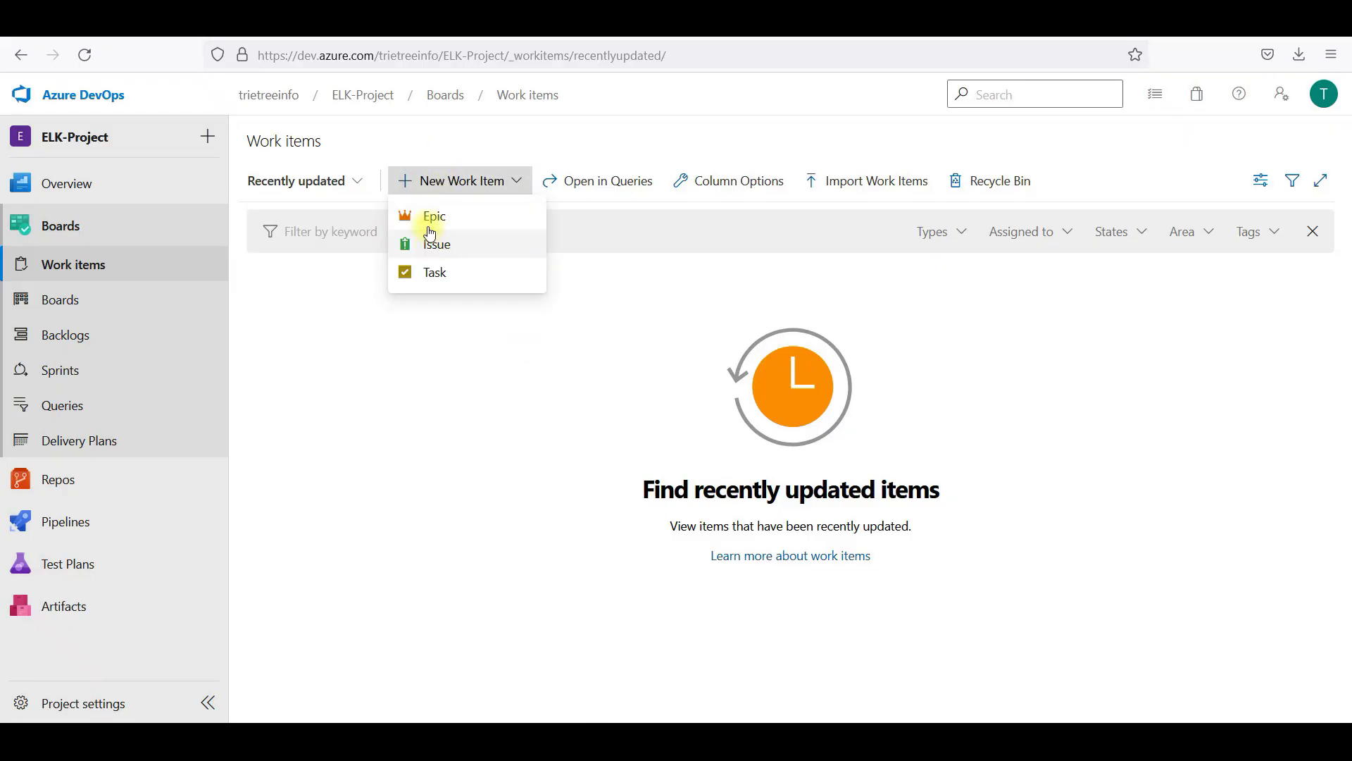
pyautogui.click(442, 379)
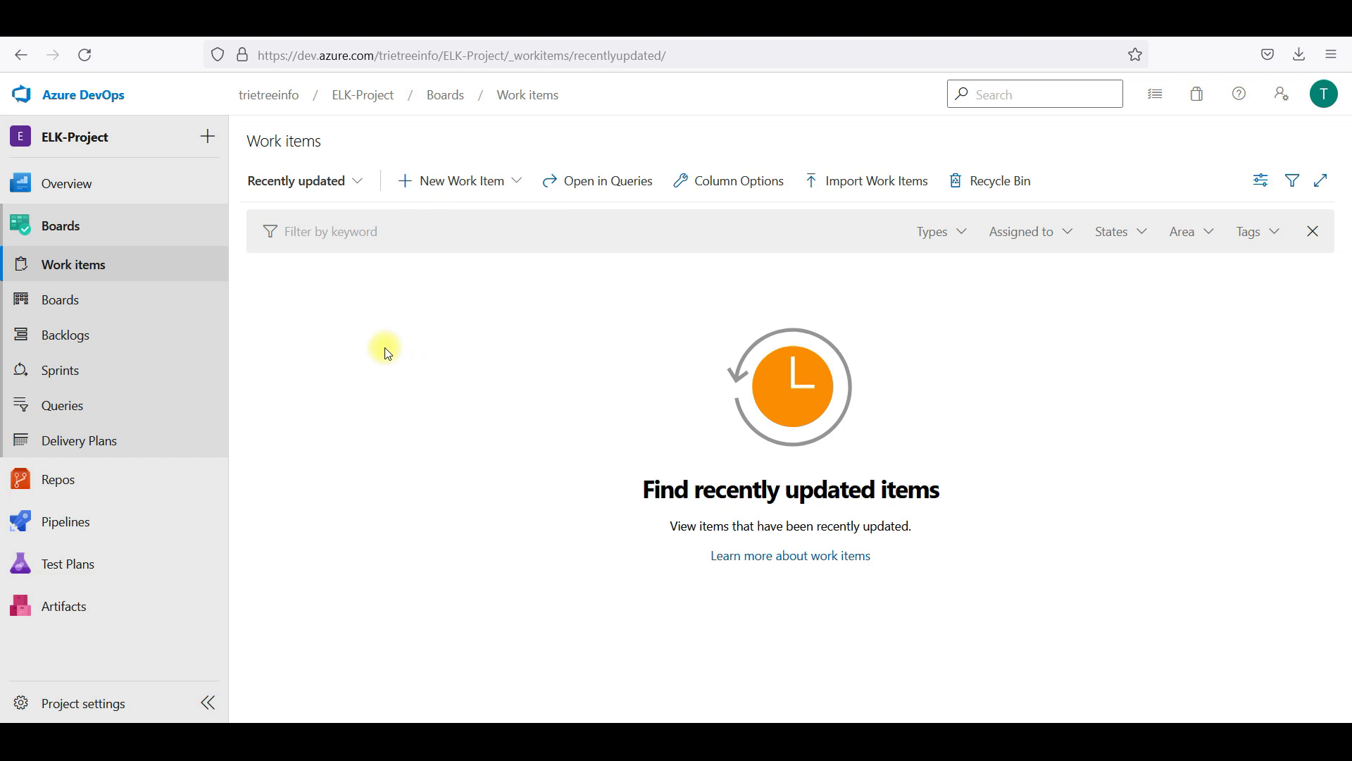
pyautogui.click(79, 96)
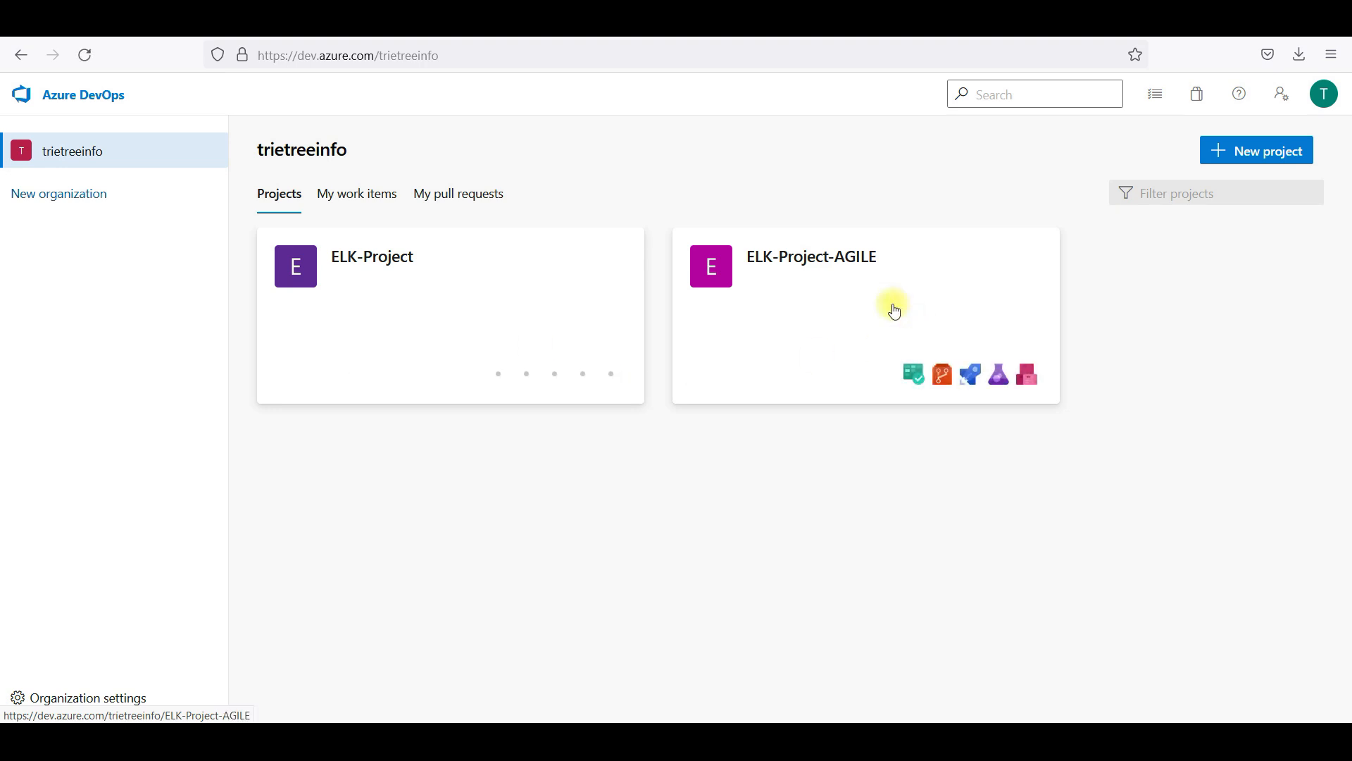
# Check the new work item types in ELK-Project-AGILE's Work items, then return to Projects
pyautogui.click(893, 307)
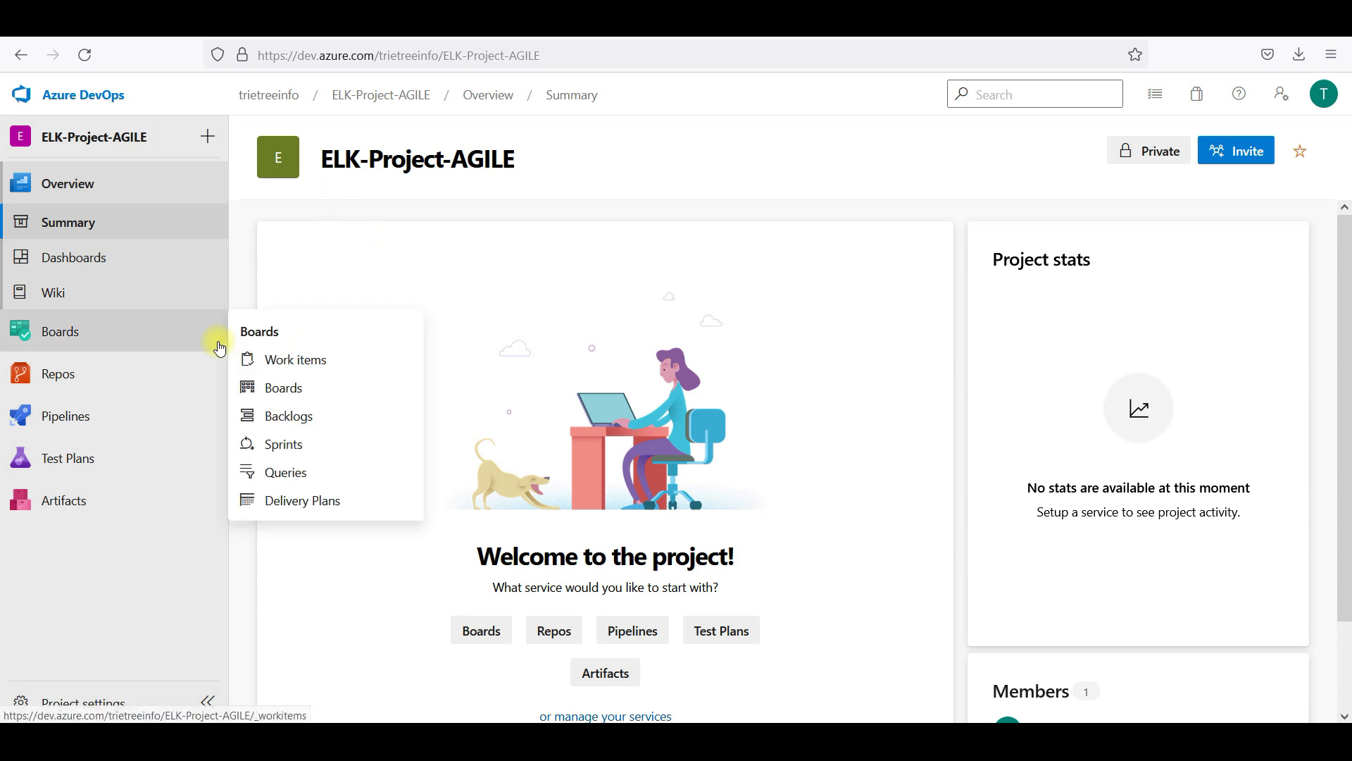
pyautogui.click(113, 348)
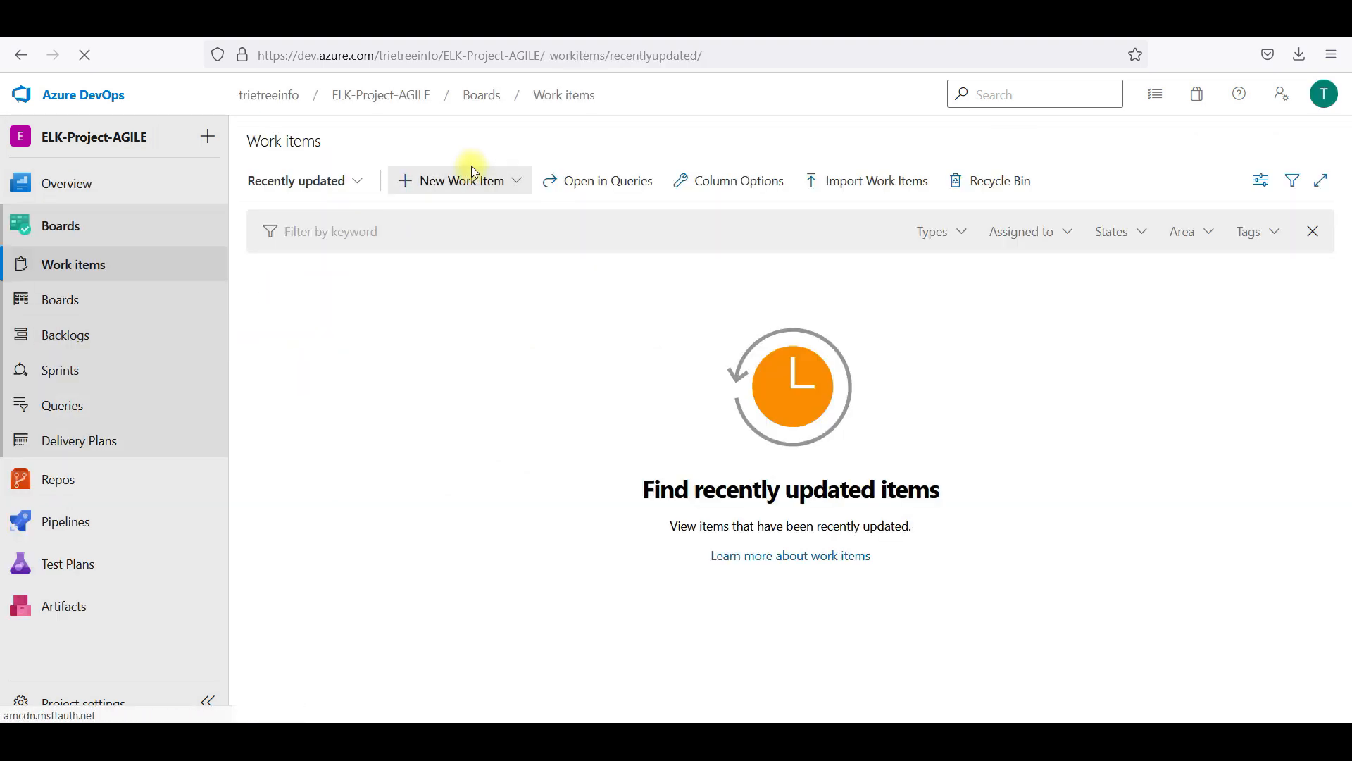
pyautogui.click(473, 180)
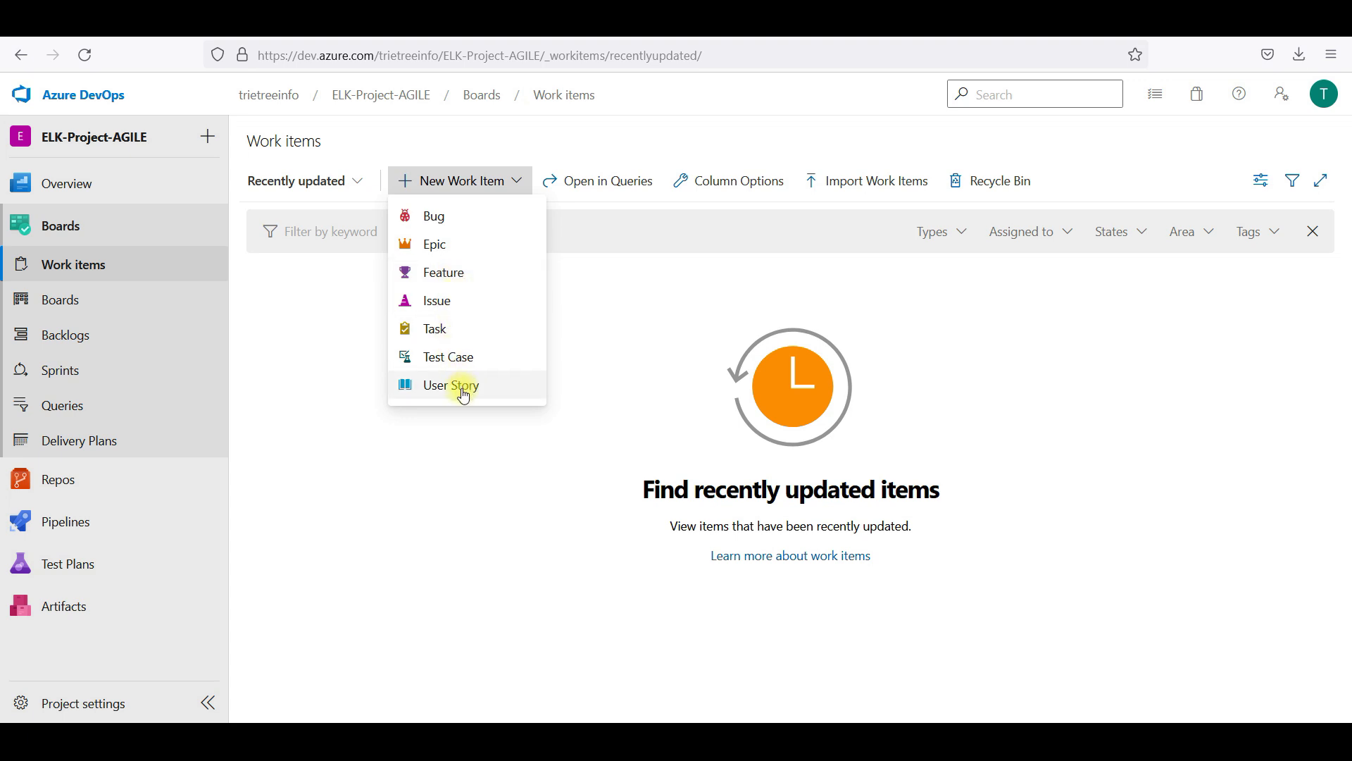
pyautogui.click(464, 466)
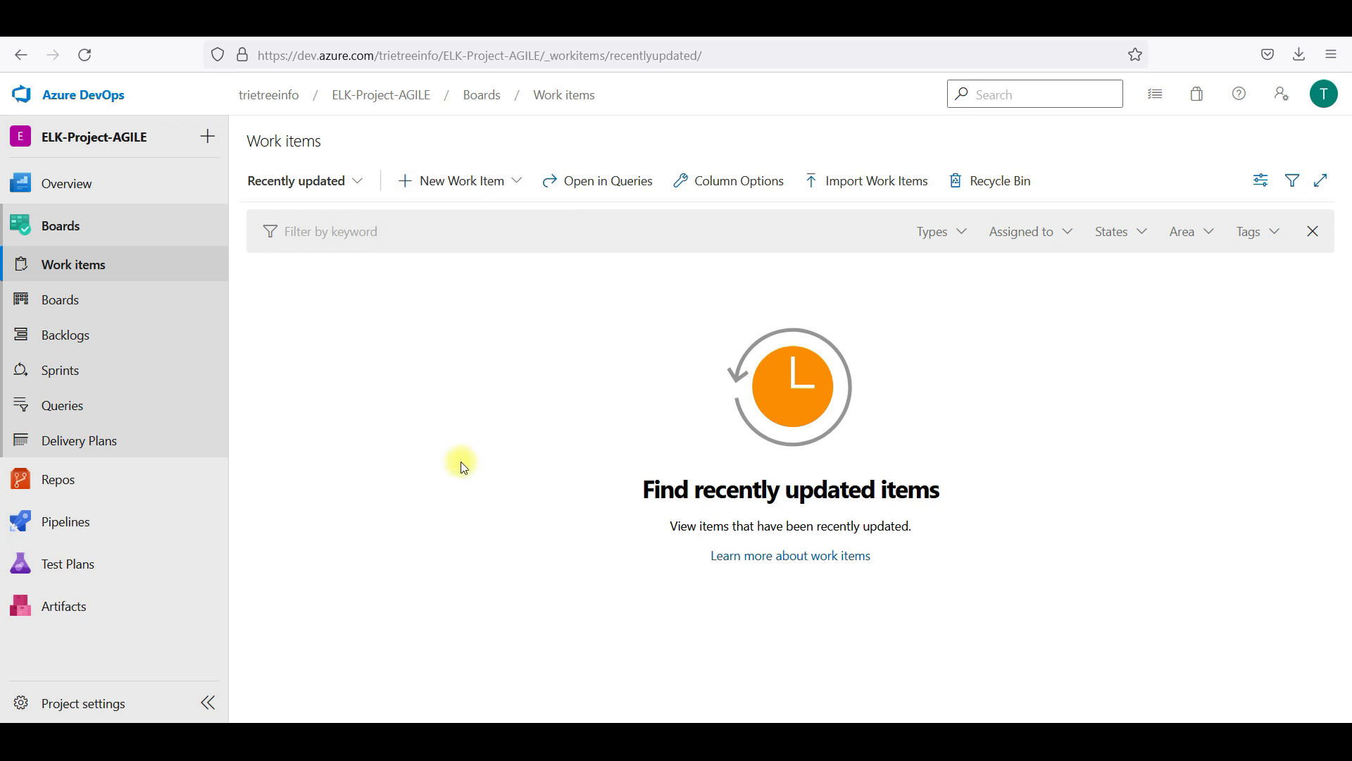
pyautogui.click(111, 96)
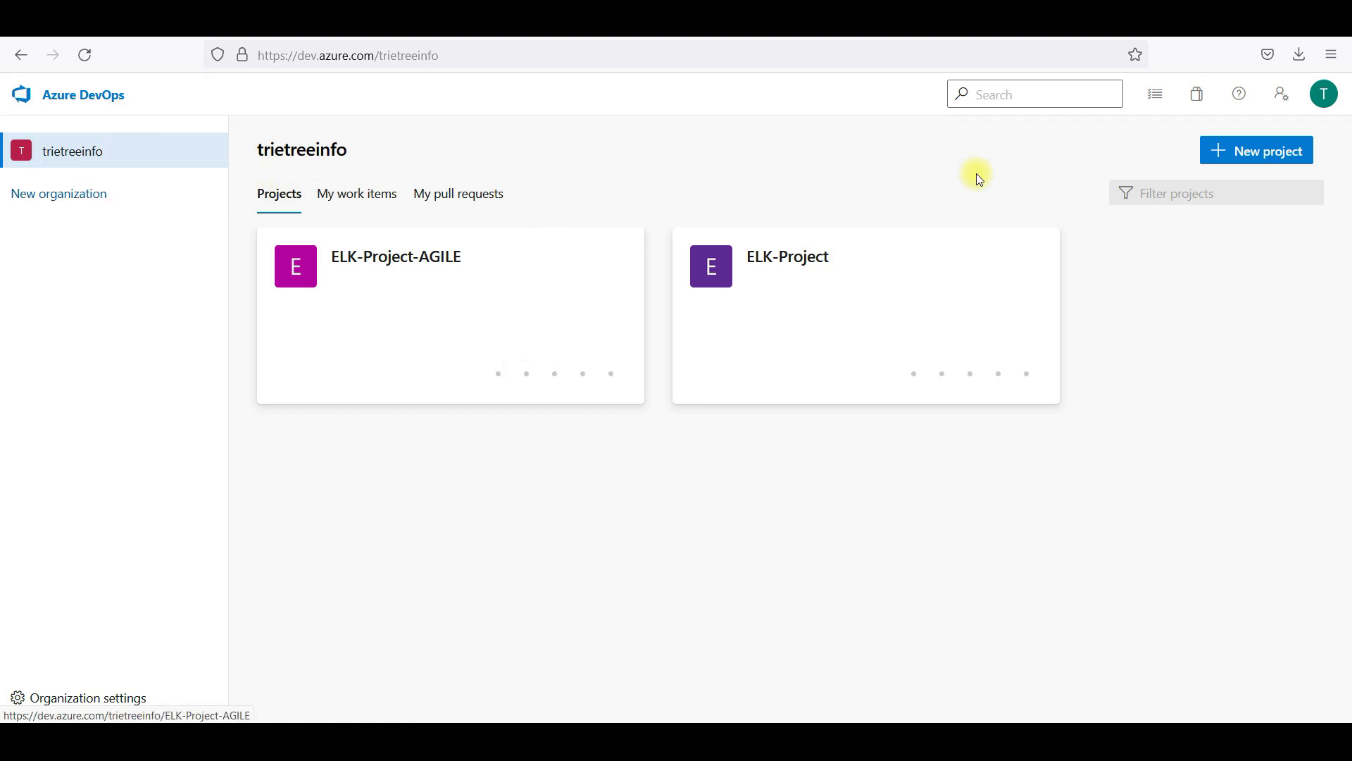
# Start a new project and show its Agile, Basic, CMMI and Scrum work item process options
pyautogui.click(1287, 153)
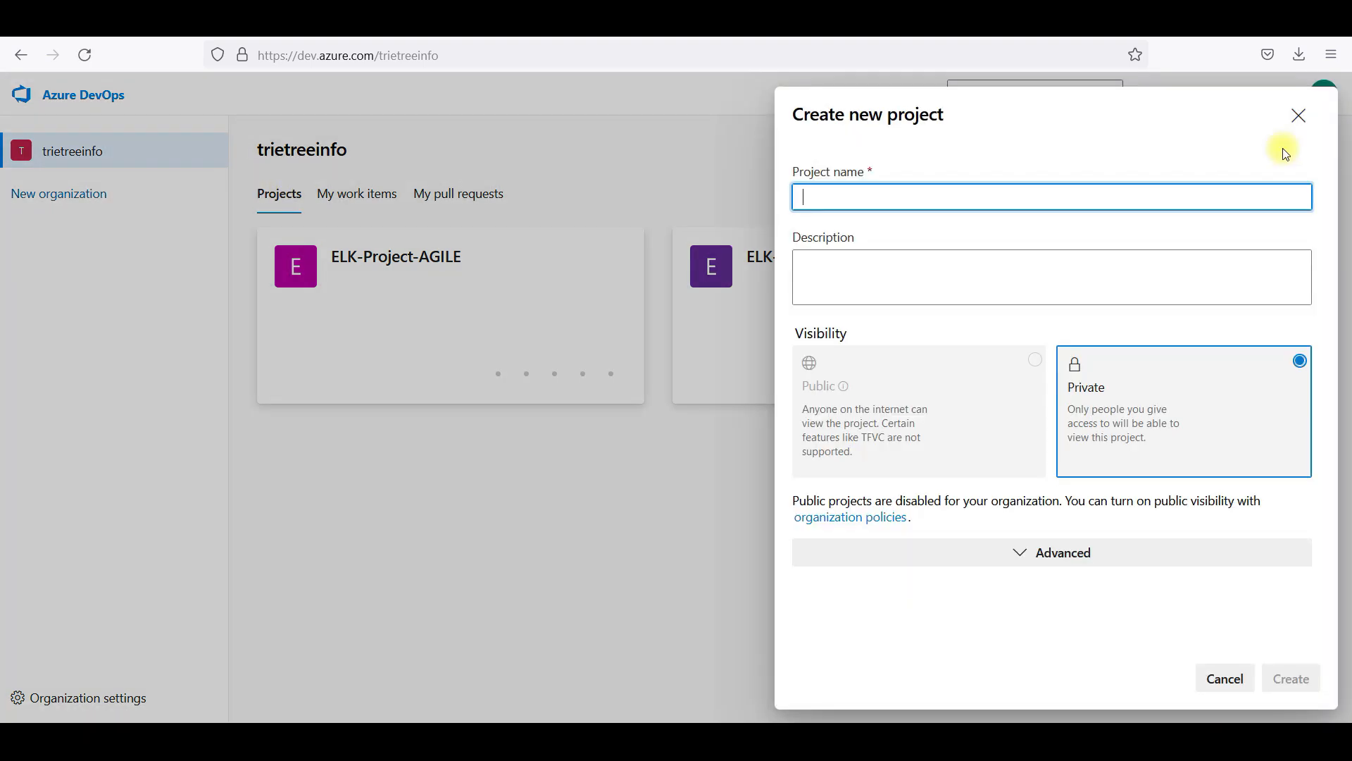
pyautogui.click(1062, 554)
pyautogui.click(1150, 607)
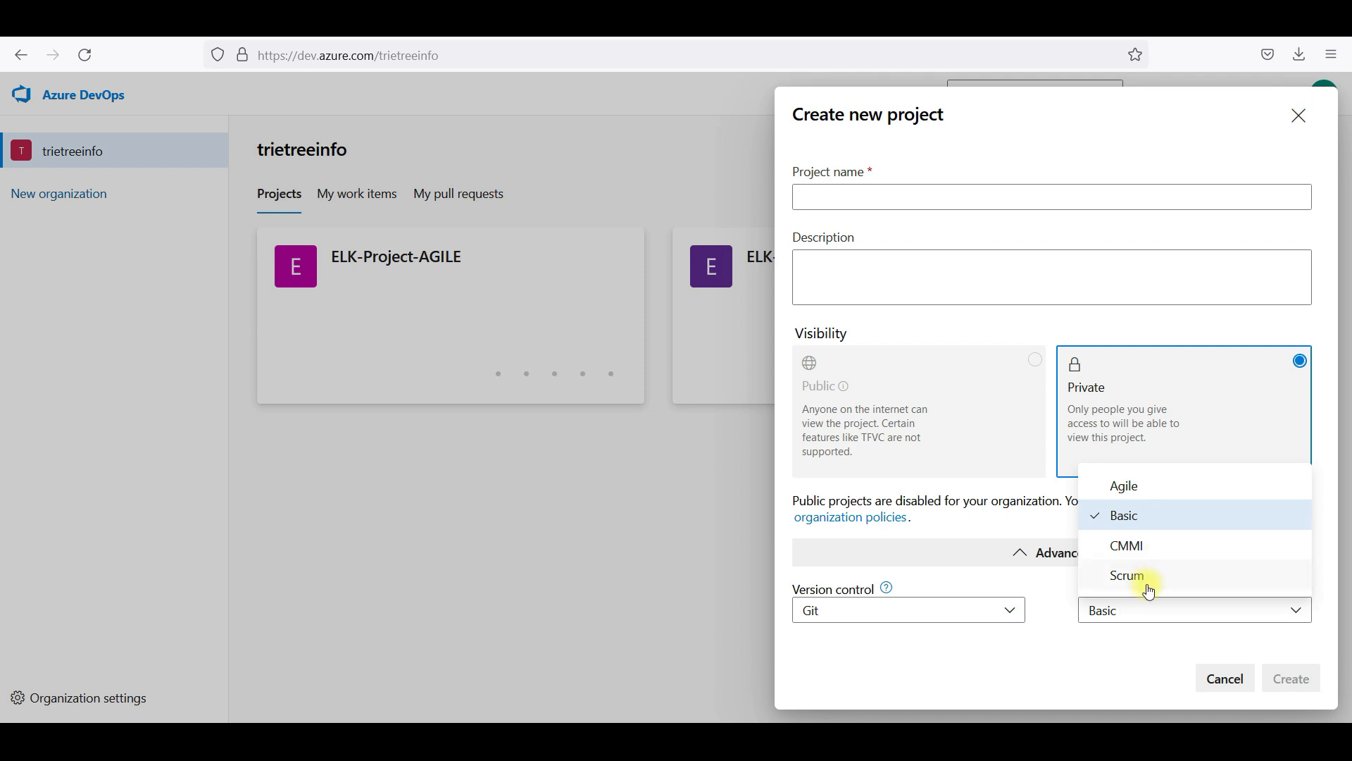
pyautogui.click(1066, 673)
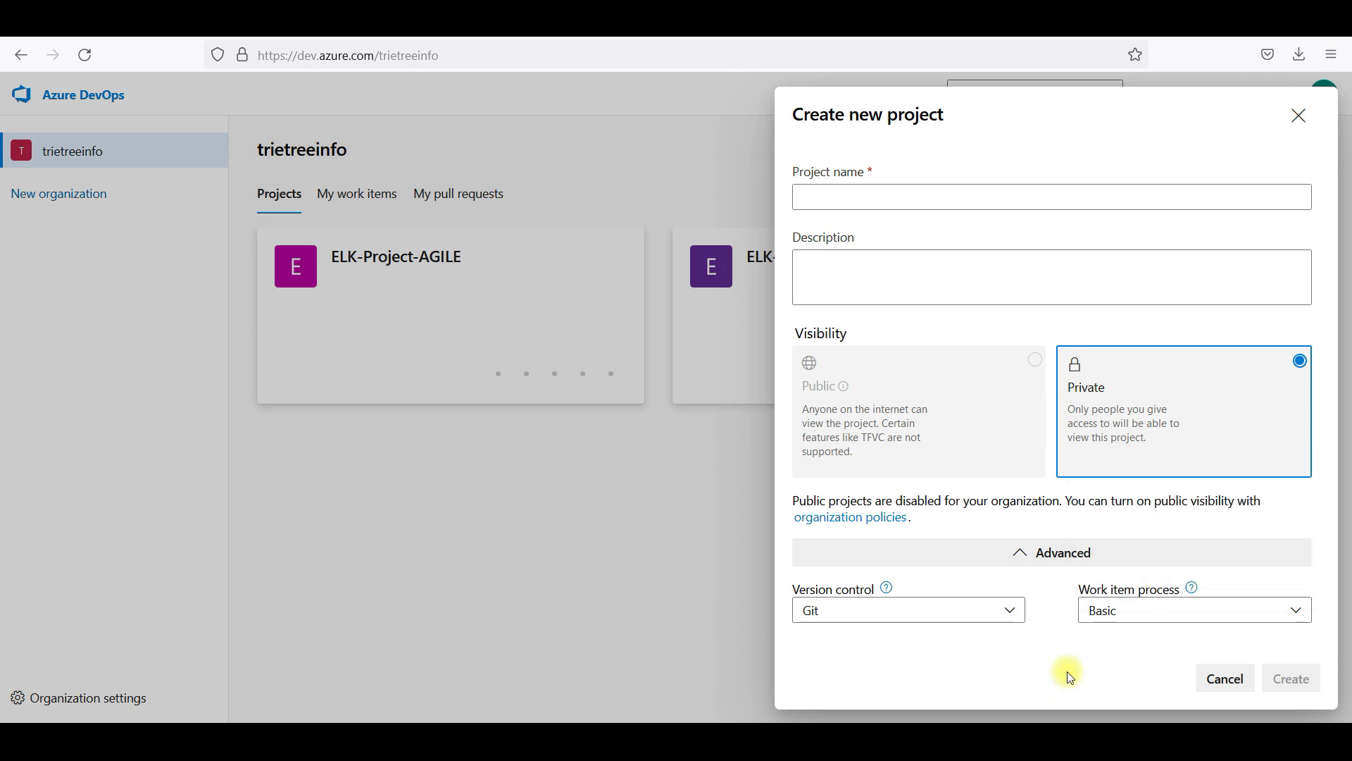
pyautogui.click(1144, 614)
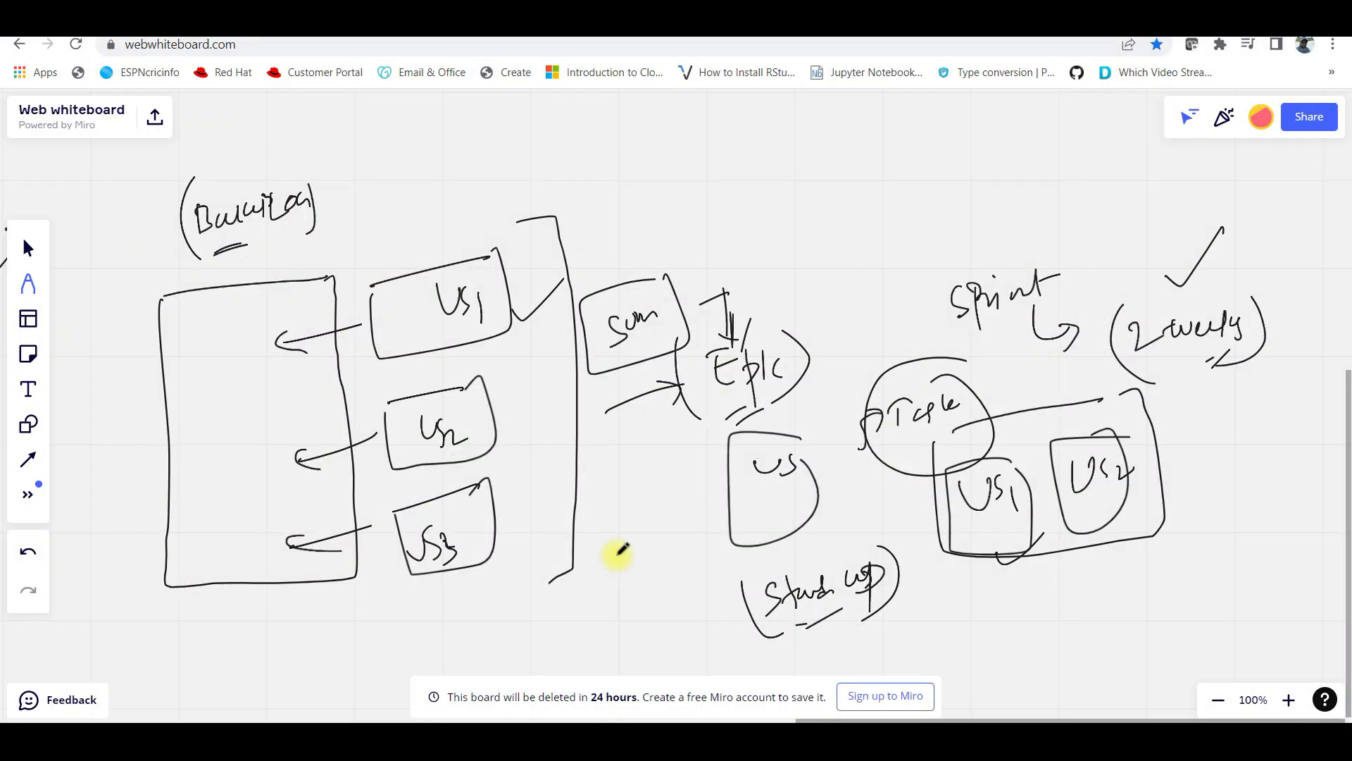
pyautogui.moveTo(640, 594)
pyautogui.mouseDown()
pyautogui.moveTo(504, 496)
pyautogui.moveTo(252, 435)
pyautogui.mouseUp()
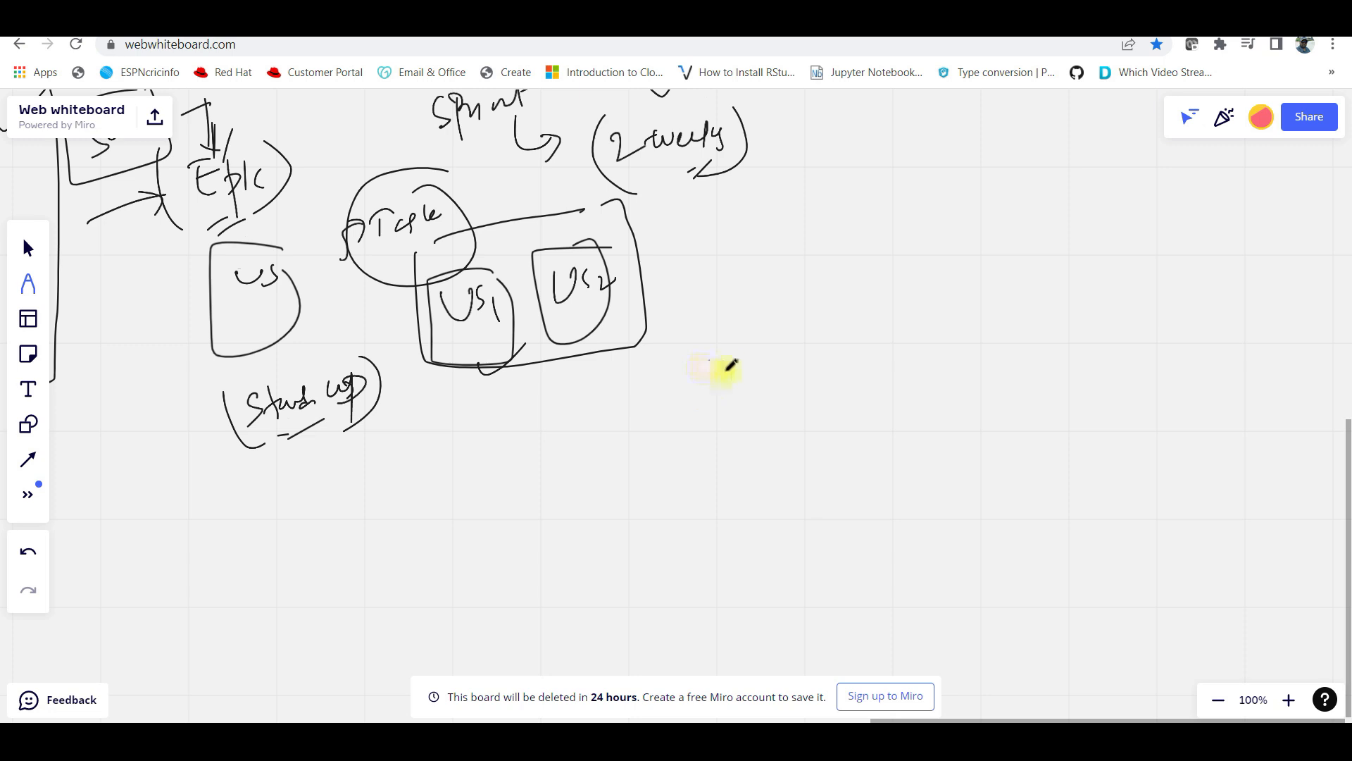
# Draw an arrow to a boxed EPIC, box Feature beneath it, and label Product Backlog
pyautogui.moveTo(675, 318)
pyautogui.mouseDown()
pyautogui.moveTo(736, 295)
pyautogui.moveTo(766, 322)
pyautogui.mouseUp()
pyautogui.moveTo(861, 308)
pyautogui.mouseDown()
pyautogui.moveTo(915, 281)
pyautogui.moveTo(827, 276)
pyautogui.moveTo(954, 265)
pyautogui.mouseUp()
pyautogui.moveTo(886, 365)
pyautogui.mouseDown()
pyautogui.moveTo(887, 383)
pyautogui.moveTo(945, 401)
pyautogui.moveTo(948, 387)
pyautogui.moveTo(1042, 382)
pyautogui.moveTo(981, 444)
pyautogui.moveTo(894, 401)
pyautogui.mouseUp()
pyautogui.moveTo(704, 441); pyautogui.dragTo(805, 435)
pyautogui.moveTo(775, 480)
pyautogui.mouseDown()
pyautogui.moveTo(785, 492)
pyautogui.moveTo(824, 453)
pyautogui.moveTo(854, 447)
pyautogui.moveTo(864, 469)
pyautogui.mouseUp()
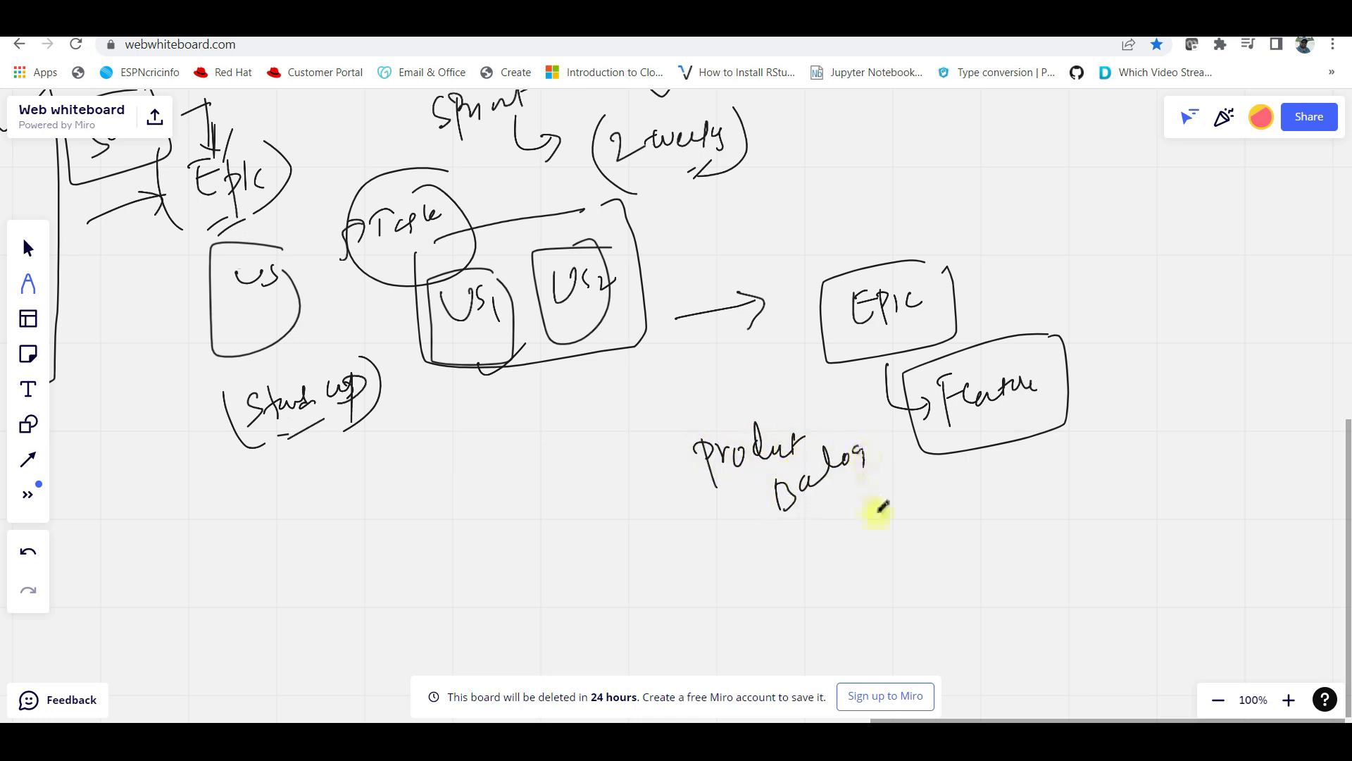
pyautogui.moveTo(996, 531); pyautogui.dragTo(728, 445)
# Link Feature to a boxed User story, then Task, and draw a divider under Product Backlog
pyautogui.moveTo(704, 379)
pyautogui.mouseDown()
pyautogui.moveTo(754, 453)
pyautogui.moveTo(791, 453)
pyautogui.moveTo(821, 429)
pyautogui.moveTo(899, 431)
pyautogui.moveTo(918, 414)
pyautogui.moveTo(930, 454)
pyautogui.mouseUp()
pyautogui.moveTo(936, 385)
pyautogui.mouseDown()
pyautogui.moveTo(793, 498)
pyautogui.moveTo(894, 471)
pyautogui.mouseUp()
pyautogui.moveTo(820, 514); pyautogui.dragTo(877, 557)
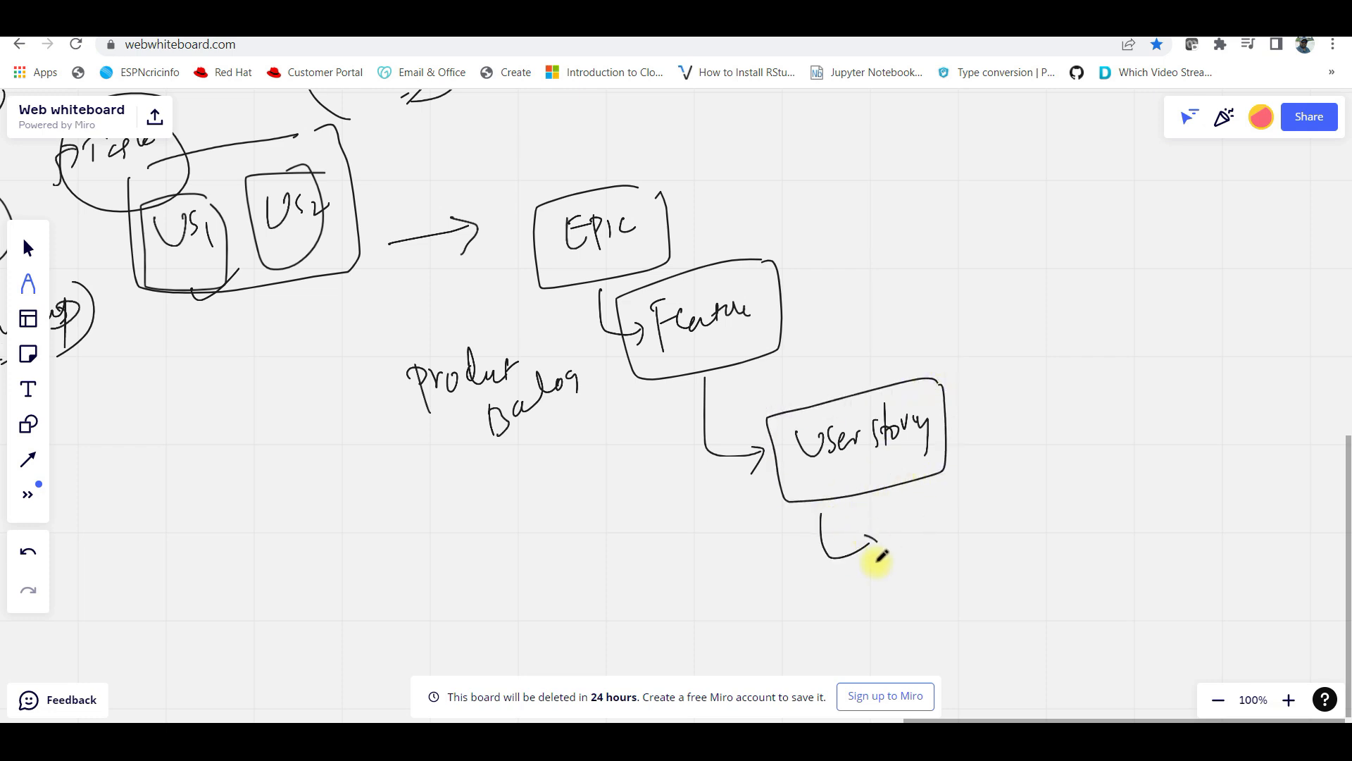
pyautogui.moveTo(896, 510)
pyautogui.mouseDown()
pyautogui.moveTo(945, 525)
pyautogui.moveTo(996, 502)
pyautogui.mouseUp()
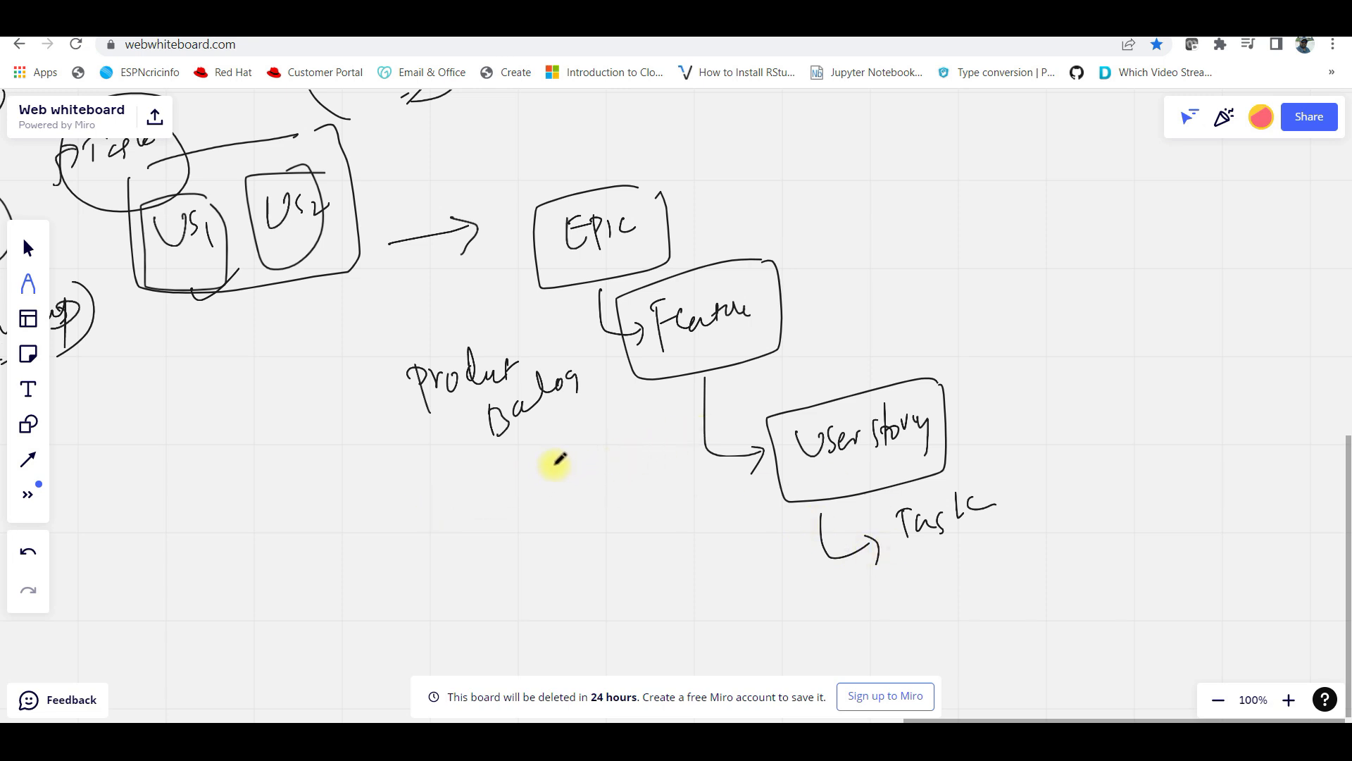
pyautogui.moveTo(426, 465); pyautogui.dragTo(1025, 317)
pyautogui.moveTo(483, 468)
pyautogui.mouseDown()
pyautogui.moveTo(564, 459)
pyautogui.moveTo(579, 484)
pyautogui.mouseUp()
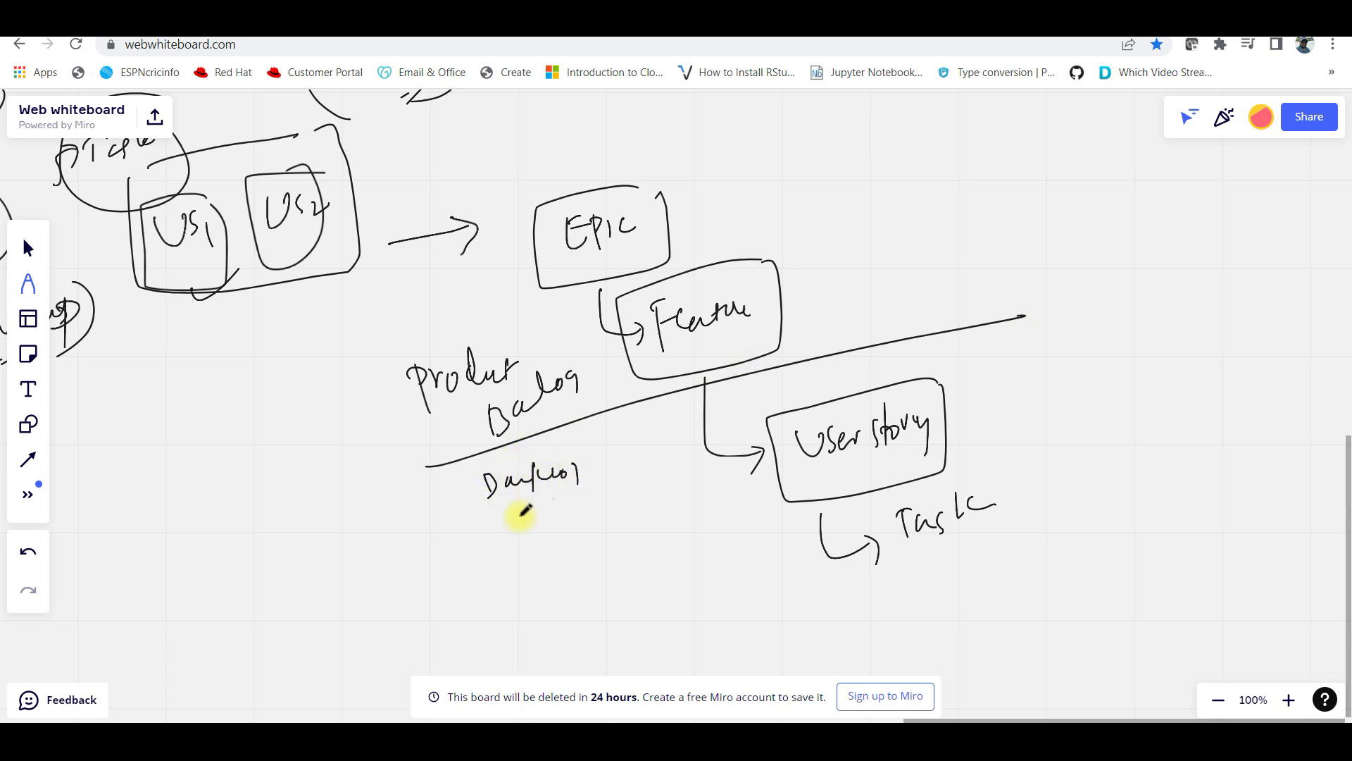
# Tick User story and Task, add a boxed Bug grouped with Task, and a diagonal line
pyautogui.moveTo(960, 433); pyautogui.dragTo(1004, 401)
pyautogui.moveTo(967, 502)
pyautogui.mouseDown()
pyautogui.moveTo(978, 517)
pyautogui.moveTo(1012, 488)
pyautogui.mouseUp()
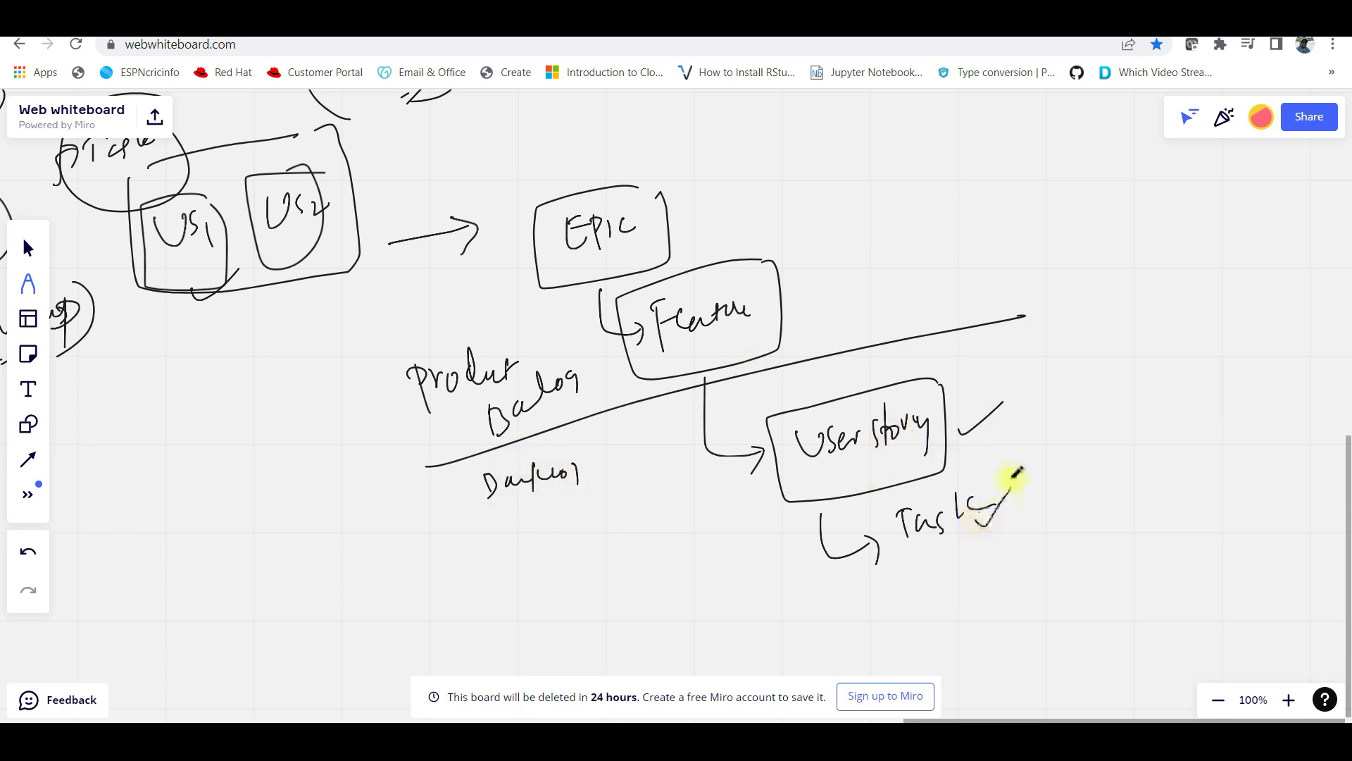
pyautogui.moveTo(1080, 403)
pyautogui.mouseDown()
pyautogui.moveTo(1108, 381)
pyautogui.moveTo(1078, 426)
pyautogui.moveTo(1181, 462)
pyautogui.moveTo(1204, 462)
pyautogui.moveTo(1138, 431)
pyautogui.moveTo(1229, 416)
pyautogui.mouseUp()
pyautogui.moveTo(1072, 414)
pyautogui.mouseDown()
pyautogui.moveTo(1078, 386)
pyautogui.moveTo(1078, 402)
pyautogui.mouseUp()
pyautogui.moveTo(1187, 292)
pyautogui.mouseDown()
pyautogui.moveTo(1005, 341)
pyautogui.moveTo(1261, 446)
pyautogui.moveTo(1206, 287)
pyautogui.mouseUp()
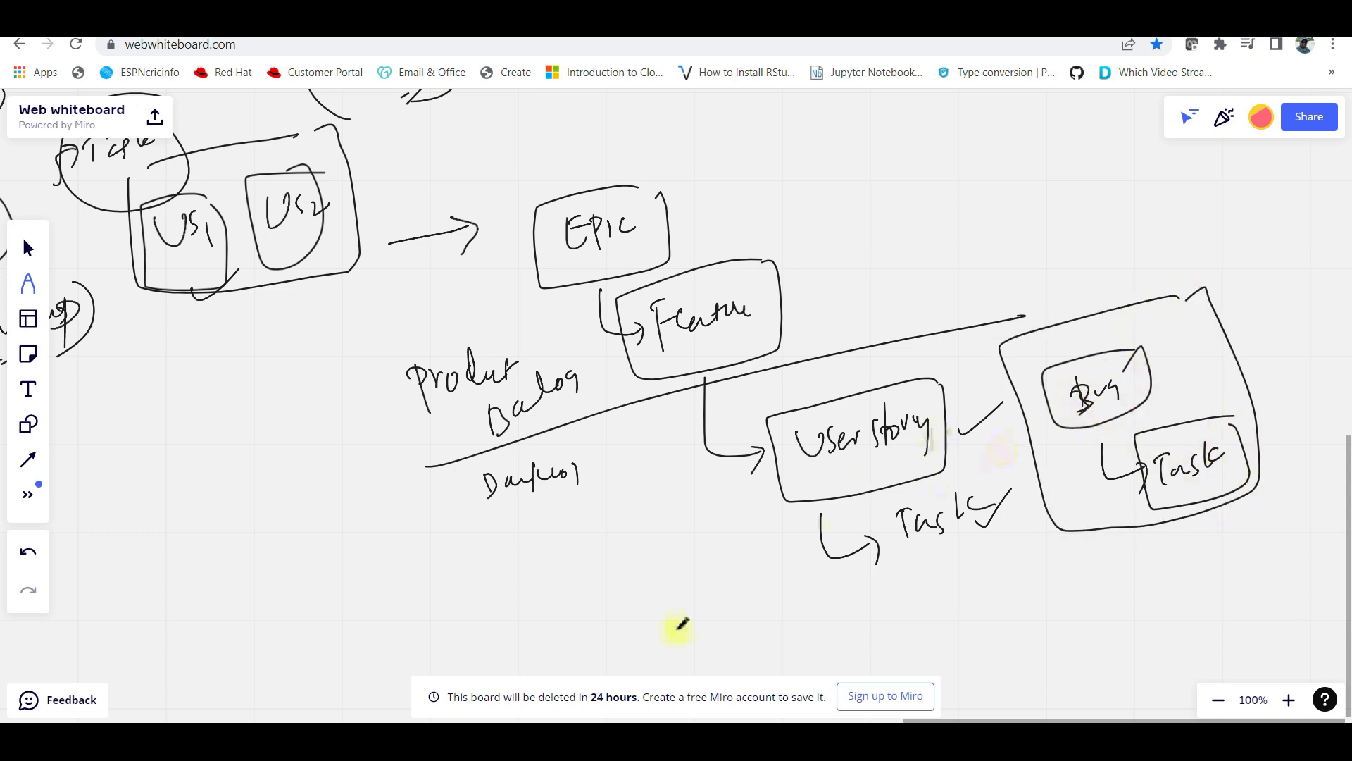
pyautogui.moveTo(557, 655); pyautogui.dragTo(1113, 509)
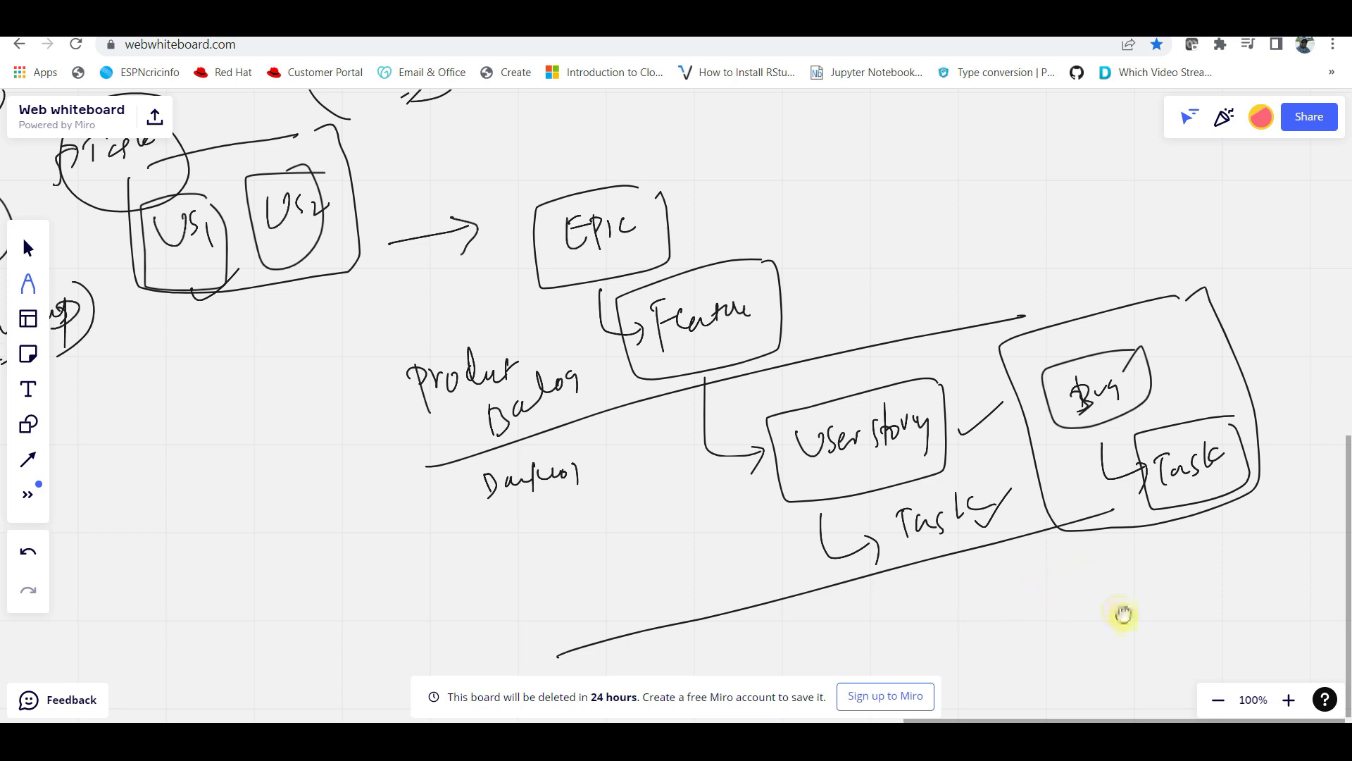
pyautogui.moveTo(1123, 614); pyautogui.dragTo(737, 613)
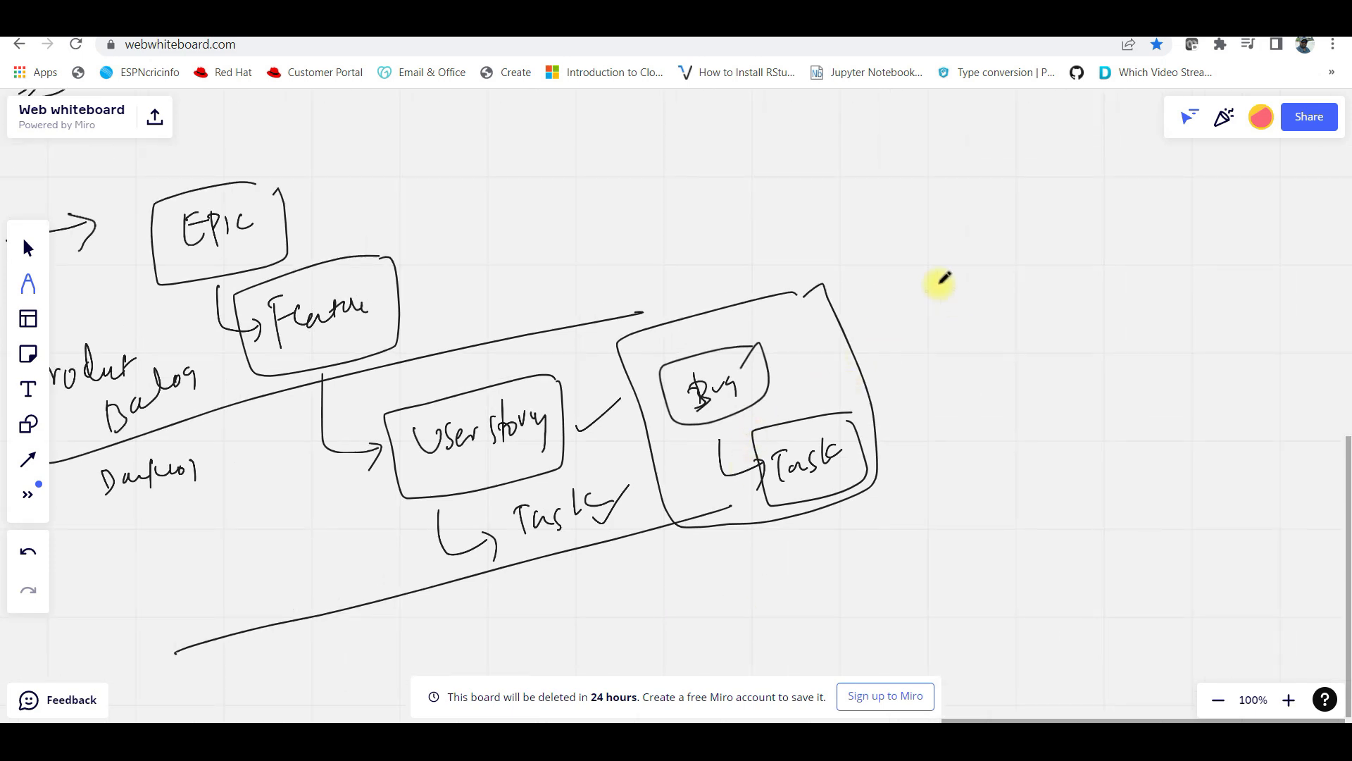
# Draw an arrow to a new section and handwrite EPIC, Issue, Task enclosed in a box
pyautogui.moveTo(925, 290); pyautogui.dragTo(960, 296)
pyautogui.moveTo(1042, 286)
pyautogui.mouseDown()
pyautogui.moveTo(1080, 277)
pyautogui.moveTo(1096, 341)
pyautogui.moveTo(1150, 326)
pyautogui.moveTo(1198, 341)
pyautogui.moveTo(1165, 429)
pyautogui.moveTo(1195, 399)
pyautogui.moveTo(1274, 387)
pyautogui.mouseUp()
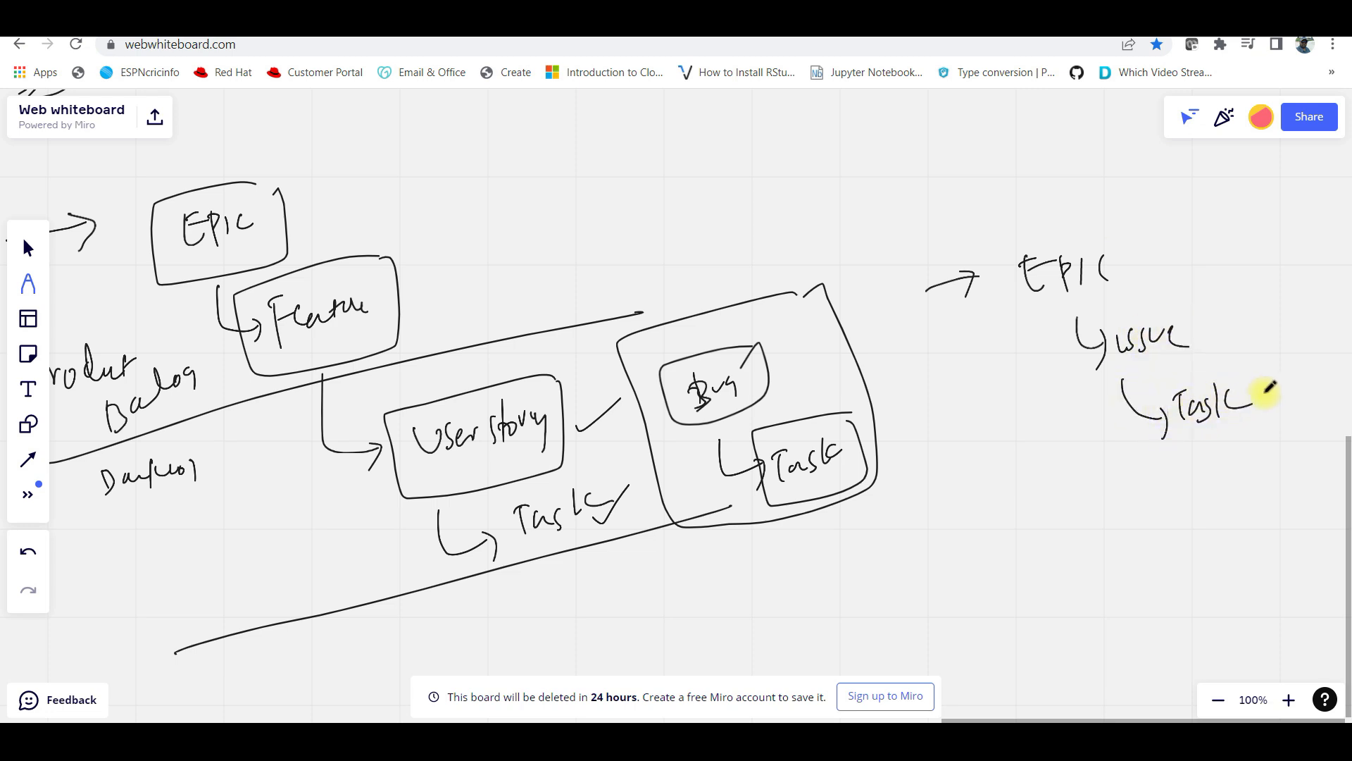
pyautogui.moveTo(1101, 209)
pyautogui.mouseDown()
pyautogui.moveTo(1217, 462)
pyautogui.moveTo(1156, 190)
pyautogui.moveTo(1044, 221)
pyautogui.mouseUp()
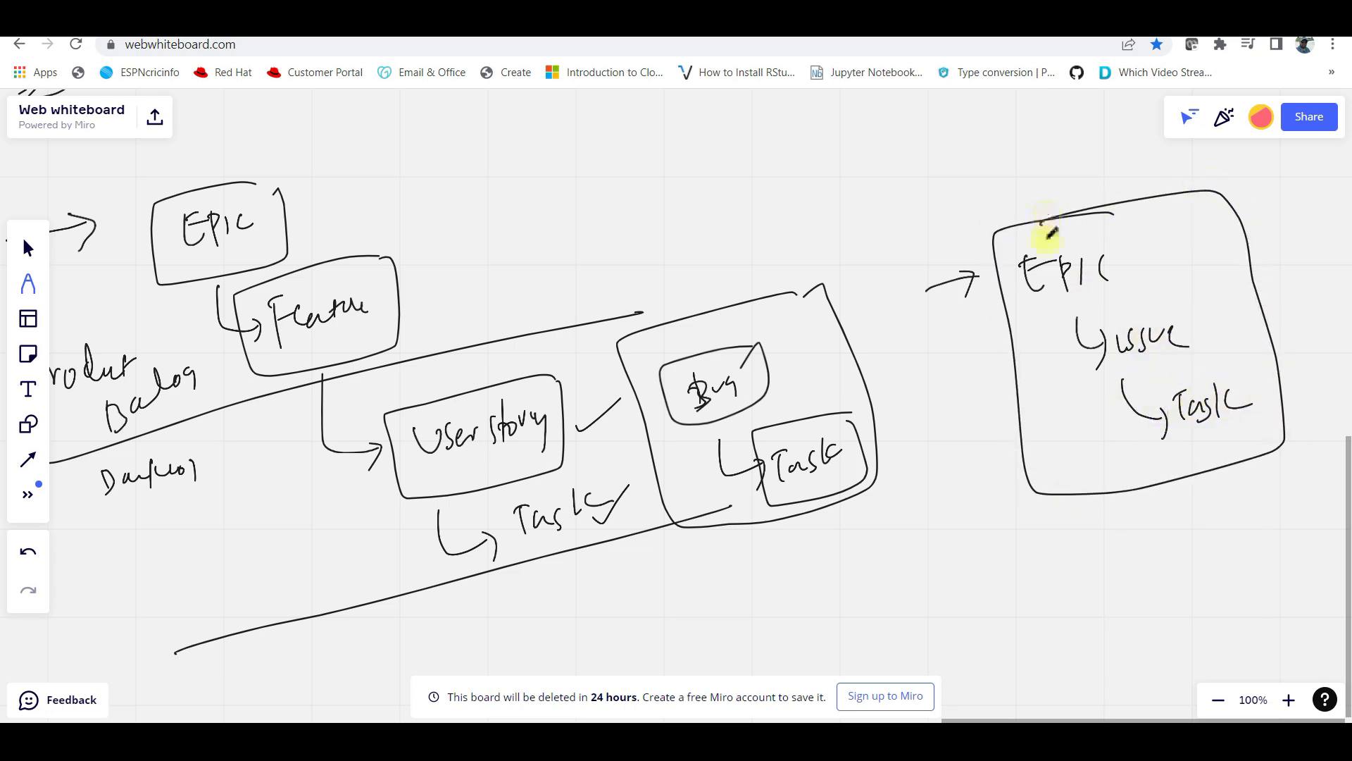
pyautogui.moveTo(1155, 561); pyautogui.dragTo(979, 571)
pyautogui.moveTo(1072, 572); pyautogui.dragTo(997, 580)
pyautogui.moveTo(1230, 479)
pyautogui.mouseDown()
pyautogui.moveTo(1132, 507)
pyautogui.moveTo(1112, 497)
pyautogui.mouseUp()
# Write ToDo, Doing and Done beside the box, joined by down arrows
pyautogui.moveTo(1243, 299)
pyautogui.mouseDown()
pyautogui.moveTo(1307, 293)
pyautogui.moveTo(1294, 299)
pyautogui.mouseUp()
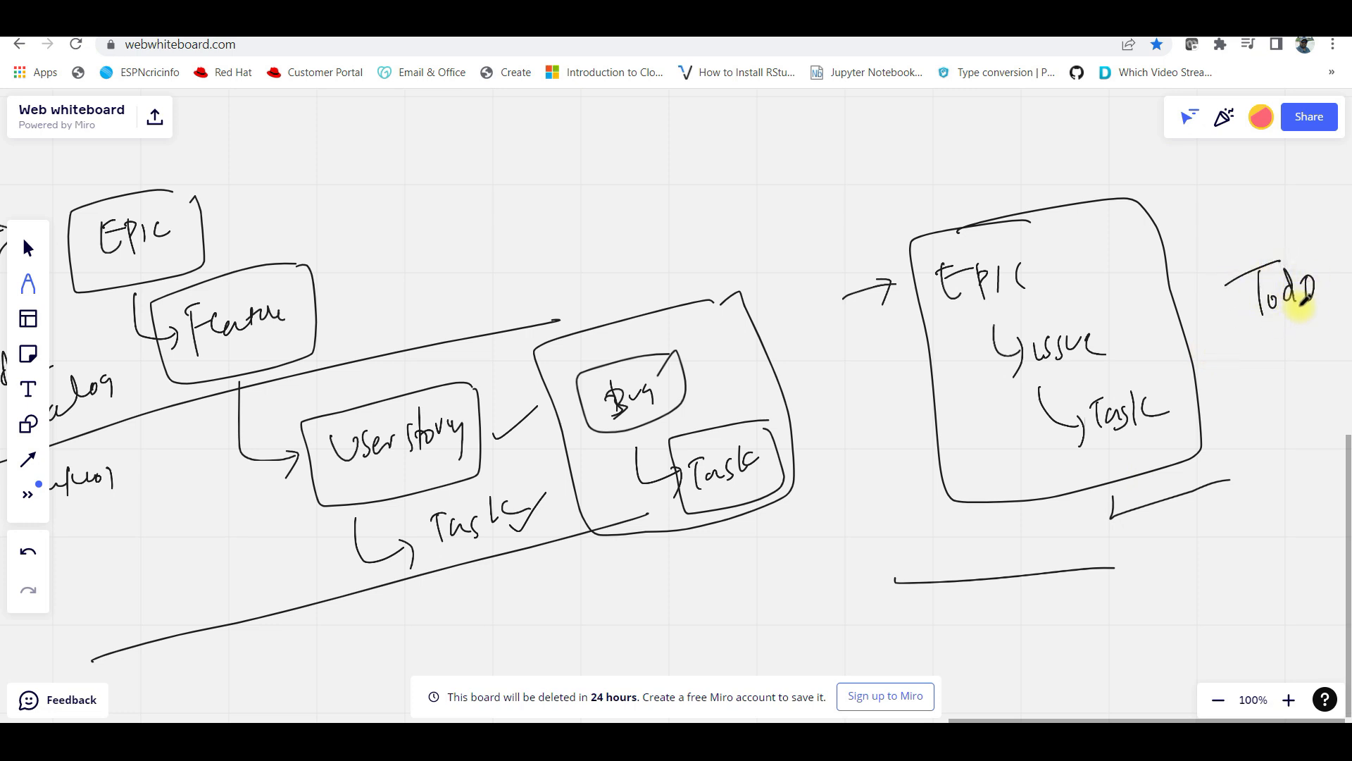
pyautogui.moveTo(1266, 386)
pyautogui.mouseDown()
pyautogui.moveTo(1327, 371)
pyautogui.moveTo(1337, 393)
pyautogui.mouseUp()
pyautogui.moveTo(1295, 473); pyautogui.dragTo(1340, 470)
pyautogui.moveTo(1283, 323)
pyautogui.mouseDown()
pyautogui.moveTo(1298, 332)
pyautogui.moveTo(1289, 347)
pyautogui.mouseUp()
pyautogui.moveTo(1305, 421)
pyautogui.mouseDown()
pyautogui.moveTo(1303, 446)
pyautogui.moveTo(1331, 423)
pyautogui.mouseUp()
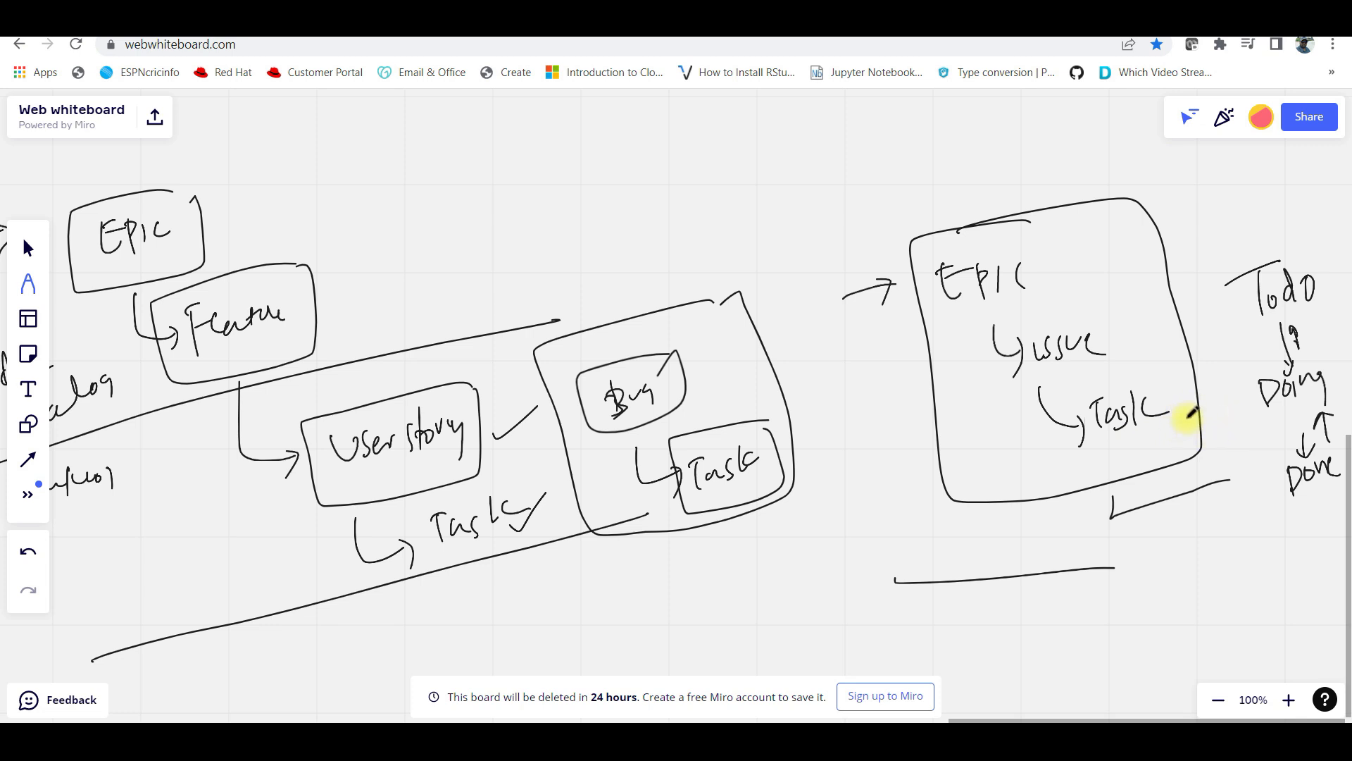
# Handwrite CMMI below the diagram with EPIC beneath it
pyautogui.scroll(-5, 1093, 538)
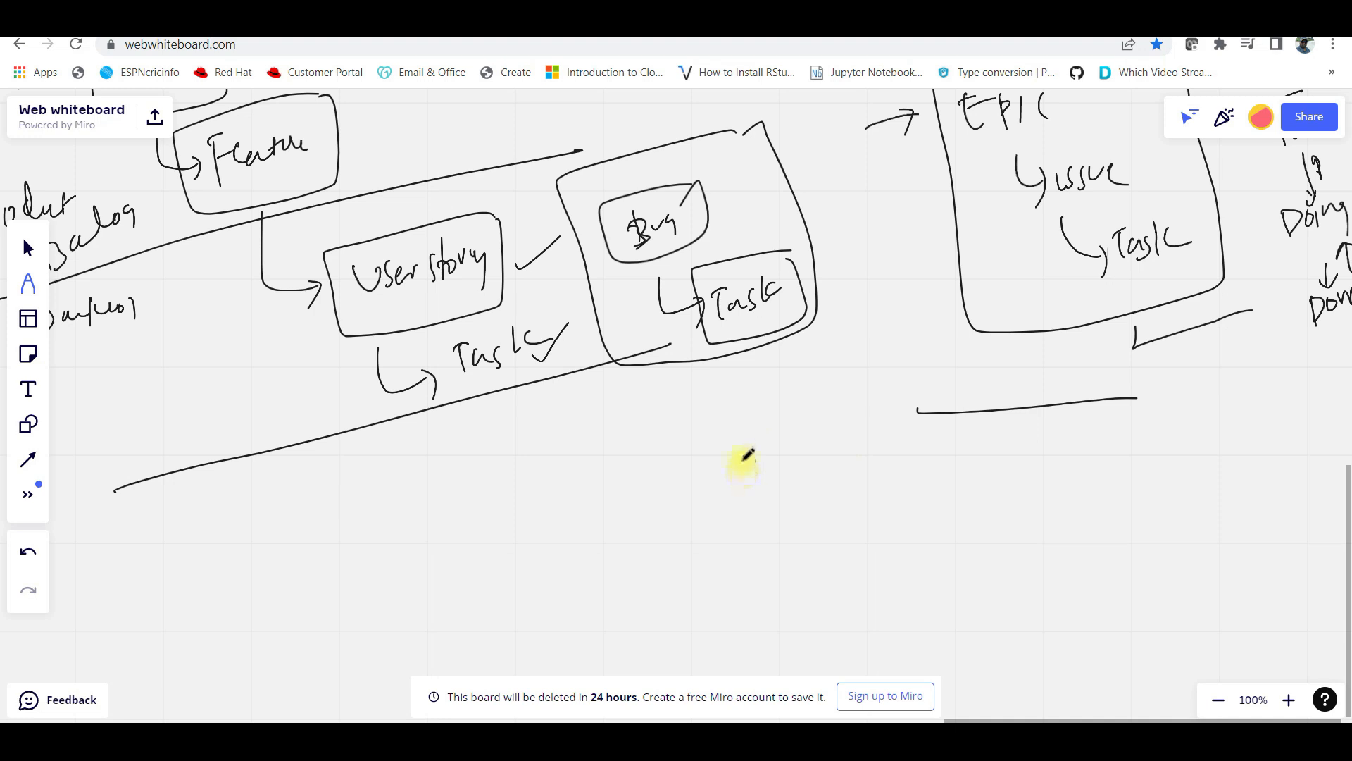
pyautogui.moveTo(646, 458)
pyautogui.mouseDown()
pyautogui.moveTo(733, 456)
pyautogui.moveTo(730, 479)
pyautogui.mouseUp()
pyautogui.moveTo(734, 587); pyautogui.dragTo(747, 525)
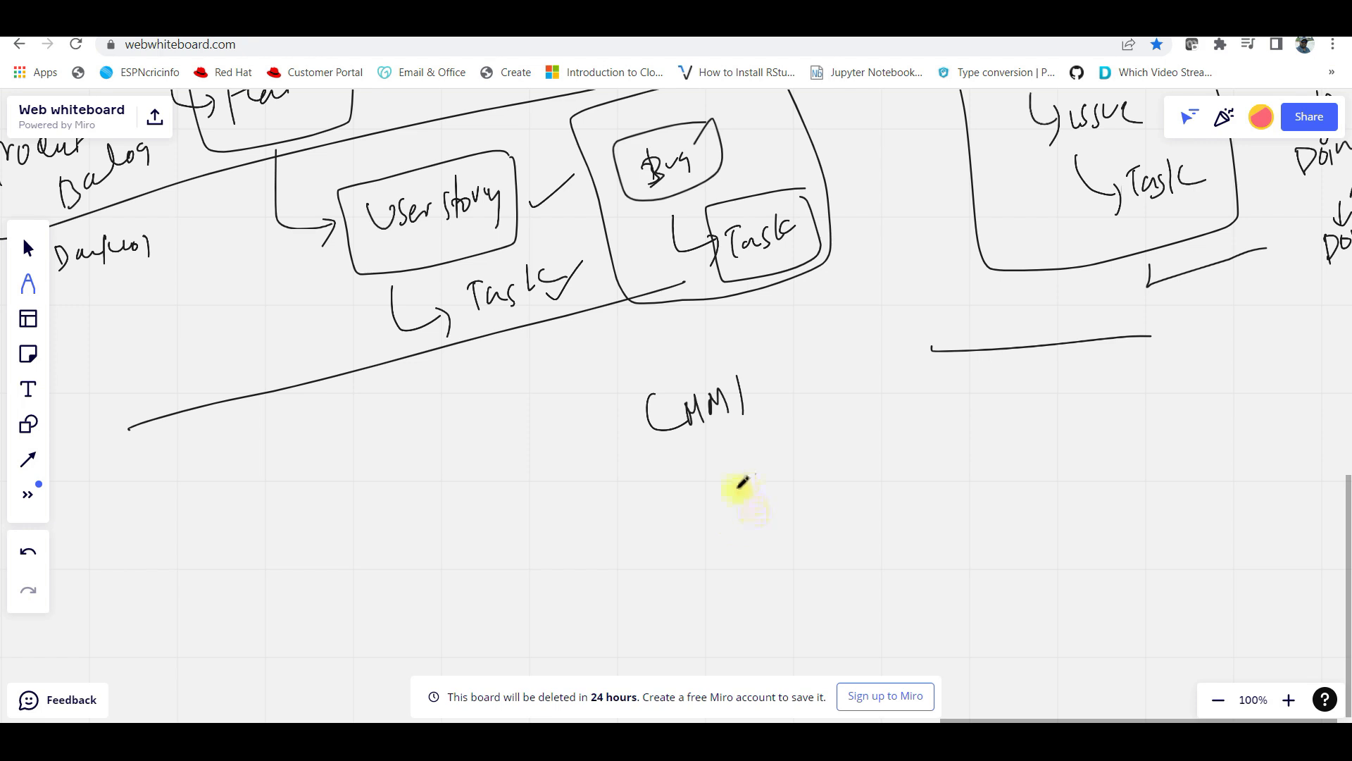
pyautogui.moveTo(704, 501)
pyautogui.mouseDown()
pyautogui.moveTo(731, 468)
pyautogui.moveTo(780, 479)
pyautogui.mouseUp()
pyautogui.moveTo(733, 563); pyautogui.dragTo(800, 539)
# Write Issue below the list and circle it
pyautogui.scroll(-3, 794, 543)
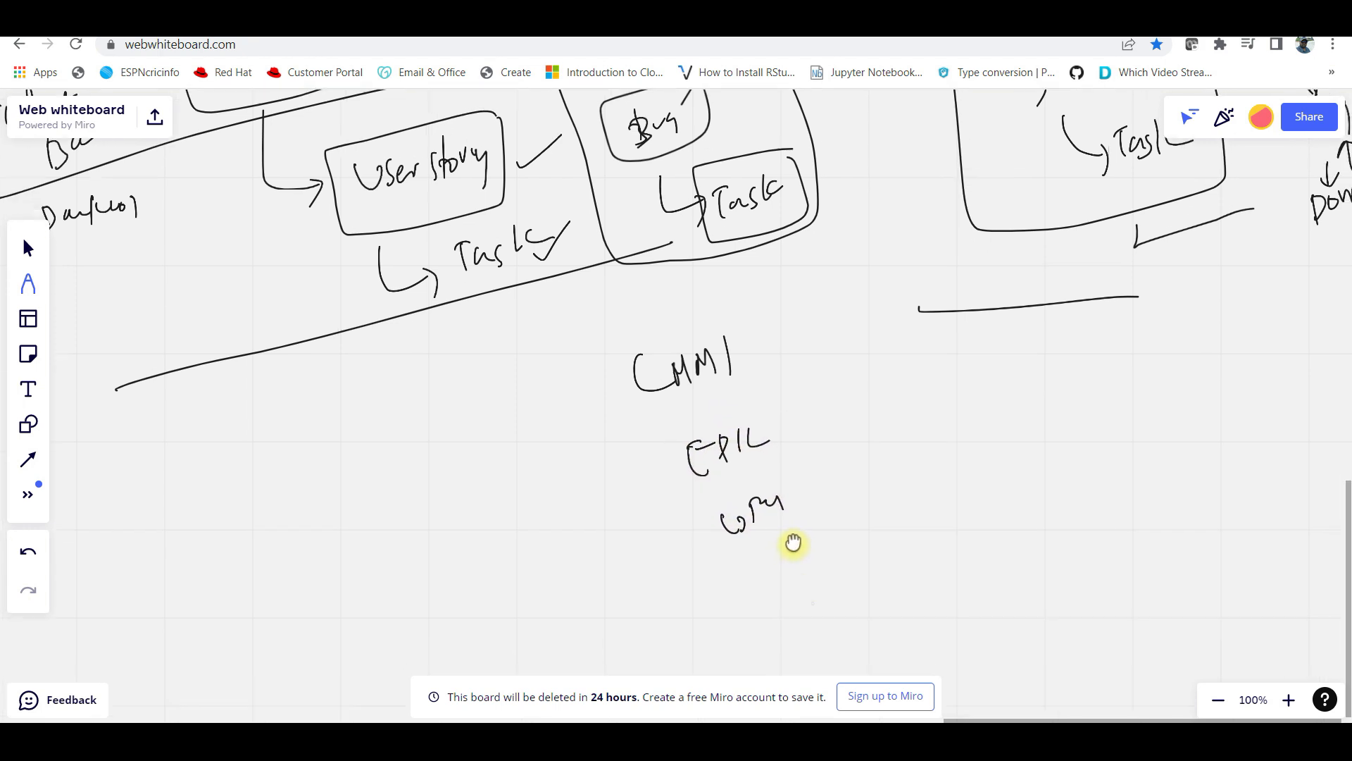
pyautogui.moveTo(493, 572)
pyautogui.mouseDown()
pyautogui.moveTo(501, 602)
pyautogui.moveTo(519, 583)
pyautogui.moveTo(563, 586)
pyautogui.mouseUp()
pyautogui.moveTo(471, 554); pyautogui.dragTo(497, 534)
pyautogui.moveTo(566, 600); pyautogui.dragTo(572, 596)
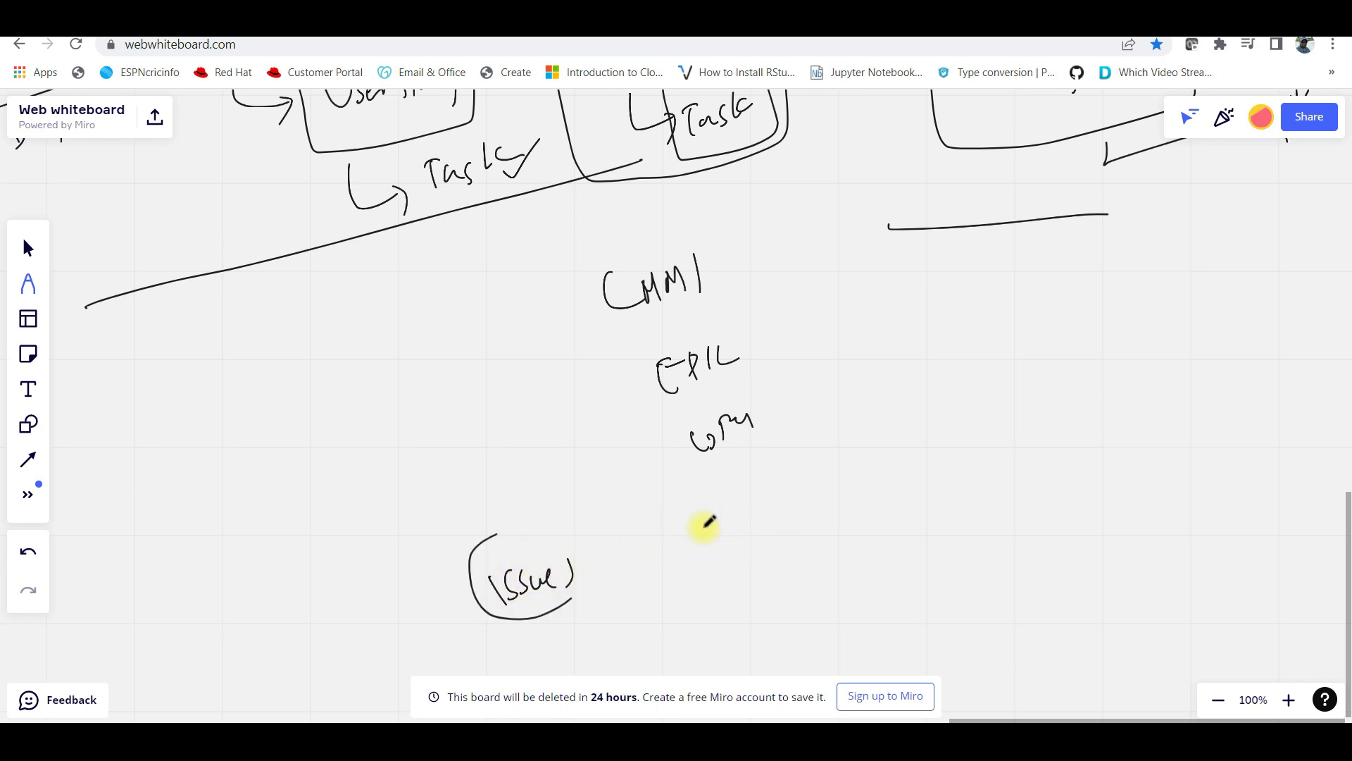
# Write CR, revi, iss and Risk in a box, plus a bracketed Issue with an arrow toward CMMI
pyautogui.moveTo(714, 524)
pyautogui.mouseDown()
pyautogui.moveTo(719, 547)
pyautogui.moveTo(754, 536)
pyautogui.mouseUp()
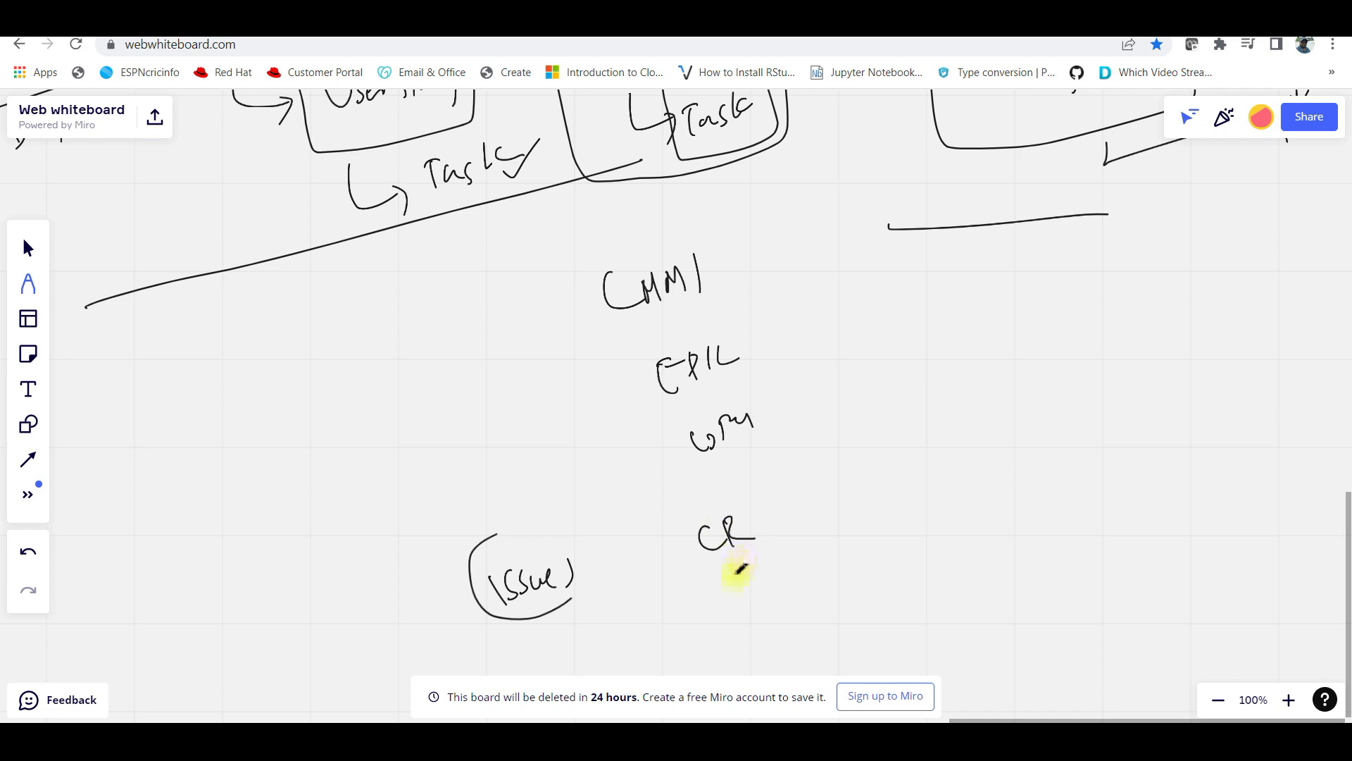
pyautogui.moveTo(727, 583); pyautogui.dragTo(779, 556)
pyautogui.moveTo(810, 482); pyautogui.dragTo(860, 464)
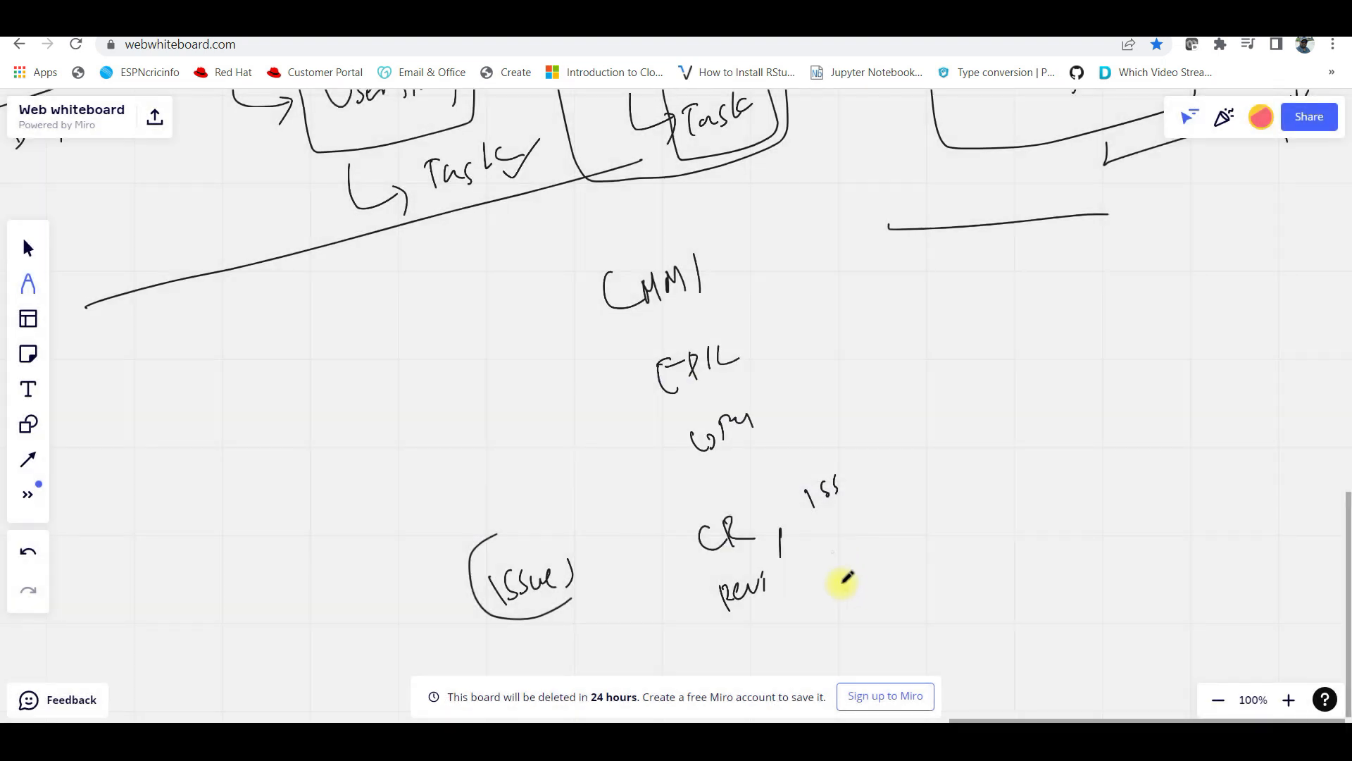
pyautogui.moveTo(831, 548)
pyautogui.mouseDown()
pyautogui.moveTo(855, 552)
pyautogui.moveTo(889, 527)
pyautogui.mouseUp()
pyautogui.moveTo(891, 438)
pyautogui.mouseDown()
pyautogui.moveTo(748, 458)
pyautogui.moveTo(921, 574)
pyautogui.moveTo(865, 448)
pyautogui.mouseUp()
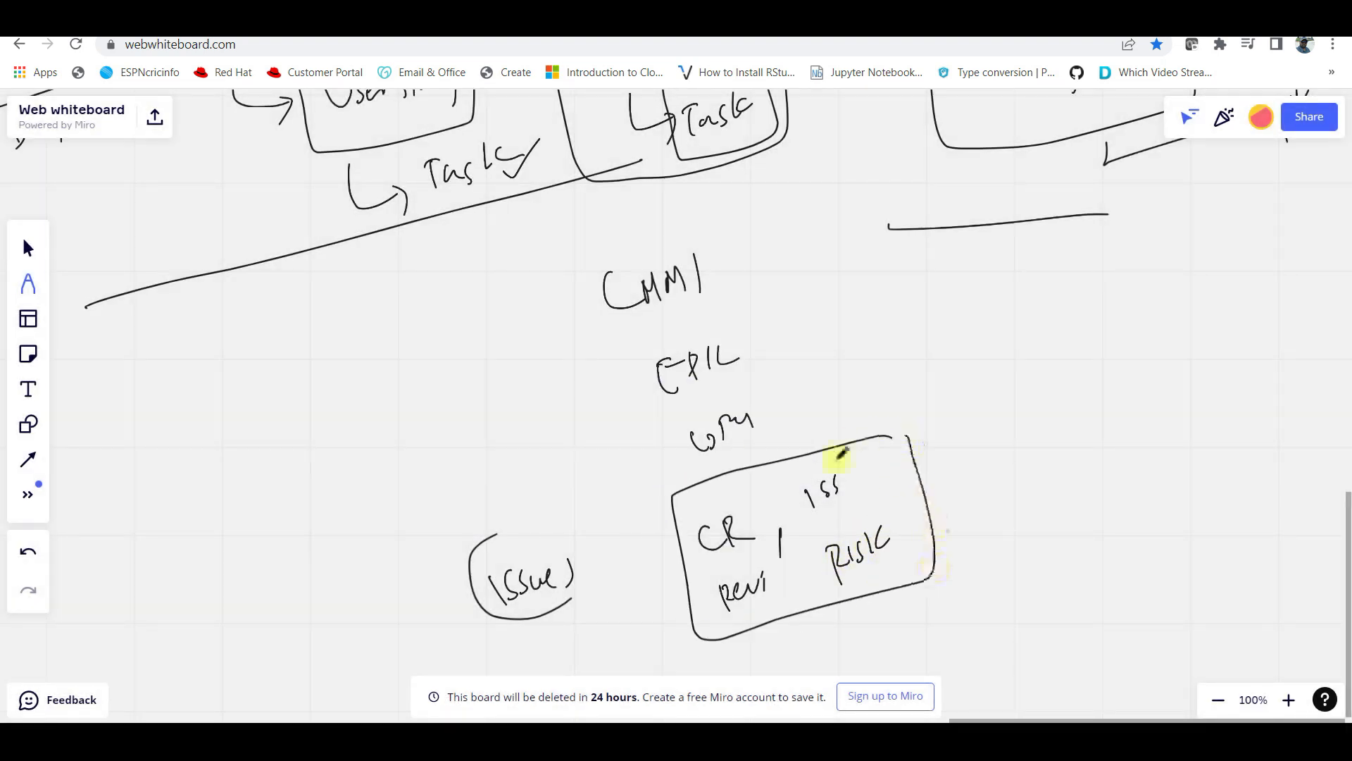
pyautogui.moveTo(934, 360)
pyautogui.mouseDown()
pyautogui.moveTo(868, 462)
pyautogui.moveTo(893, 441)
pyautogui.moveTo(929, 545)
pyautogui.moveTo(919, 428)
pyautogui.mouseUp()
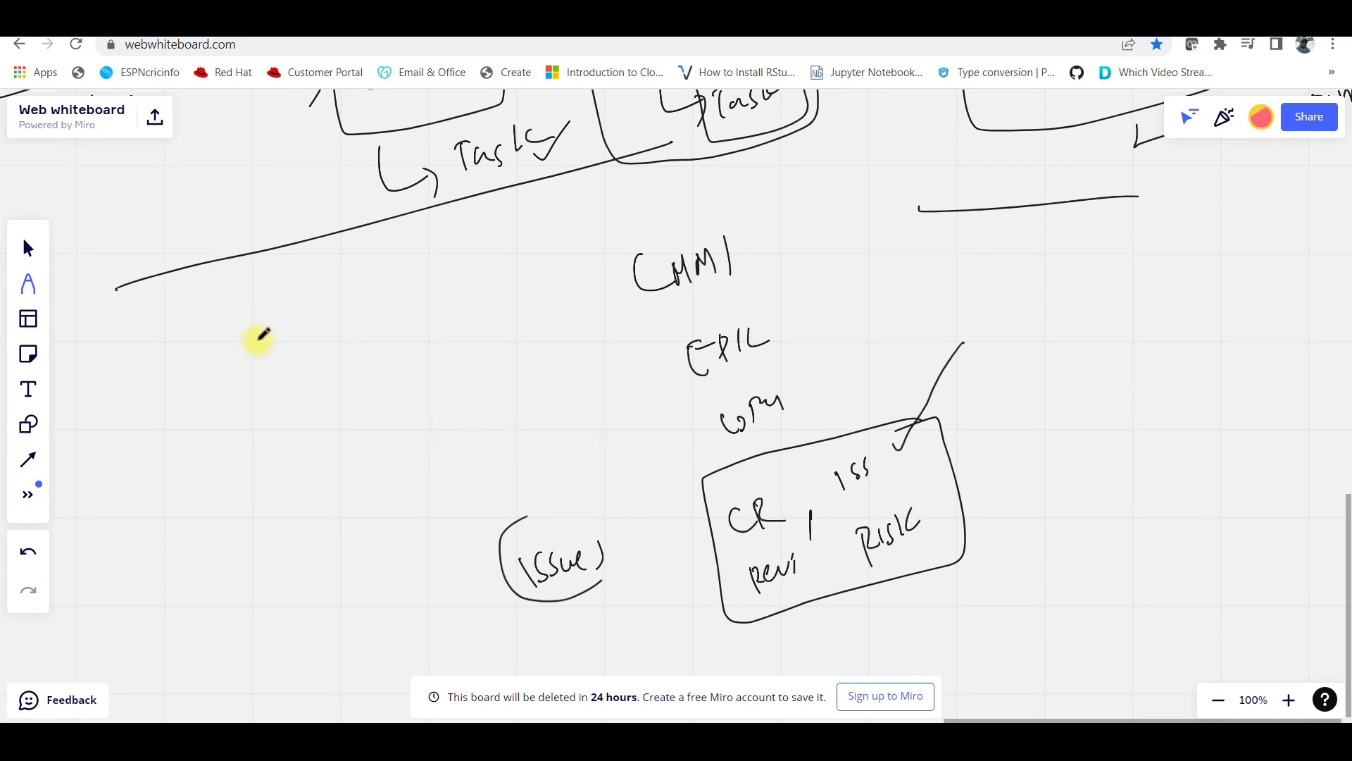
pyautogui.moveTo(379, 255)
pyautogui.mouseDown()
pyautogui.moveTo(383, 281)
pyautogui.moveTo(442, 243)
pyautogui.moveTo(366, 315)
pyautogui.moveTo(461, 224)
pyautogui.moveTo(563, 195)
pyautogui.mouseUp()
pyautogui.moveTo(548, 192); pyautogui.dragTo(557, 219)
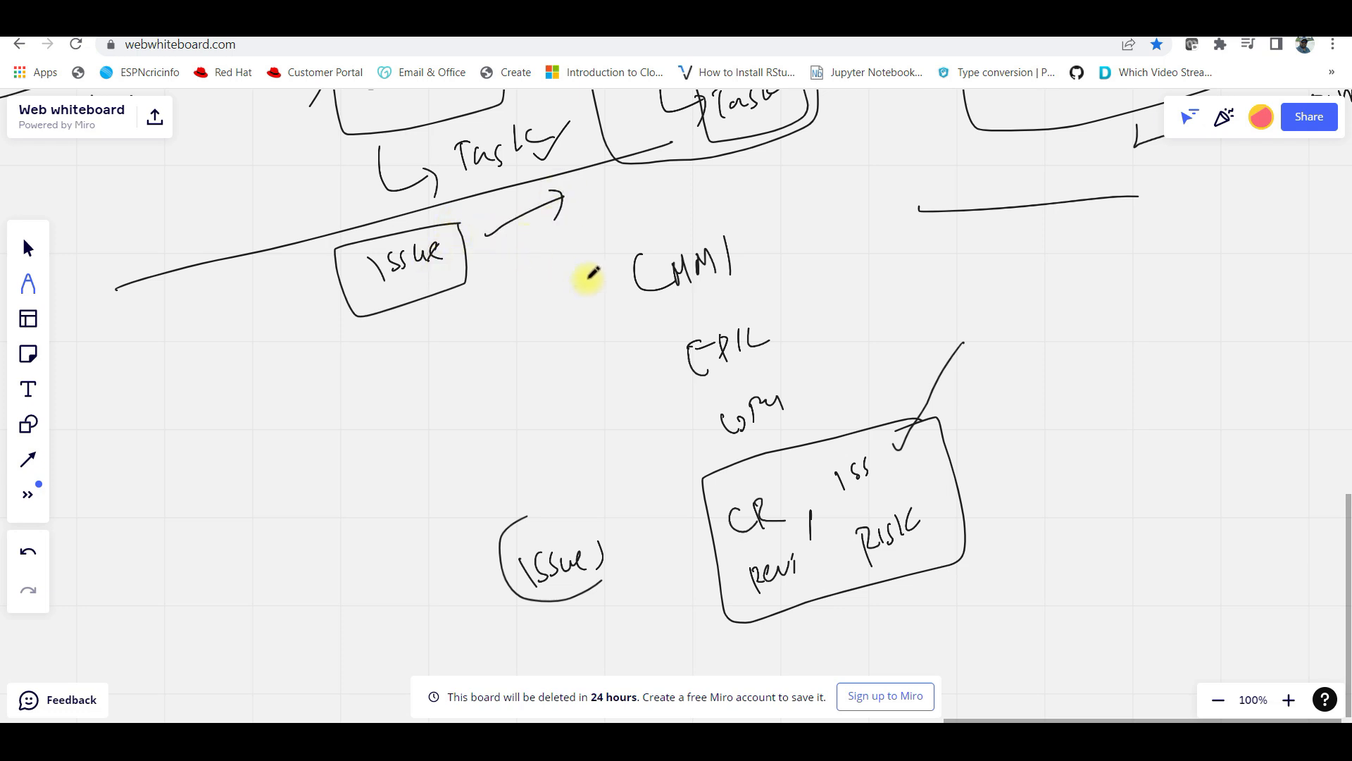
# Underline CR, revi, iss and Risk
pyautogui.moveTo(743, 553); pyautogui.dragTo(768, 537)
pyautogui.moveTo(754, 549); pyautogui.dragTo(783, 529)
pyautogui.moveTo(774, 591); pyautogui.dragTo(788, 584)
pyautogui.moveTo(779, 596); pyautogui.dragTo(791, 585)
pyautogui.moveTo(844, 516); pyautogui.dragTo(871, 500)
pyautogui.moveTo(852, 520); pyautogui.dragTo(880, 501)
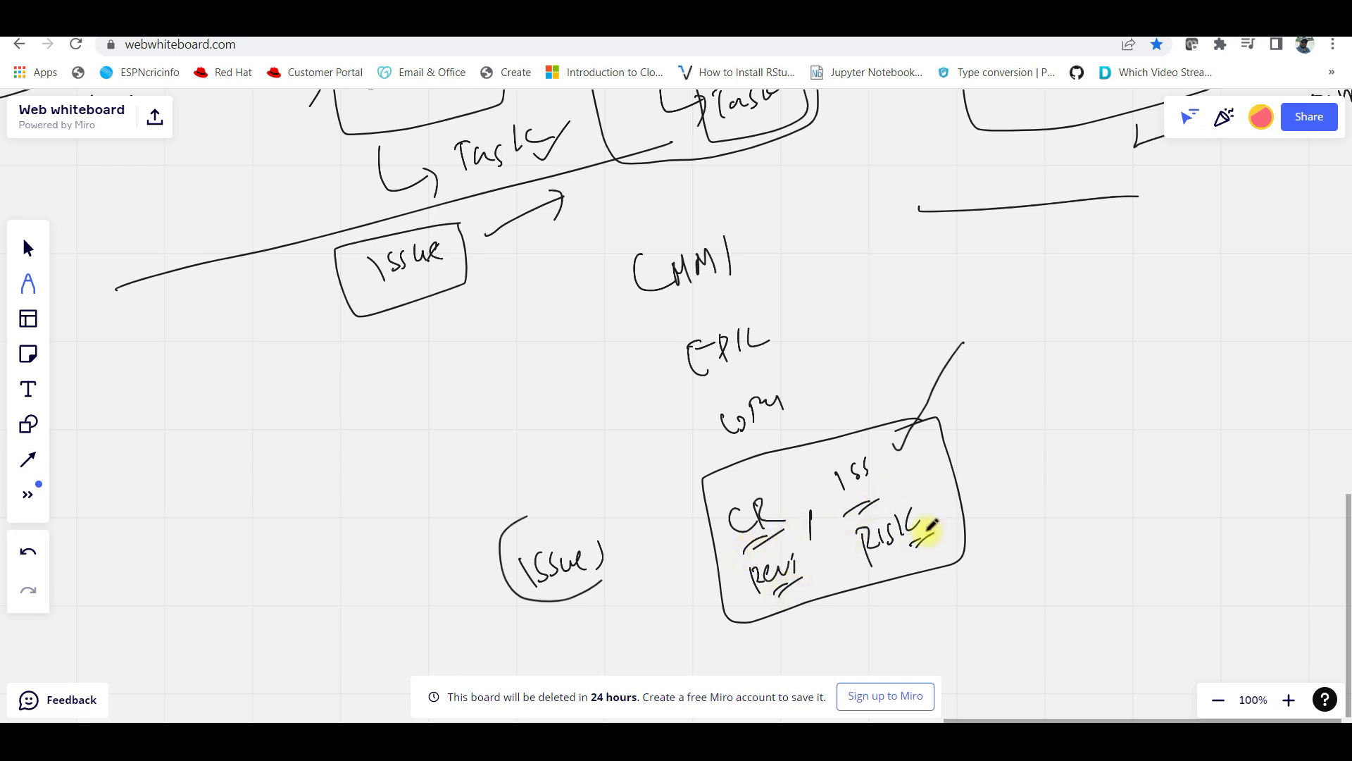
pyautogui.moveTo(915, 546); pyautogui.dragTo(939, 538)
# Write SCRUM on another part of the board and underline it with two strokes
pyautogui.moveTo(1022, 384); pyautogui.dragTo(717, 521)
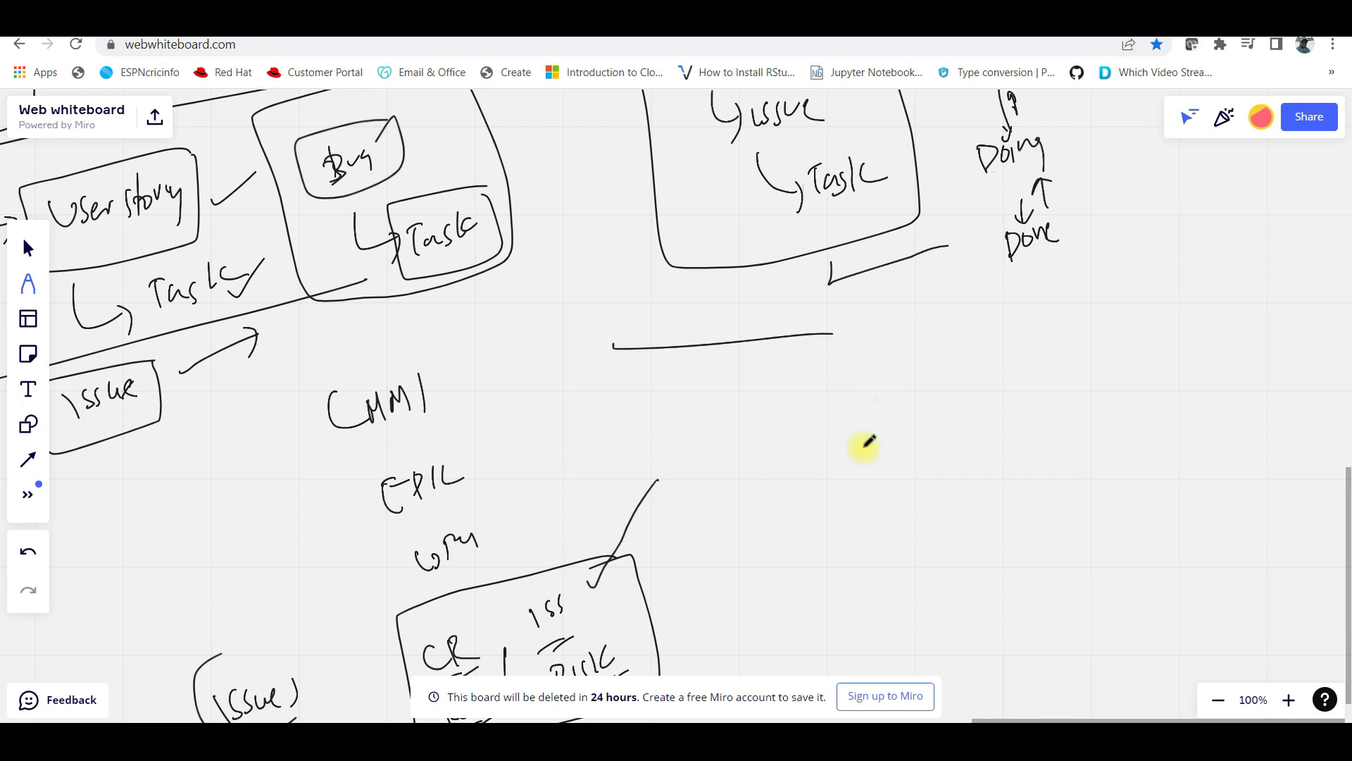
pyautogui.moveTo(910, 348); pyautogui.dragTo(900, 381)
pyautogui.moveTo(929, 348); pyautogui.dragTo(948, 360)
pyautogui.moveTo(963, 347); pyautogui.dragTo(962, 349)
pyautogui.moveTo(977, 353)
pyautogui.mouseDown()
pyautogui.moveTo(993, 338)
pyautogui.moveTo(998, 354)
pyautogui.mouseUp()
pyautogui.moveTo(923, 396); pyautogui.dragTo(952, 379)
pyautogui.moveTo(943, 391); pyautogui.dragTo(970, 376)
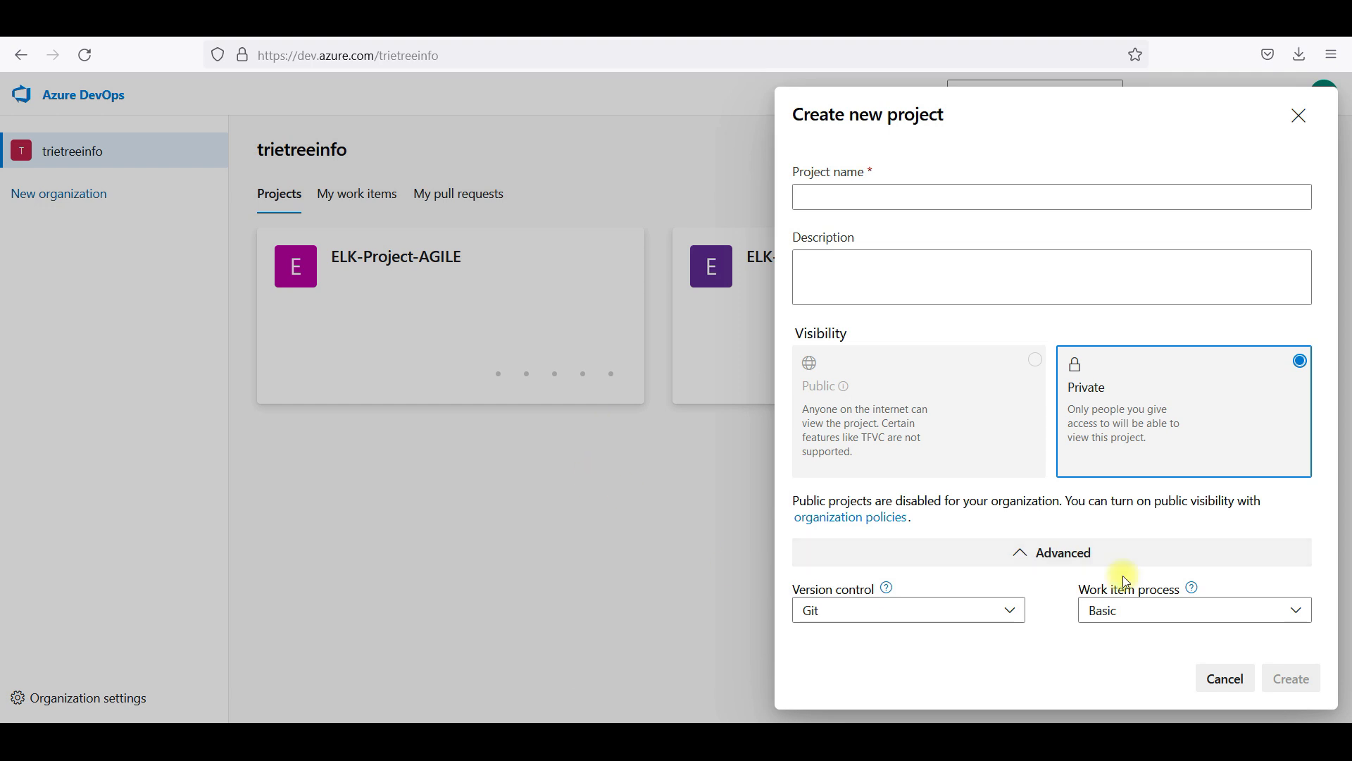
# Create the project ELK-CMMI with the CMMI process and list its work item types
pyautogui.click(1127, 610)
pyautogui.click(1169, 550)
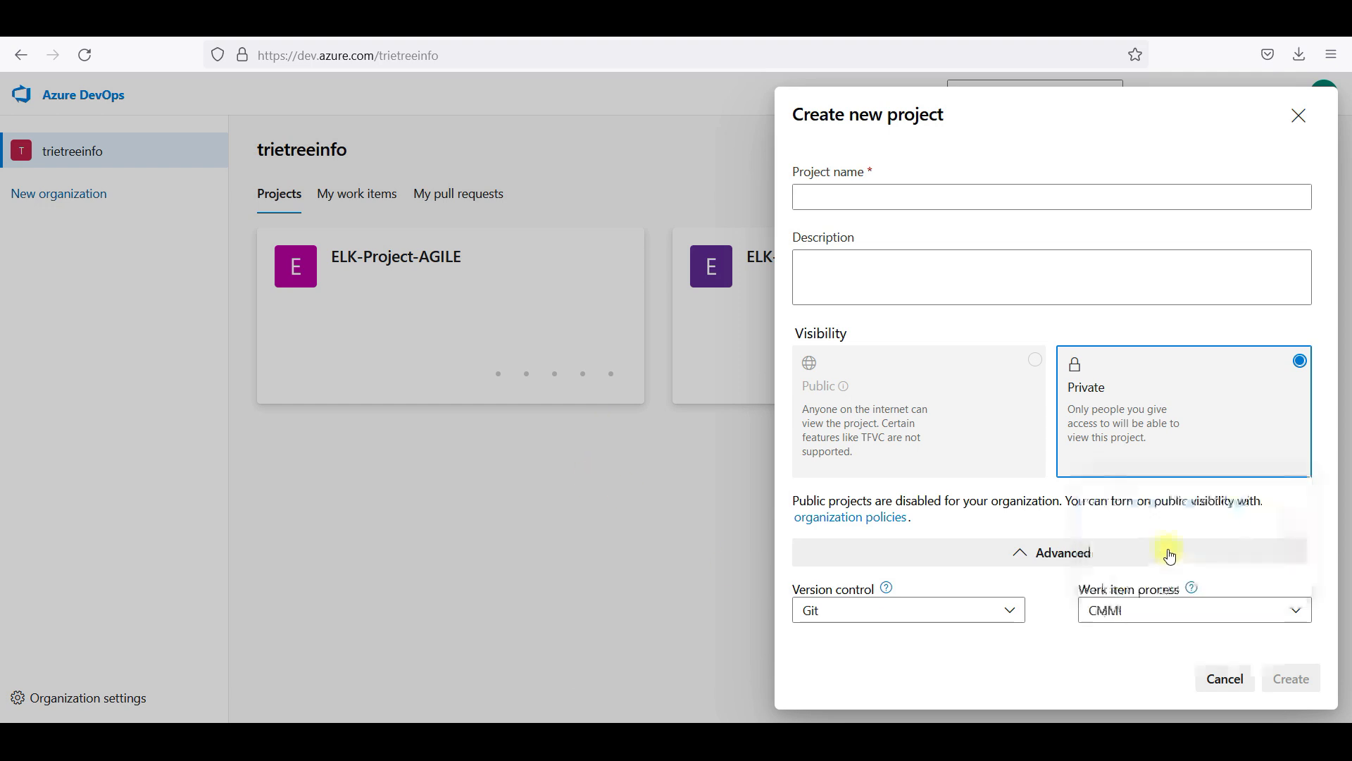
pyautogui.click(967, 192)
pyautogui.write('ELK-CMMI')
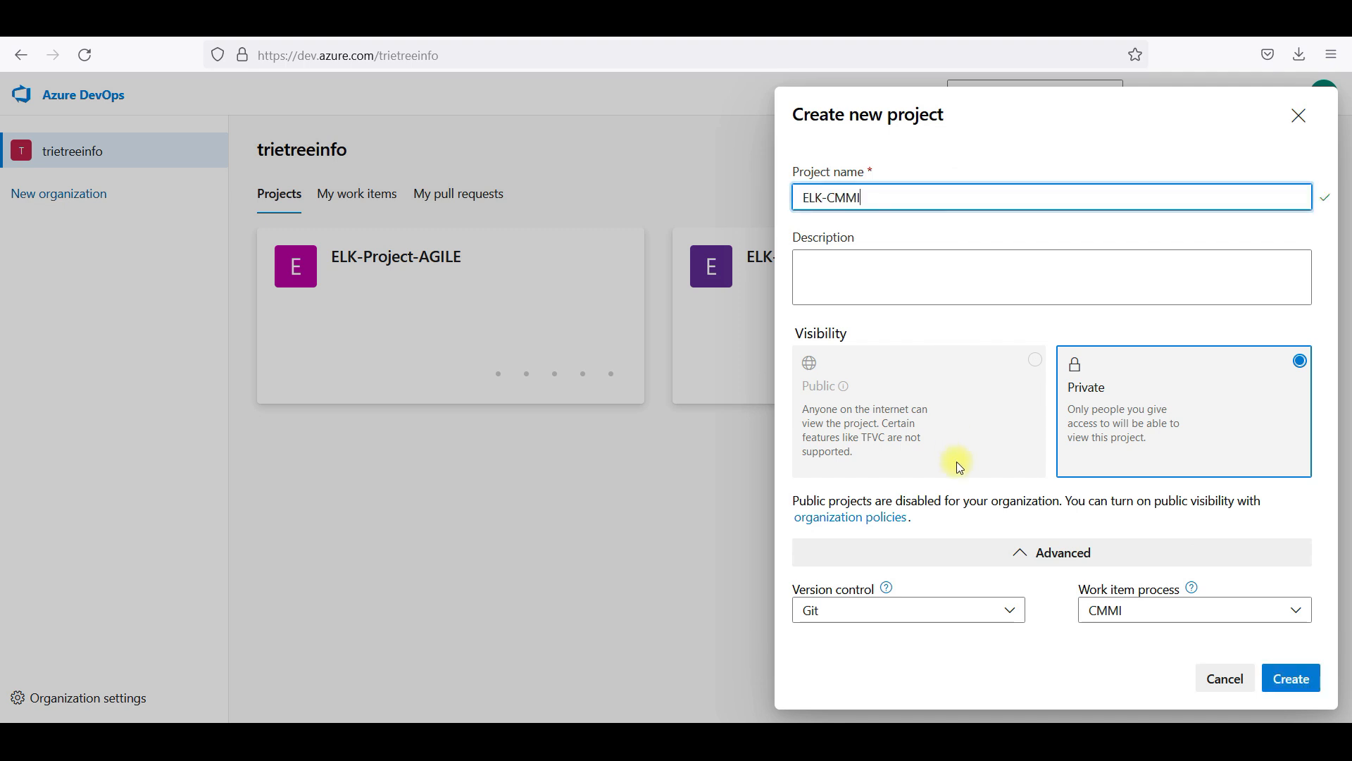
pyautogui.click(1288, 679)
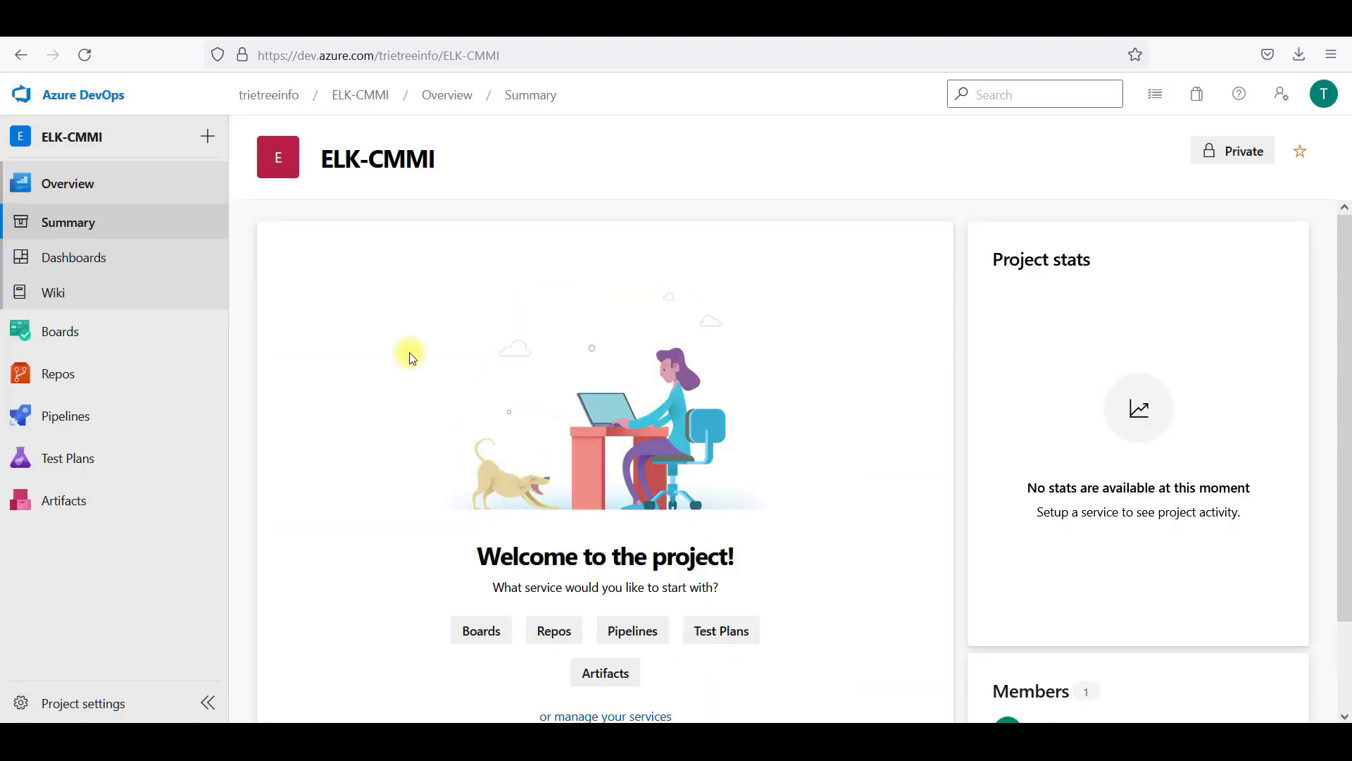
pyautogui.click(160, 337)
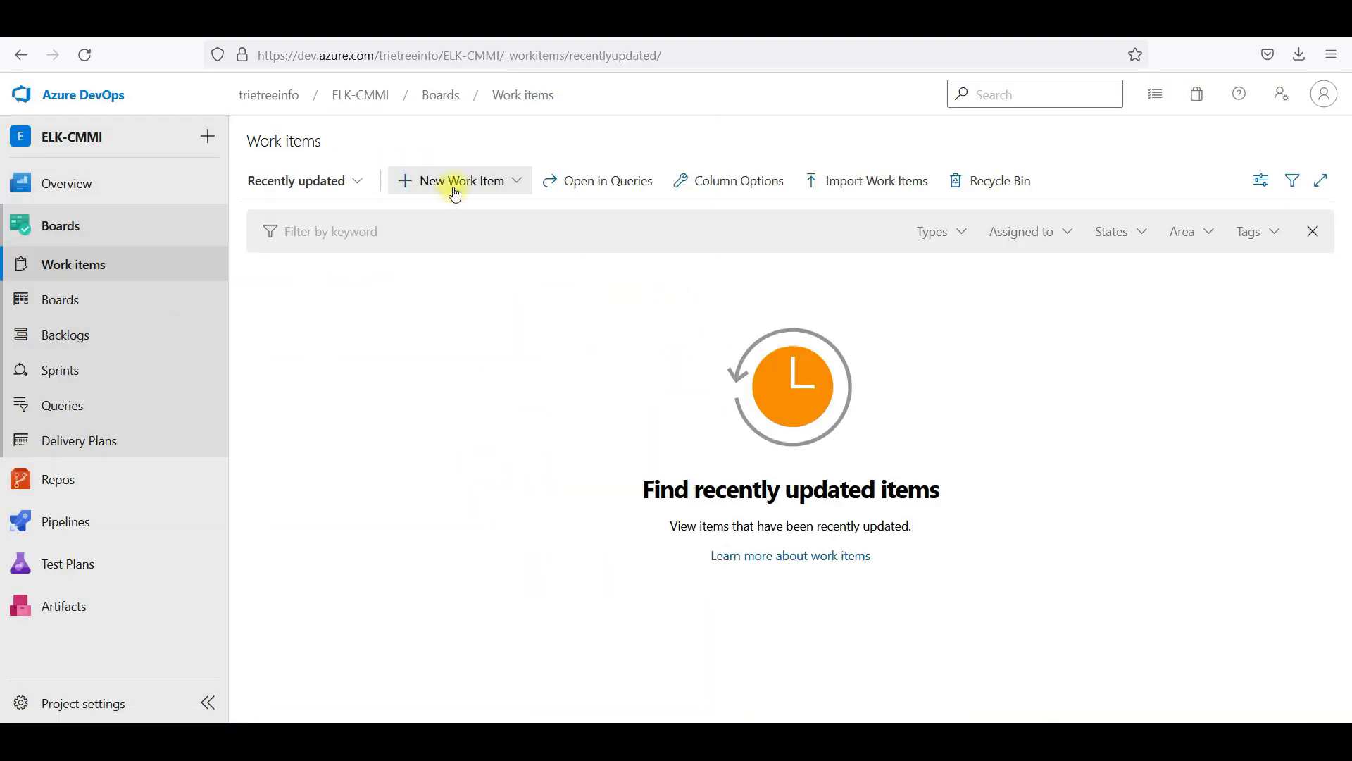
pyautogui.click(455, 185)
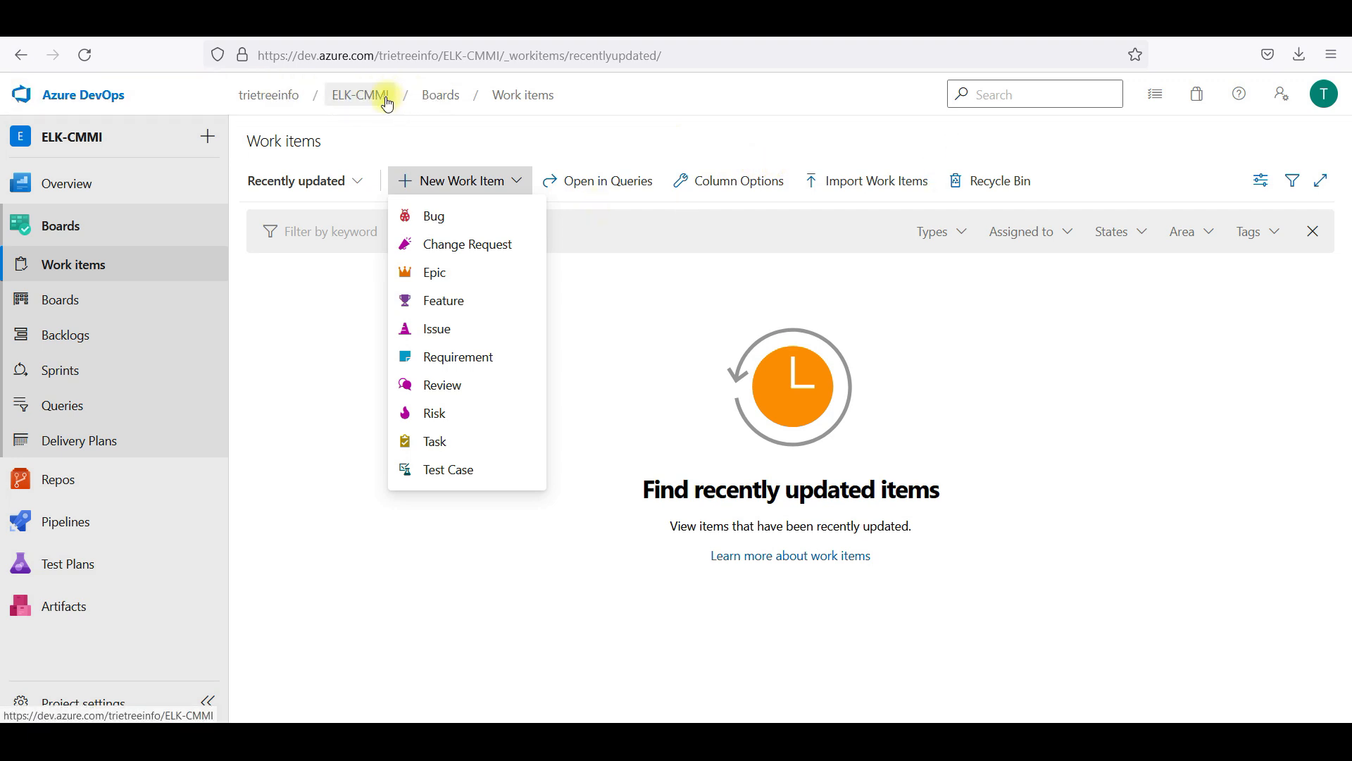
# Open the organization in a new tab and go to the ELK-Project-AGILE project
pyautogui.rightClick(282, 103)
pyautogui.click(341, 113)
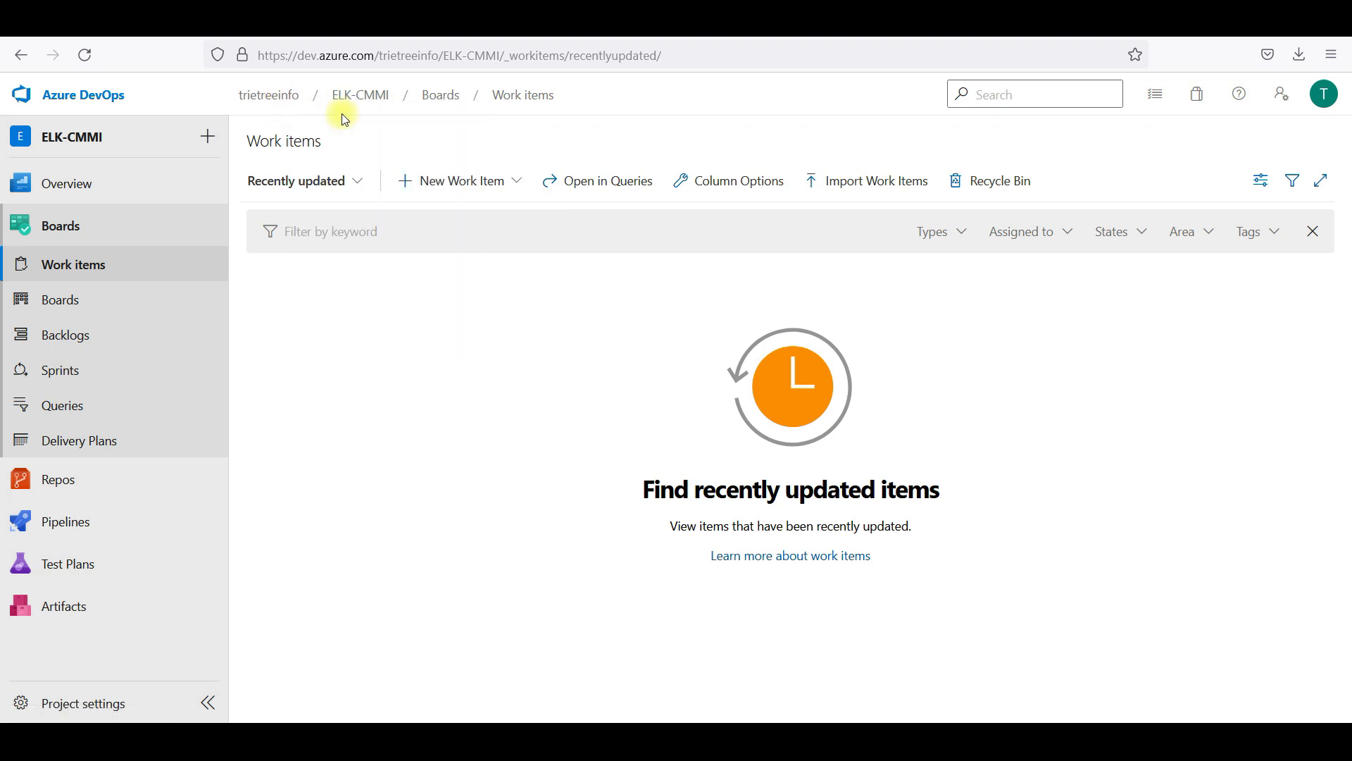
pyautogui.click(981, 39)
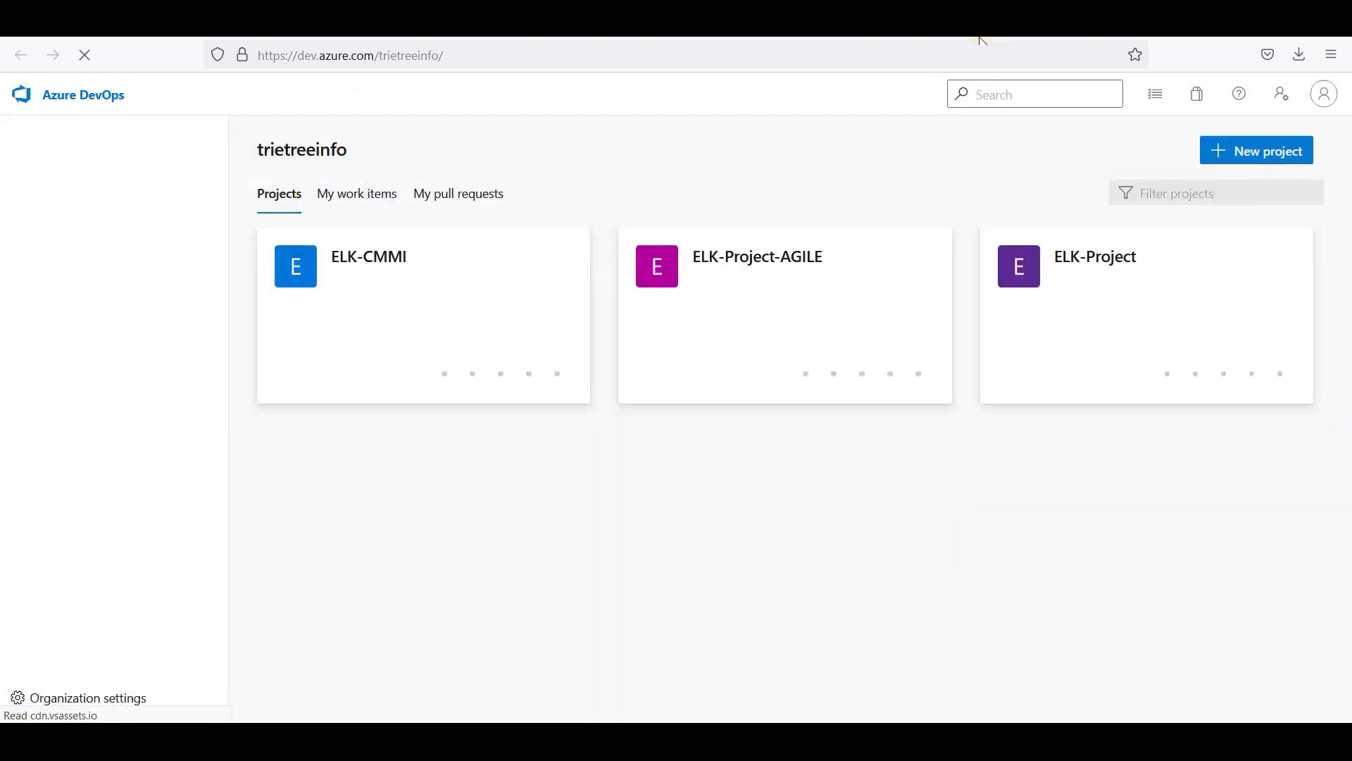
pyautogui.click(747, 326)
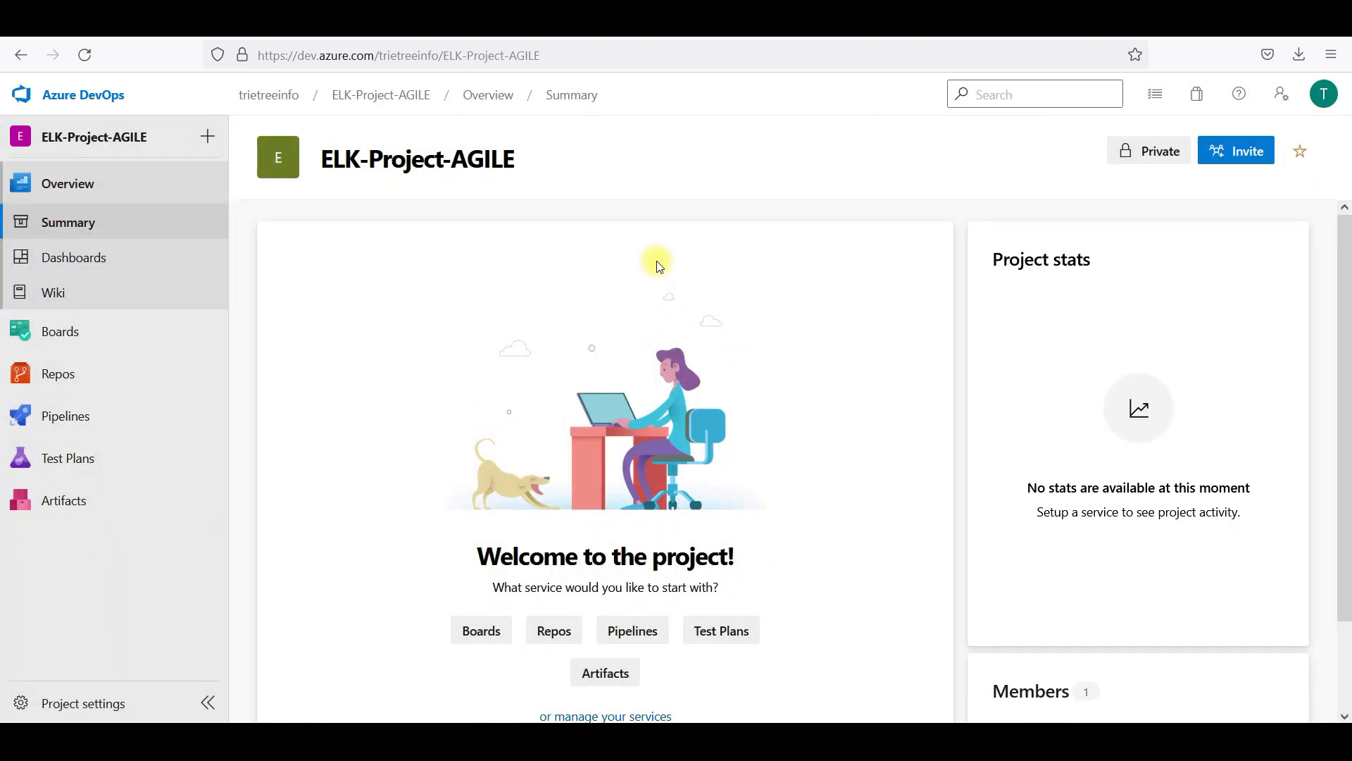
# Compare the New Work Item types of the Agile and CMMI projects, then close the list
pyautogui.click(158, 338)
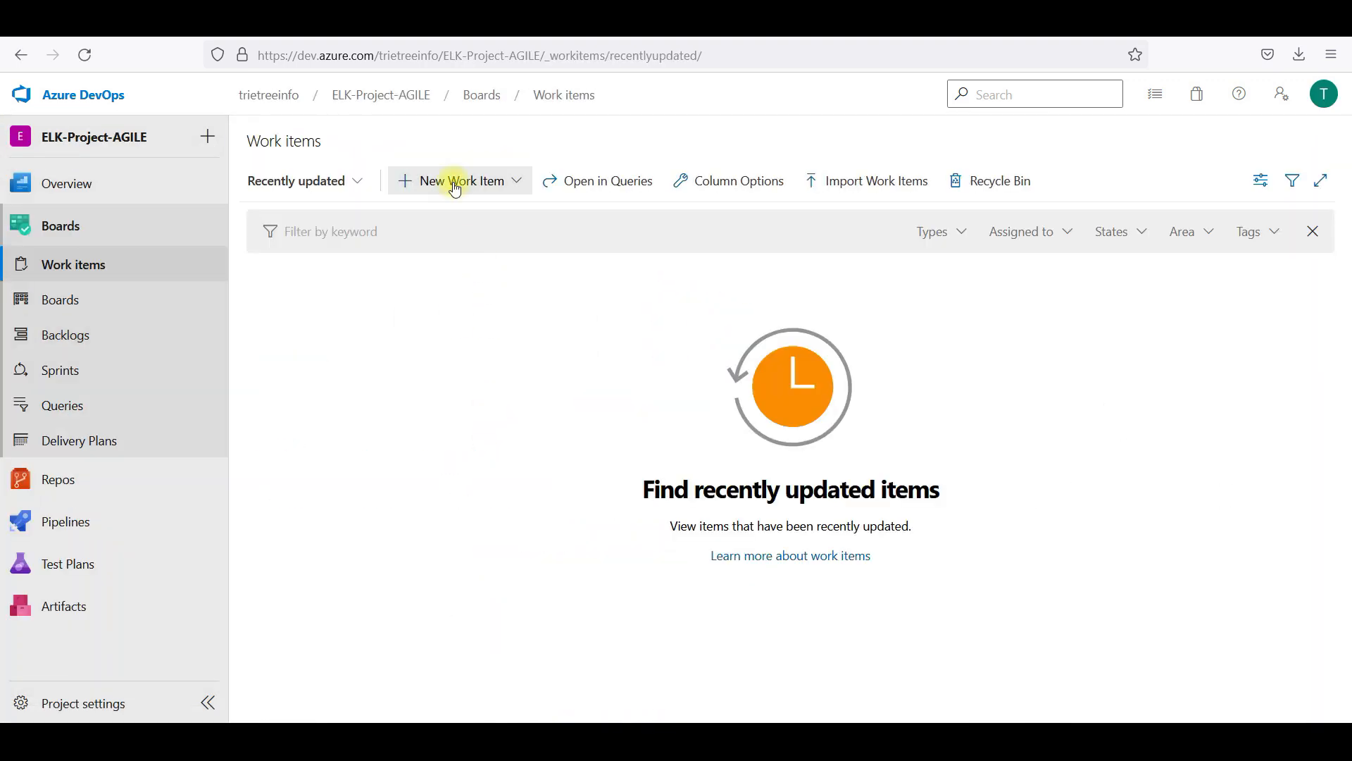
pyautogui.click(454, 181)
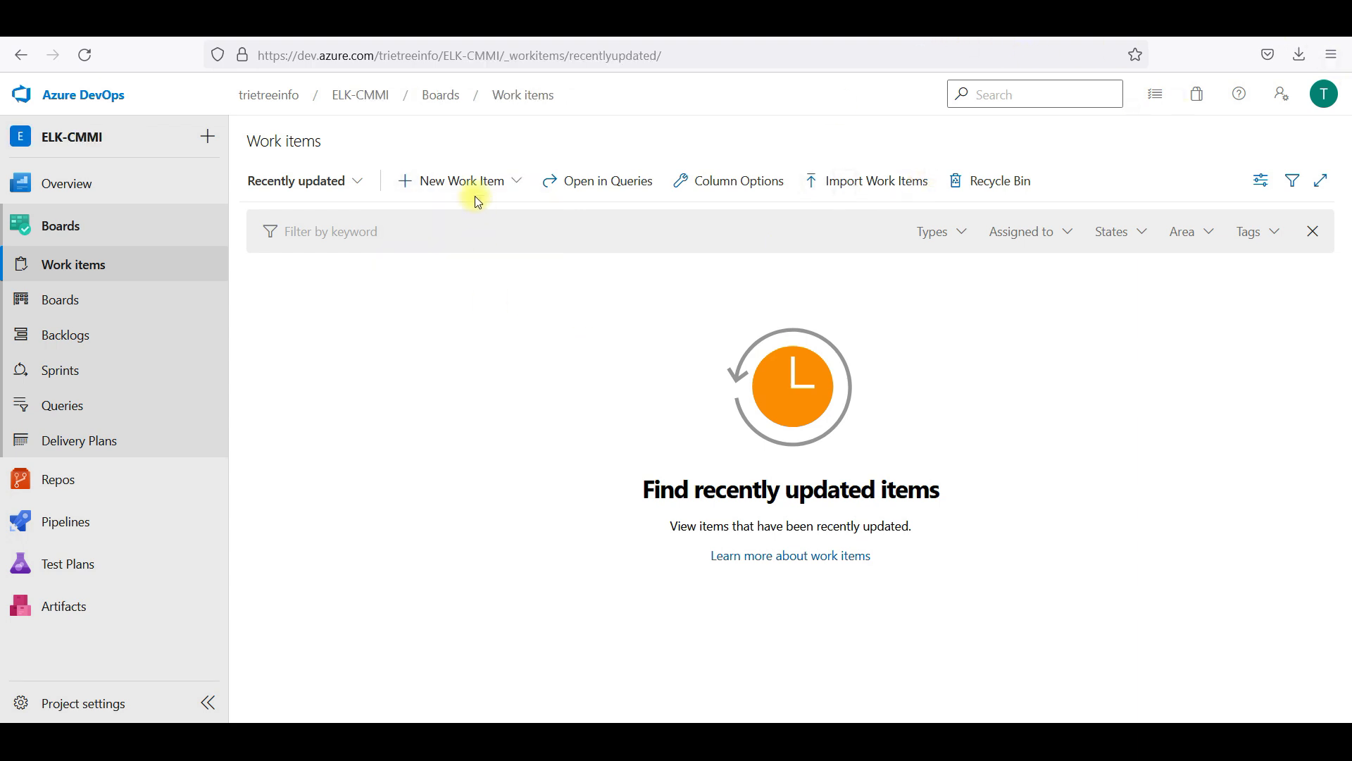
pyautogui.click(468, 182)
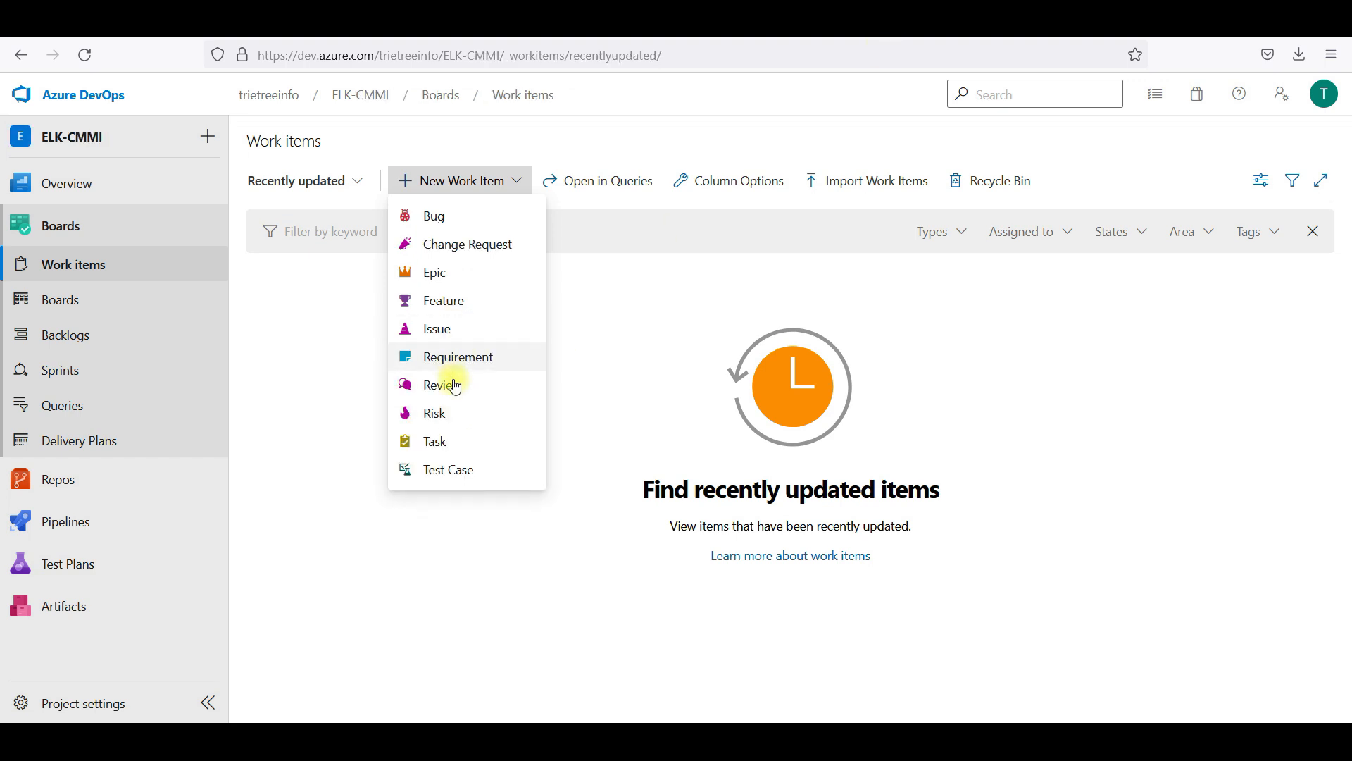
pyautogui.click(470, 536)
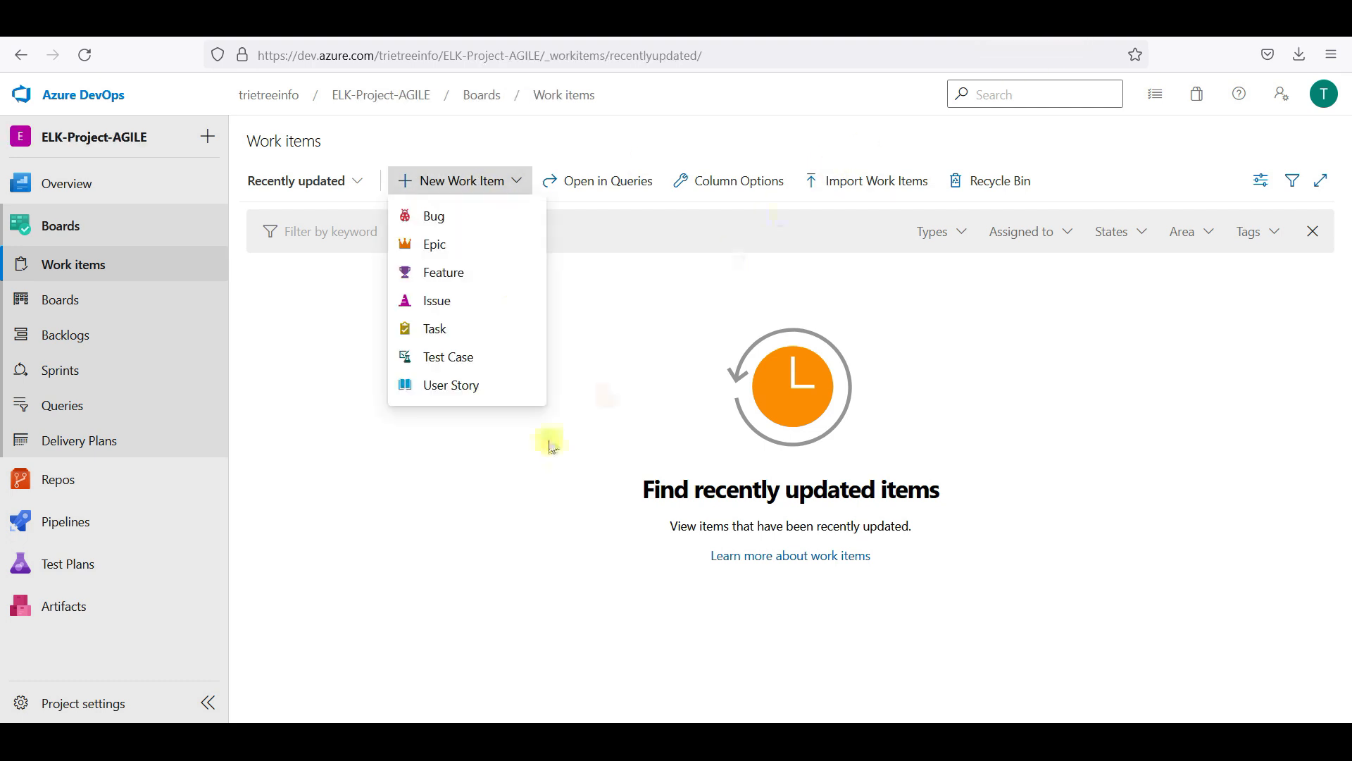
# Start a new User Story in ELK-Project-AGILE titled 'Application-Monitoring Module'
pyautogui.click(500, 471)
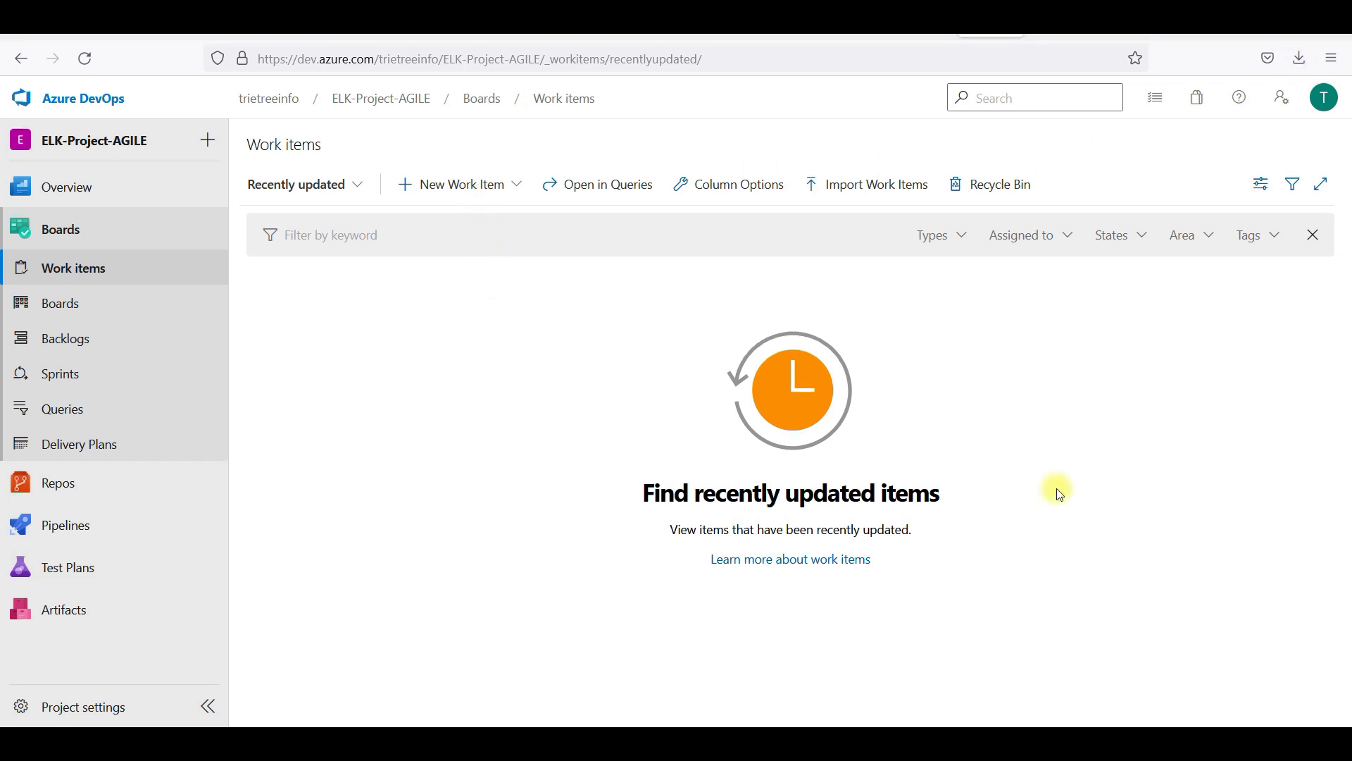
pyautogui.click(435, 196)
pyautogui.click(463, 393)
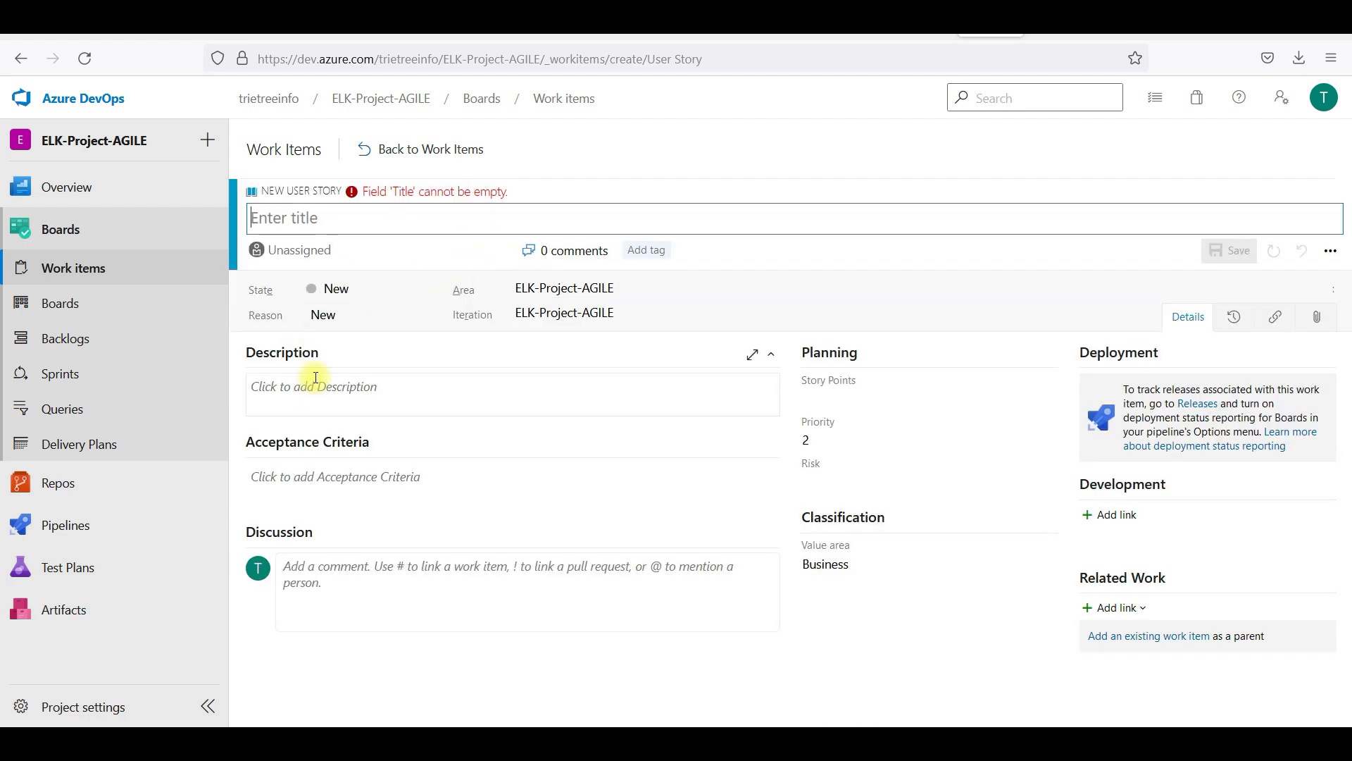
pyautogui.write('A')
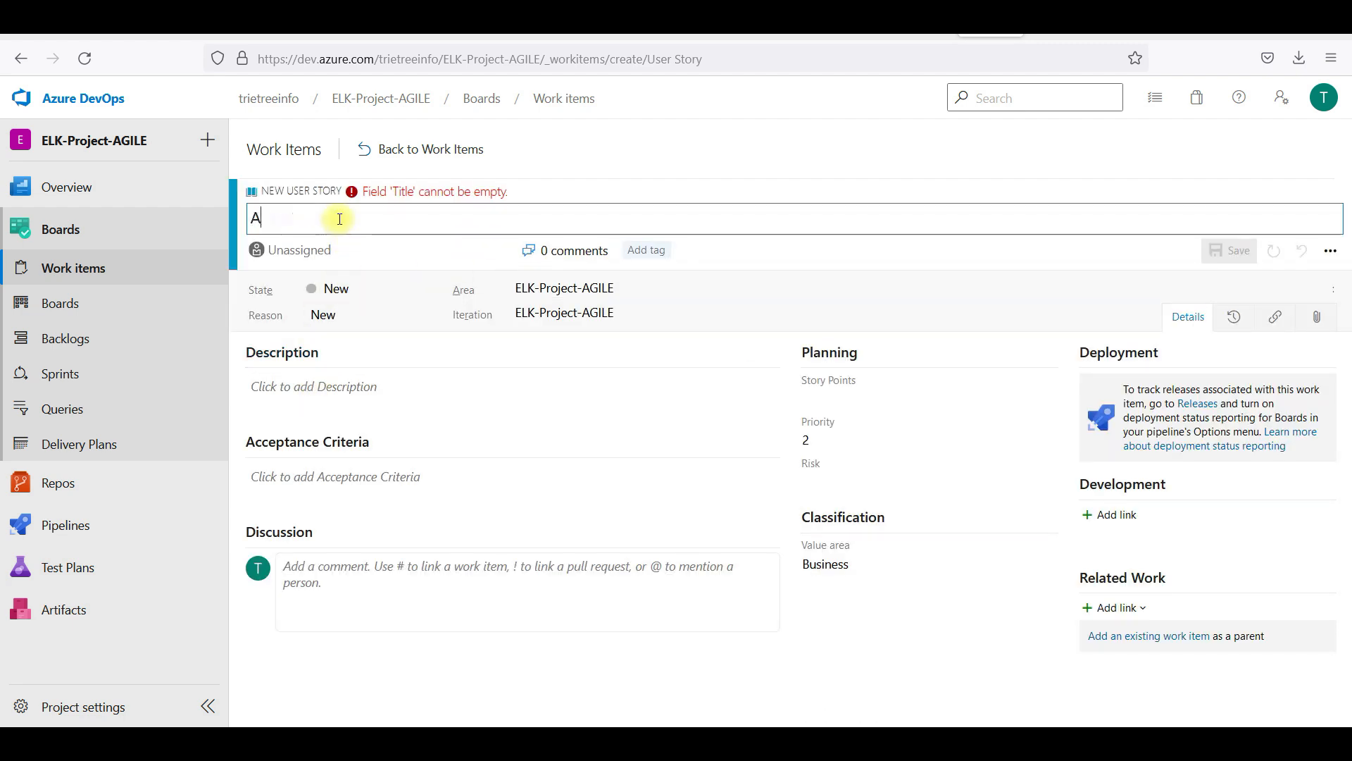
pyautogui.write('pplication')
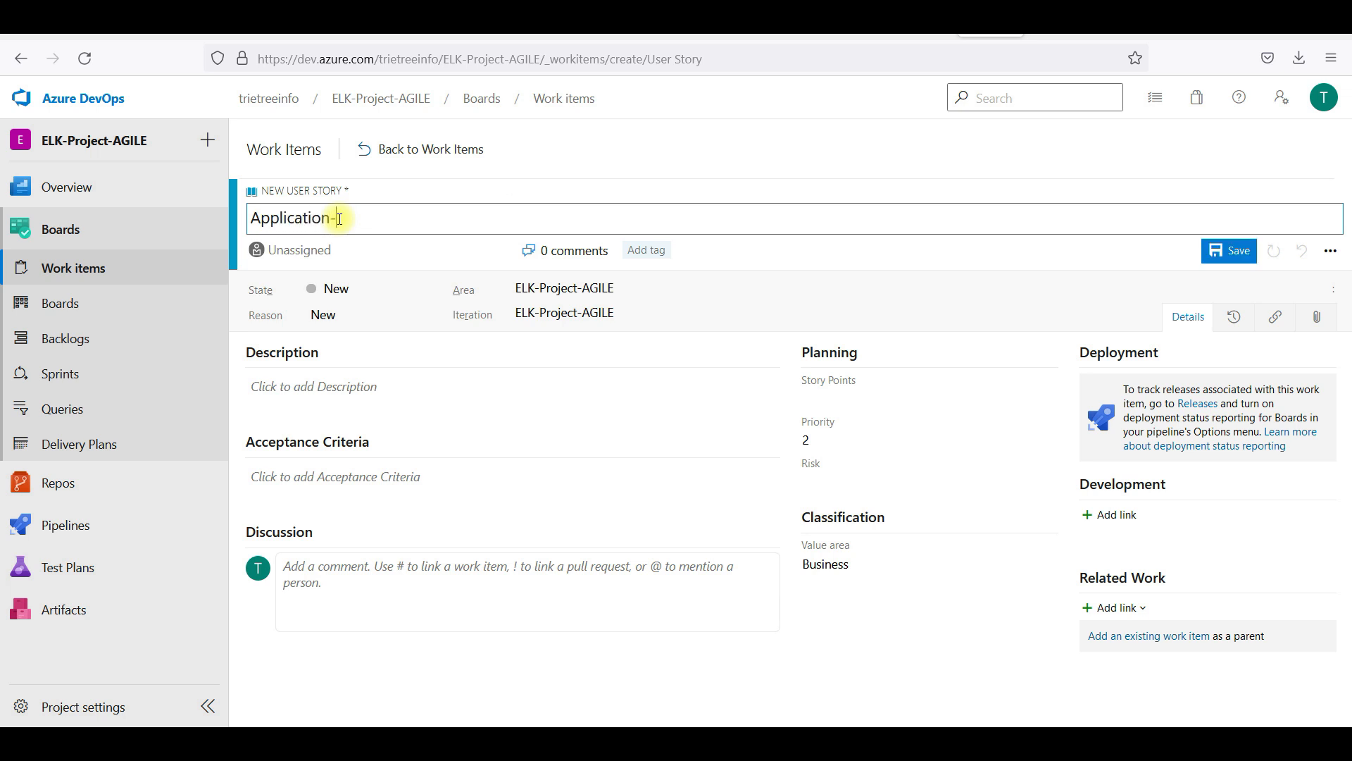
pyautogui.write('-Monitoring')
pyautogui.write(' MOdi')
pyautogui.write('ule')
pyautogui.press('BackSpace')
pyautogui.write('o')
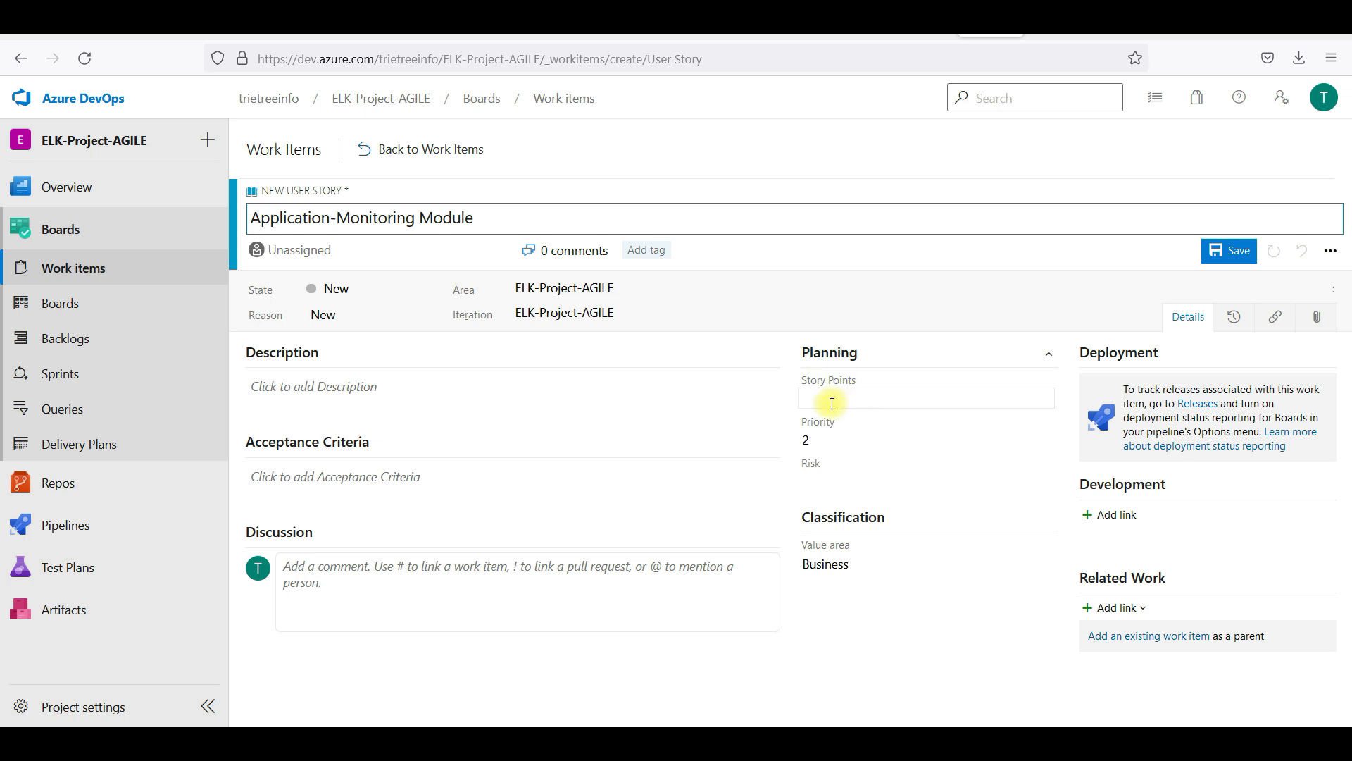
# Return to the work items list, saving the new user story
pyautogui.click(404, 404)
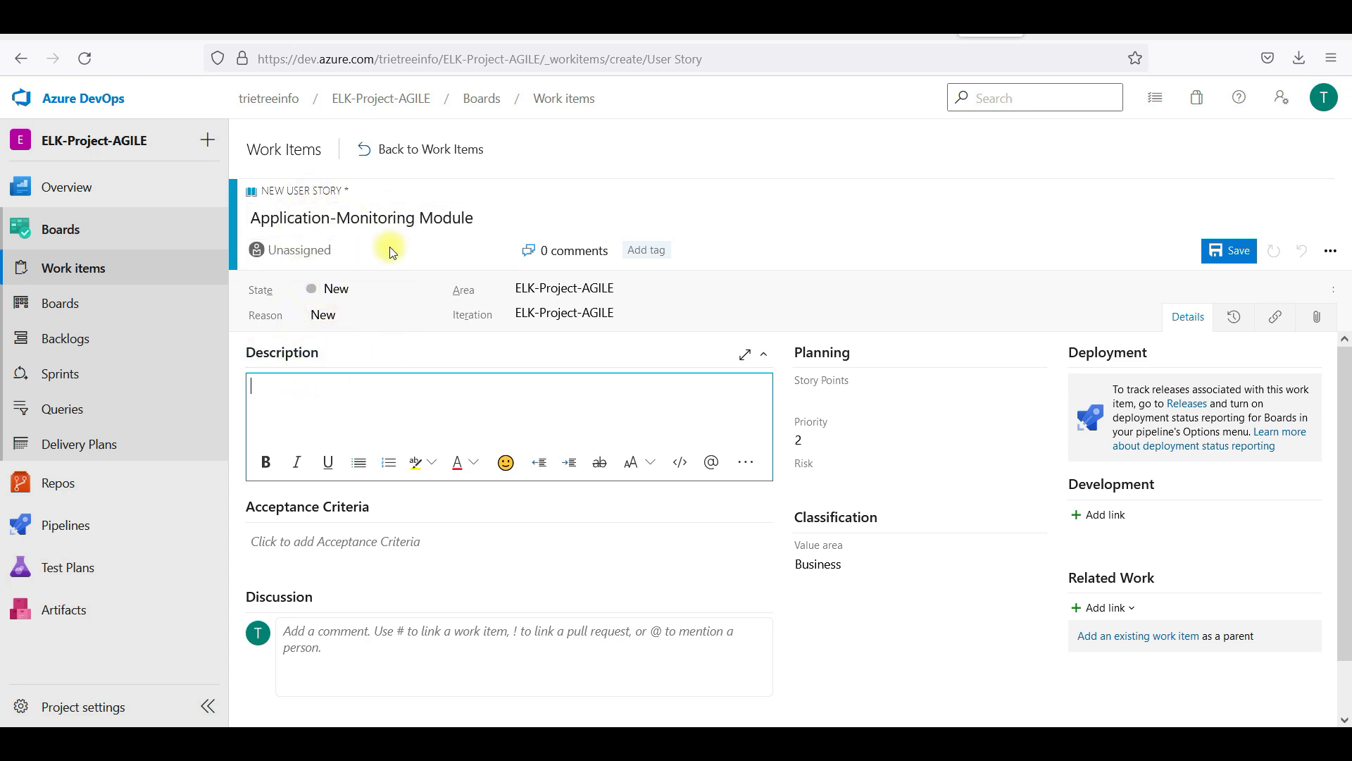
pyautogui.click(402, 152)
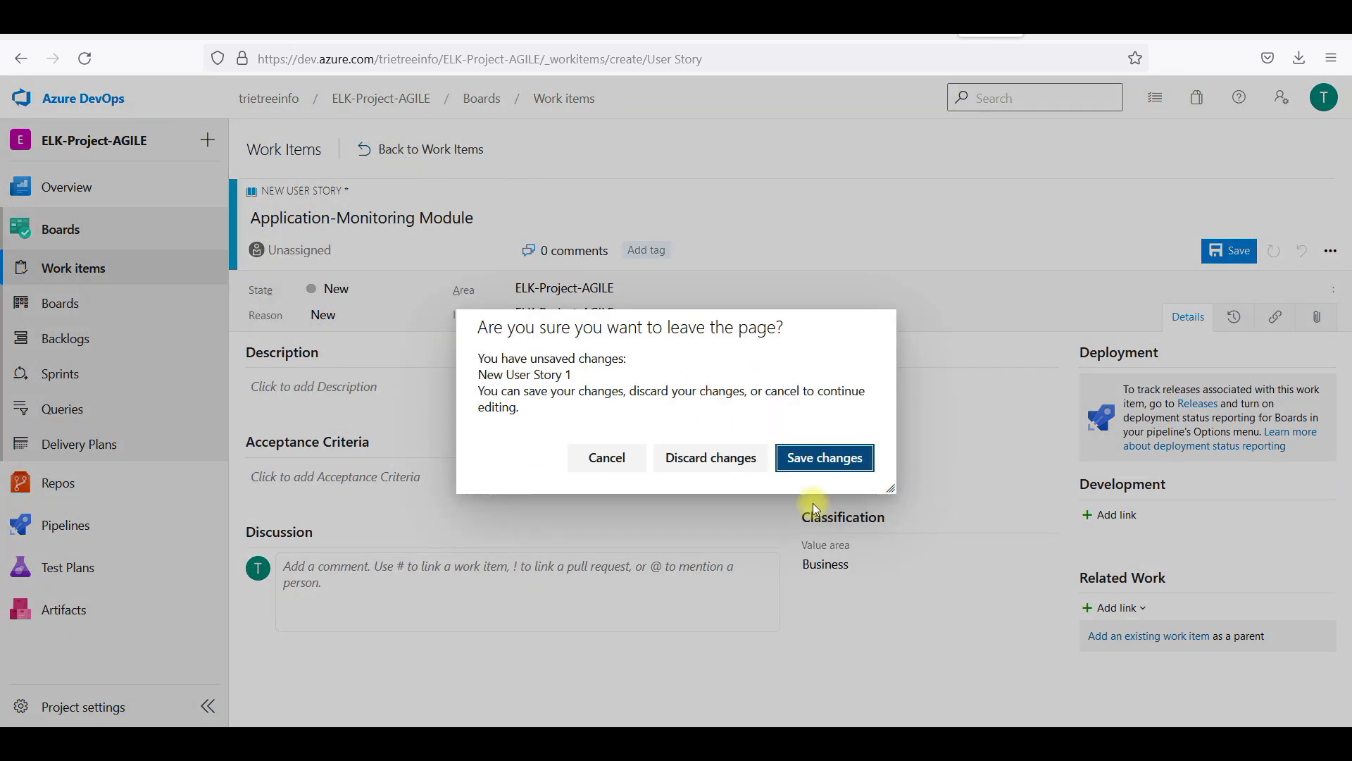
pyautogui.click(818, 456)
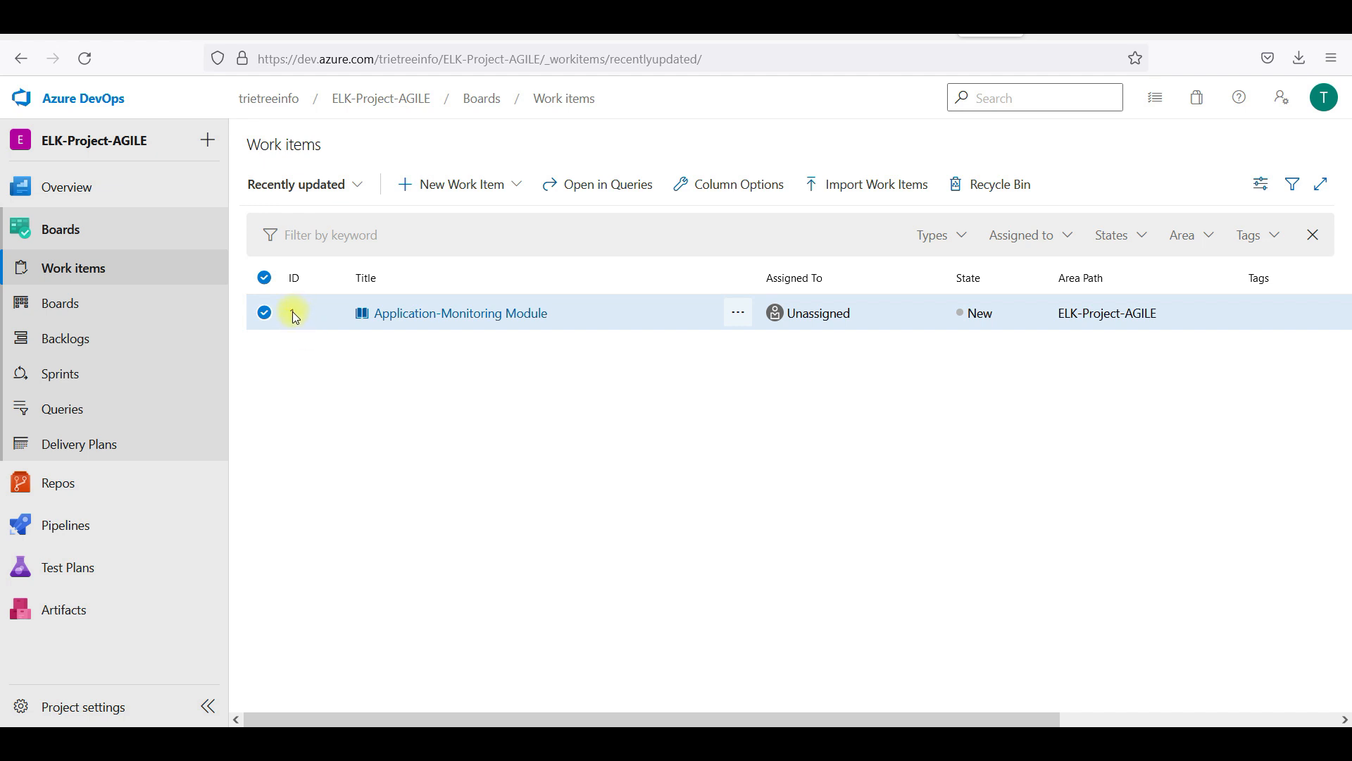
# Open the ELK-Project-AGILE team board and drag the Application-Monitoring Module card from New to Active
pyautogui.click(150, 304)
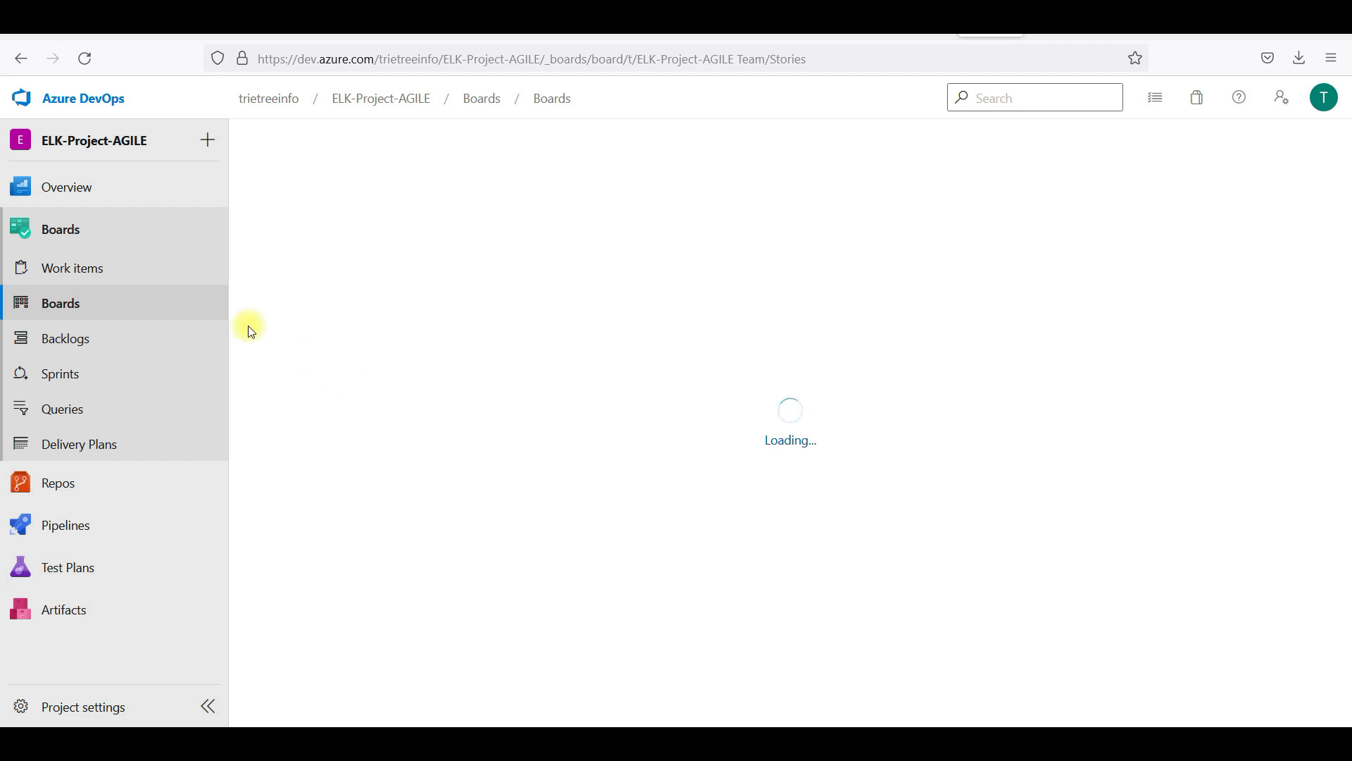
pyautogui.click(107, 303)
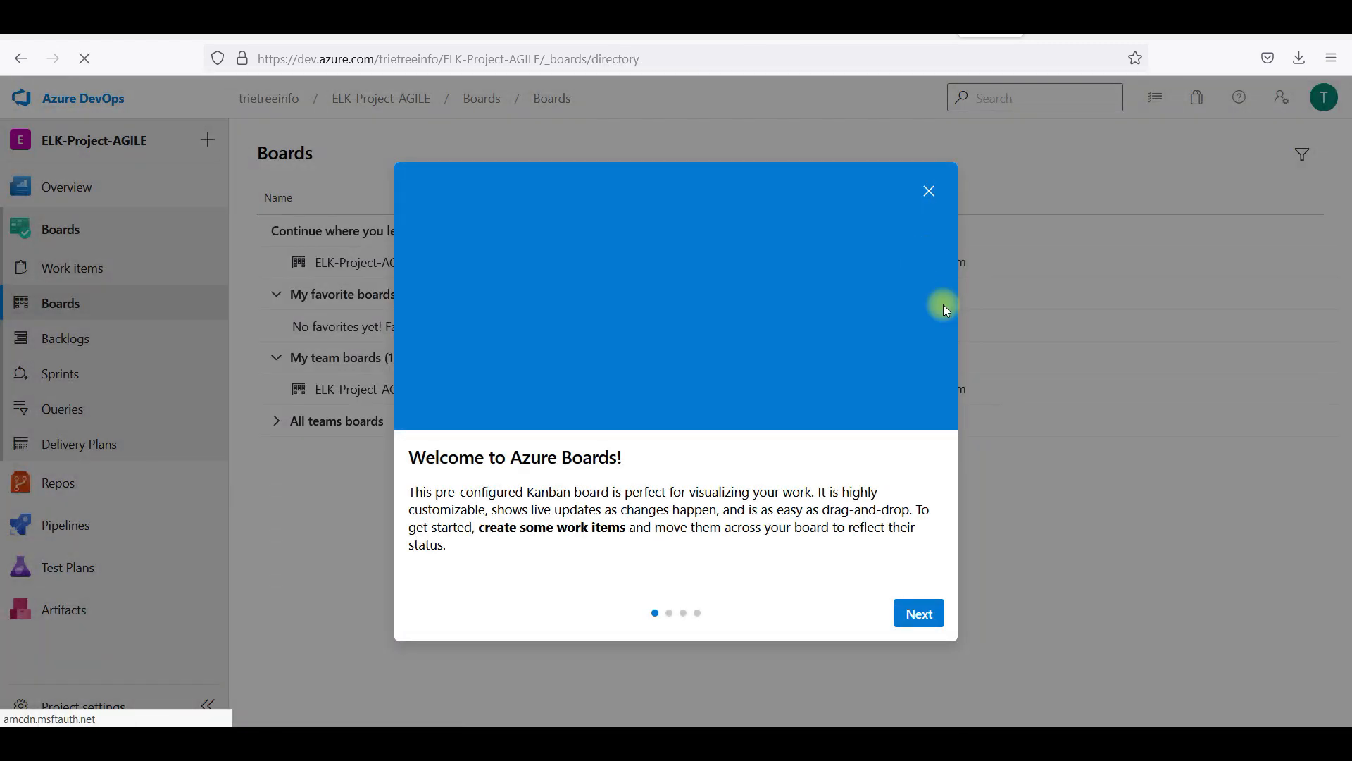
pyautogui.click(931, 190)
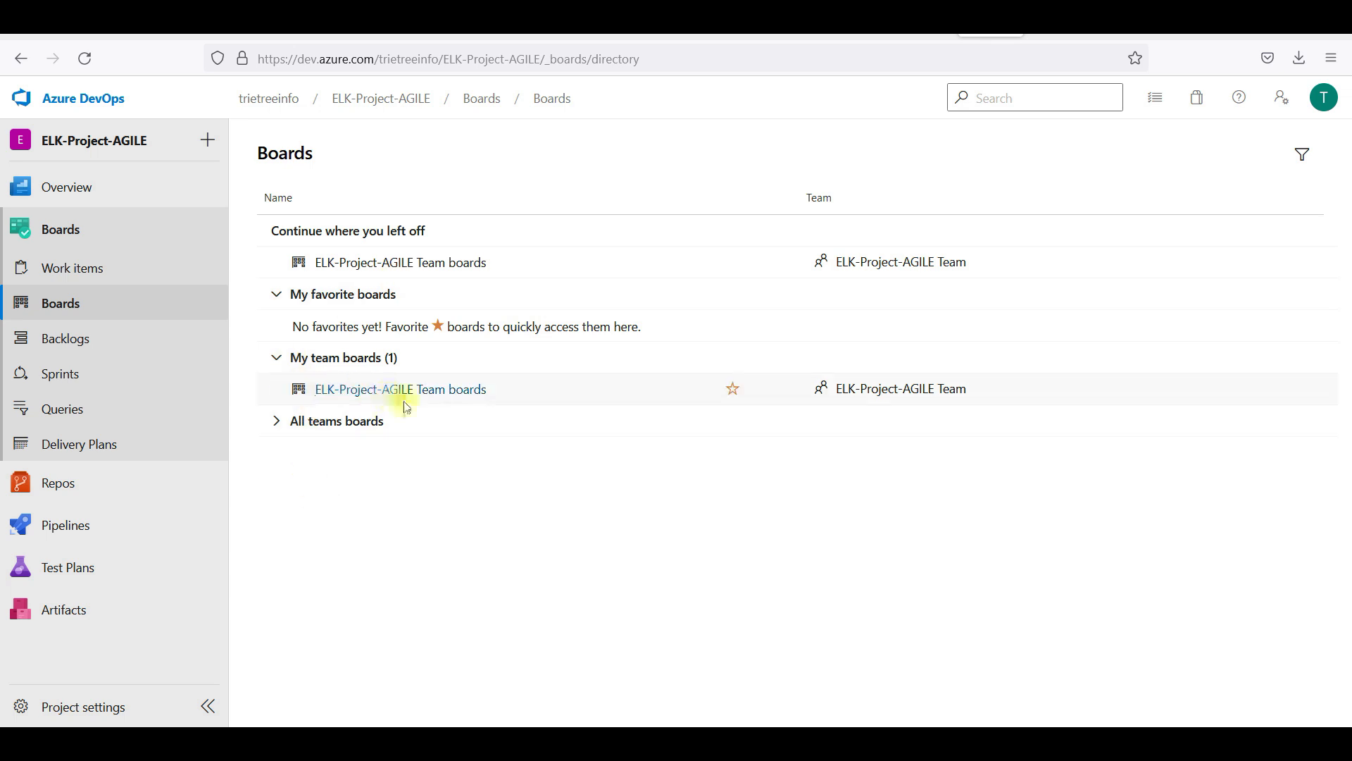
pyautogui.click(424, 388)
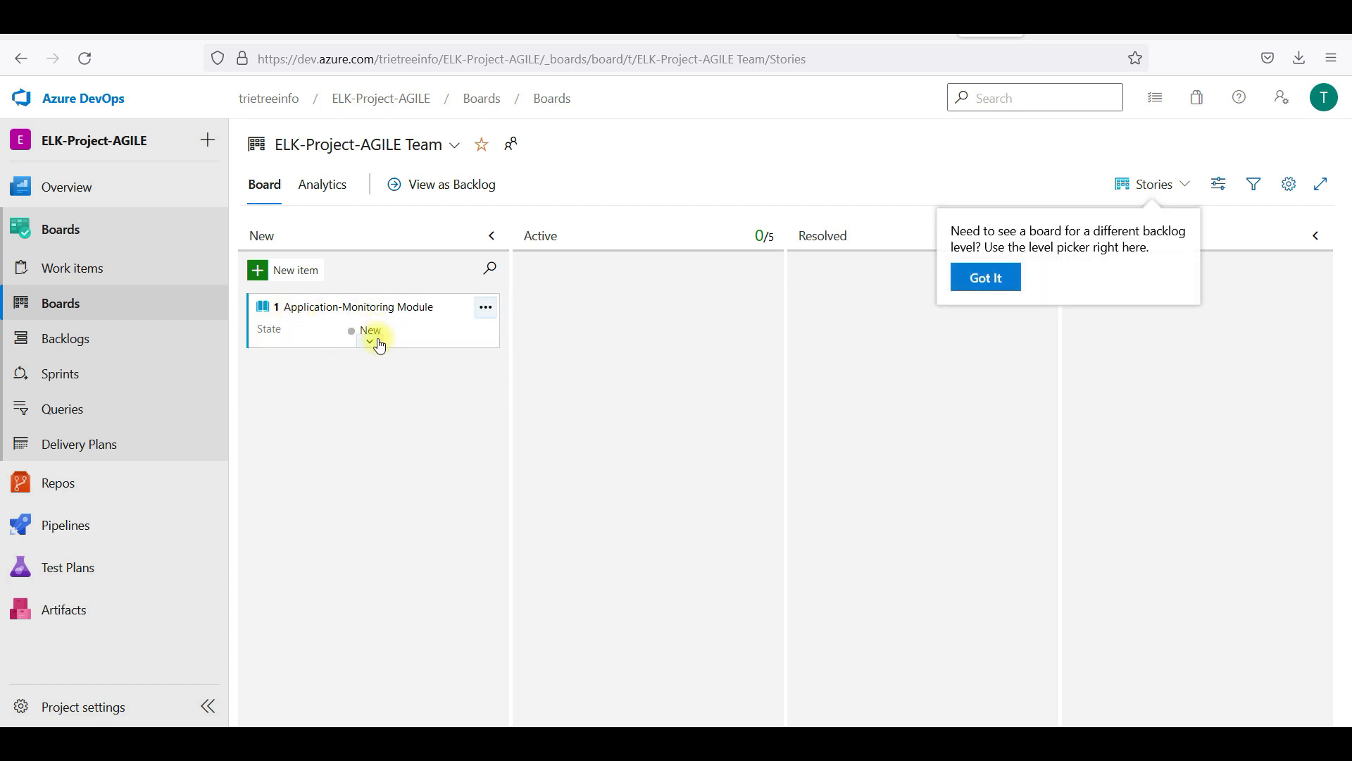
pyautogui.click(376, 339)
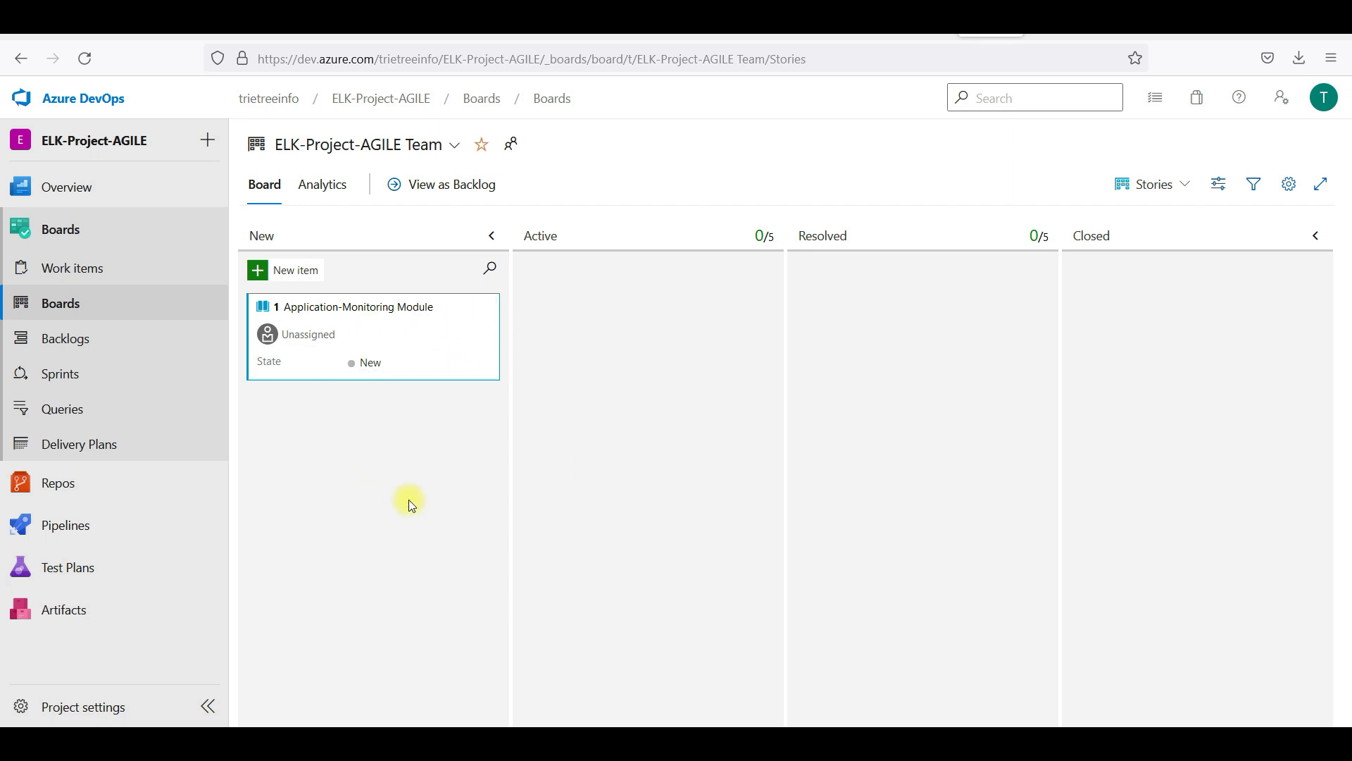
pyautogui.moveTo(456, 369); pyautogui.dragTo(671, 407)
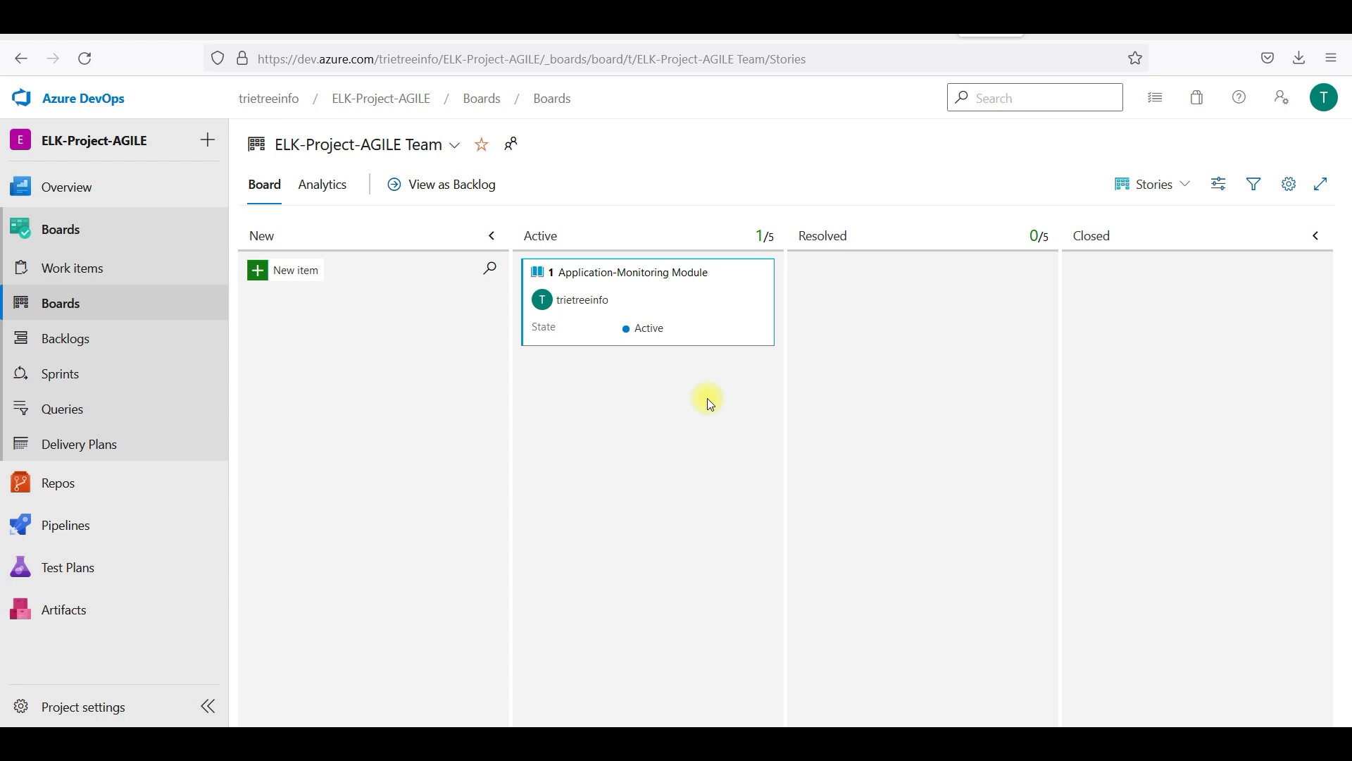
# Add a story card 'Application - Observability Module' in the New column
pyautogui.click(296, 272)
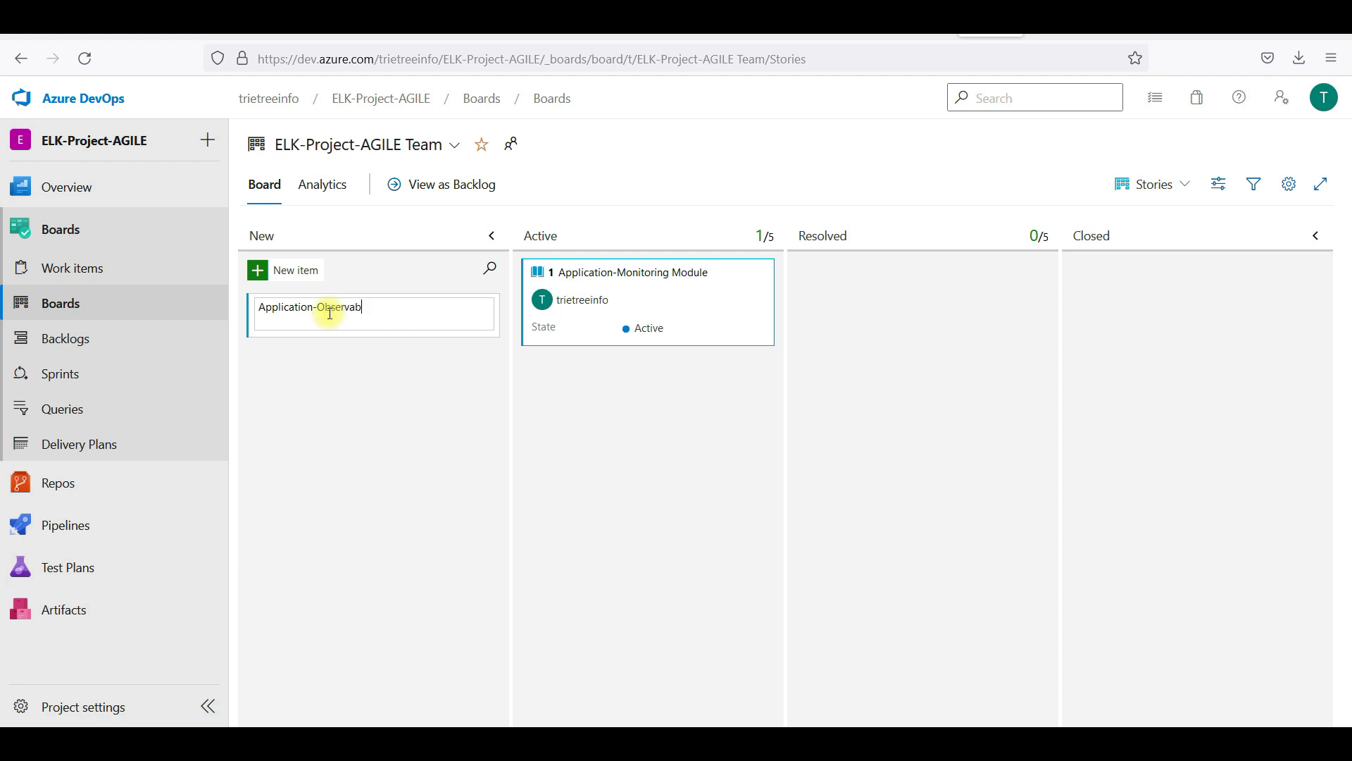
pyautogui.write('Application-Observability MOdule')
pyautogui.click(331, 308)
pyautogui.press('Right')
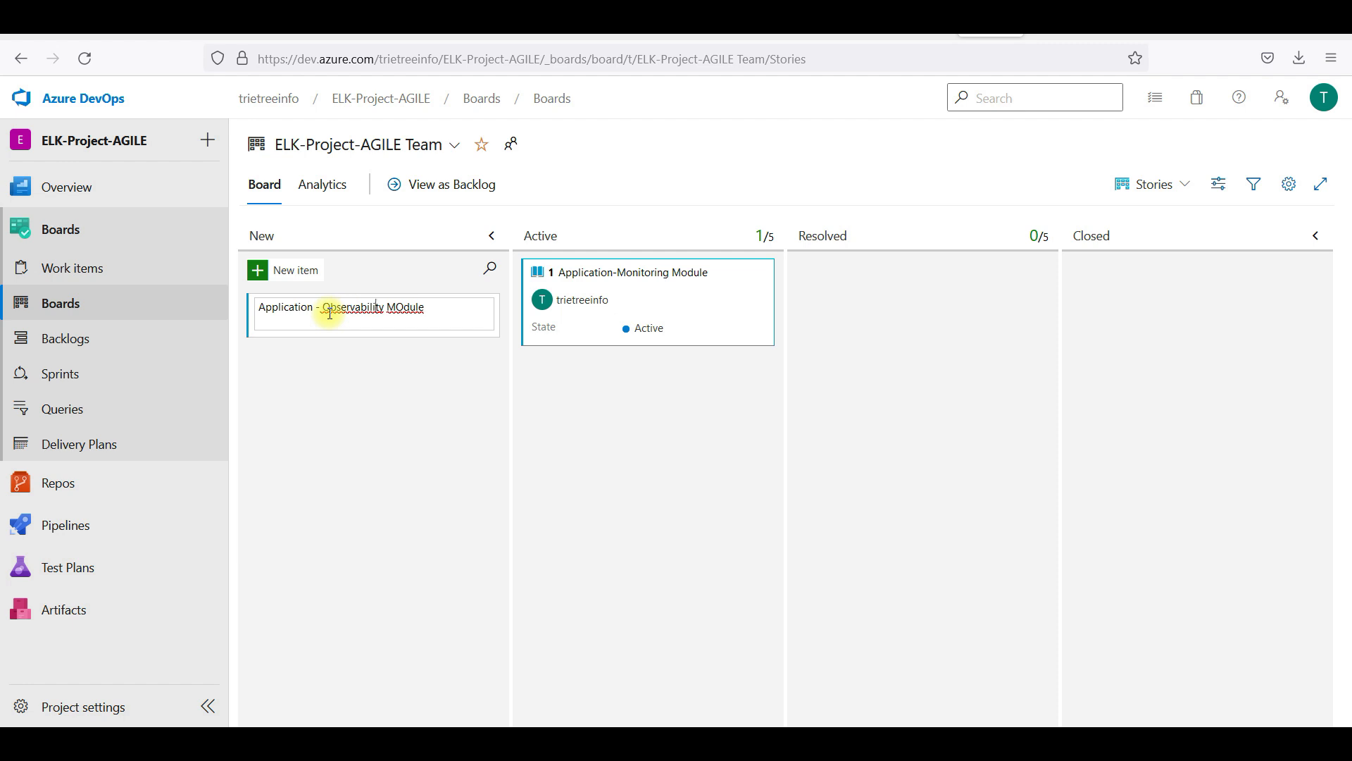
pyautogui.press('BackSpace')
pyautogui.write('o')
pyautogui.press('Return')
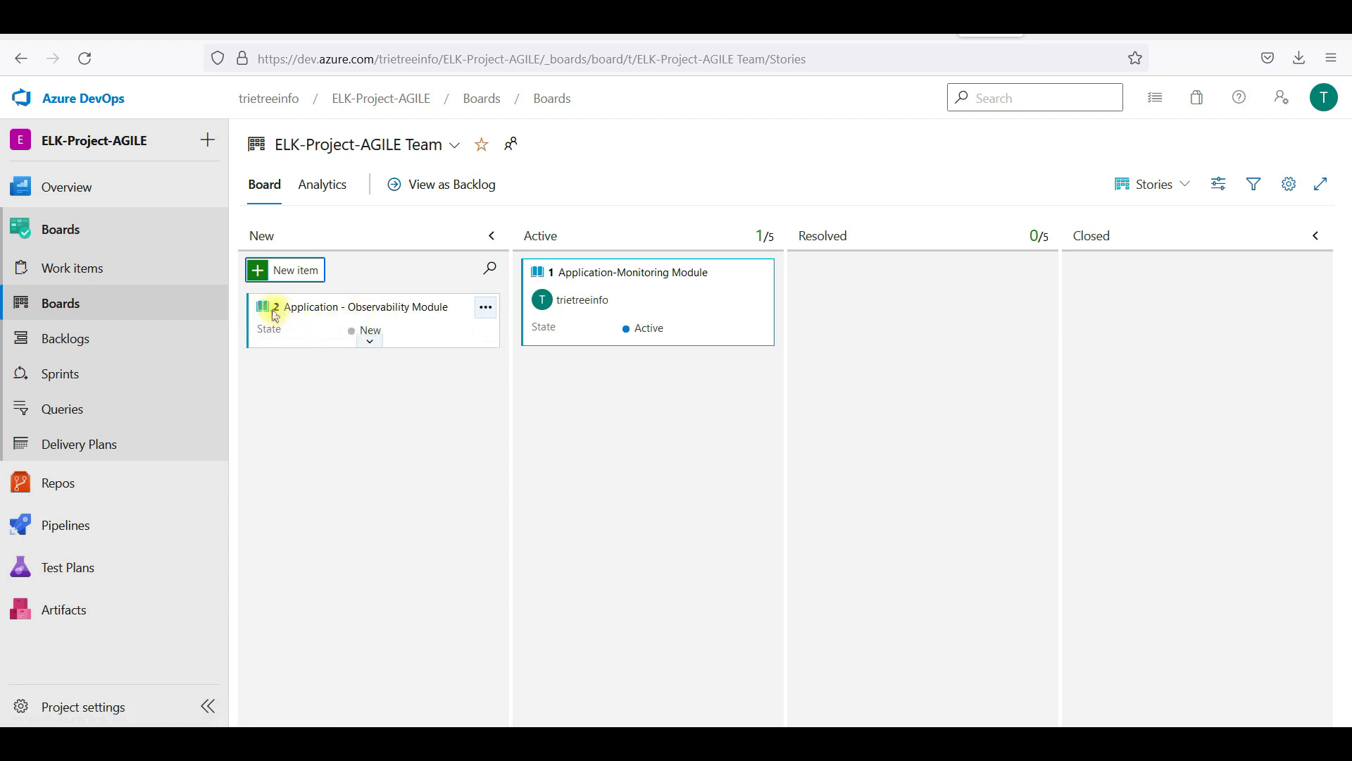
# Switch the board to Features and back to Stories, then go to Work items
pyautogui.click(1163, 184)
pyautogui.click(1093, 221)
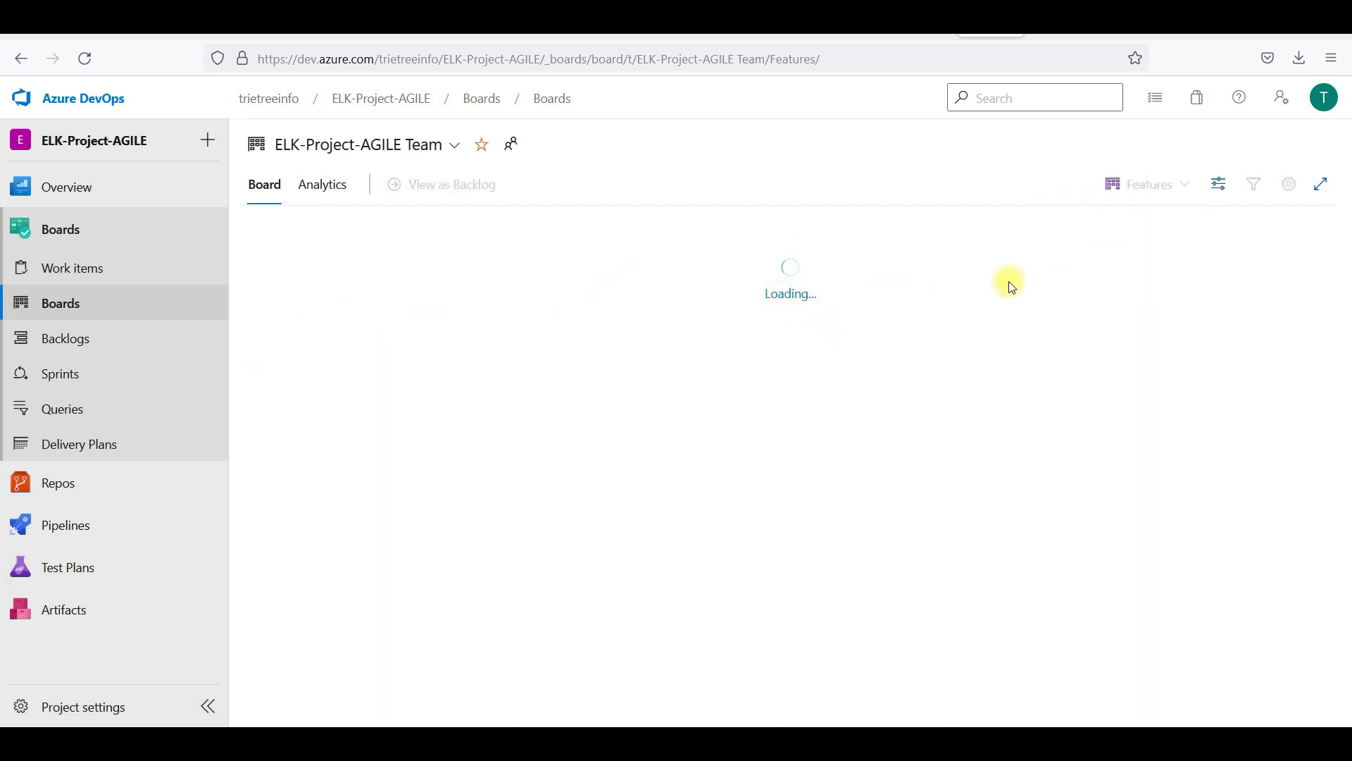
pyautogui.click(1147, 184)
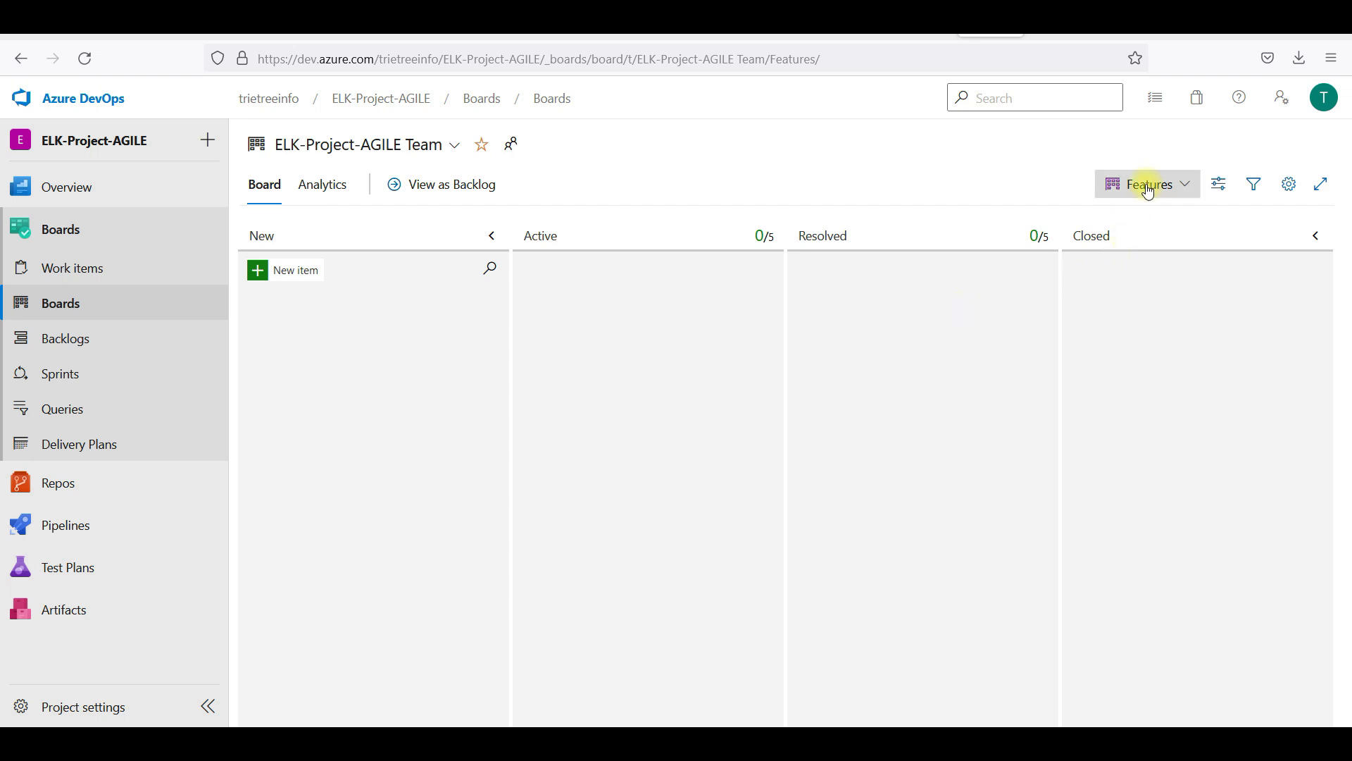
pyautogui.click(1124, 249)
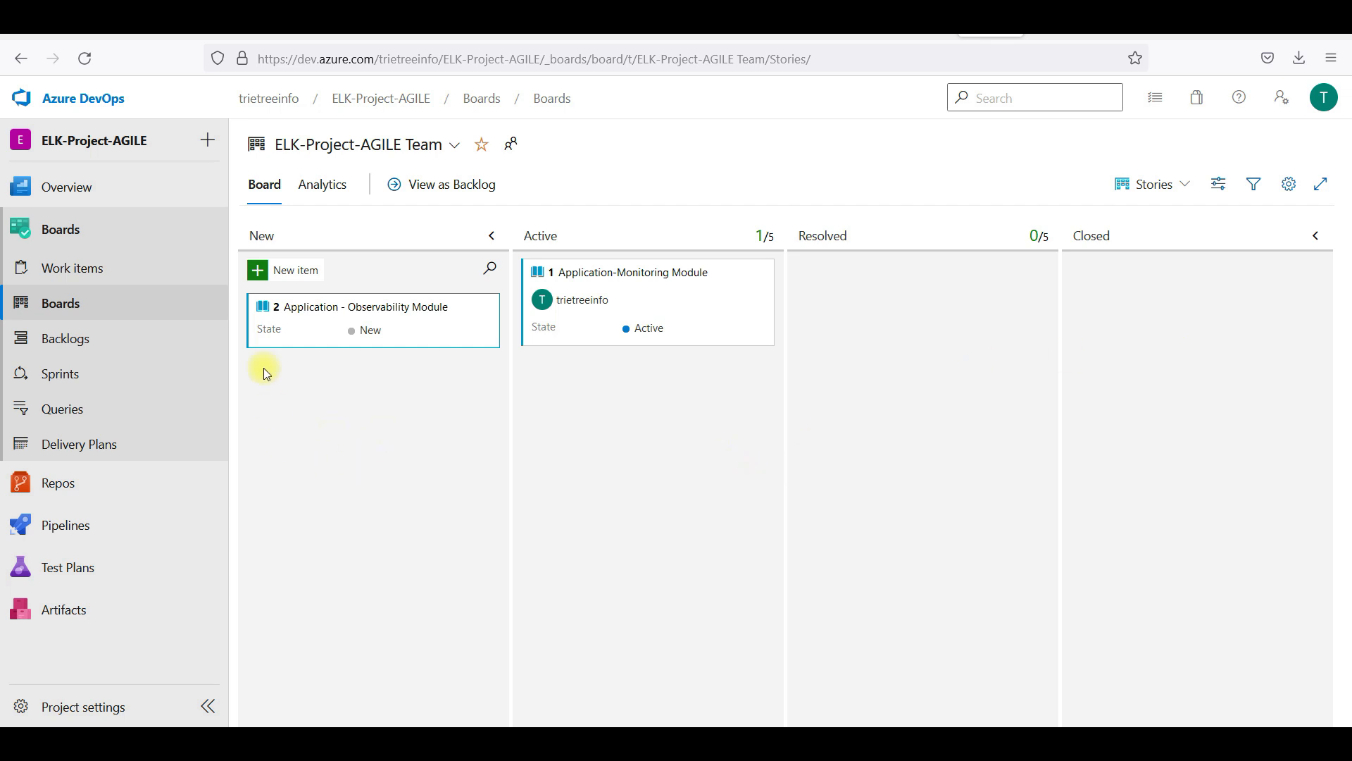
pyautogui.click(96, 274)
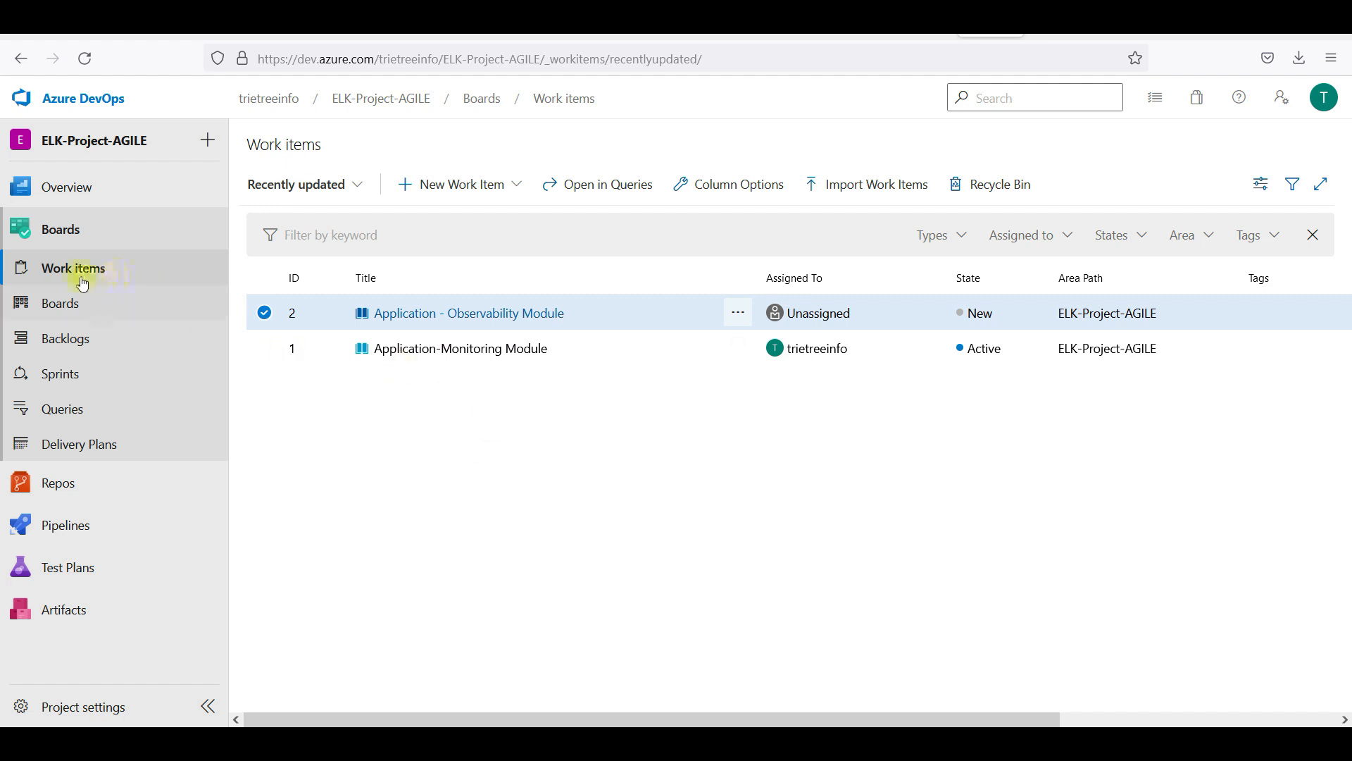
# Create and save a Task titled 'Application - Monitoring- Task 1'
pyautogui.click(447, 184)
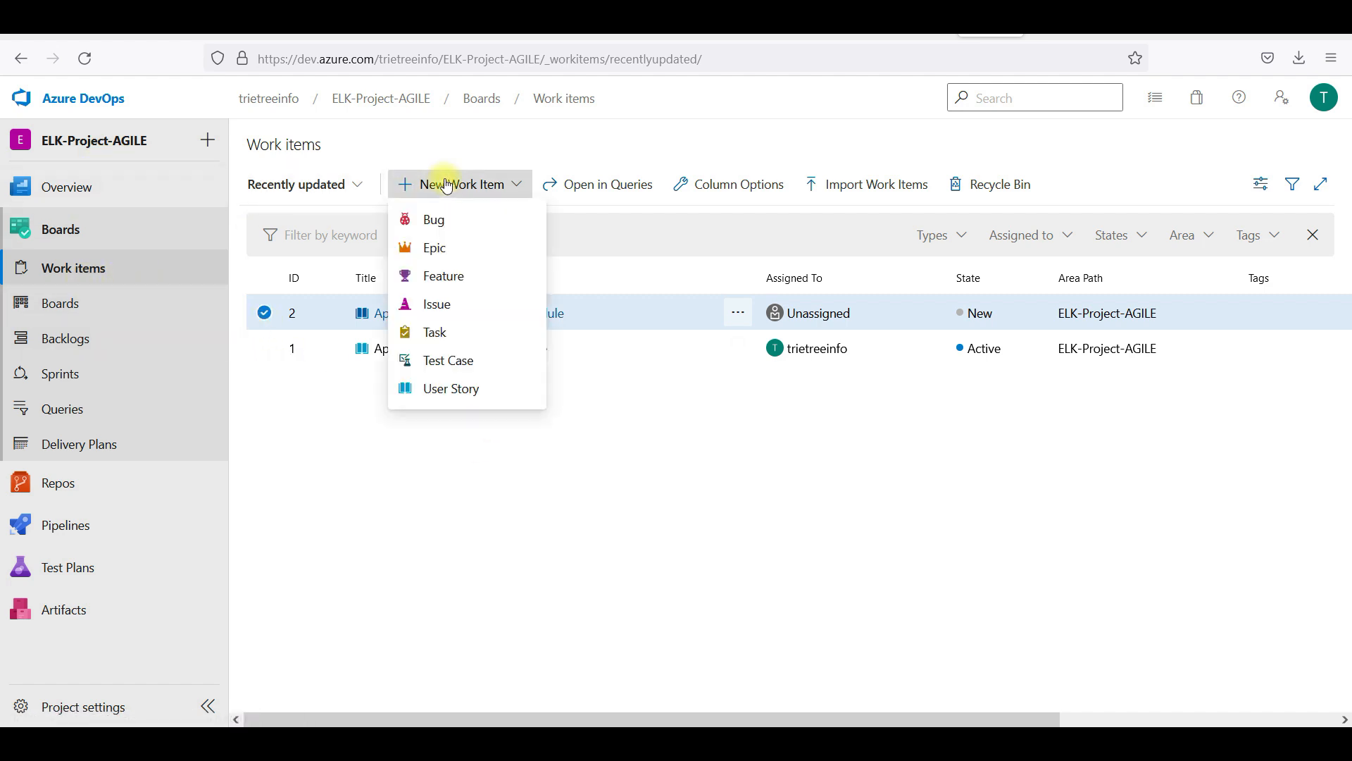
pyautogui.click(458, 333)
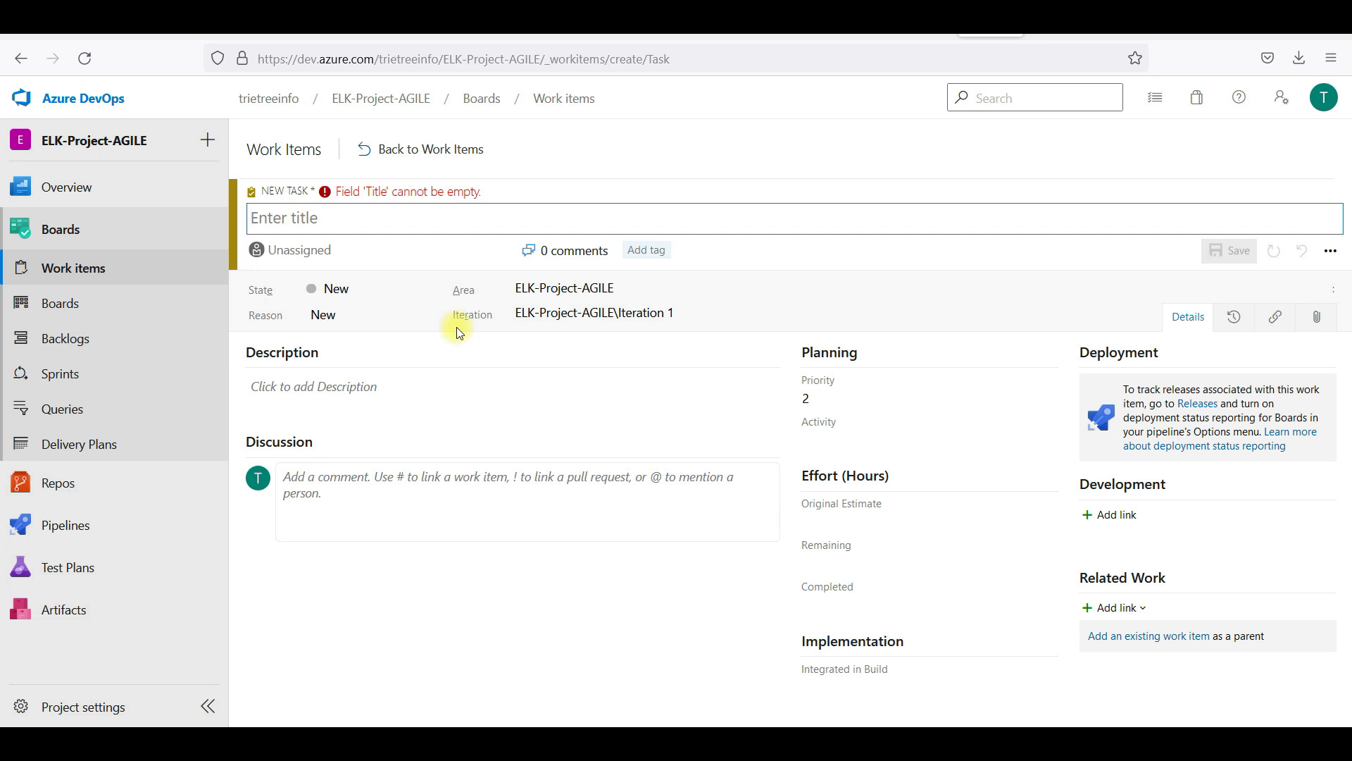
pyautogui.click(454, 223)
pyautogui.write('Applica')
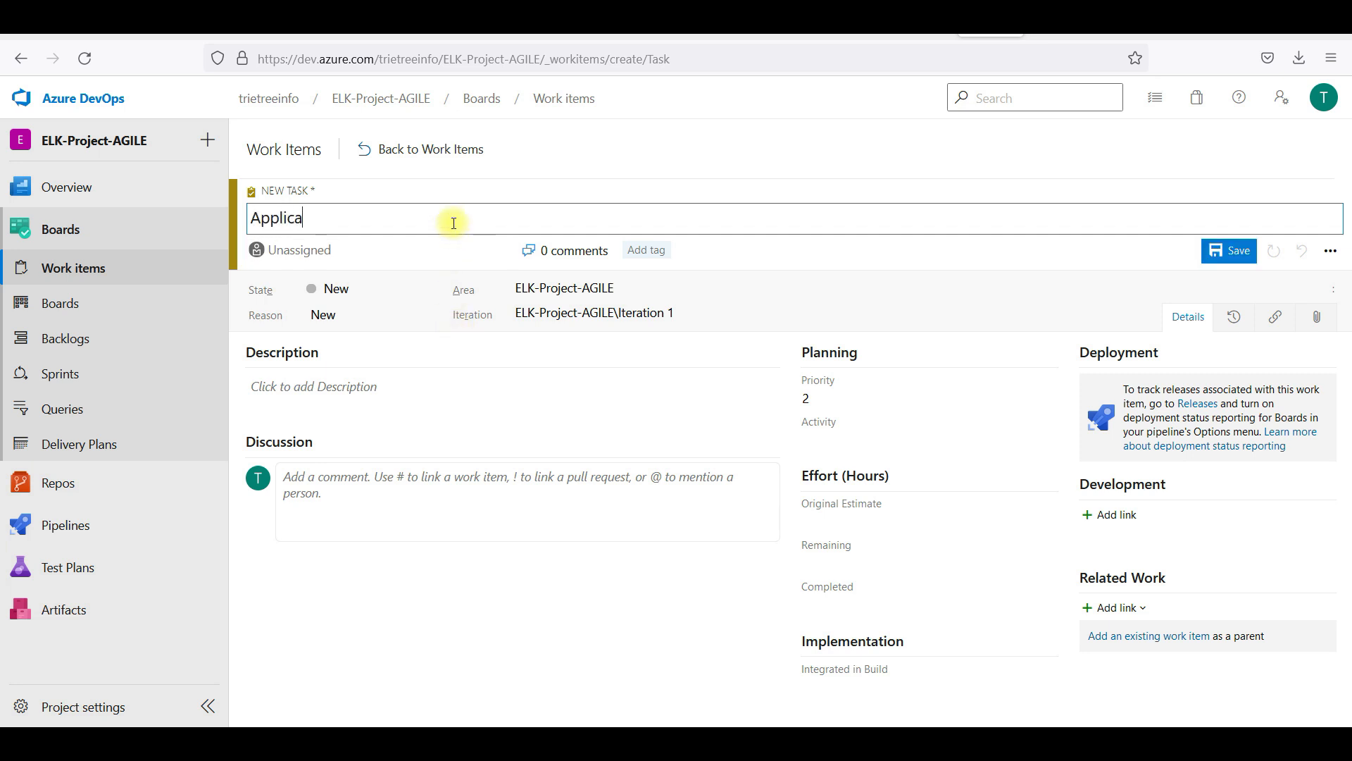
pyautogui.write('tion - Monitorin')
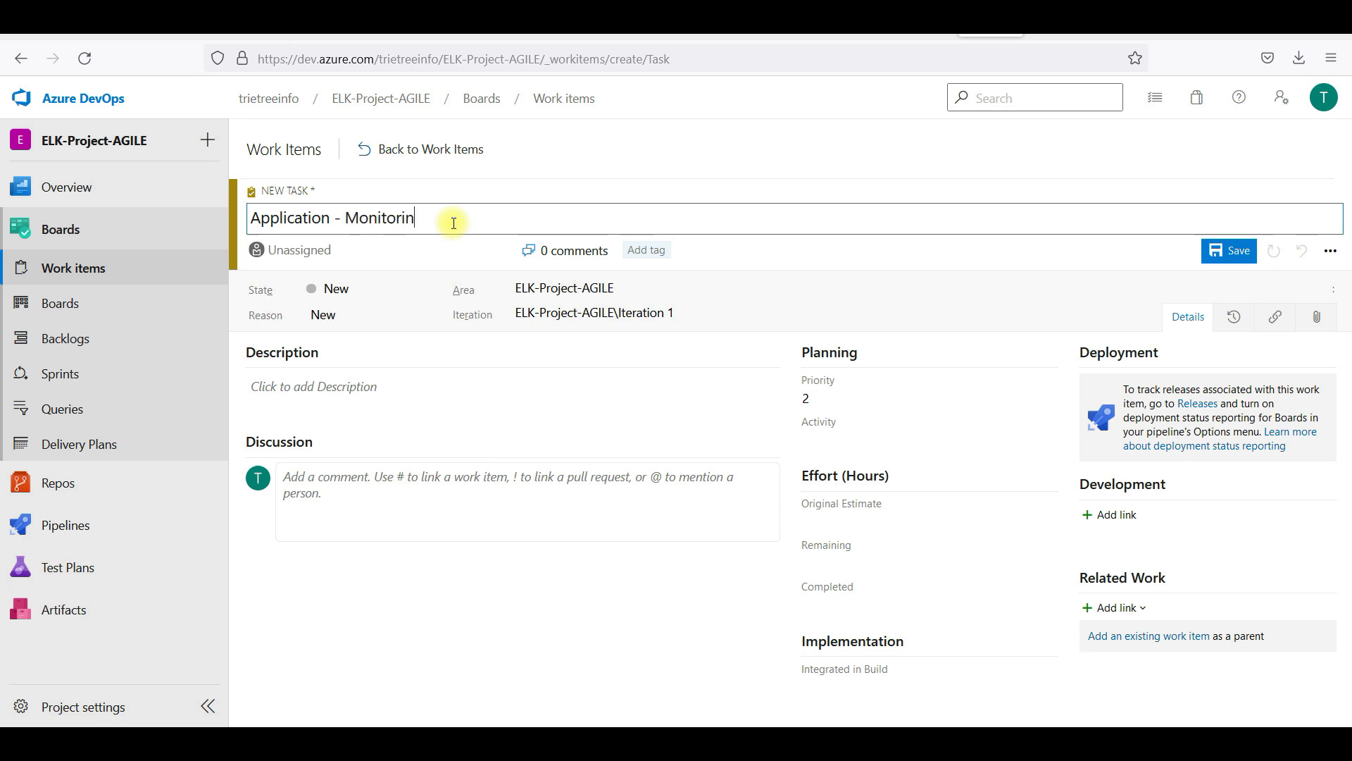
pyautogui.write('g- Task 1')
pyautogui.click(1241, 255)
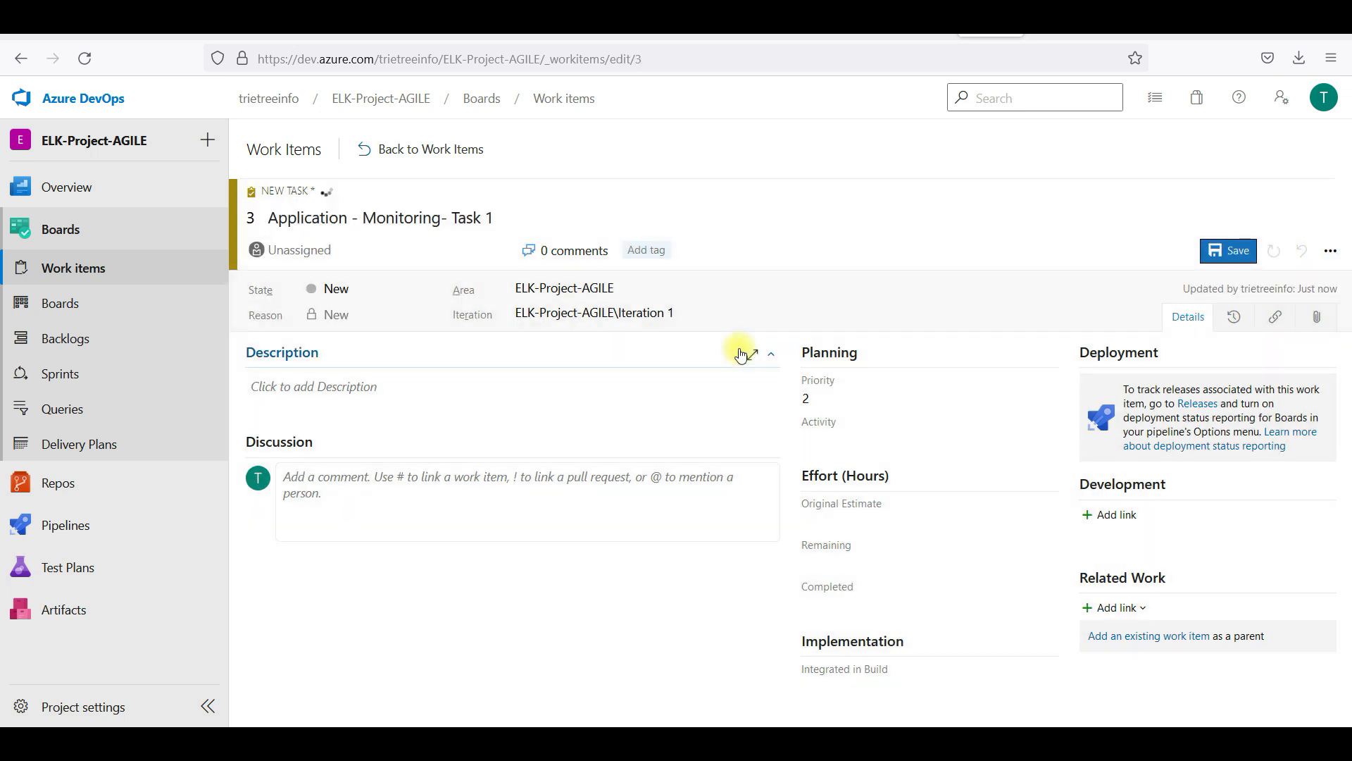
pyautogui.click(383, 149)
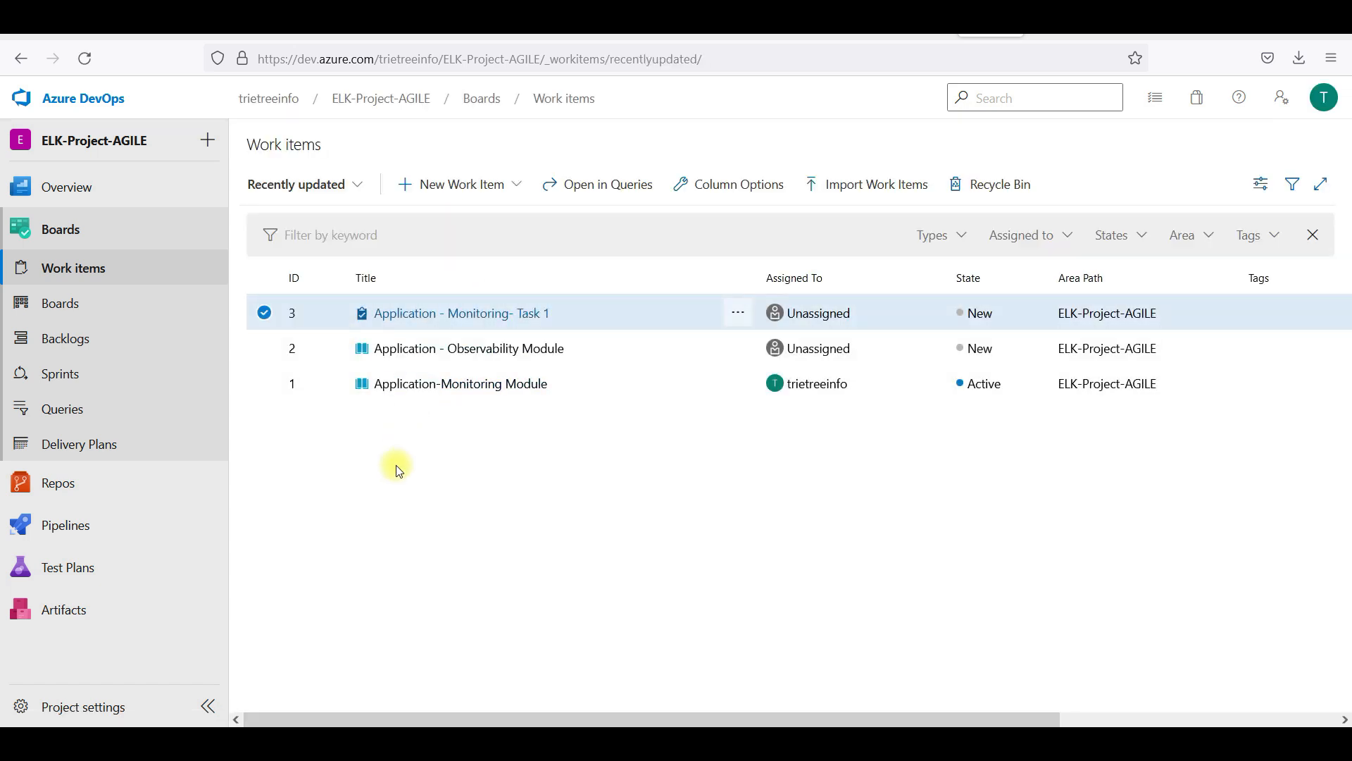
# Create and save a second Task titled 'Application - Monitoring - Task2'
pyautogui.click(486, 188)
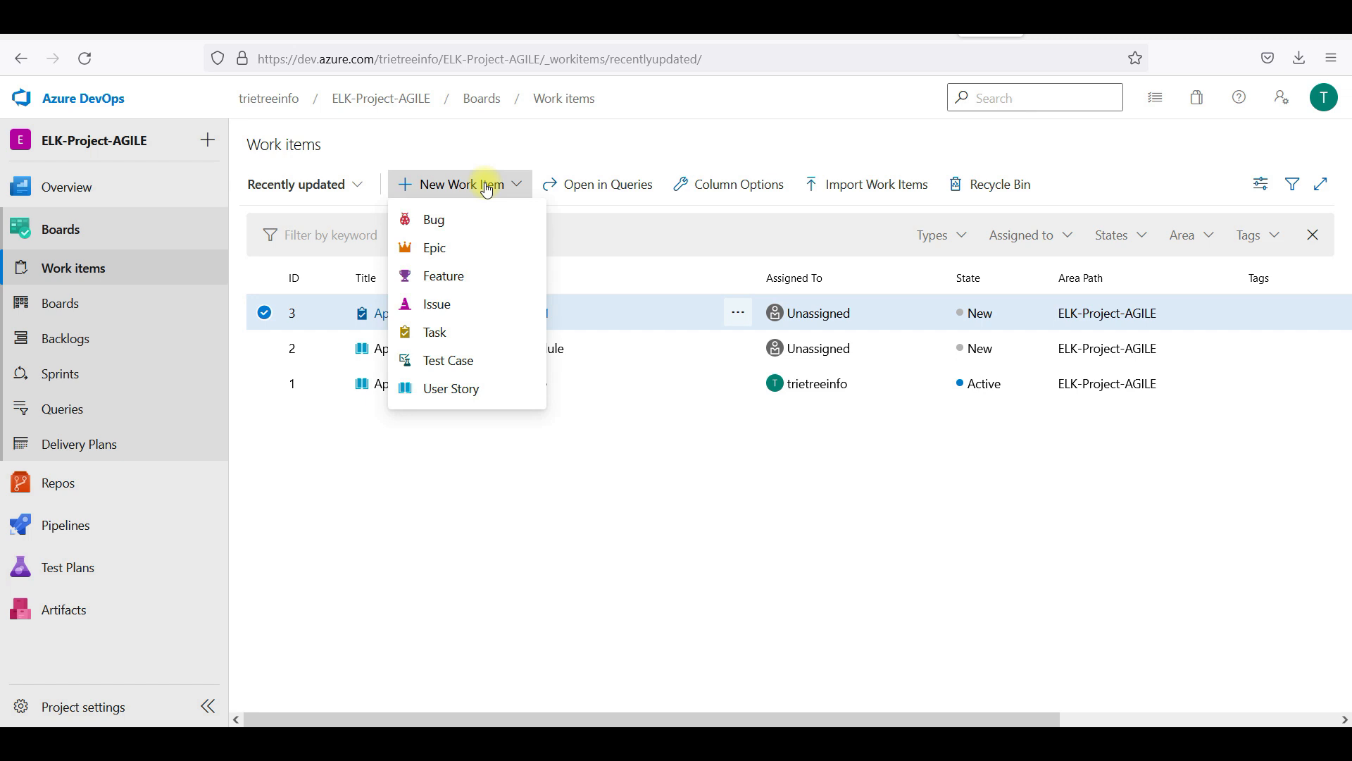
pyautogui.click(470, 344)
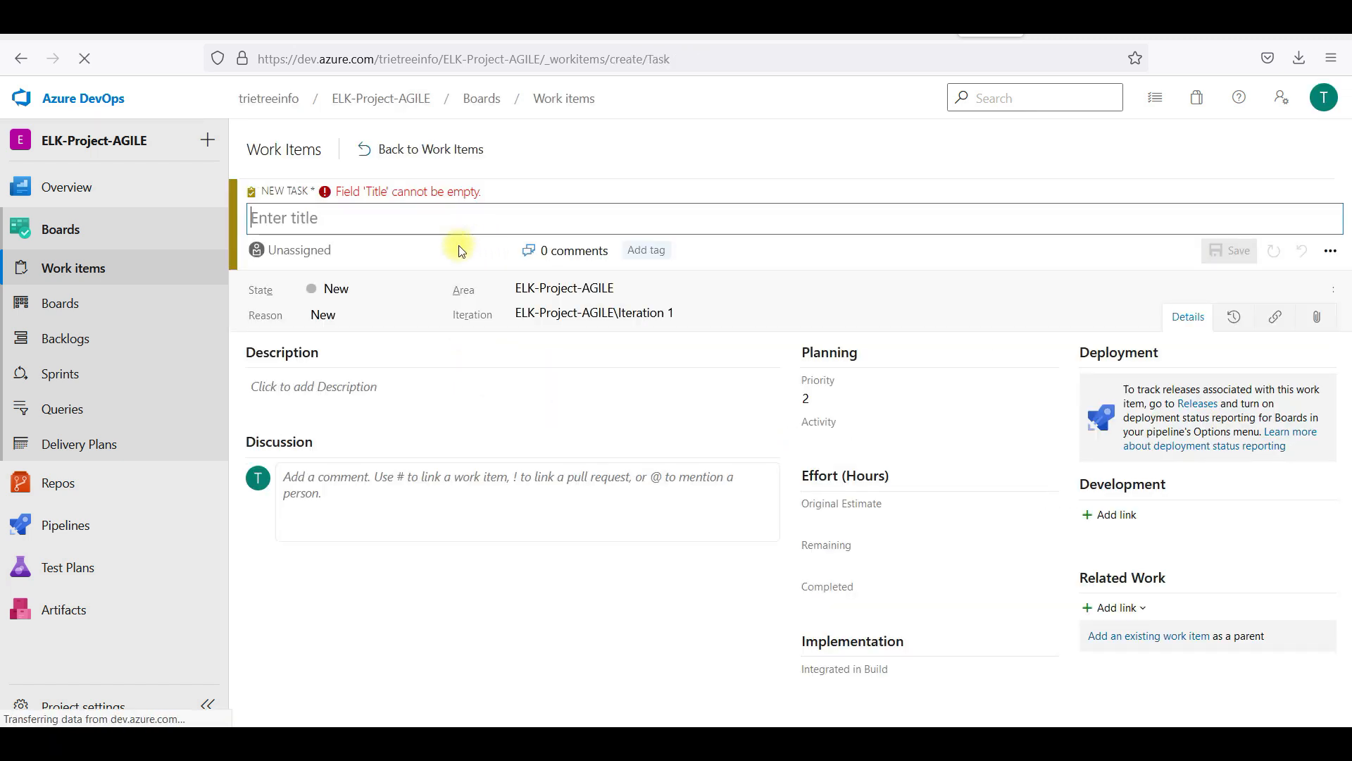
pyautogui.write('Applica')
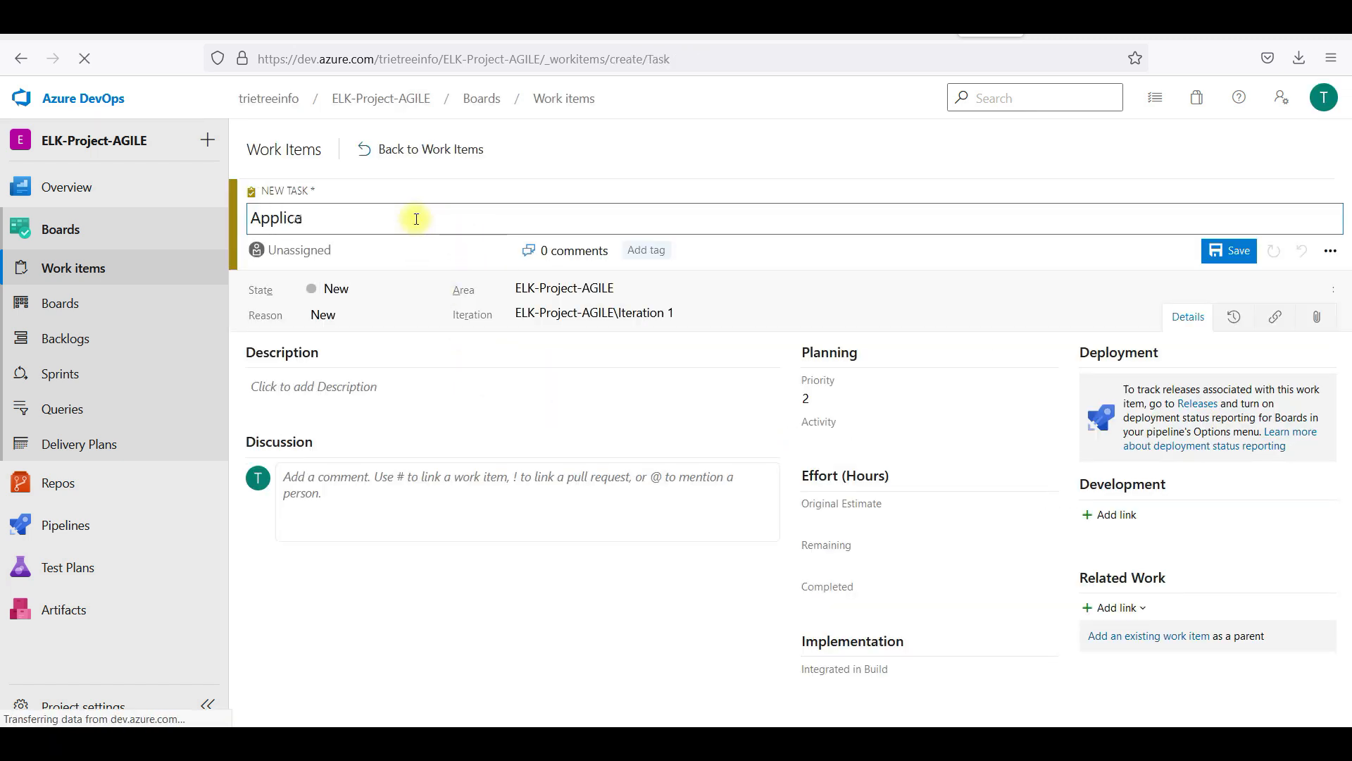
pyautogui.write('tion - Moni')
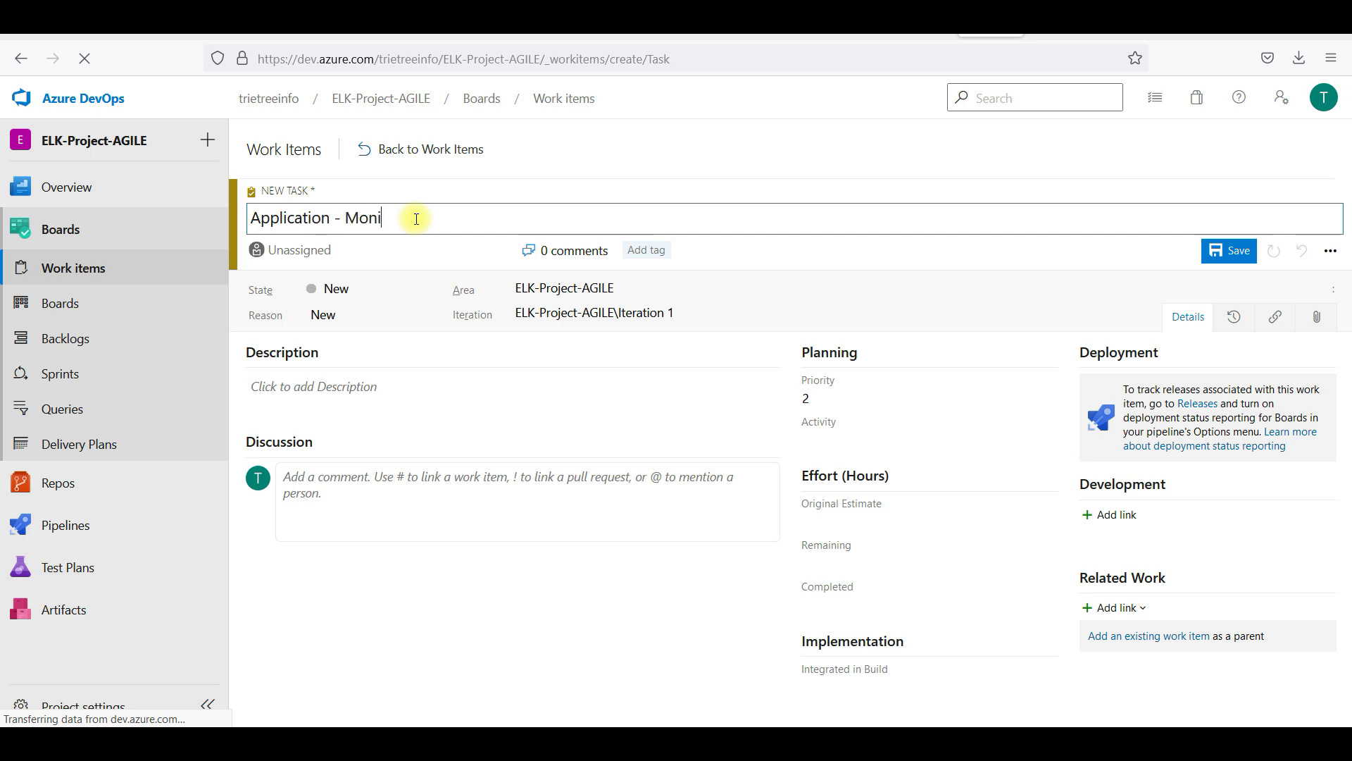
pyautogui.write('toring - Task 2')
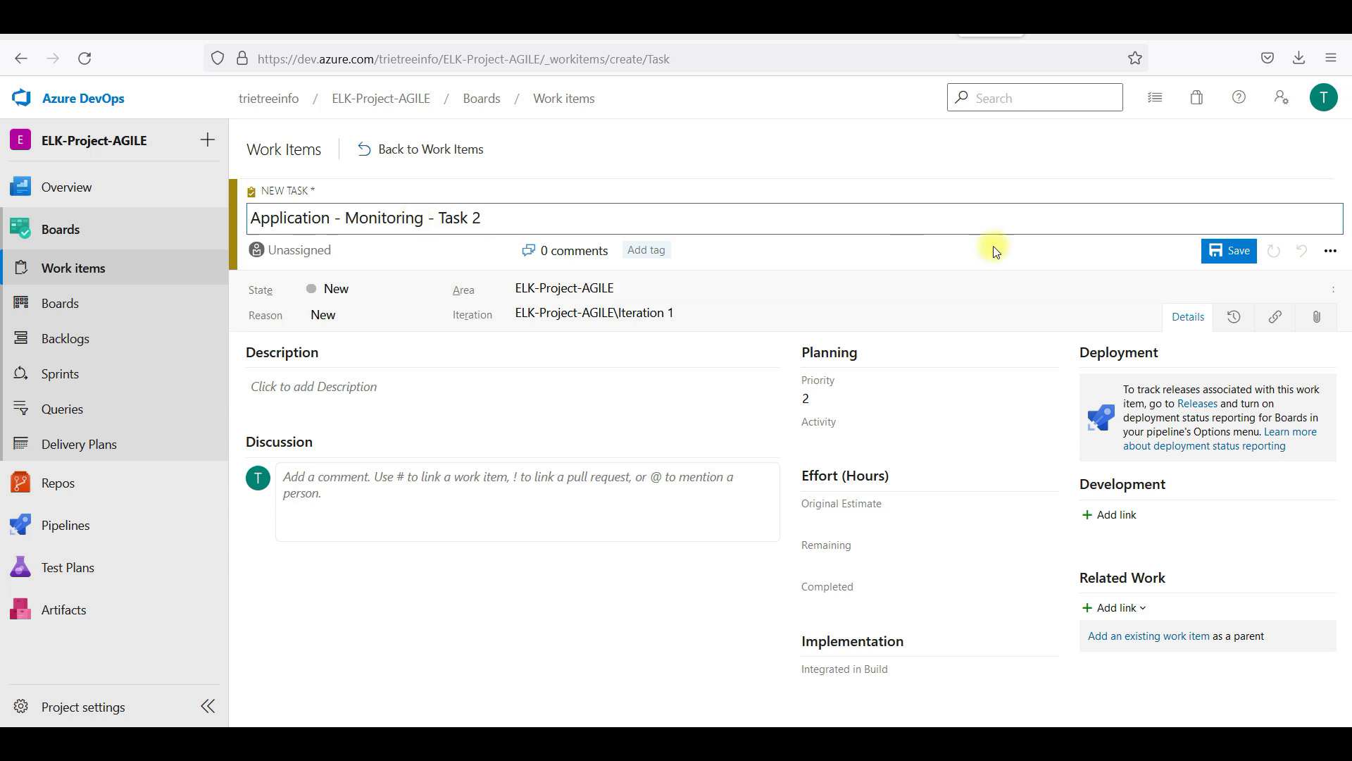
pyautogui.press('Left')
pyautogui.press('BackSpace')
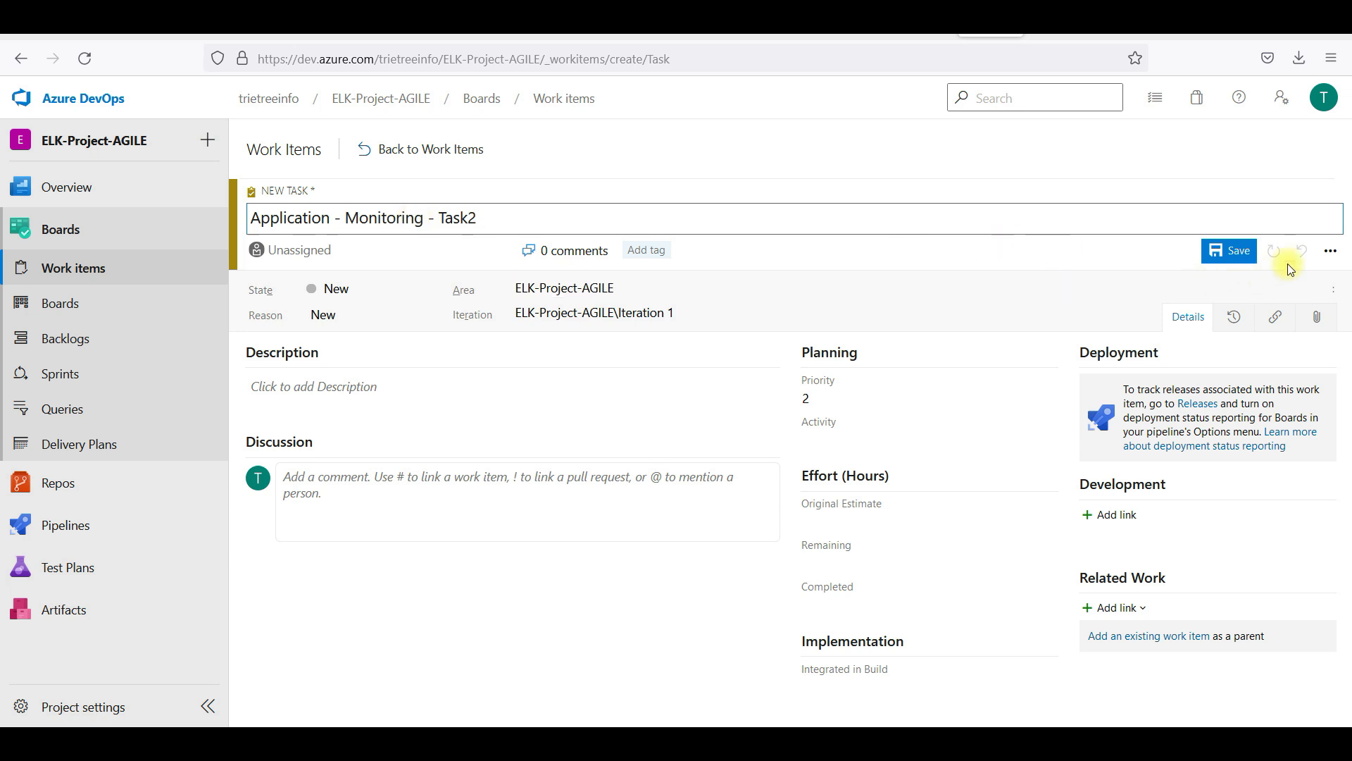
pyautogui.click(1244, 251)
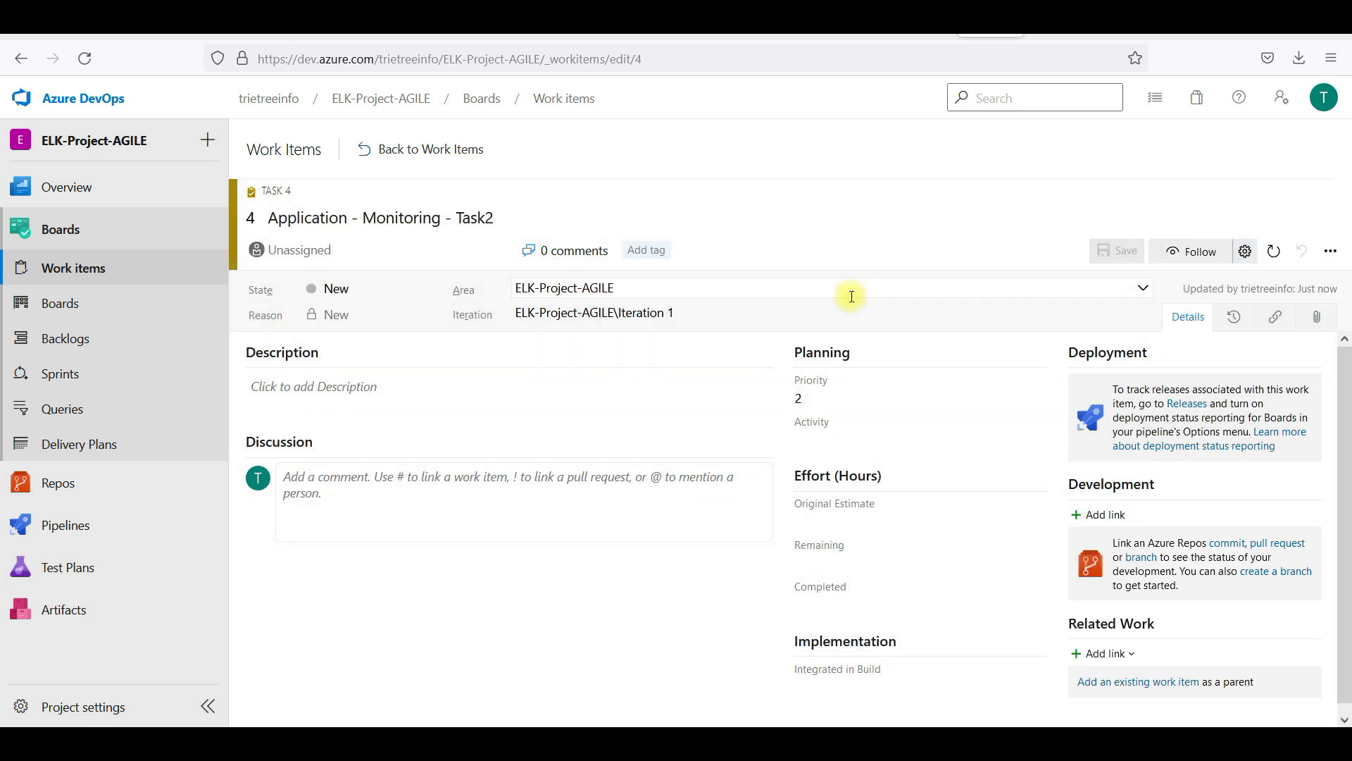
pyautogui.click(405, 150)
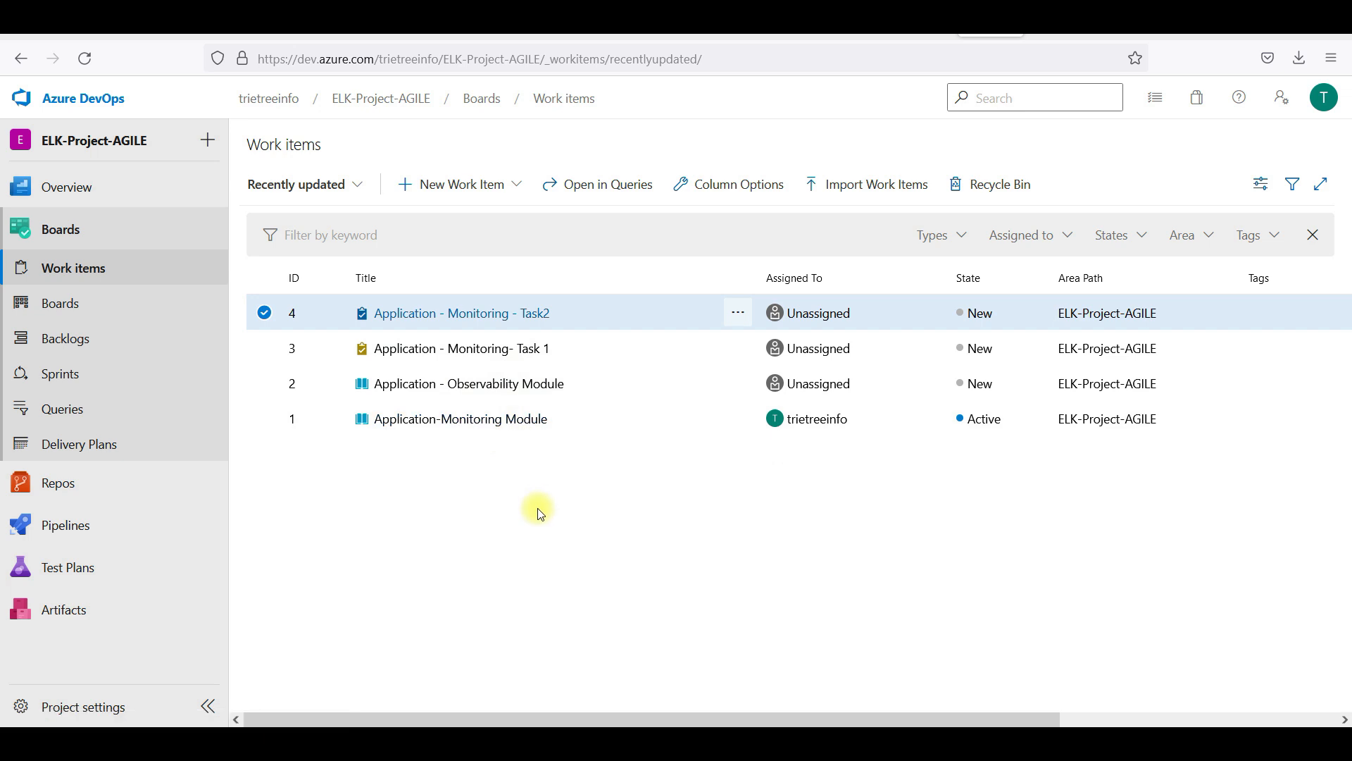
# Link tasks 3 and 4 as children of user story 1 and save the story
pyautogui.click(500, 422)
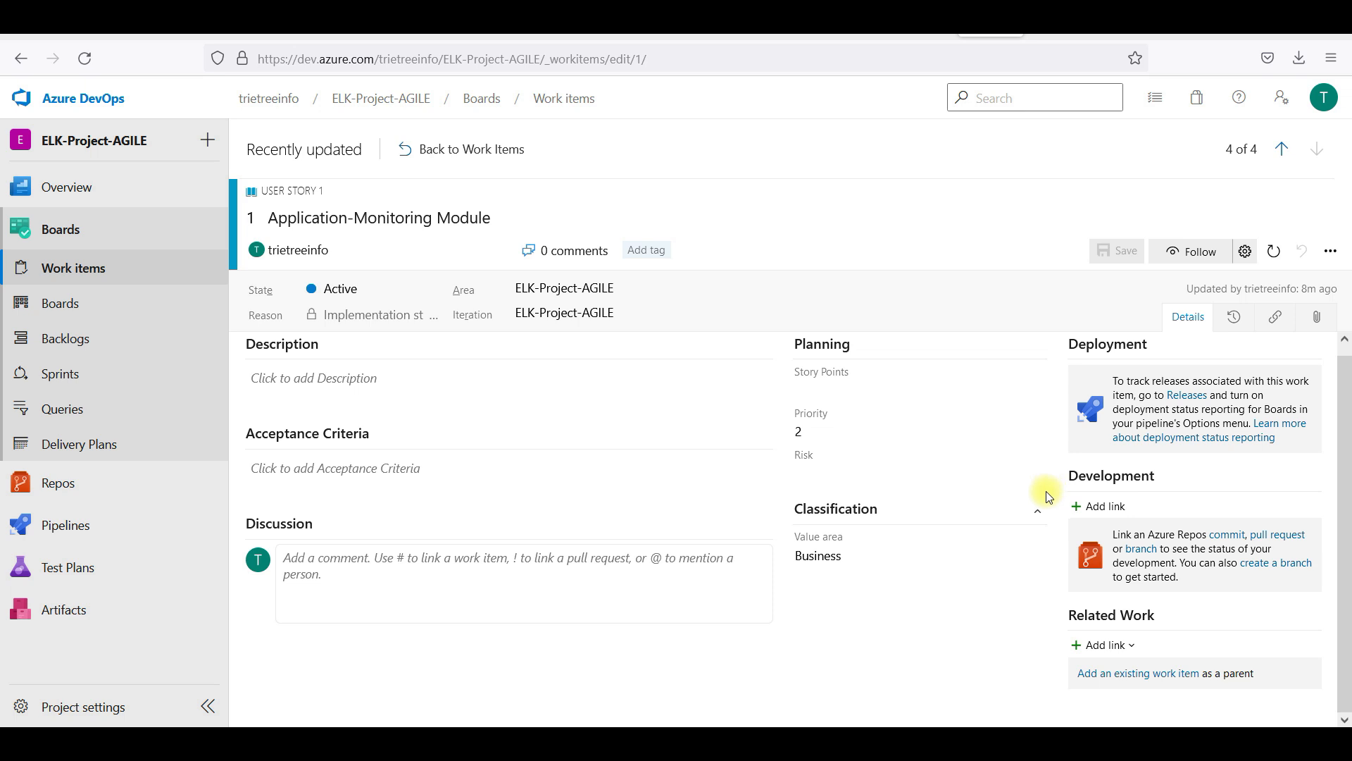
pyautogui.click(1102, 645)
pyautogui.click(1162, 596)
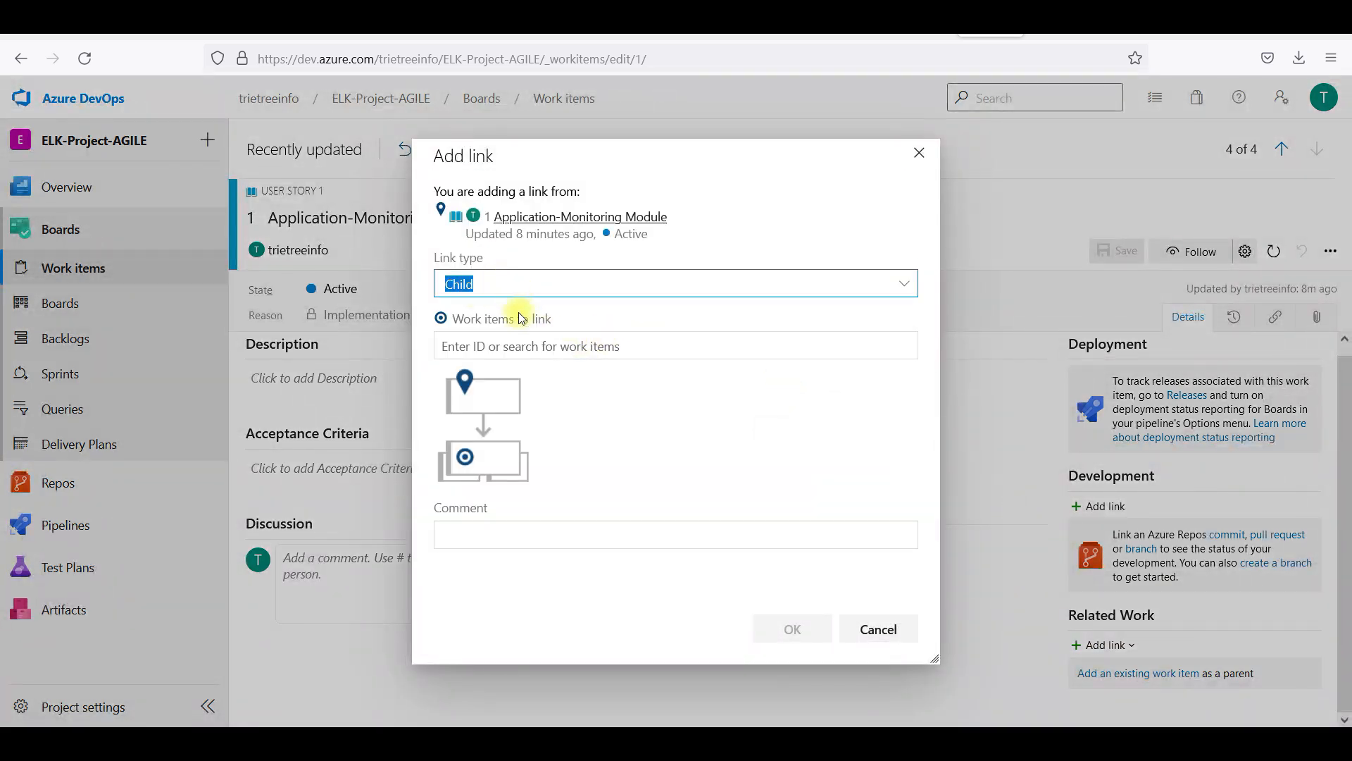
pyautogui.click(528, 348)
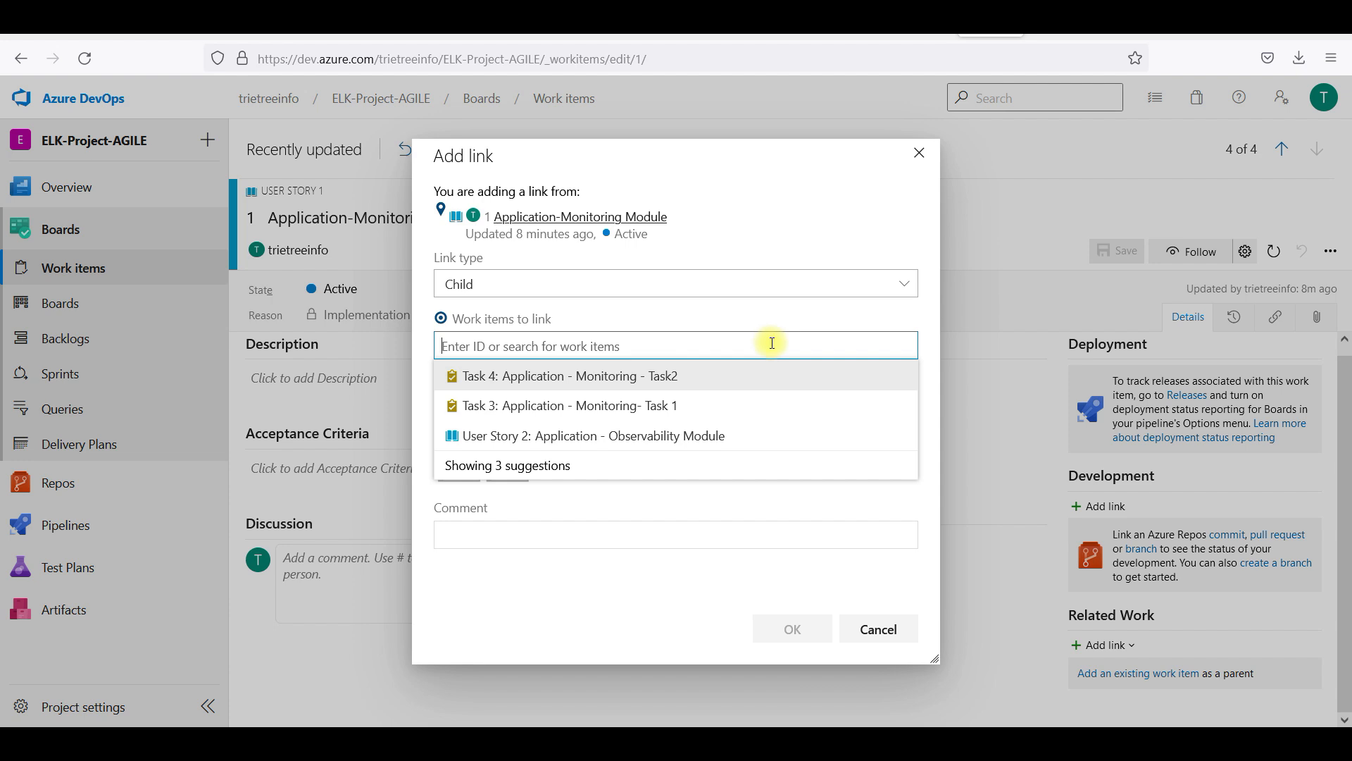
pyautogui.write('3')
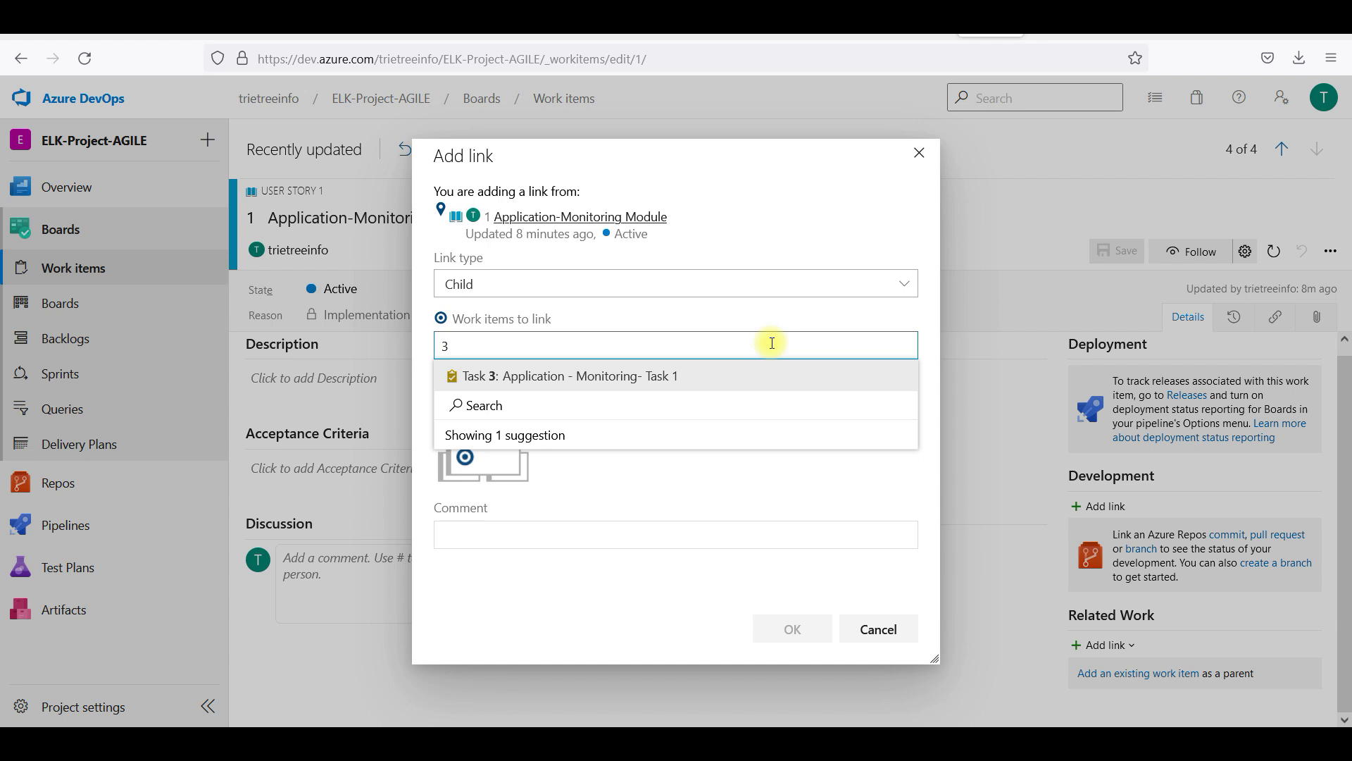
pyautogui.press('BackSpace')
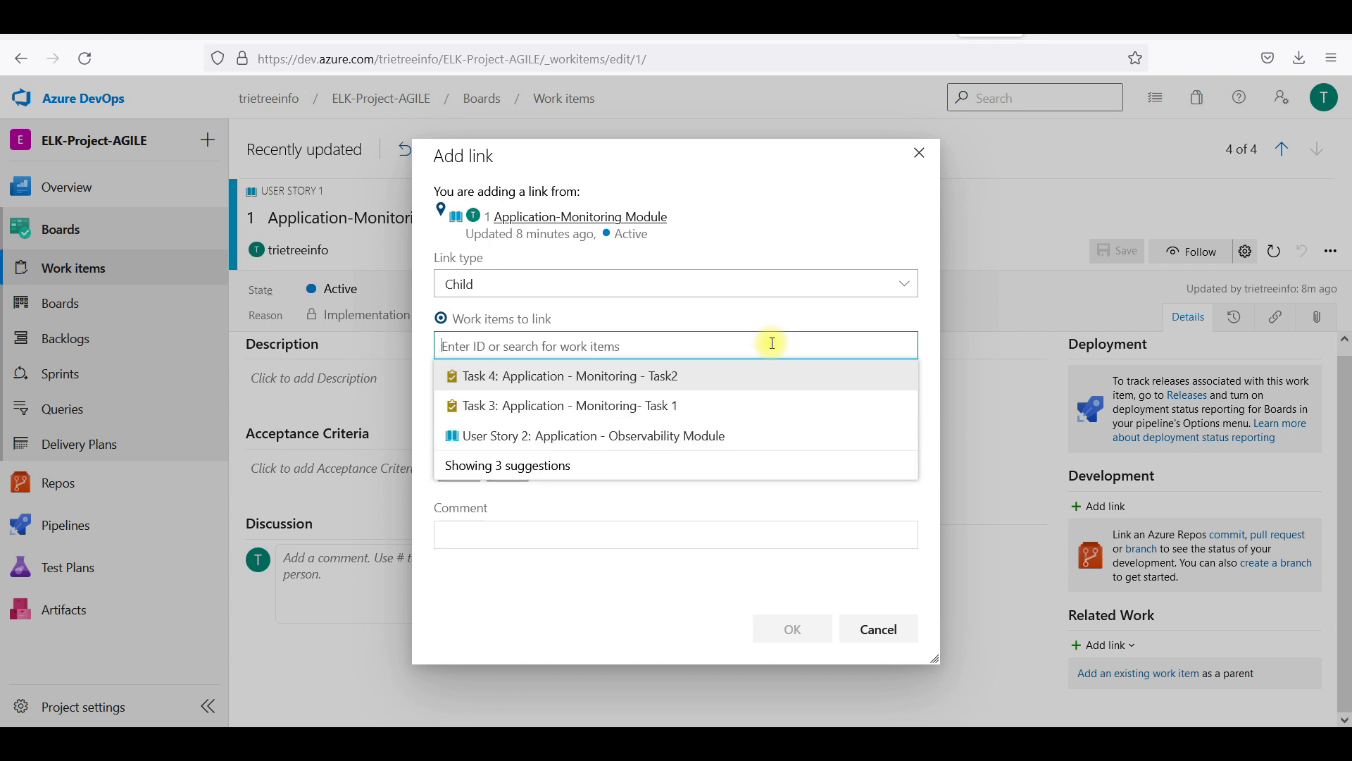
pyautogui.write('3')
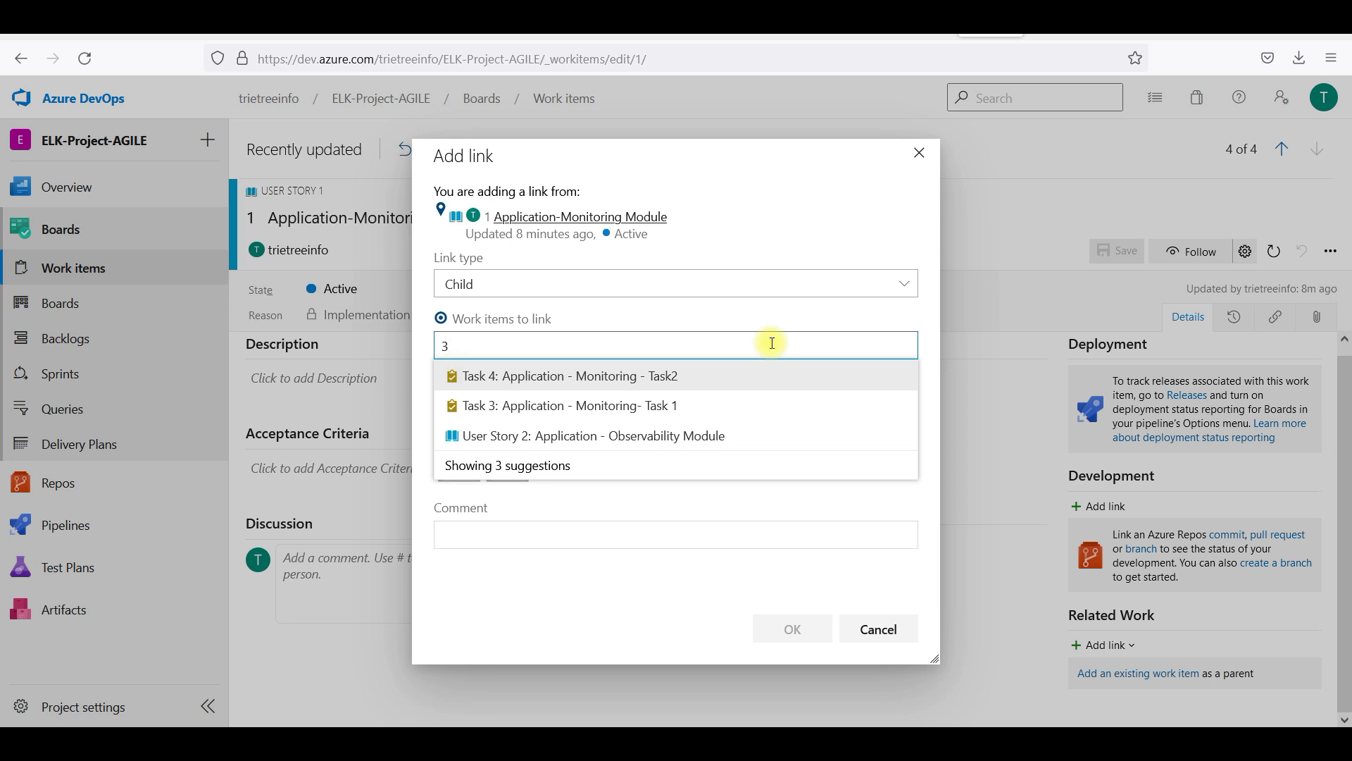
pyautogui.click(676, 381)
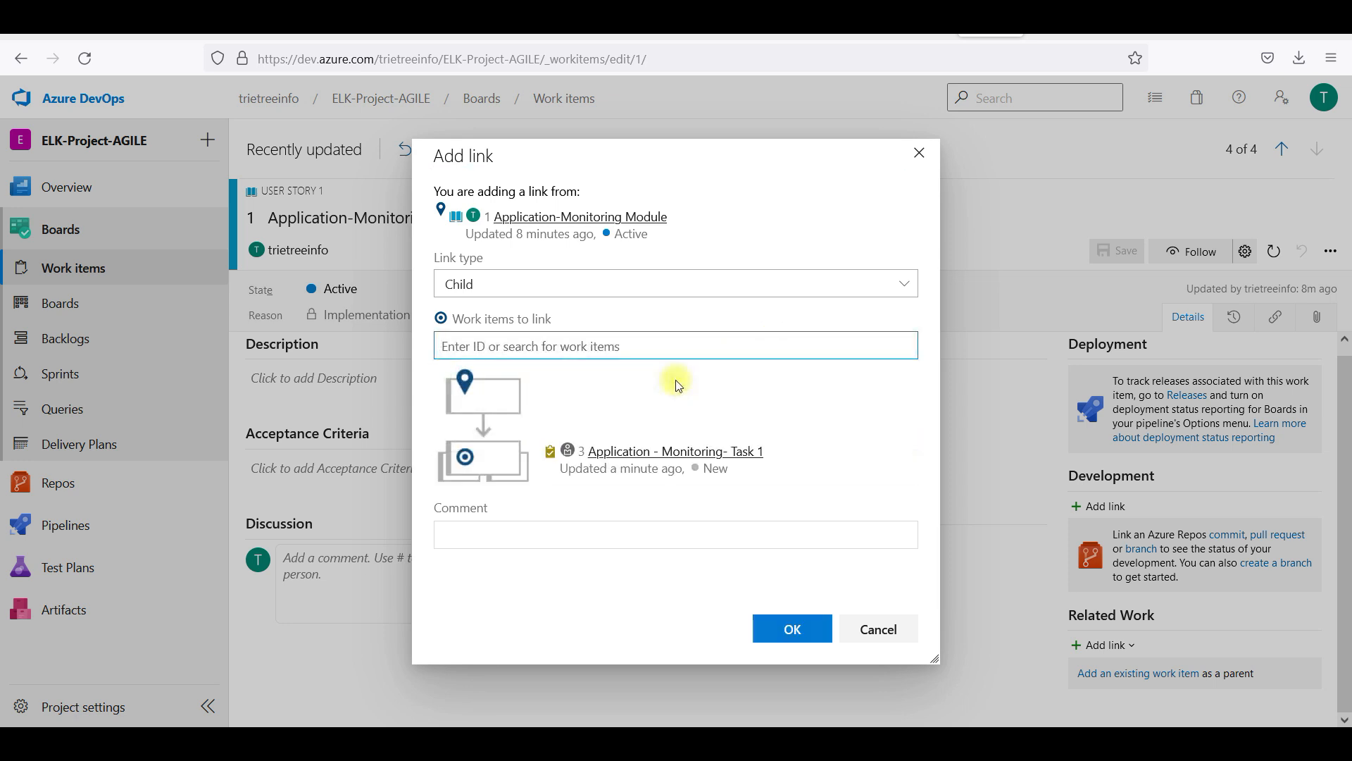
pyautogui.write('4')
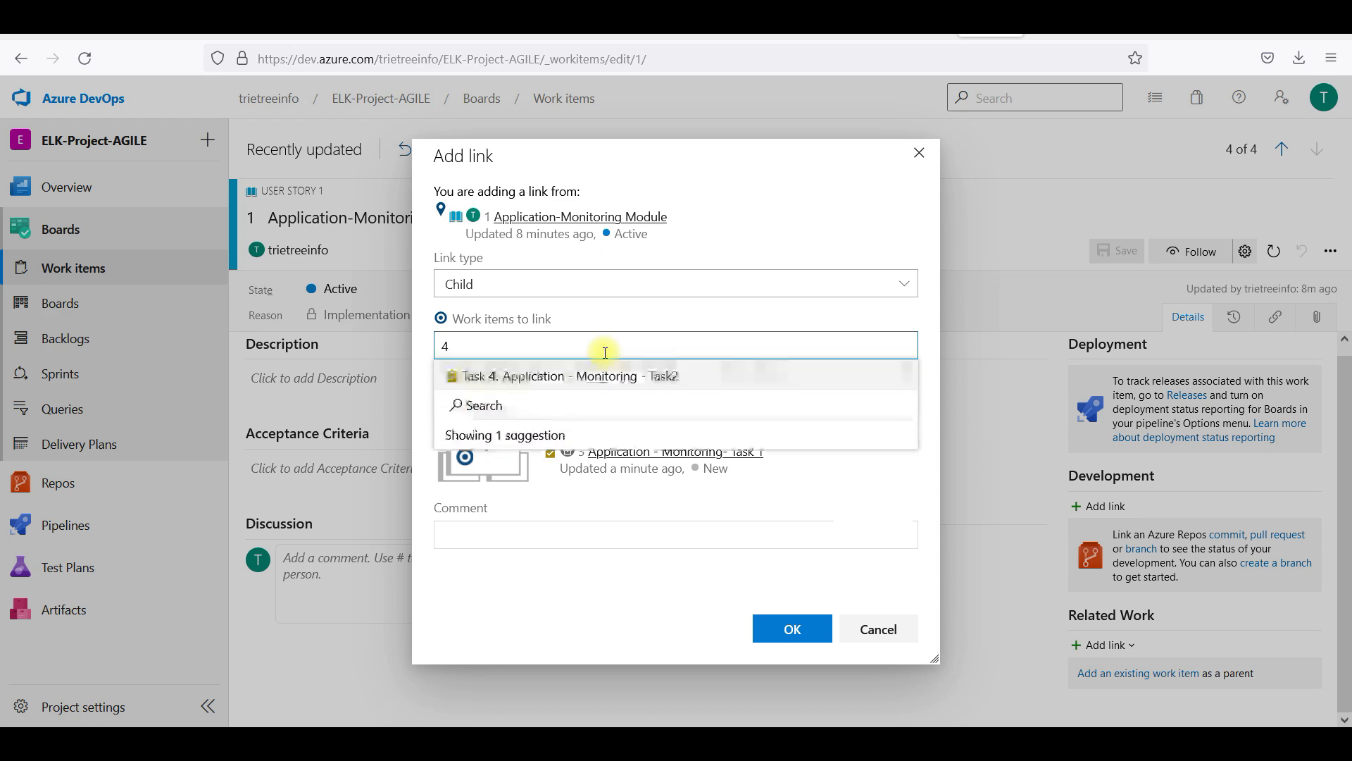
pyautogui.click(610, 374)
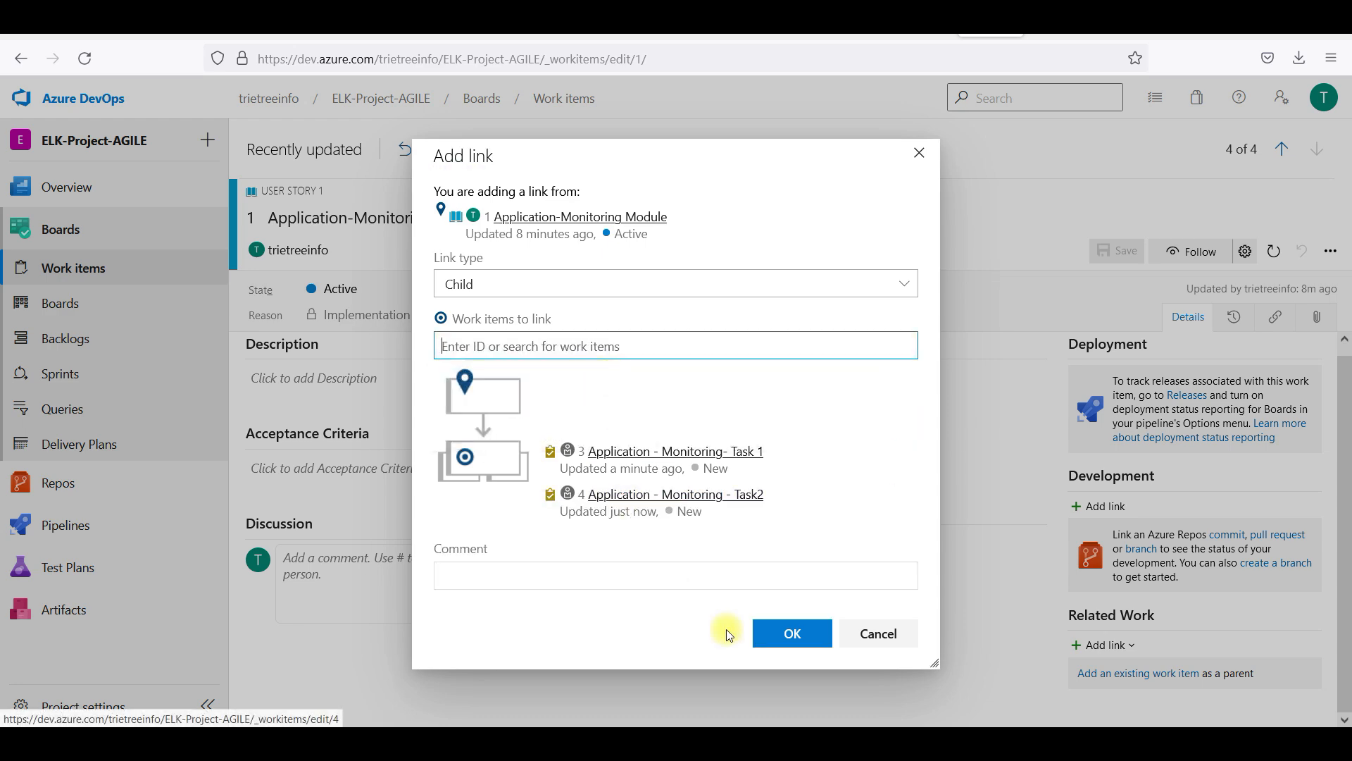
pyautogui.click(785, 632)
pyautogui.click(1119, 250)
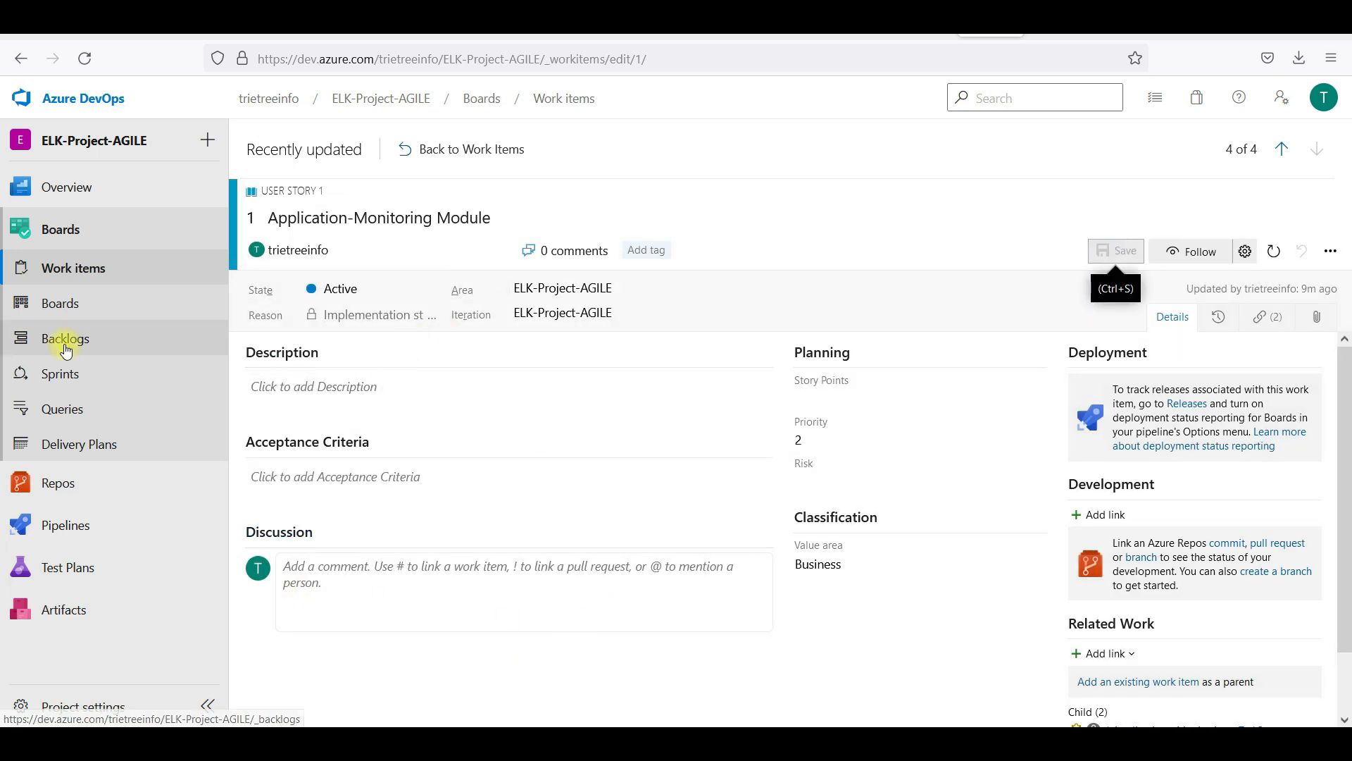
pyautogui.click(65, 301)
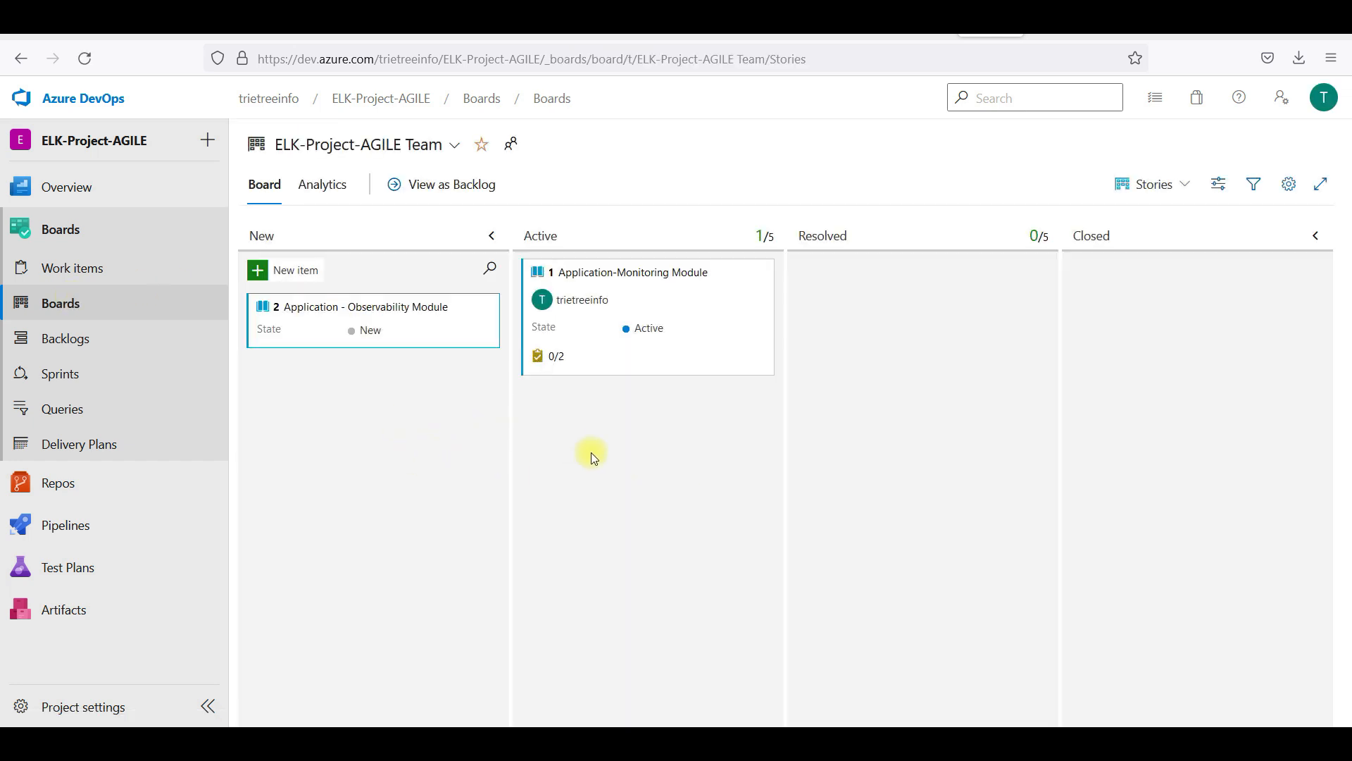
pyautogui.click(554, 358)
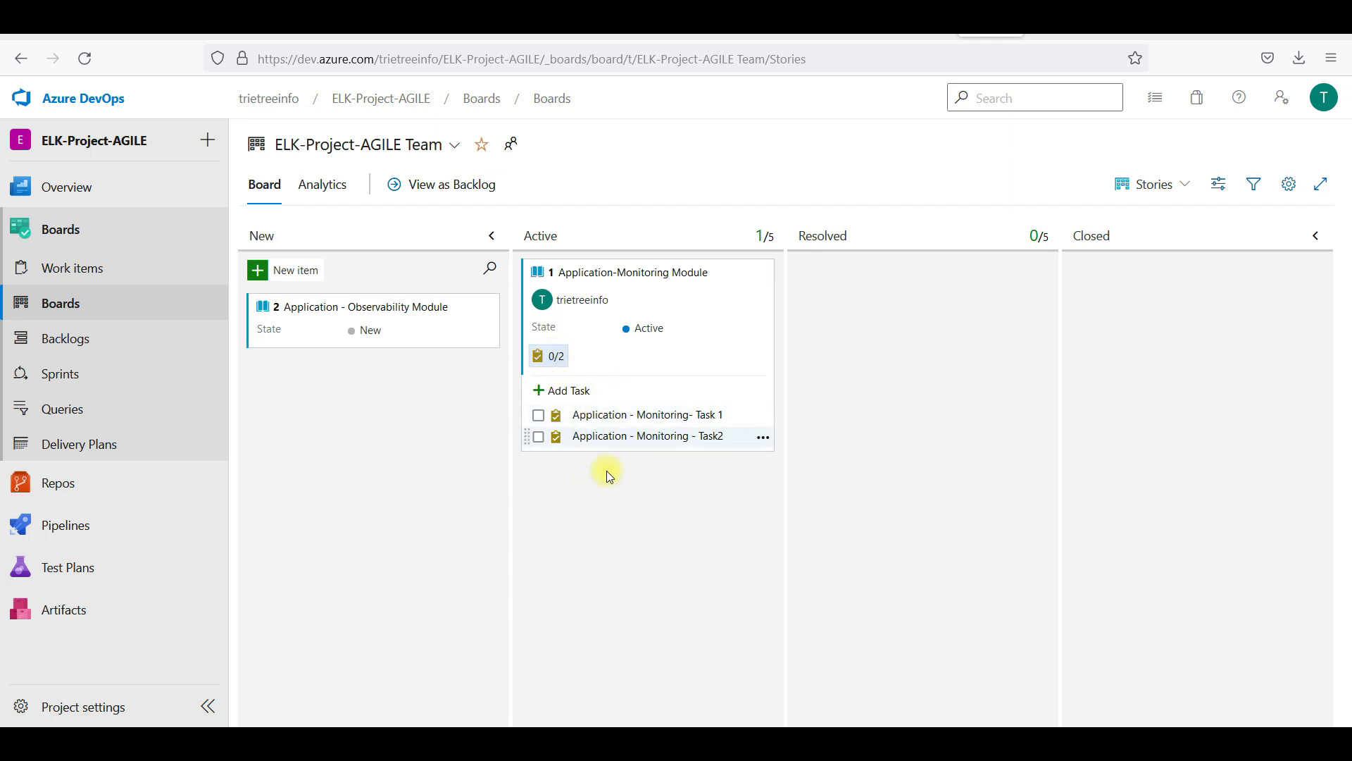
pyautogui.rightClick(114, 304)
pyautogui.click(76, 305)
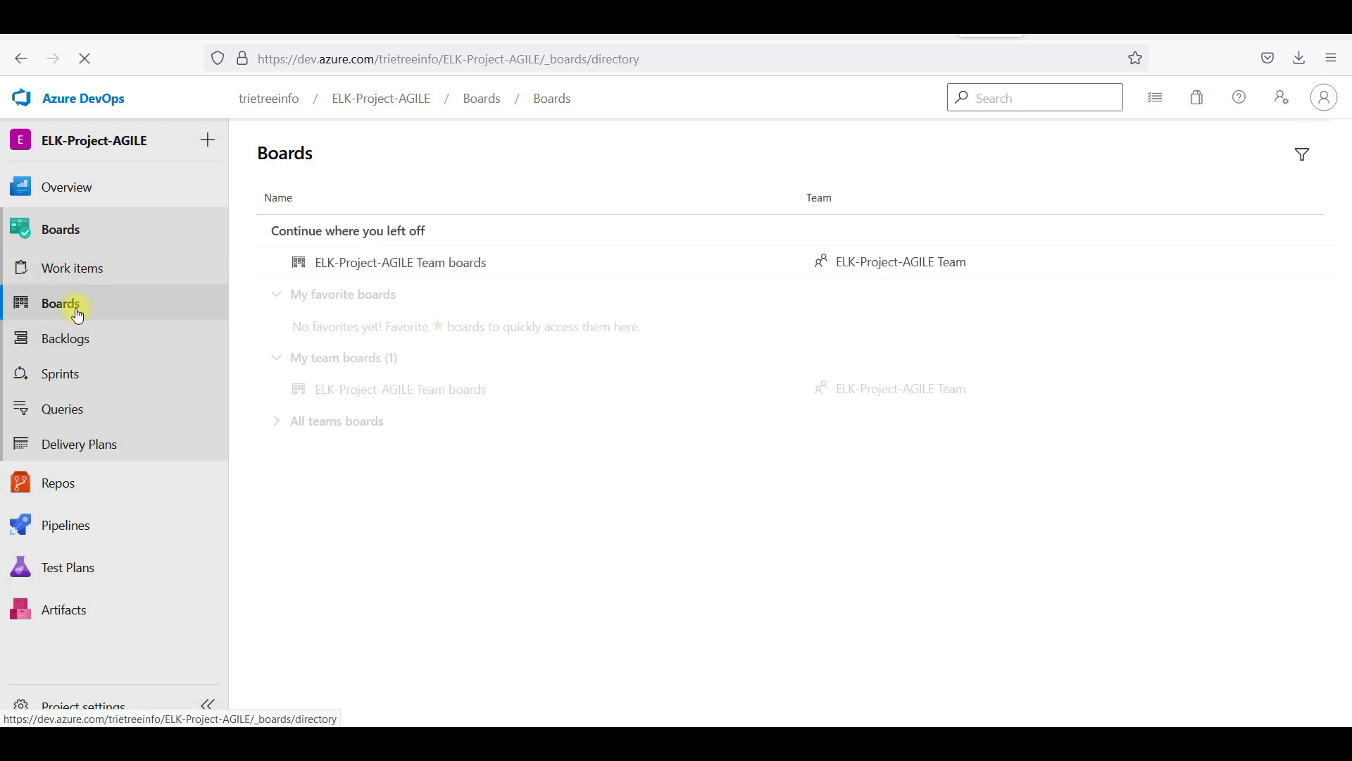
pyautogui.click(91, 267)
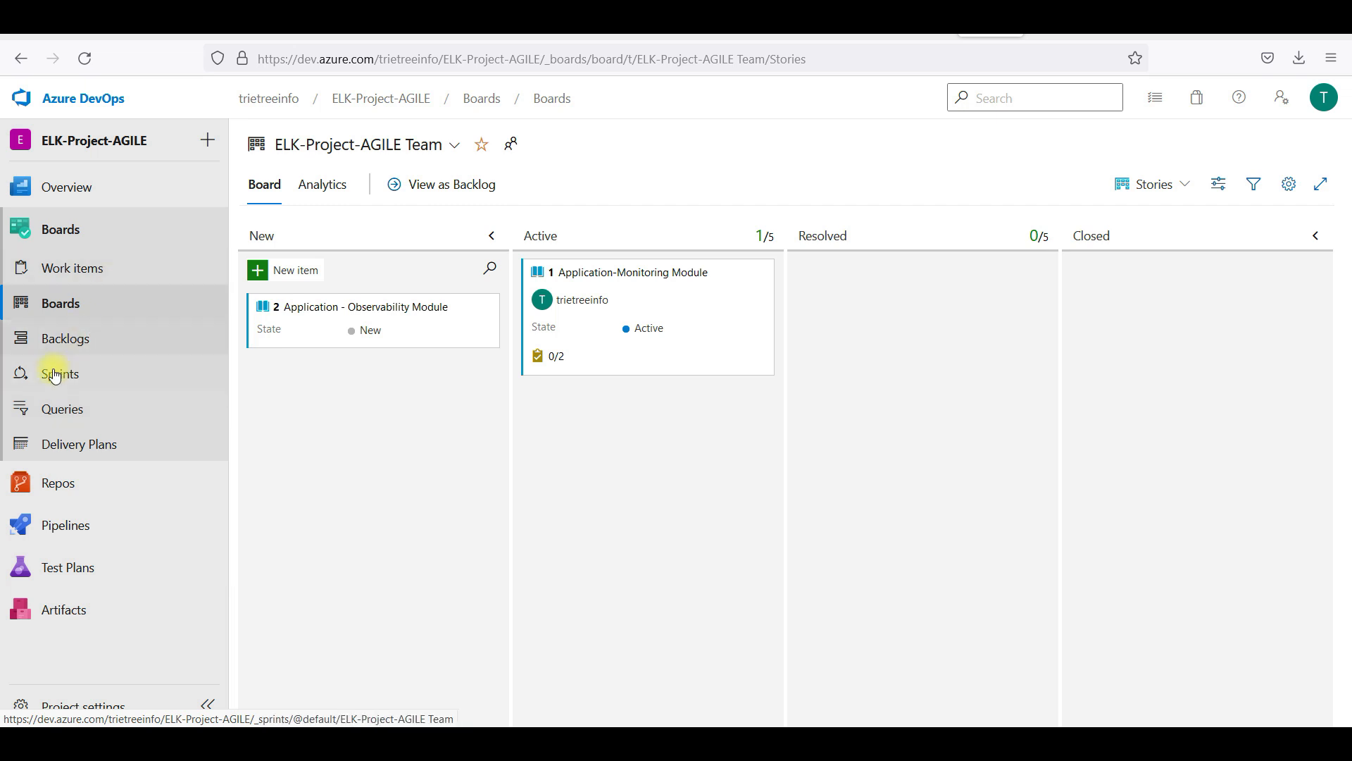
# On the Iteration 1 taskboard, drag Task2 from New to Active, then open Work items
pyautogui.click(81, 378)
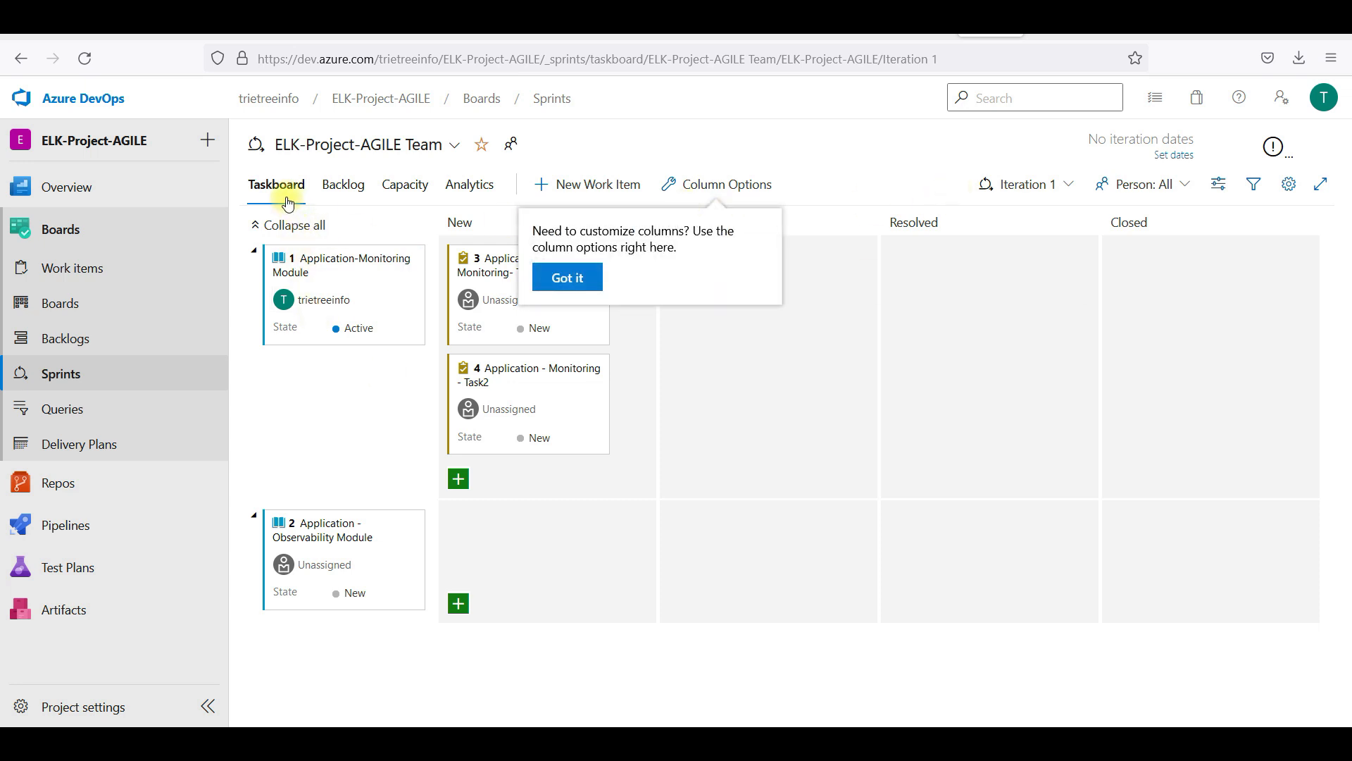
pyautogui.click(350, 407)
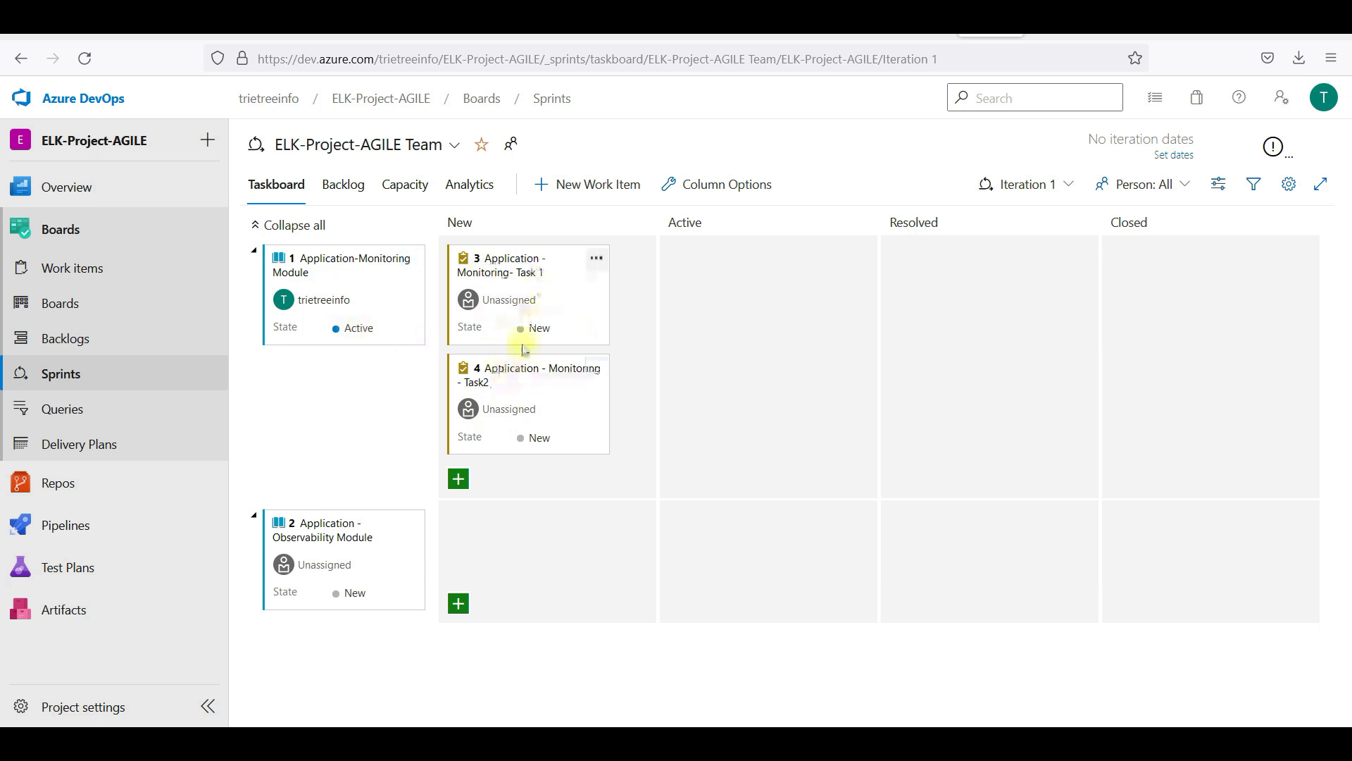
pyautogui.moveTo(518, 412); pyautogui.dragTo(792, 348)
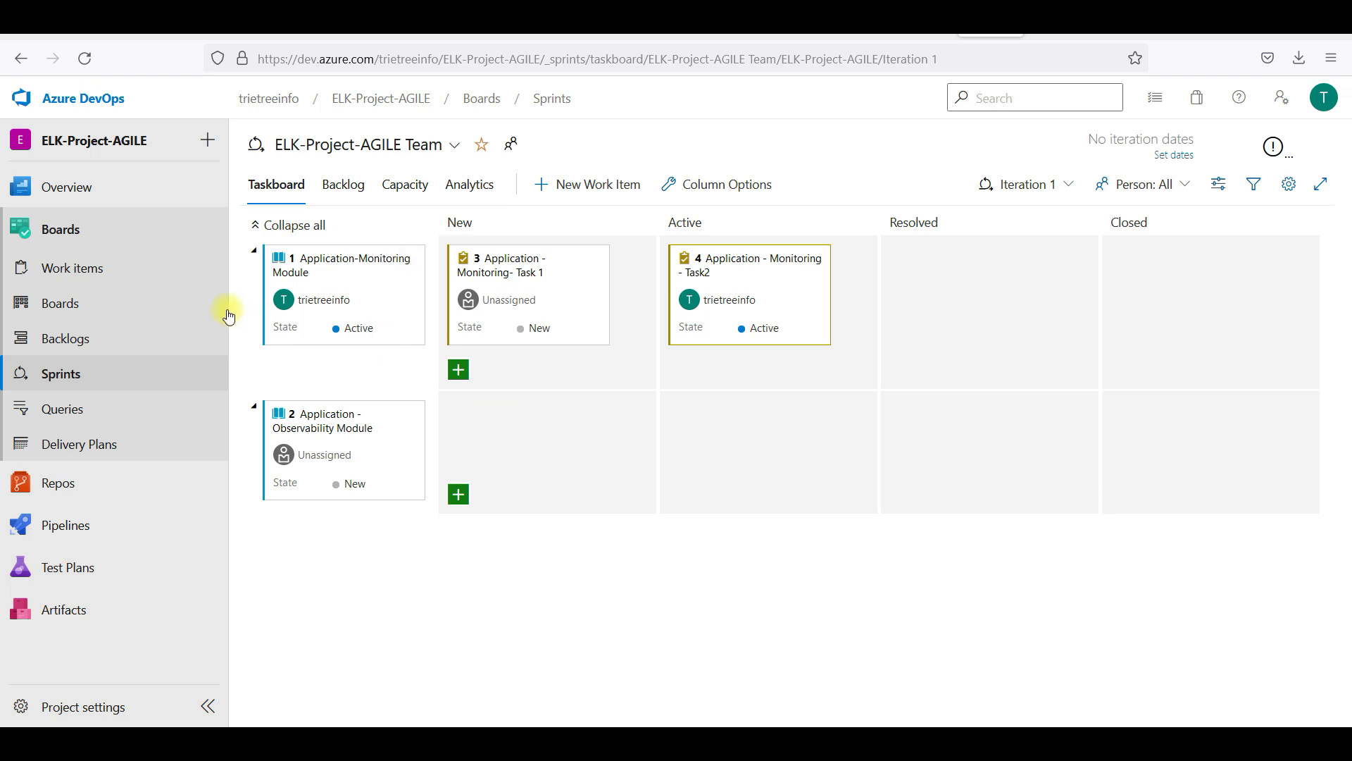
pyautogui.click(95, 275)
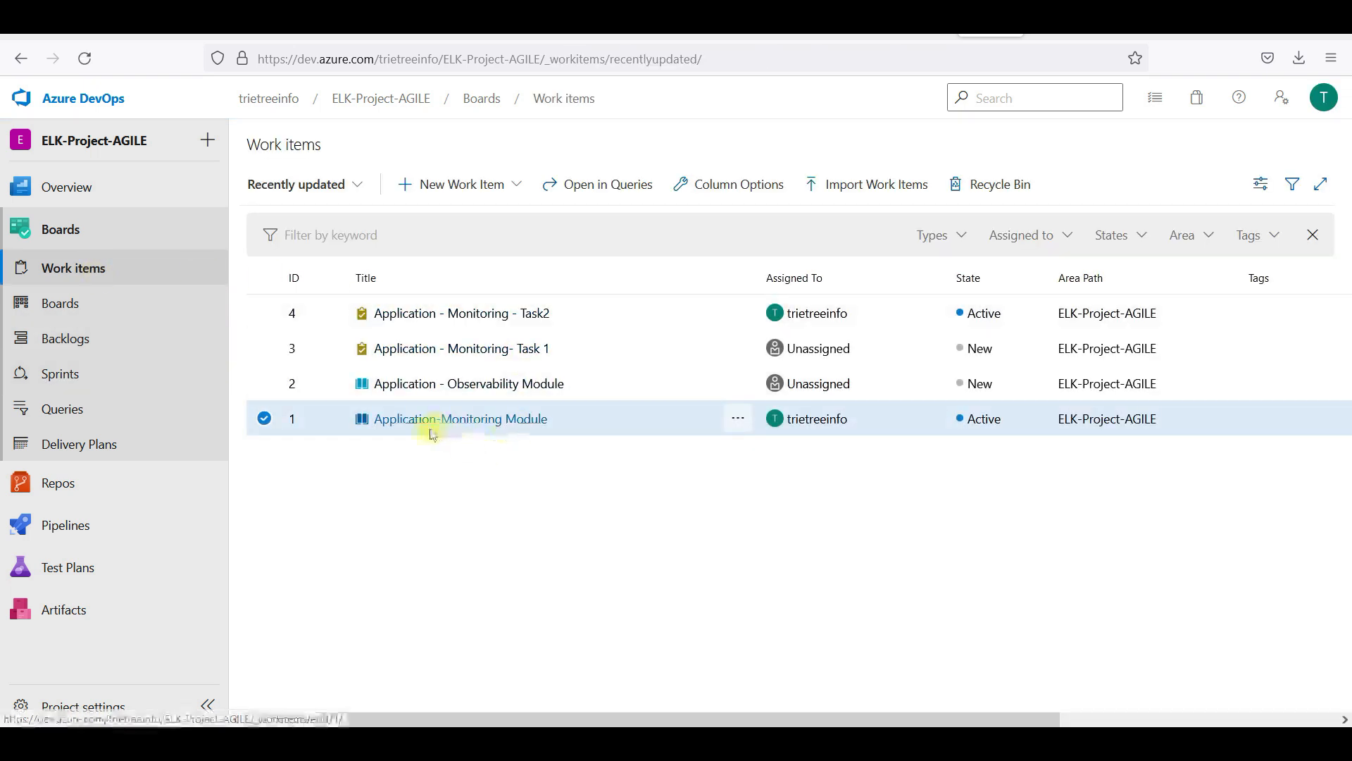
# Review the Application-Monitoring Module story, then switch the sprint taskboard to the empty Iteration 2
pyautogui.click(474, 420)
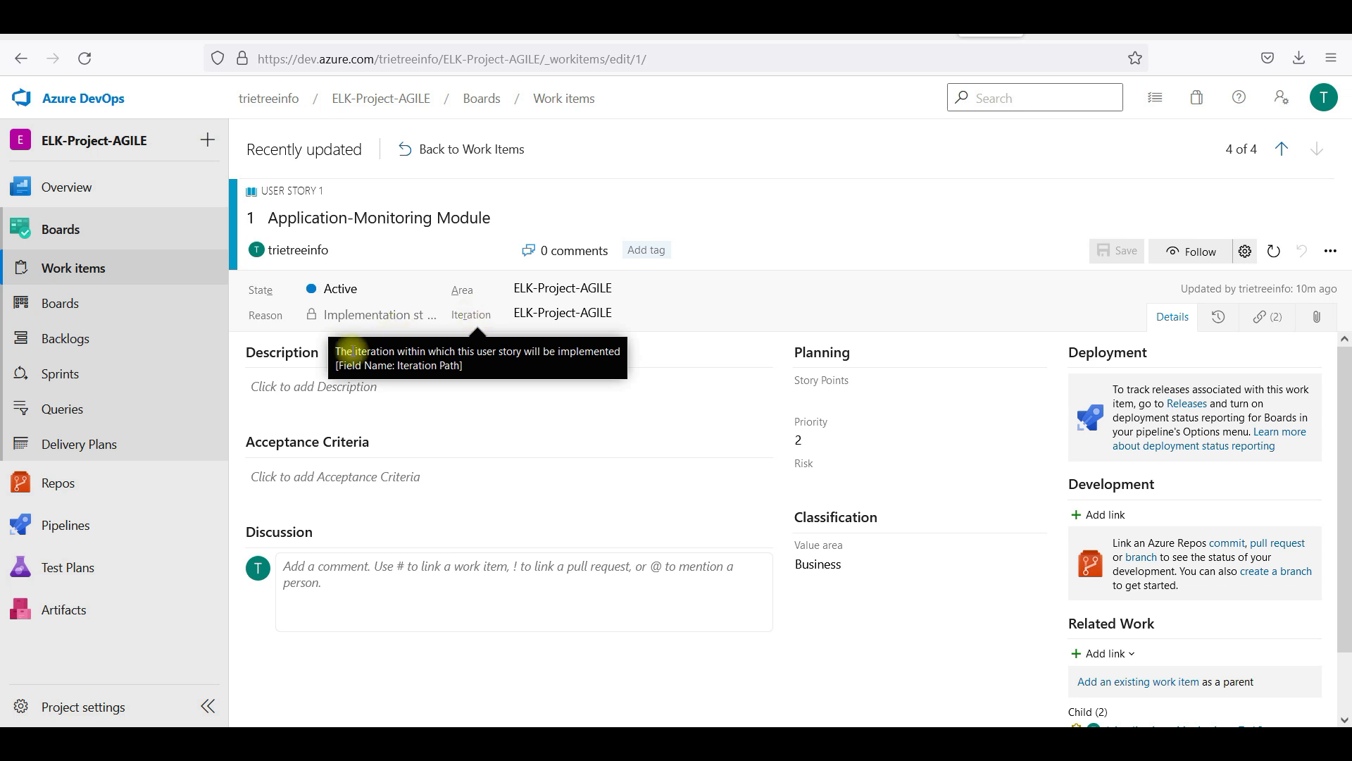
pyautogui.click(114, 386)
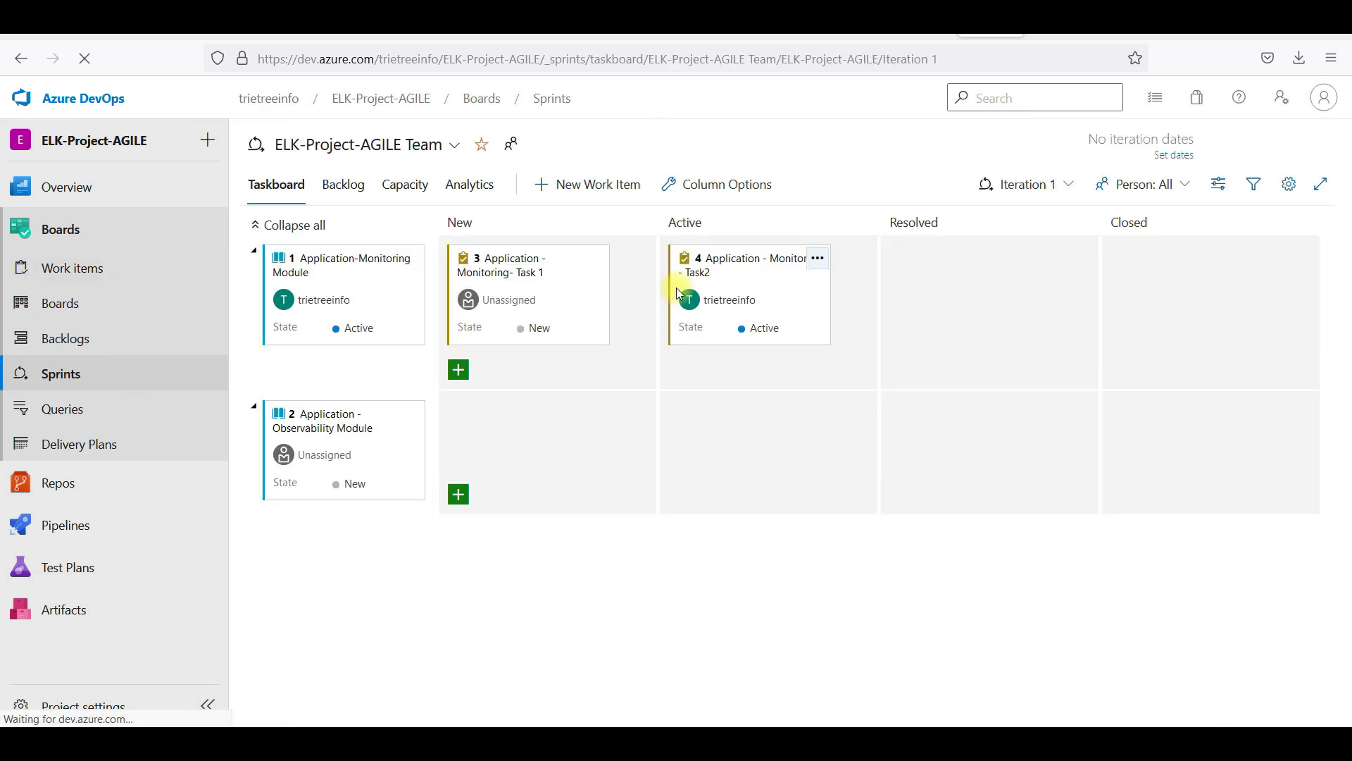
pyautogui.click(1018, 186)
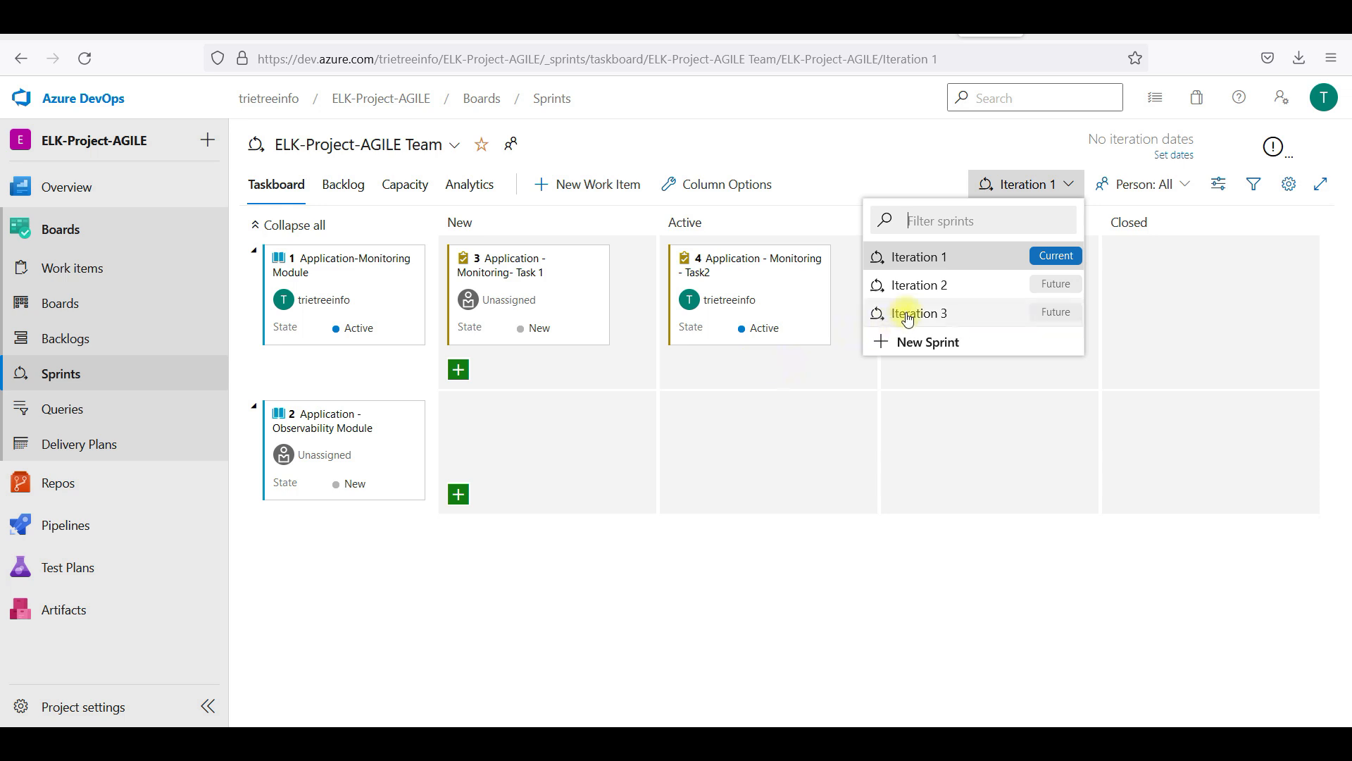
pyautogui.click(931, 286)
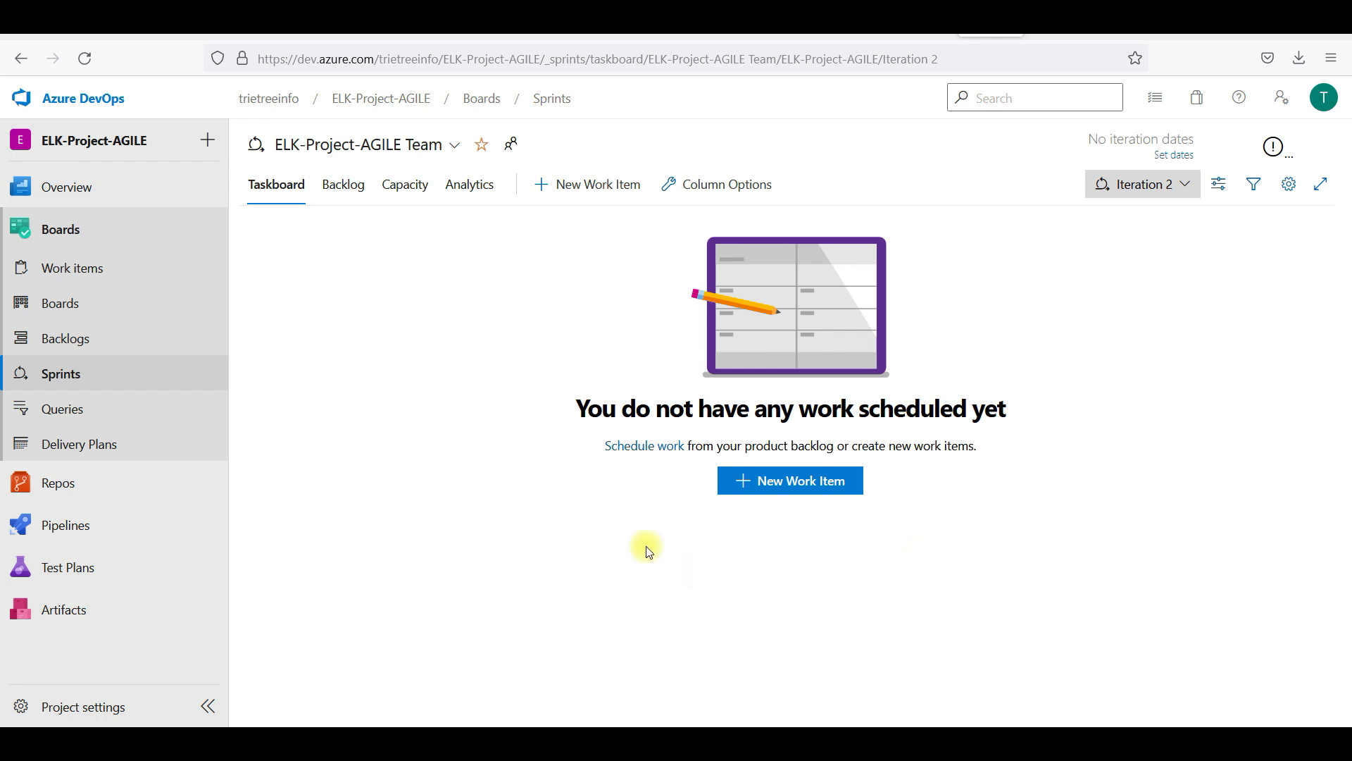
pyautogui.click(113, 307)
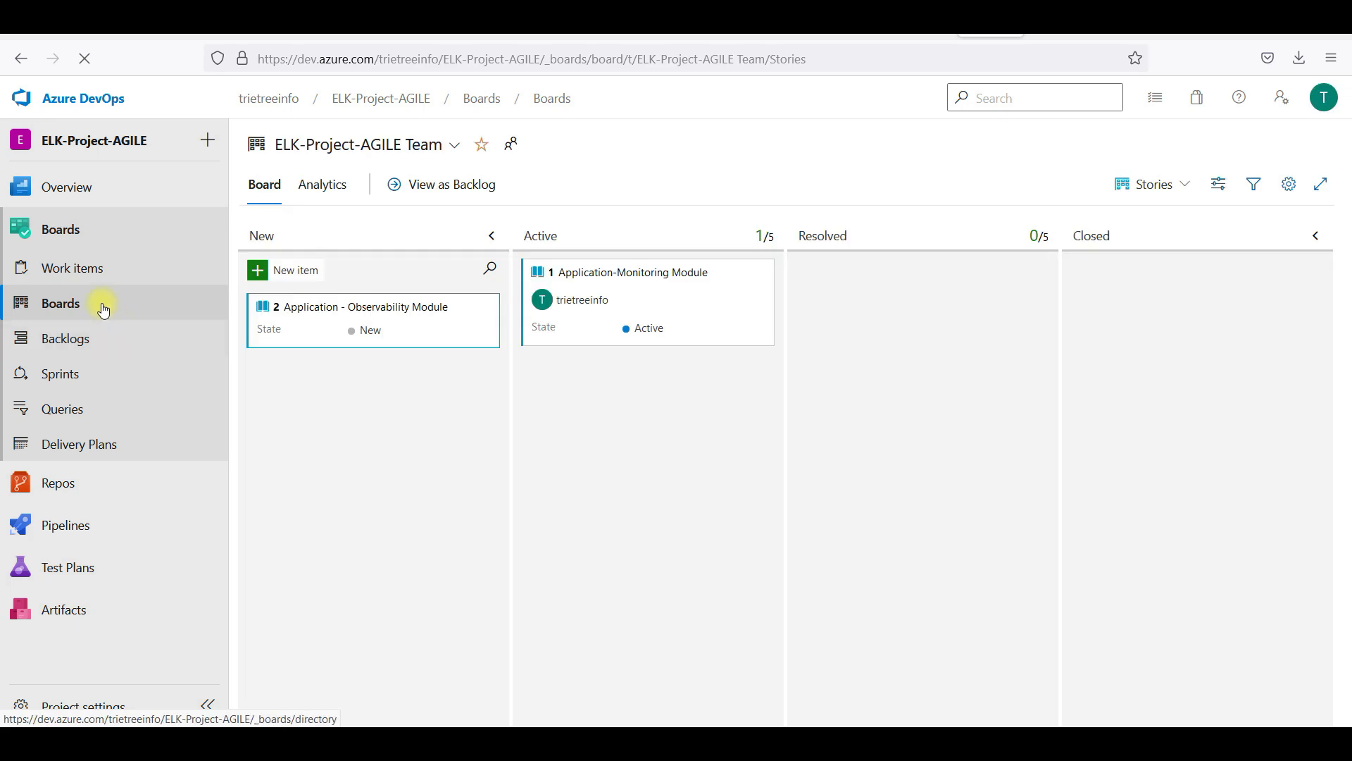
# Set the Application - Observability Module story's Iteration to ELK-Project-AGILE\Iteration 2 and save it
pyautogui.click(96, 277)
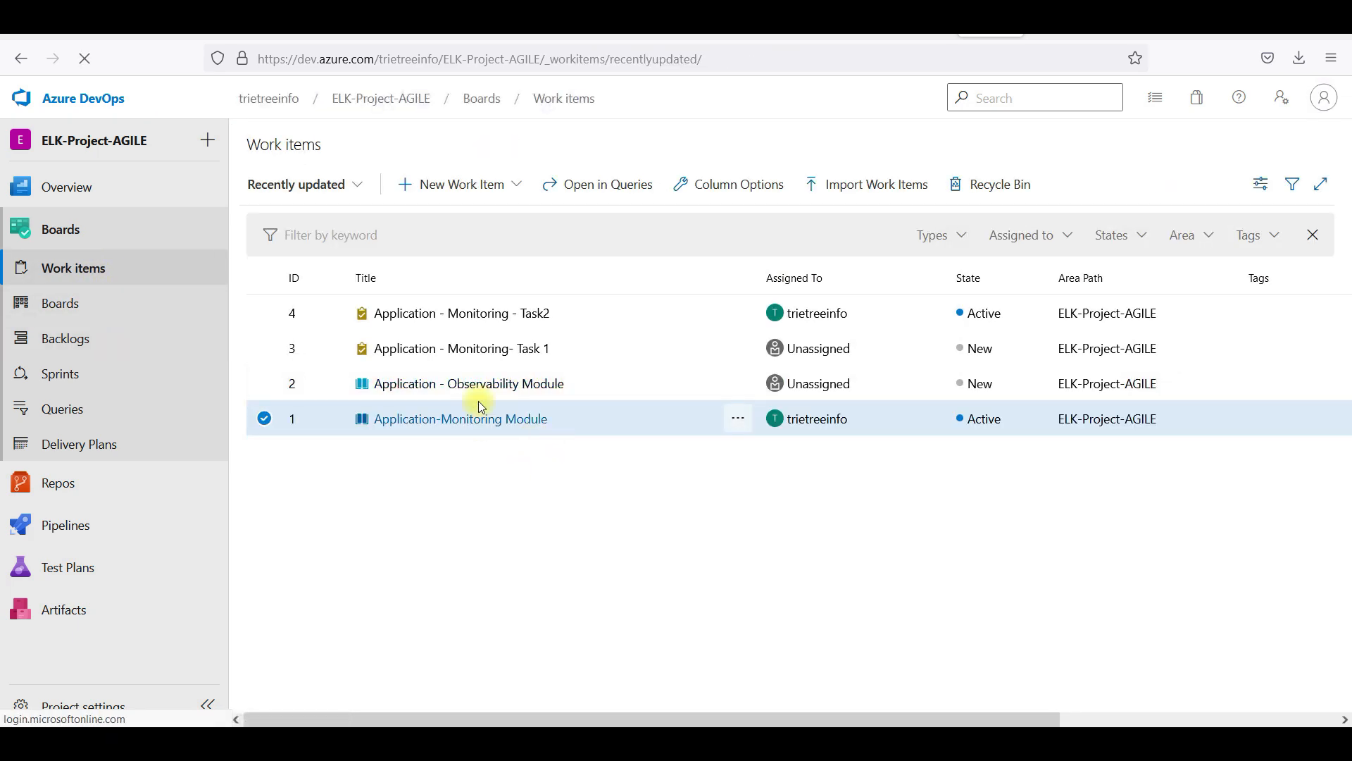
pyautogui.click(482, 393)
pyautogui.click(482, 389)
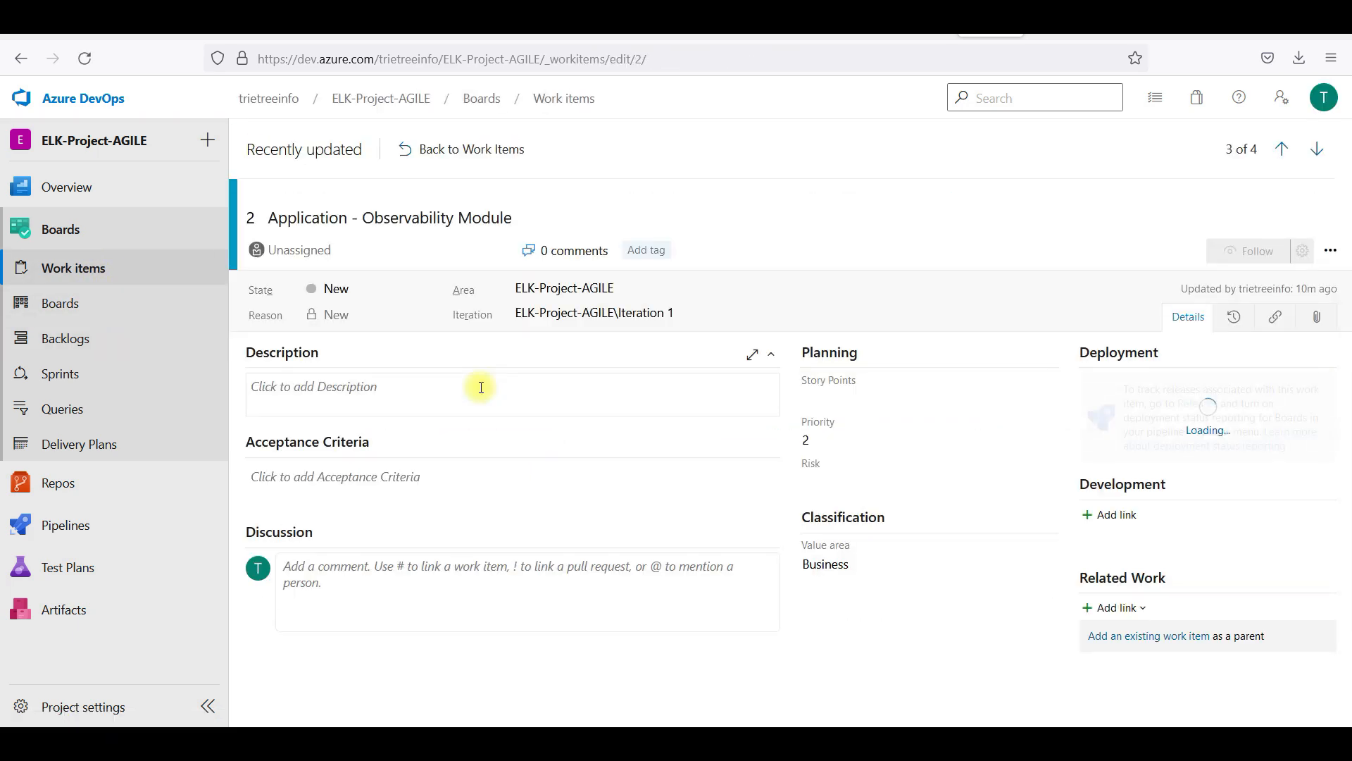
pyautogui.click(626, 312)
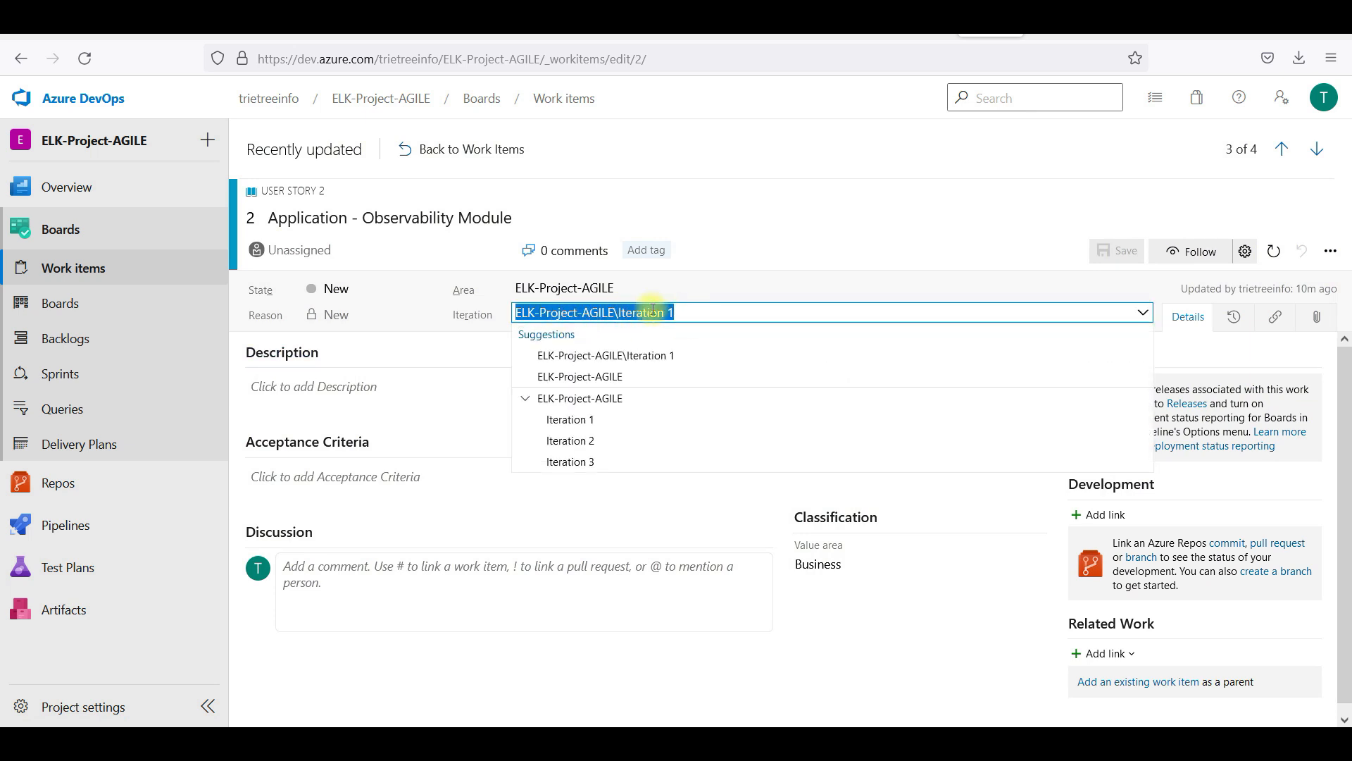
pyautogui.click(603, 434)
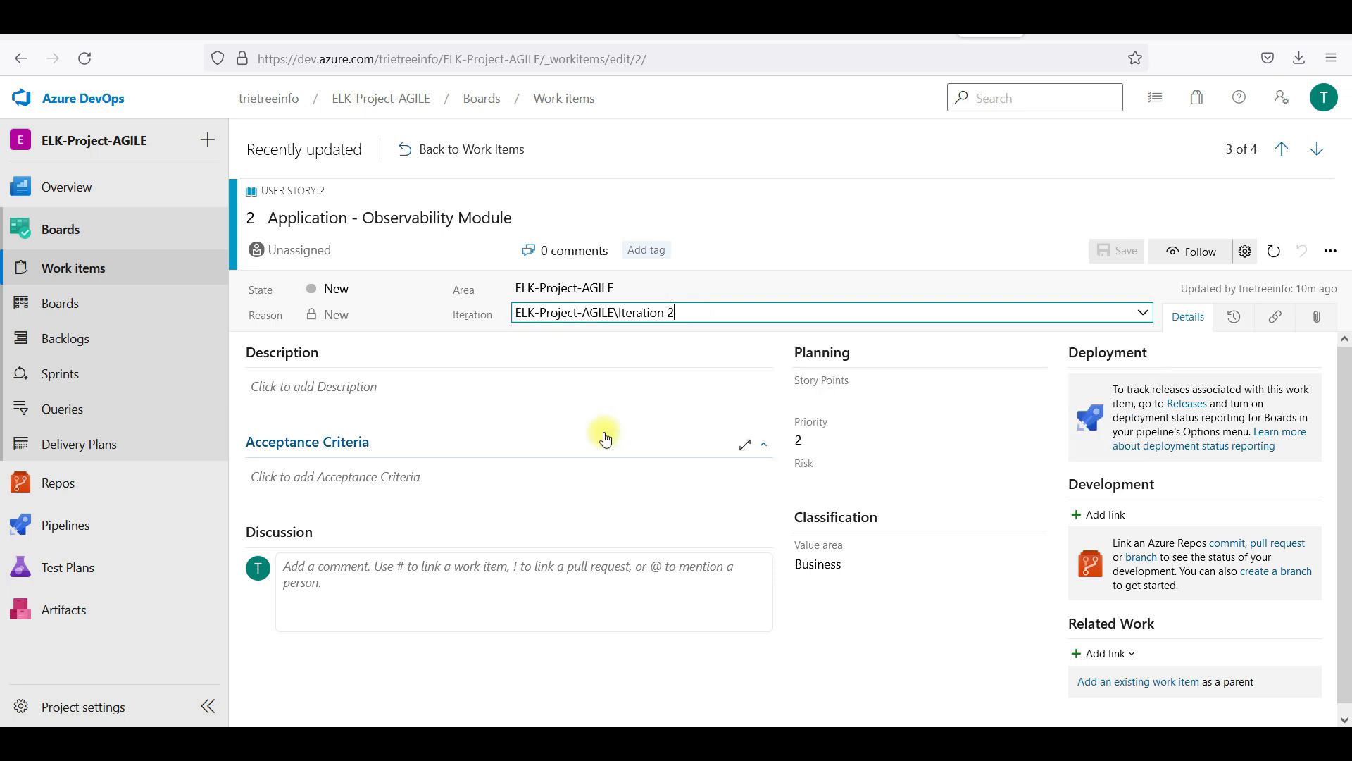
pyautogui.click(1114, 252)
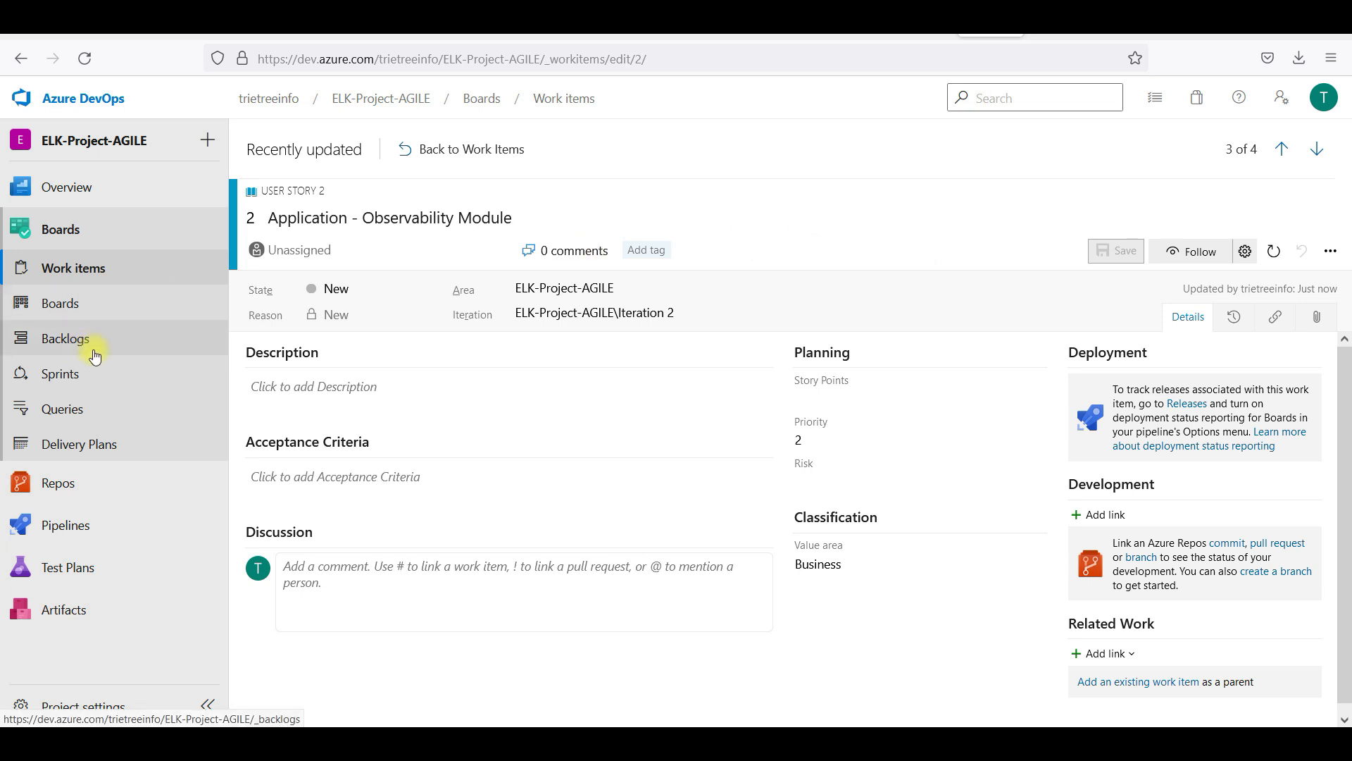
pyautogui.click(62, 374)
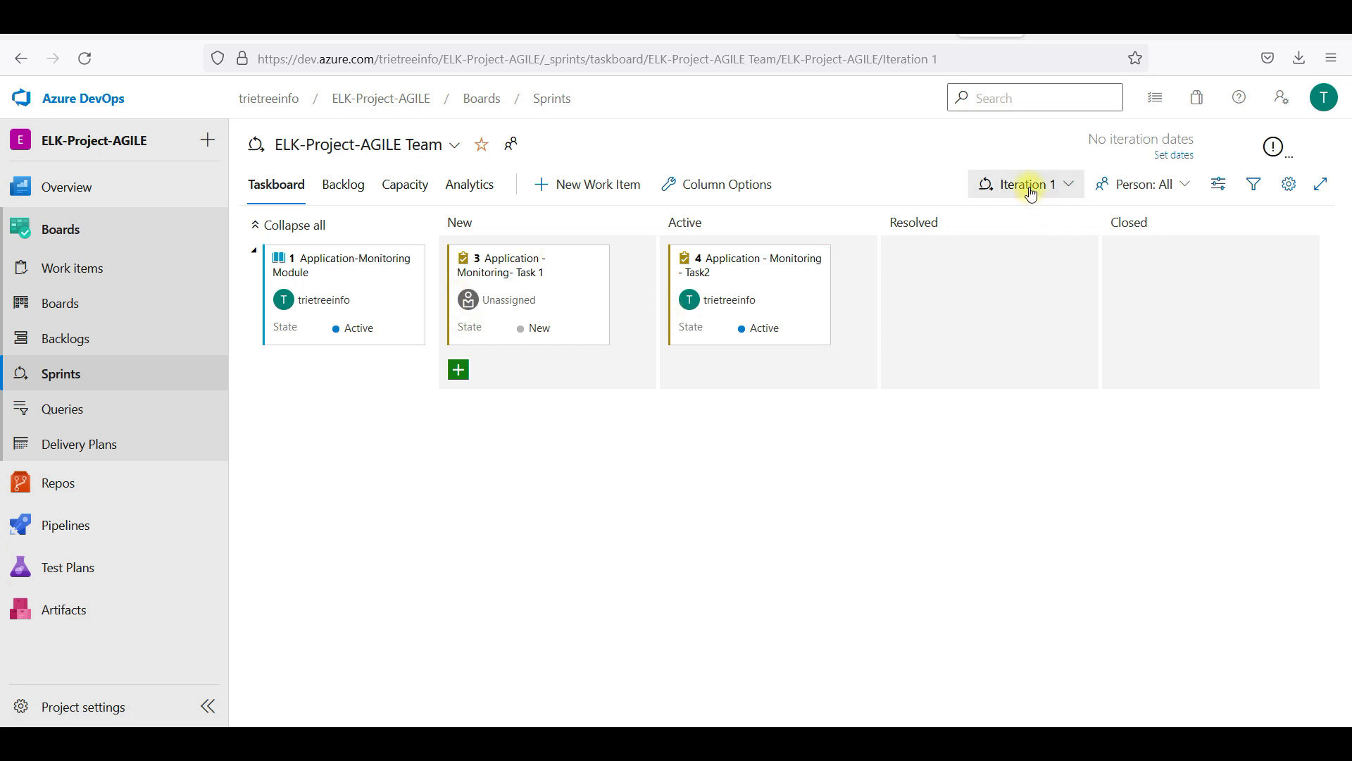
# Switch the taskboard to Iteration 2, and dismiss the New Sprint form without creating a sprint
pyautogui.click(1027, 185)
pyautogui.click(1001, 294)
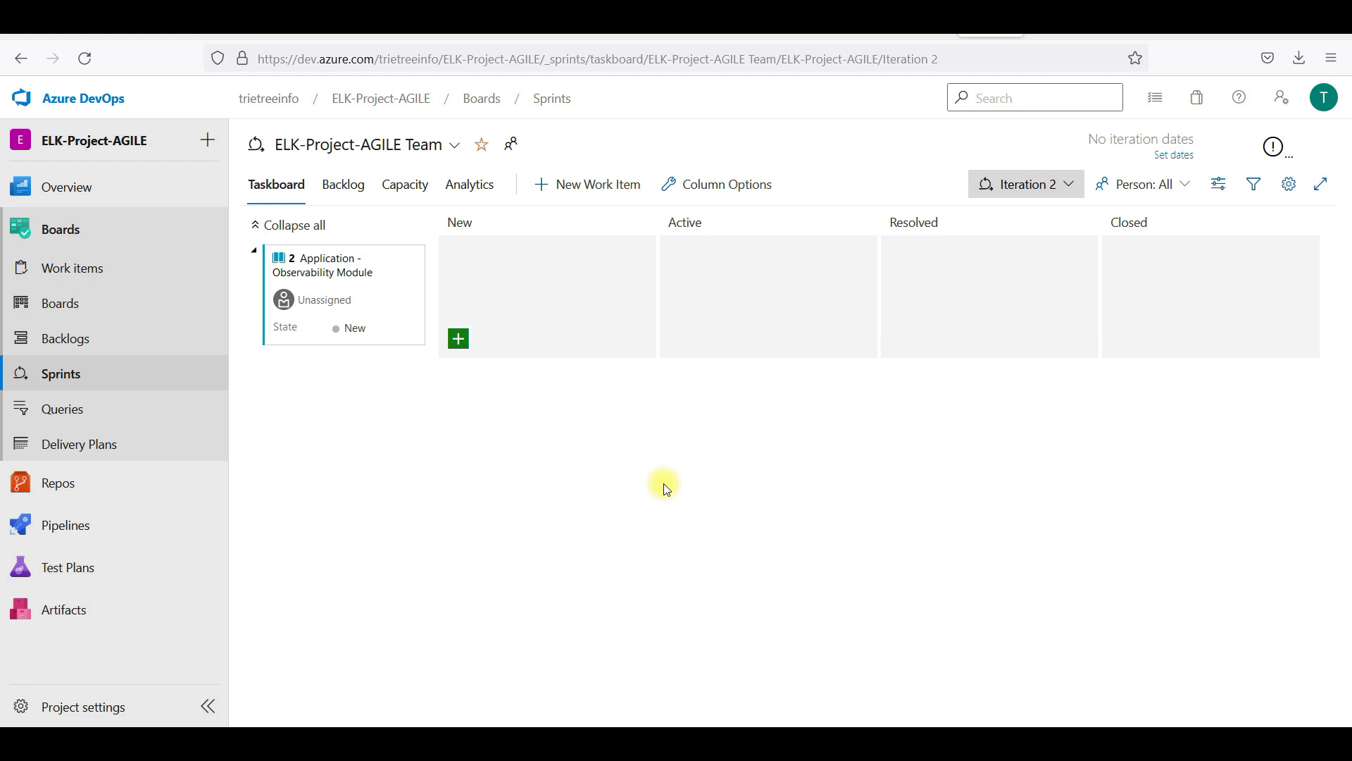
pyautogui.click(1054, 183)
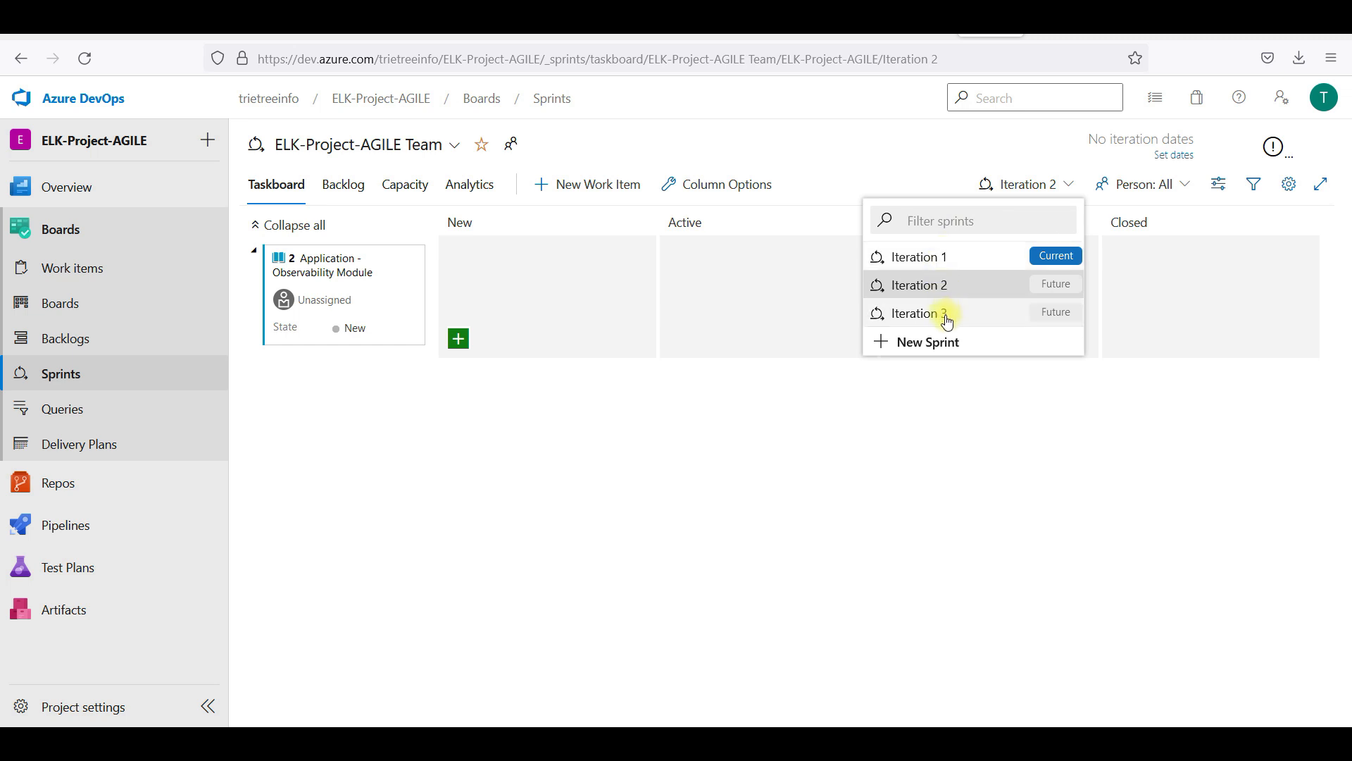
pyautogui.click(918, 343)
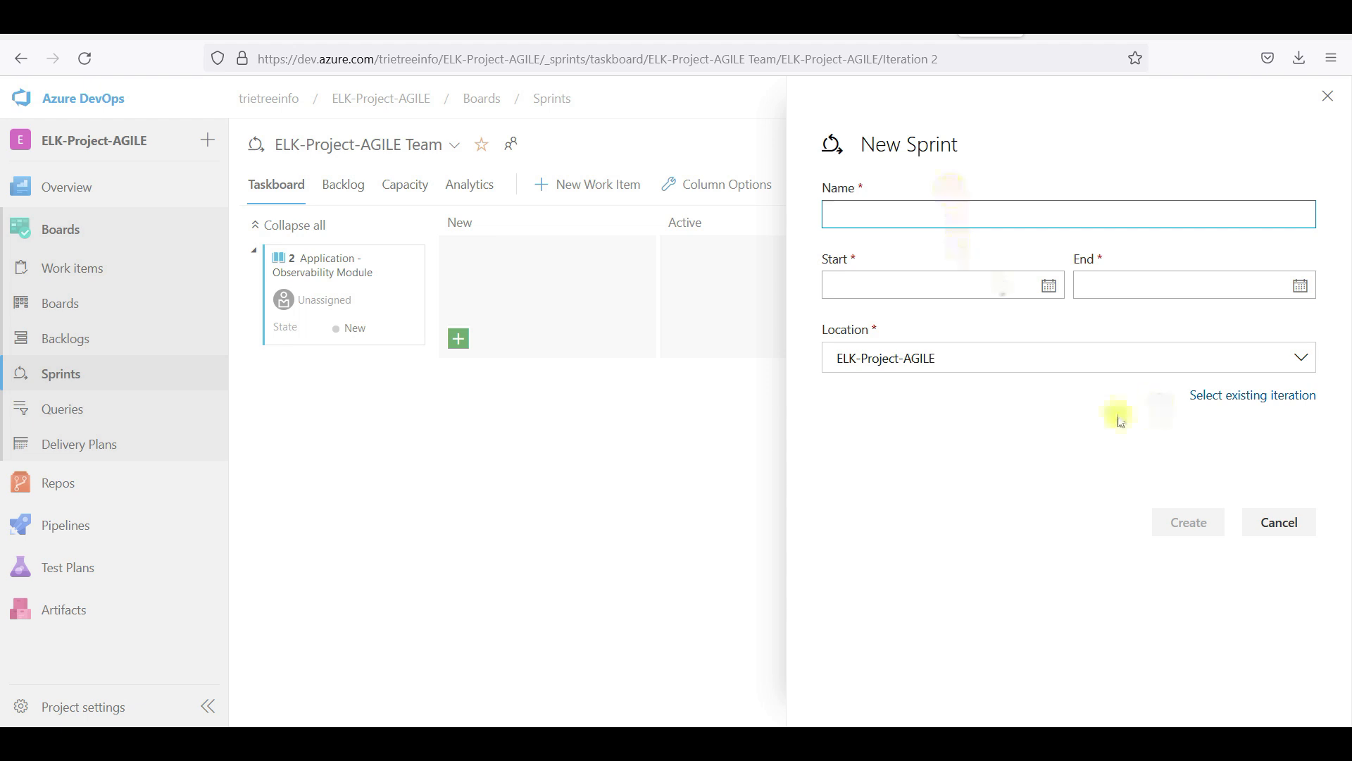
pyautogui.click(1326, 98)
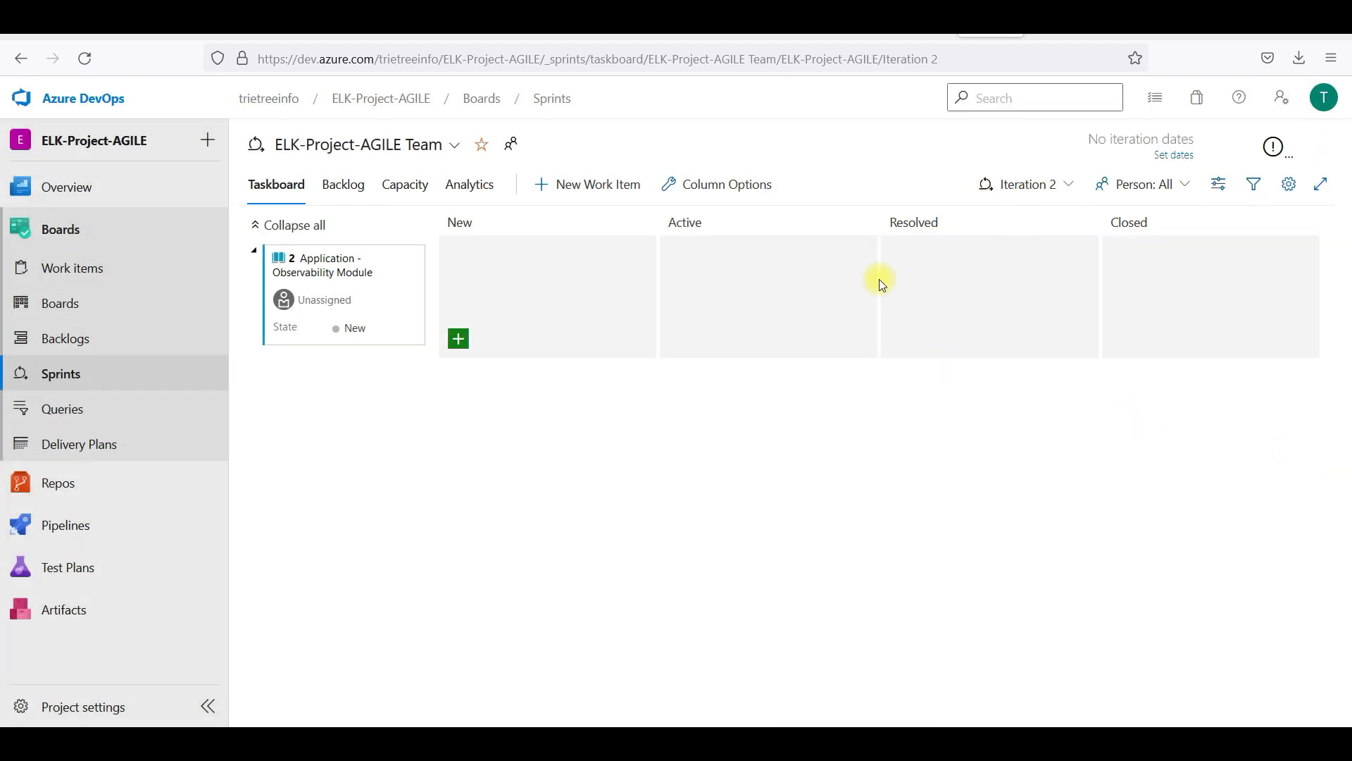
pyautogui.click(1054, 187)
pyautogui.click(810, 373)
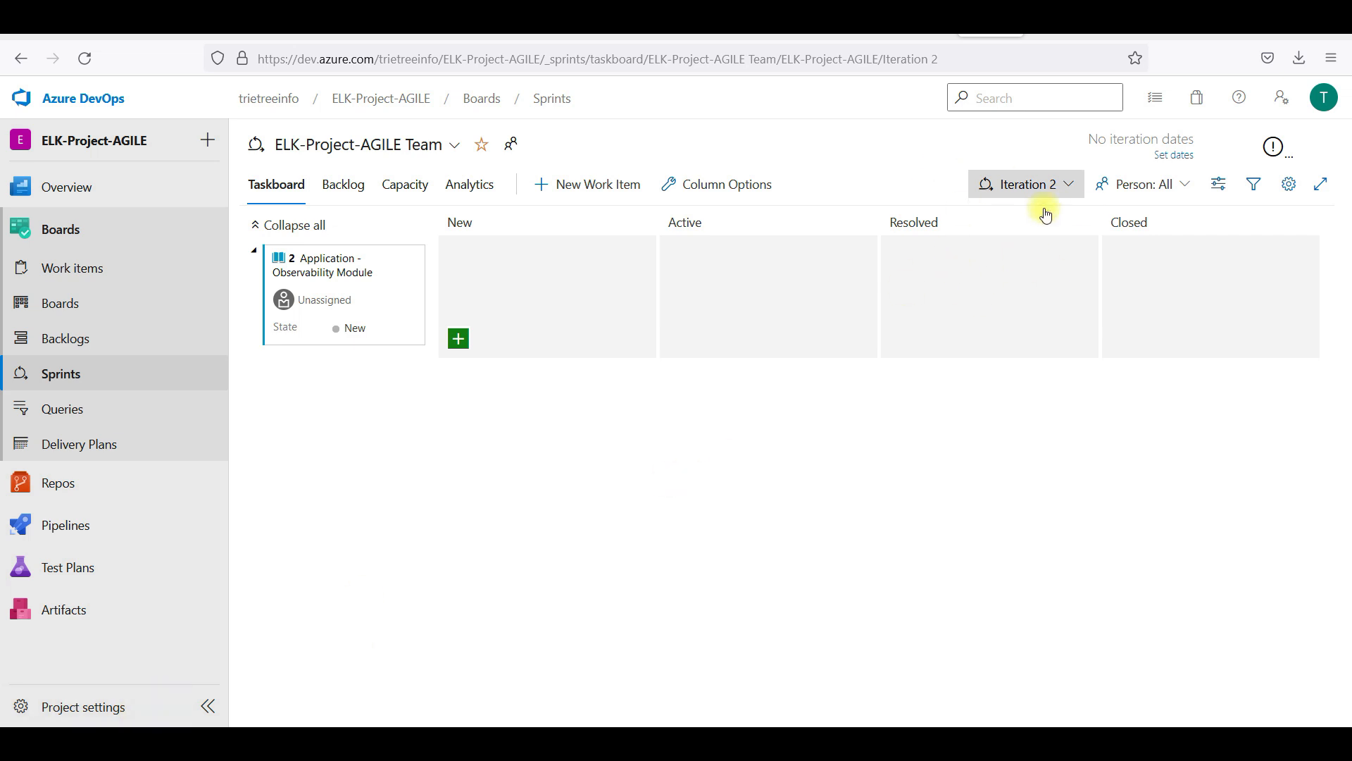
# Begin renaming Iteration 1 to 'Week' in project iteration settings, discard the change, and go to the organization's projects
pyautogui.click(97, 708)
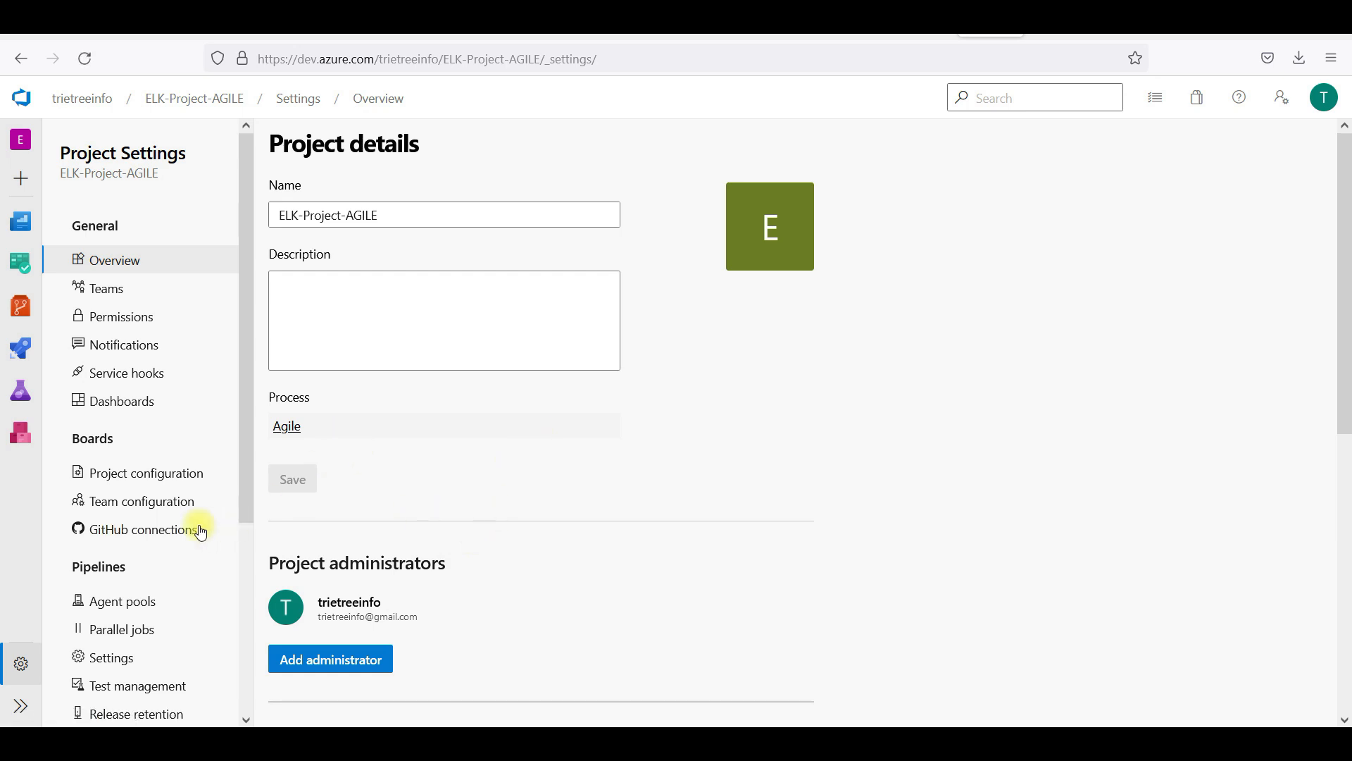
pyautogui.click(170, 478)
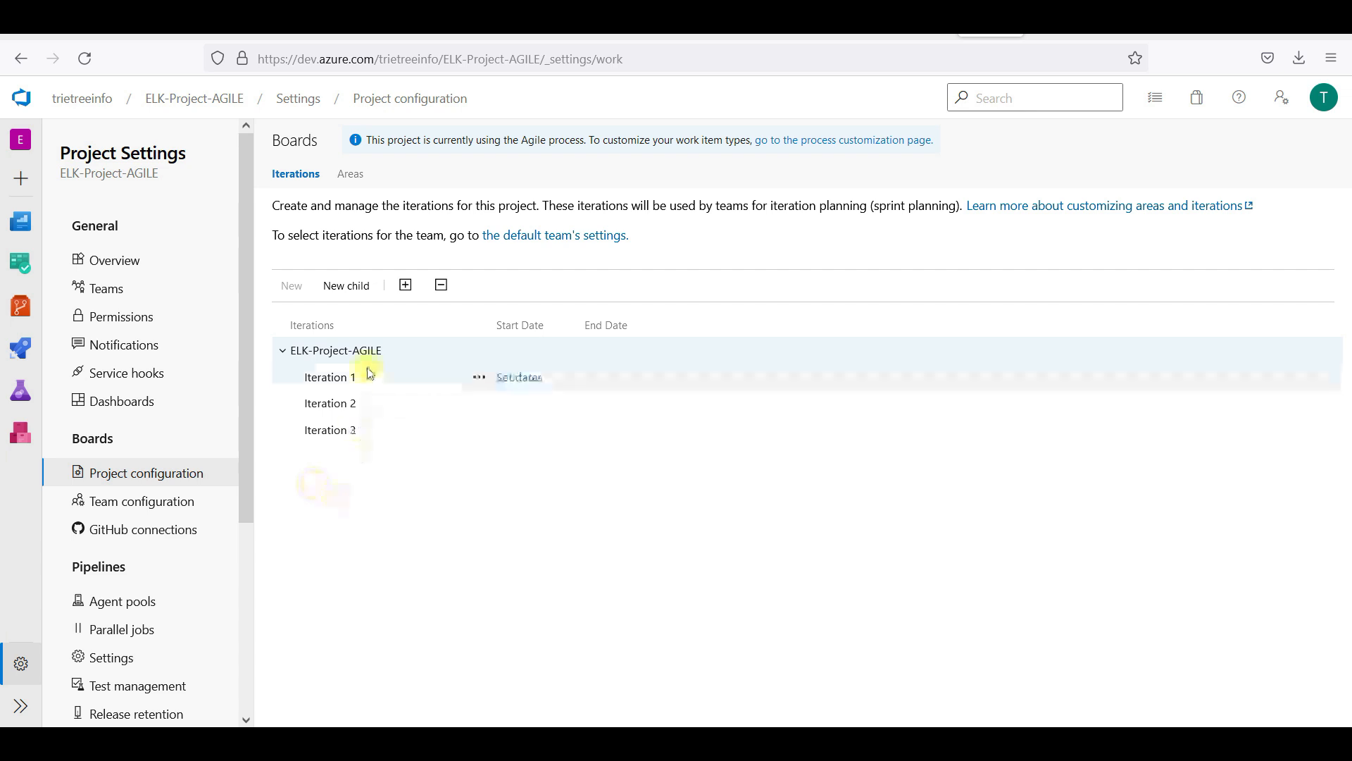
pyautogui.click(482, 379)
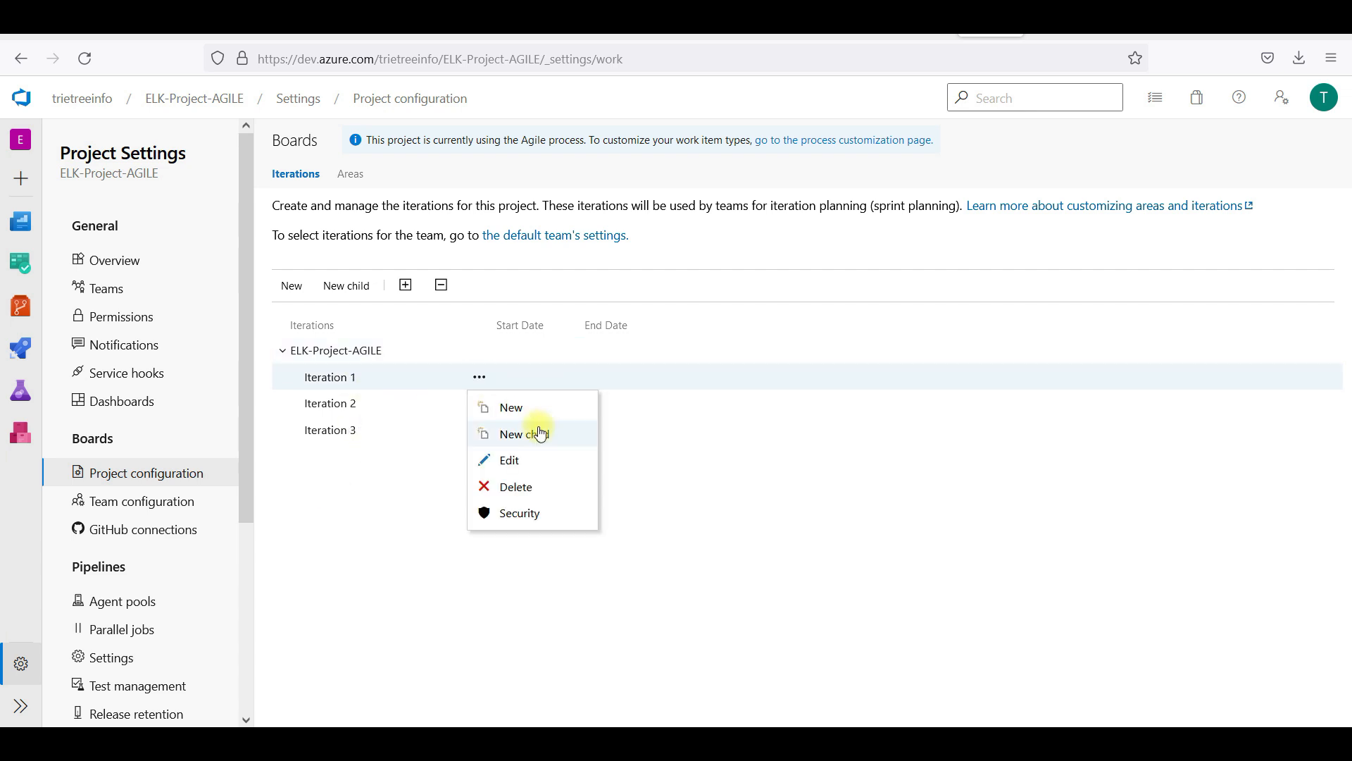
pyautogui.click(552, 464)
pyautogui.write('Week1')
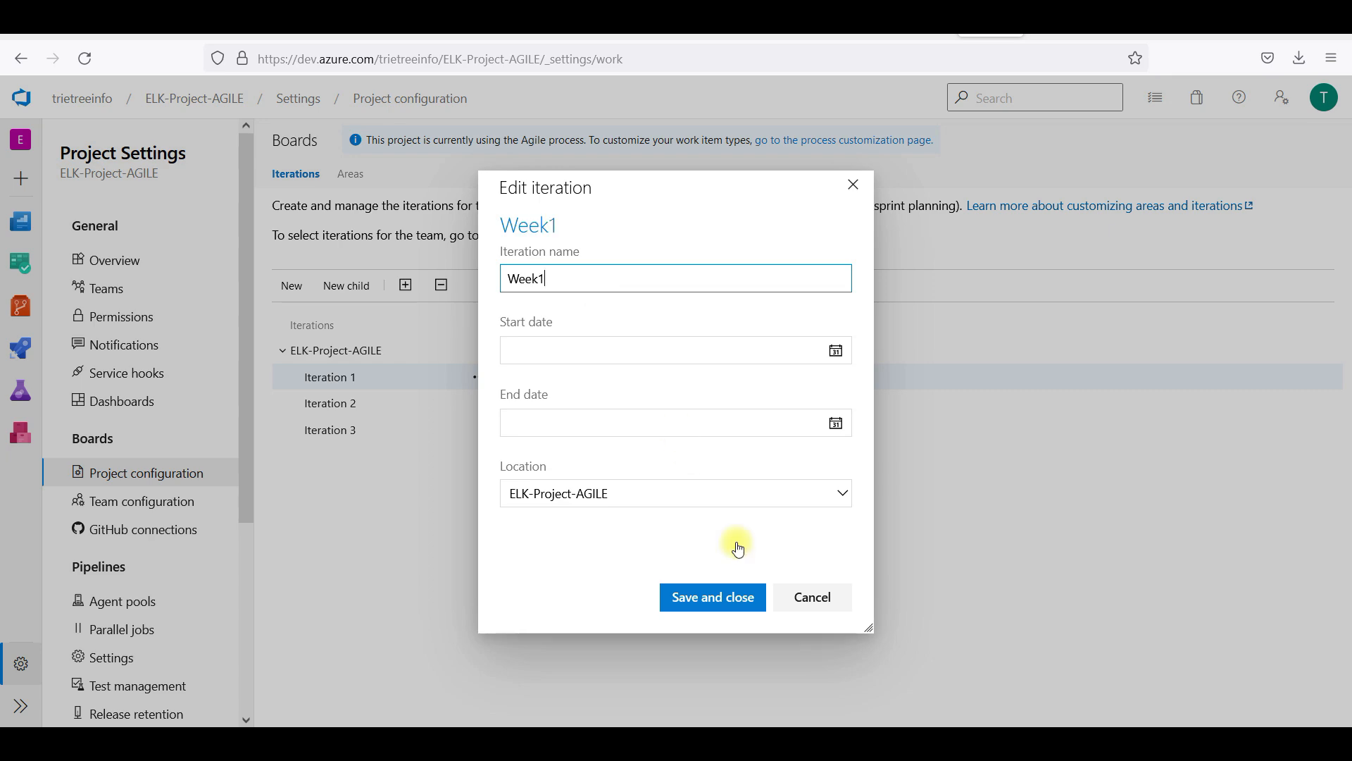
pyautogui.click(815, 600)
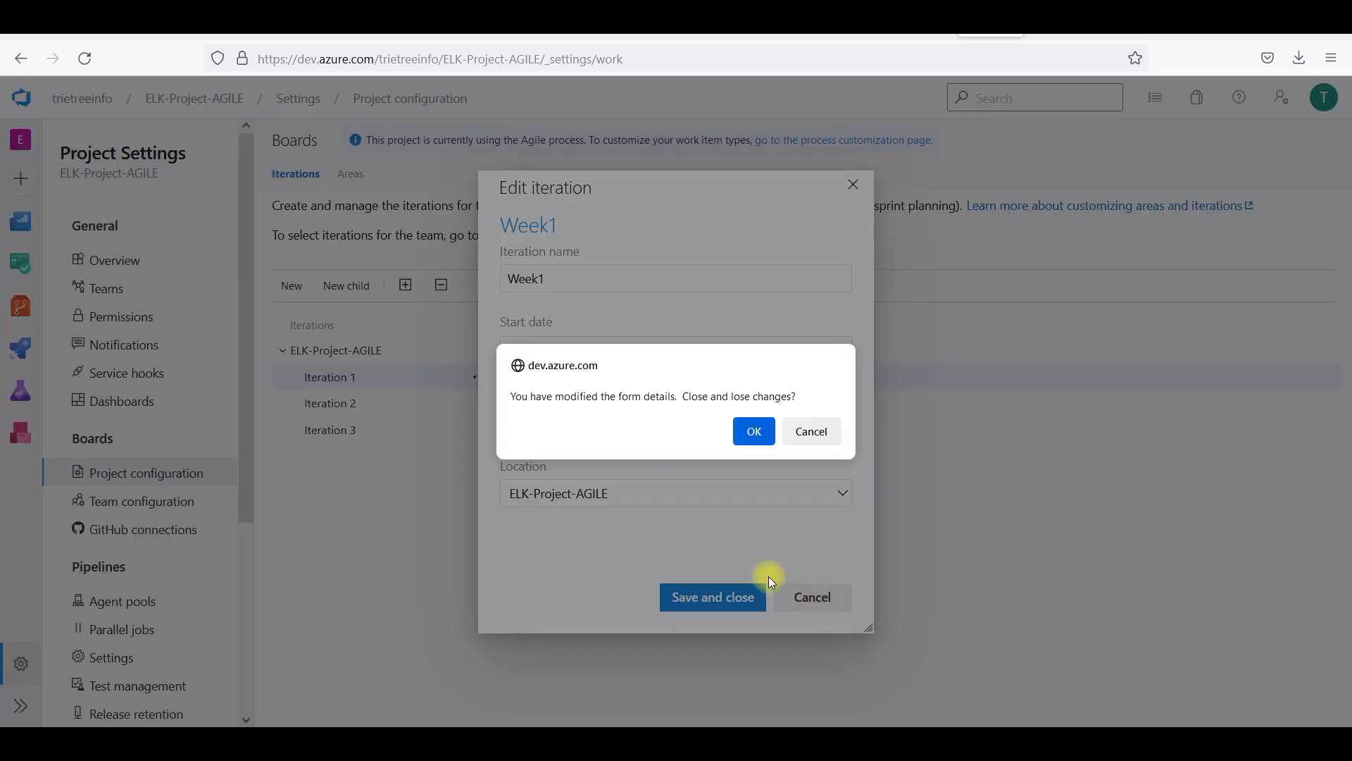
pyautogui.click(753, 431)
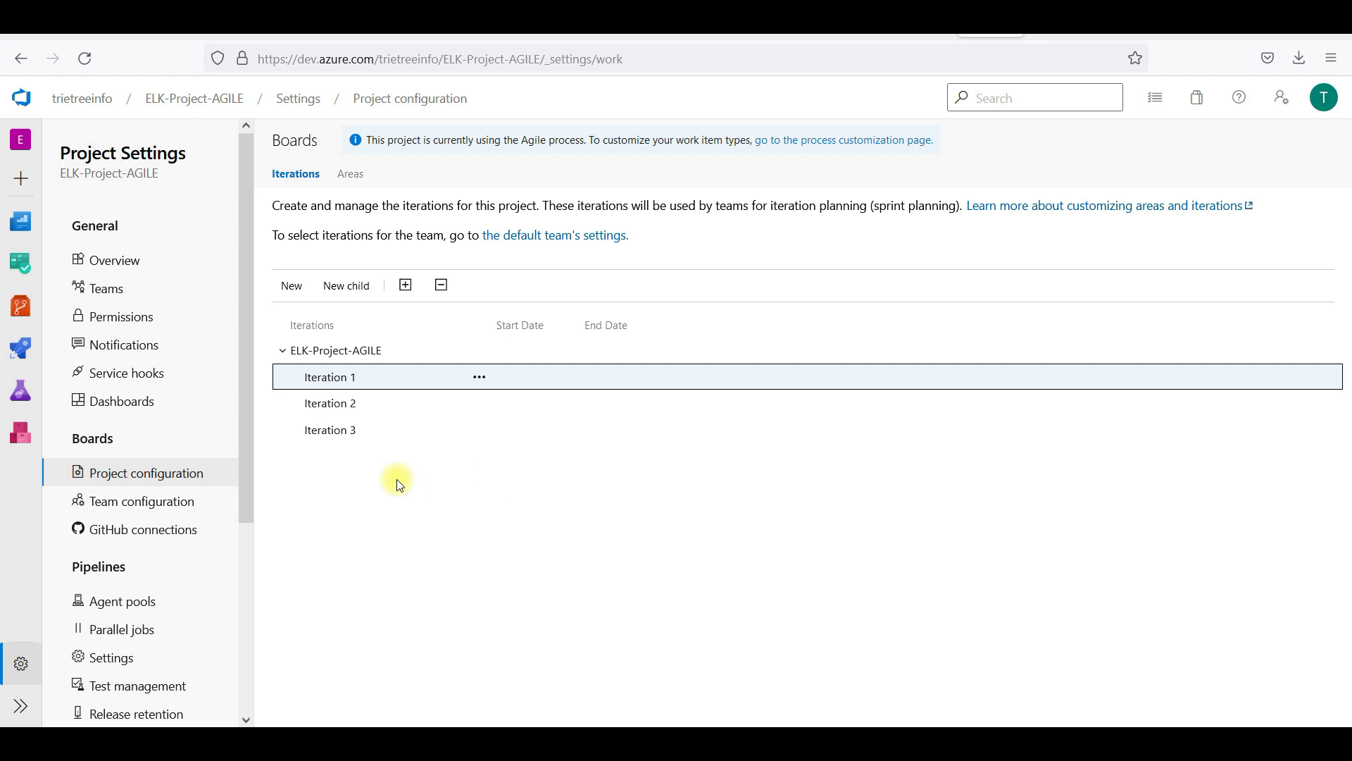
pyautogui.click(125, 261)
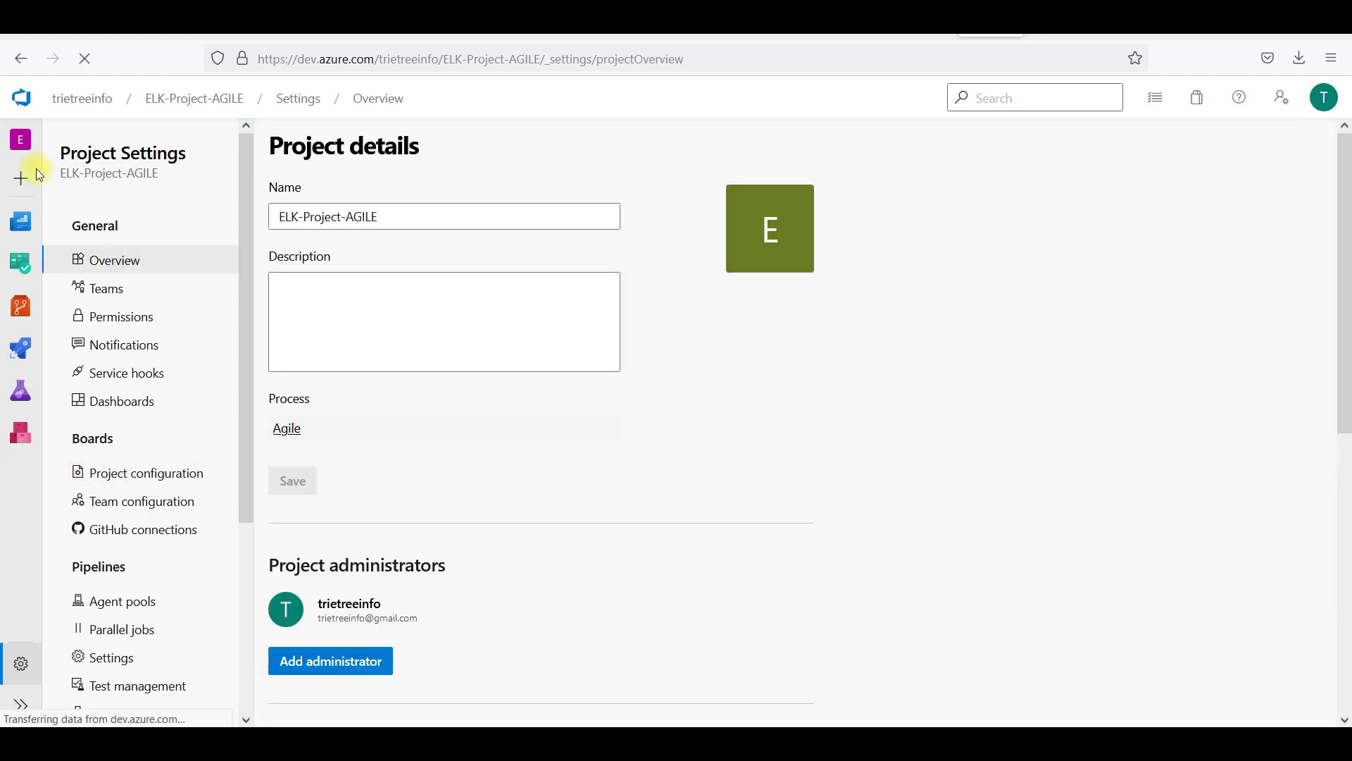
pyautogui.click(84, 99)
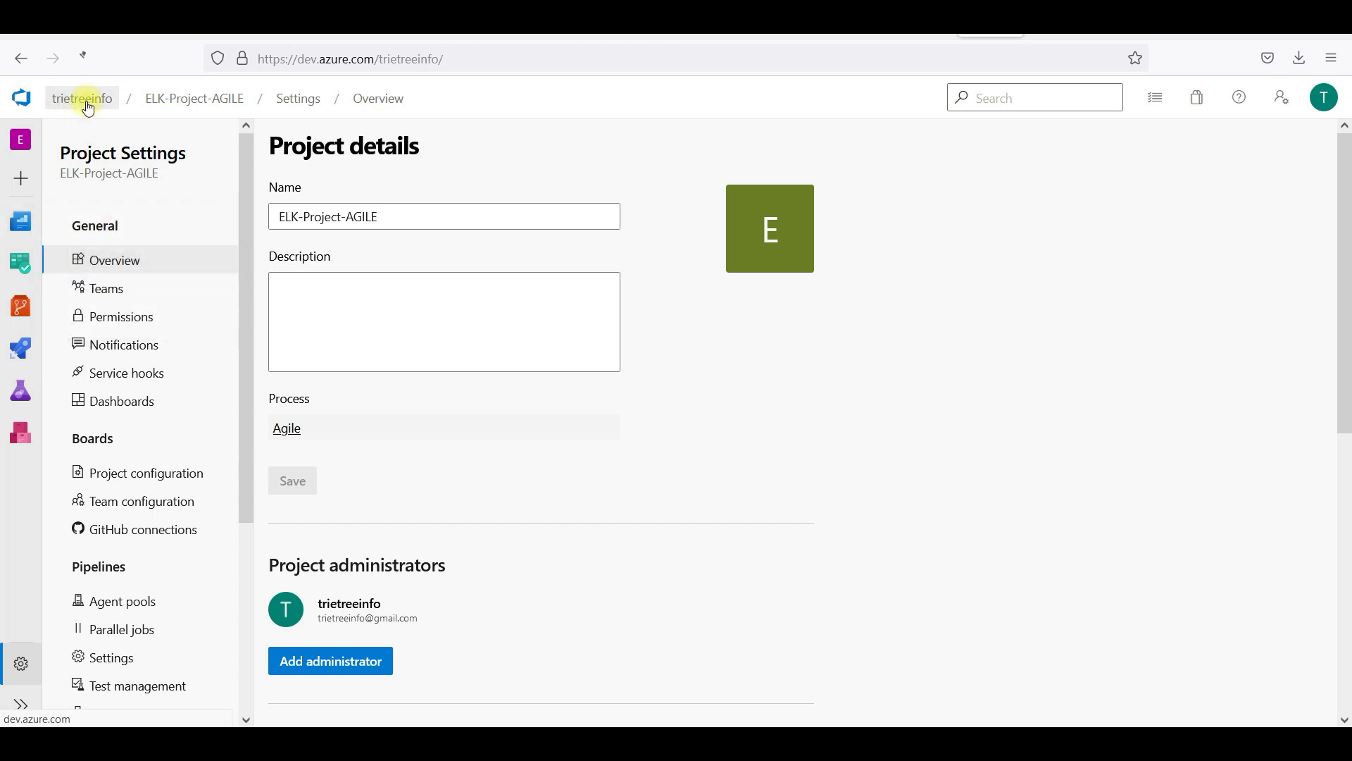
# Open ELK-Project-AGILE's Boards > Work items list, then move to the Slack #general tab
pyautogui.click(439, 293)
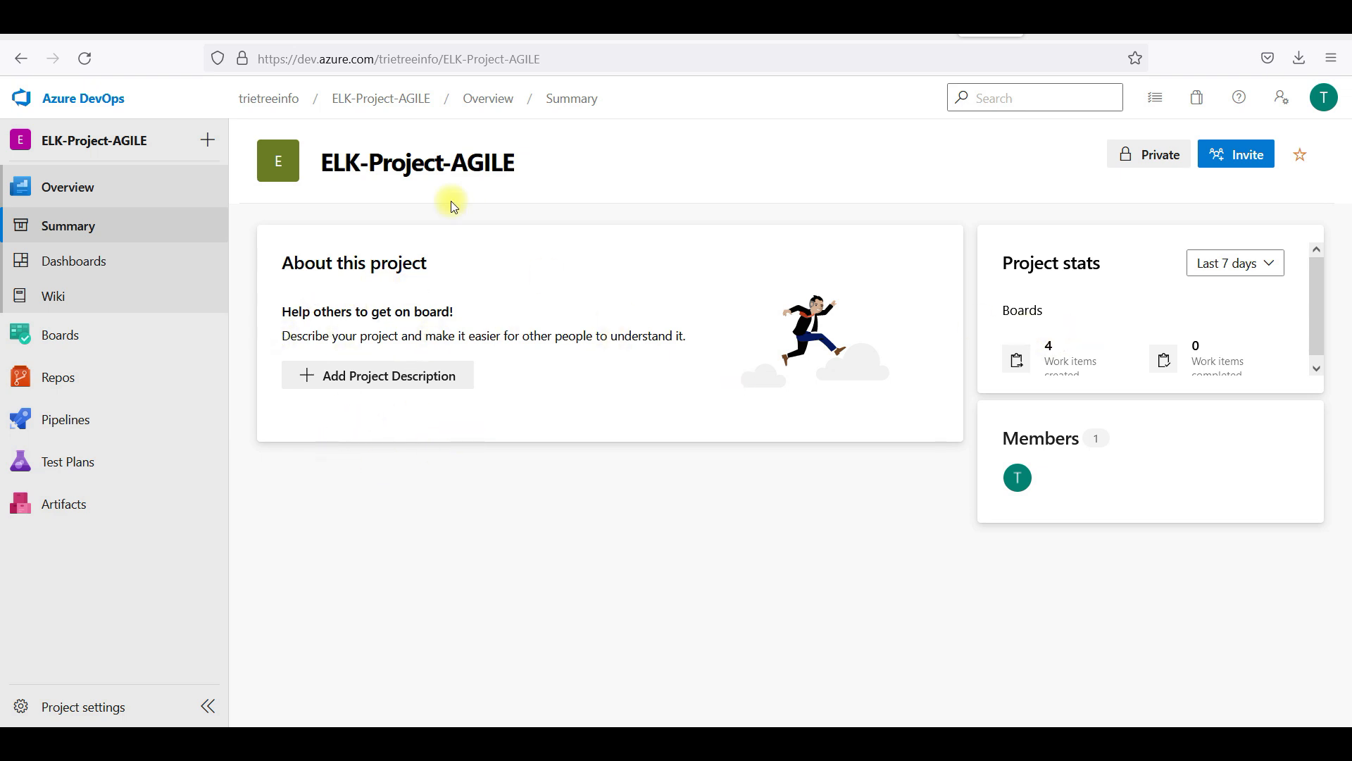
pyautogui.click(77, 347)
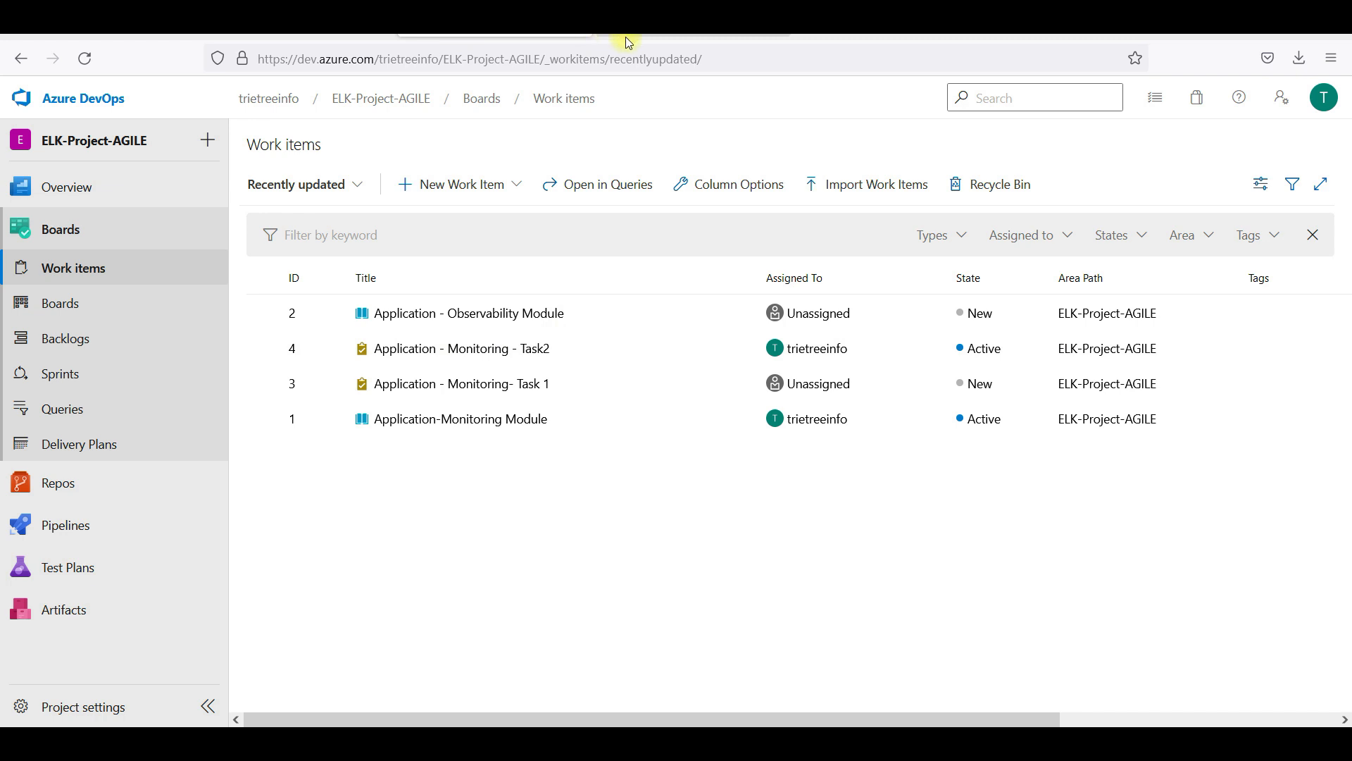
pyautogui.click(660, 39)
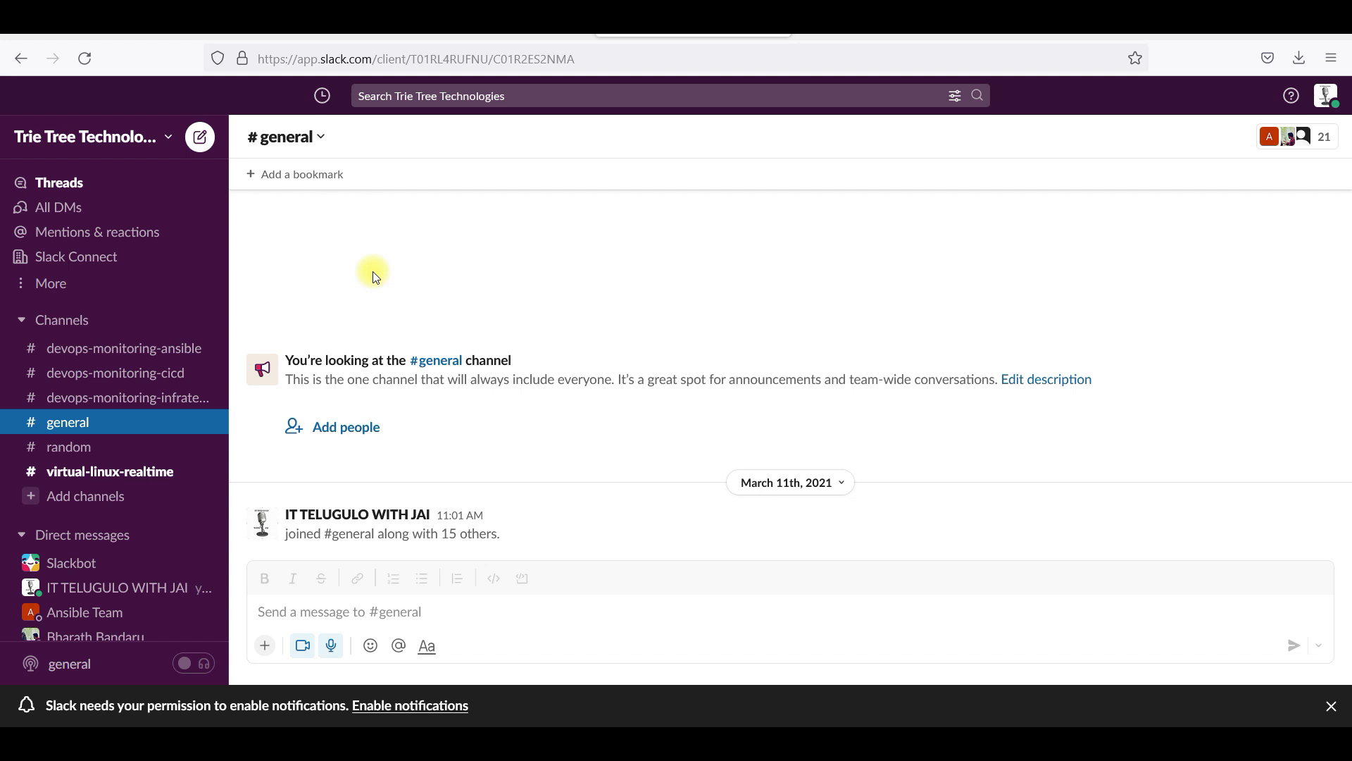
# Reach the workspace's Installed Apps page through Settings & administration > Manage apps
pyautogui.click(161, 144)
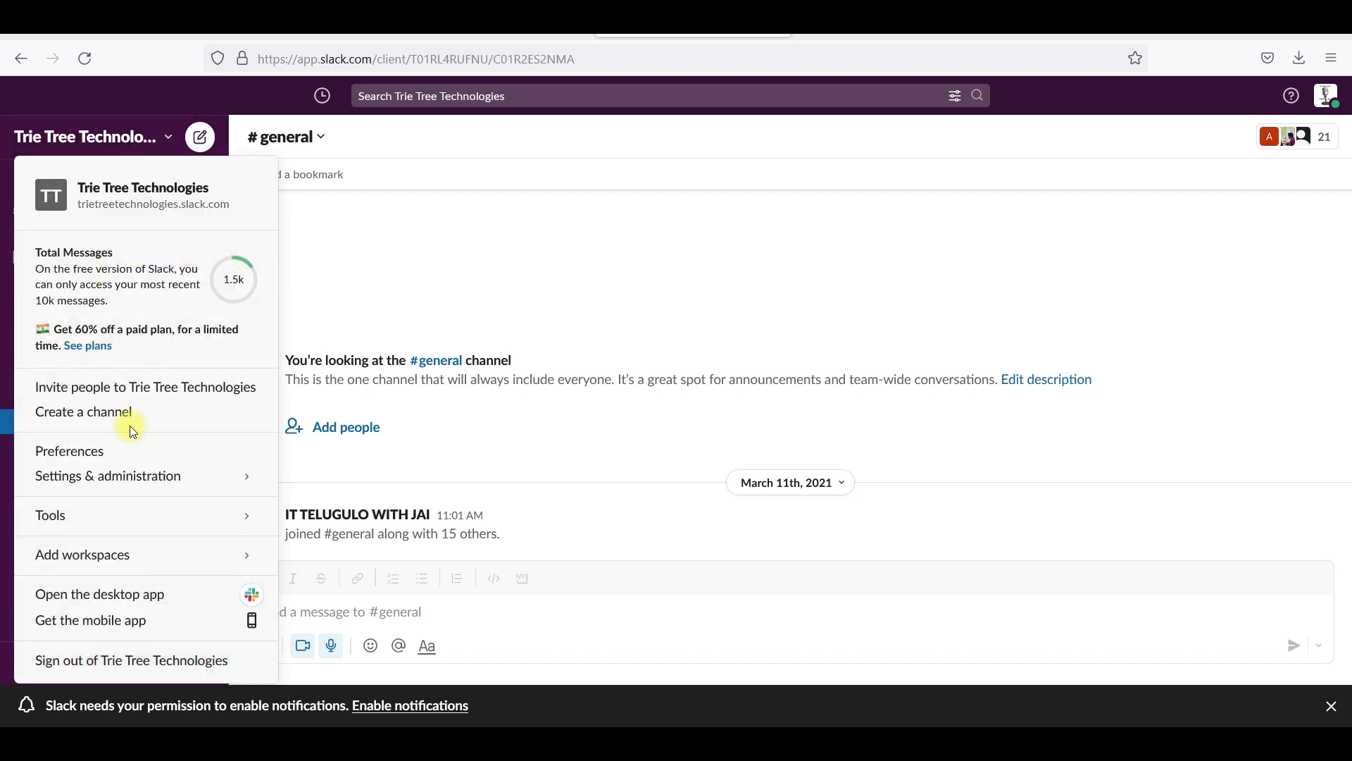
pyautogui.moveTo(137, 556)
pyautogui.moveTo(172, 476)
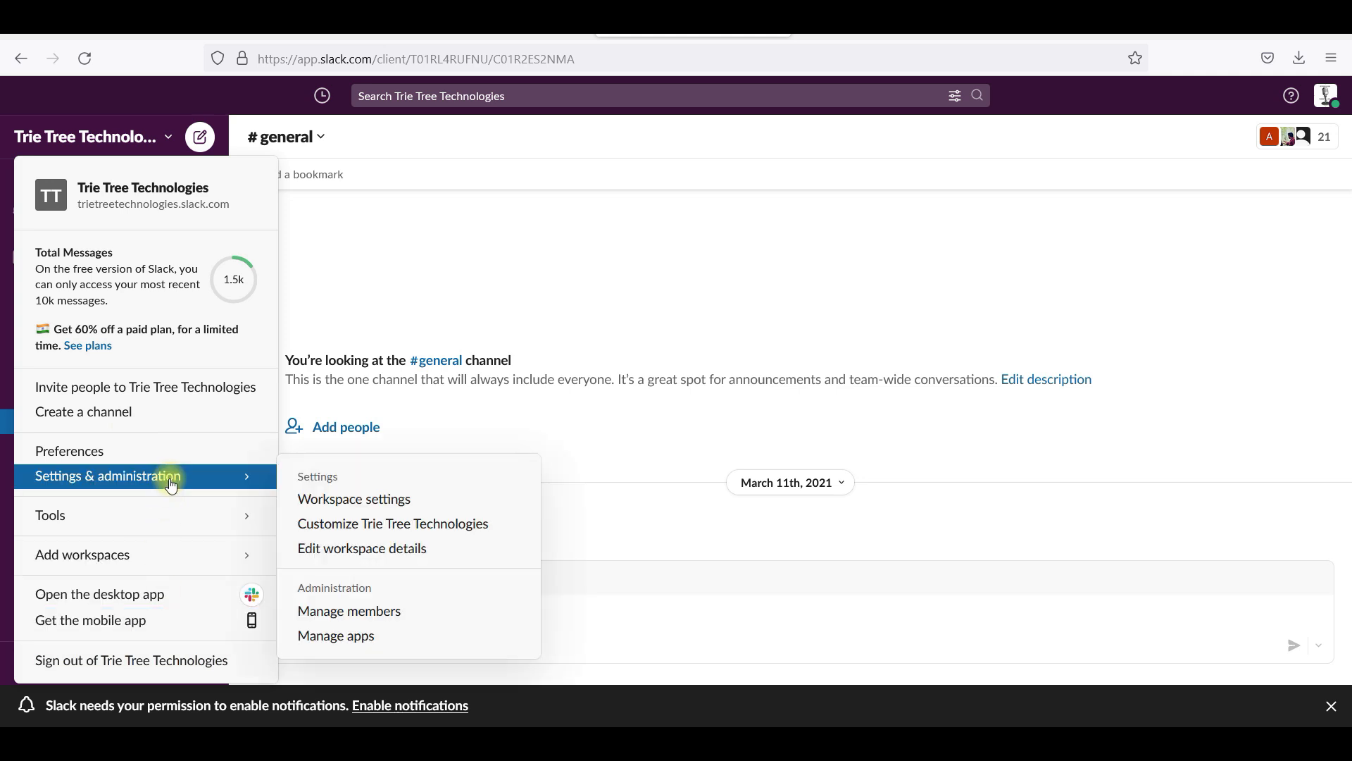
pyautogui.click(353, 634)
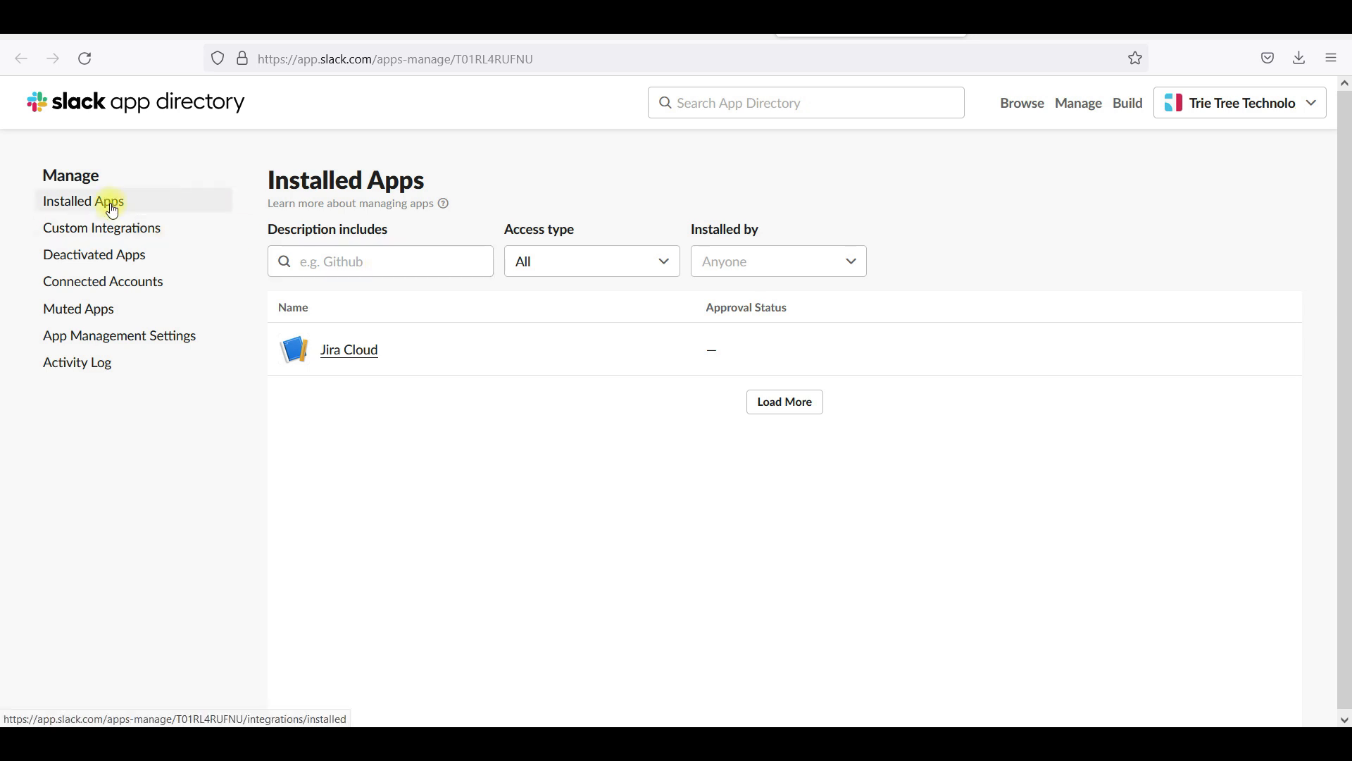
# Search the Slack app directory for 'azure board' and choose the Azure Boards result
pyautogui.click(799, 108)
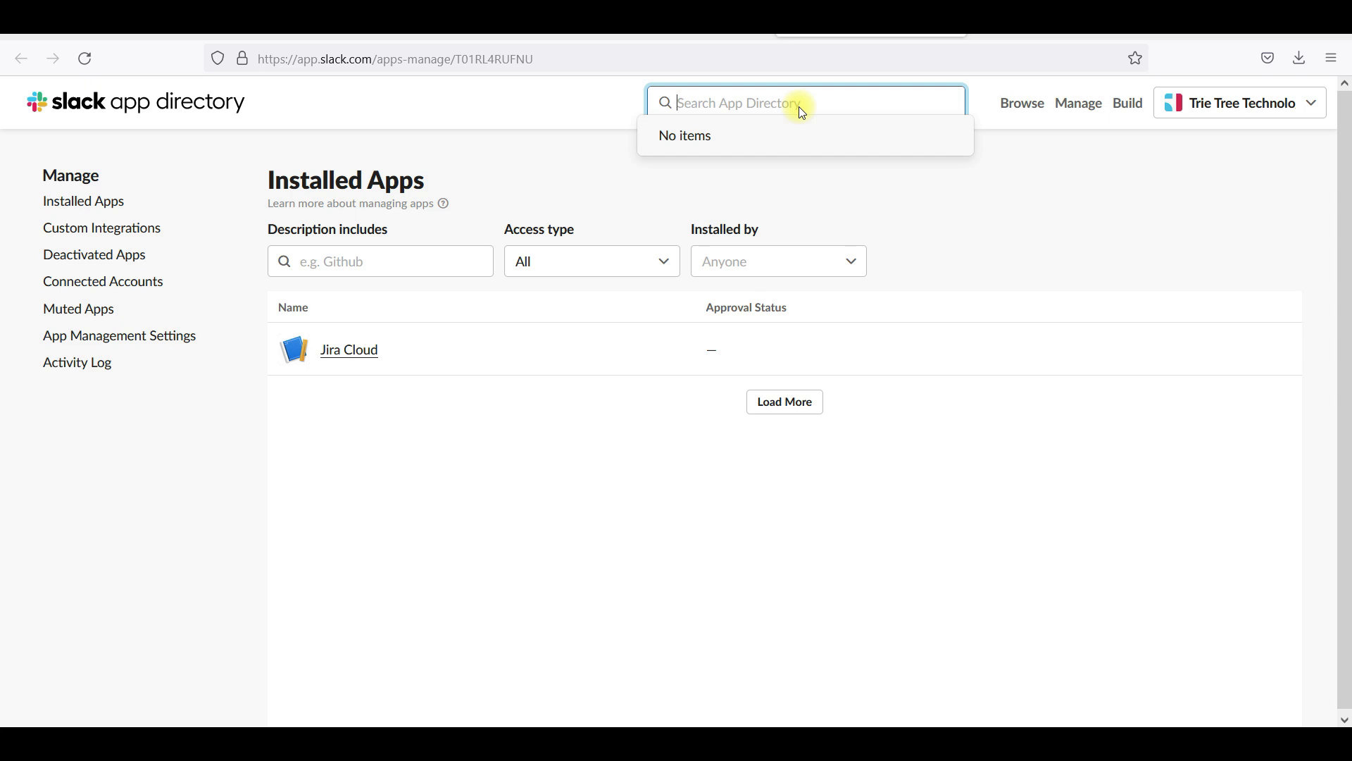
pyautogui.write('azure board')
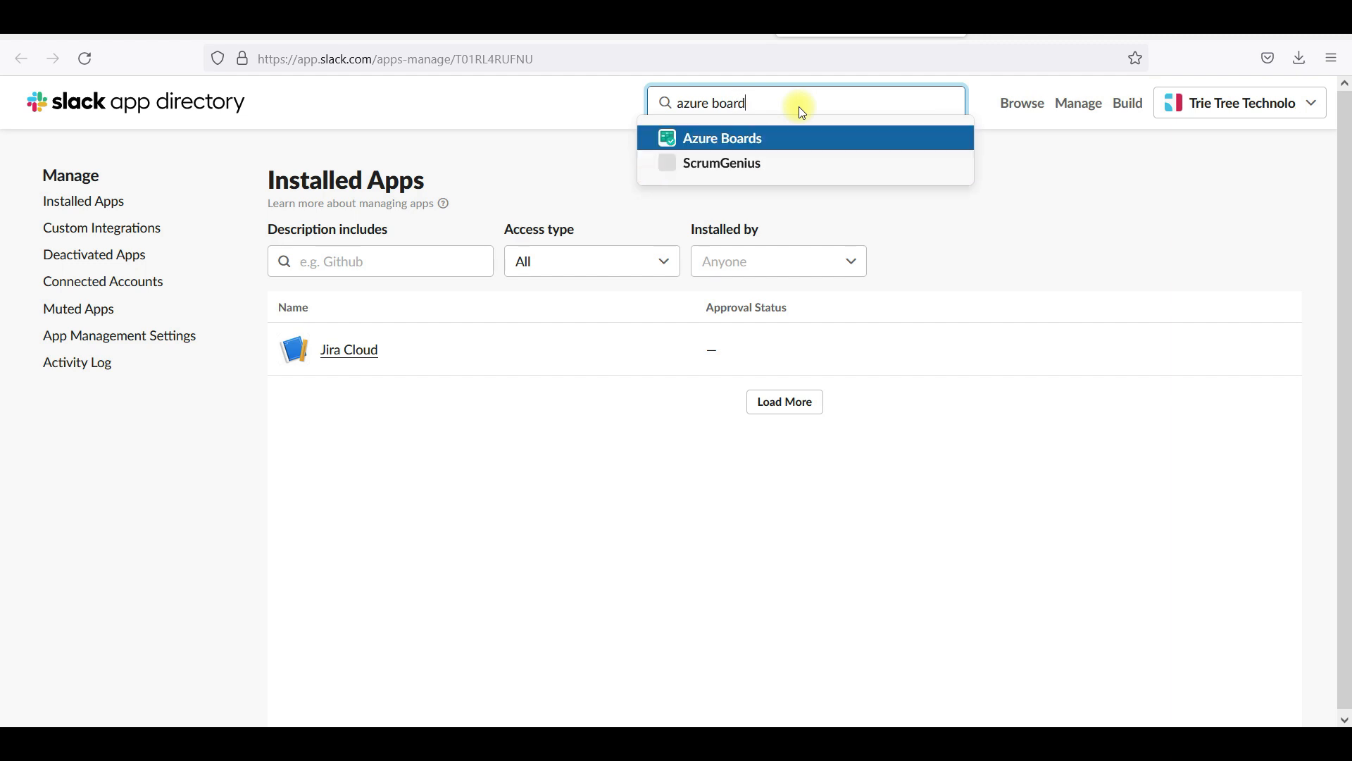
pyautogui.press('Down')
pyautogui.press('Return')
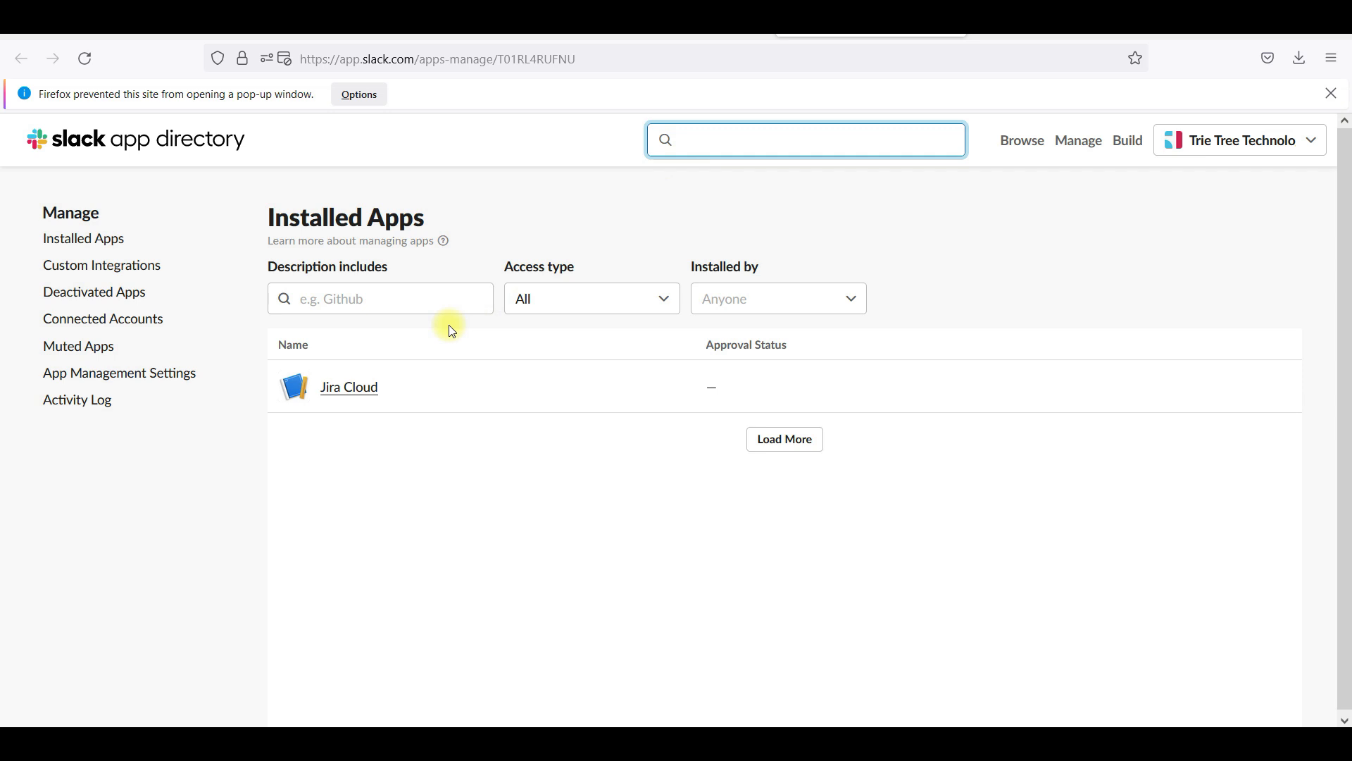
# Add Azure Boards to Slack, selecting #general as its posting channel, and allow access
pyautogui.click(786, 438)
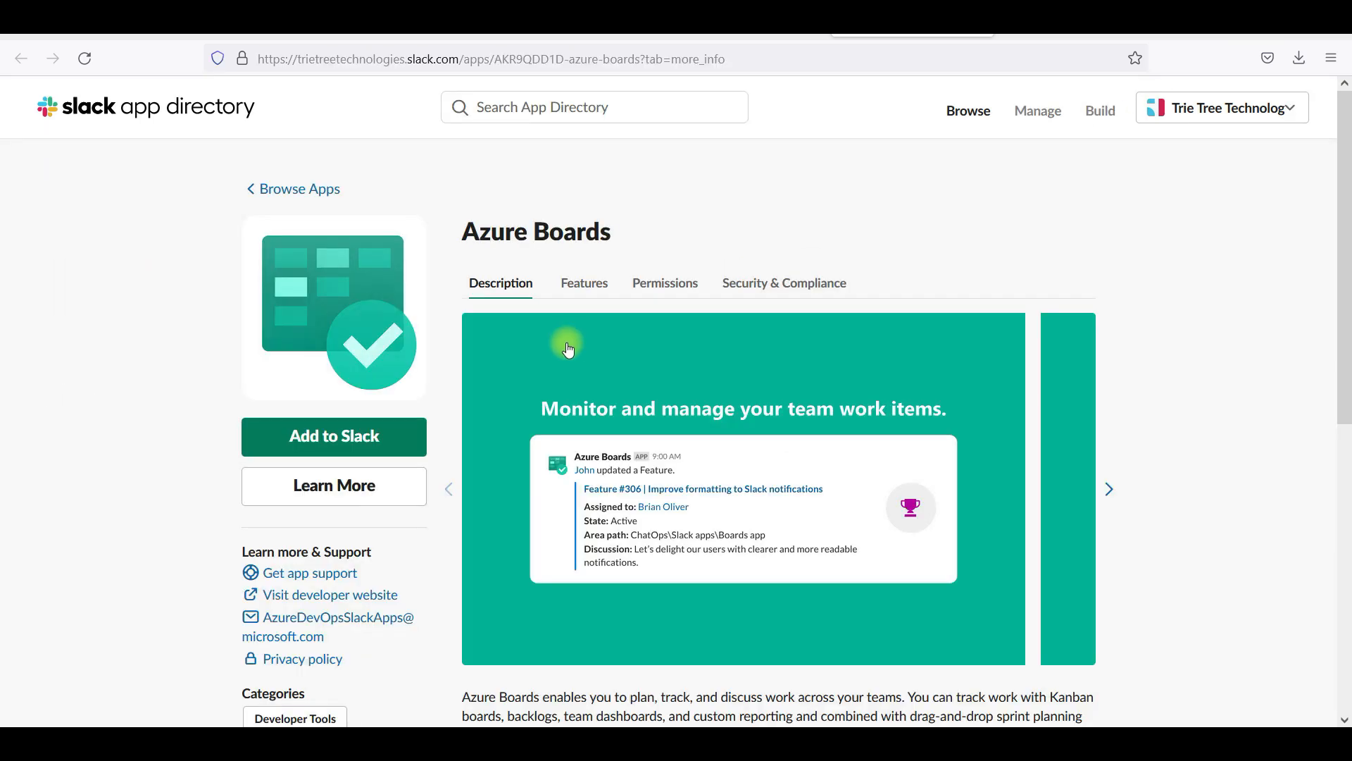
pyautogui.click(336, 438)
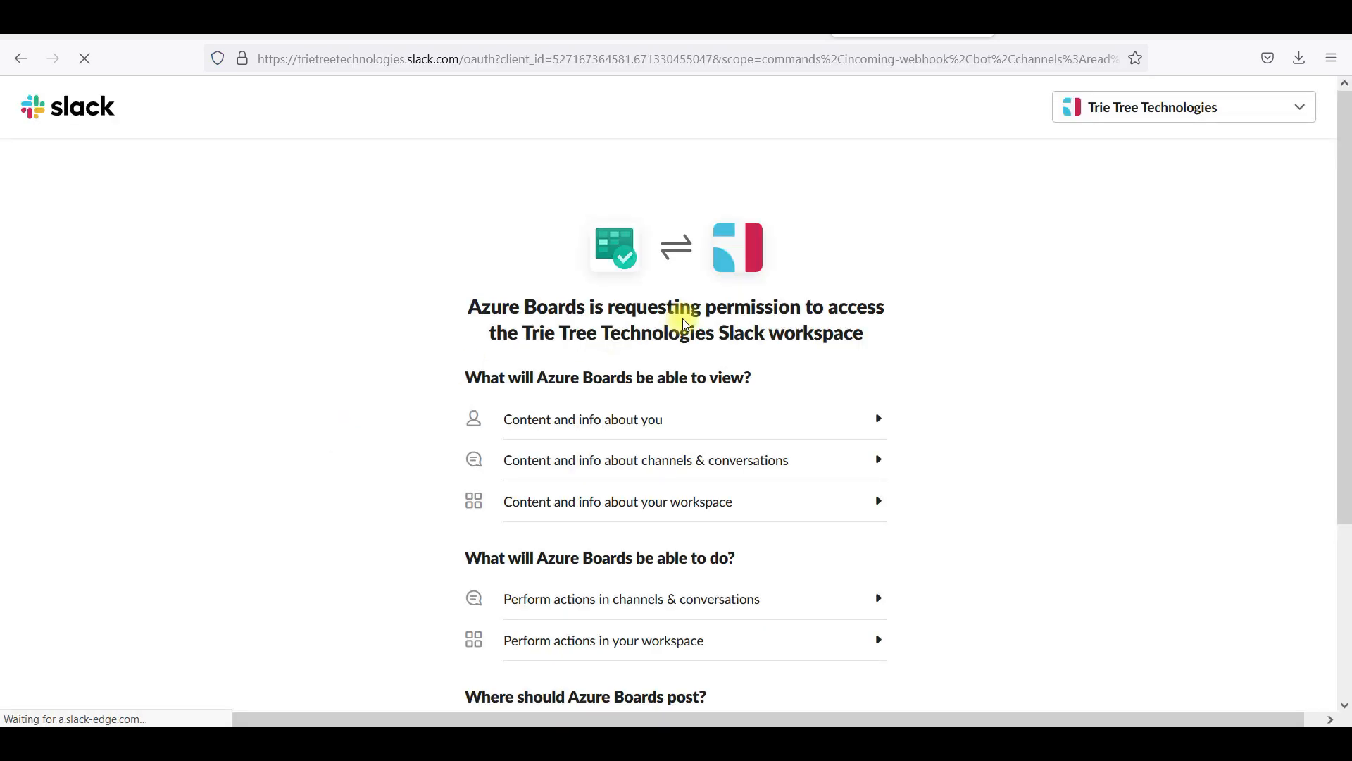
pyautogui.moveTo(1346, 301); pyautogui.dragTo(1346, 544)
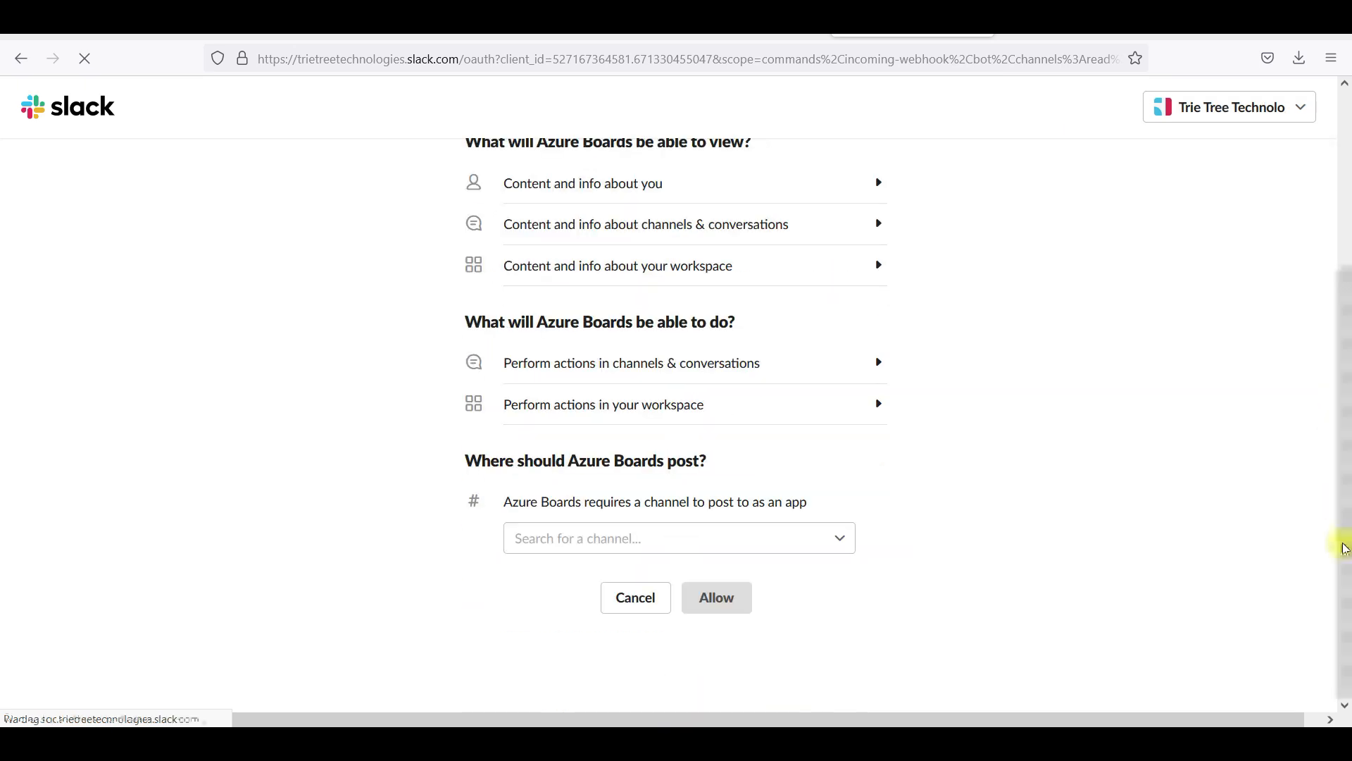
pyautogui.click(689, 547)
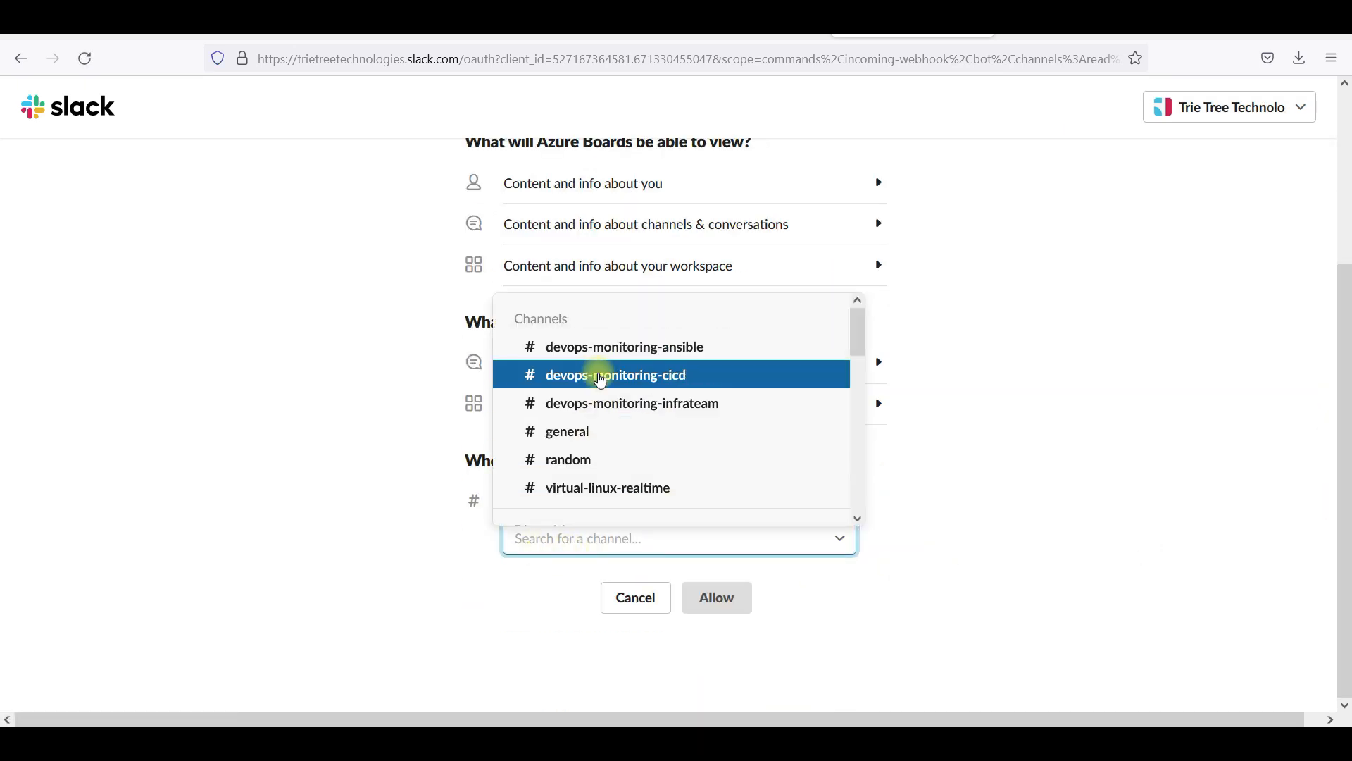
pyautogui.click(577, 446)
pyautogui.click(719, 598)
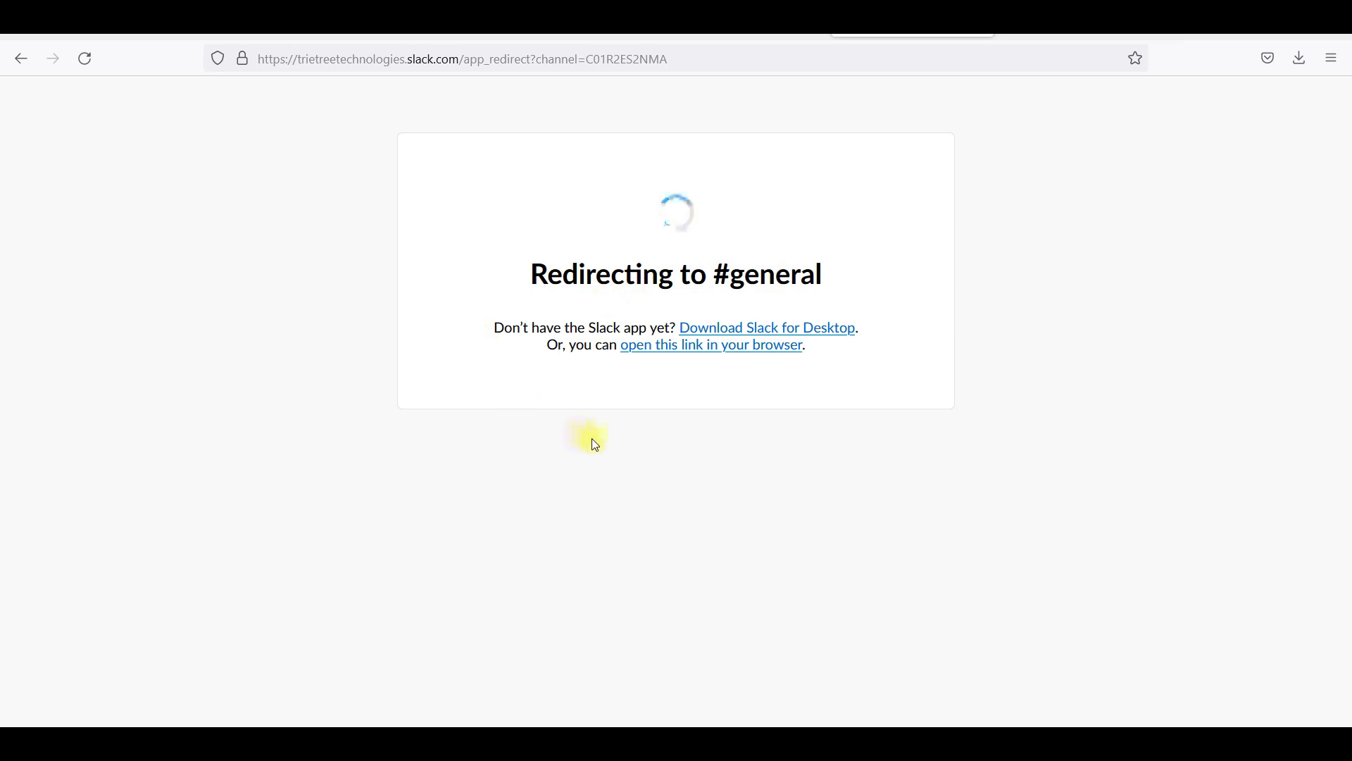
# Copy the '/azboards signin' command from the bot message and send it in #general
pyautogui.click(661, 347)
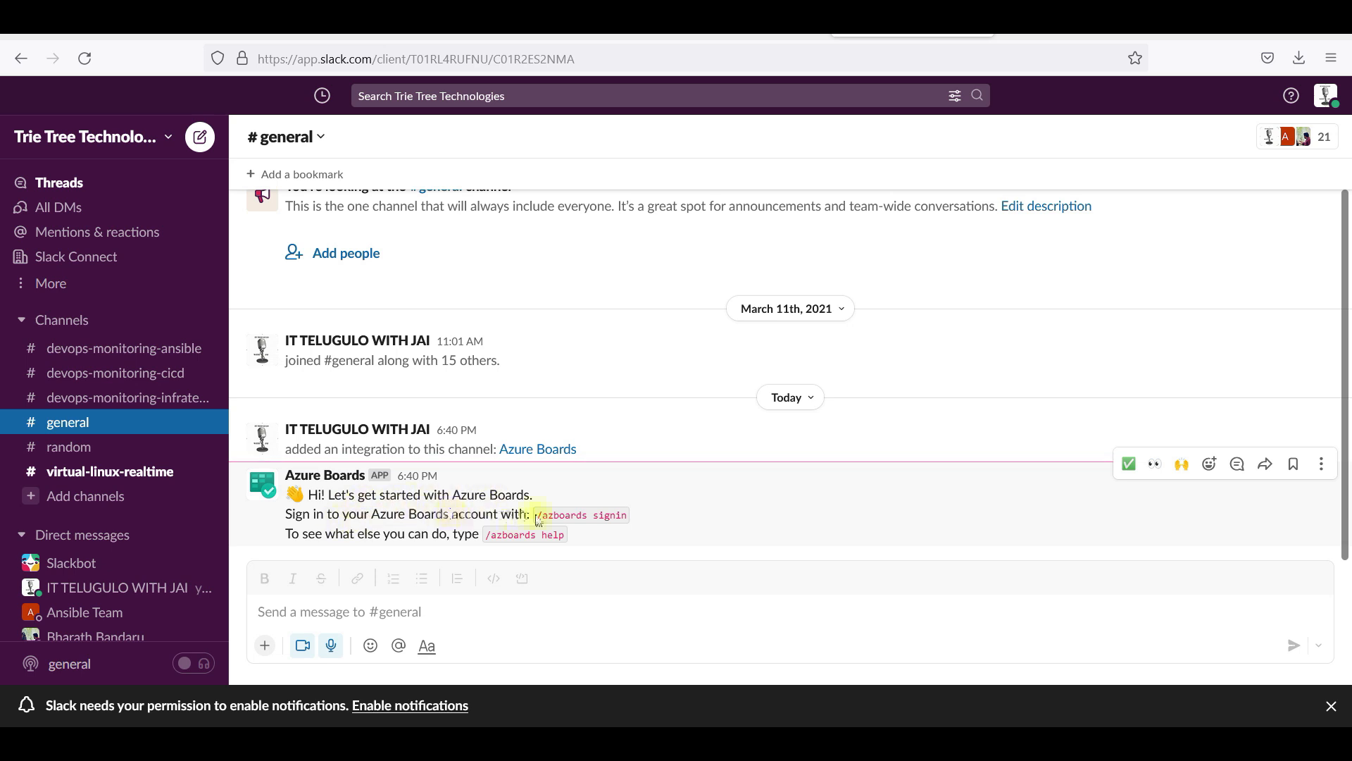
pyautogui.moveTo(536, 514); pyautogui.dragTo(710, 506)
pyautogui.hotkey('ctrl', 'c')
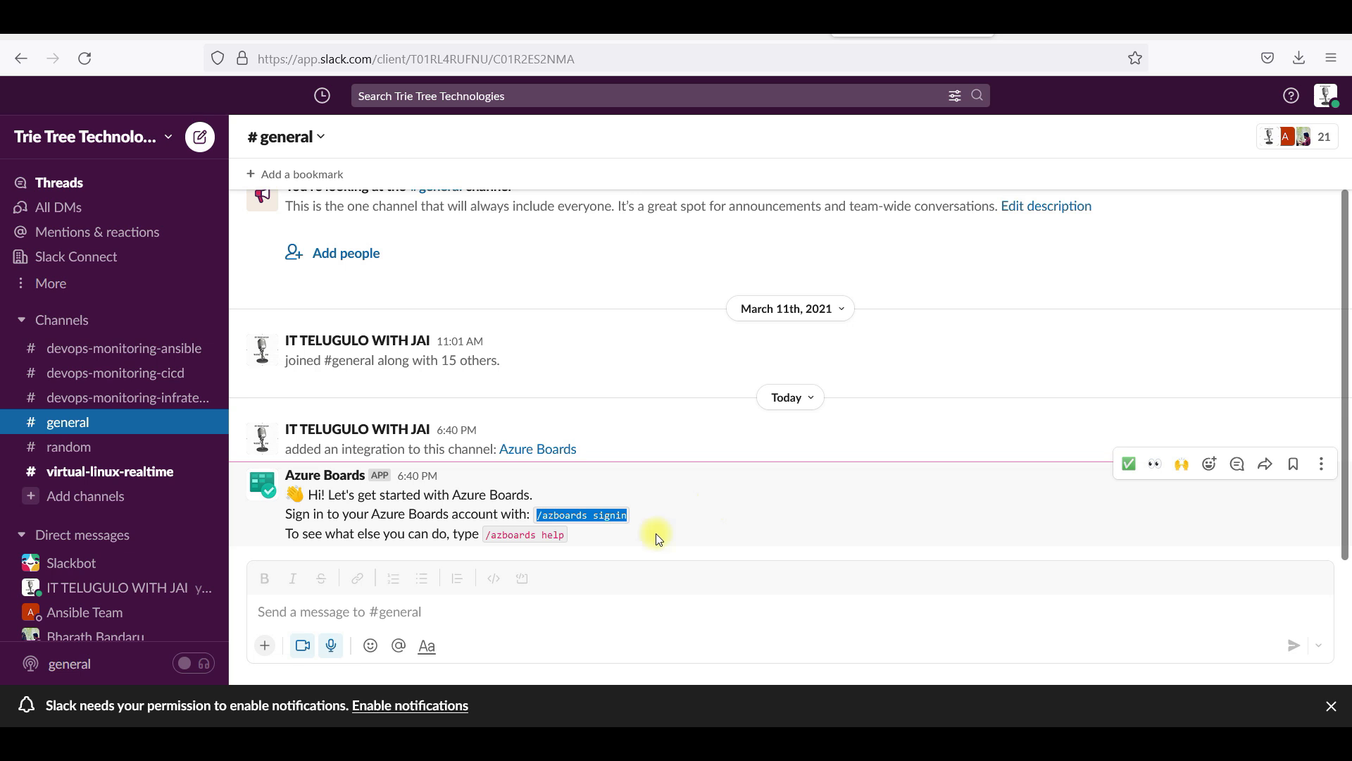
pyautogui.click(574, 610)
pyautogui.hotkey('ctrl', 'v')
pyautogui.press('Return')
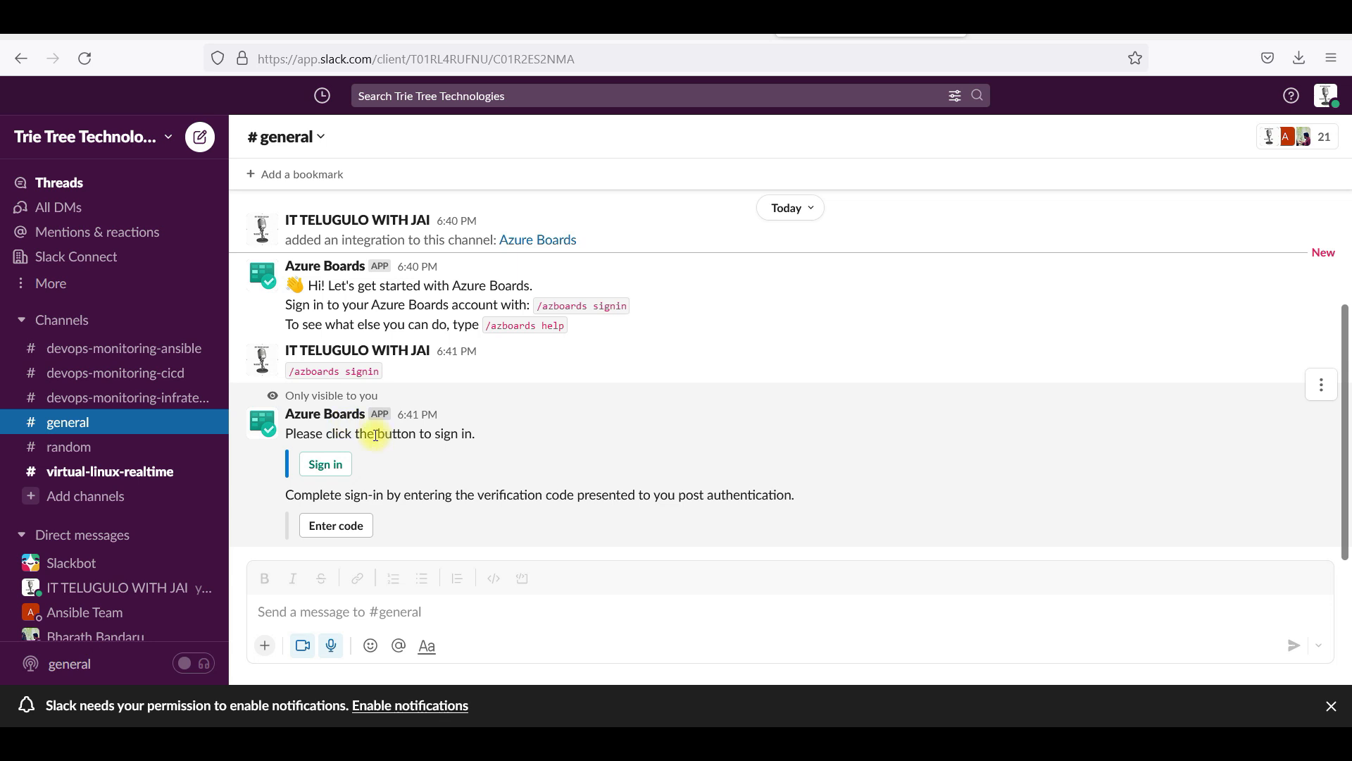
# Sign in to Azure Boards, accept the authorization, and submit the copied verification code in Slack
pyautogui.click(325, 464)
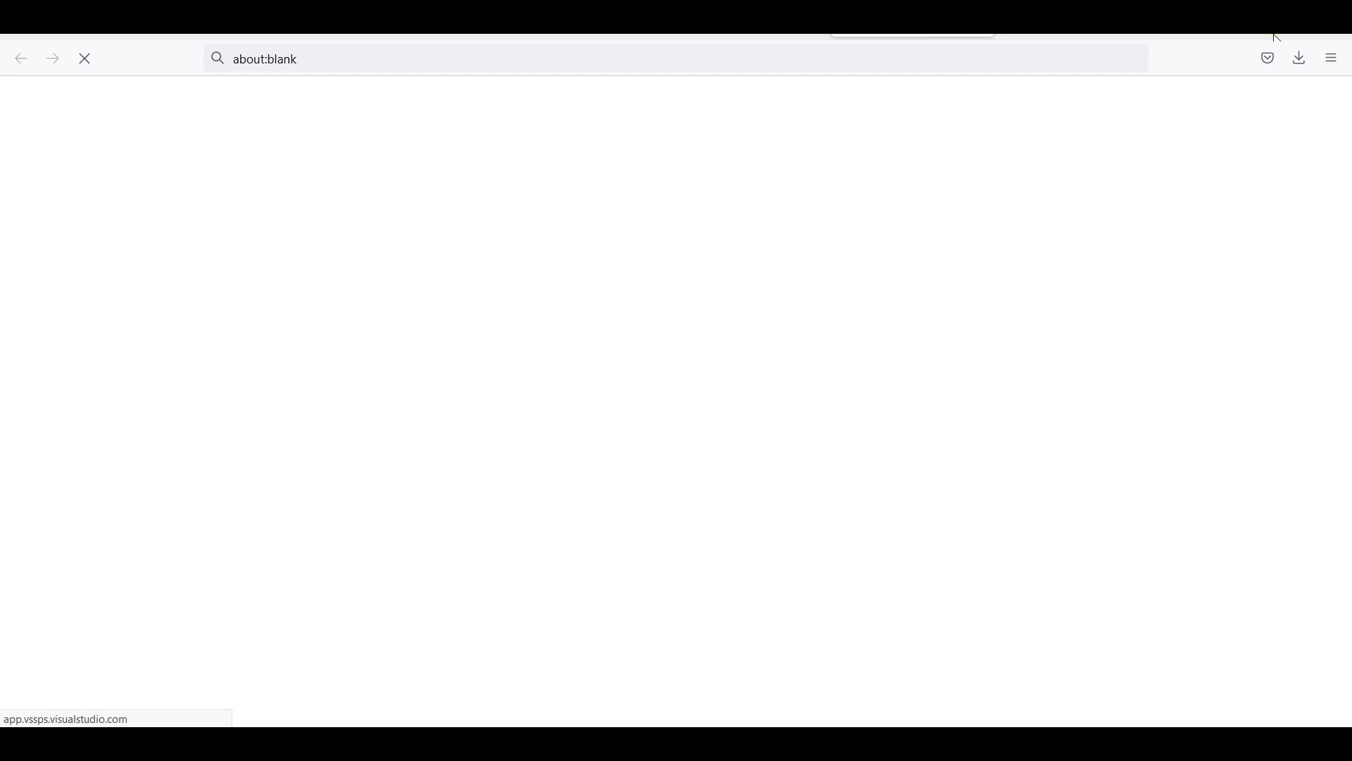
pyautogui.click(268, 569)
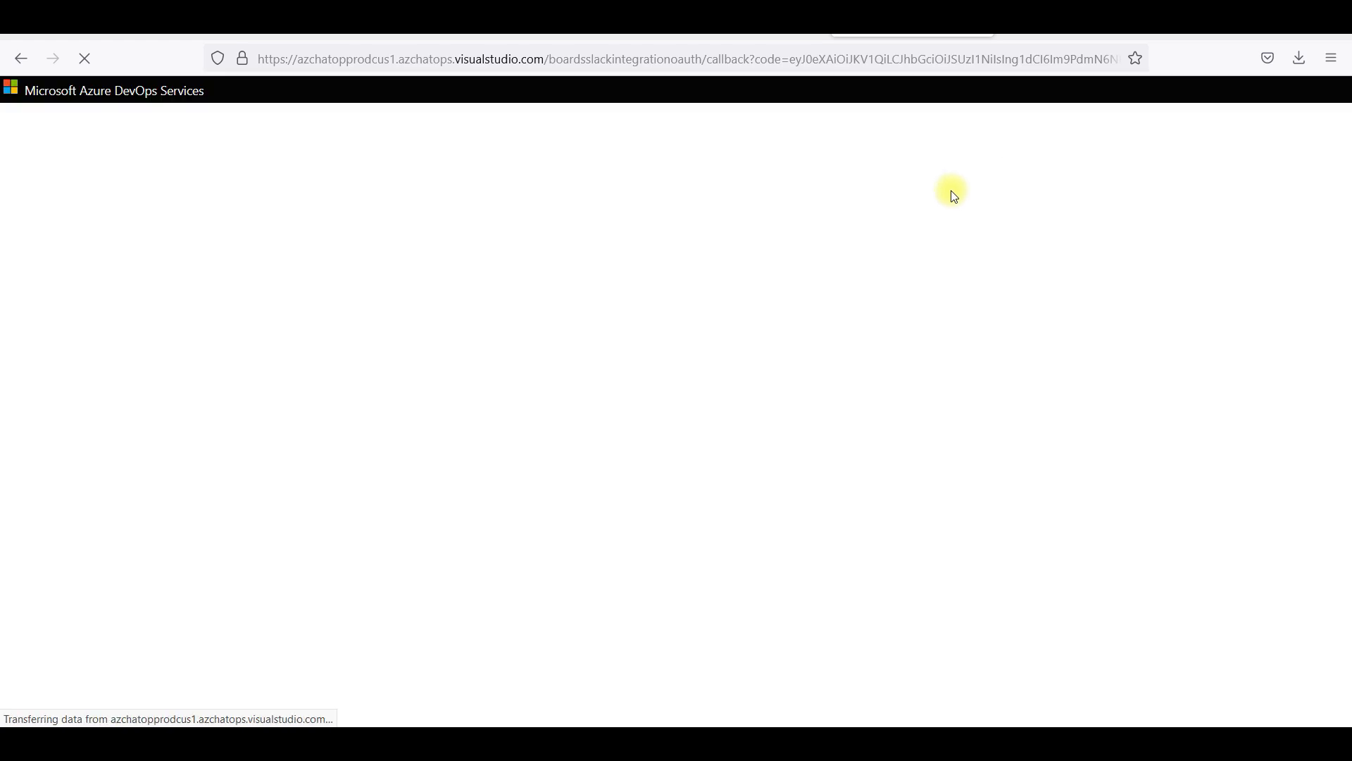
pyautogui.click(767, 392)
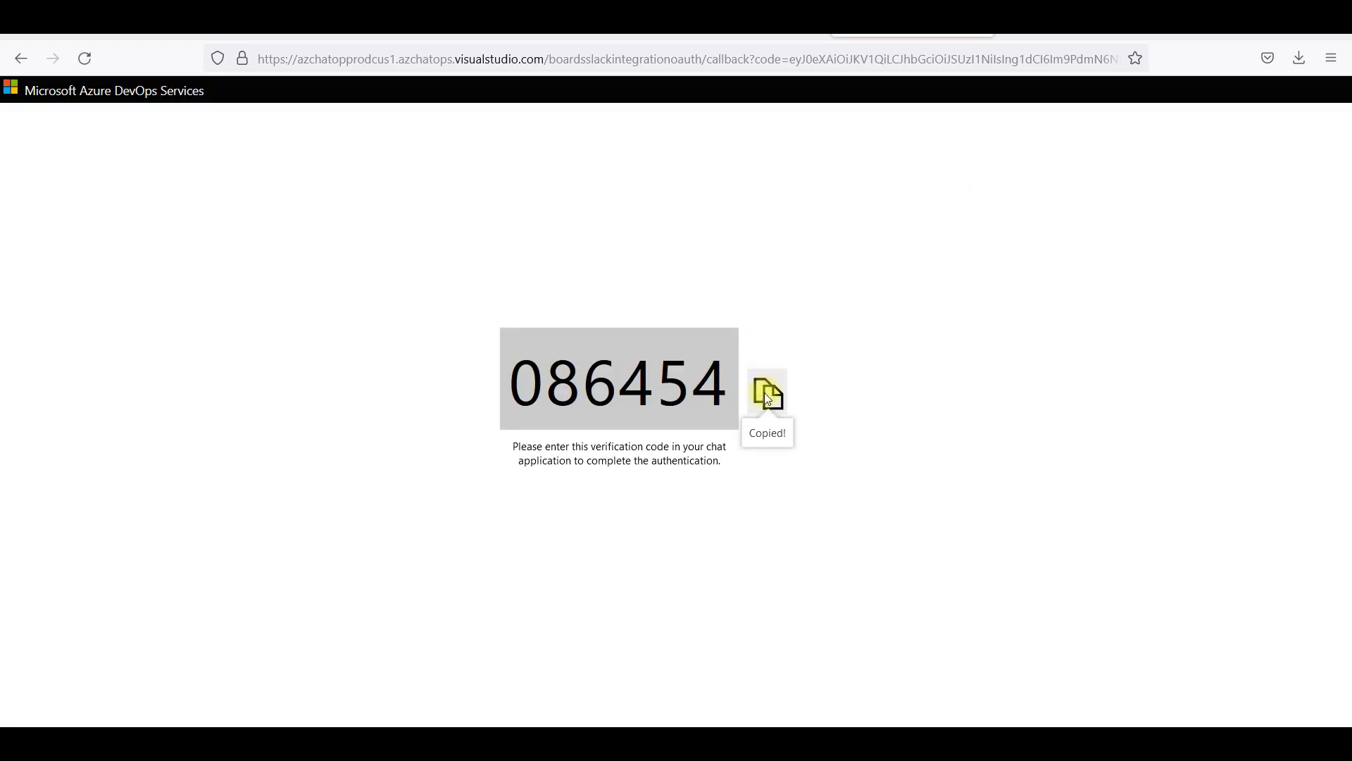
pyautogui.click(786, 39)
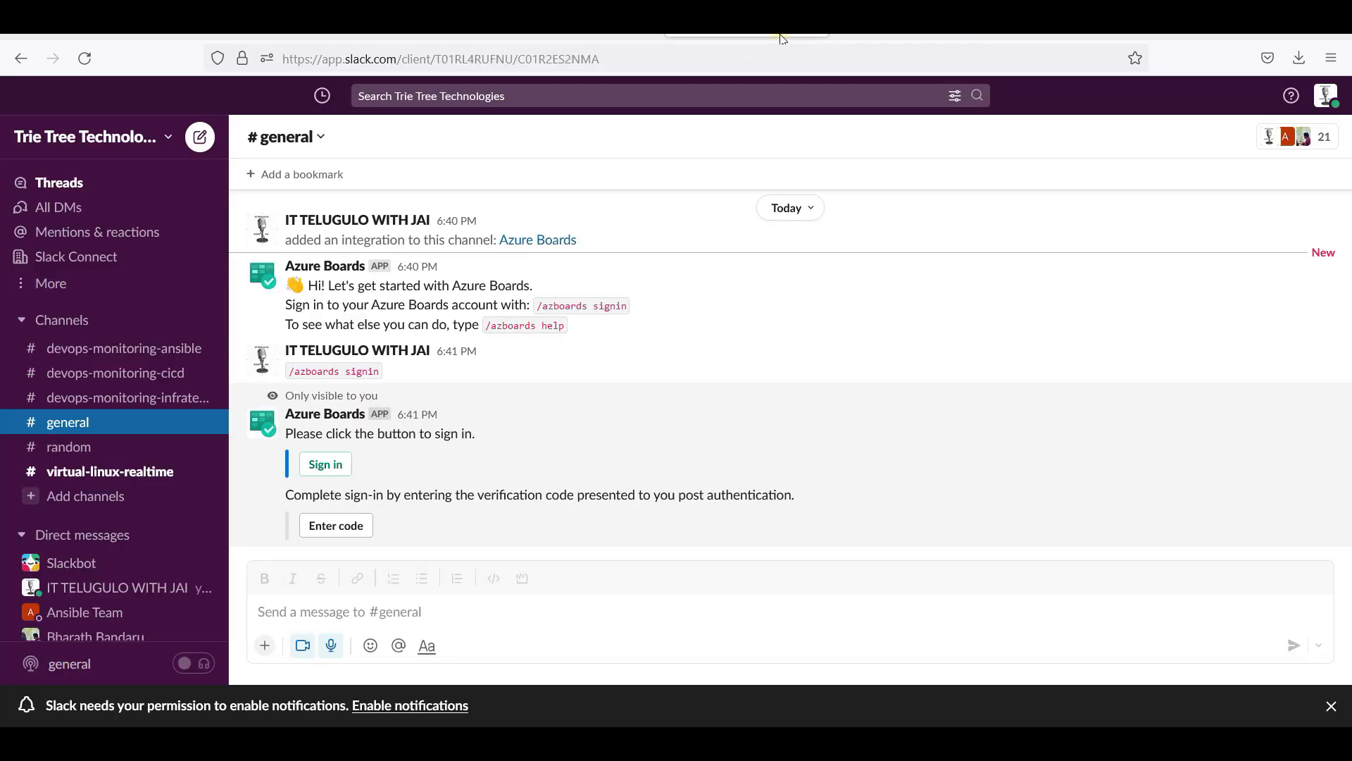
pyautogui.click(357, 528)
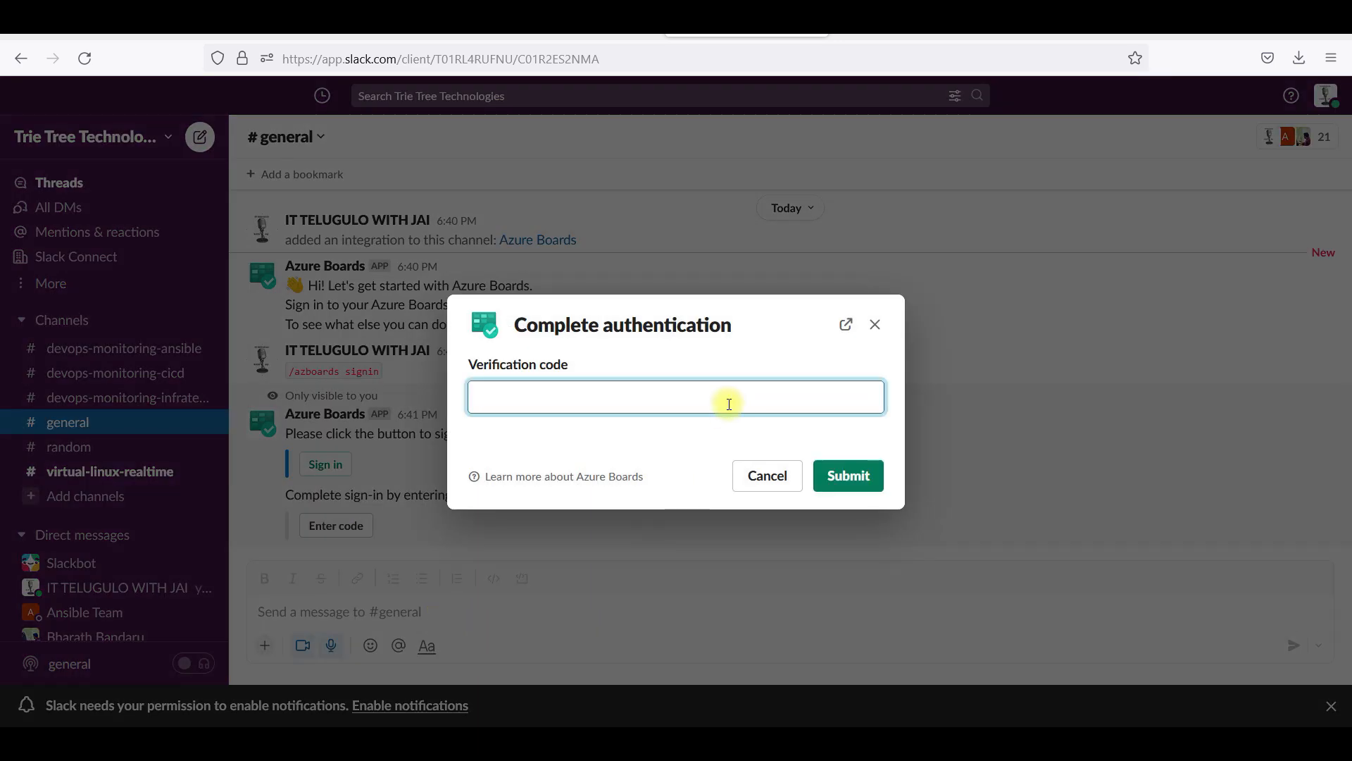
pyautogui.hotkey('ctrl', 'v')
pyautogui.click(832, 466)
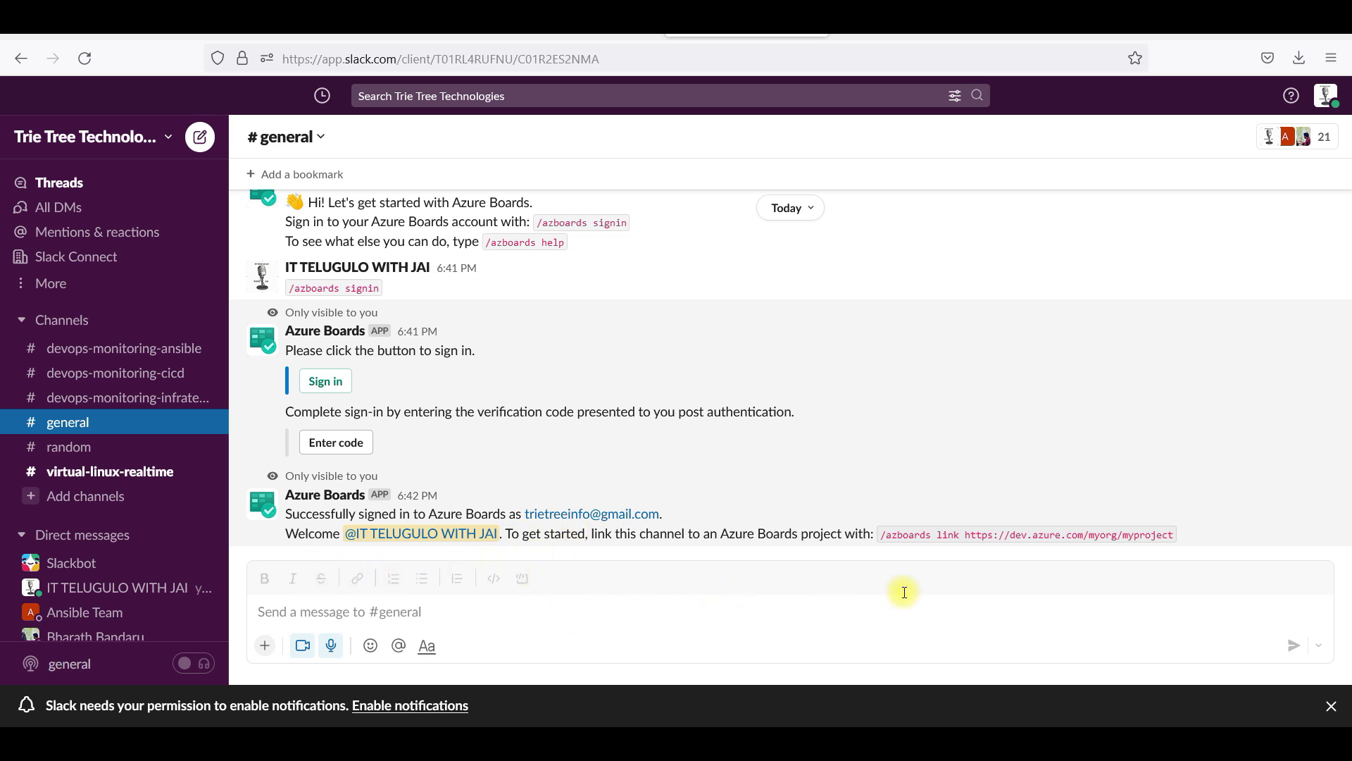
# Send /azboards link in #general with the ELK-Project-AGILE URL copied from Azure DevOps
pyautogui.click(934, 610)
pyautogui.write('/azbo')
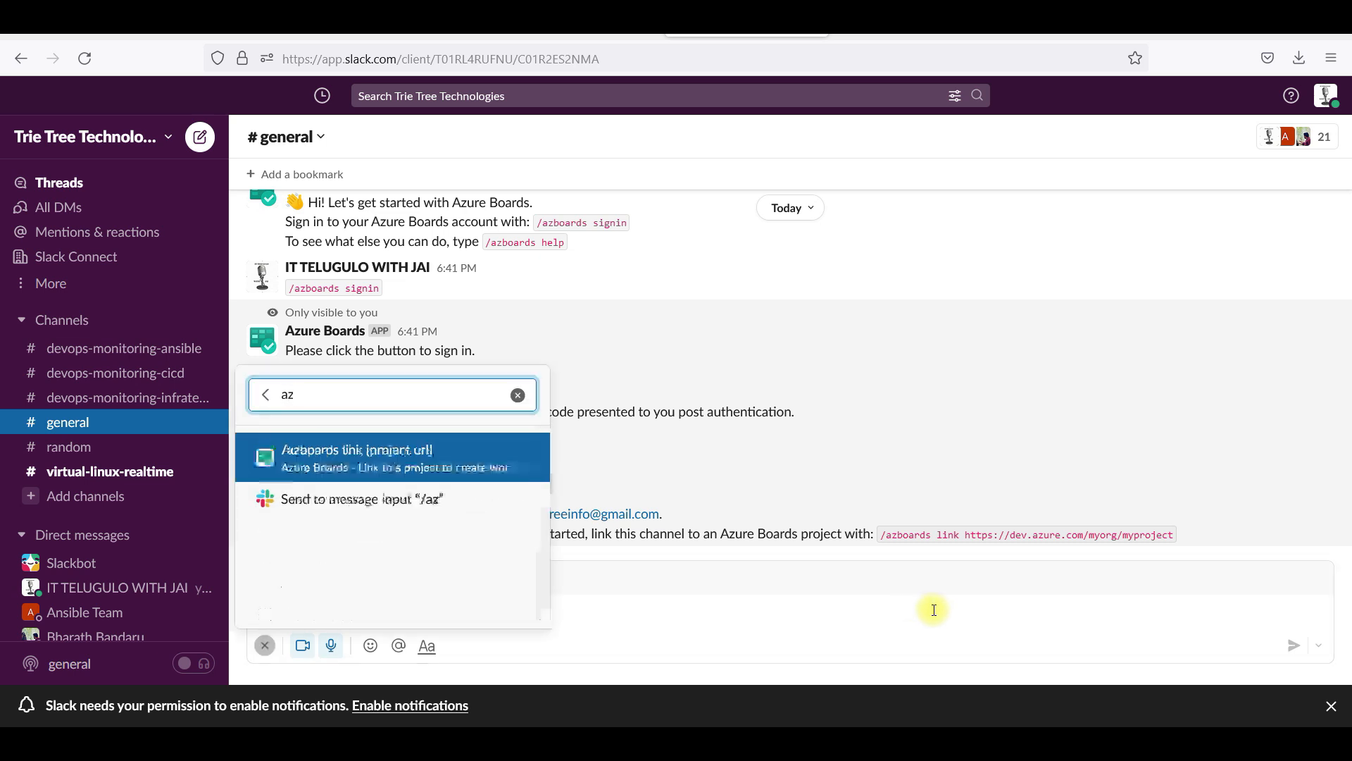
pyautogui.write('ards link')
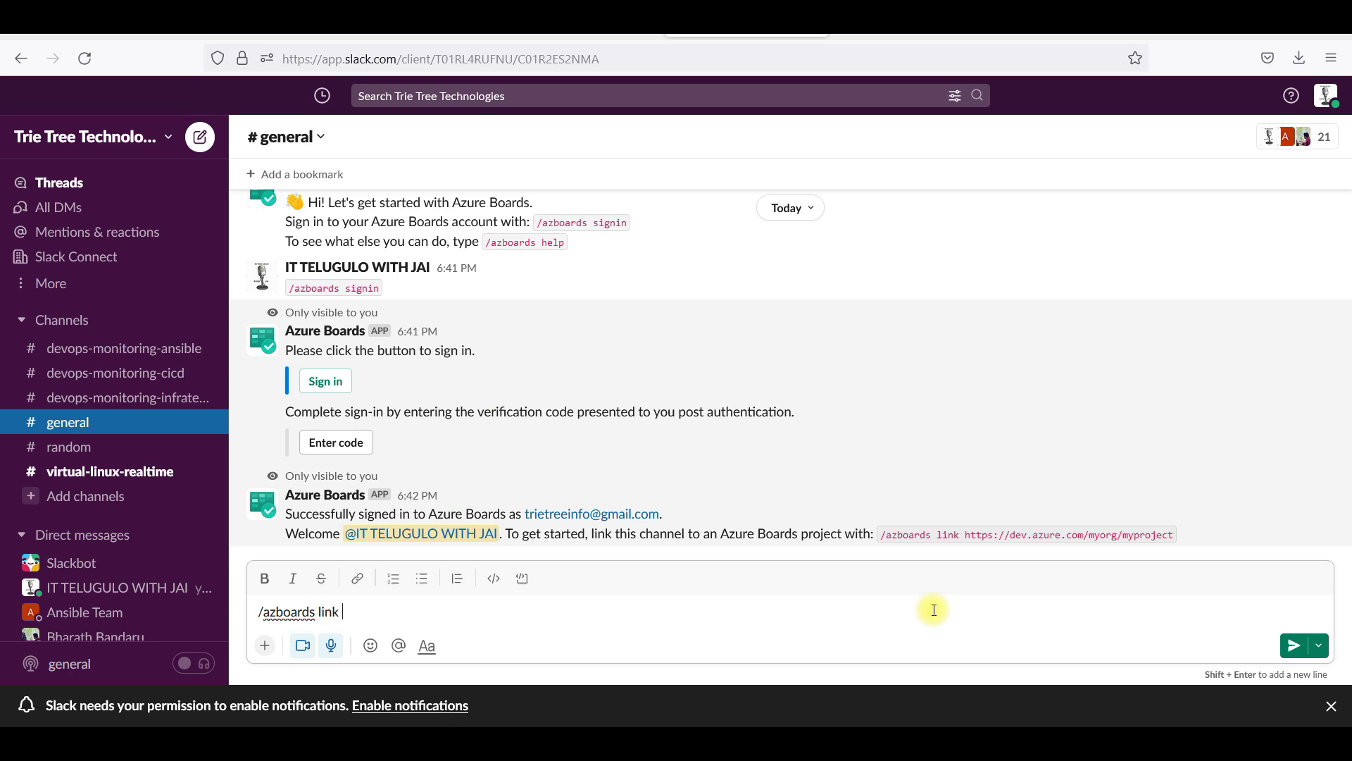
pyautogui.click(415, 24)
pyautogui.click(383, 99)
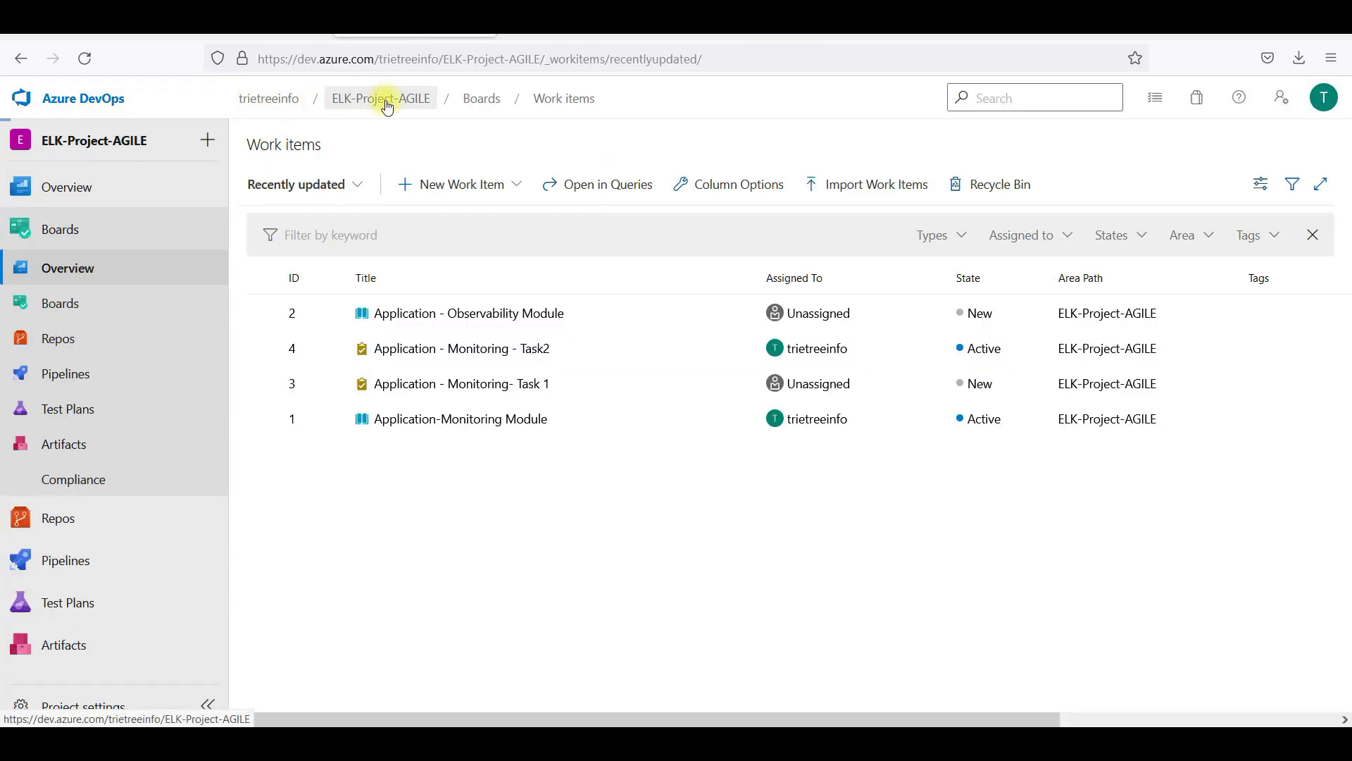
pyautogui.click(556, 59)
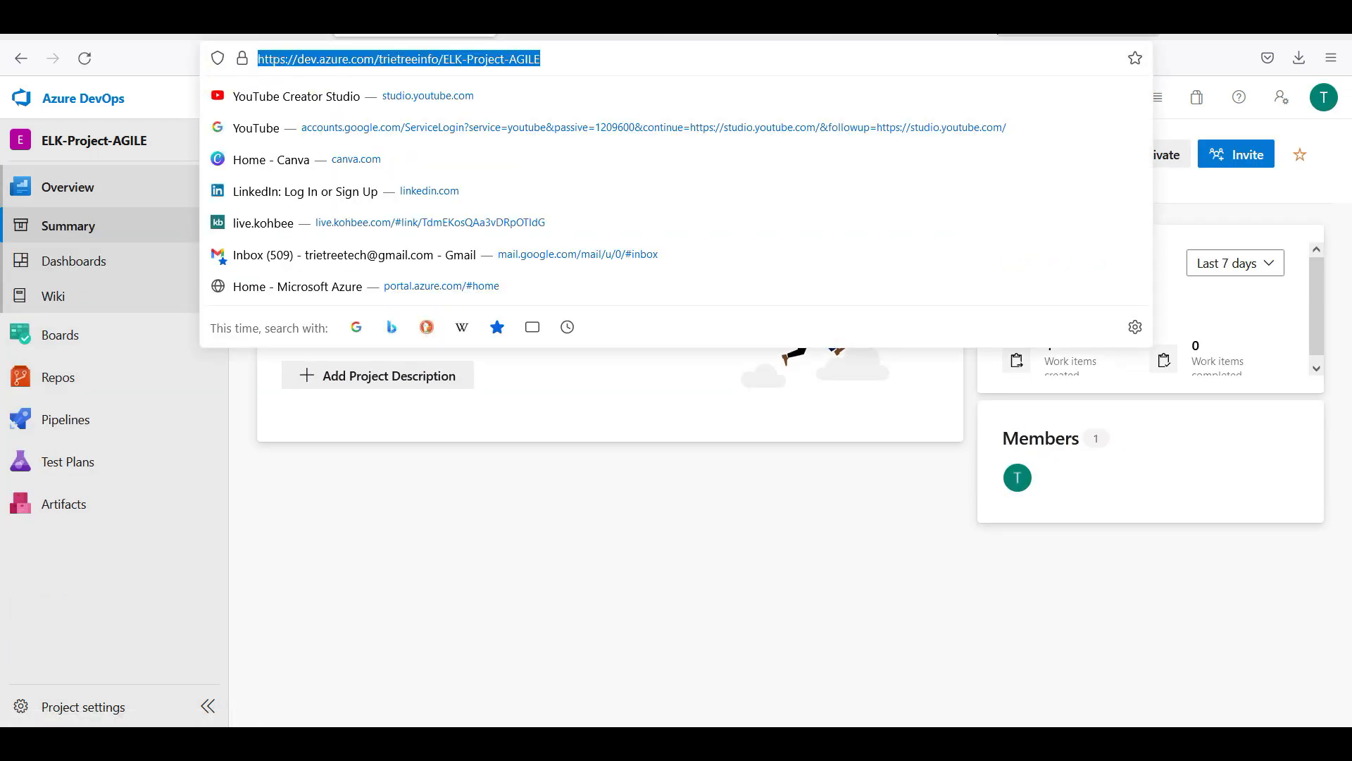
pyautogui.click(876, 36)
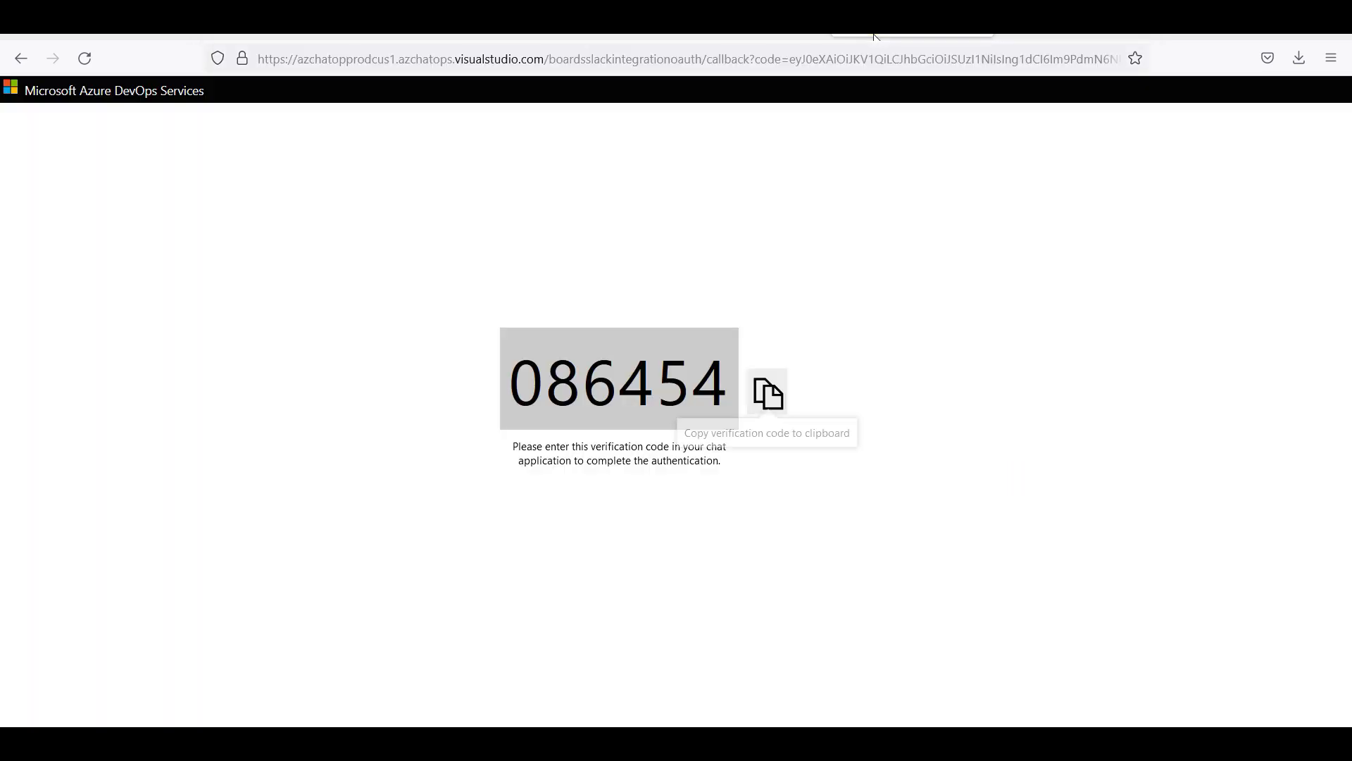
pyautogui.click(841, 33)
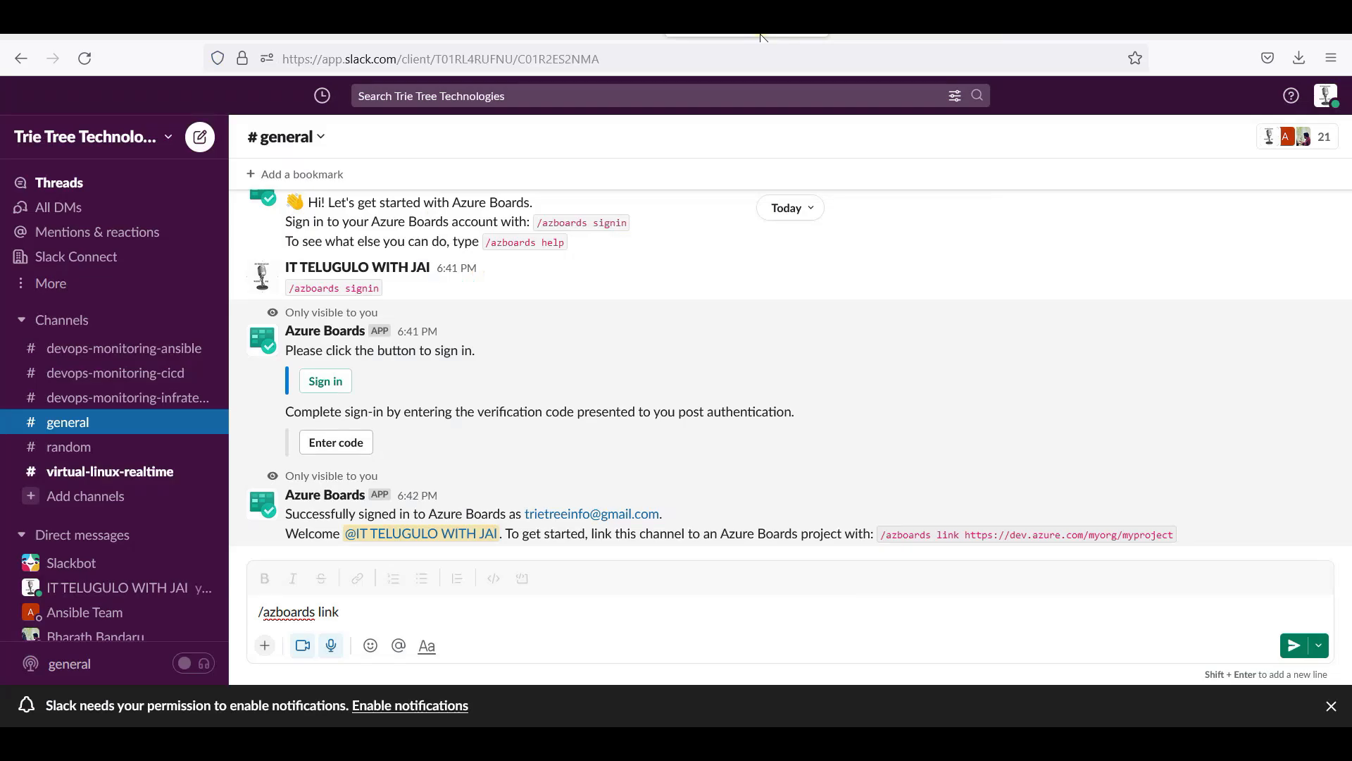
pyautogui.hotkey('ctrl', 'v')
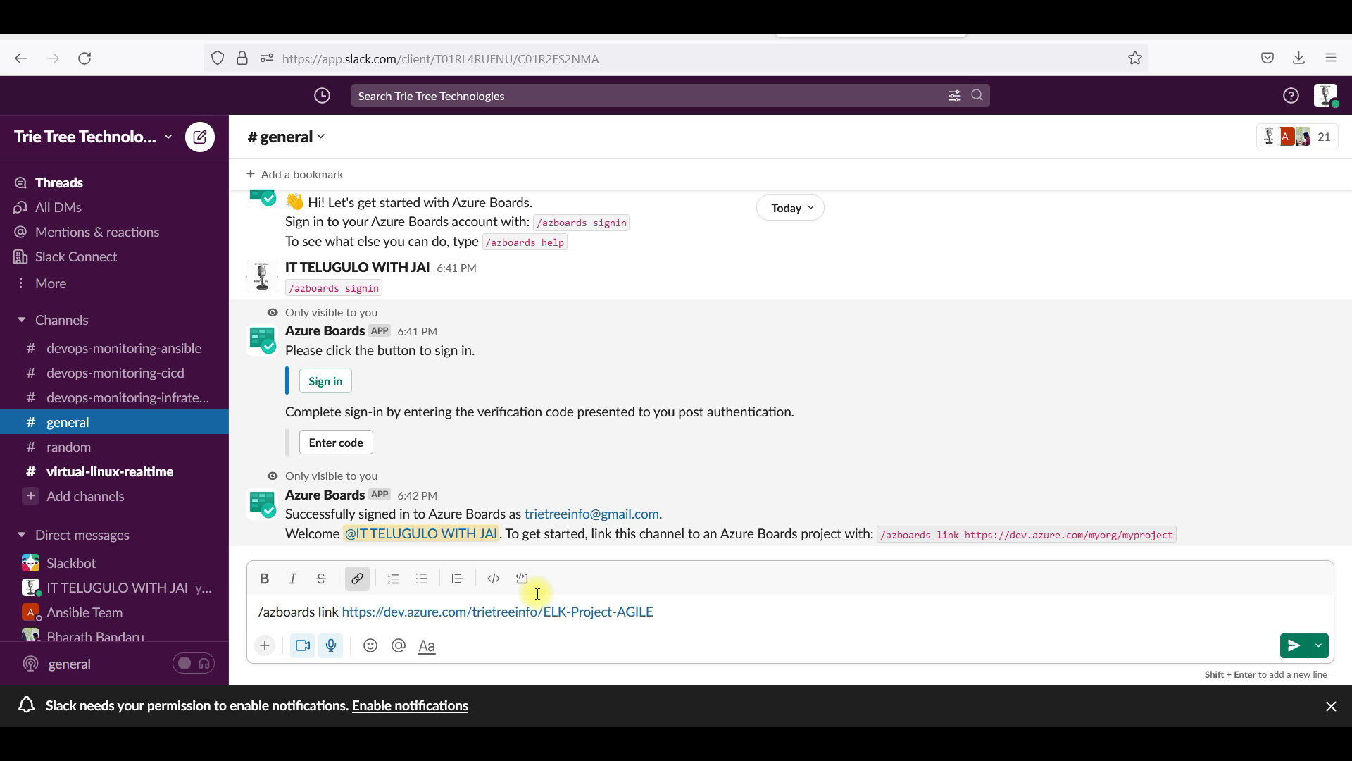
pyautogui.press('Return')
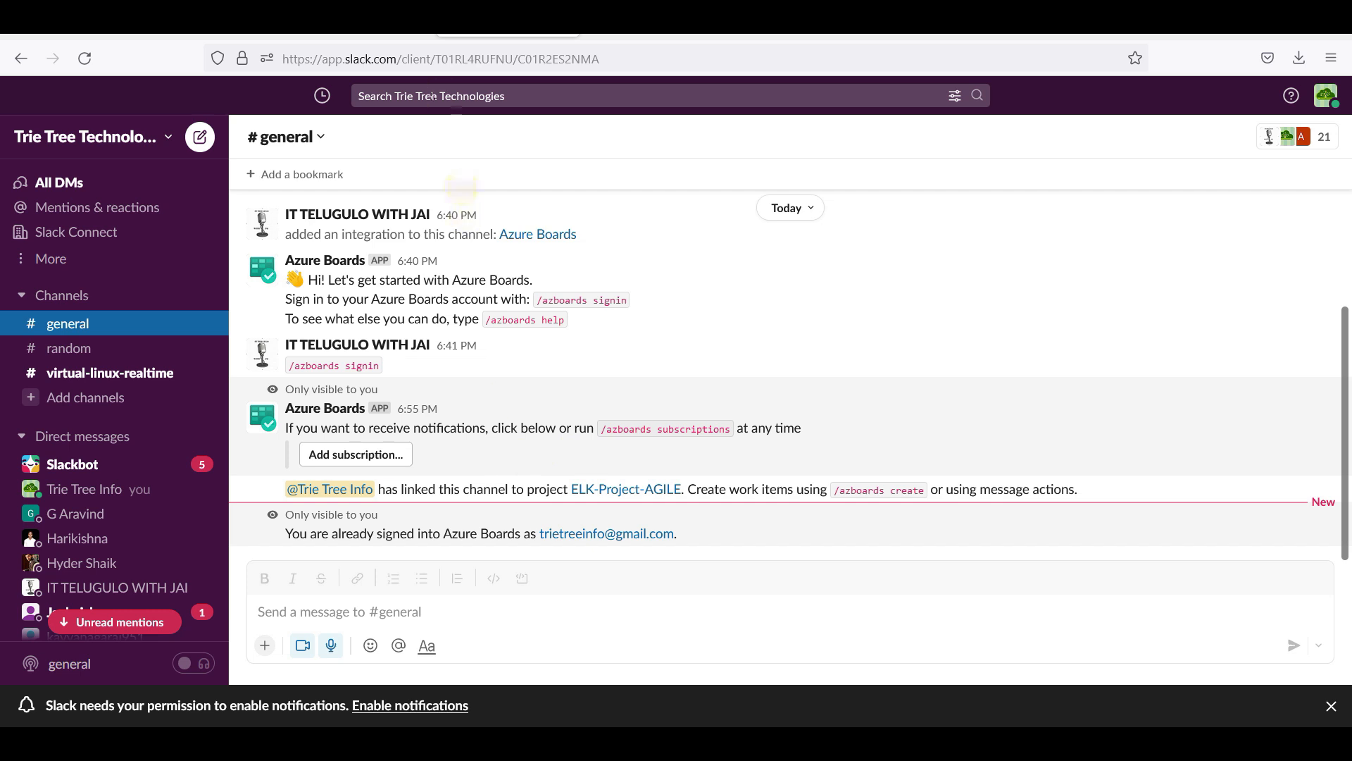
pyautogui.click(380, 22)
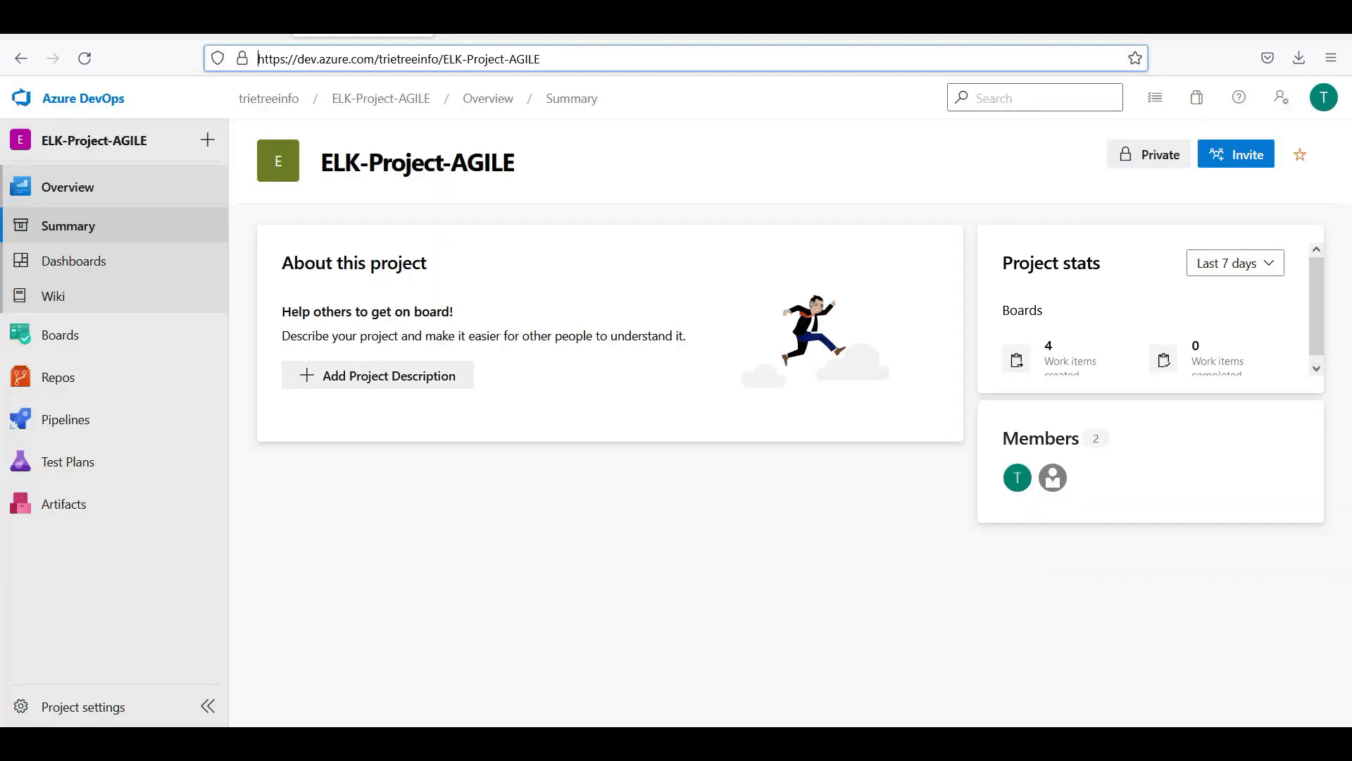
pyautogui.click(109, 104)
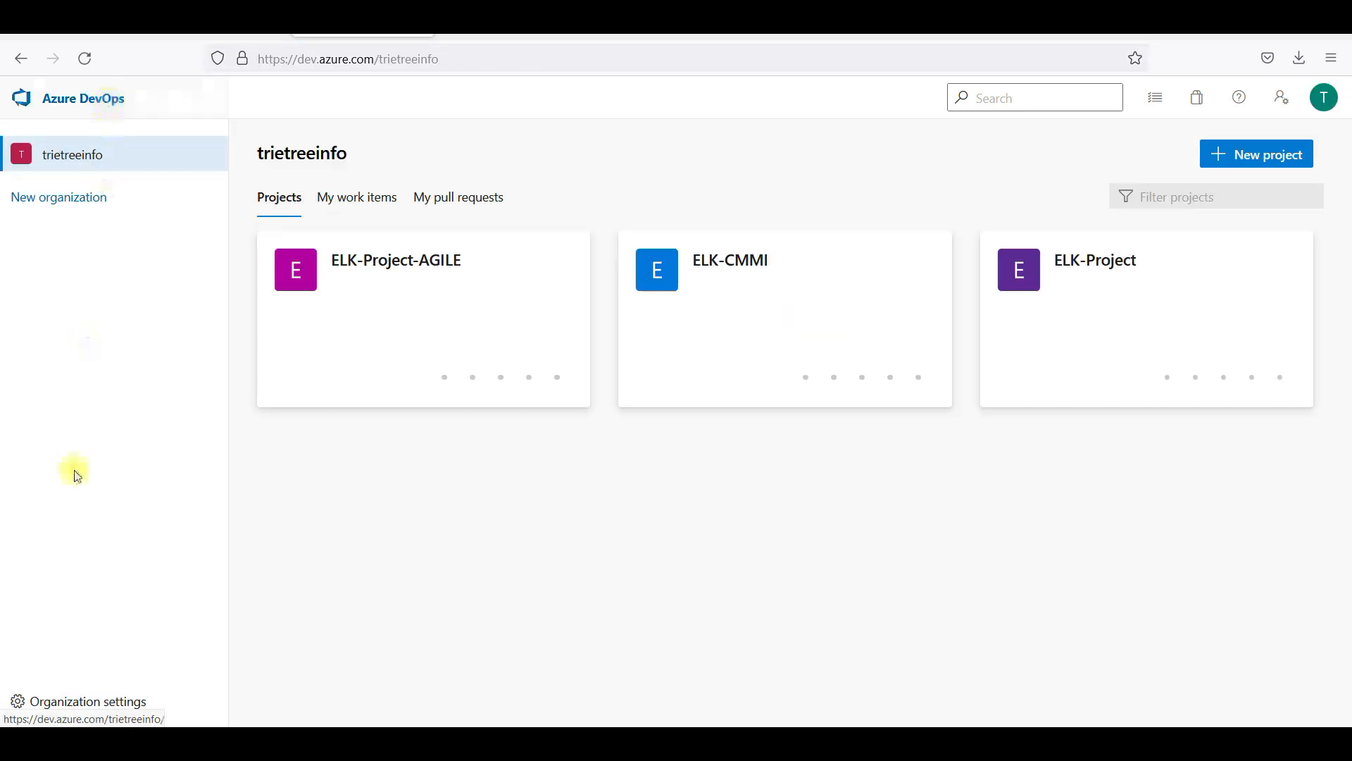
pyautogui.click(115, 702)
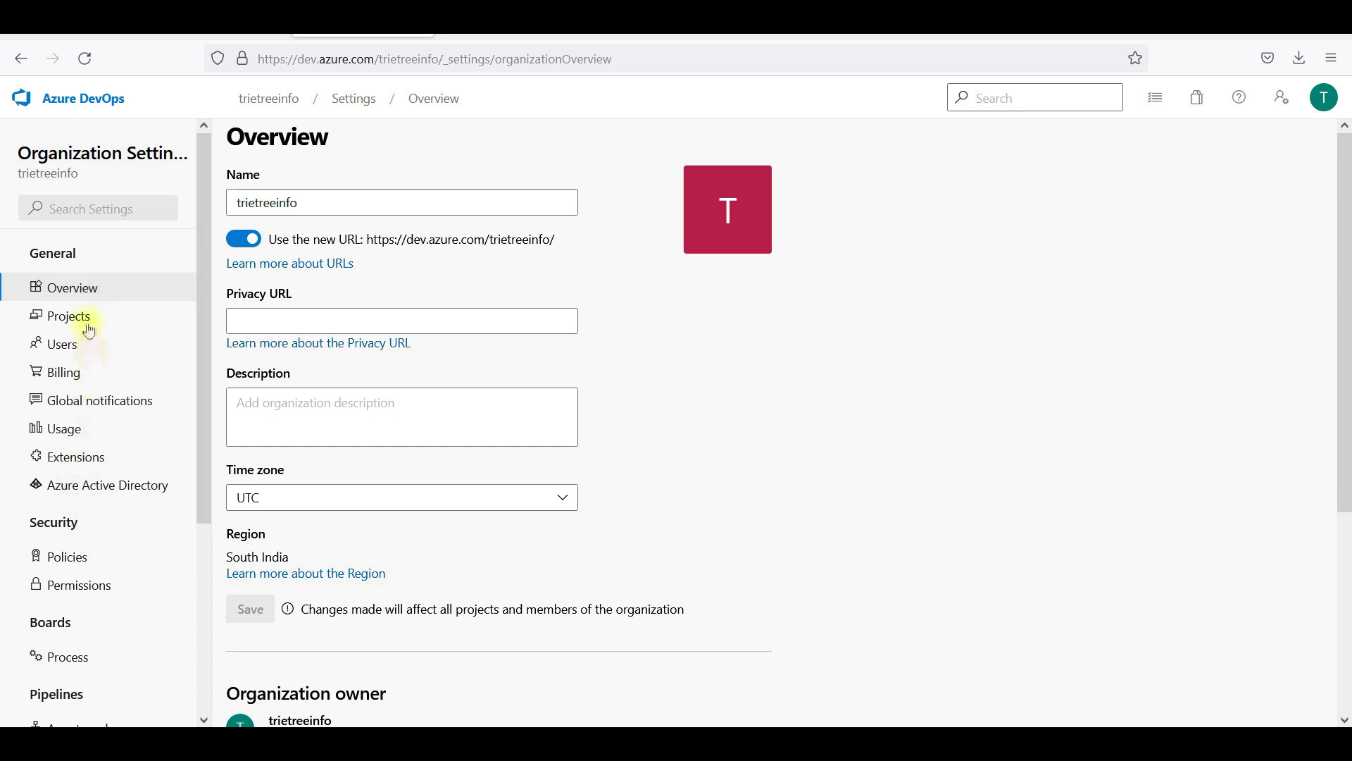
pyautogui.click(93, 572)
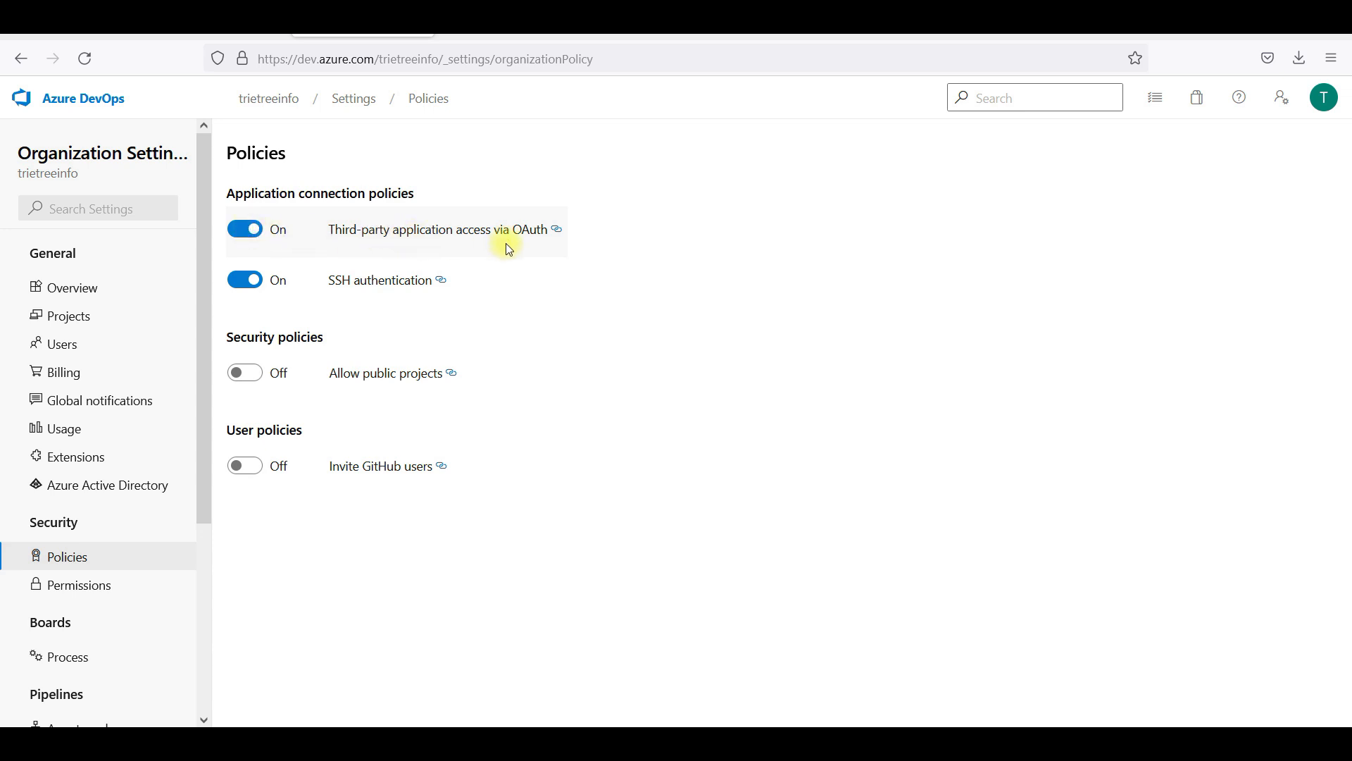
pyautogui.click(113, 99)
pyautogui.click(458, 23)
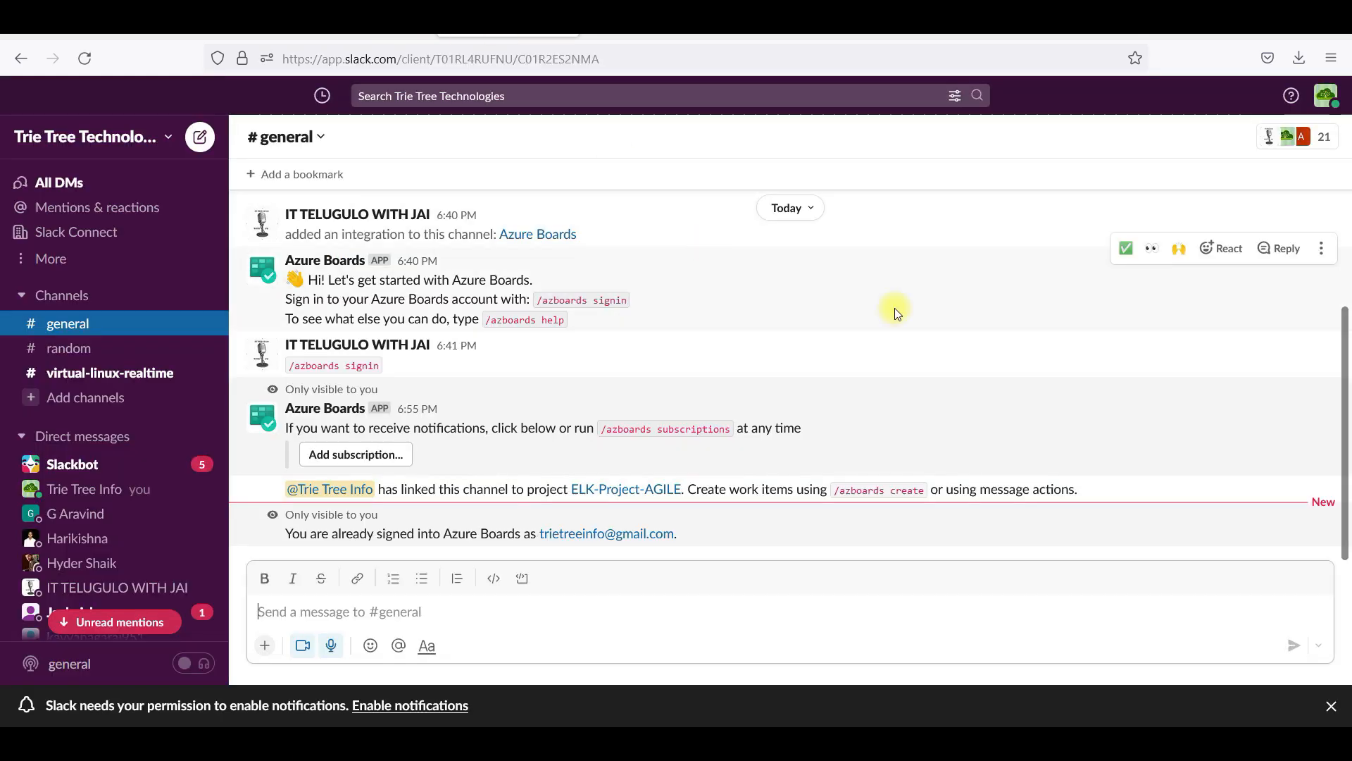
# Save a #general subscription for Work item created events of [Any] type, then reopen ELK-Project-AGILE
pyautogui.click(400, 458)
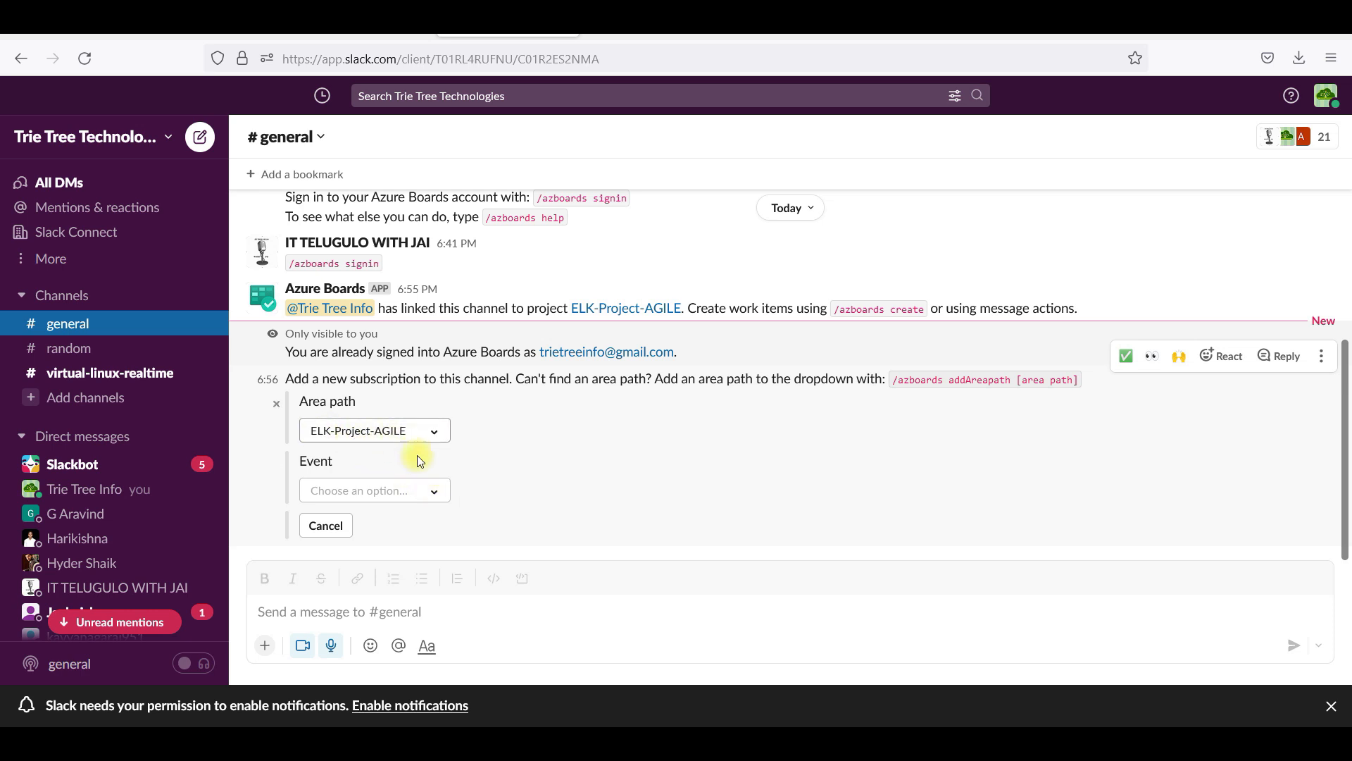
pyautogui.click(432, 488)
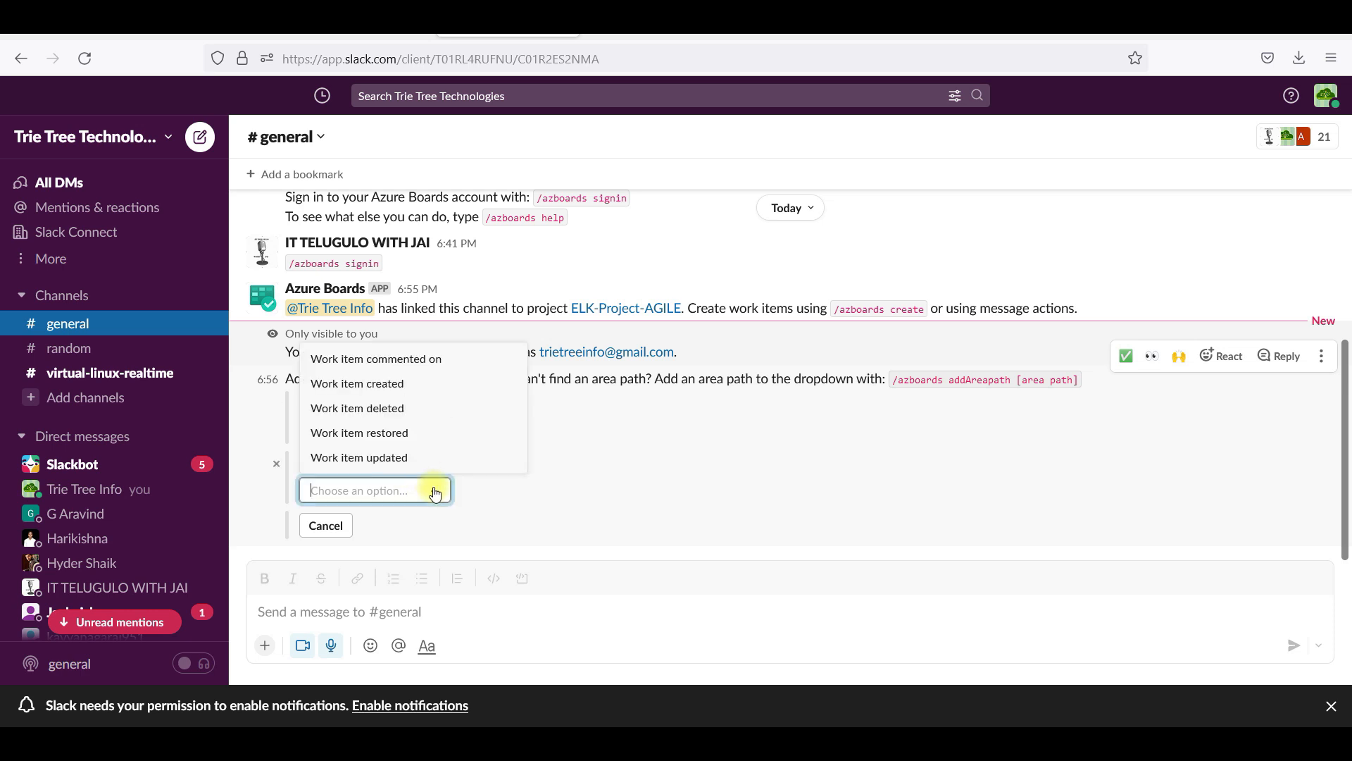
pyautogui.click(405, 388)
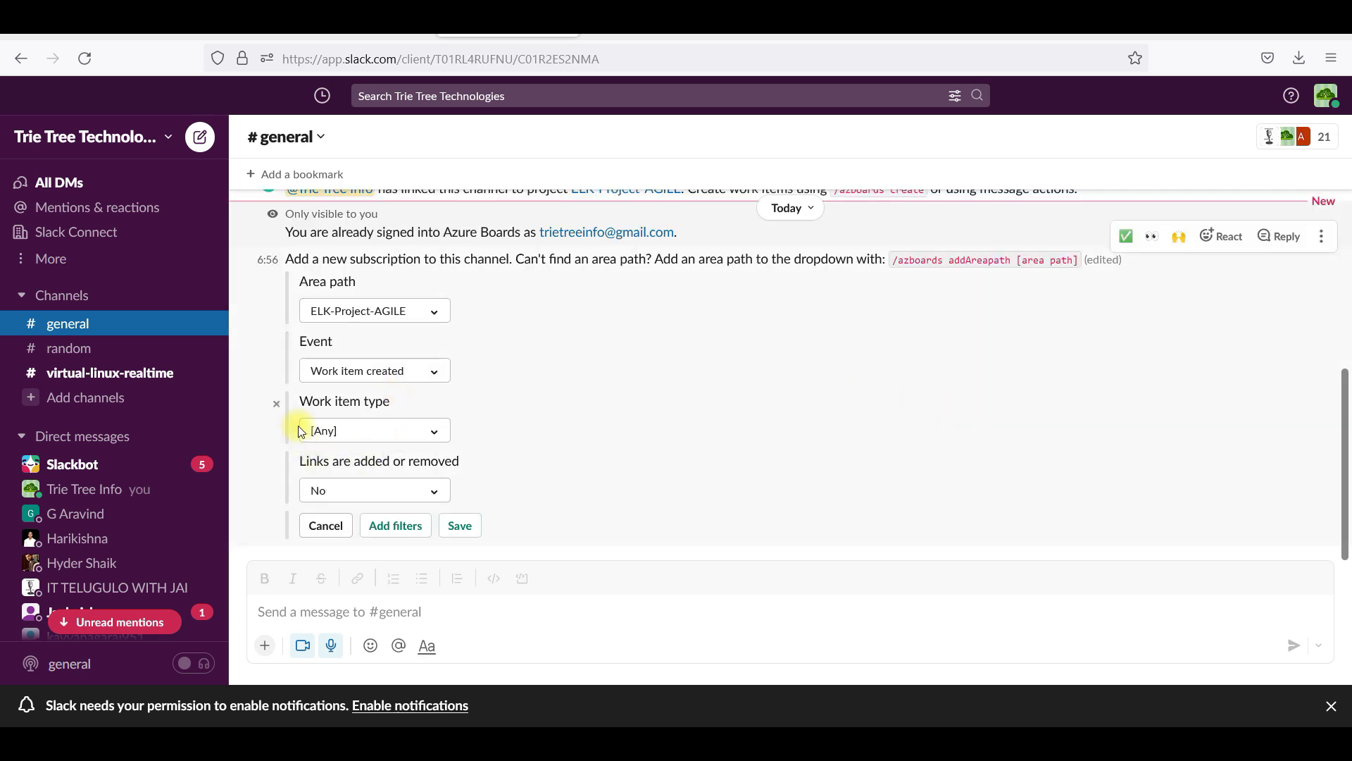
pyautogui.click(437, 434)
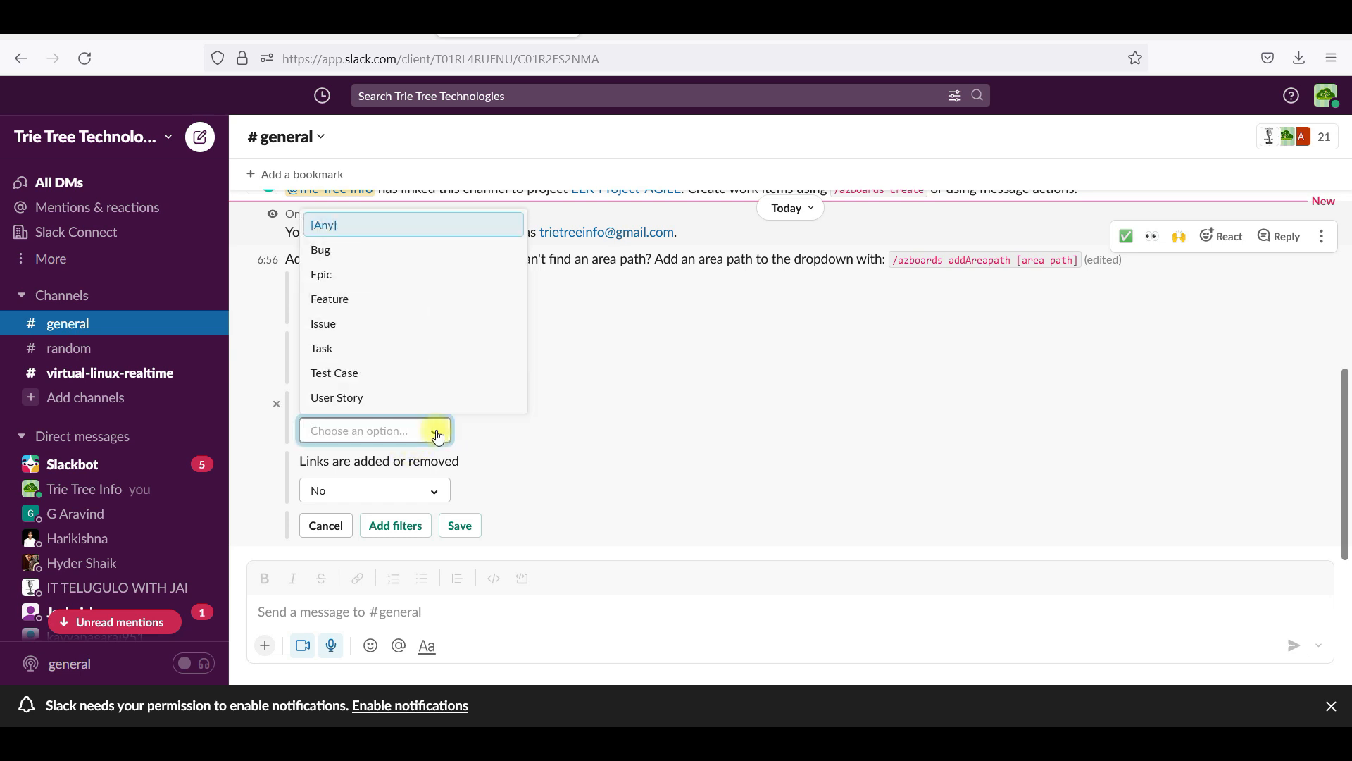
pyautogui.click(437, 434)
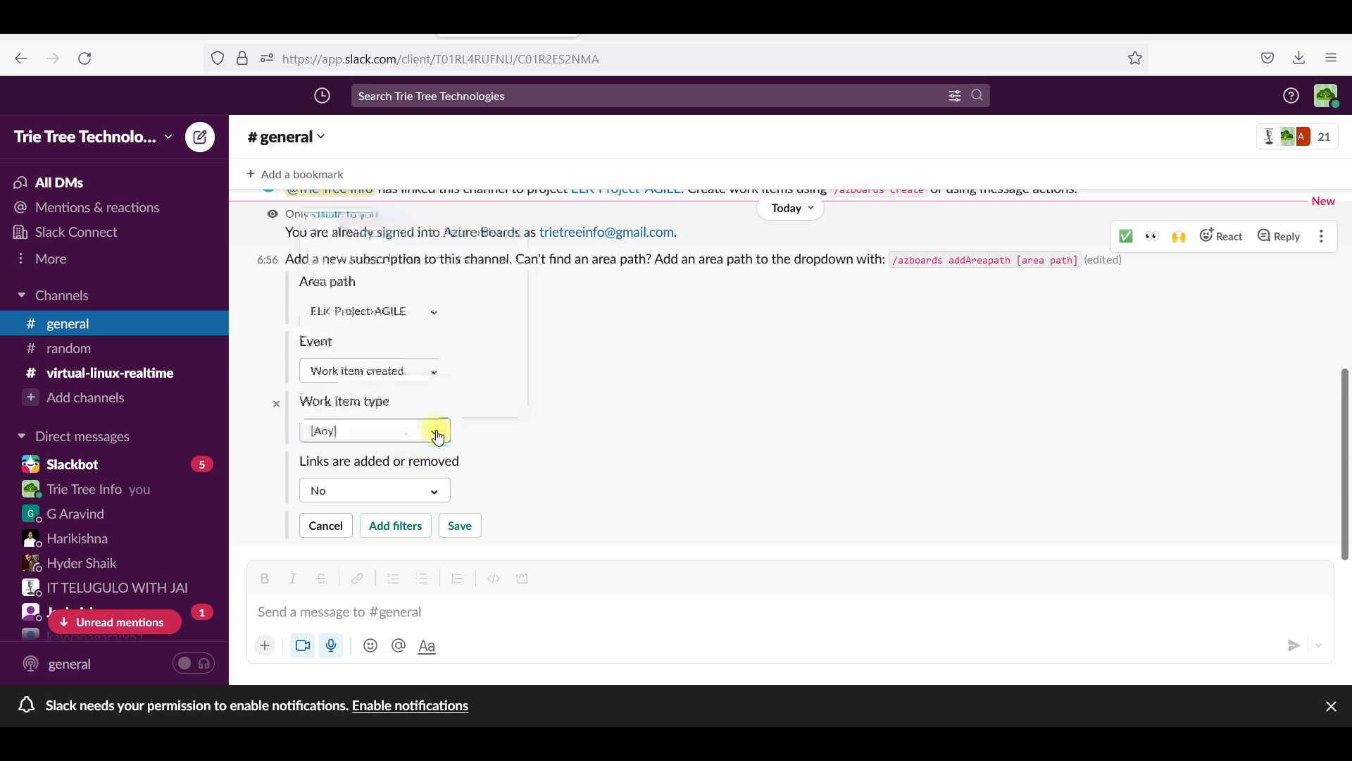
pyautogui.click(520, 498)
pyautogui.click(458, 529)
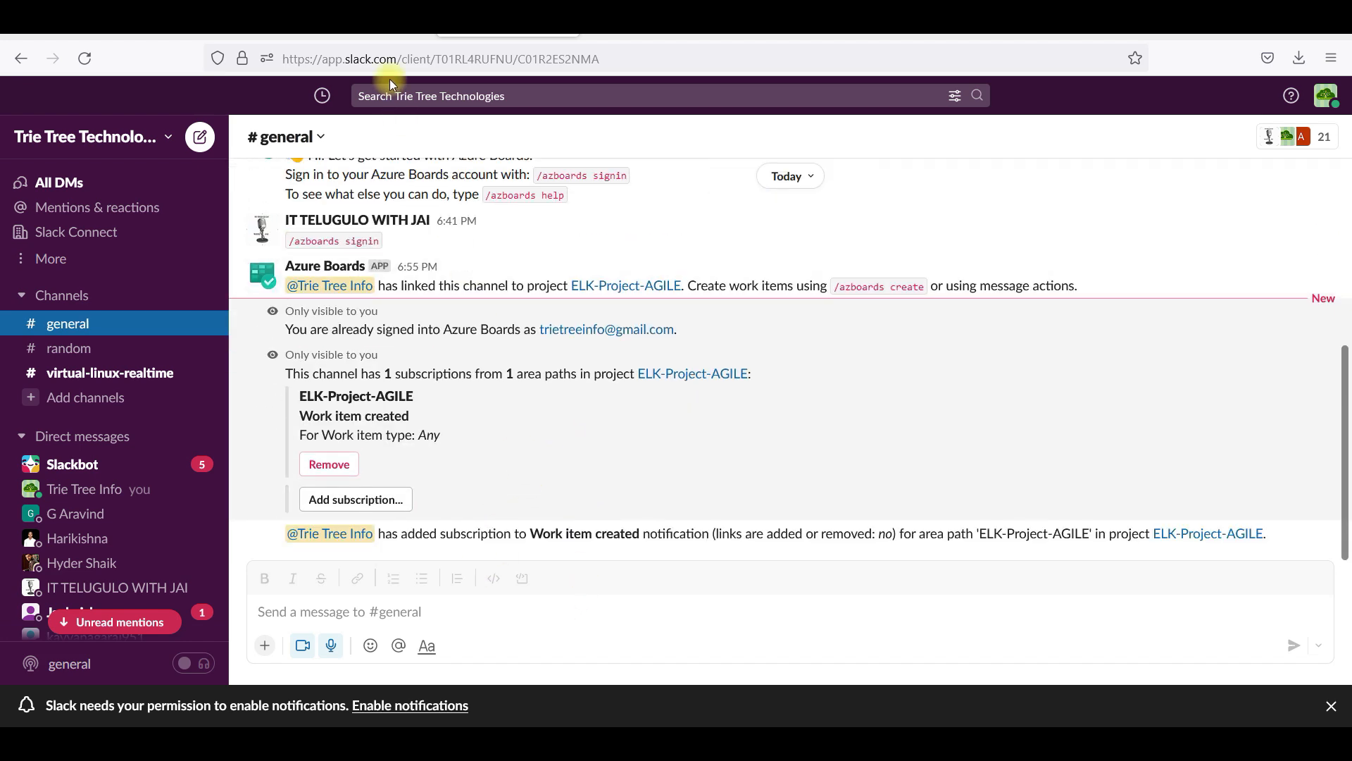
pyautogui.click(363, 21)
pyautogui.click(405, 332)
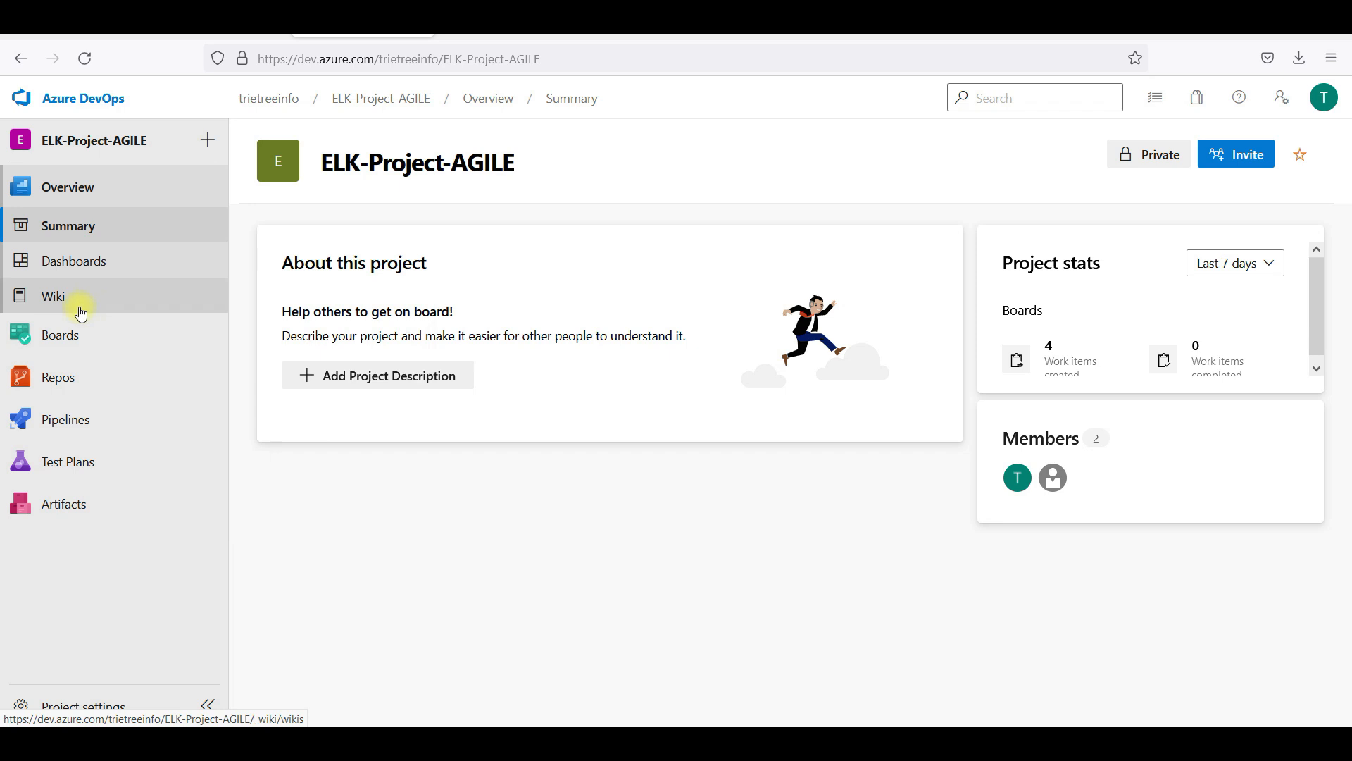
# Create and save Task 'Application - Observability Task1', then check its notice in Slack
pyautogui.click(113, 337)
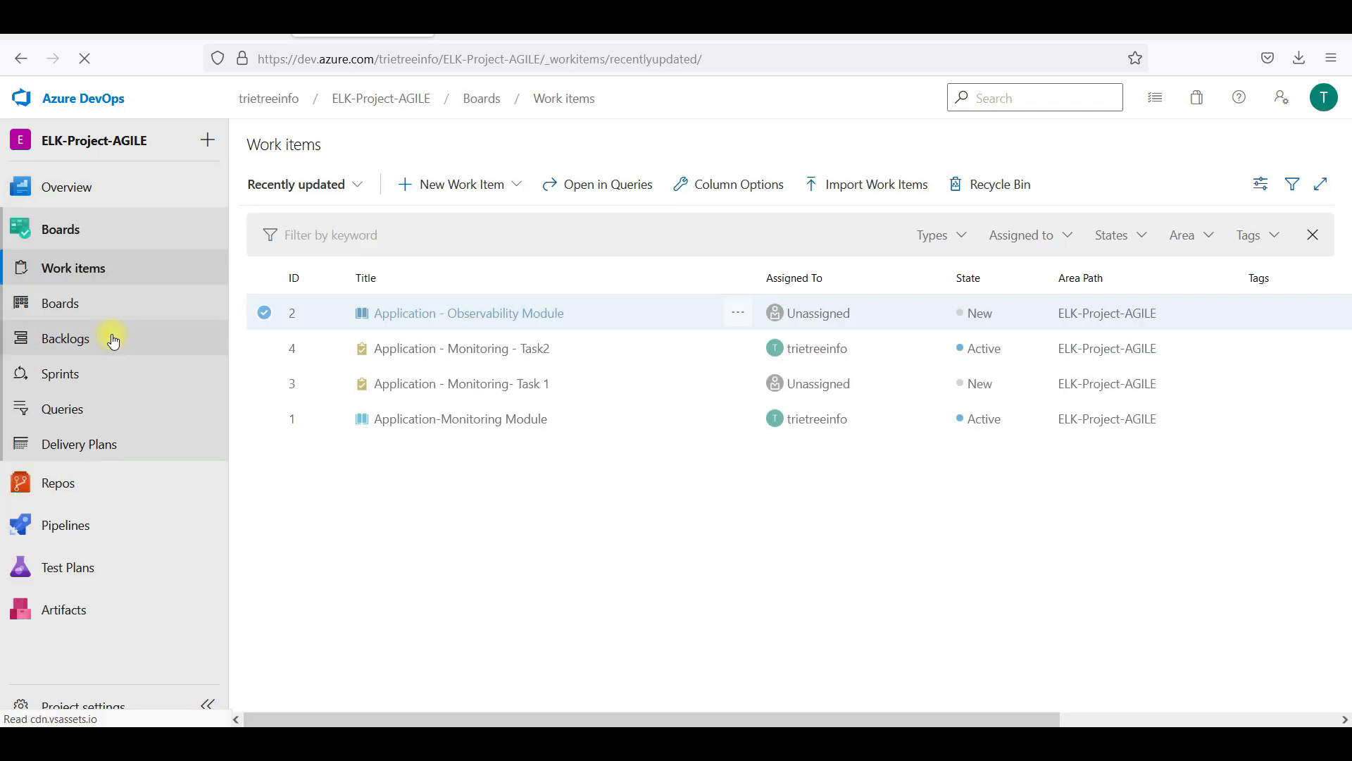
pyautogui.click(481, 182)
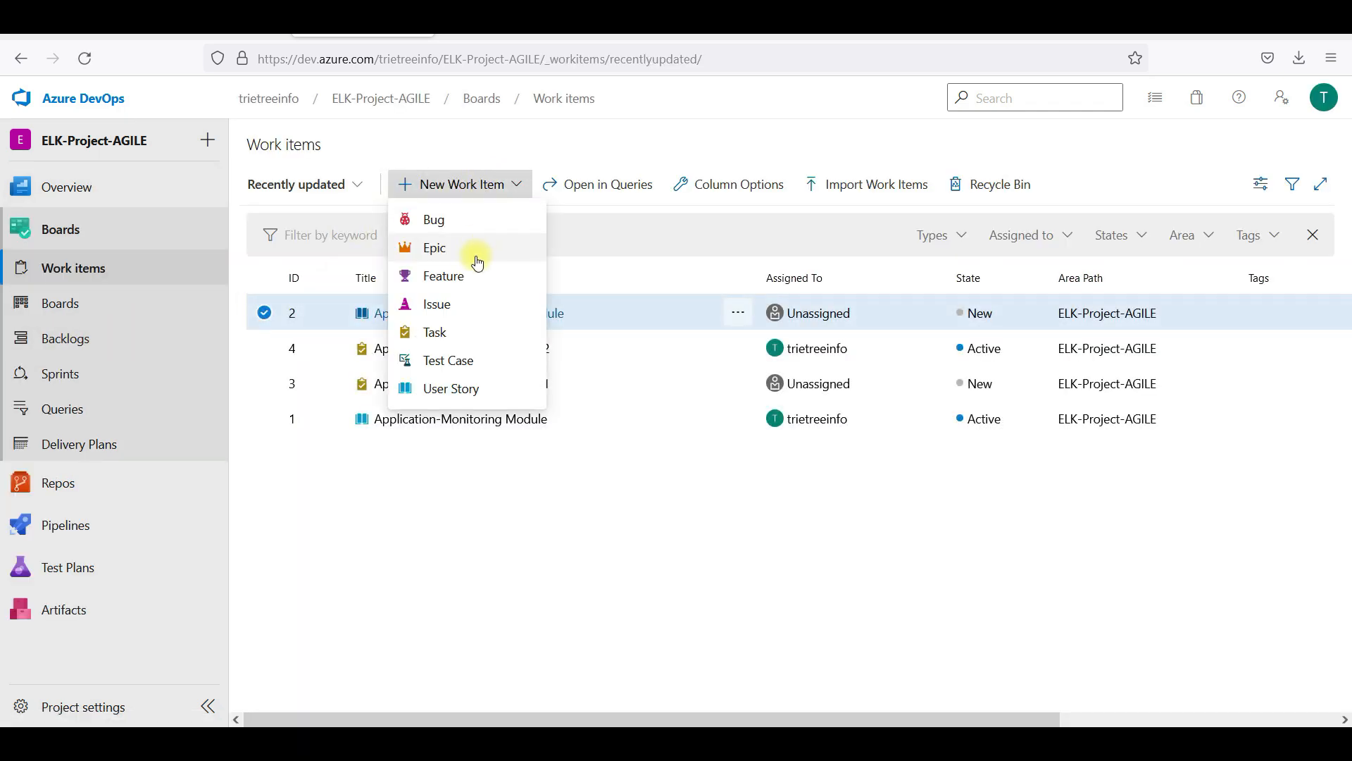
pyautogui.click(478, 344)
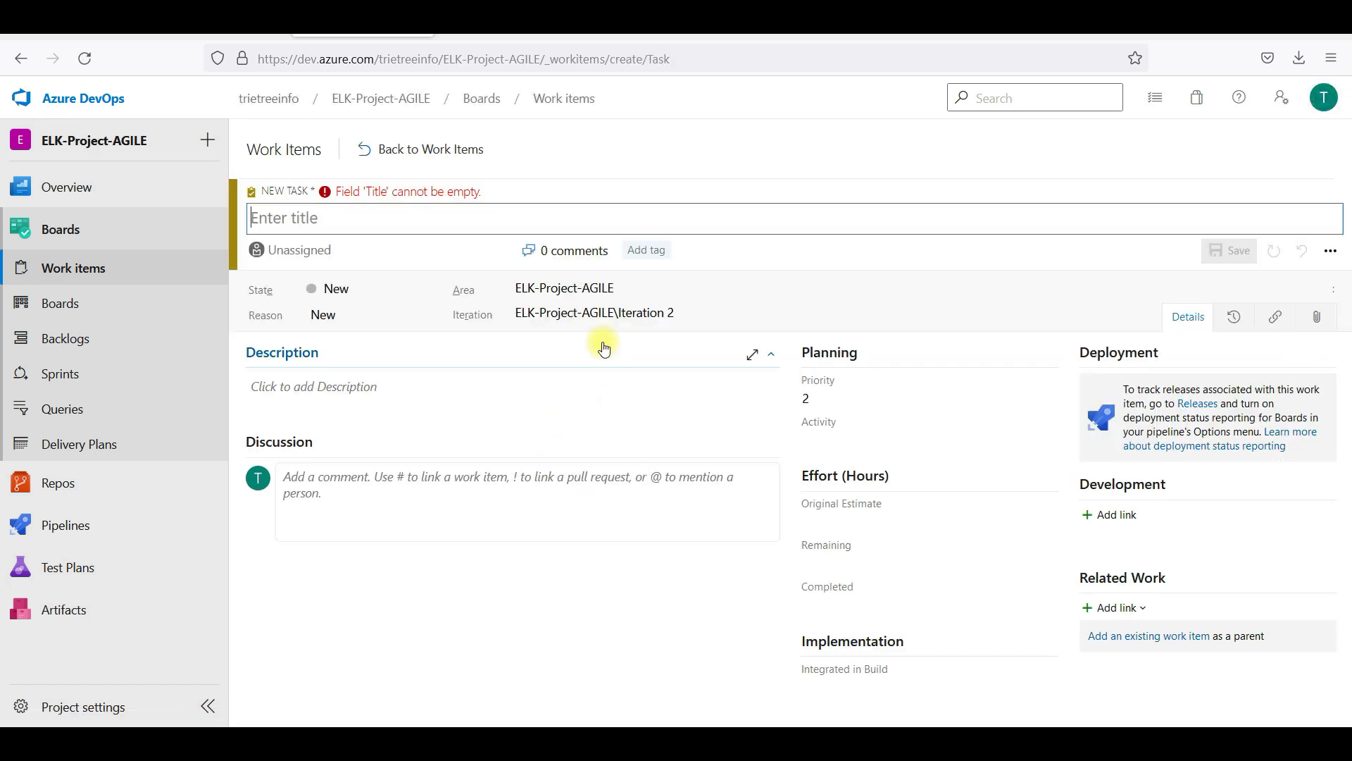
pyautogui.write('Application - Ob')
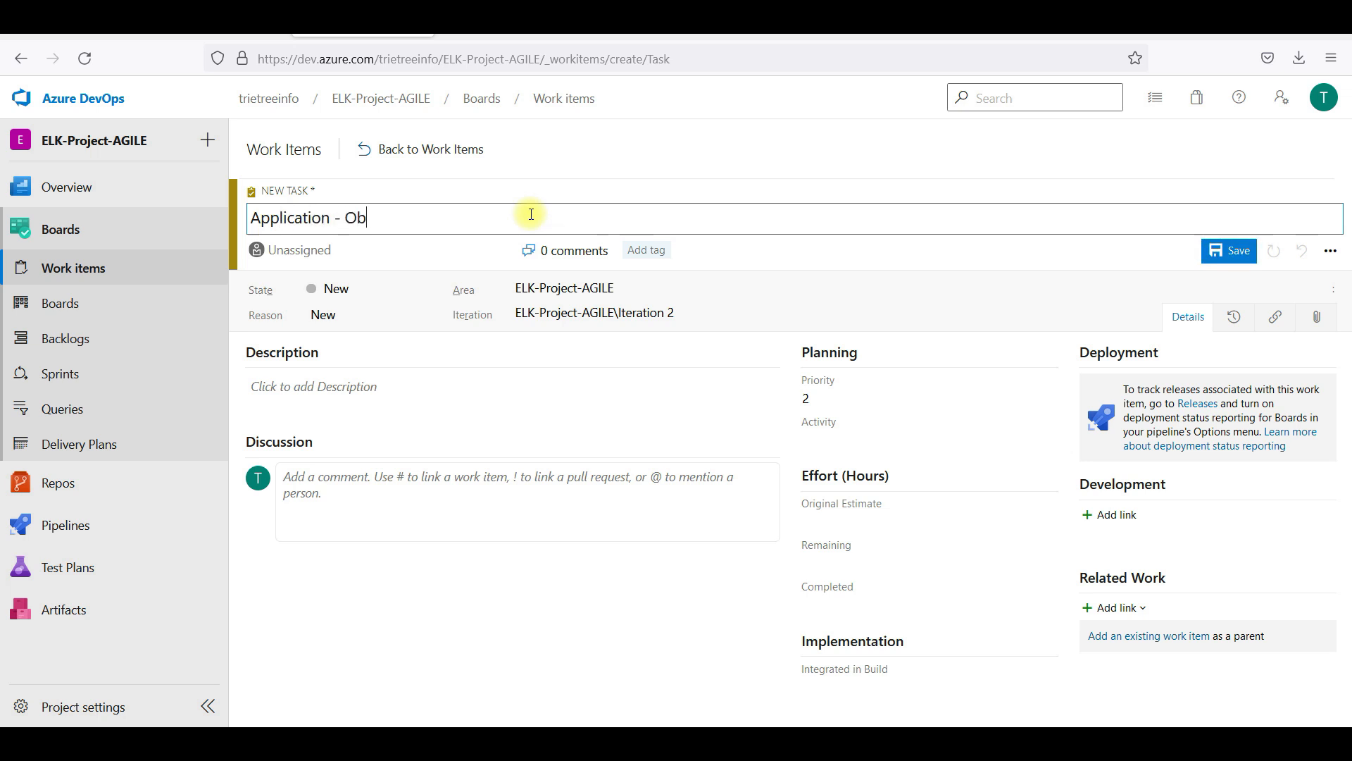
pyautogui.write('servability Task1')
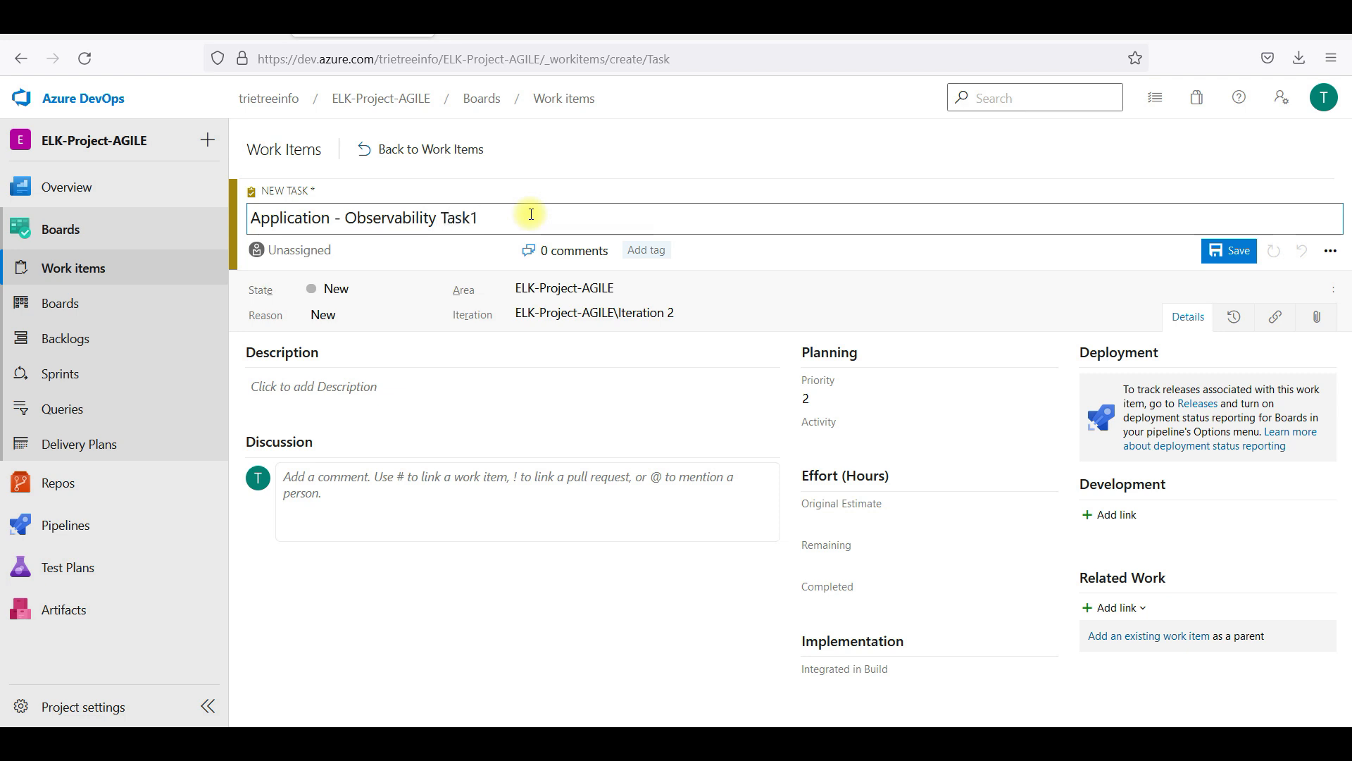
pyautogui.click(1229, 251)
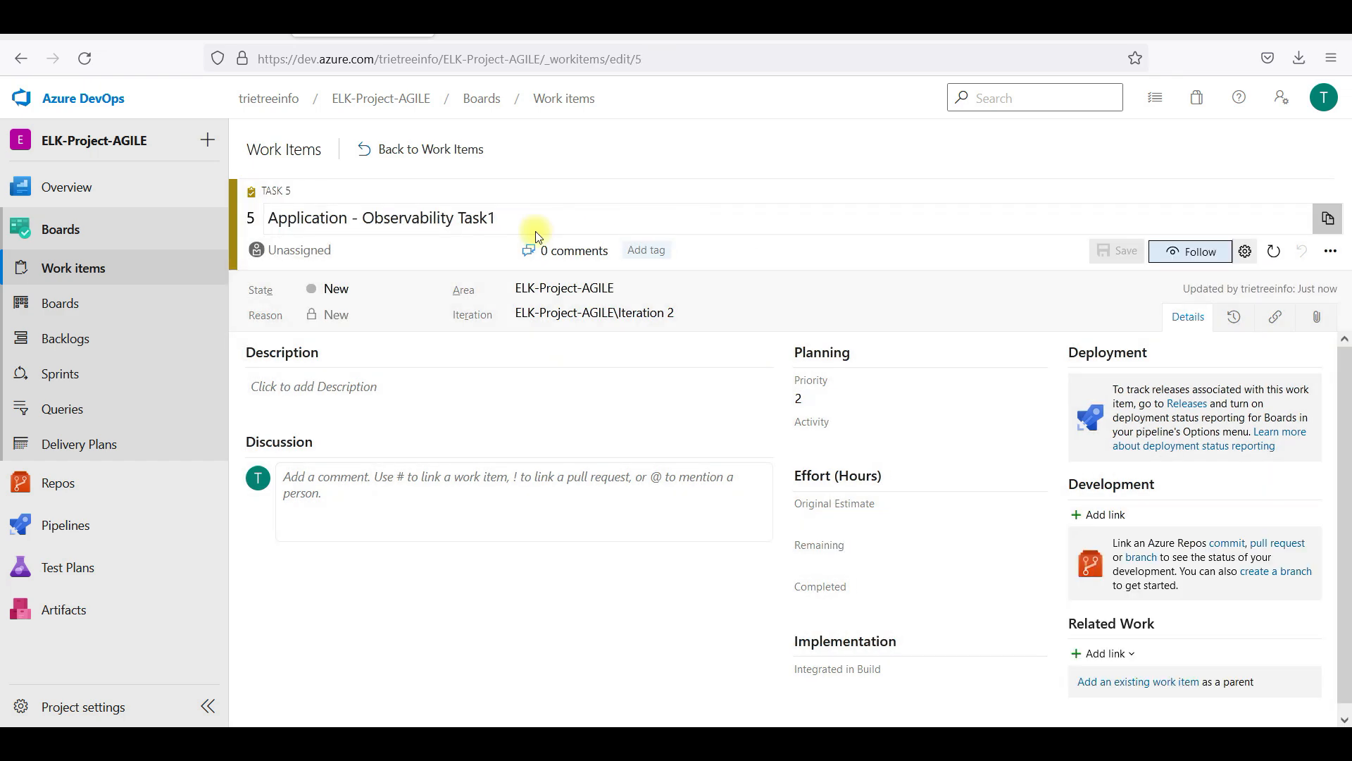
pyautogui.click(427, 37)
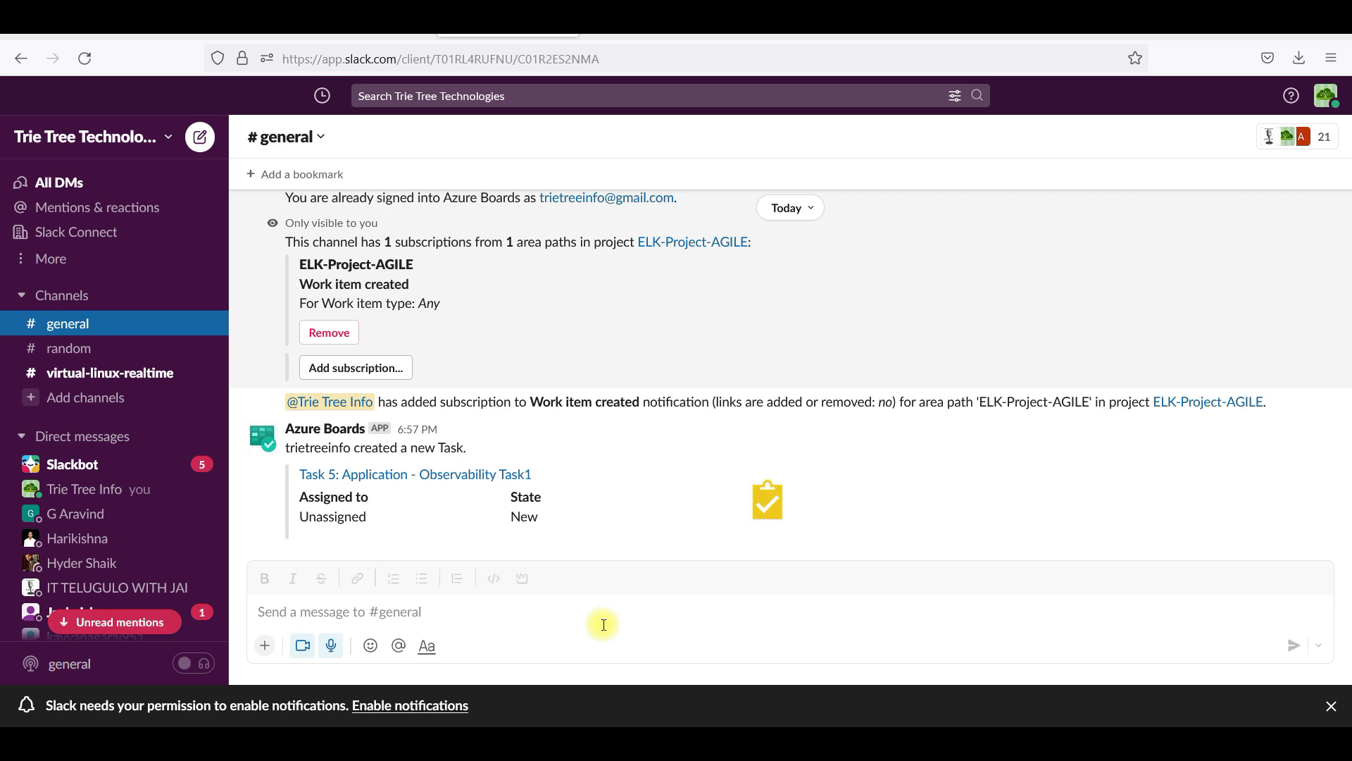
# Send the /azboards create command in #general
pyautogui.click(577, 615)
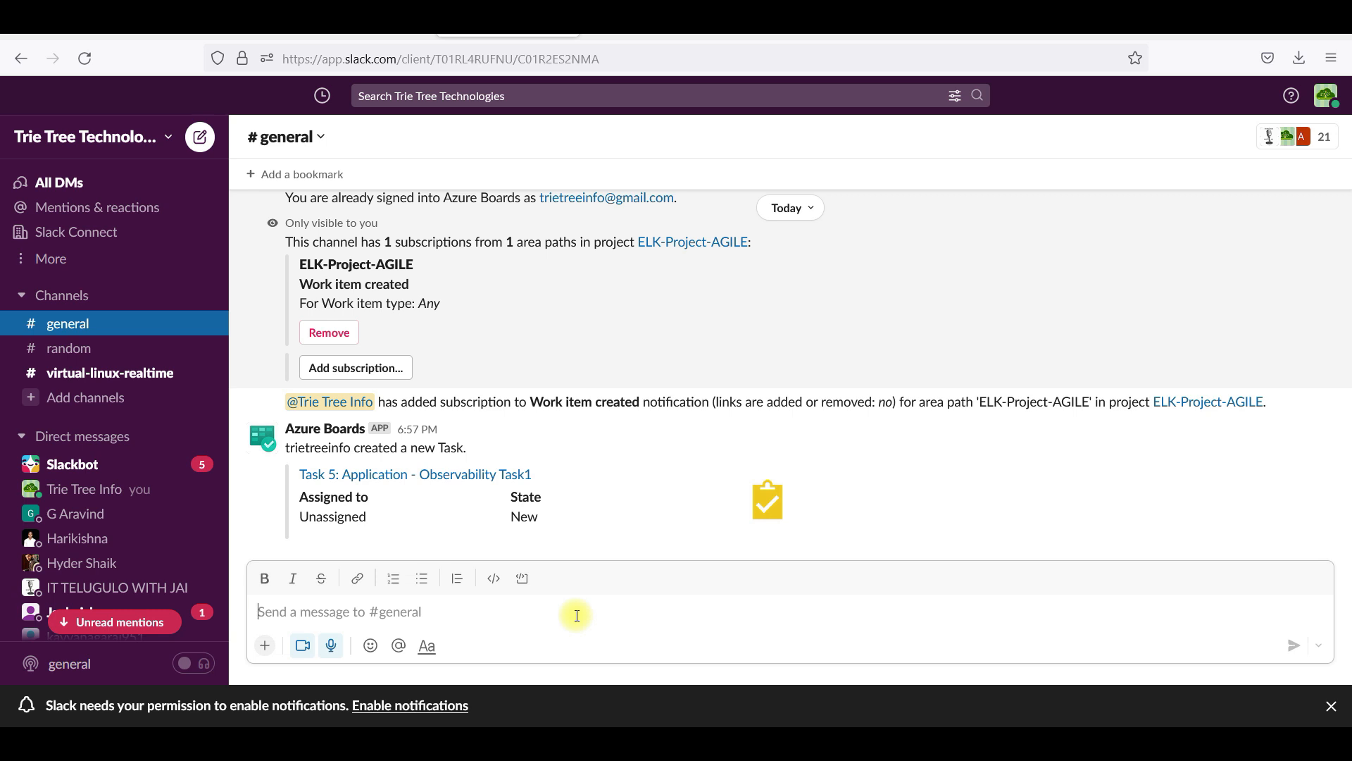
pyautogui.write('/az')
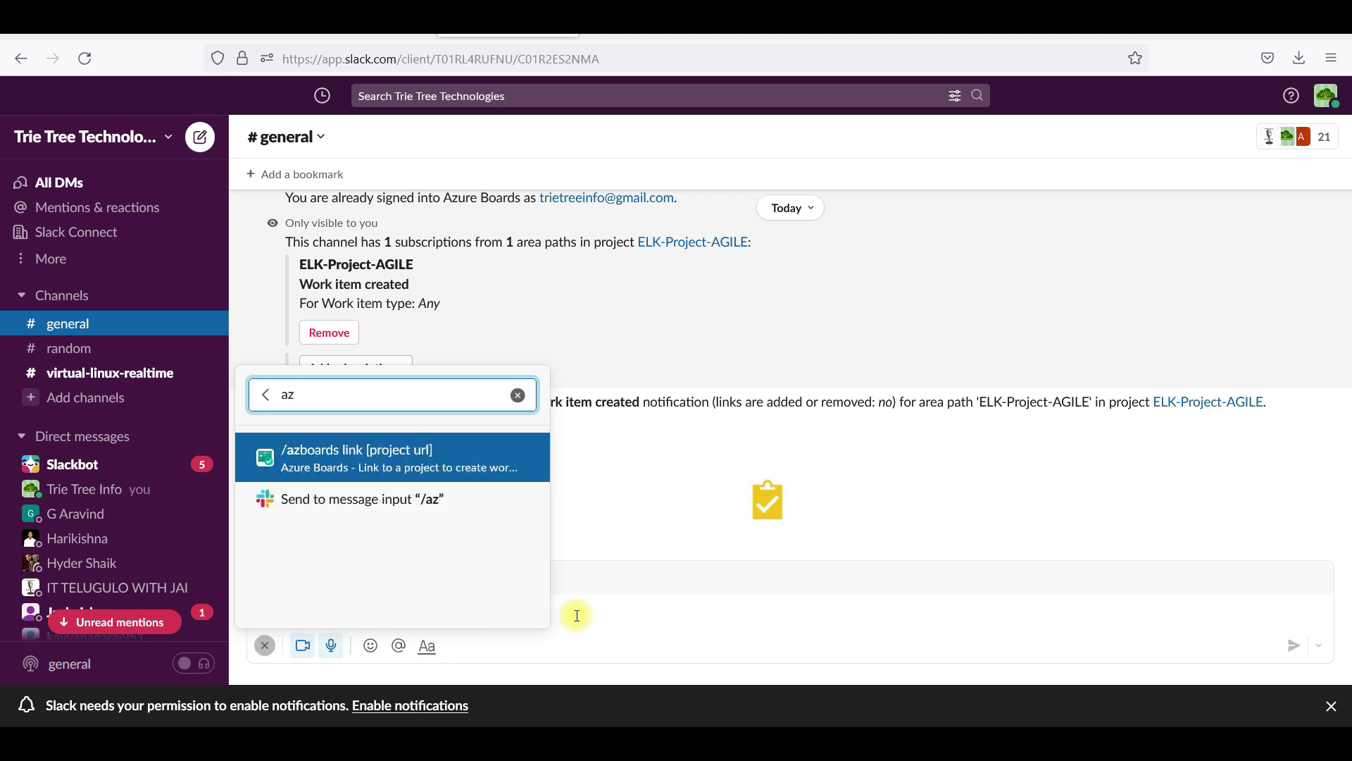
pyautogui.write('b')
pyautogui.press('BackSpace')
pyautogui.press('BackSpace')
pyautogui.press('BackSpace')
pyautogui.write('/azboards create')
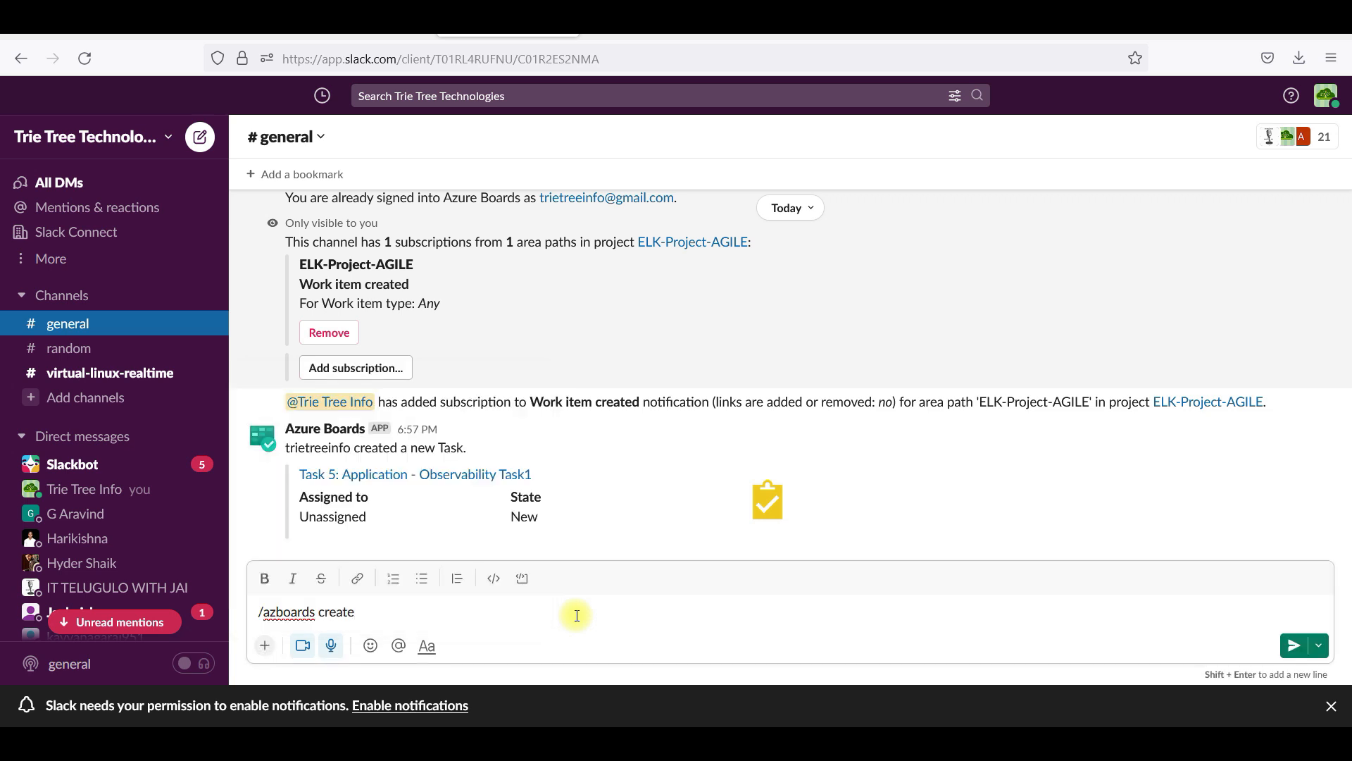
pyautogui.press('Return')
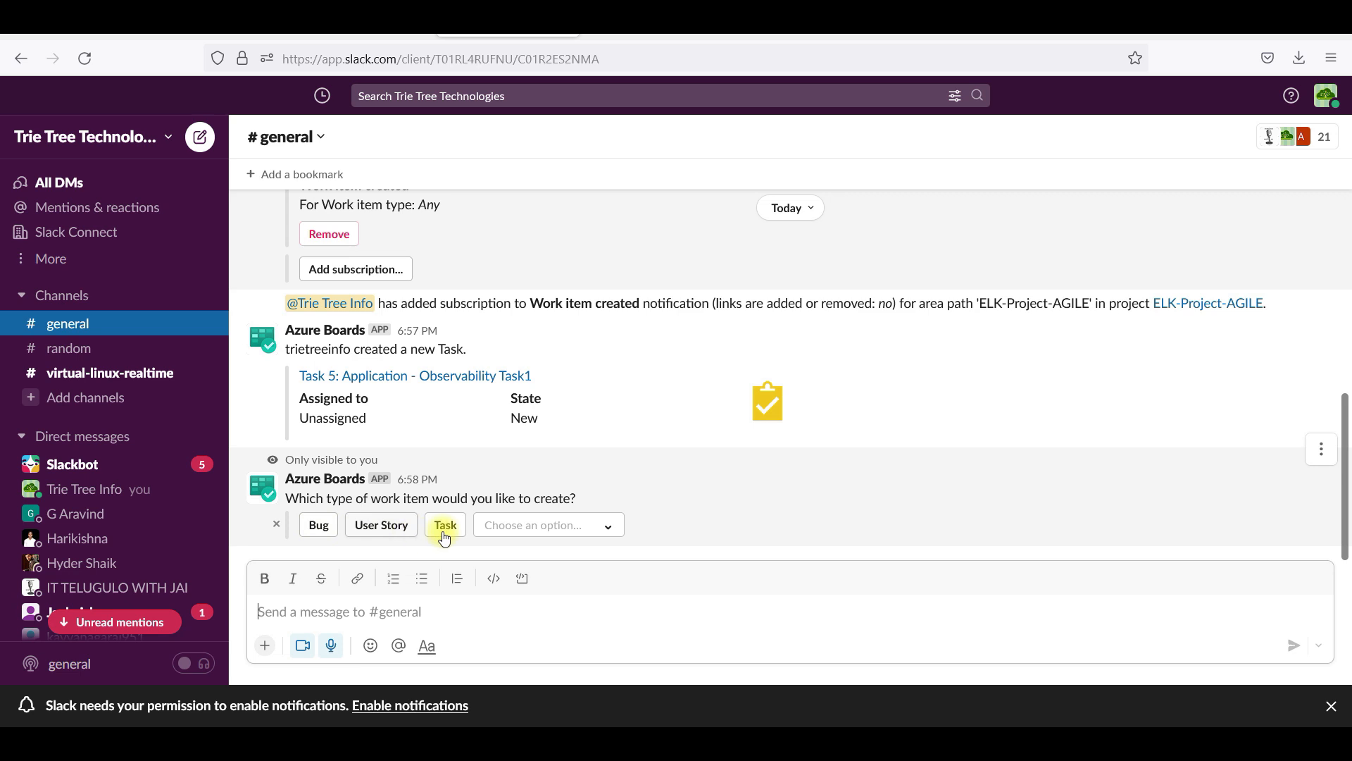
# Submit a new Bug titled 'Issue on Monitoring Logs' from the Azure Boards form
pyautogui.click(325, 527)
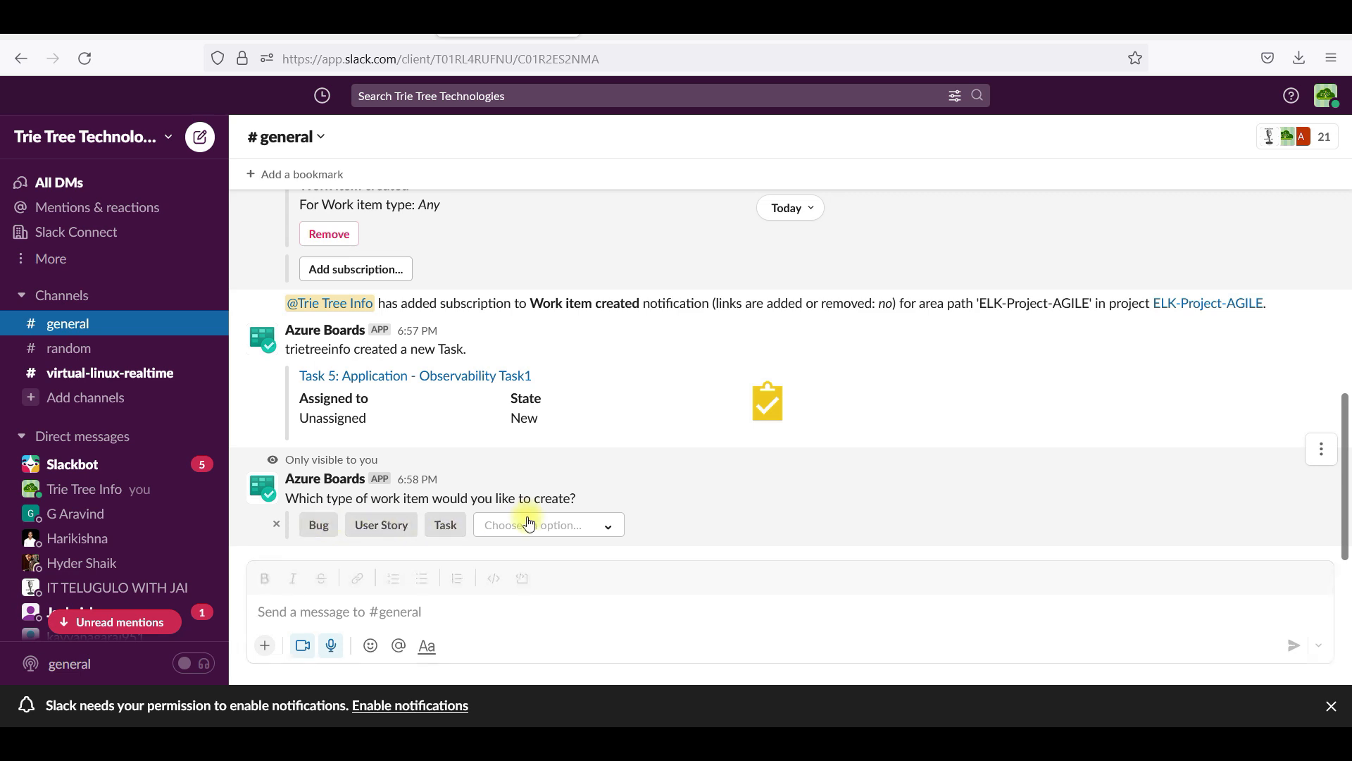
pyautogui.click(559, 529)
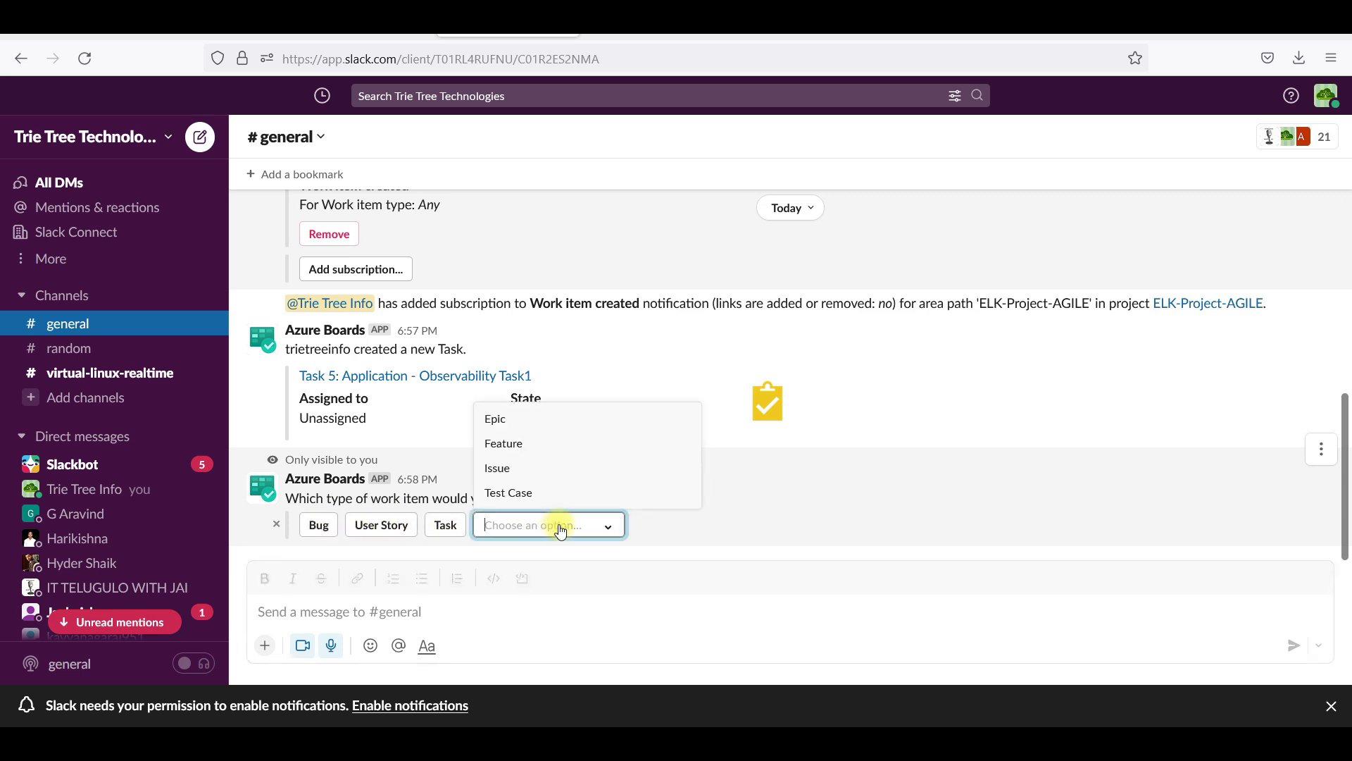
pyautogui.click(529, 469)
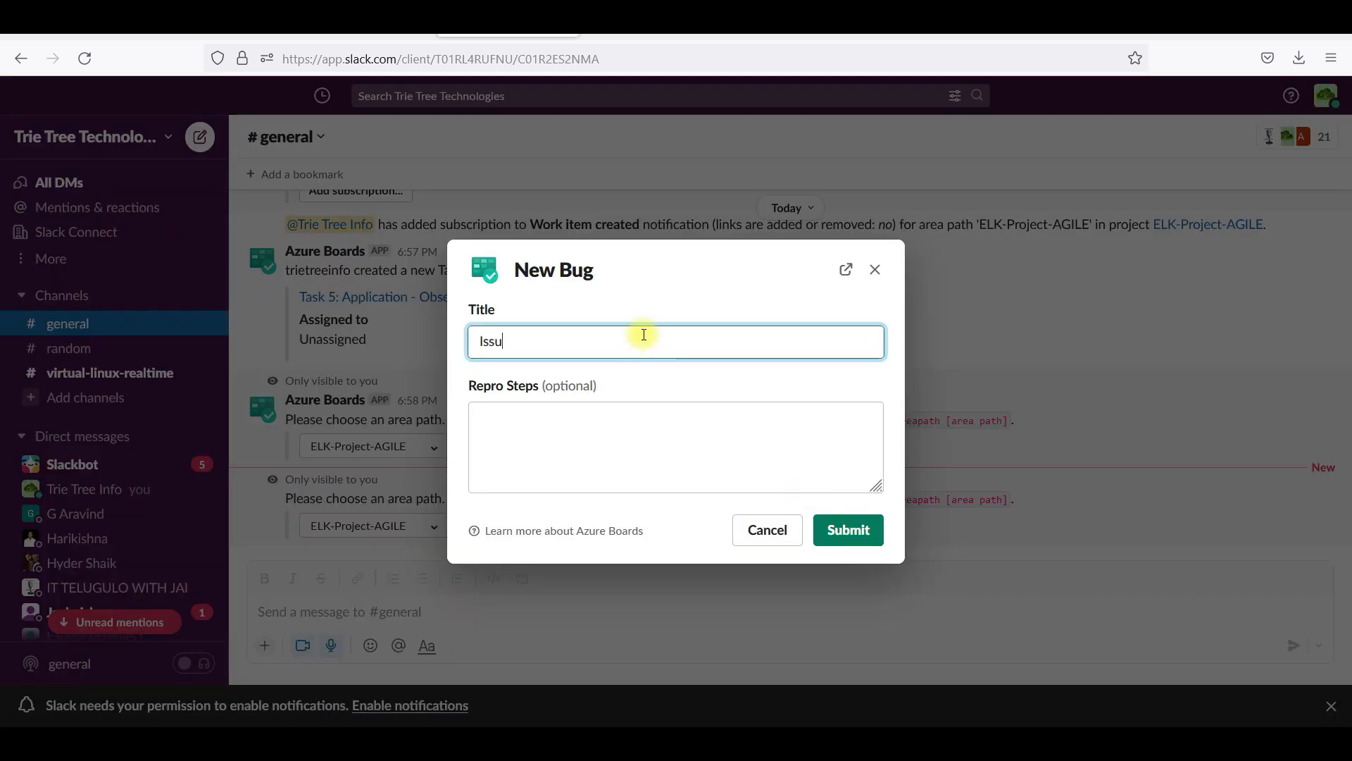
pyautogui.write('Issue on Monitoring Logs')
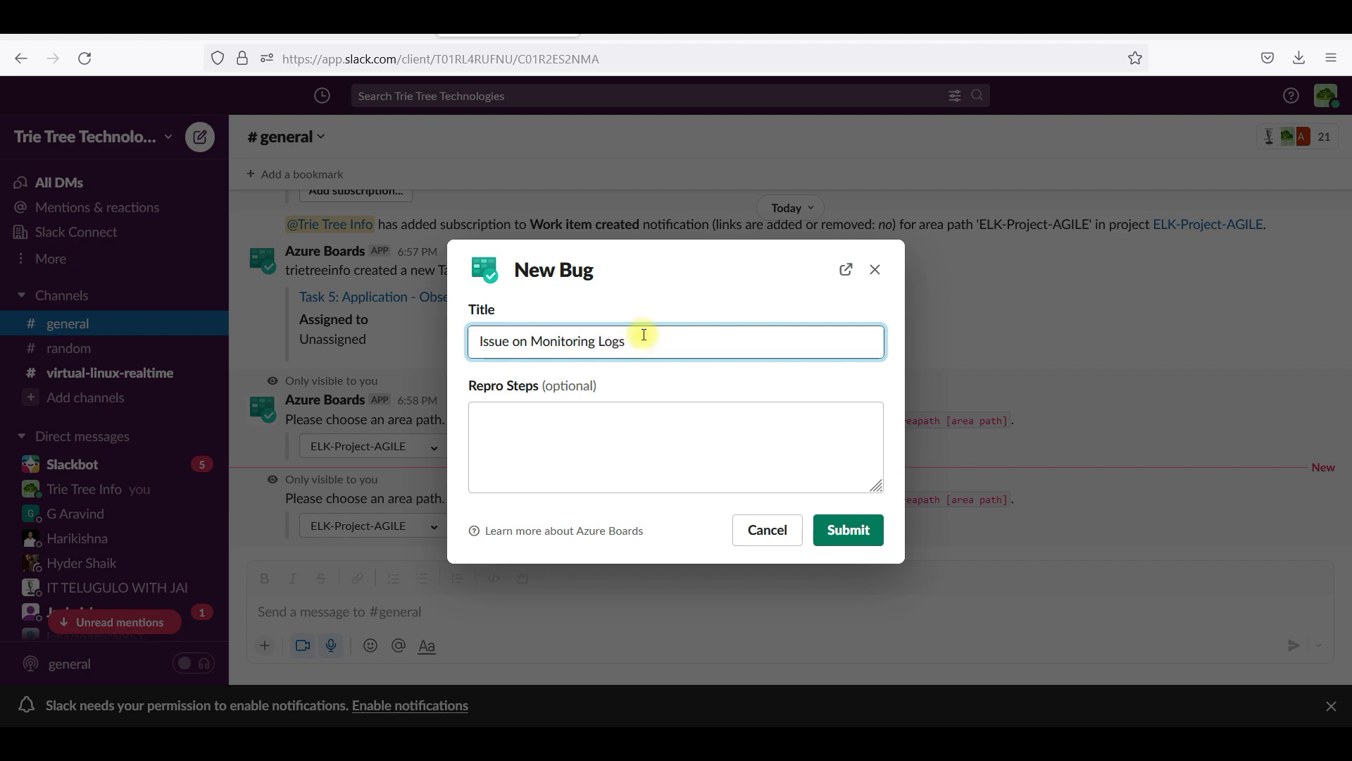
pyautogui.click(846, 540)
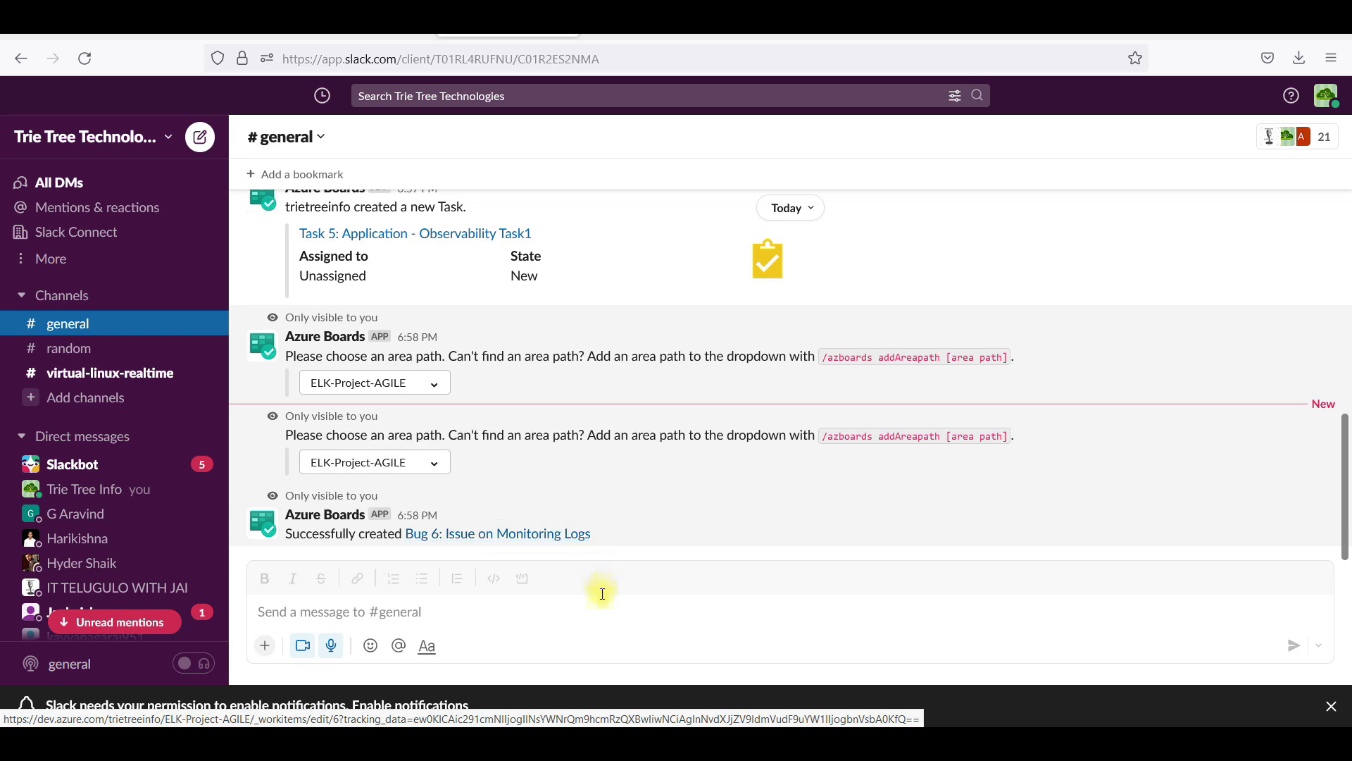
# Return from Task 5 to the work items list, check Slack for Bug 6, then open the Projects page
pyautogui.click(423, 233)
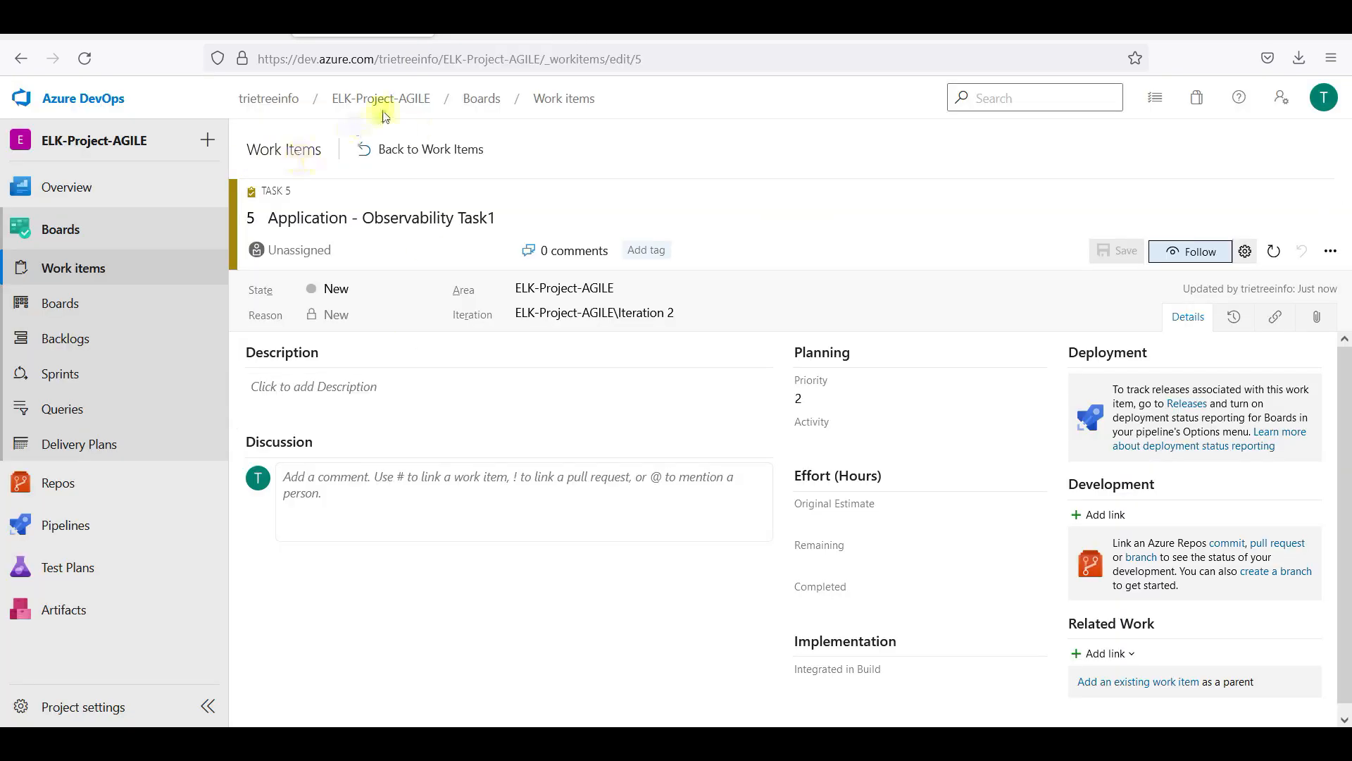
pyautogui.click(400, 149)
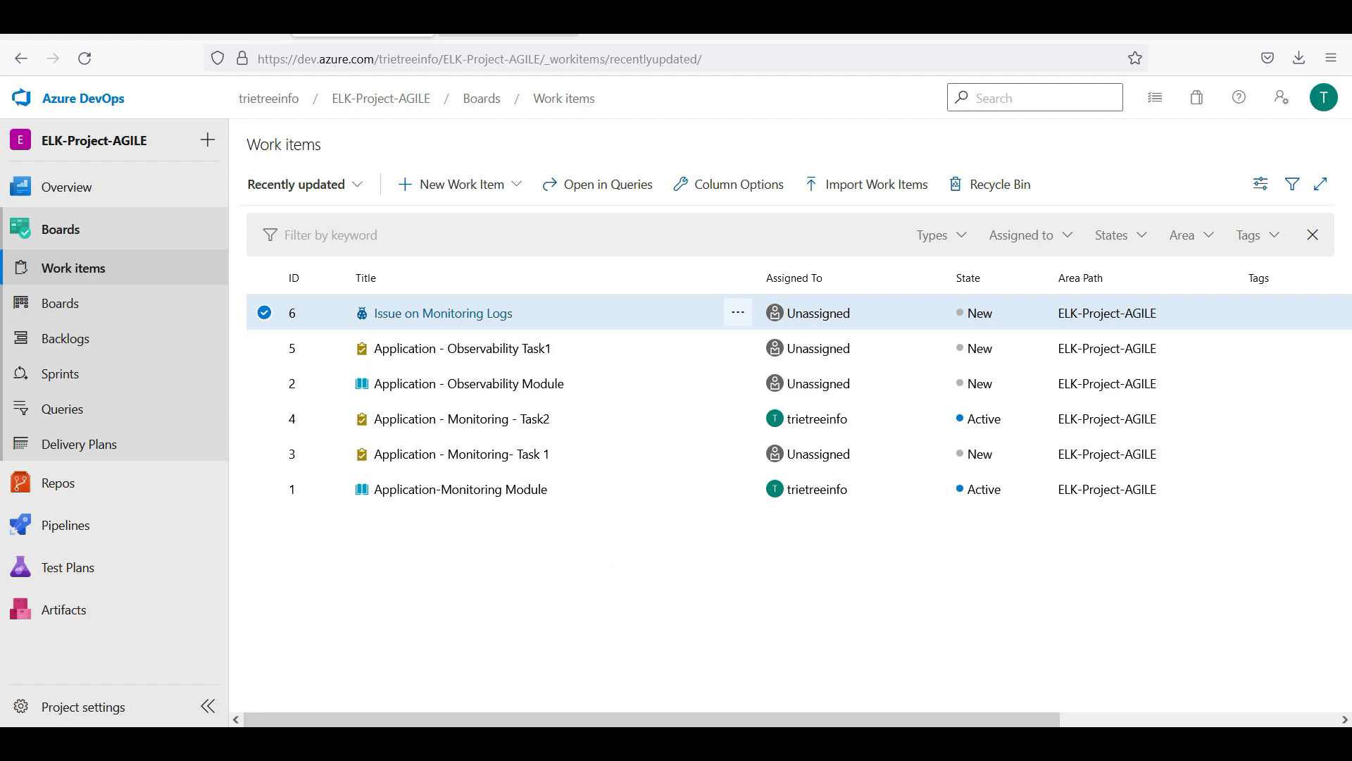
pyautogui.click(507, 21)
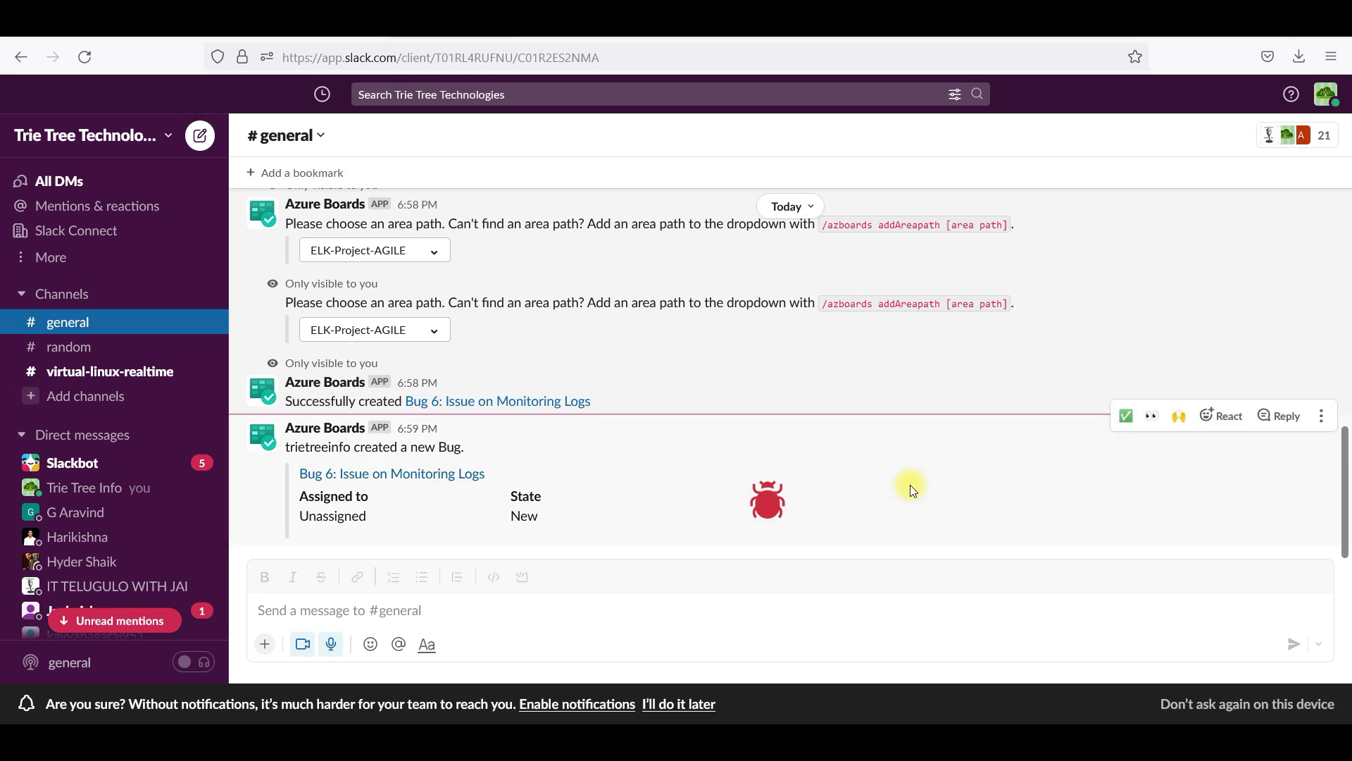
pyautogui.click(324, 22)
pyautogui.click(614, 593)
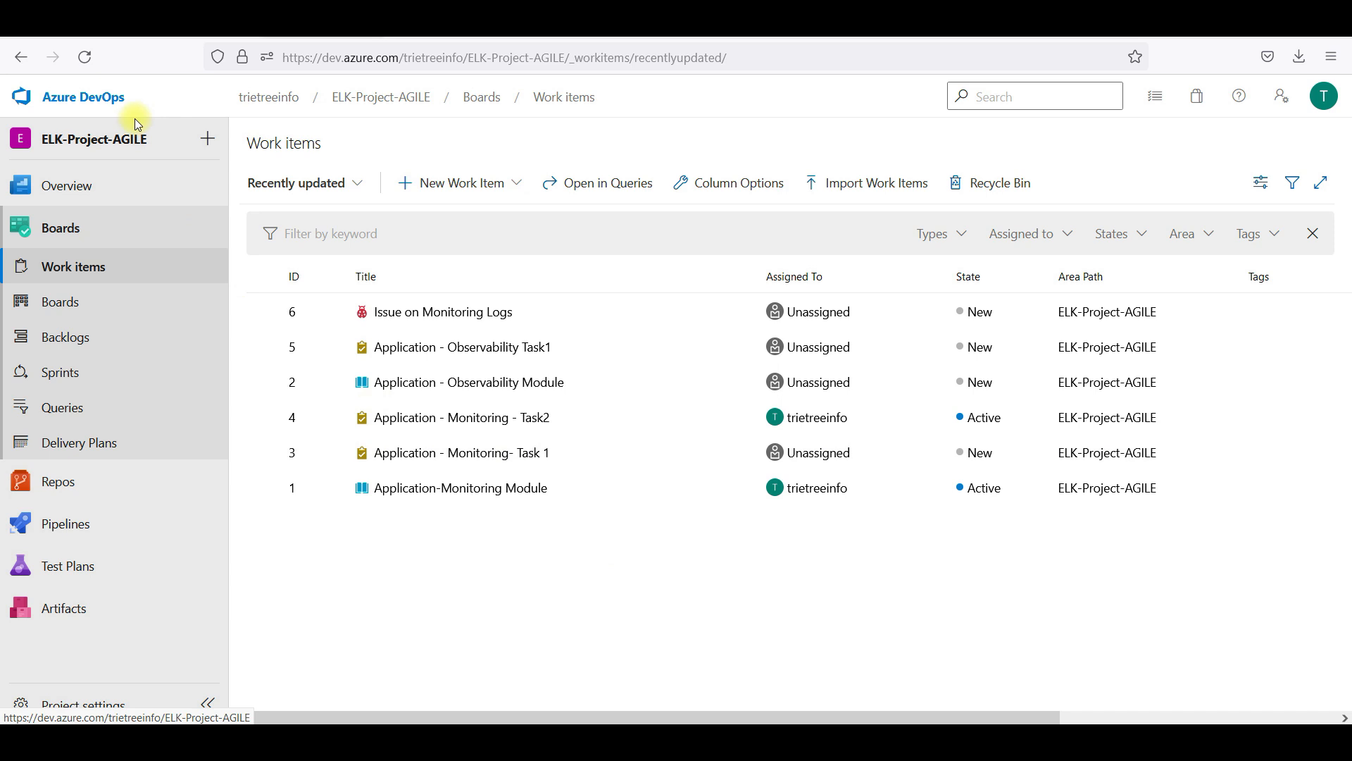
pyautogui.click(105, 100)
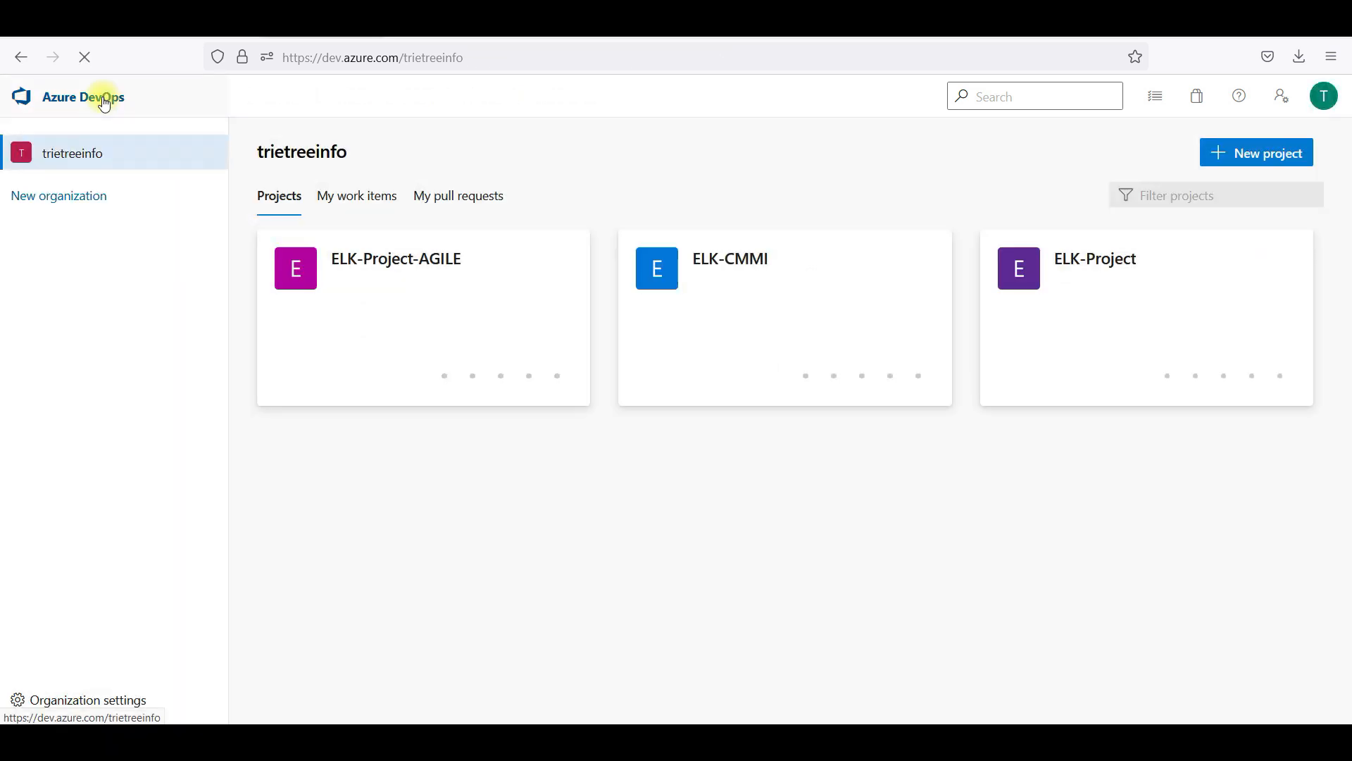
# Open Organization settings and view the organization's Users list
pyautogui.click(341, 293)
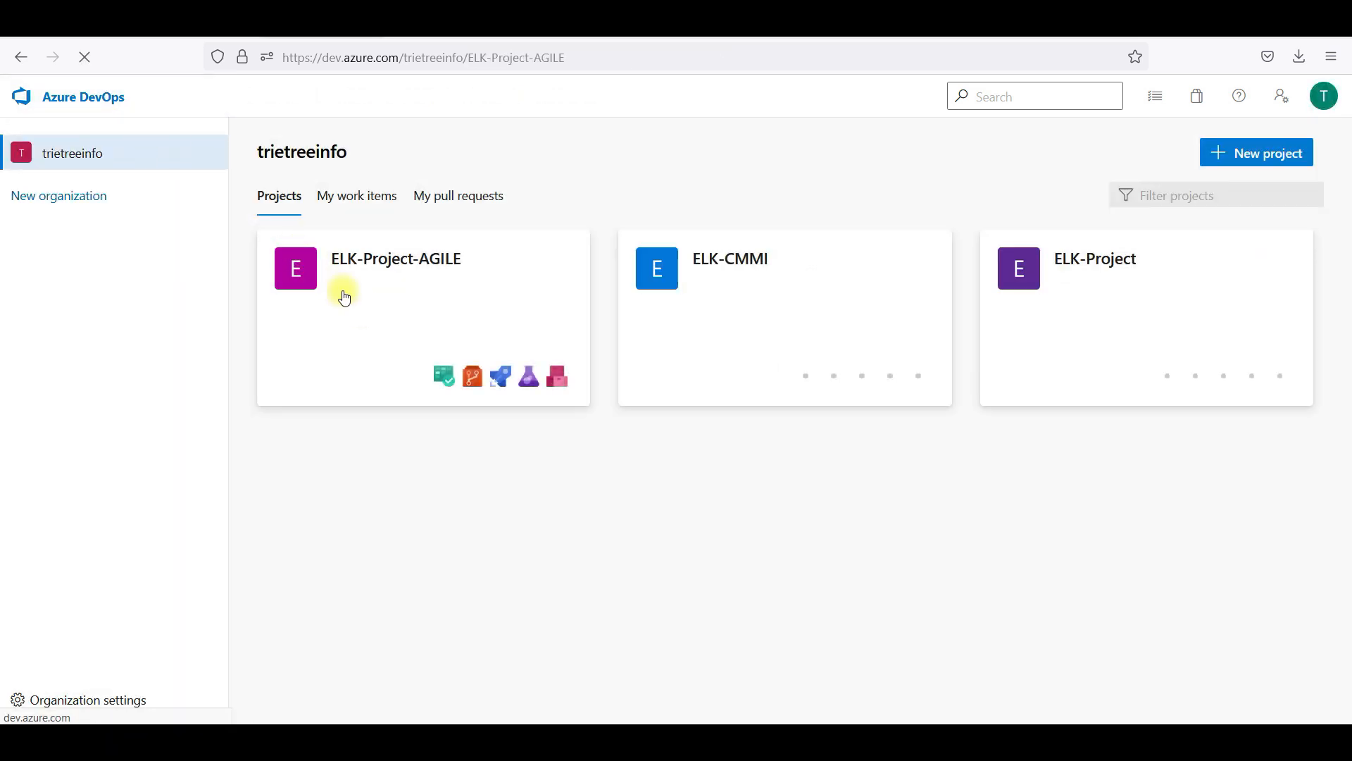
pyautogui.click(97, 103)
pyautogui.click(114, 699)
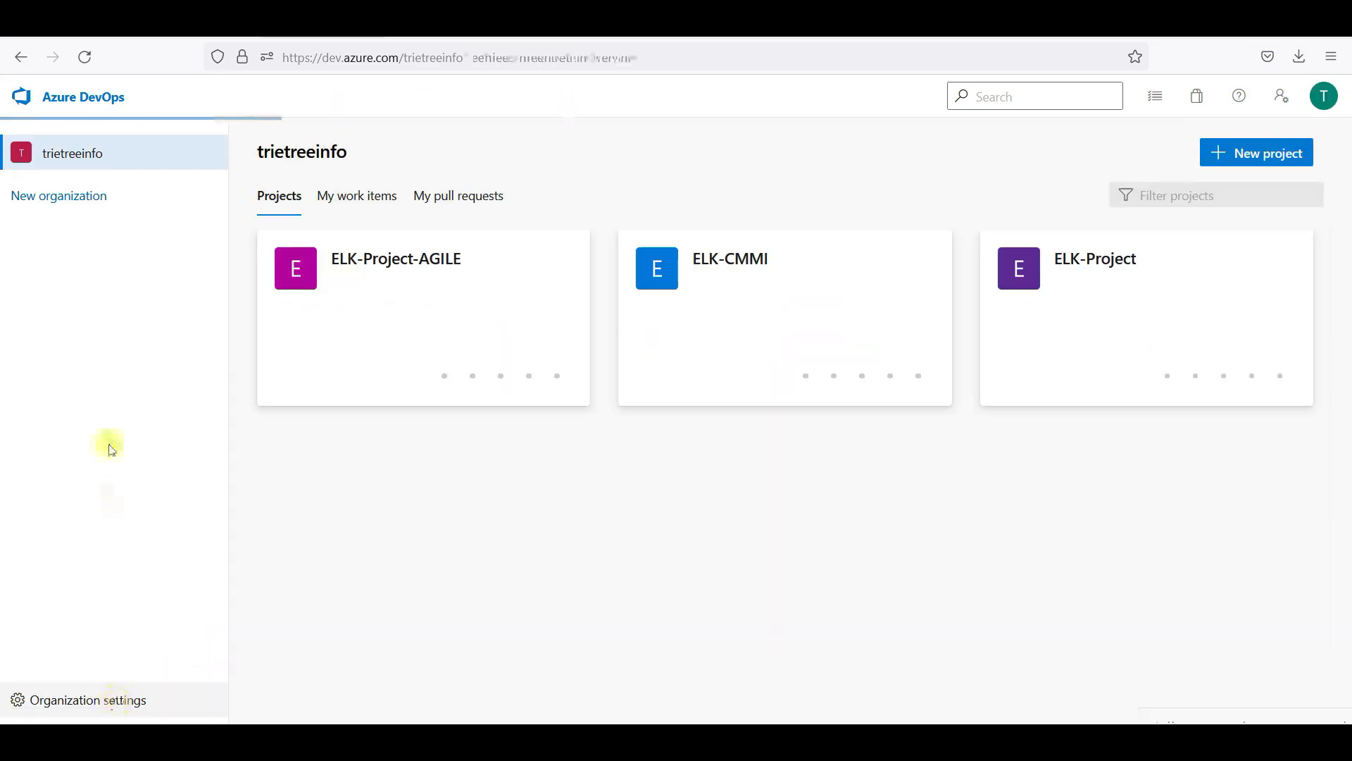
pyautogui.click(99, 341)
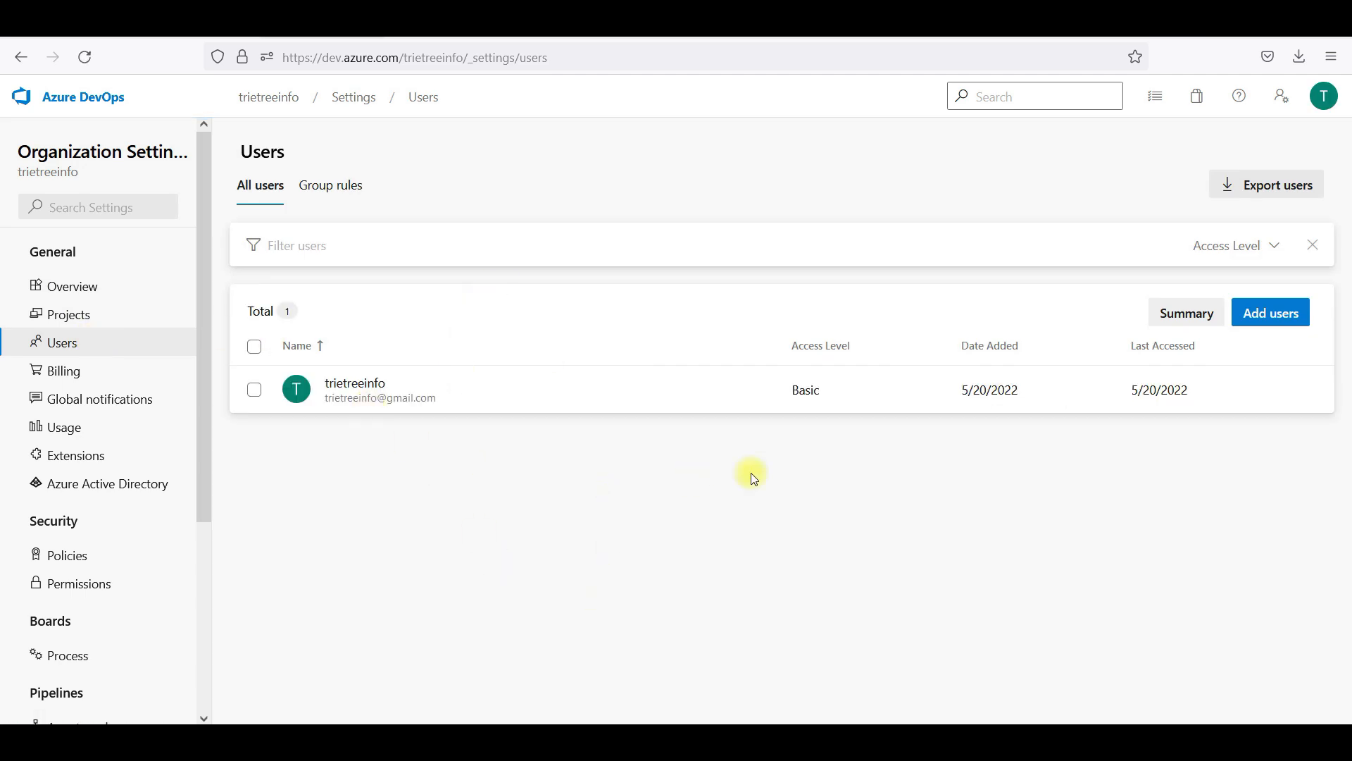
# Cancel the Add users panel and open the Azure Active Directory settings page
pyautogui.click(1283, 320)
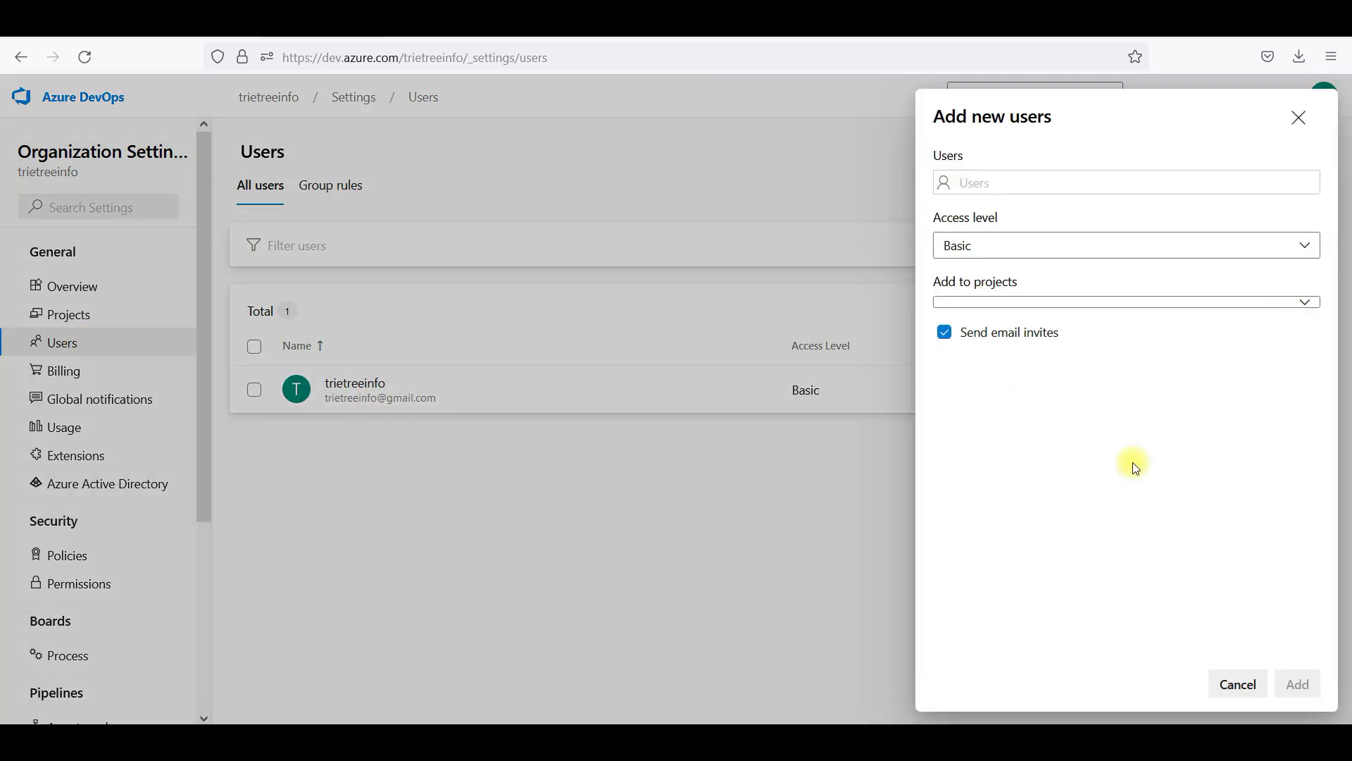
pyautogui.click(1028, 187)
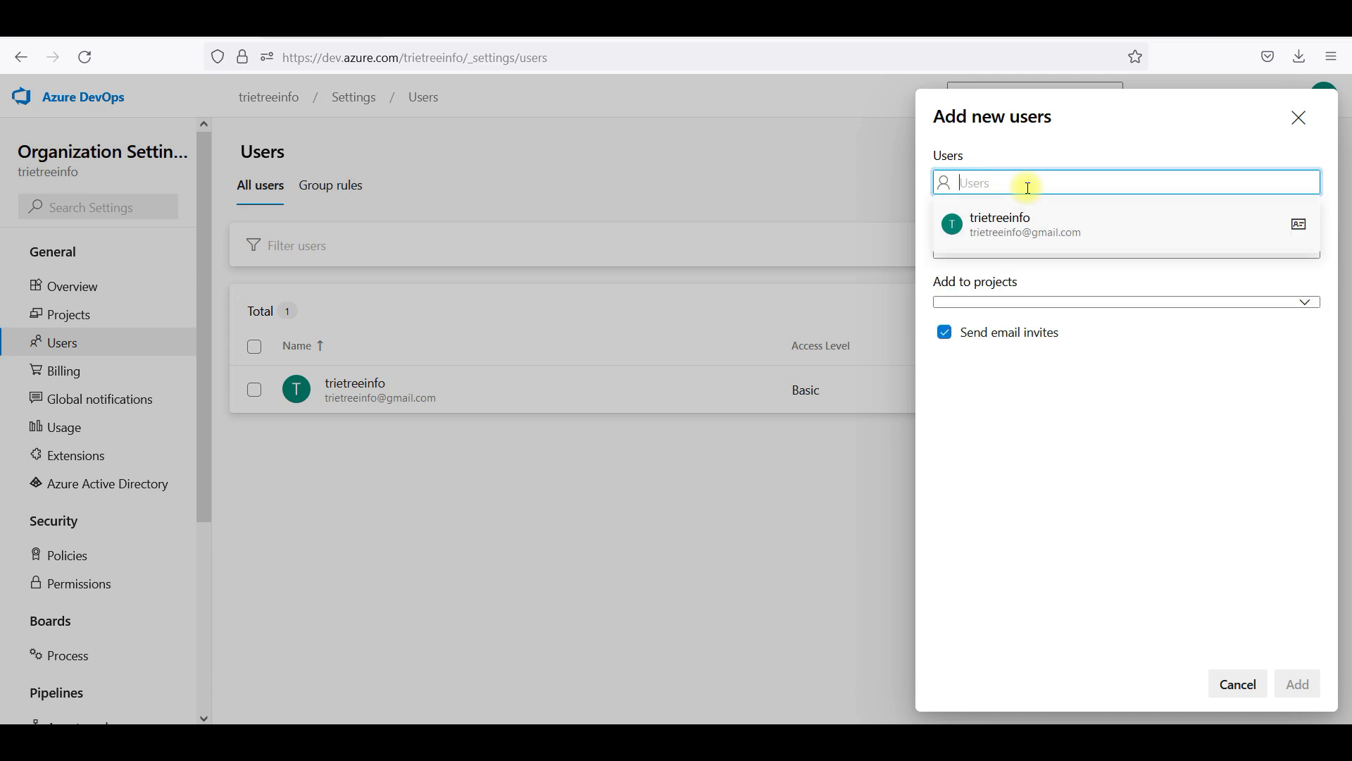
pyautogui.click(1050, 454)
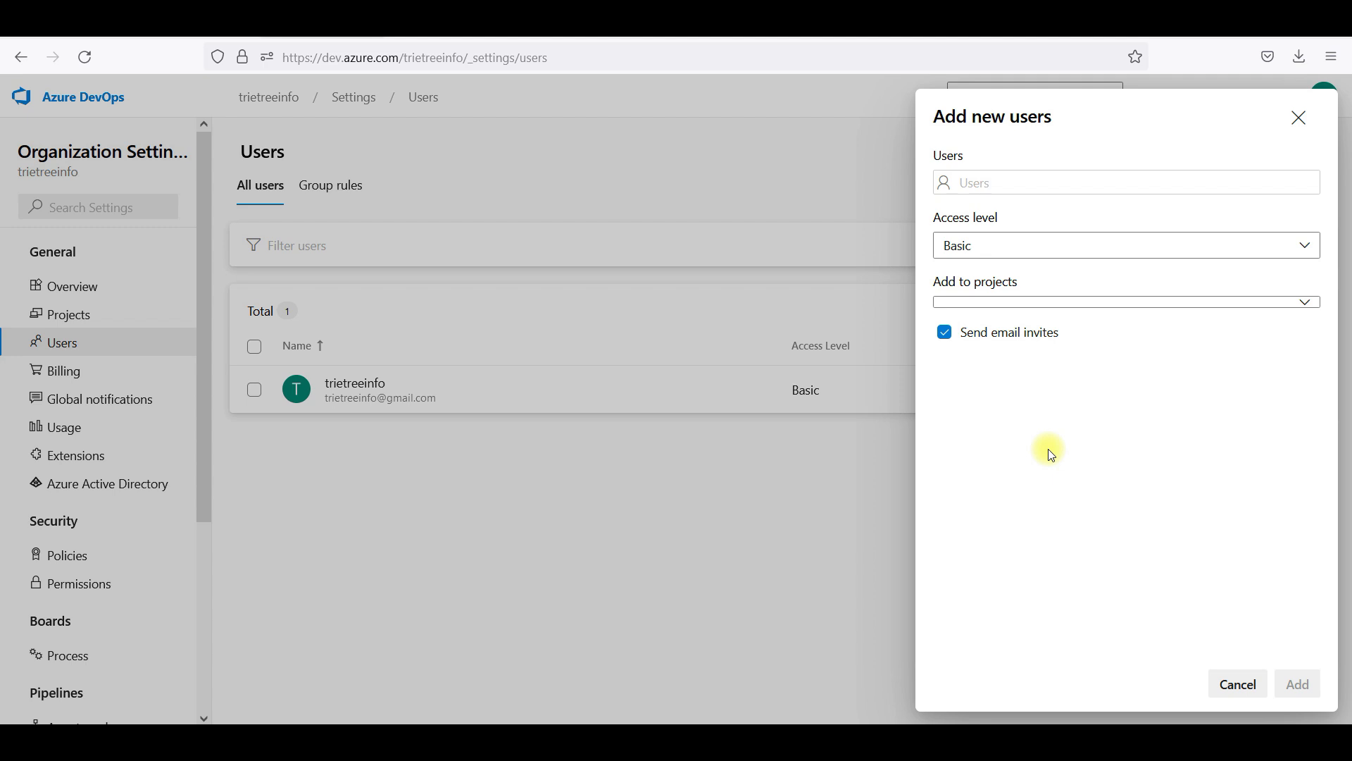
pyautogui.click(1237, 696)
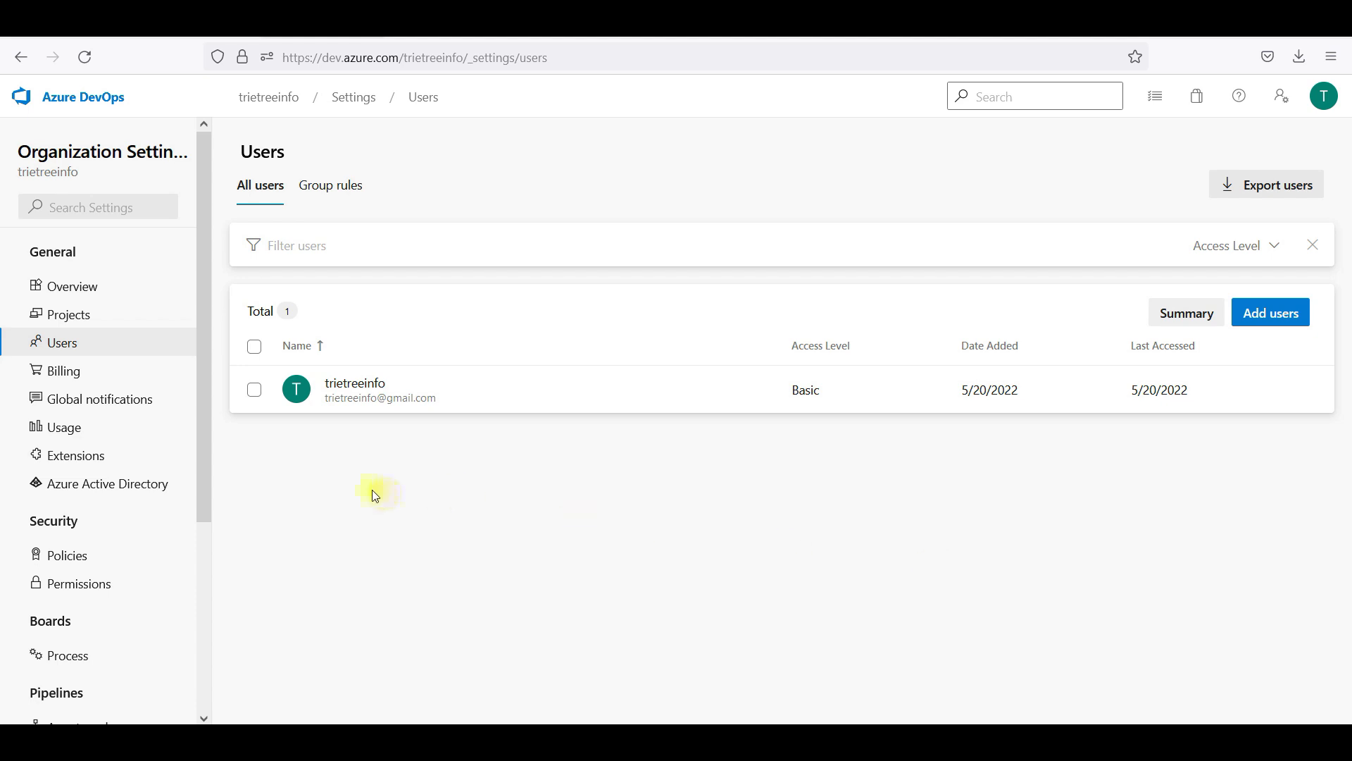
pyautogui.moveTo(200, 449); pyautogui.dragTo(201, 413)
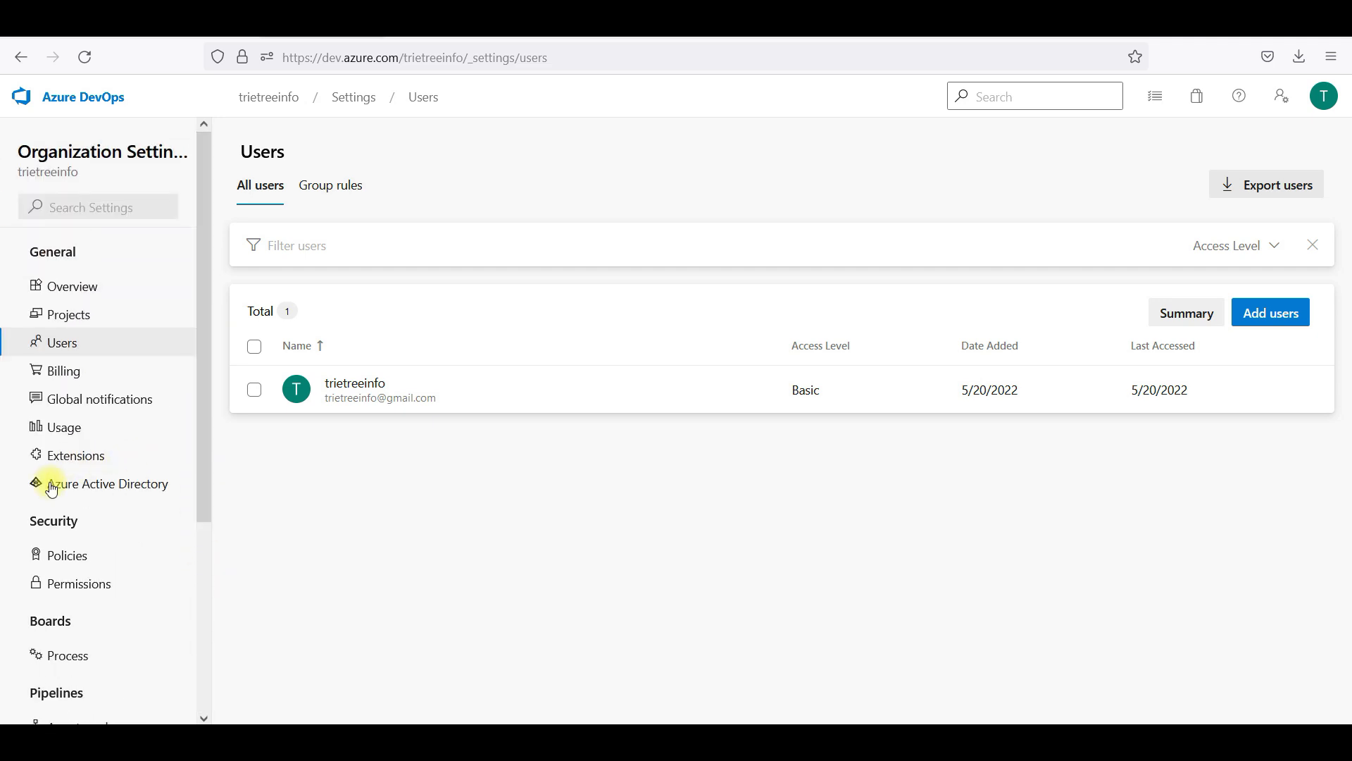
pyautogui.click(117, 493)
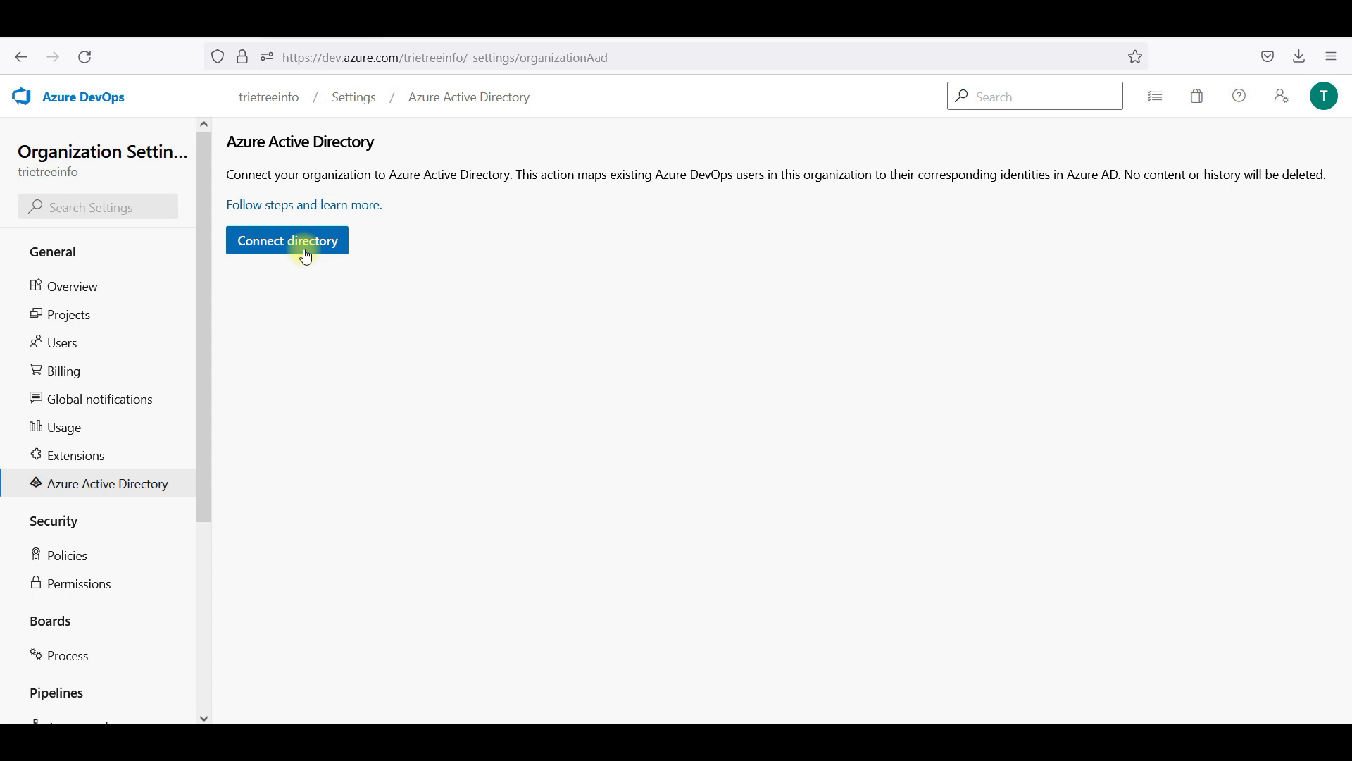
# Choose Connect directory and select Default Directory as the directory to connect
pyautogui.click(305, 254)
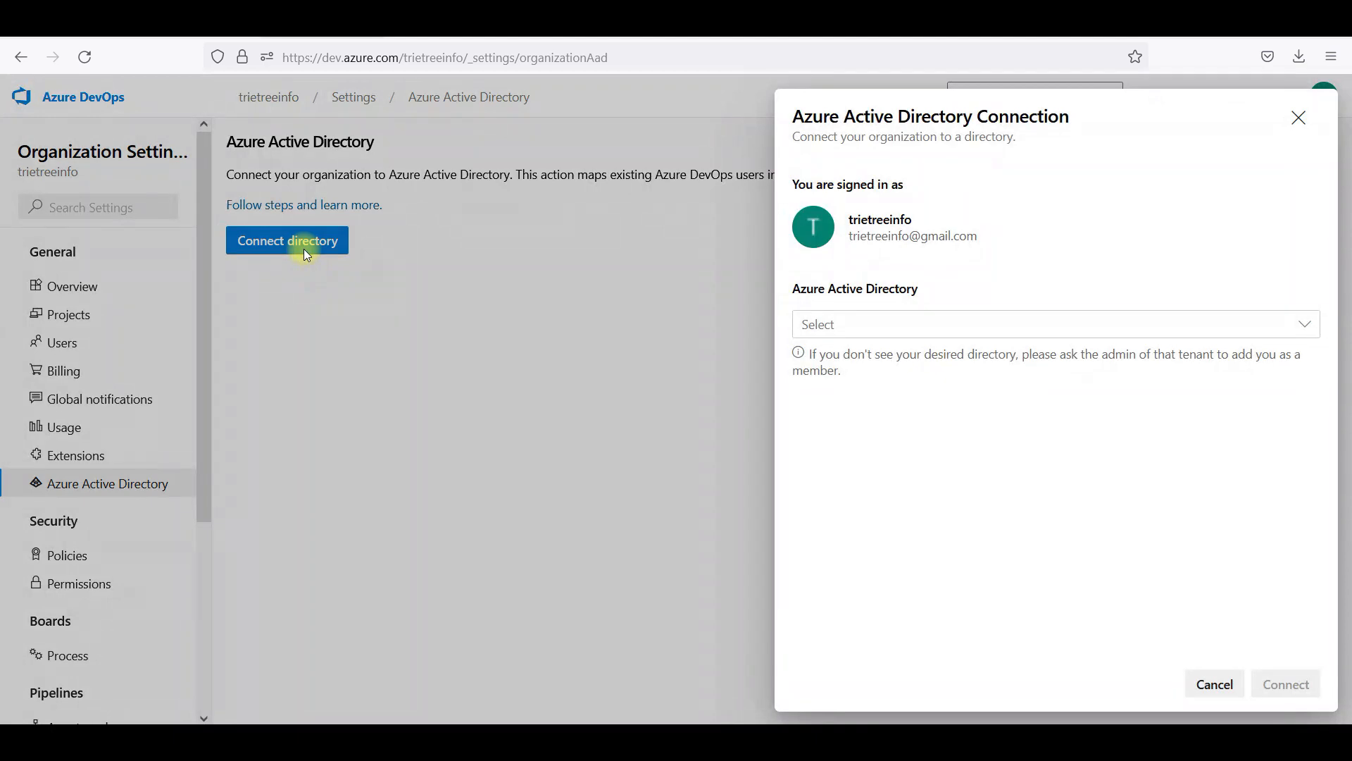
pyautogui.click(902, 325)
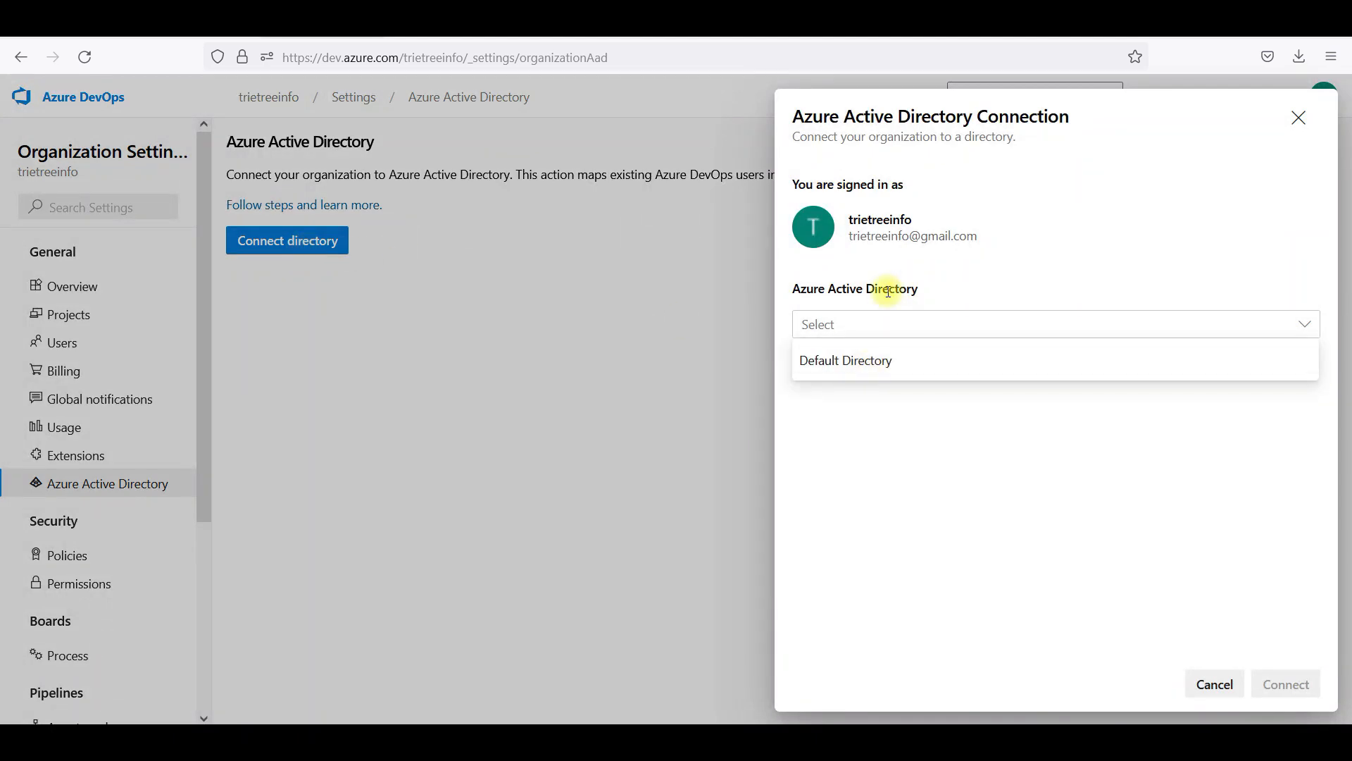
pyautogui.click(942, 251)
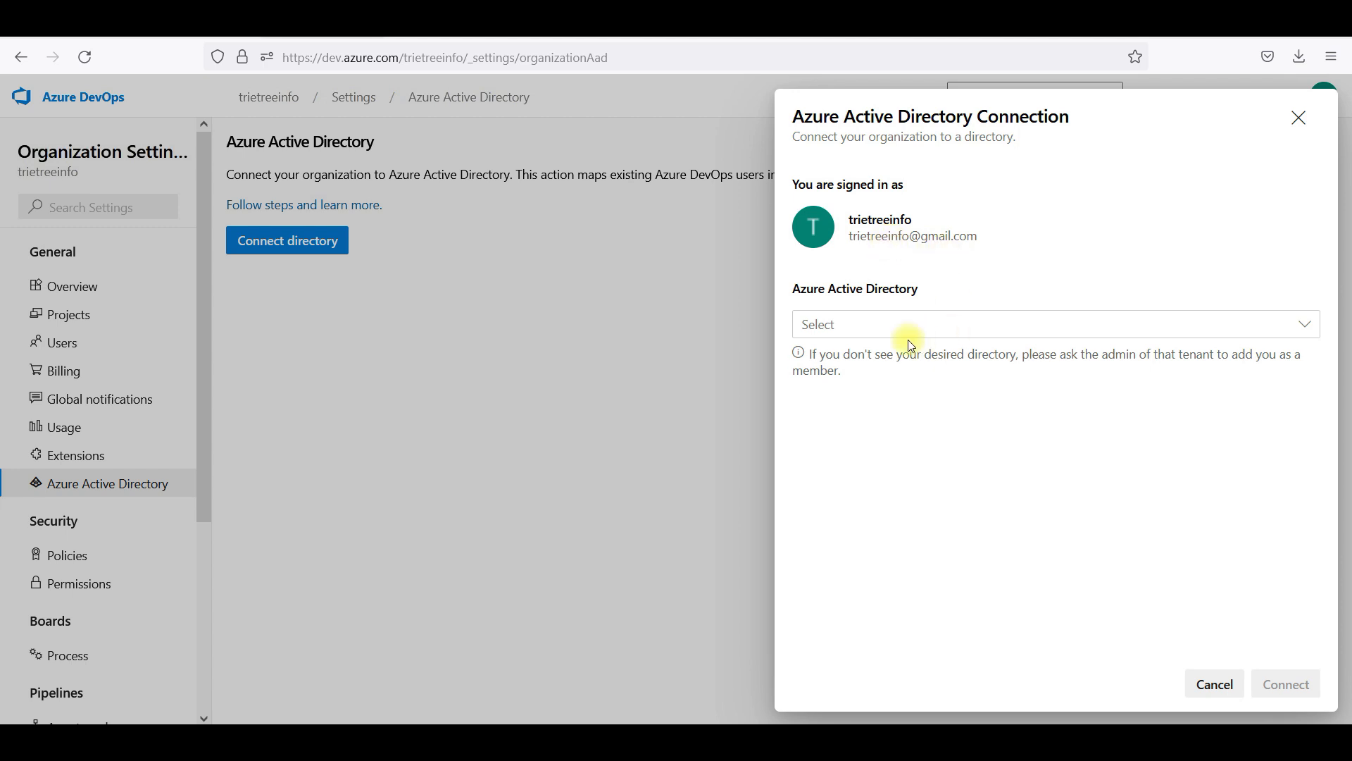
pyautogui.click(878, 326)
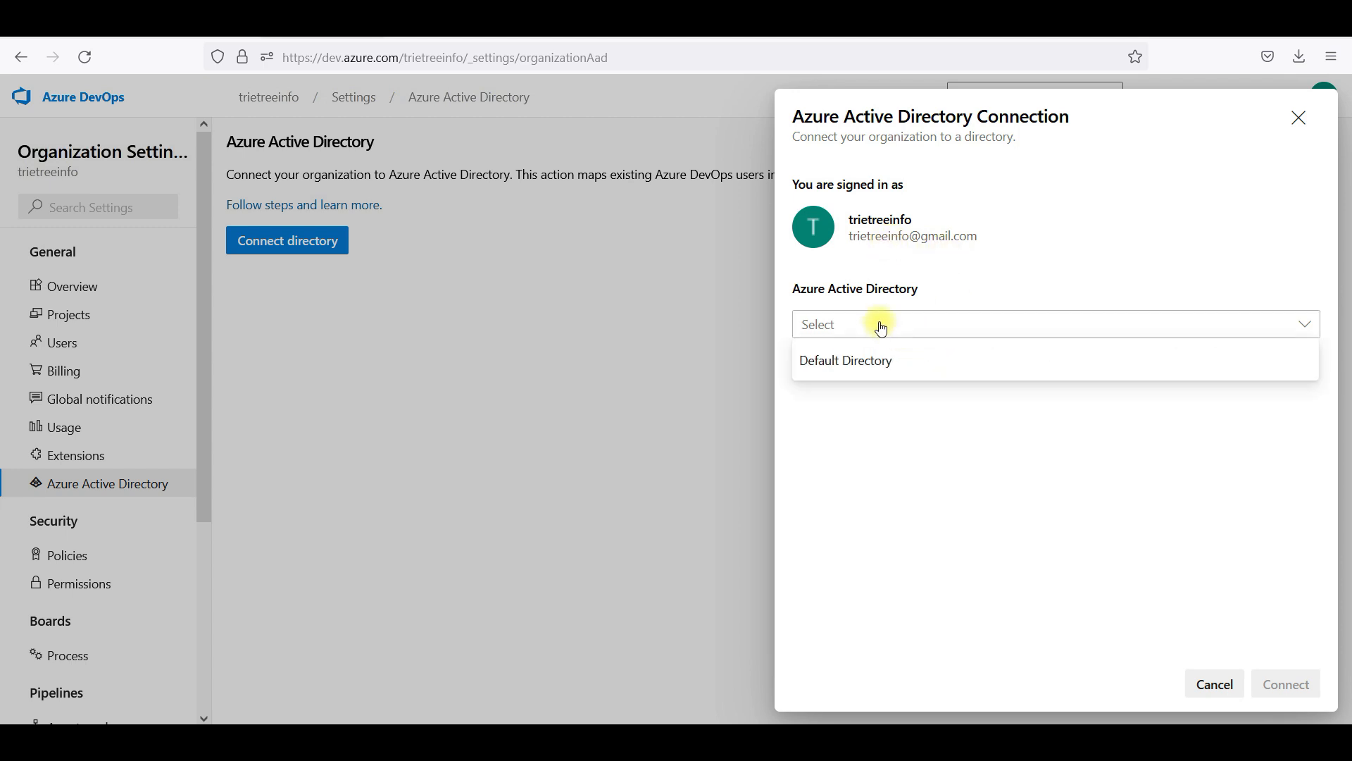
pyautogui.click(845, 363)
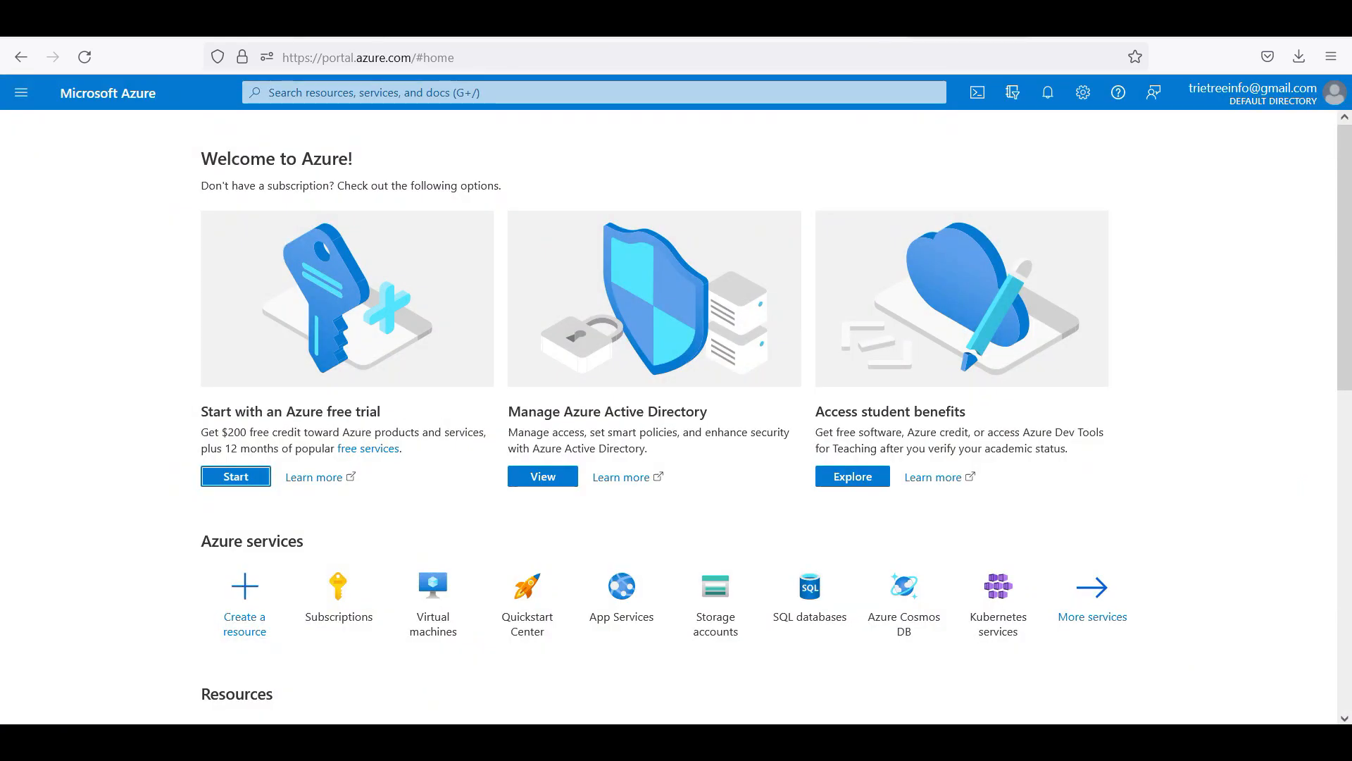
# Find Azure Active Directory in the portal, check the Default Directory Tenant ID, and return to Azure DevOps
pyautogui.click(126, 101)
pyautogui.click(404, 95)
pyautogui.write('active')
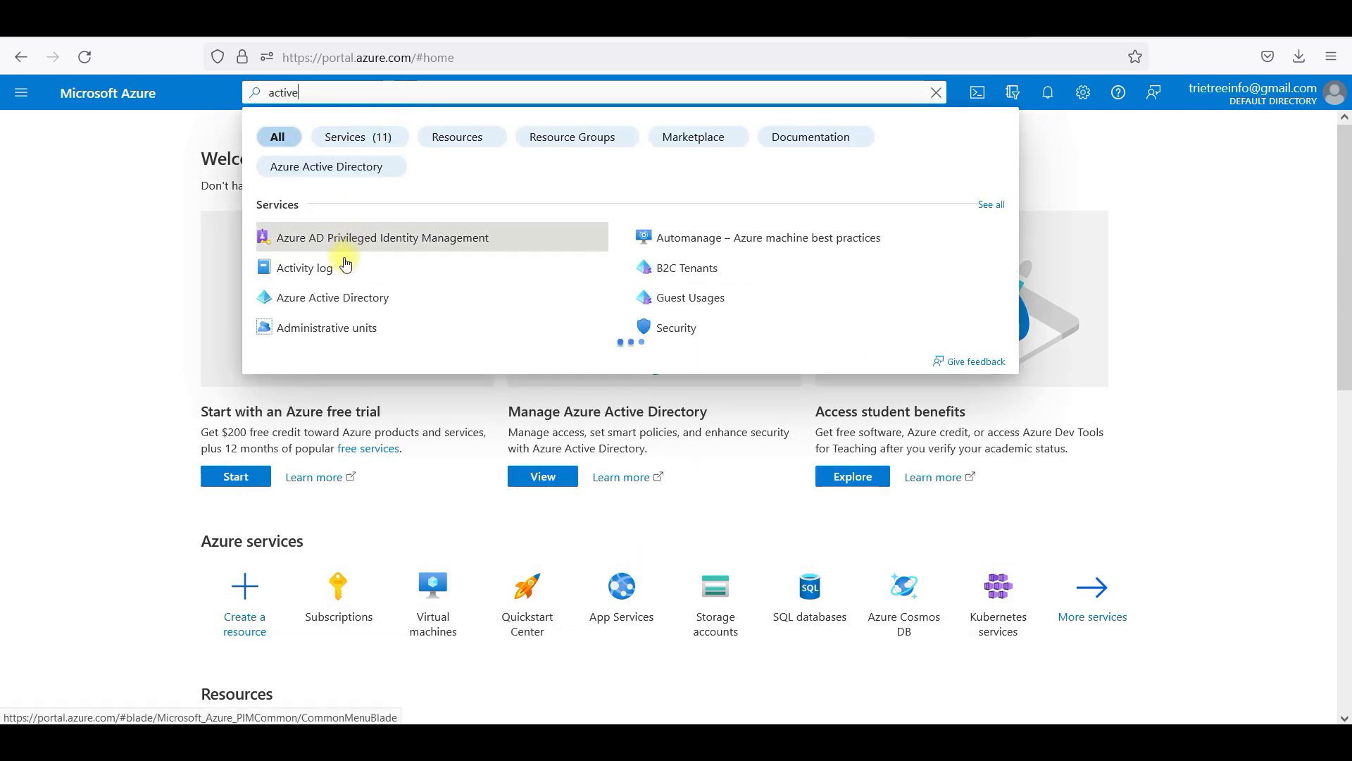
pyautogui.click(338, 298)
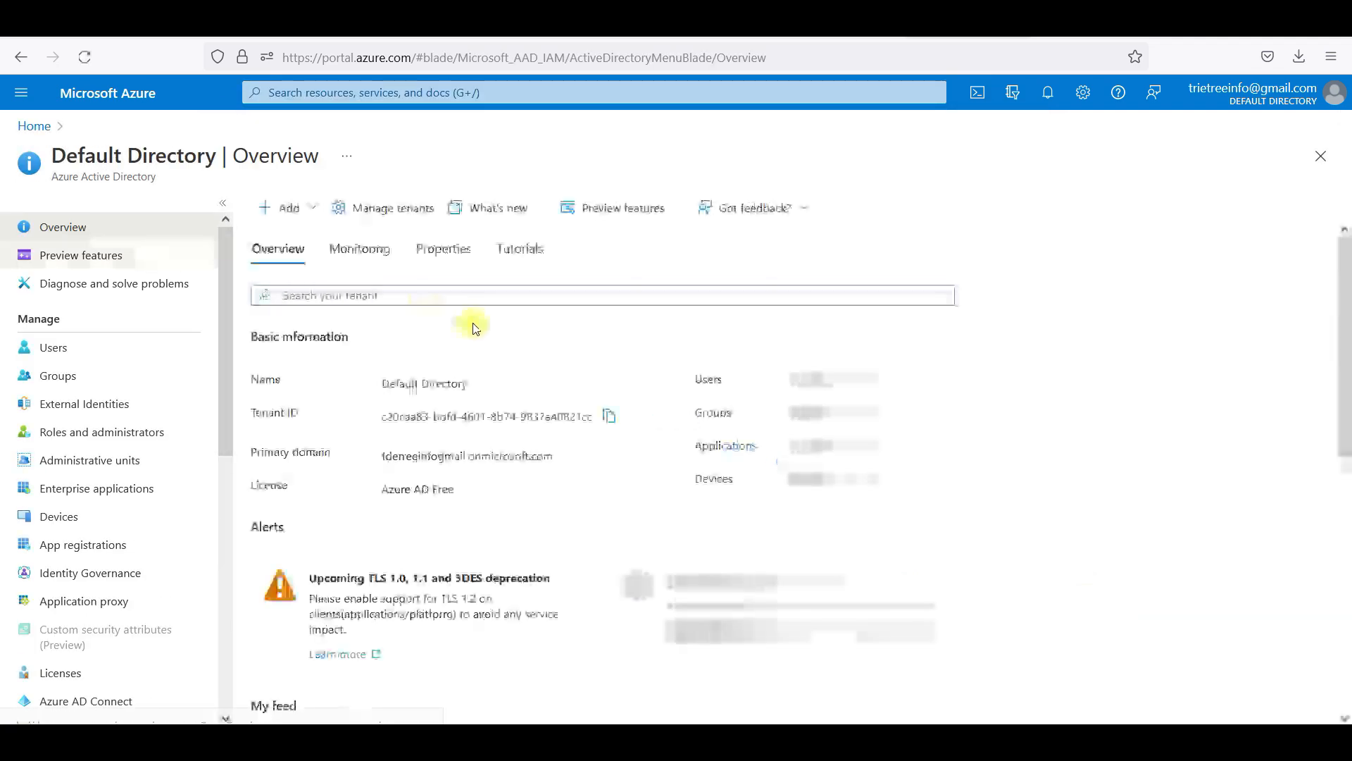
pyautogui.moveTo(380, 420); pyautogui.dragTo(405, 429)
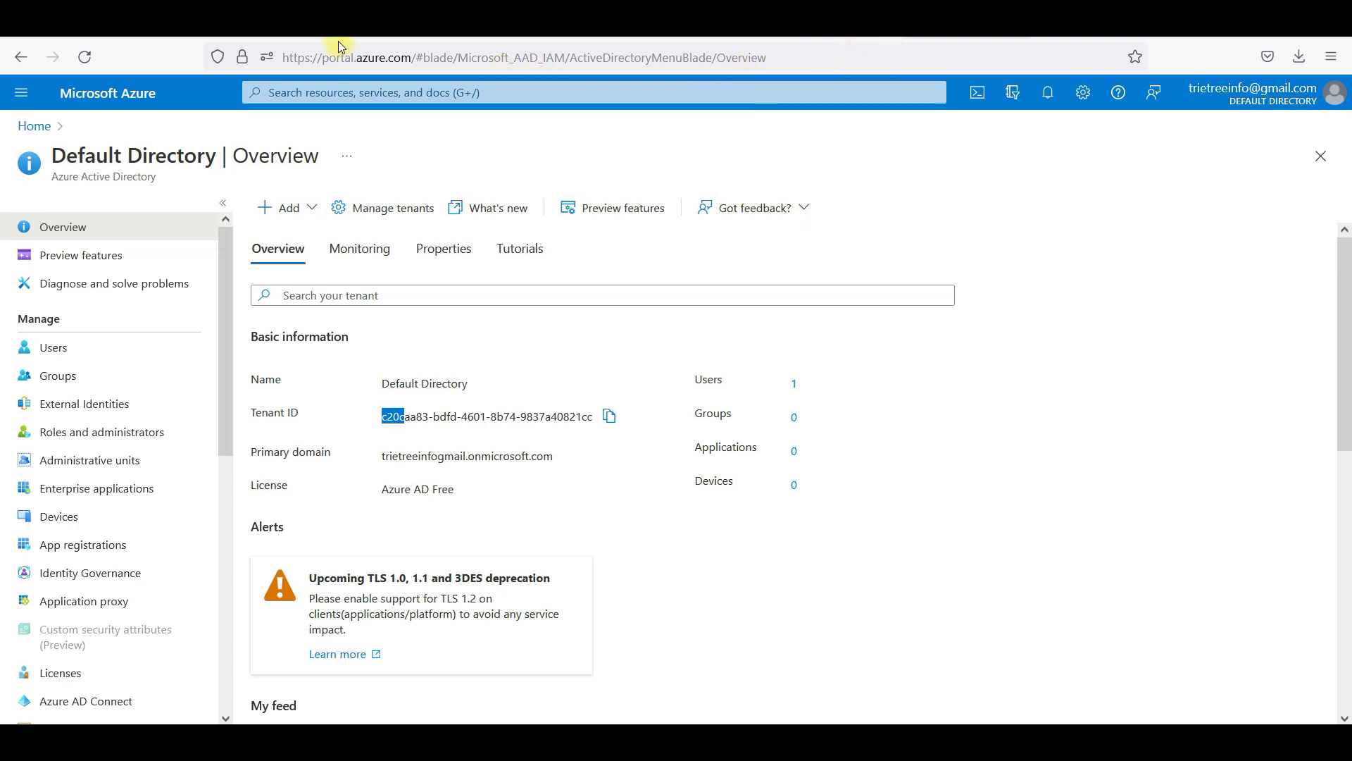
pyautogui.click(312, 27)
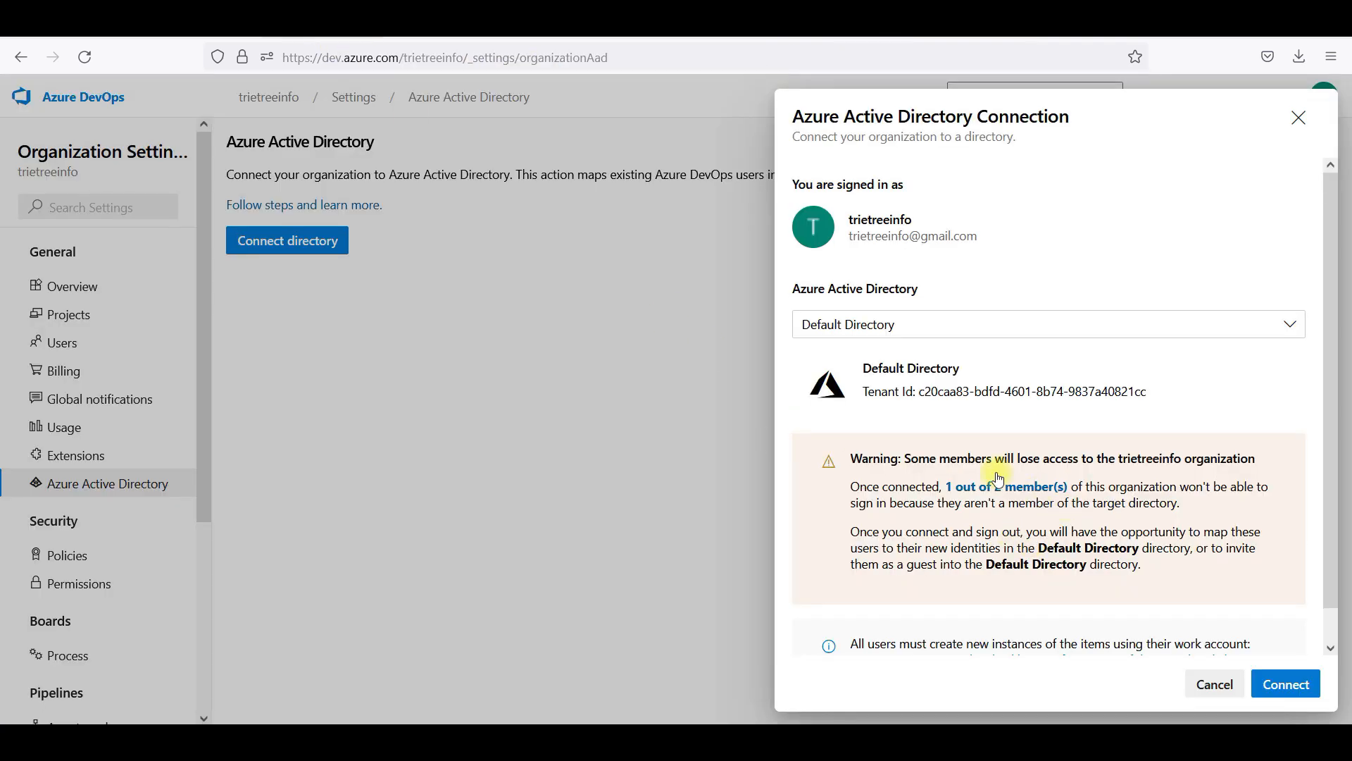
pyautogui.moveTo(921, 392); pyautogui.dragTo(939, 396)
pyautogui.click(957, 420)
pyautogui.click(951, 334)
pyautogui.click(994, 413)
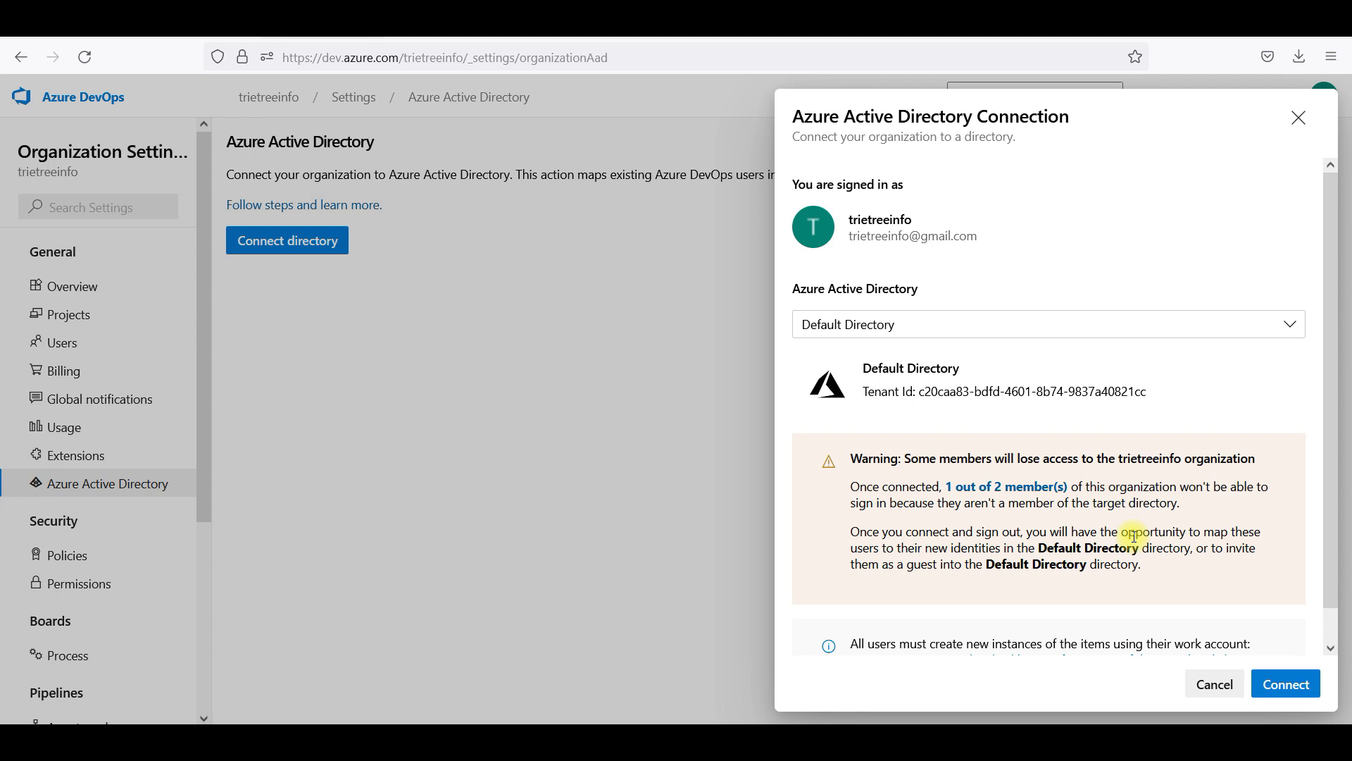
# Confirm connecting the organization to the Default Directory
pyautogui.click(1267, 689)
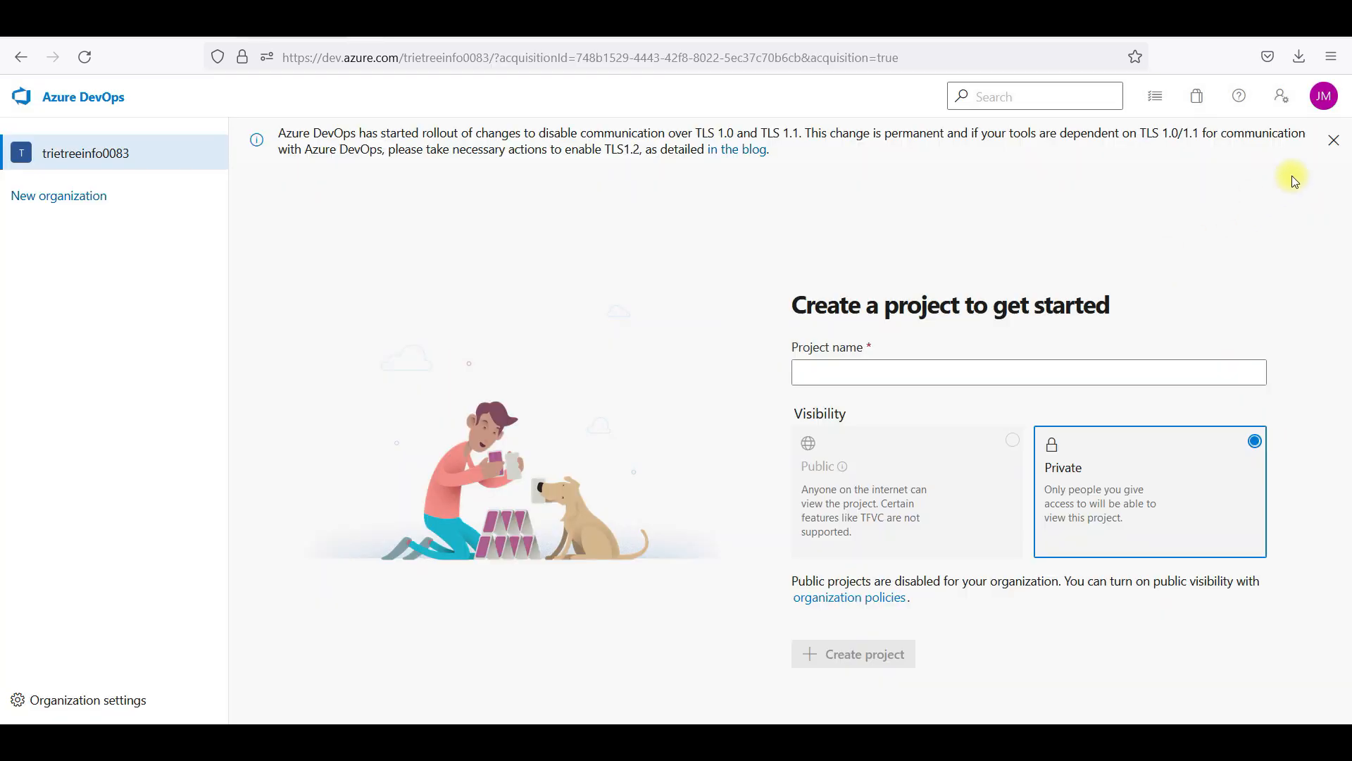
# From the profile menu, switch the signed-in account's directory to Microsoft Account
pyautogui.click(1327, 105)
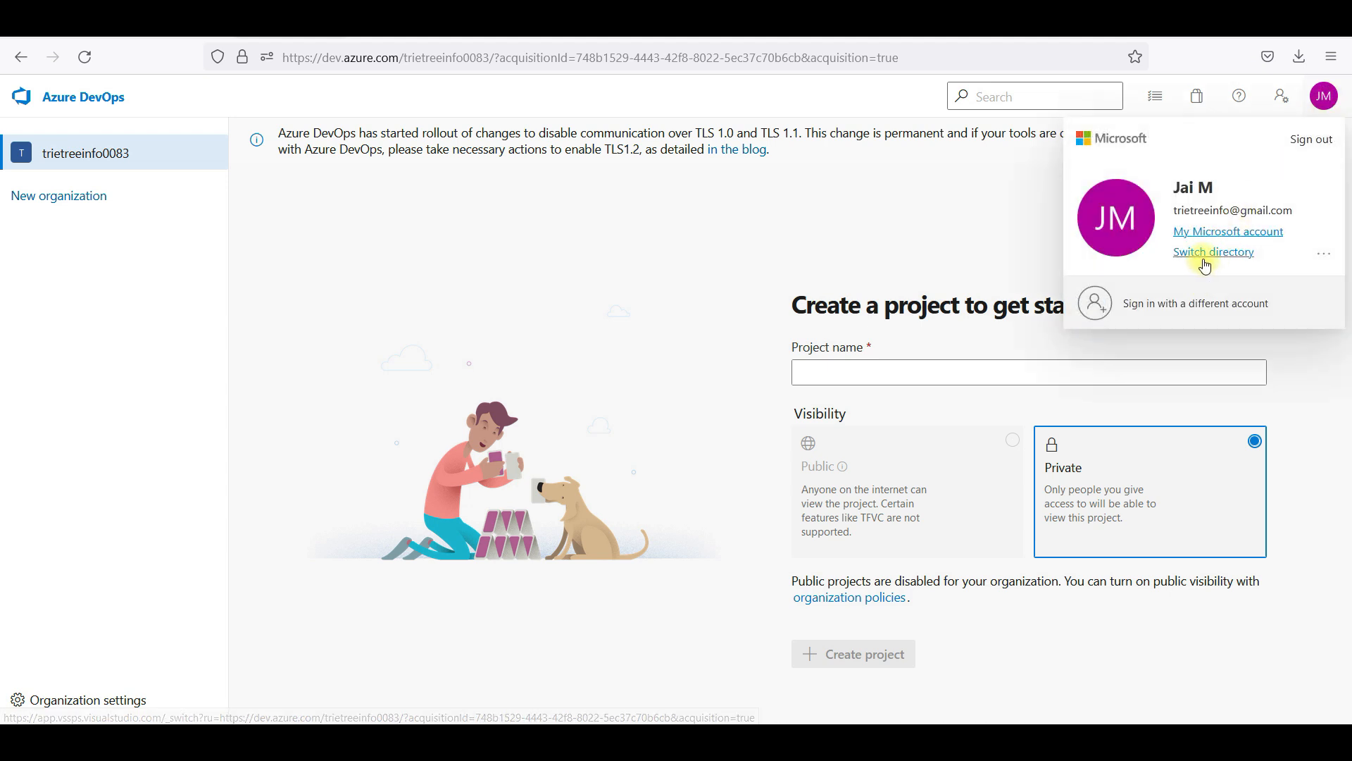
pyautogui.click(941, 266)
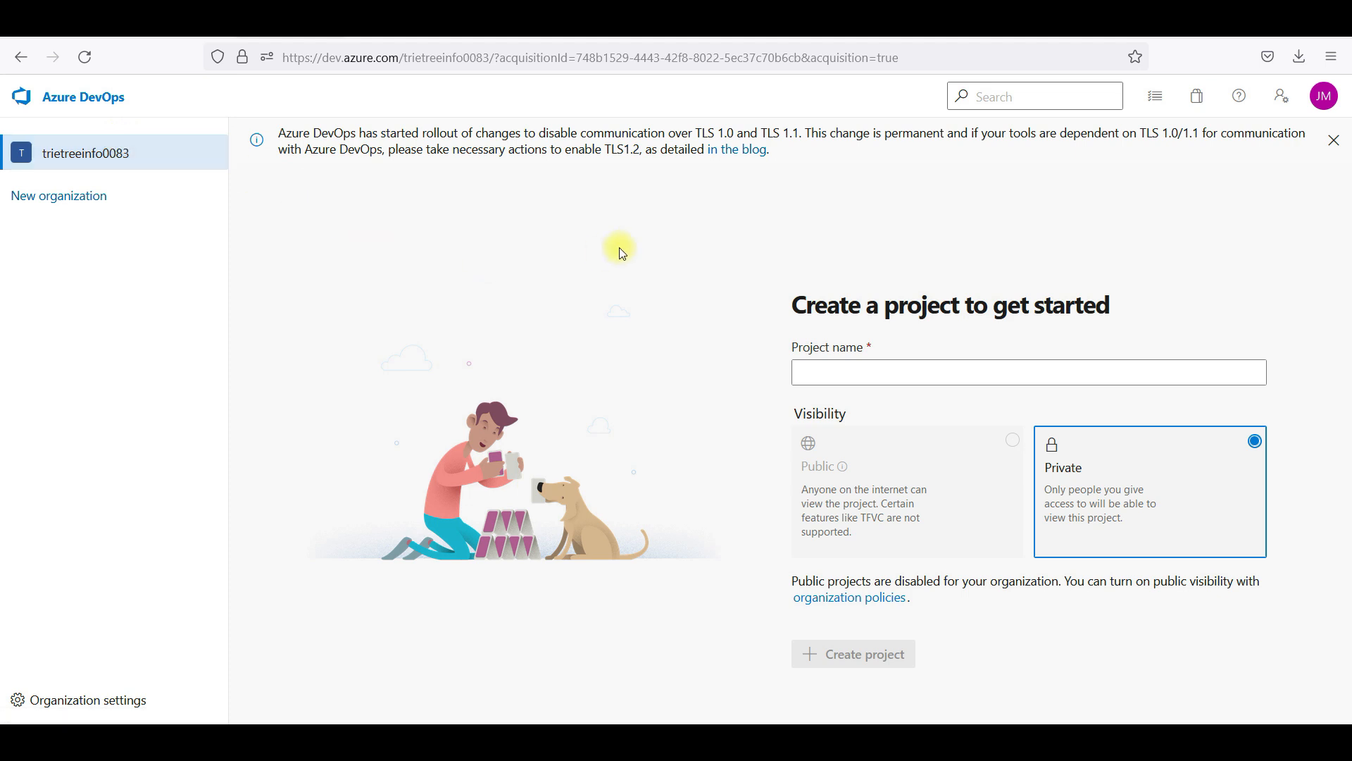
pyautogui.click(1325, 97)
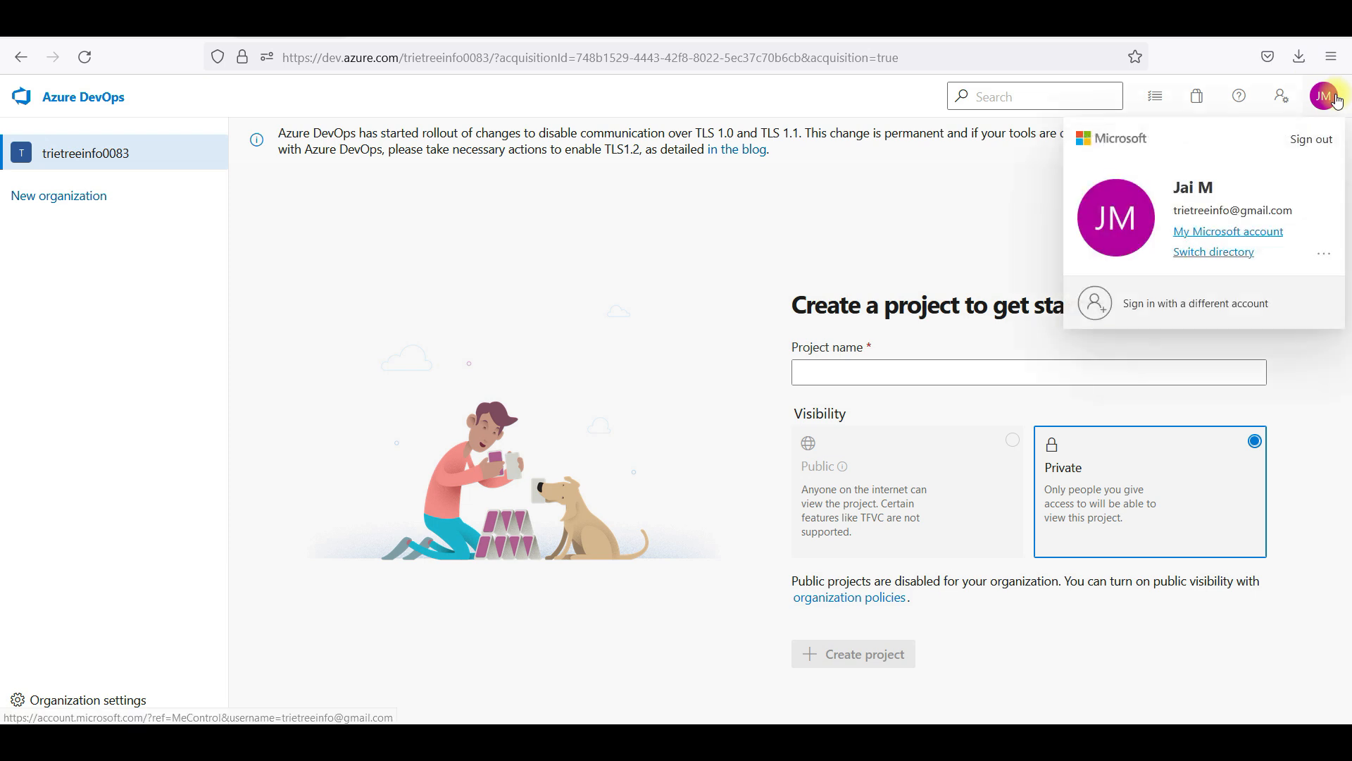
pyautogui.click(1212, 253)
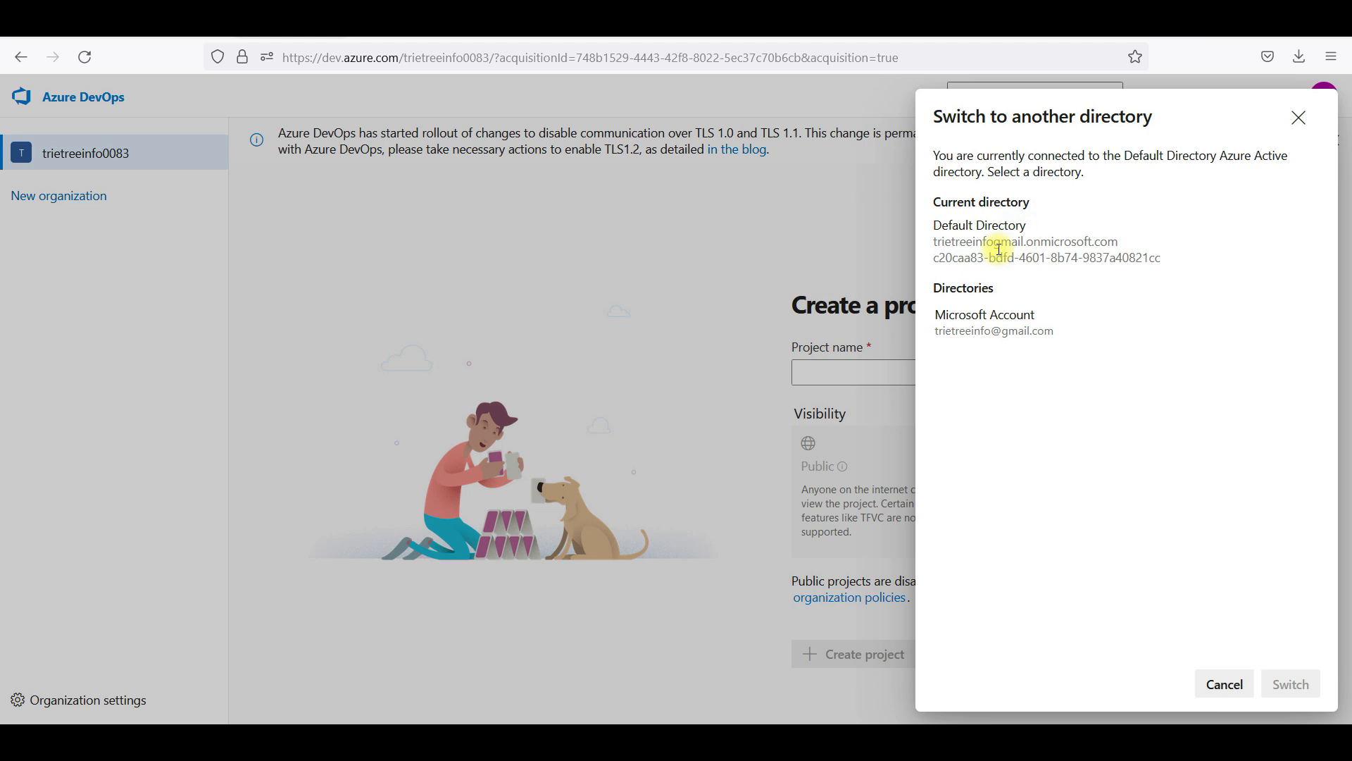
pyautogui.click(973, 314)
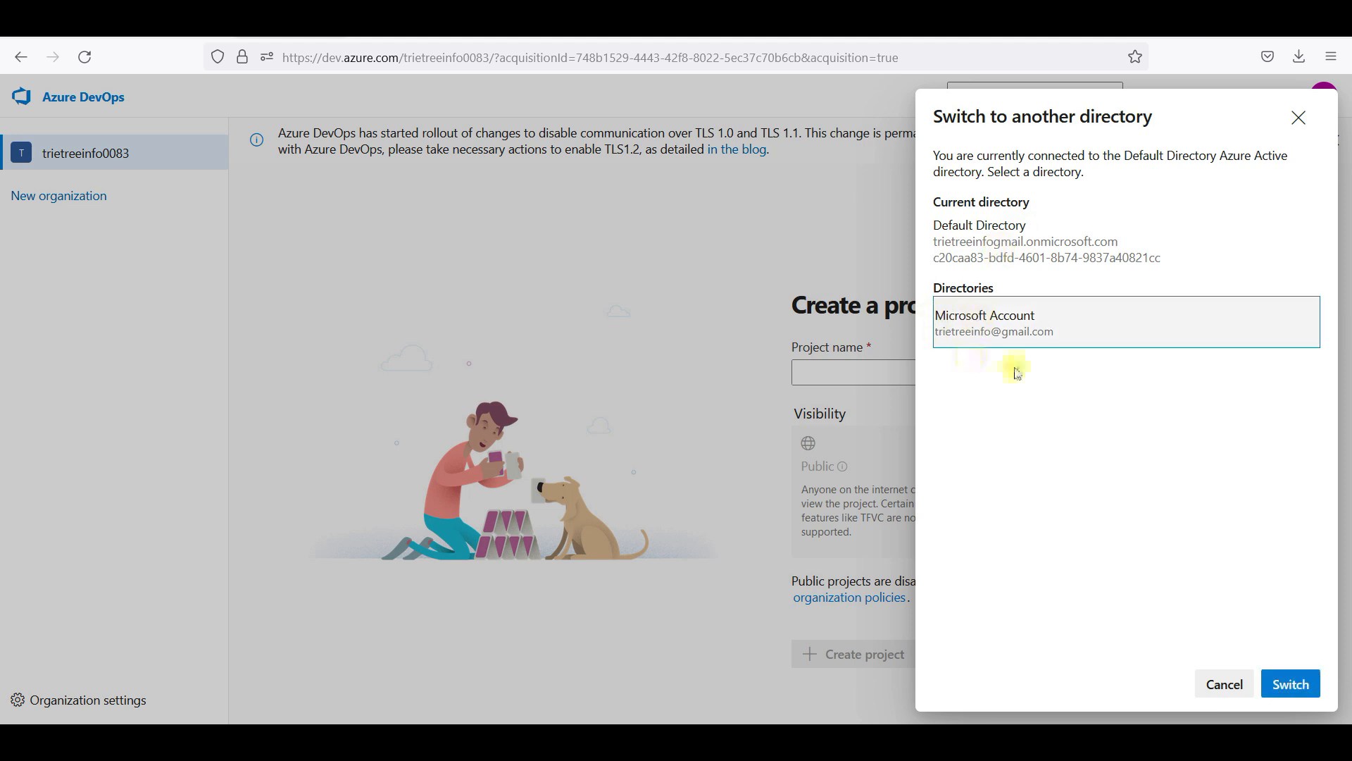
pyautogui.click(1292, 683)
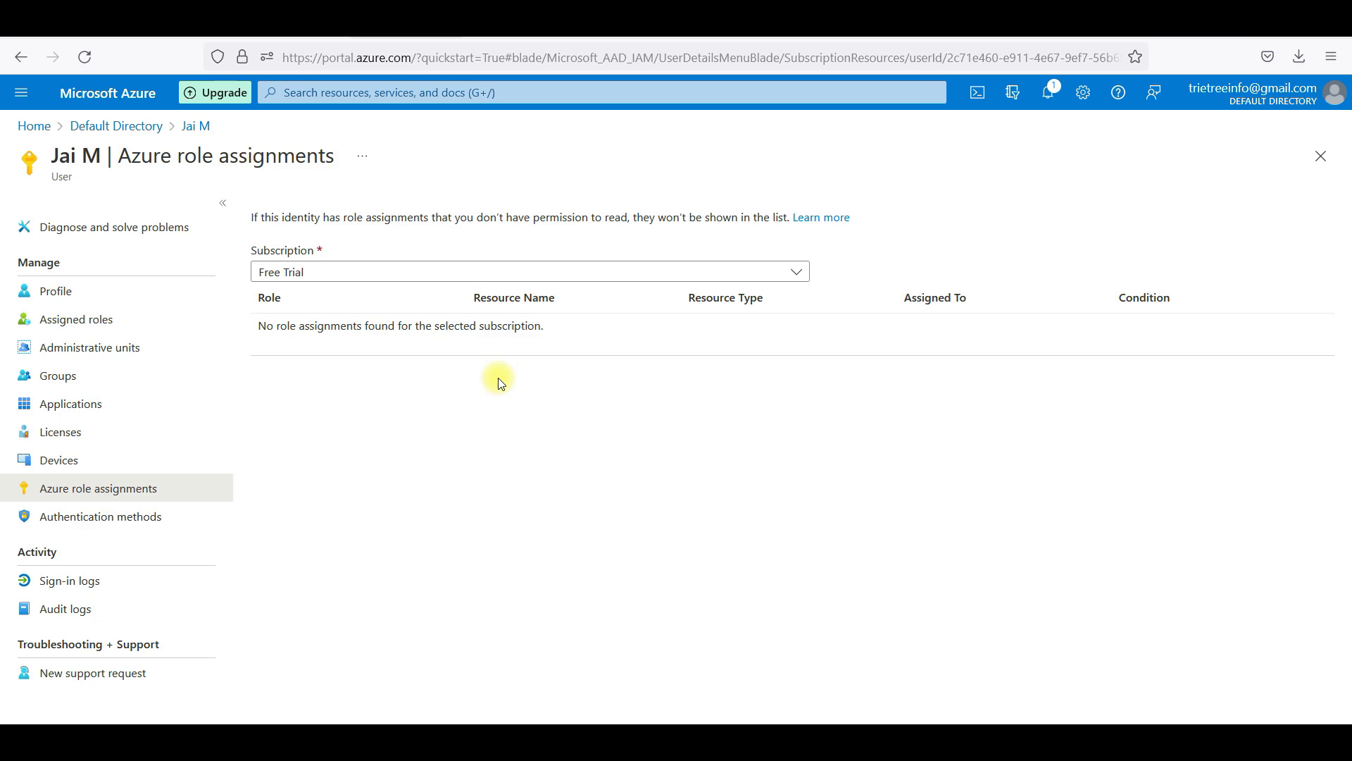
# In Default Directory's Users, start a new user and enter its user name and display name
pyautogui.click(154, 129)
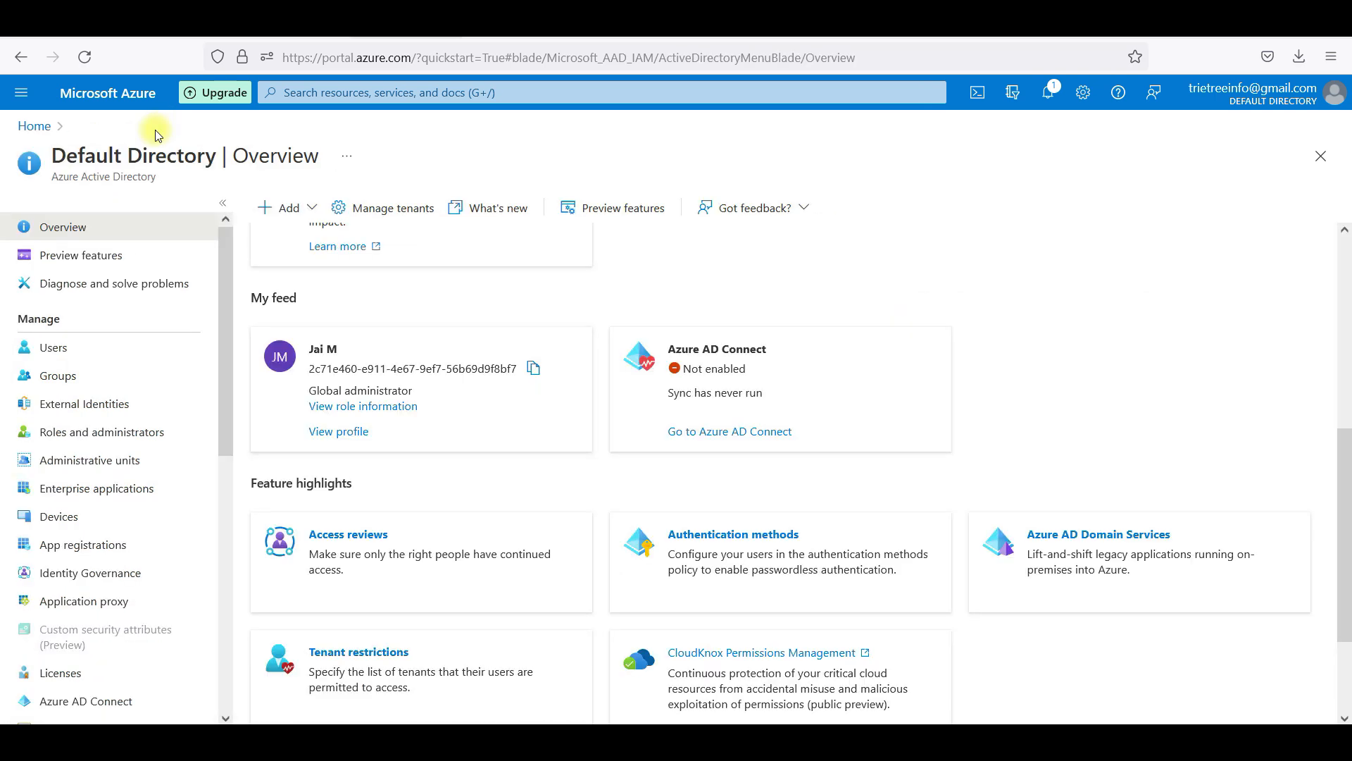
pyautogui.click(82, 349)
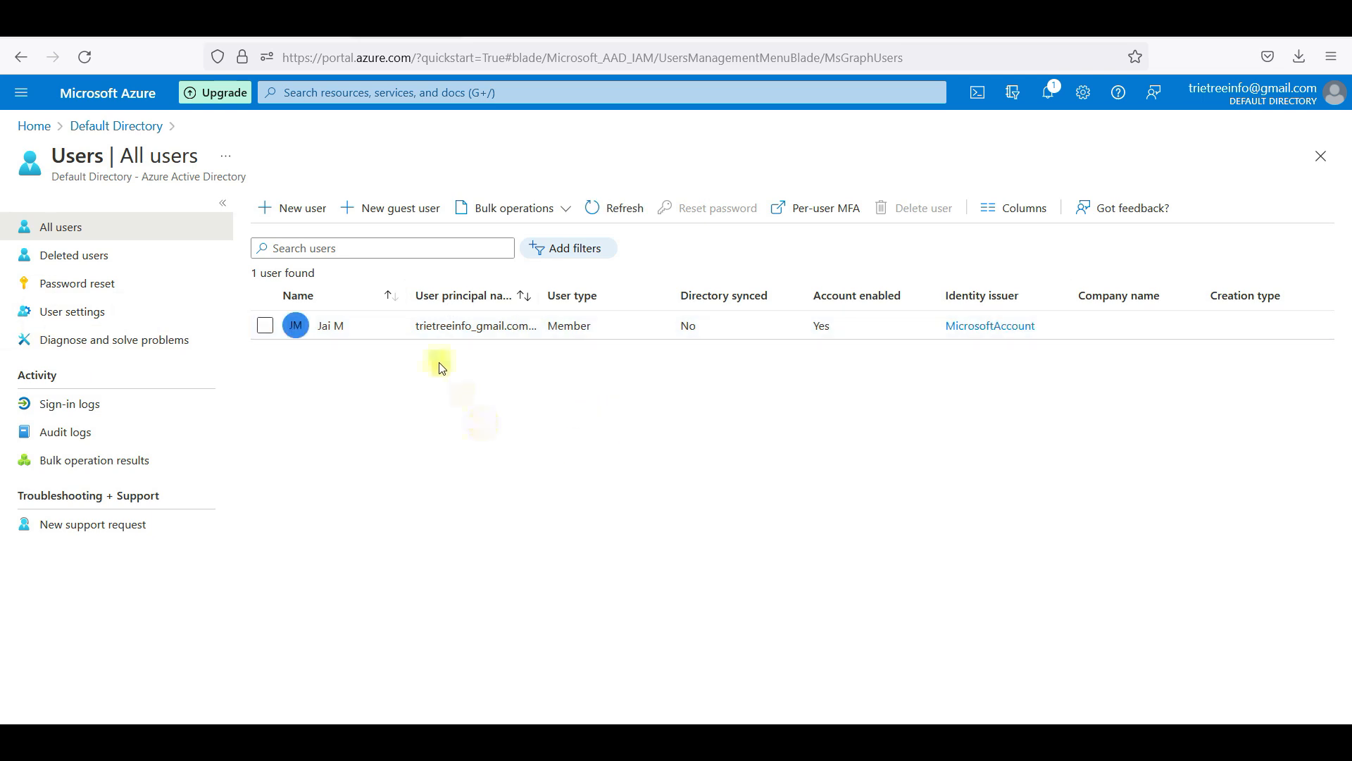
pyautogui.click(296, 207)
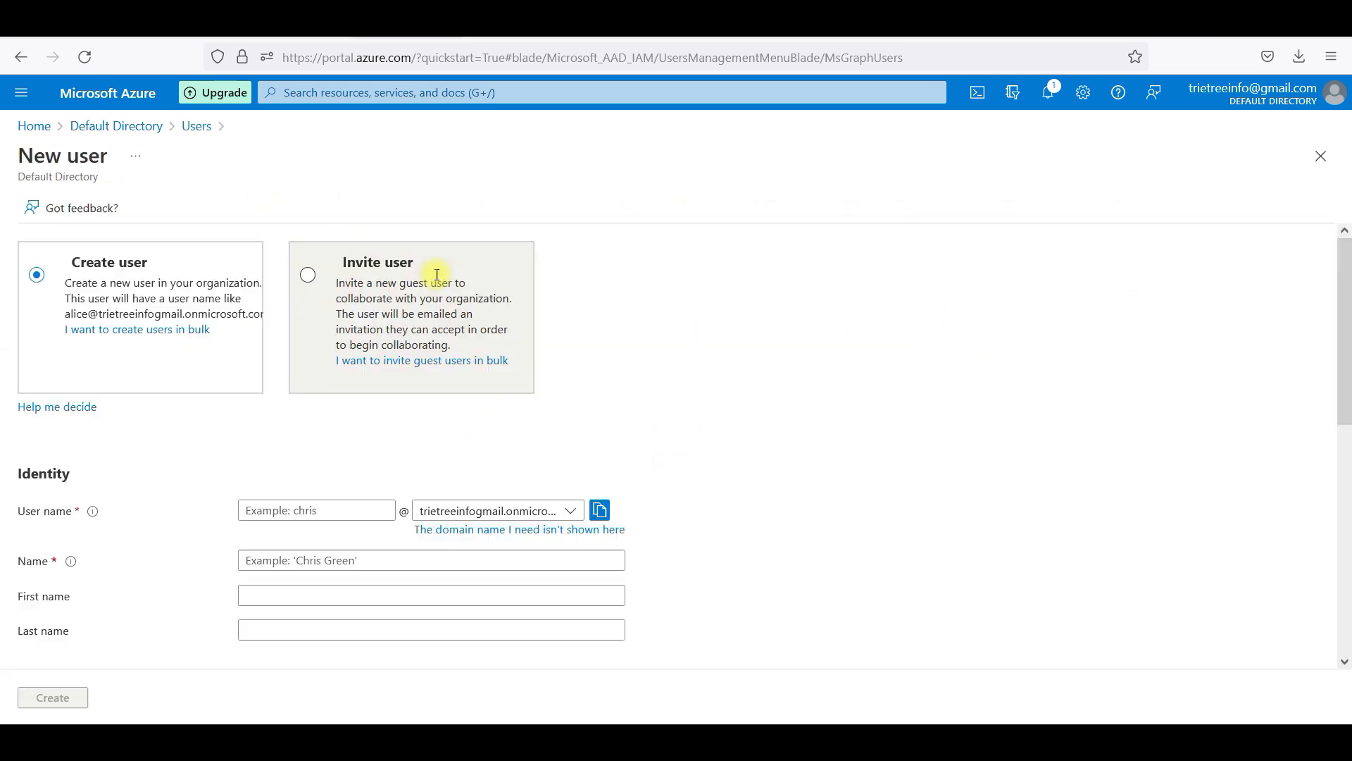
pyautogui.click(351, 511)
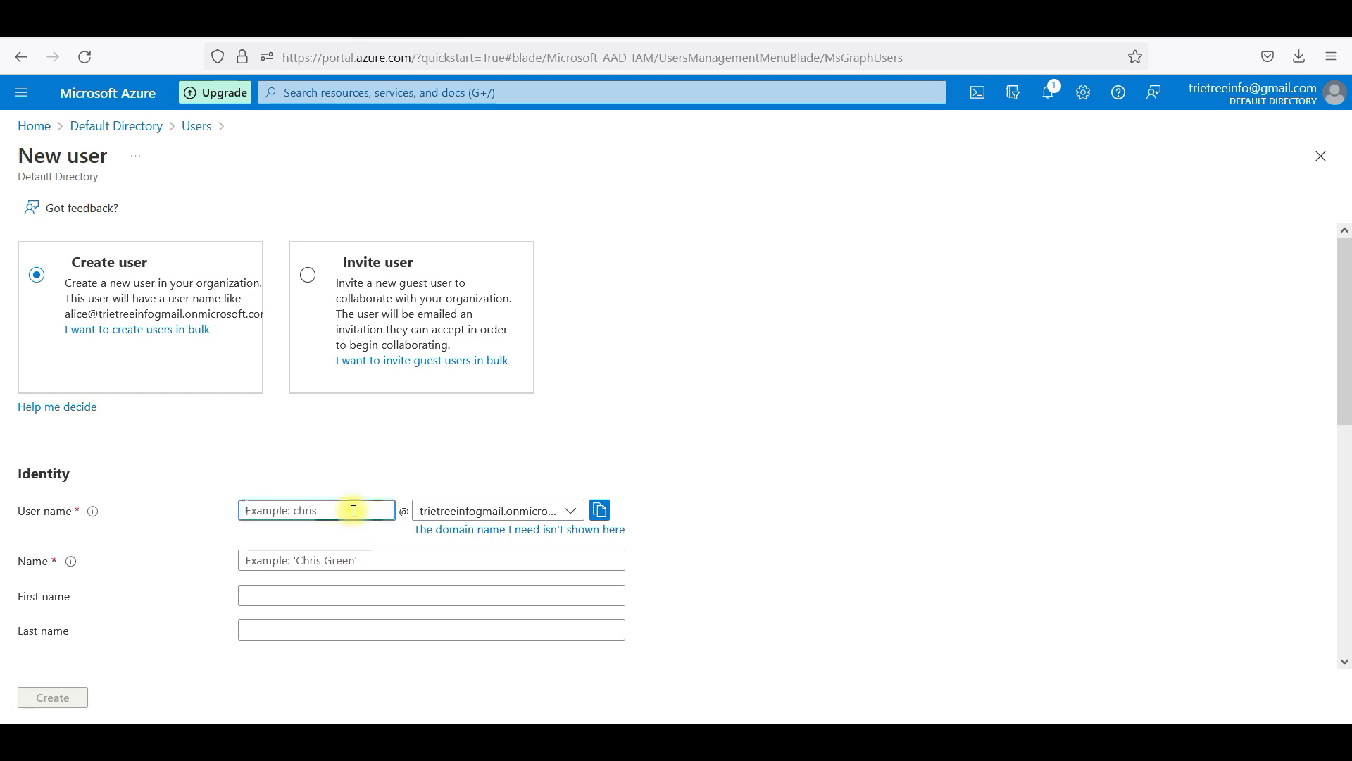
pyautogui.write('ttt1')
pyautogui.click(380, 561)
pyautogui.write('Trie')
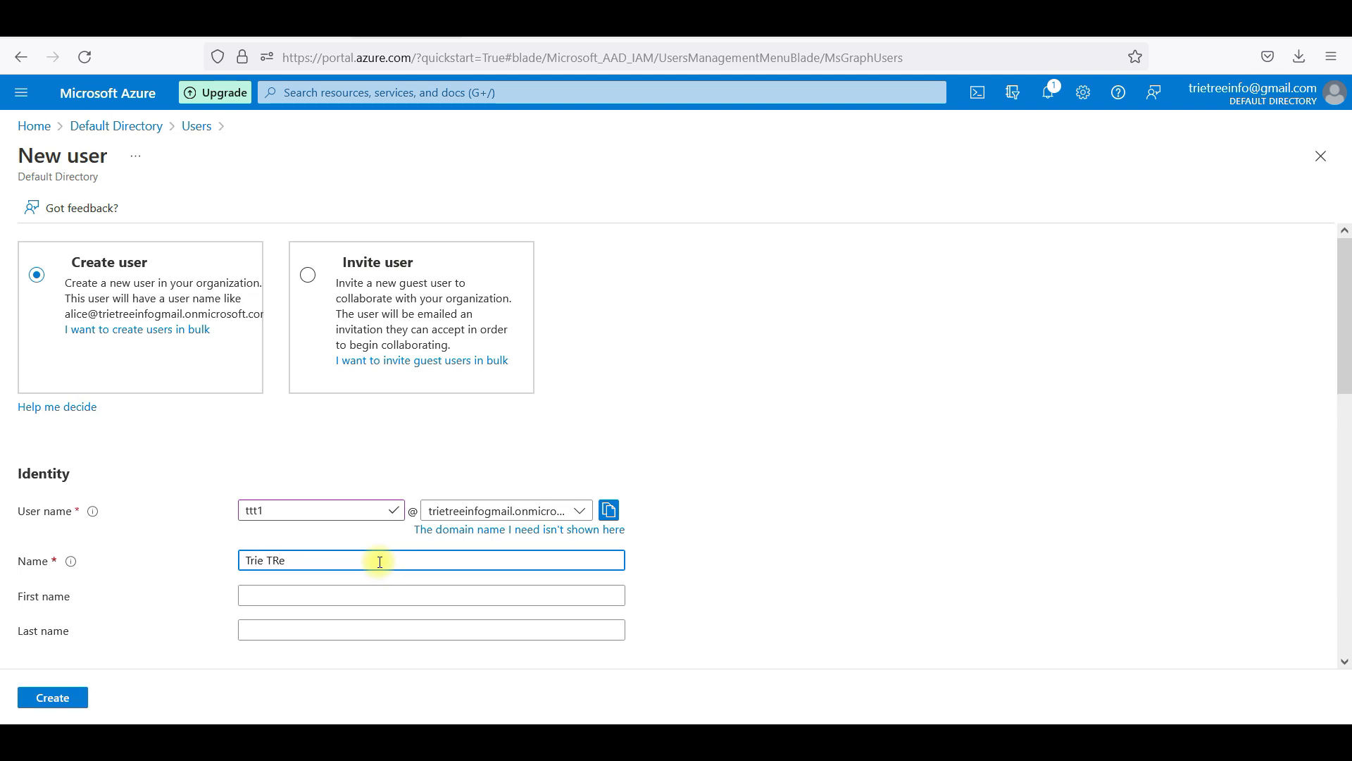
pyautogui.write(' Tree Tech 01')
# Set a custom initial password, create the user, and dismiss the save-password prompt
pyautogui.click(357, 596)
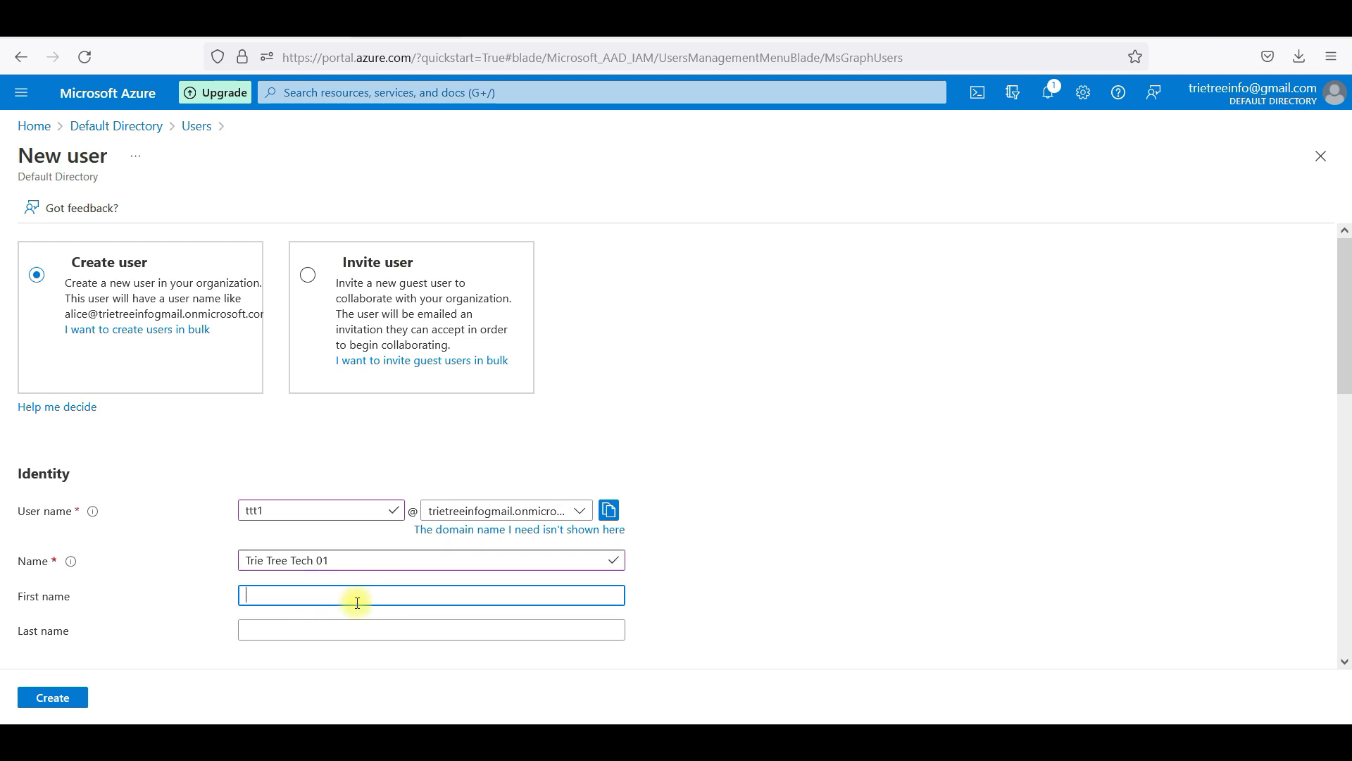
pyautogui.moveTo(1346, 366); pyautogui.dragTo(1345, 473)
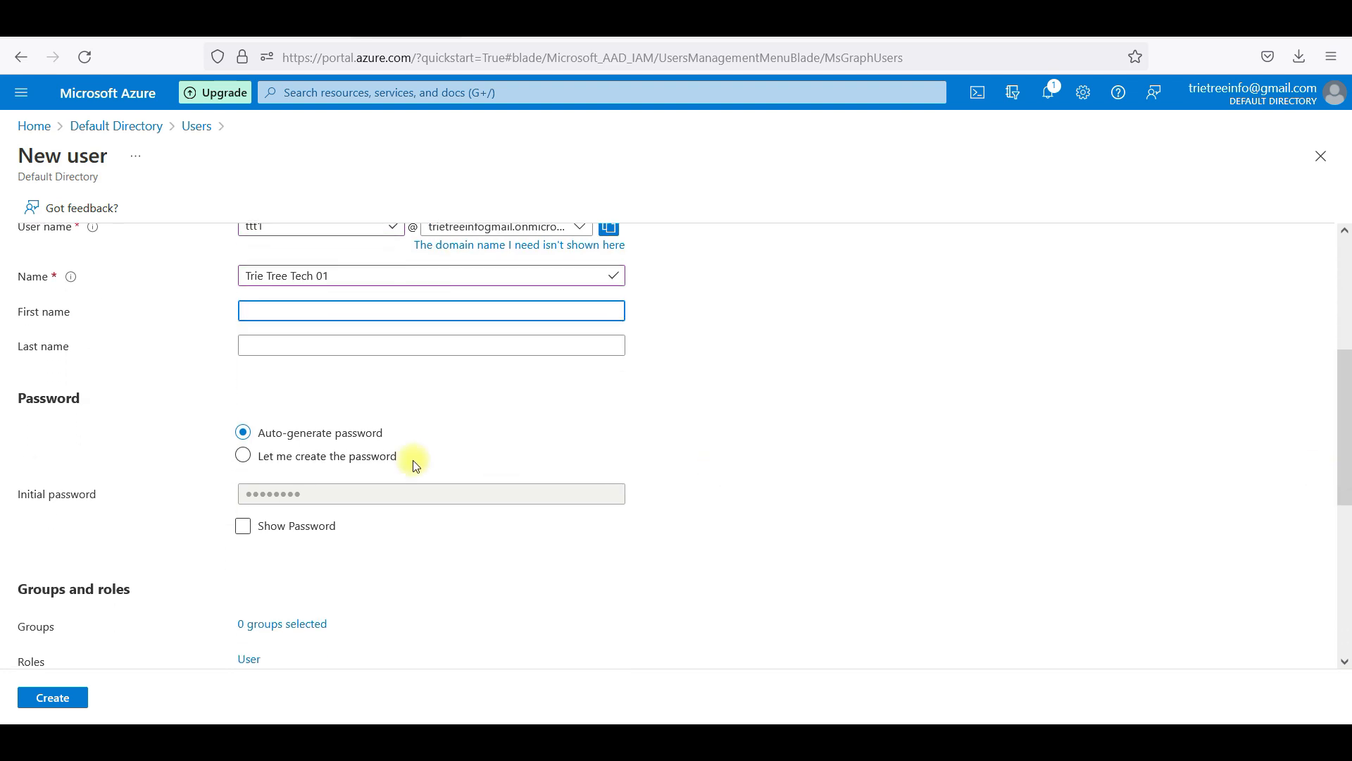
pyautogui.click(243, 455)
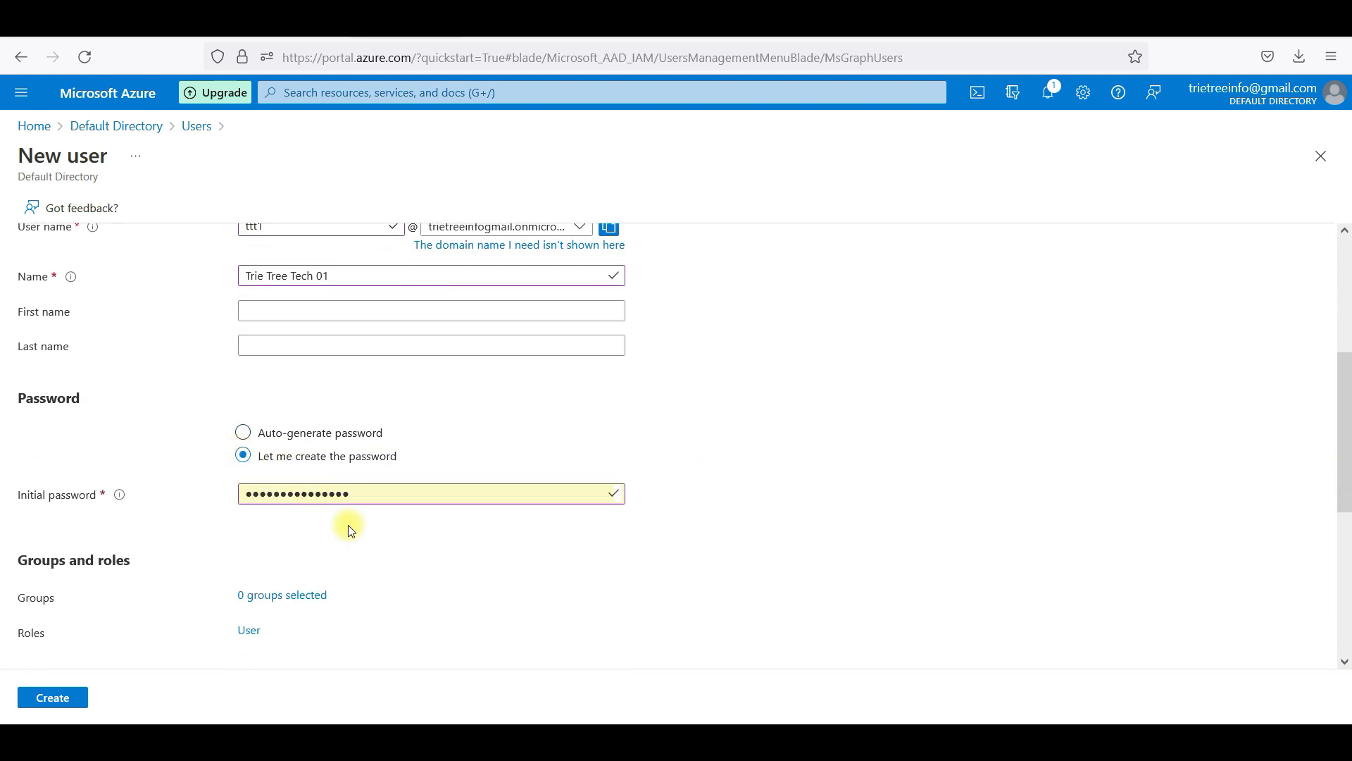
pyautogui.moveTo(387, 492); pyautogui.dragTo(181, 483)
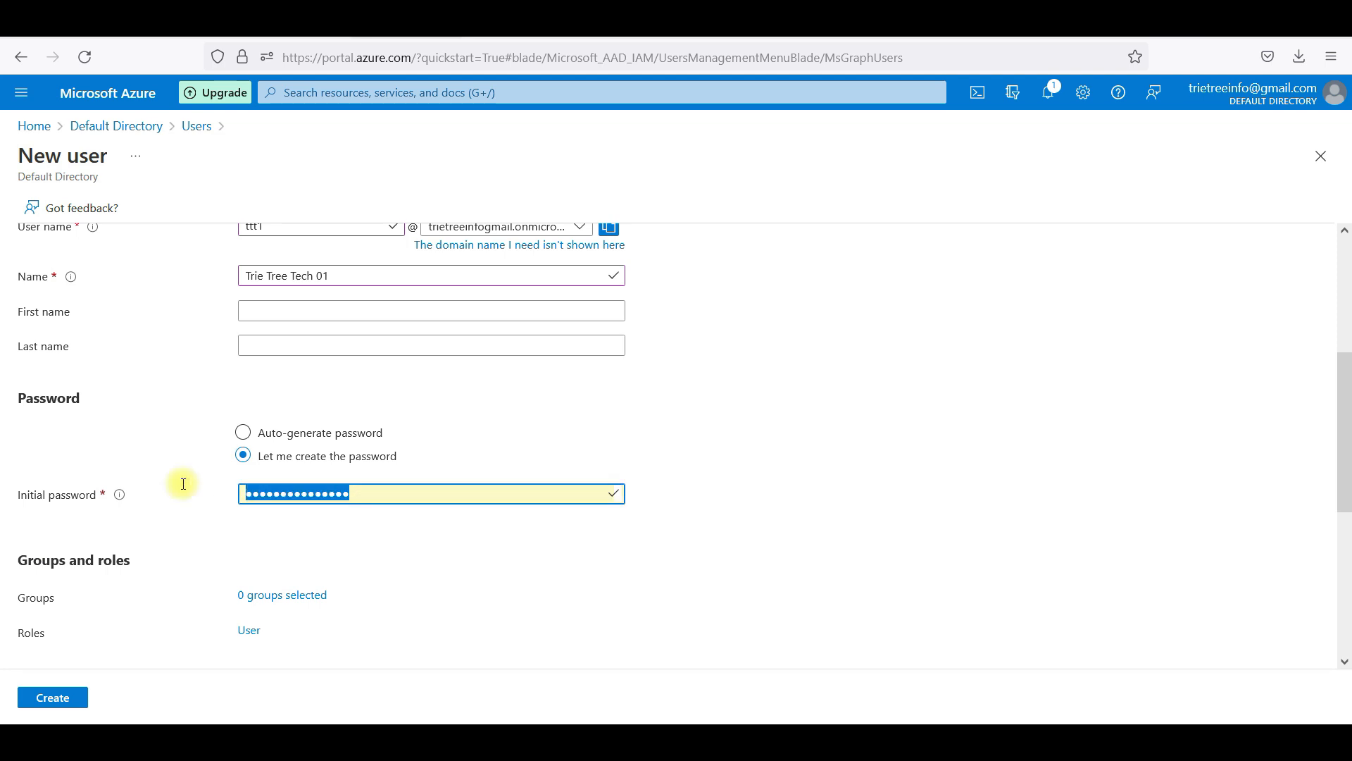
pyautogui.write('1234')
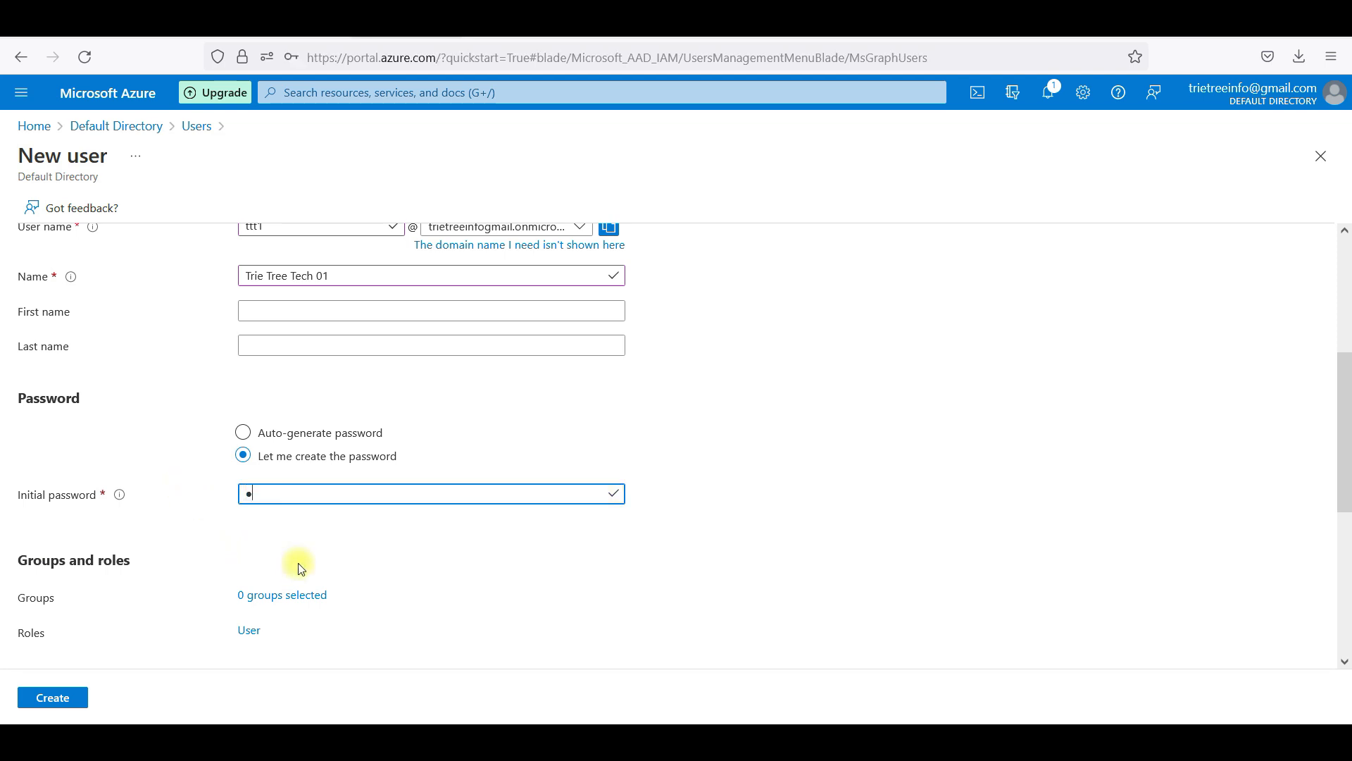
pyautogui.write('56789012345')
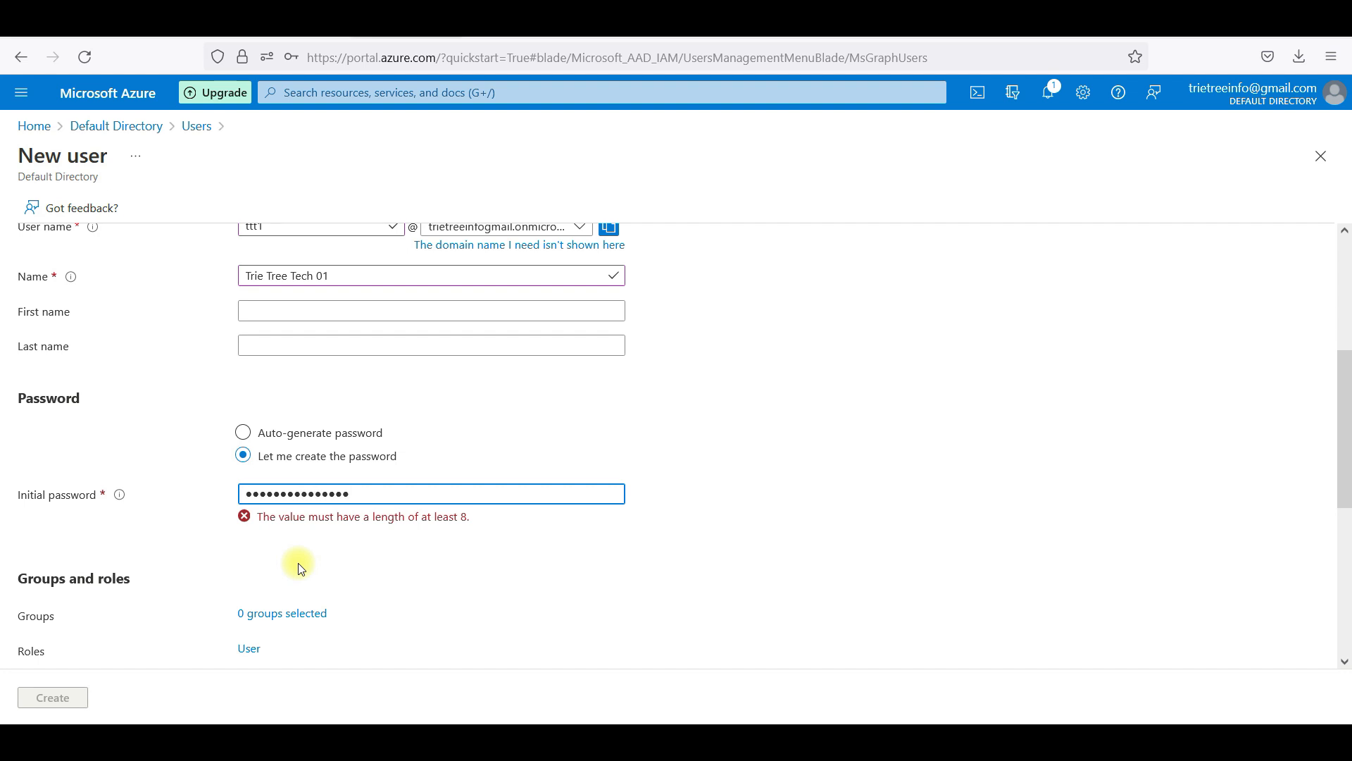
pyautogui.click(73, 702)
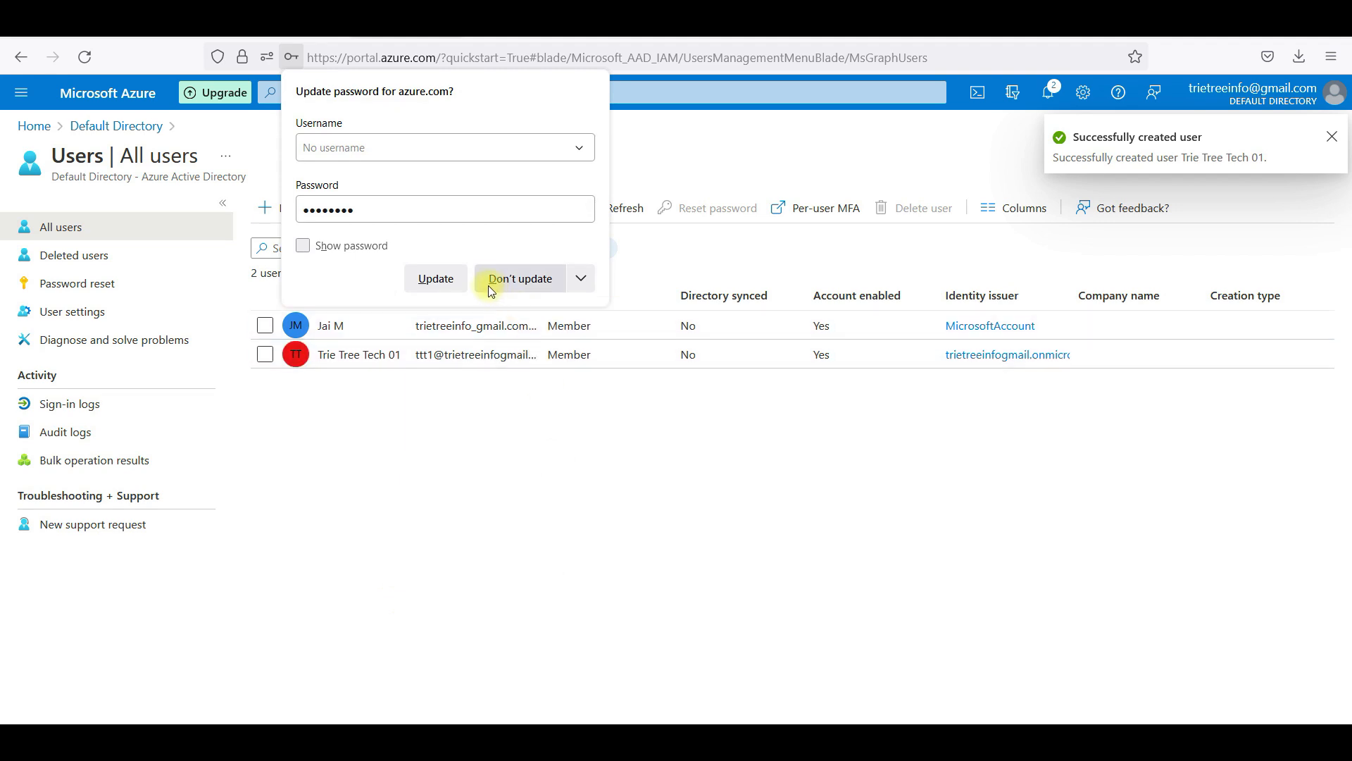
pyautogui.click(492, 441)
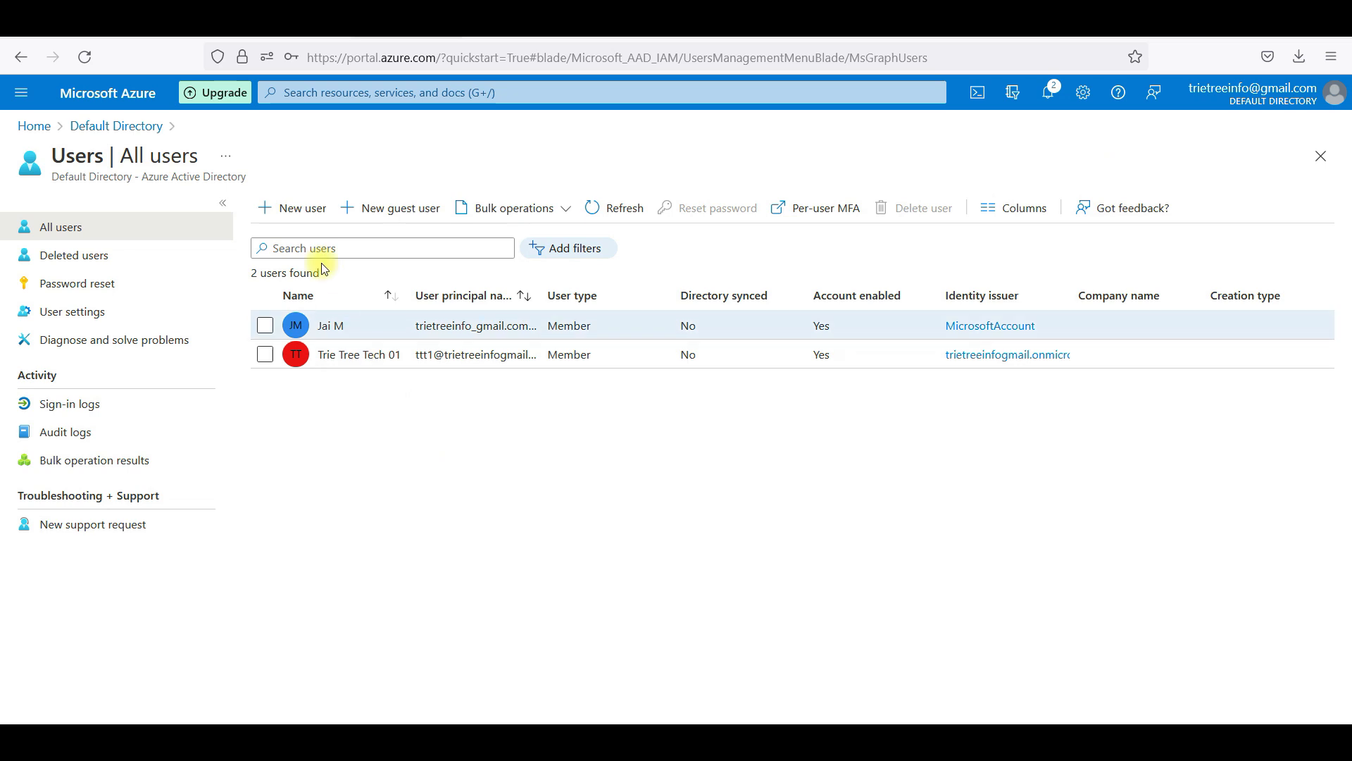
# Abandon a mistyped new-user form and discard it, returning to the users list
pyautogui.click(304, 212)
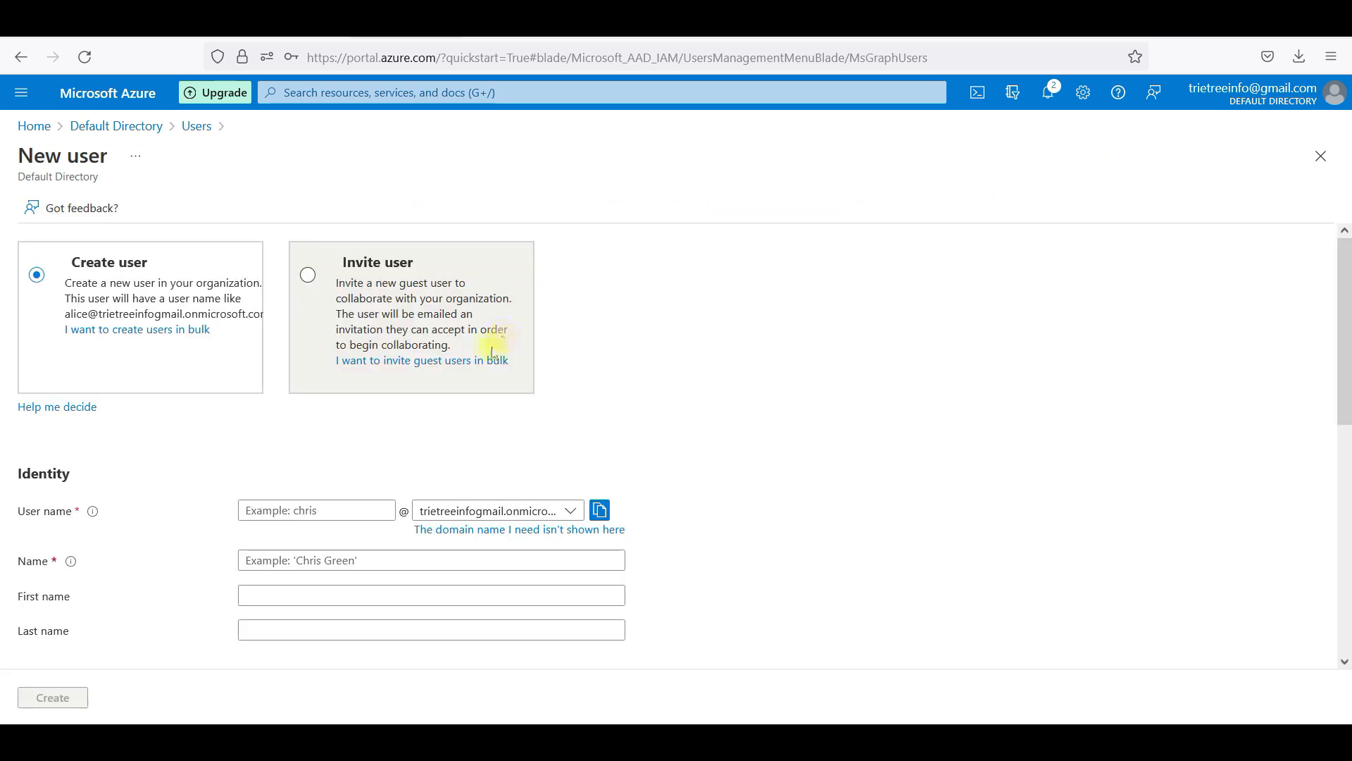
pyautogui.click(326, 512)
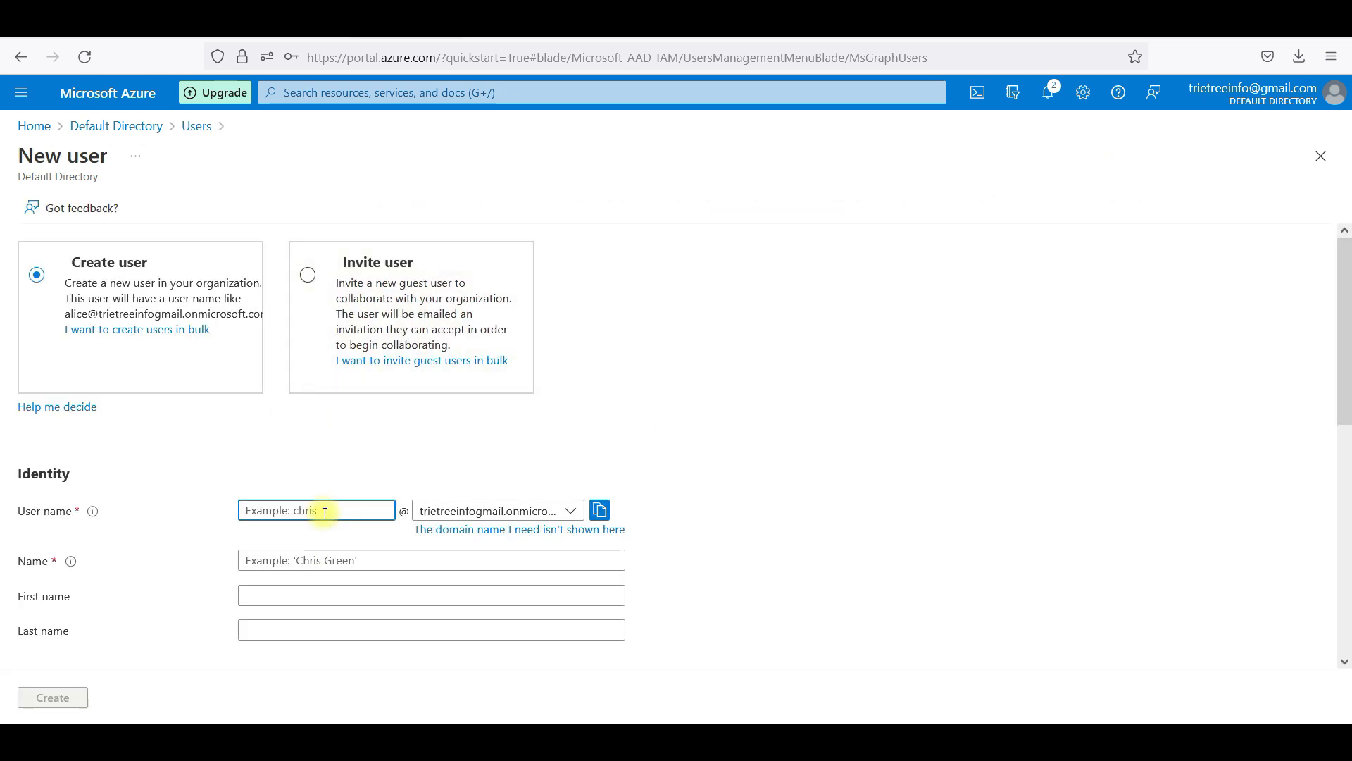
pyautogui.write('Trei')
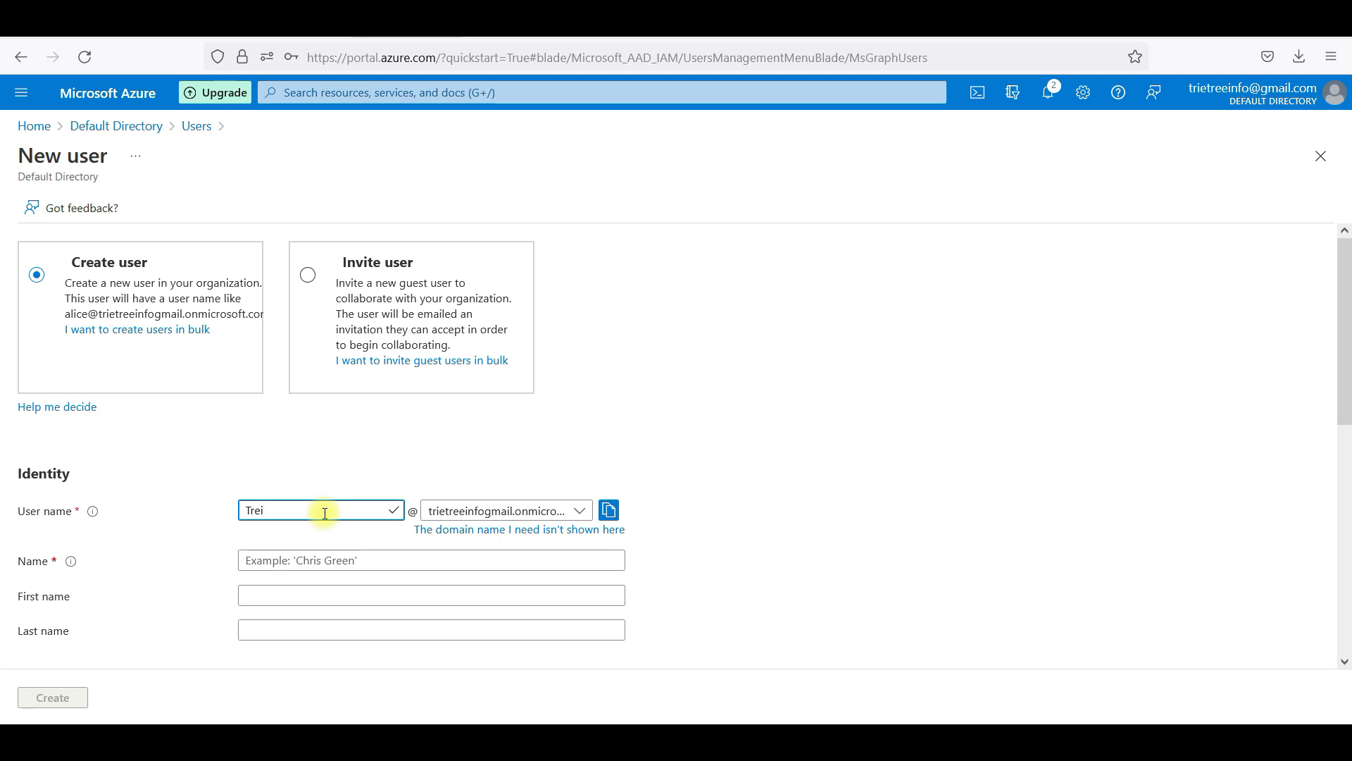
pyautogui.press('BackSpace')
pyautogui.press('BackSpace')
pyautogui.press('BackSpace')
pyautogui.press('BackSpace')
pyautogui.click(197, 127)
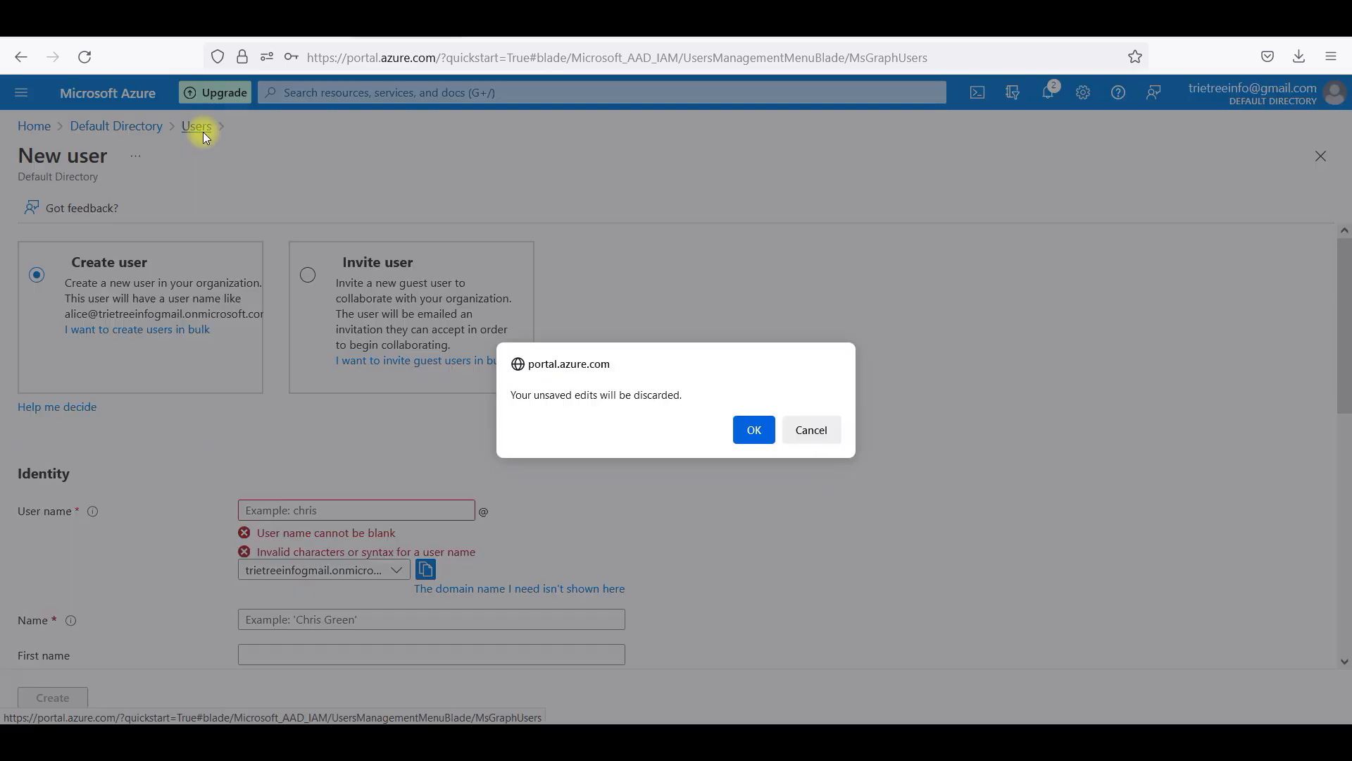
pyautogui.click(757, 430)
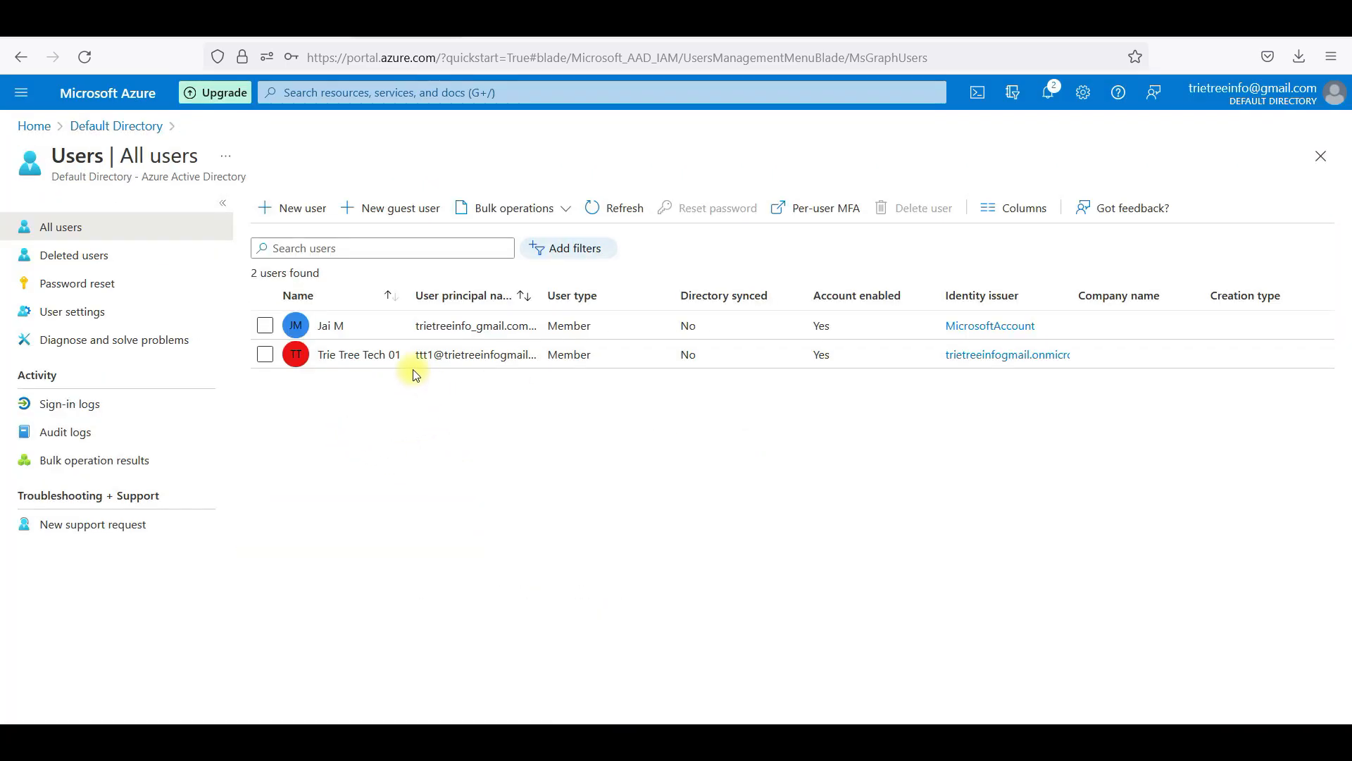
# In a fresh new-user form, enter the second test user's user name and display name
pyautogui.click(304, 211)
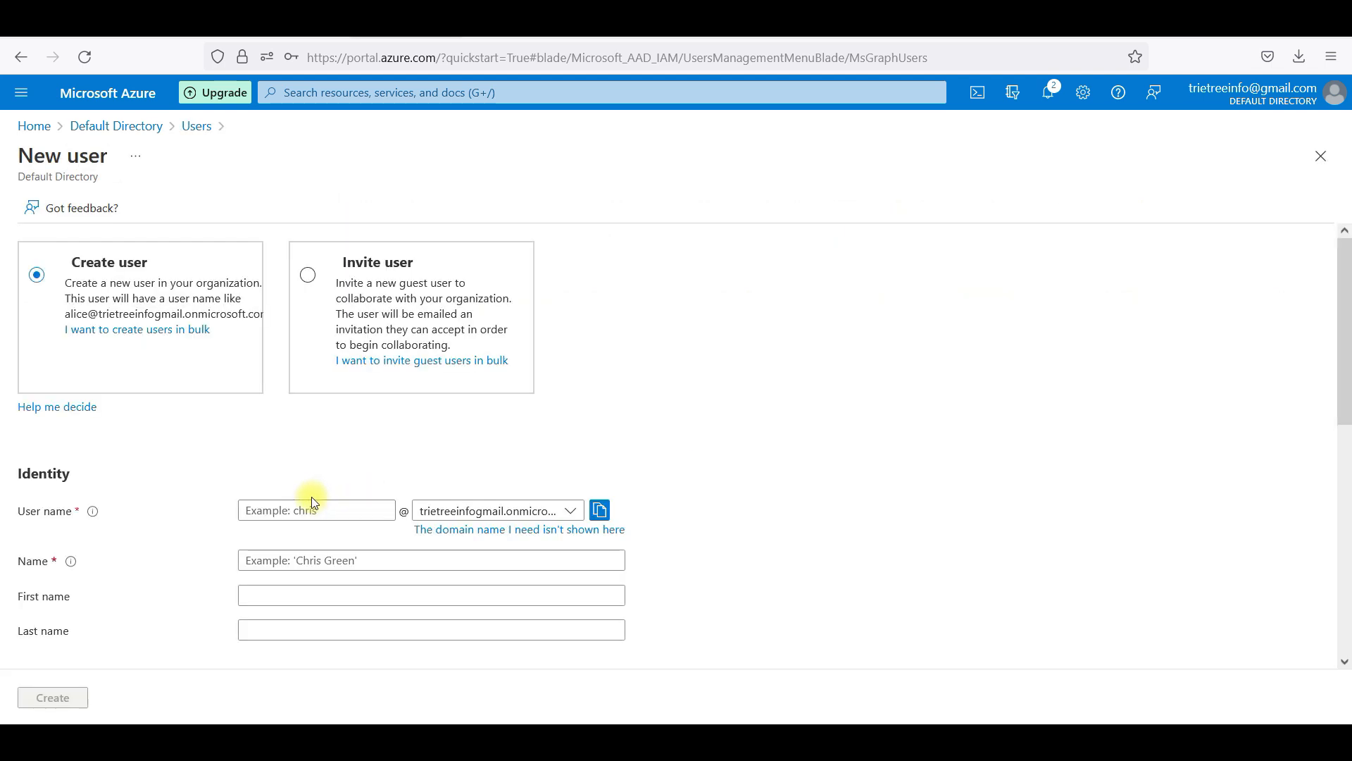
pyautogui.click(293, 508)
pyautogui.write('ttt2')
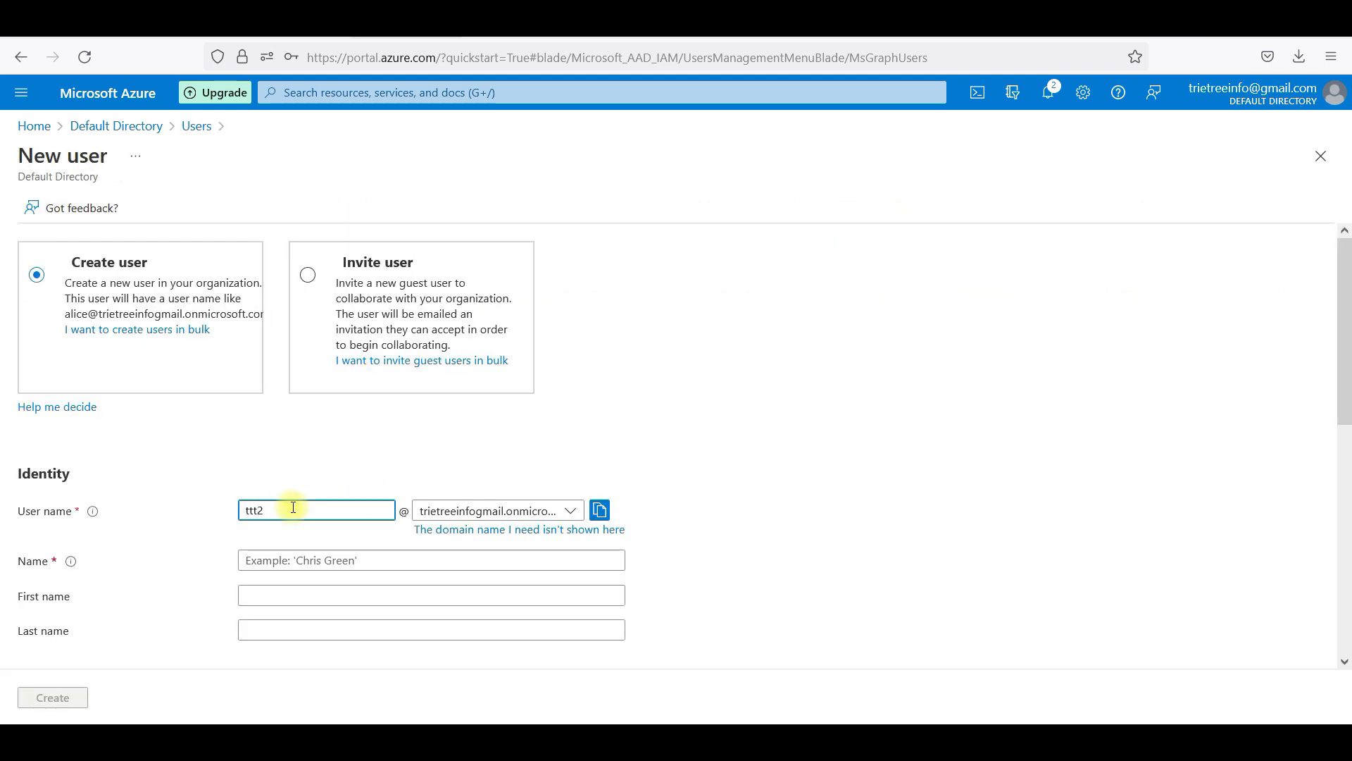
pyautogui.click(324, 561)
pyautogui.write('T')
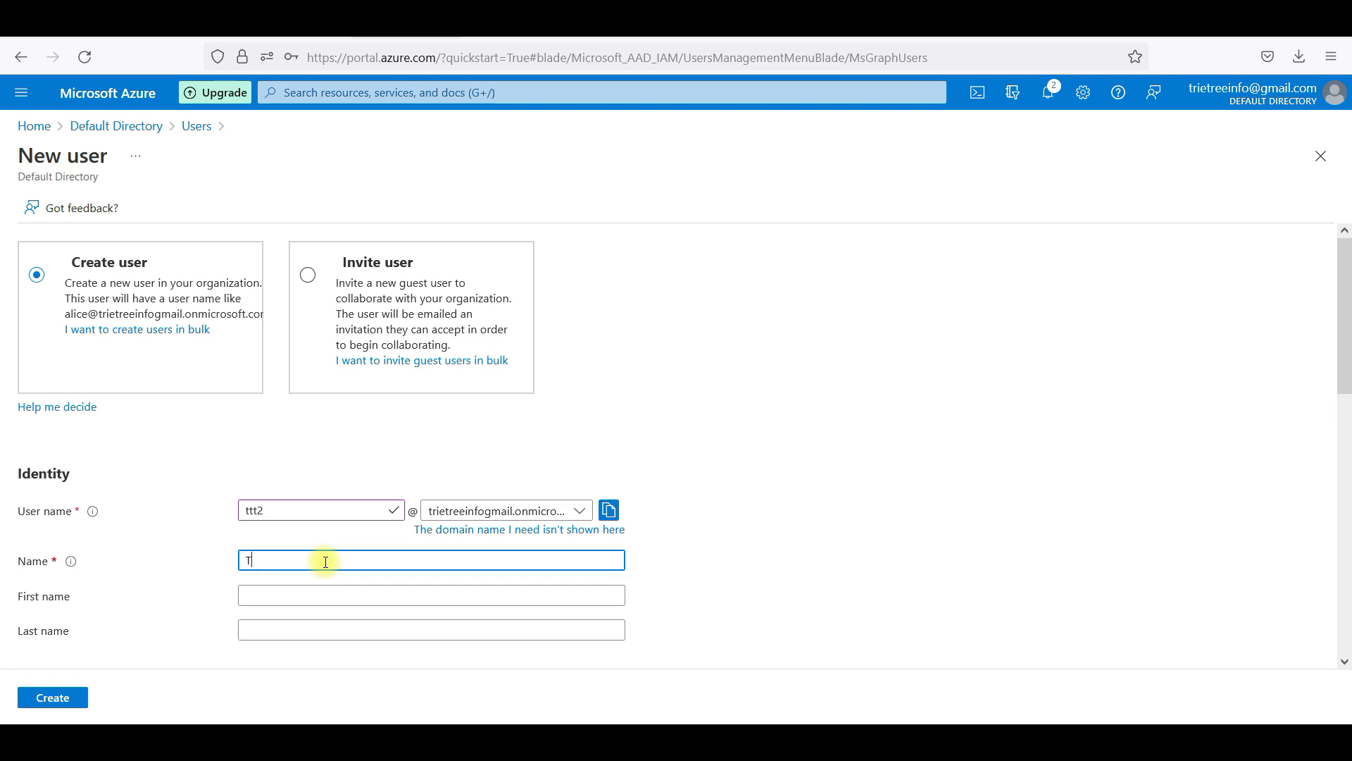
pyautogui.write('rietree')
pyautogui.press('BackSpace')
pyautogui.press('BackSpace')
pyautogui.press('BackSpace')
pyautogui.press('BackSpace')
pyautogui.write('1')
pyautogui.press('Tab')
pyautogui.press('Tab')
# Replace the autofilled password with a custom one and create the second user
pyautogui.scroll(-1, 323, 559)
pyautogui.scroll(-1, 405, 583)
pyautogui.click(339, 593)
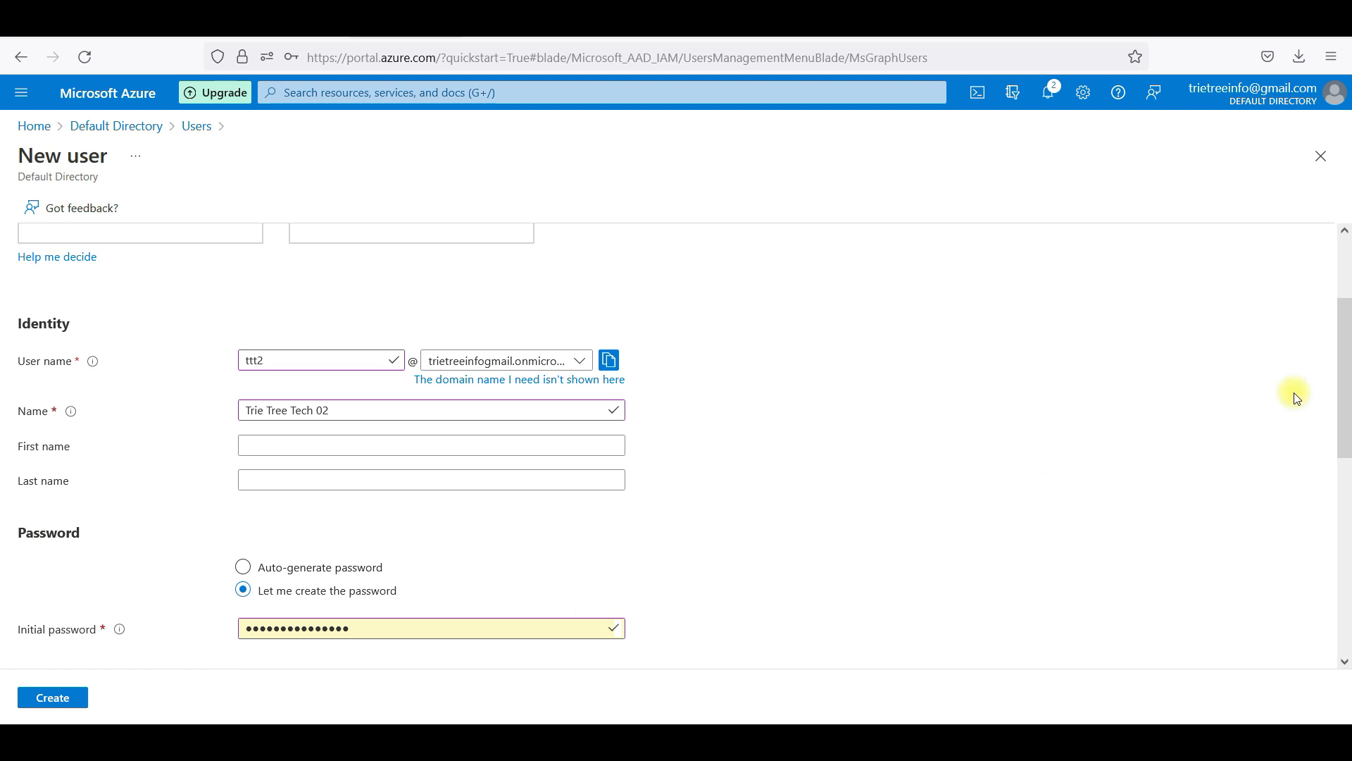
pyautogui.scroll(-4, 1343, 362)
pyautogui.doubleClick(428, 332)
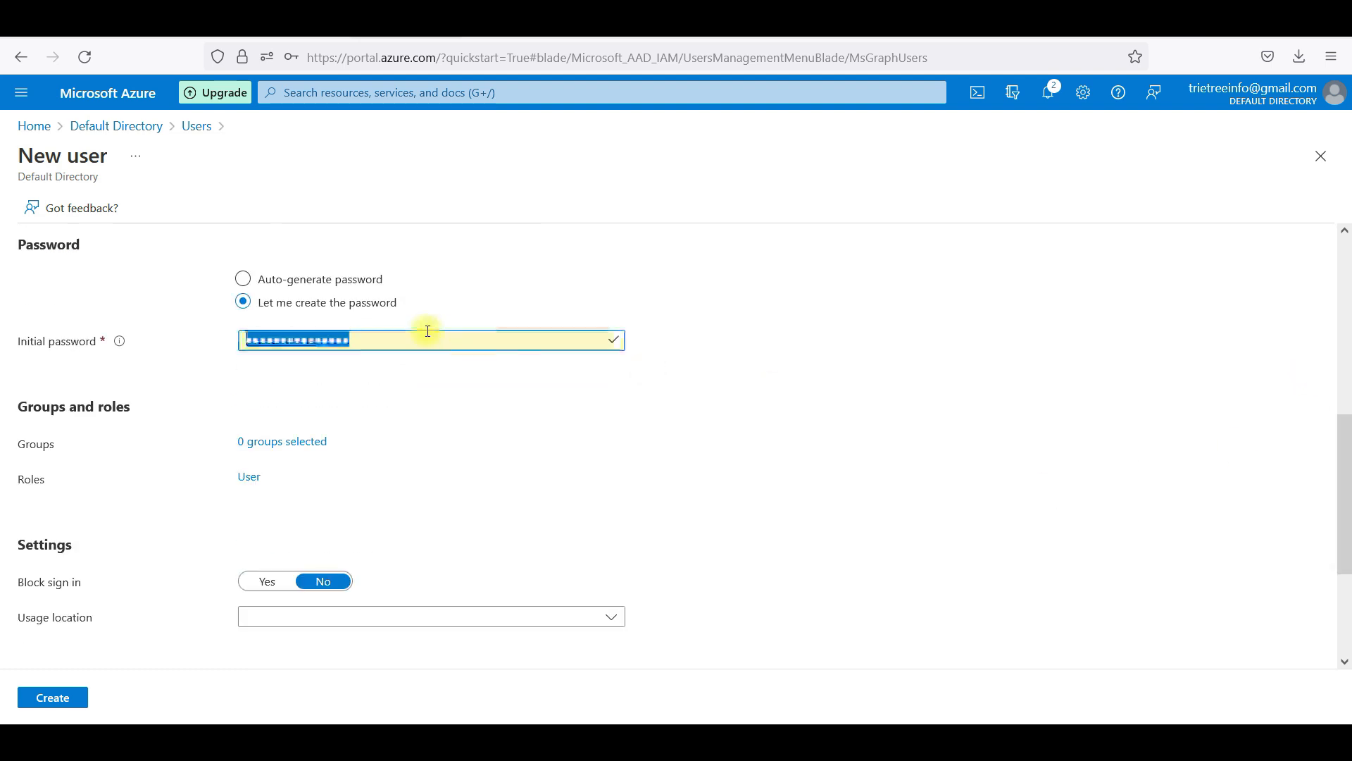
pyautogui.press('BackSpace')
pyautogui.write('••••')
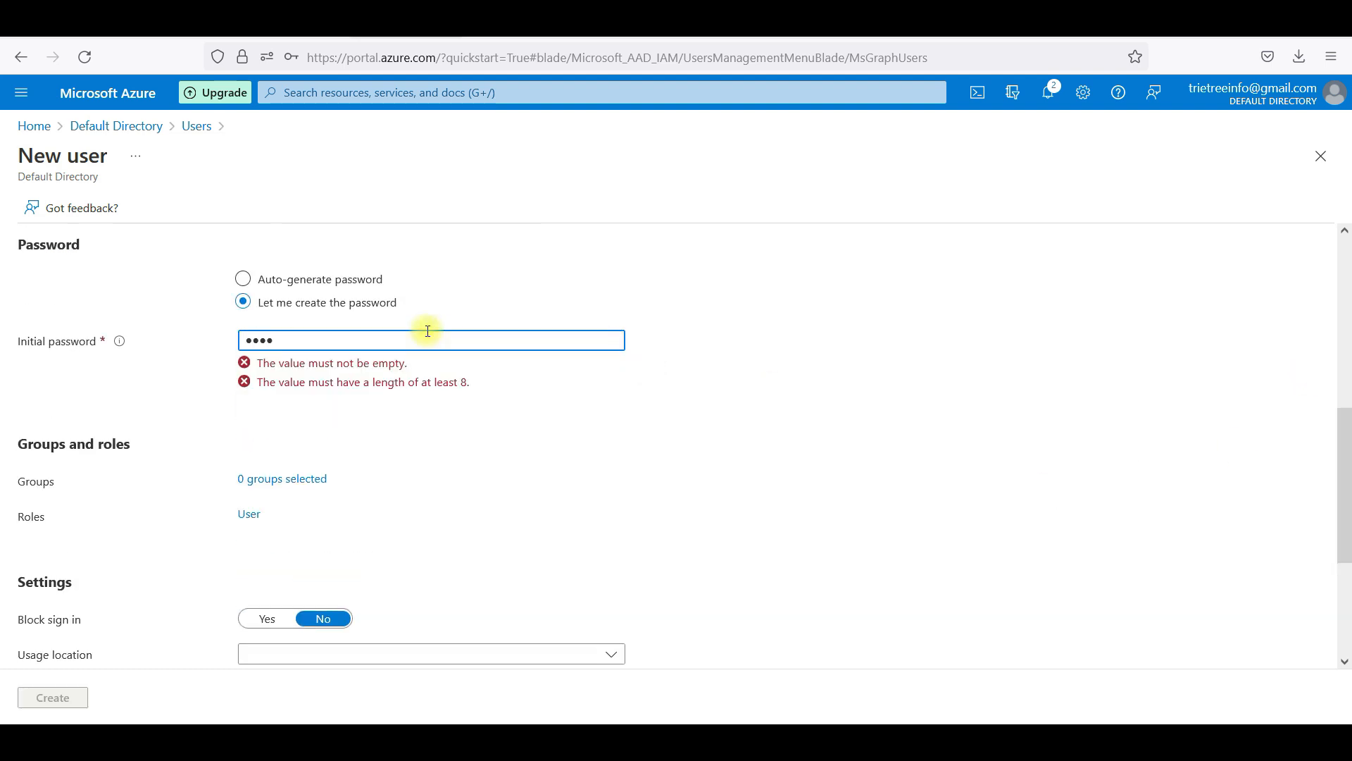
pyautogui.write('•')
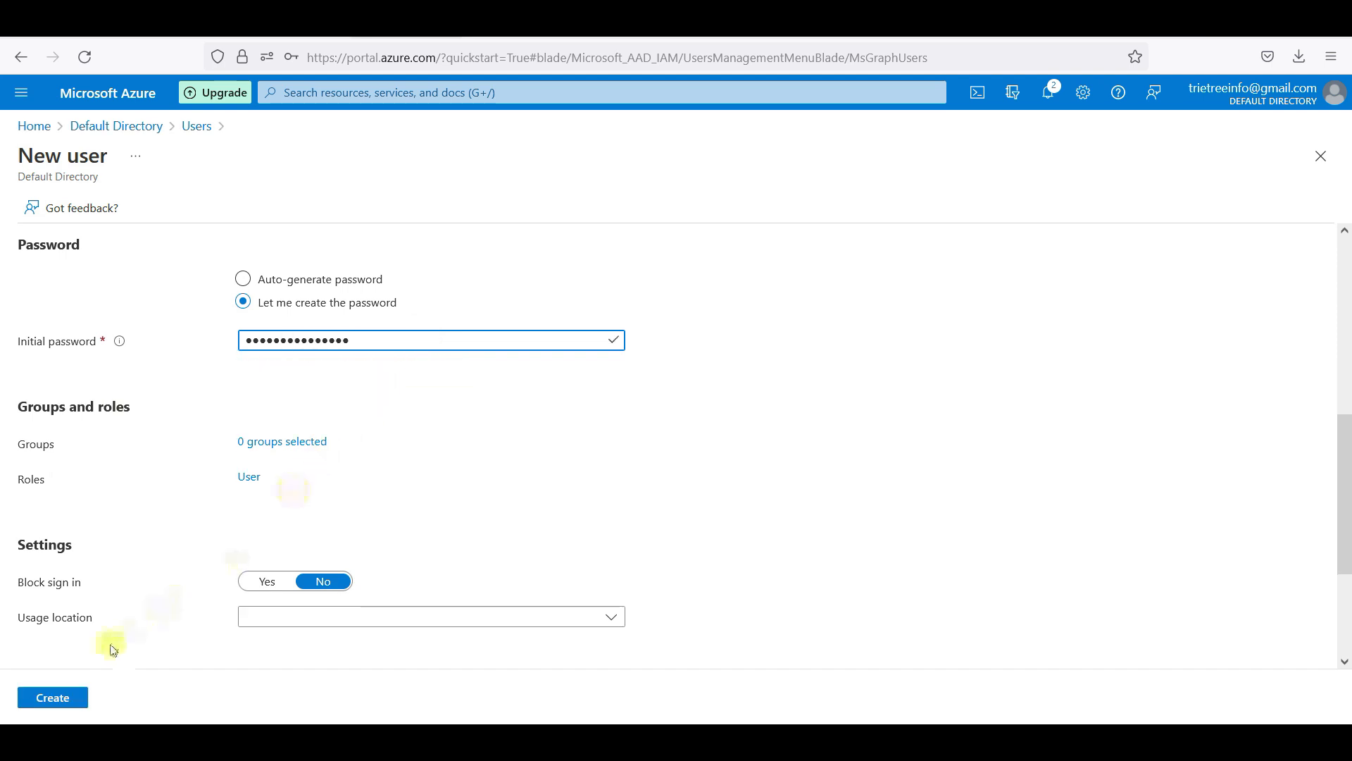
pyautogui.click(69, 702)
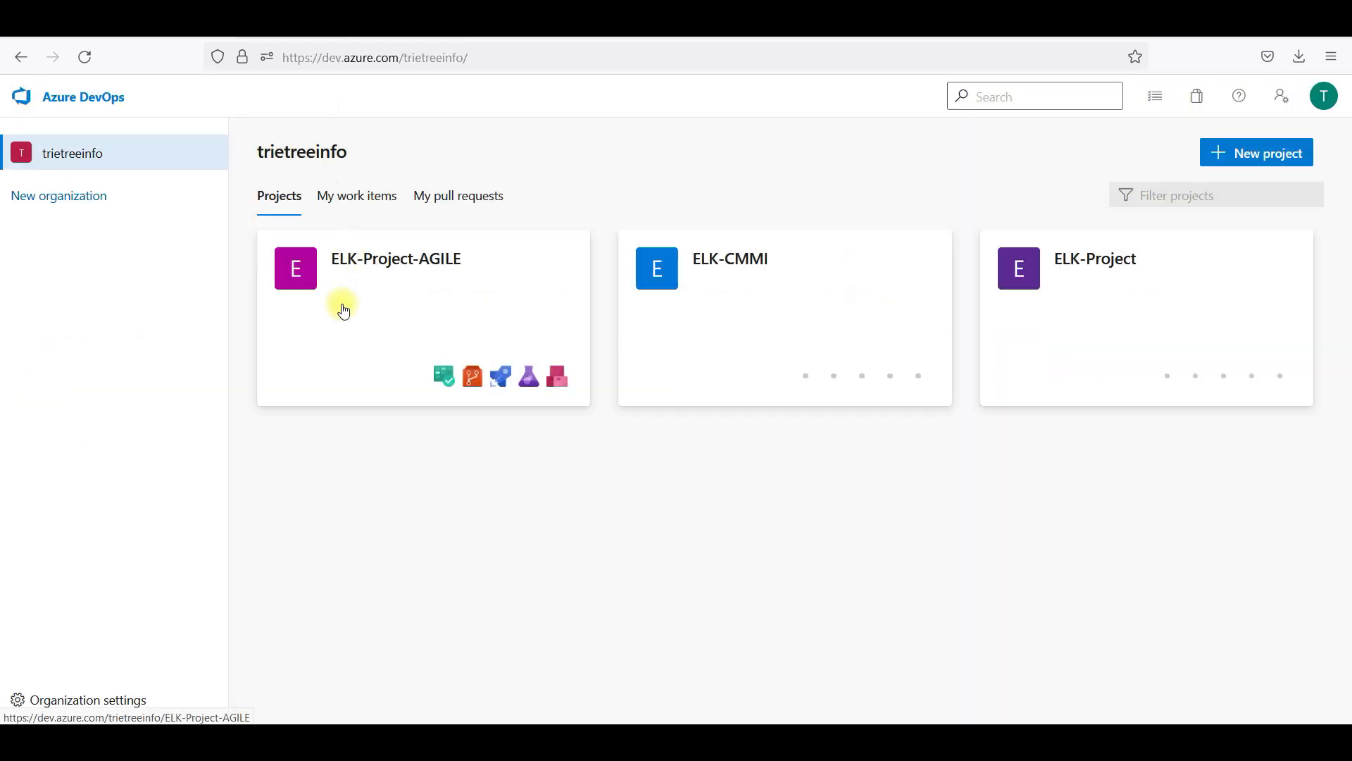
# In Organization settings > Users, add the first test user with Basic access
pyautogui.click(138, 701)
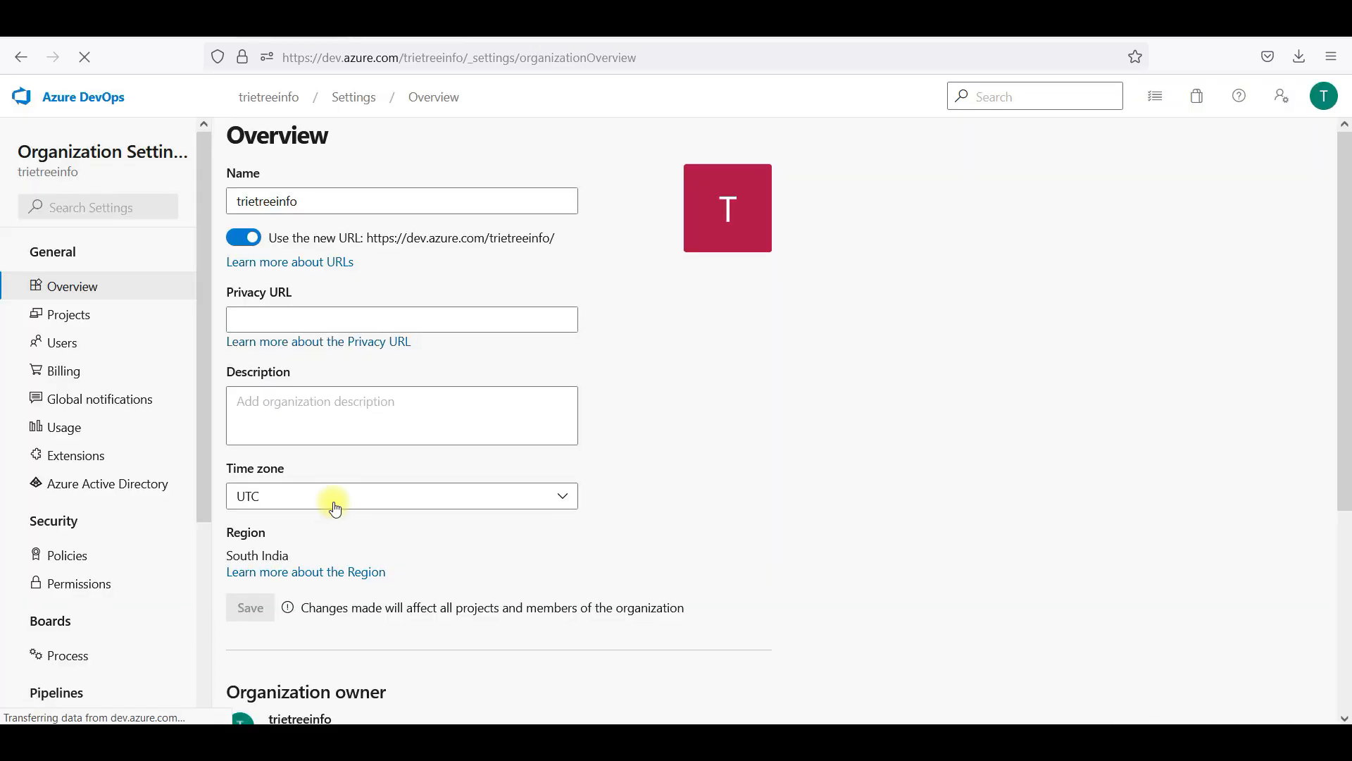
pyautogui.click(84, 352)
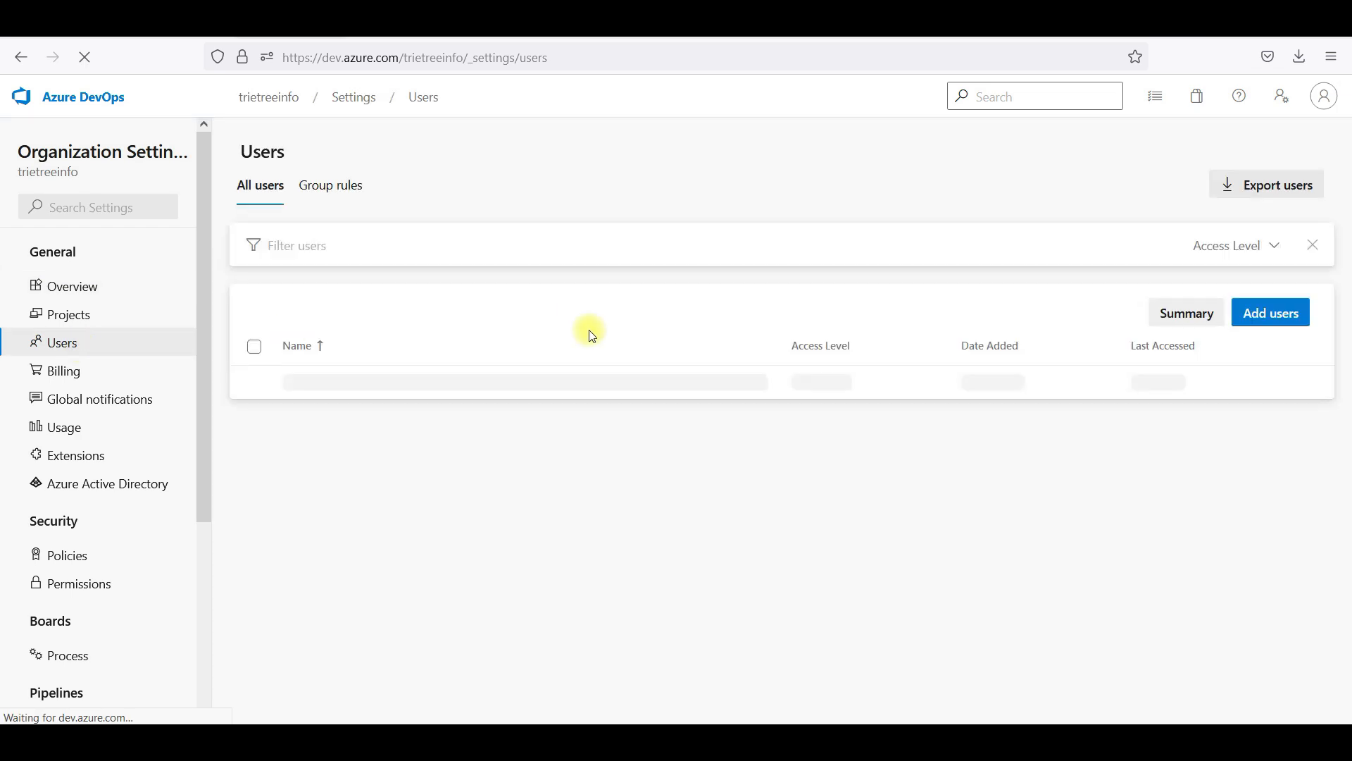
pyautogui.click(1270, 310)
pyautogui.click(1060, 182)
pyautogui.write('tt')
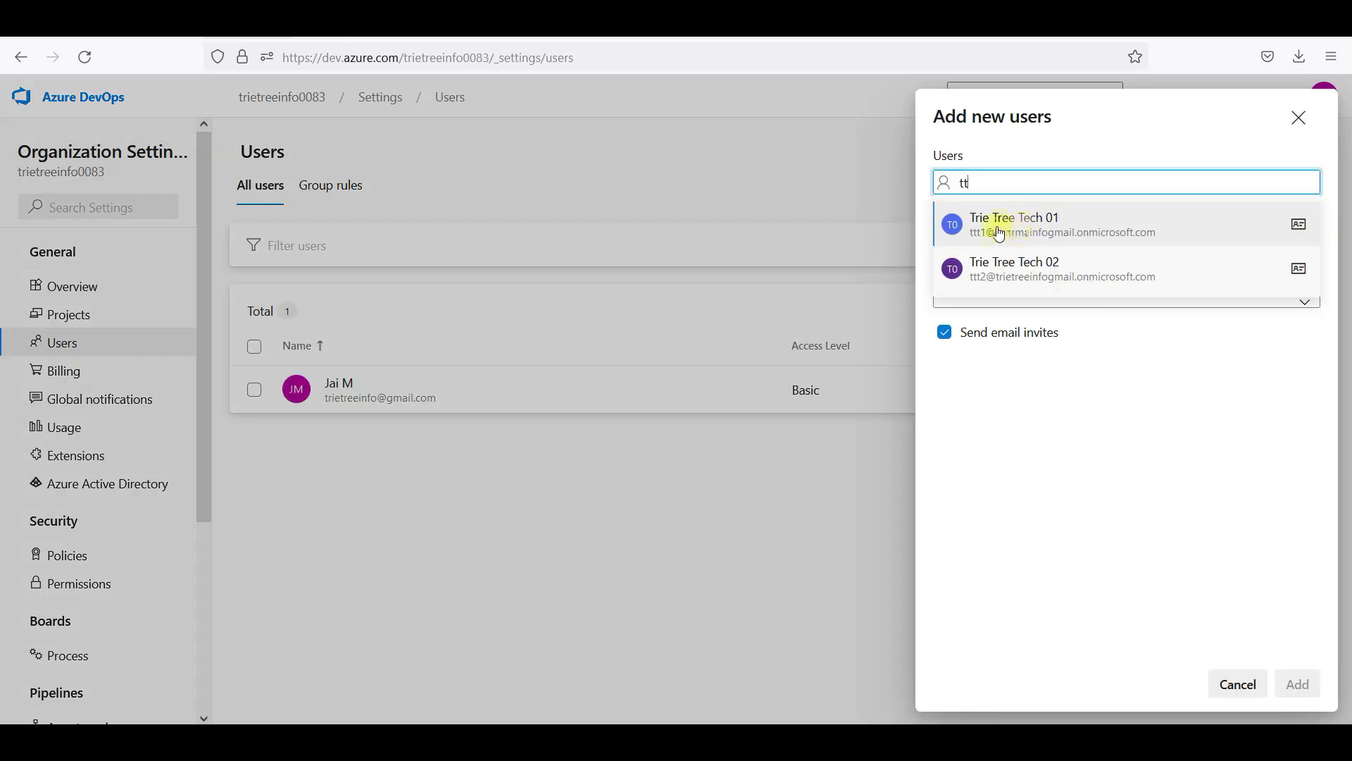
pyautogui.click(1037, 226)
pyautogui.click(1052, 252)
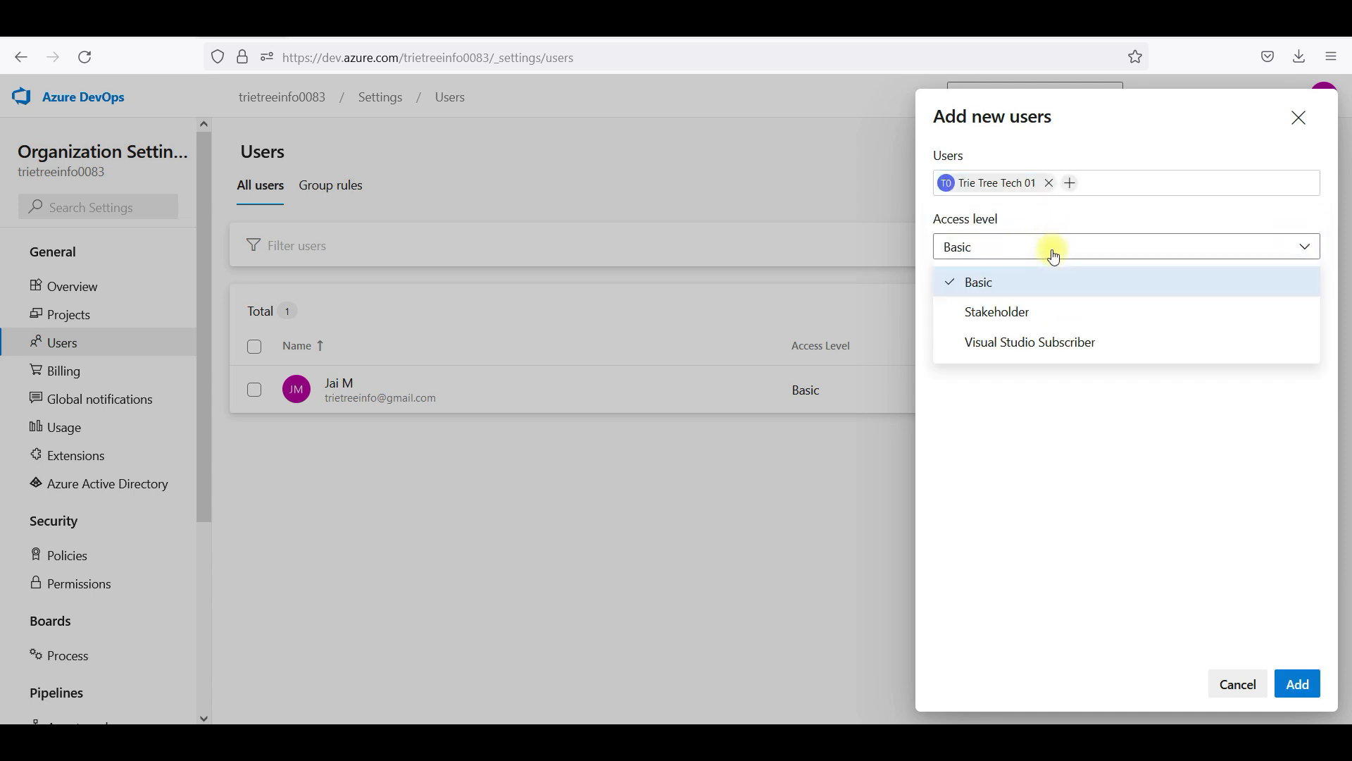
pyautogui.click(1060, 416)
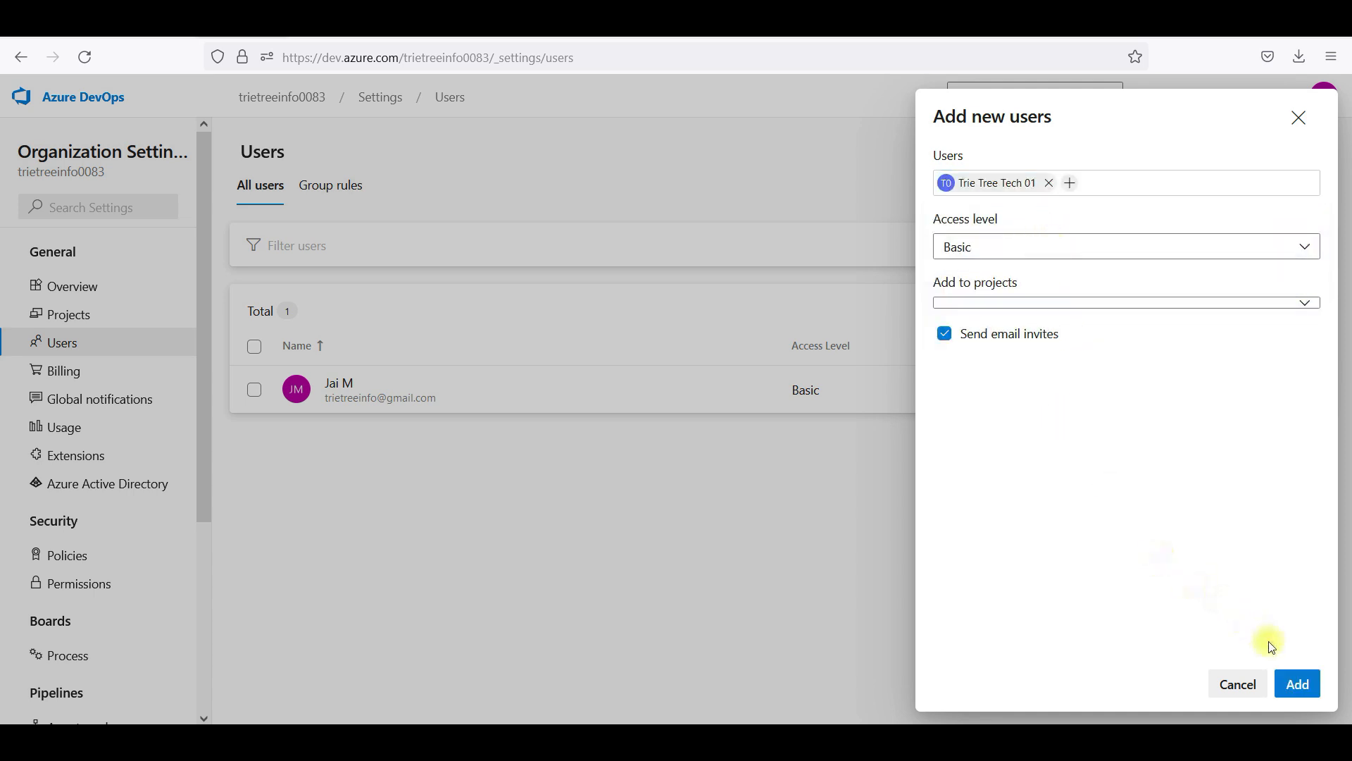
pyautogui.click(1314, 694)
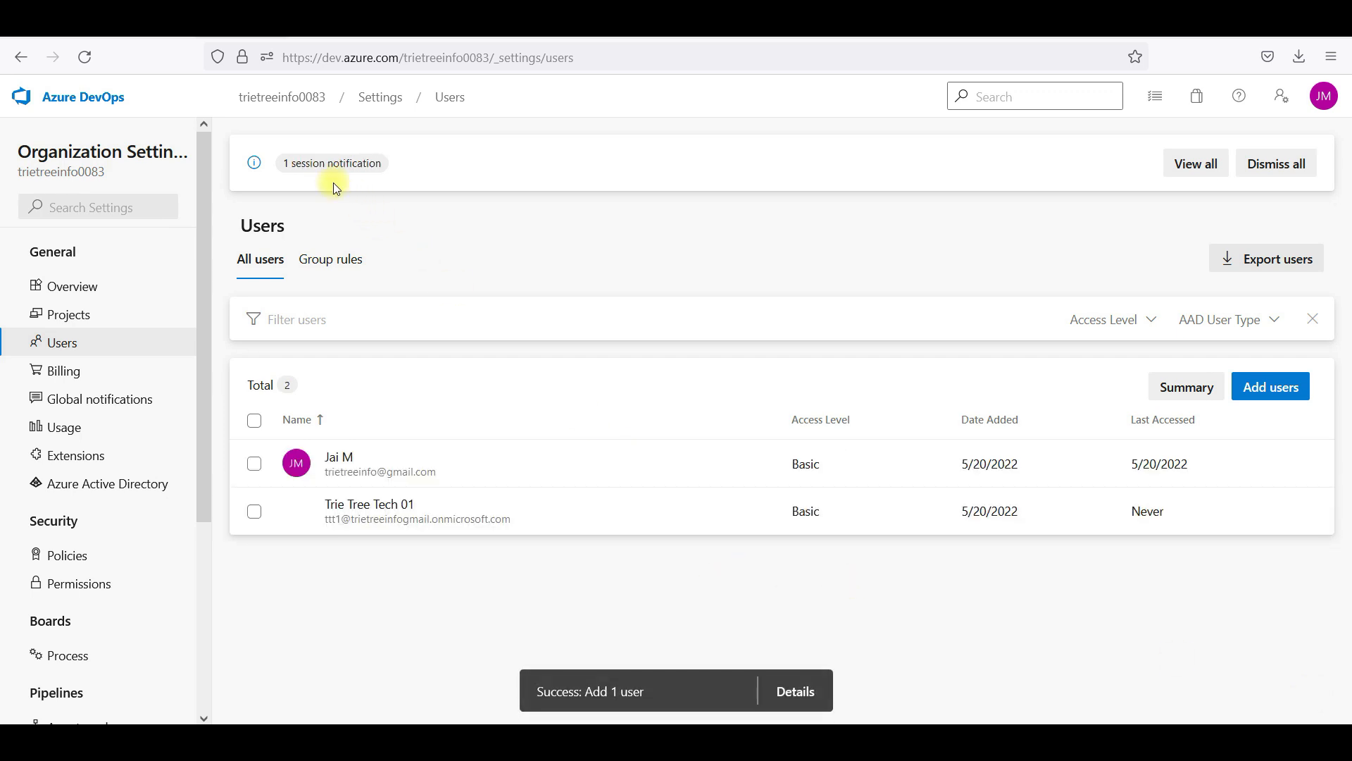
# Add the second test user to the organization with Basic access as well
pyautogui.click(1272, 386)
pyautogui.click(1126, 178)
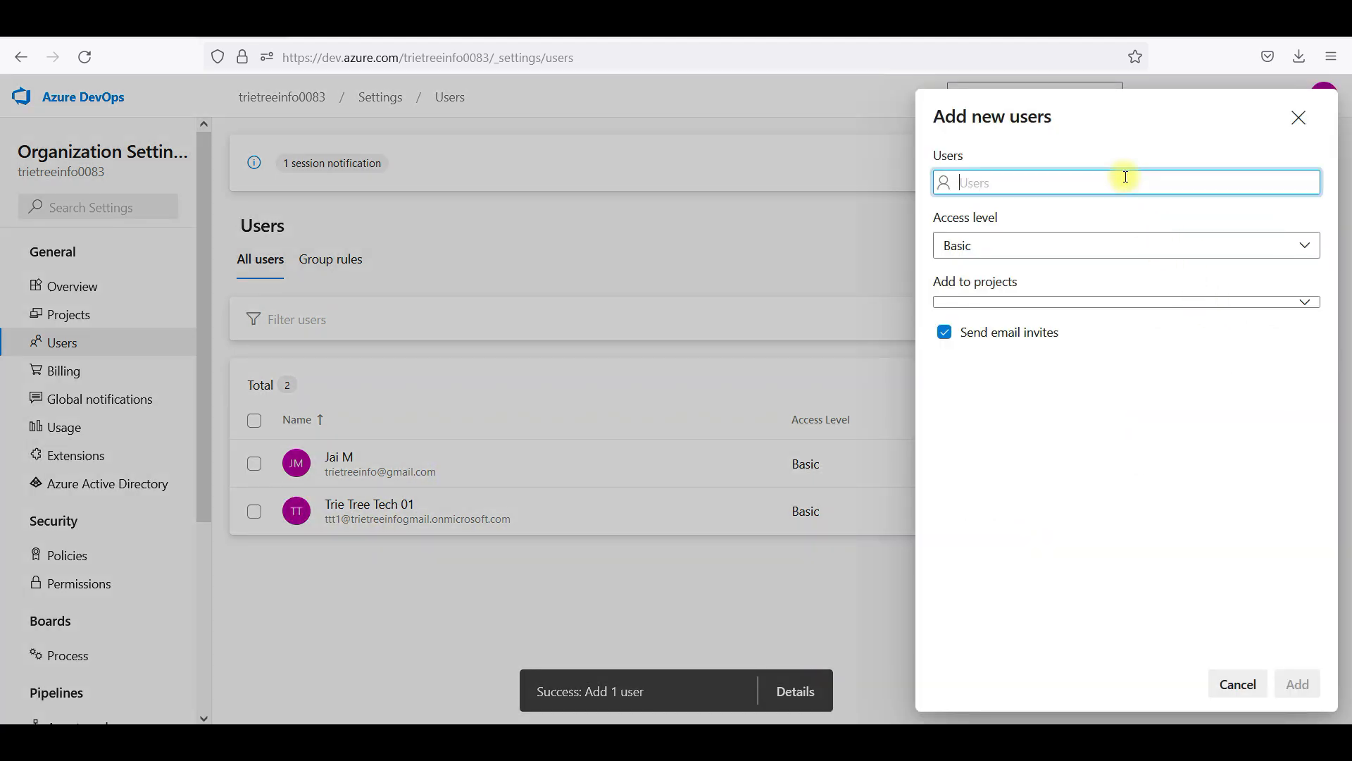
pyautogui.write('ttt')
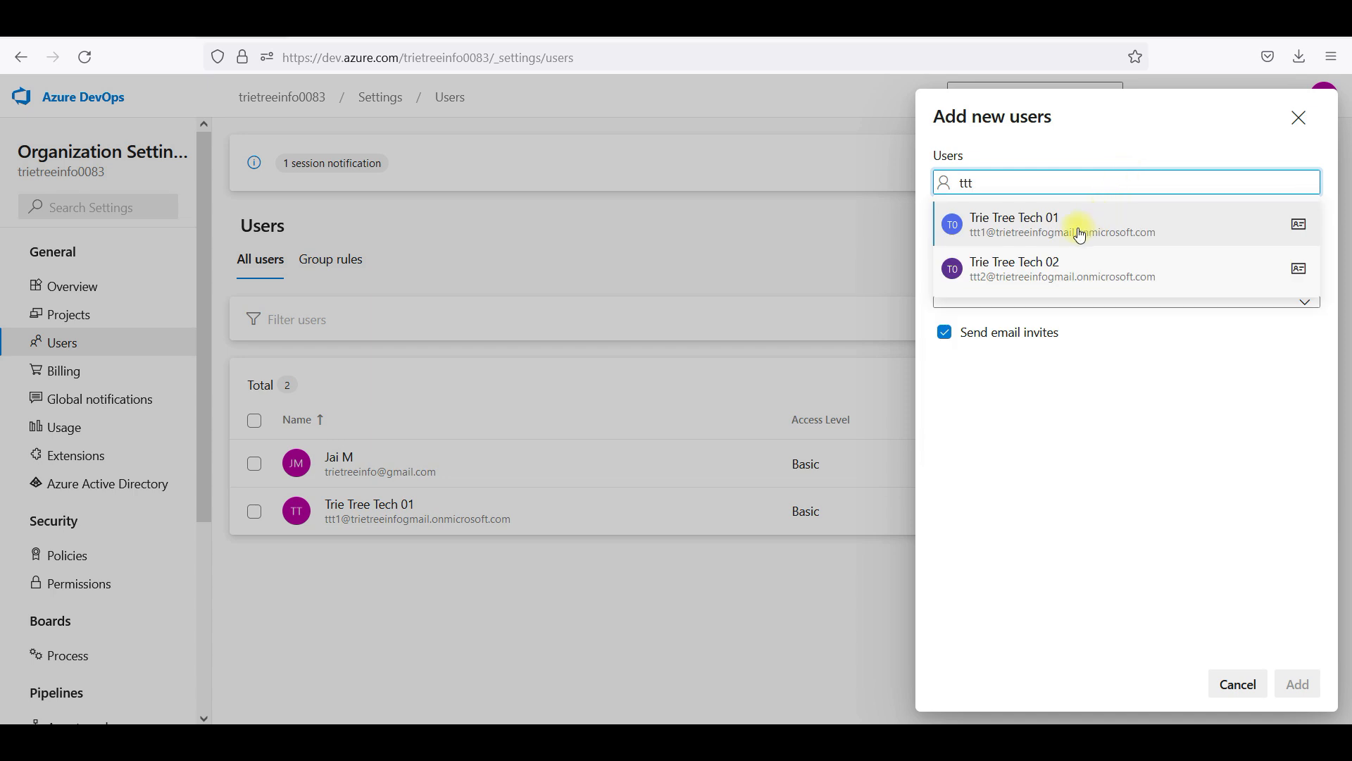
pyautogui.click(1031, 277)
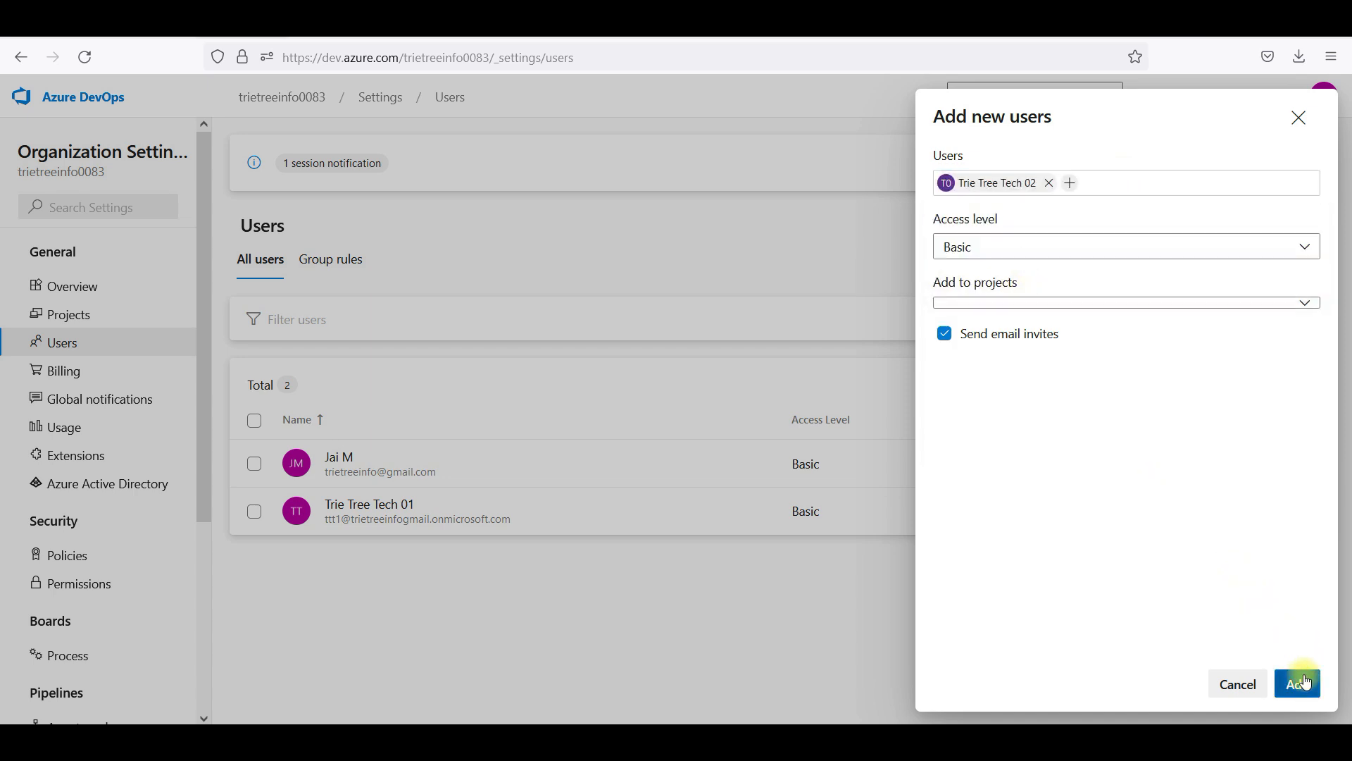
pyautogui.click(1298, 683)
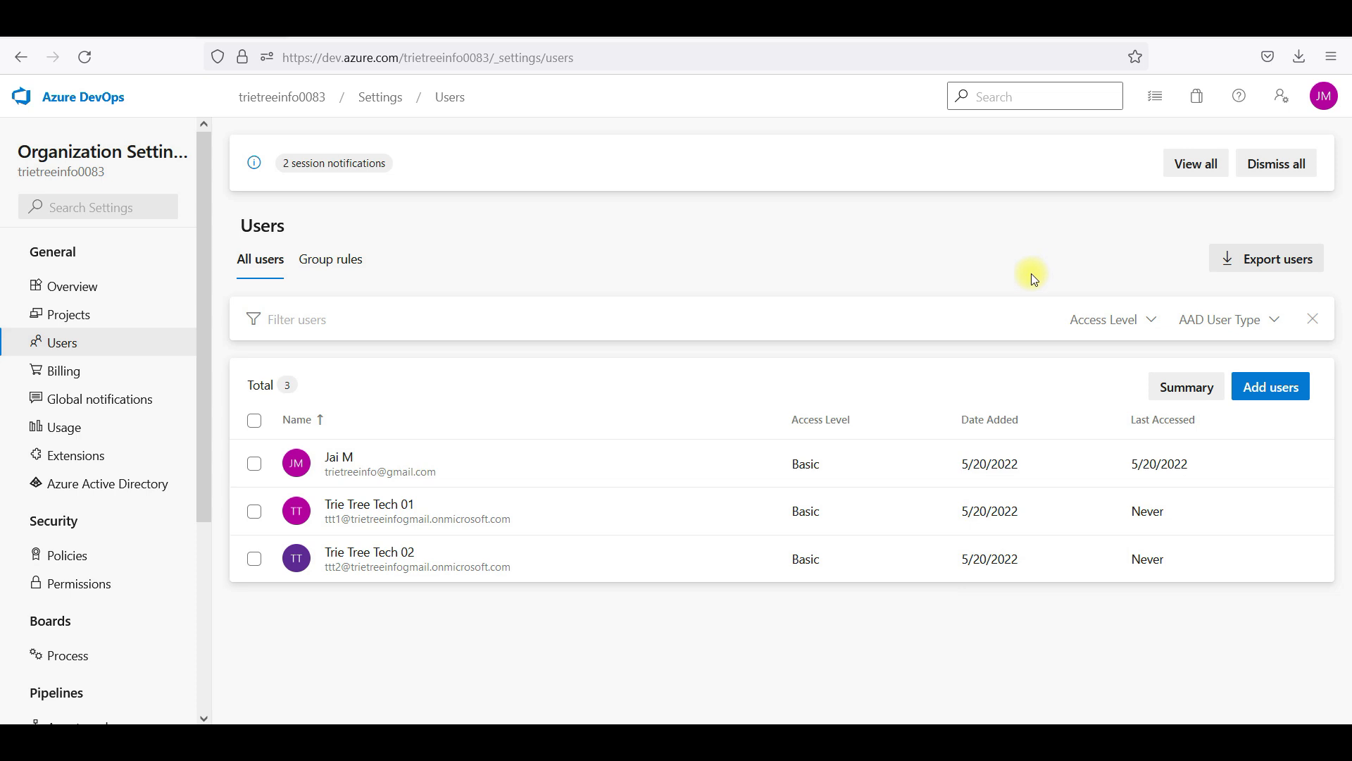
pyautogui.click(1325, 97)
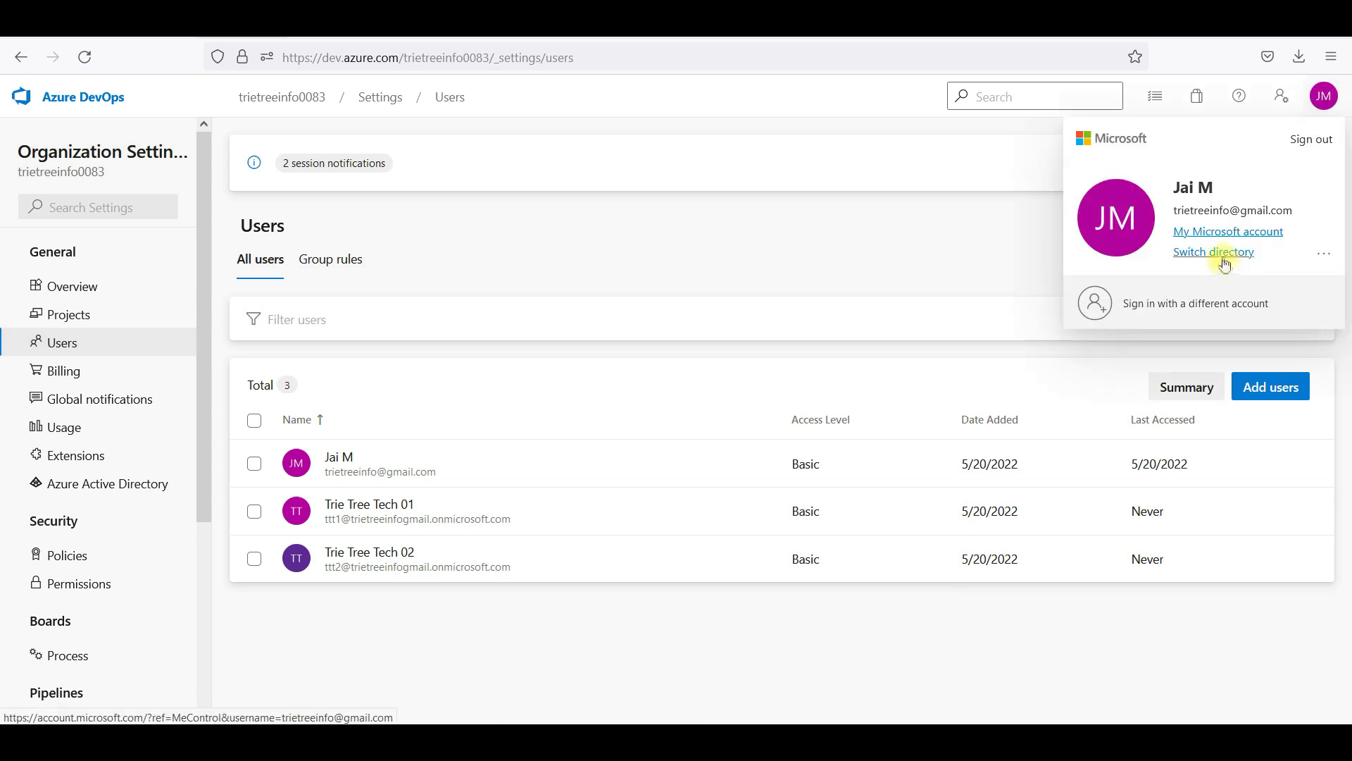
# Dismiss the account flyout and open the first test user's More options menu
pyautogui.click(980, 236)
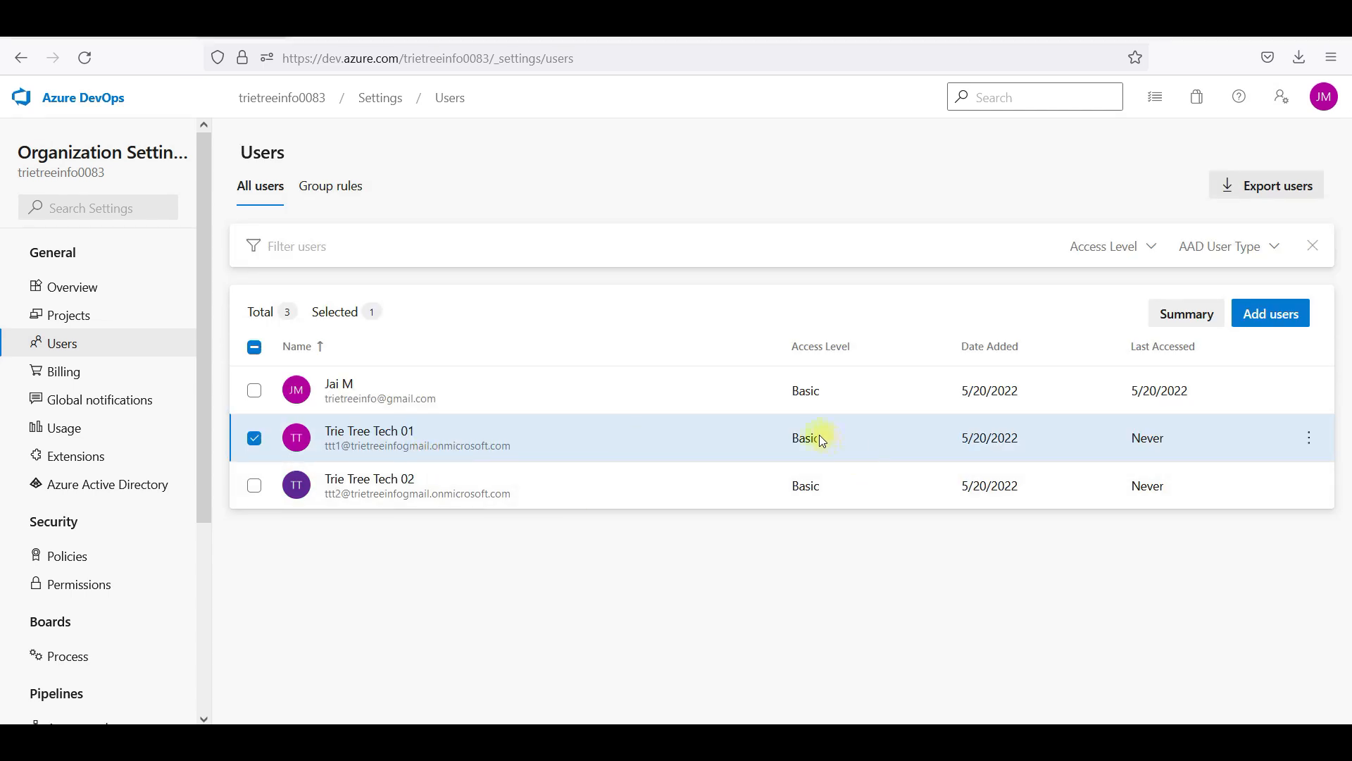
pyautogui.click(1312, 444)
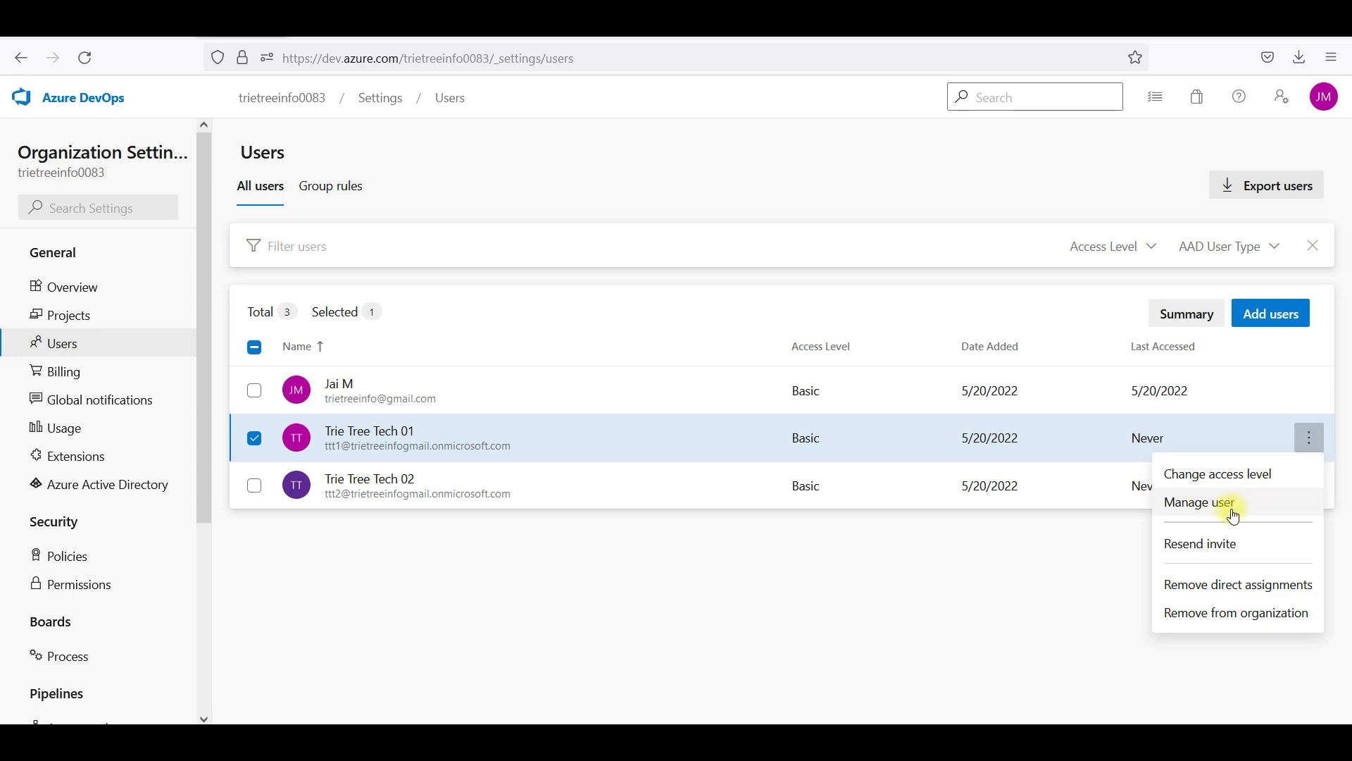
pyautogui.click(1234, 482)
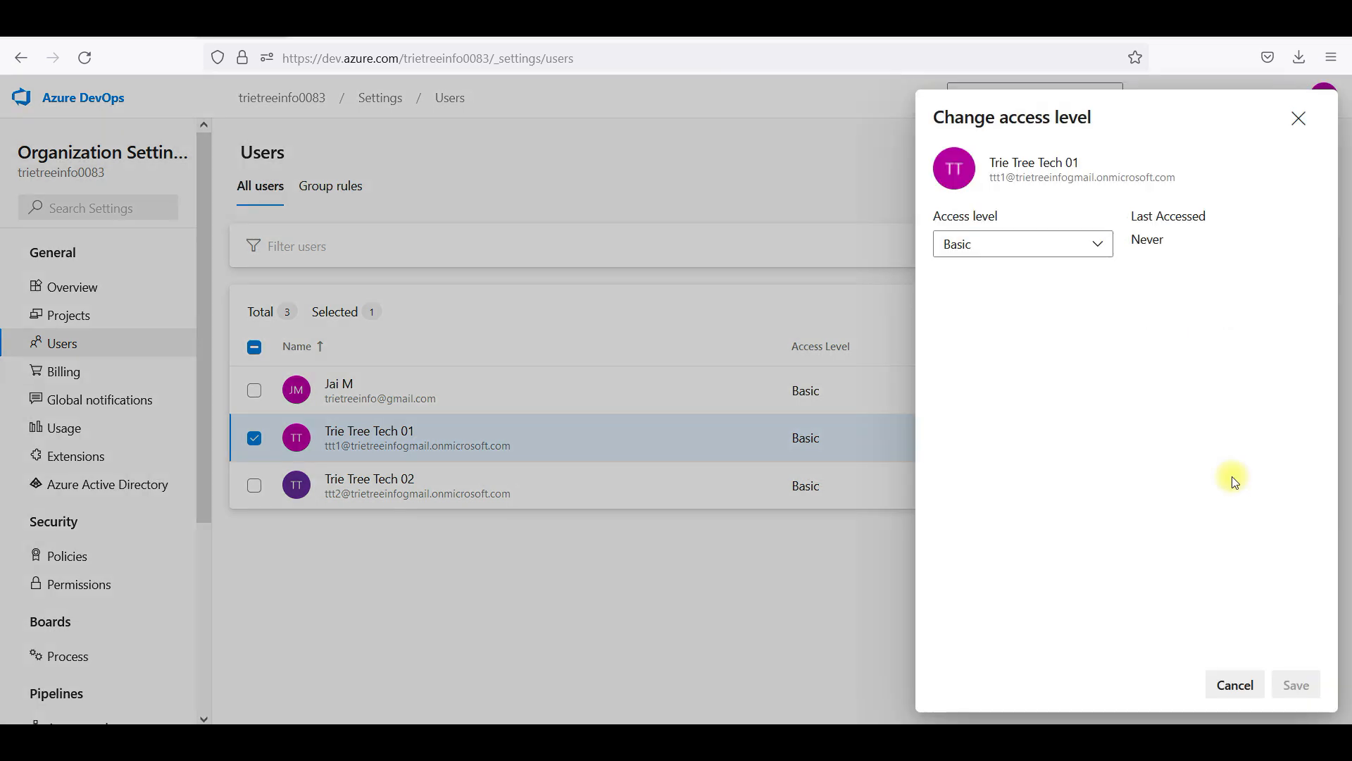
pyautogui.click(1085, 246)
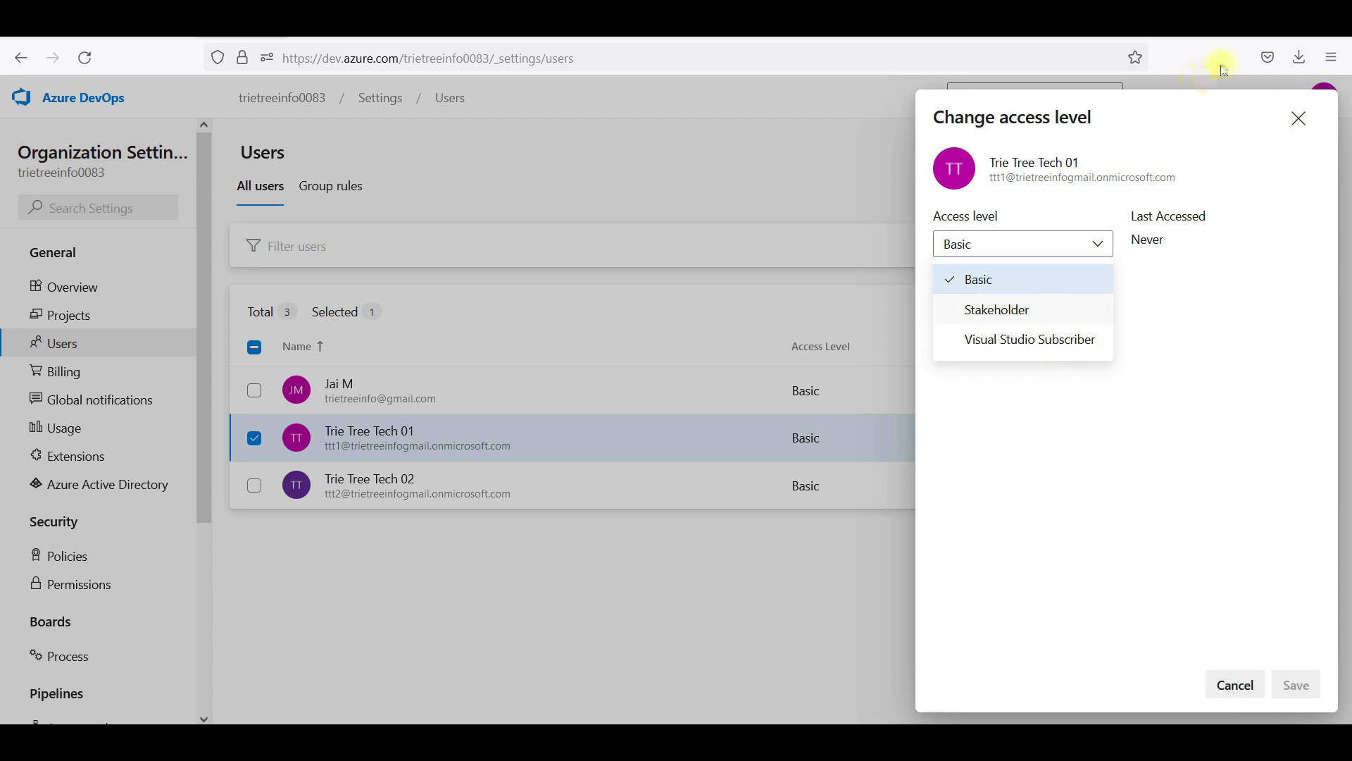
pyautogui.click(1275, 37)
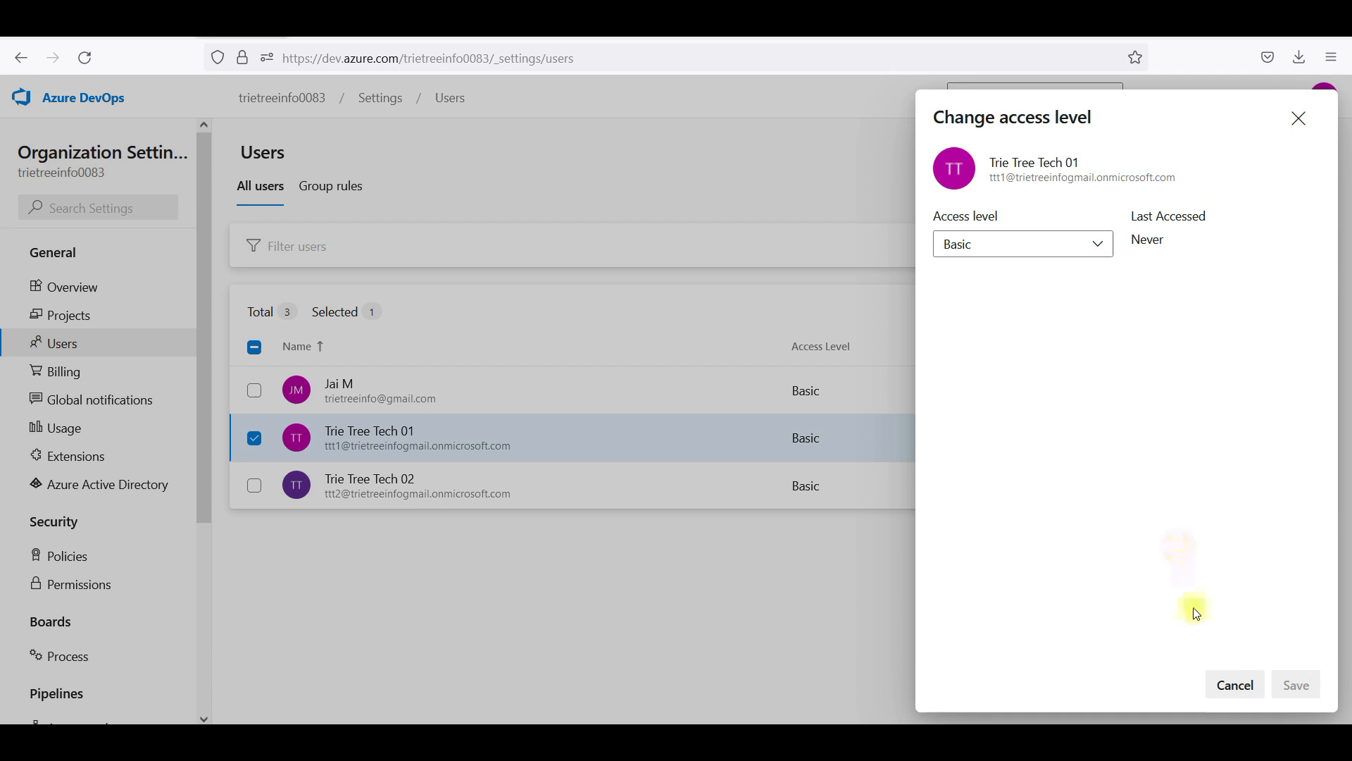
pyautogui.click(1234, 683)
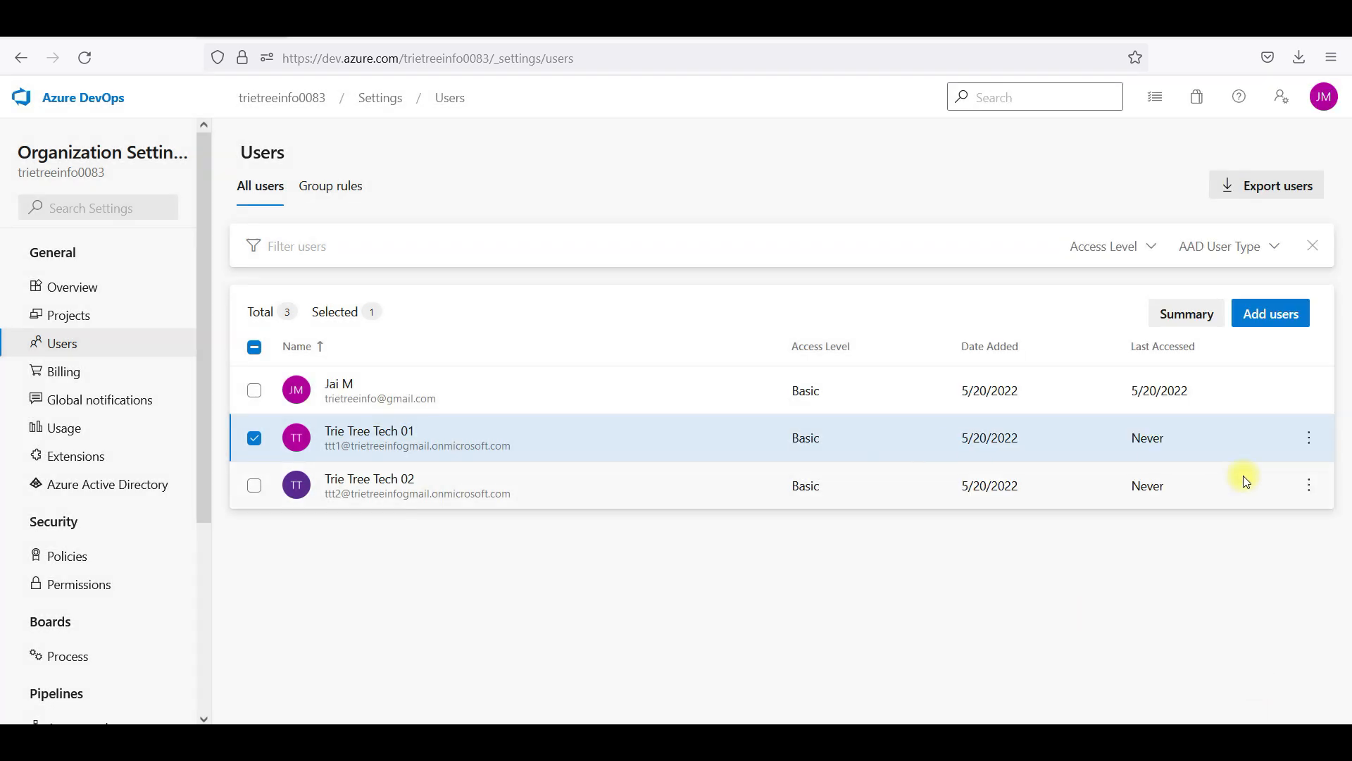
pyautogui.click(1304, 438)
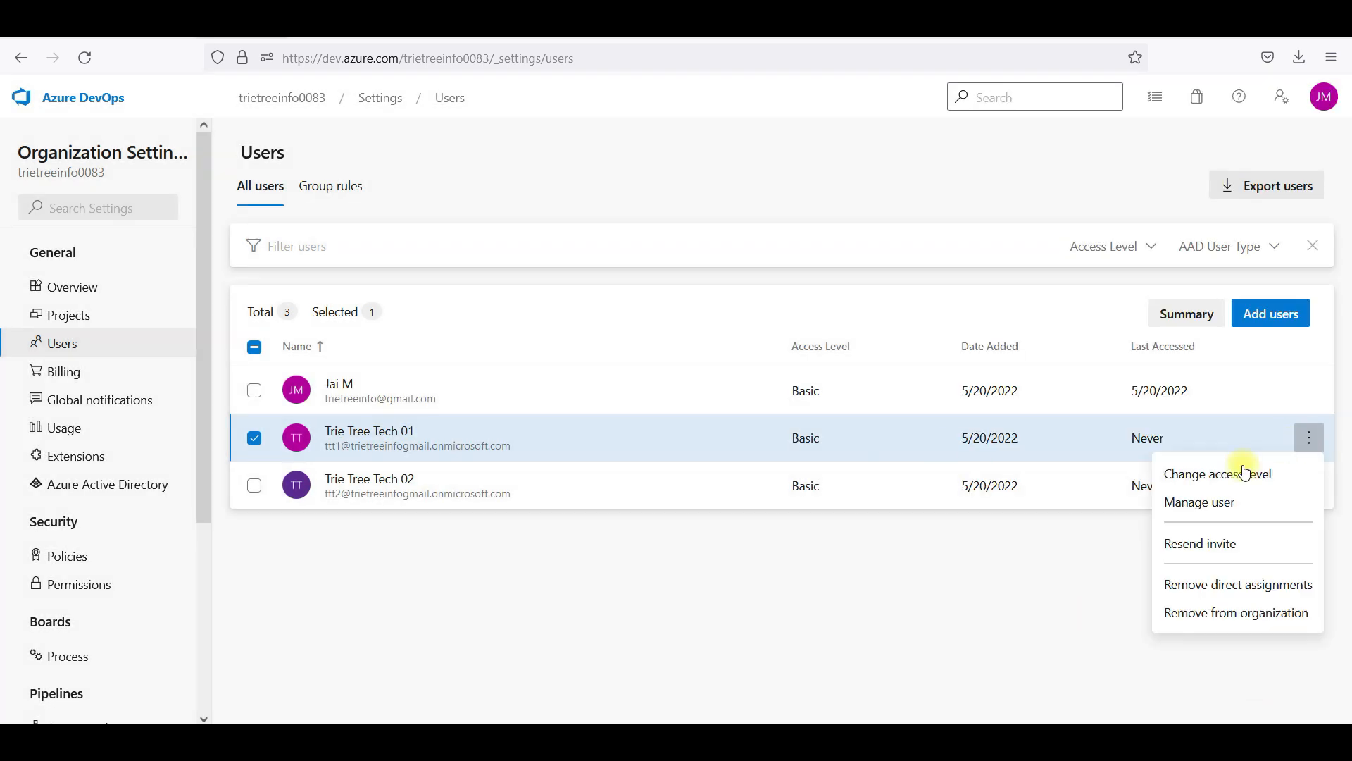
# Add the first test user to ELK-Agile with Project Contributors membership and save
pyautogui.click(1211, 505)
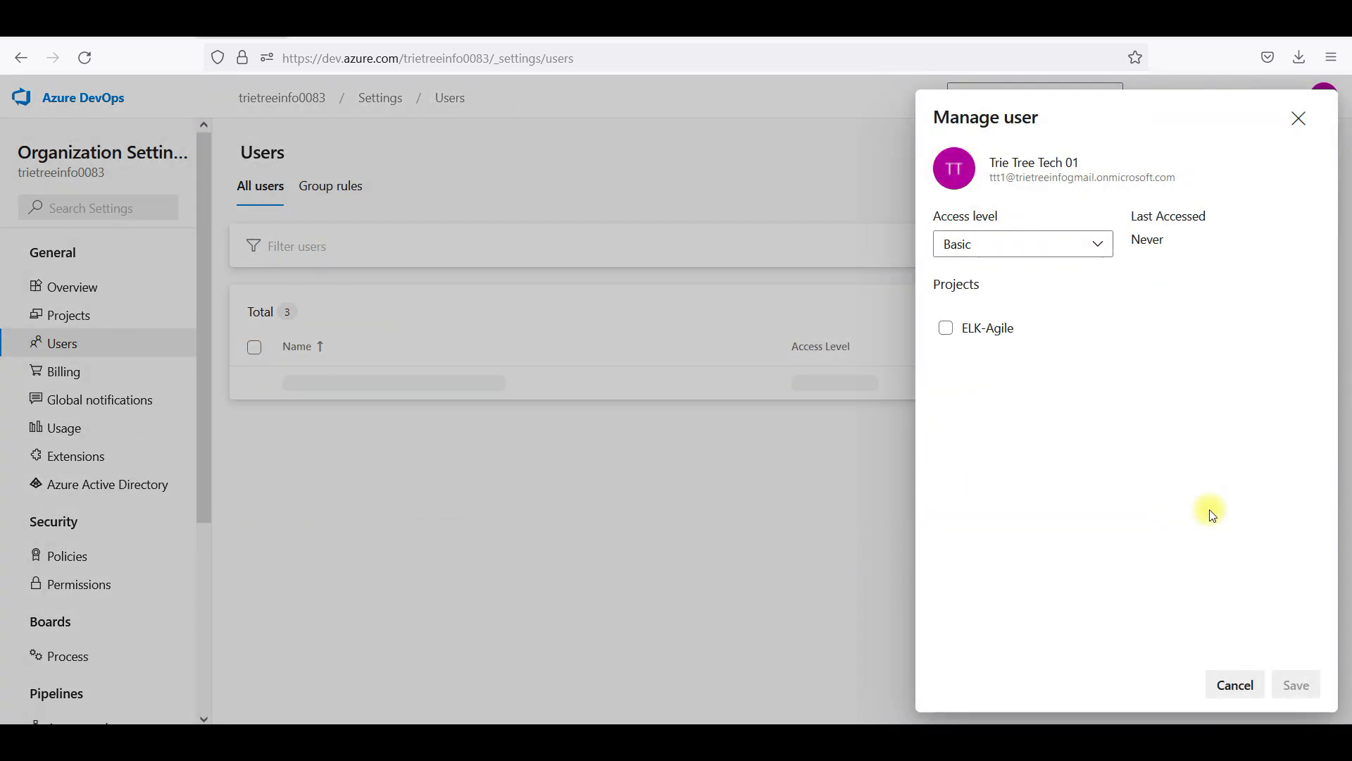
pyautogui.click(947, 329)
pyautogui.click(1034, 358)
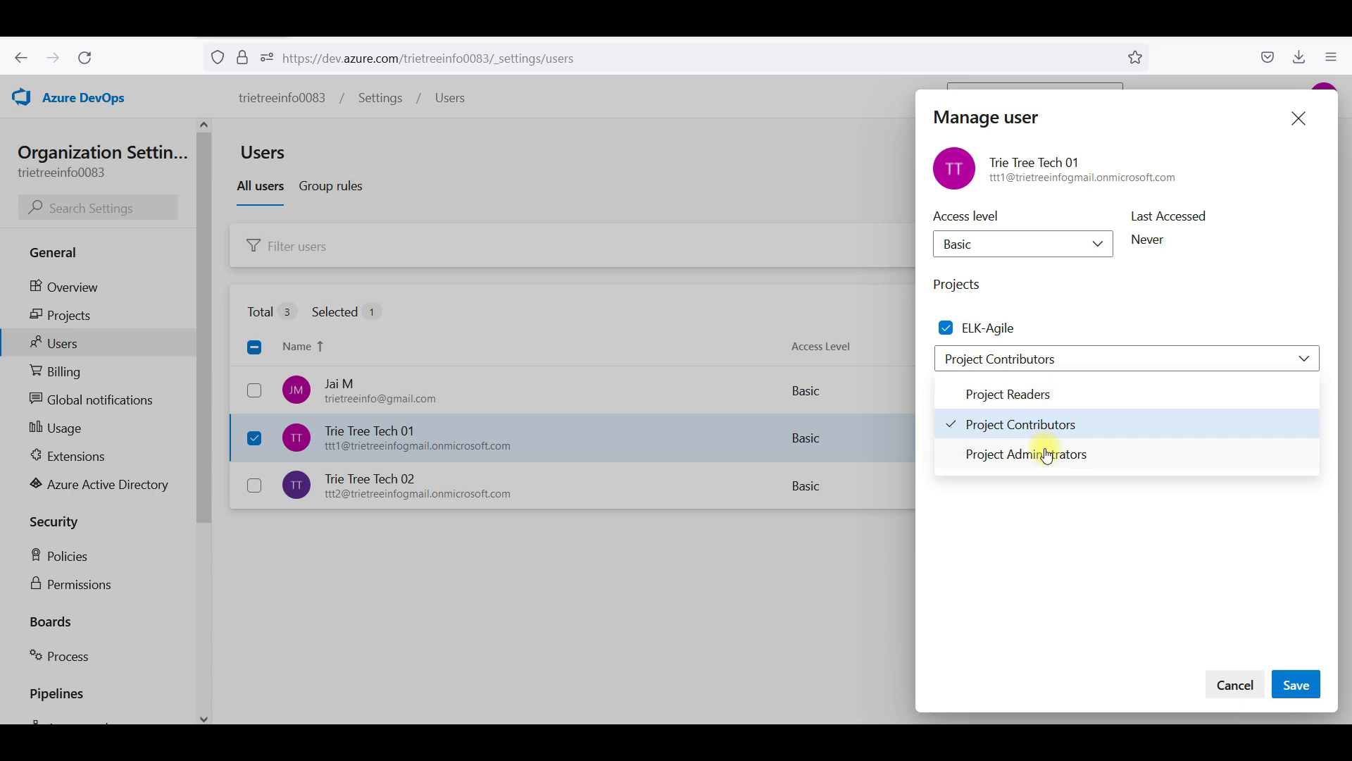
pyautogui.click(1295, 684)
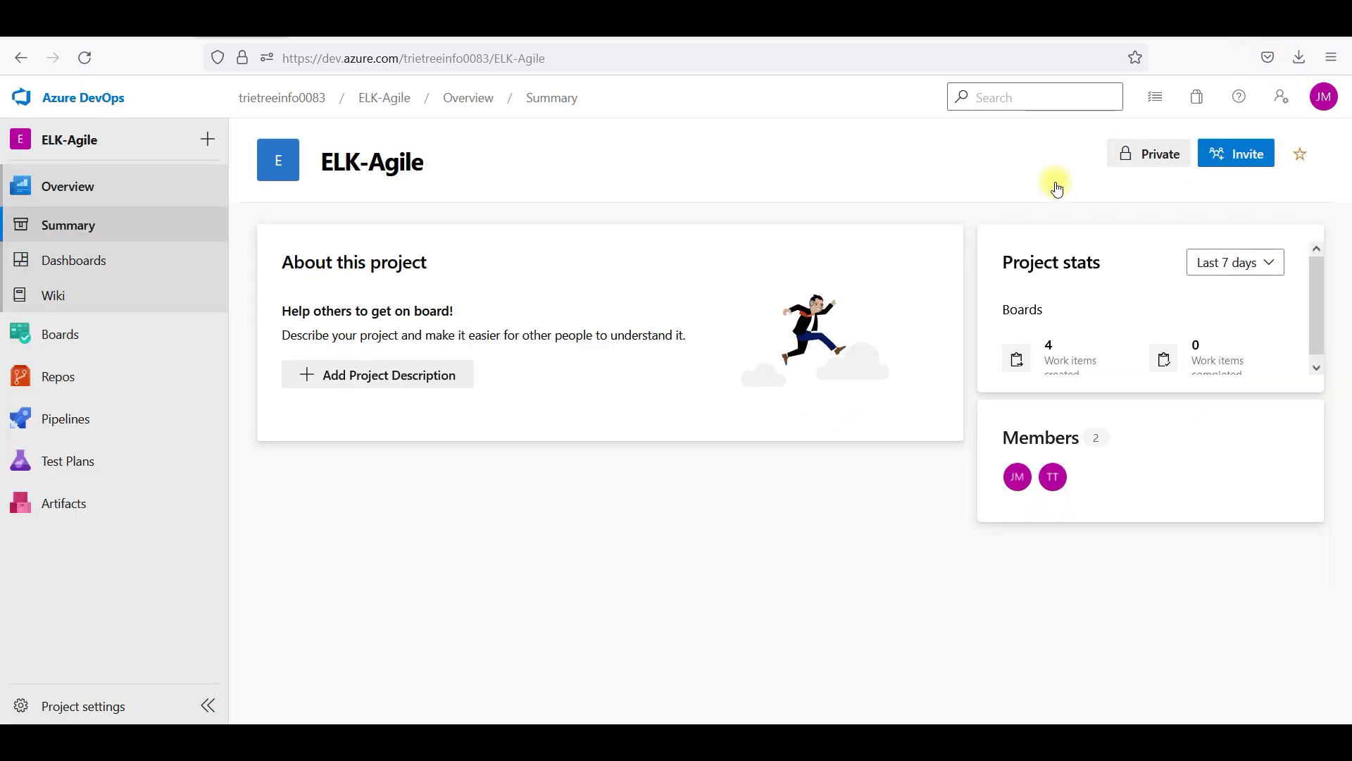
# Open Application-Monitoring-Task2, leave its assignee empty, and go to the ELK-Agile Project settings
pyautogui.moveTo(149, 348)
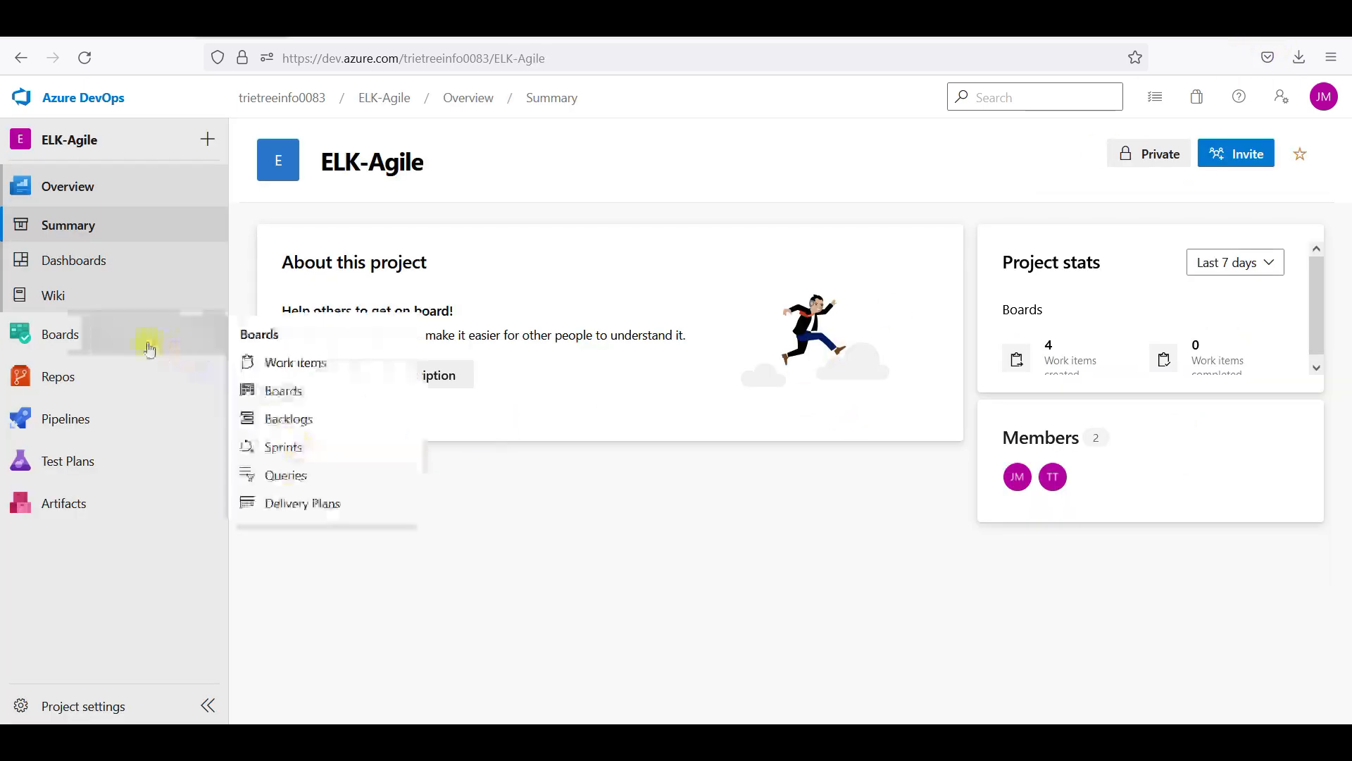
pyautogui.click(95, 337)
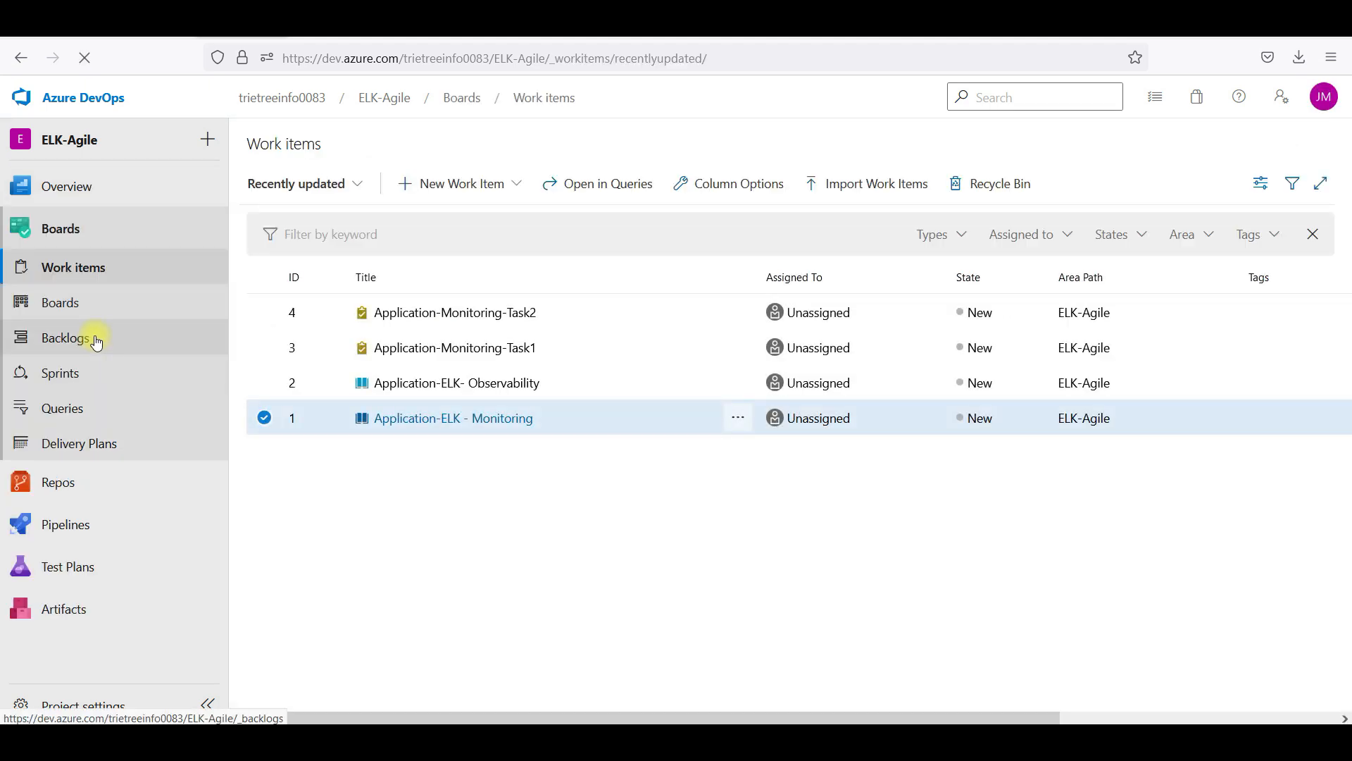
pyautogui.click(502, 318)
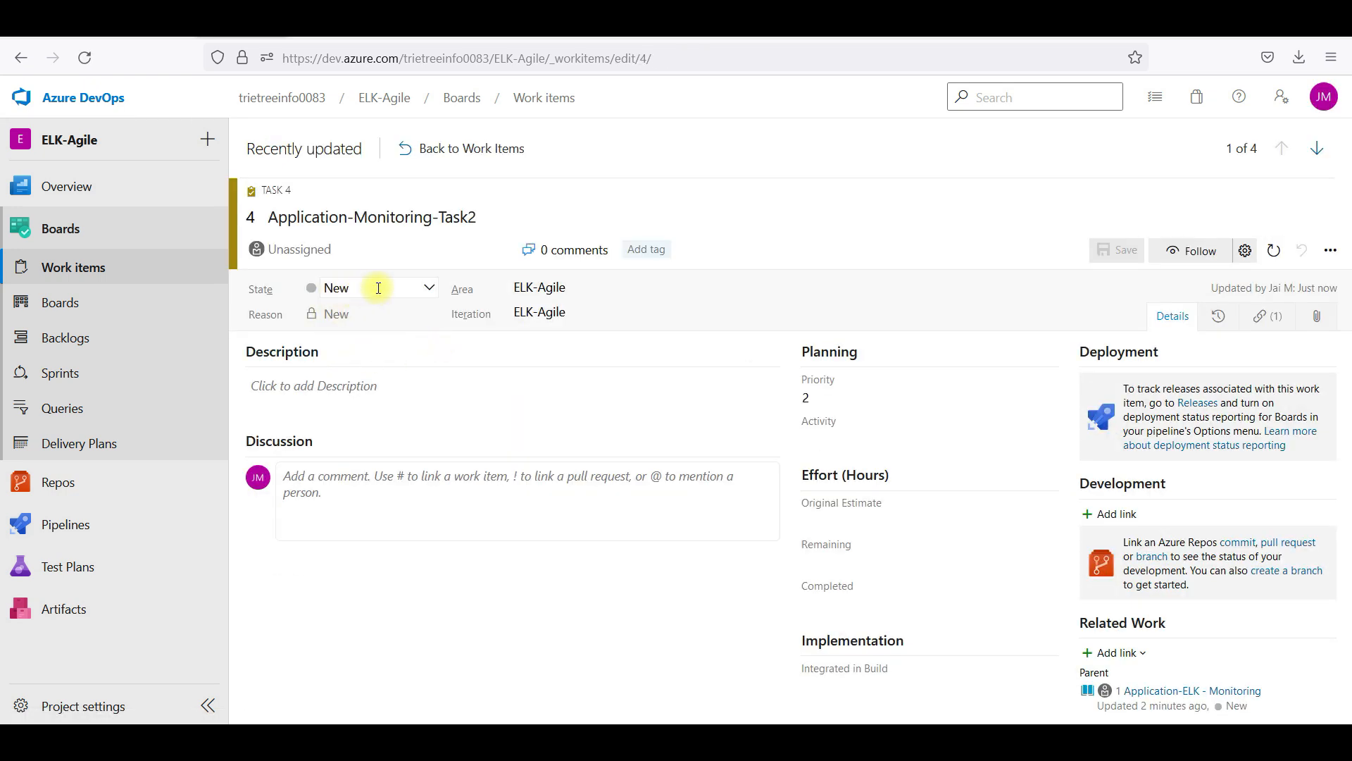
pyautogui.click(317, 249)
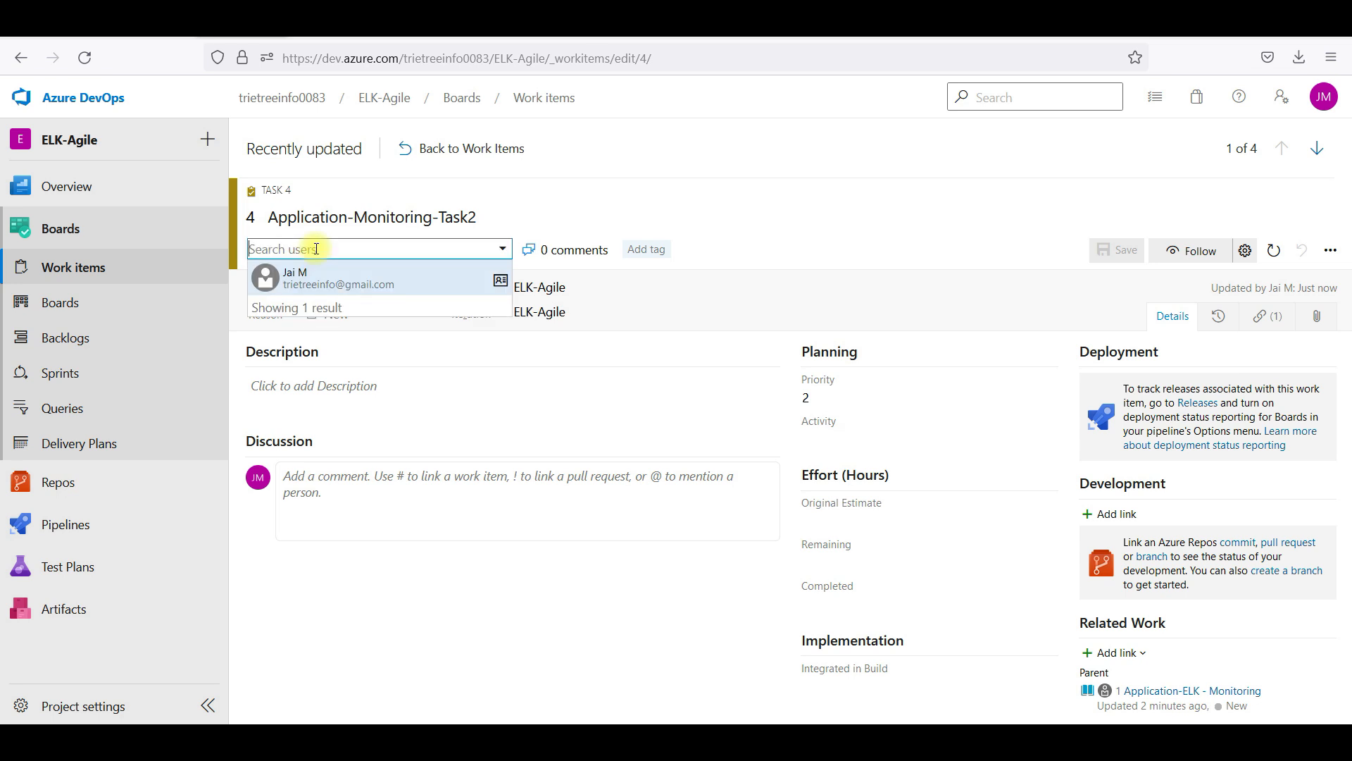
pyautogui.click(503, 249)
pyautogui.click(503, 249)
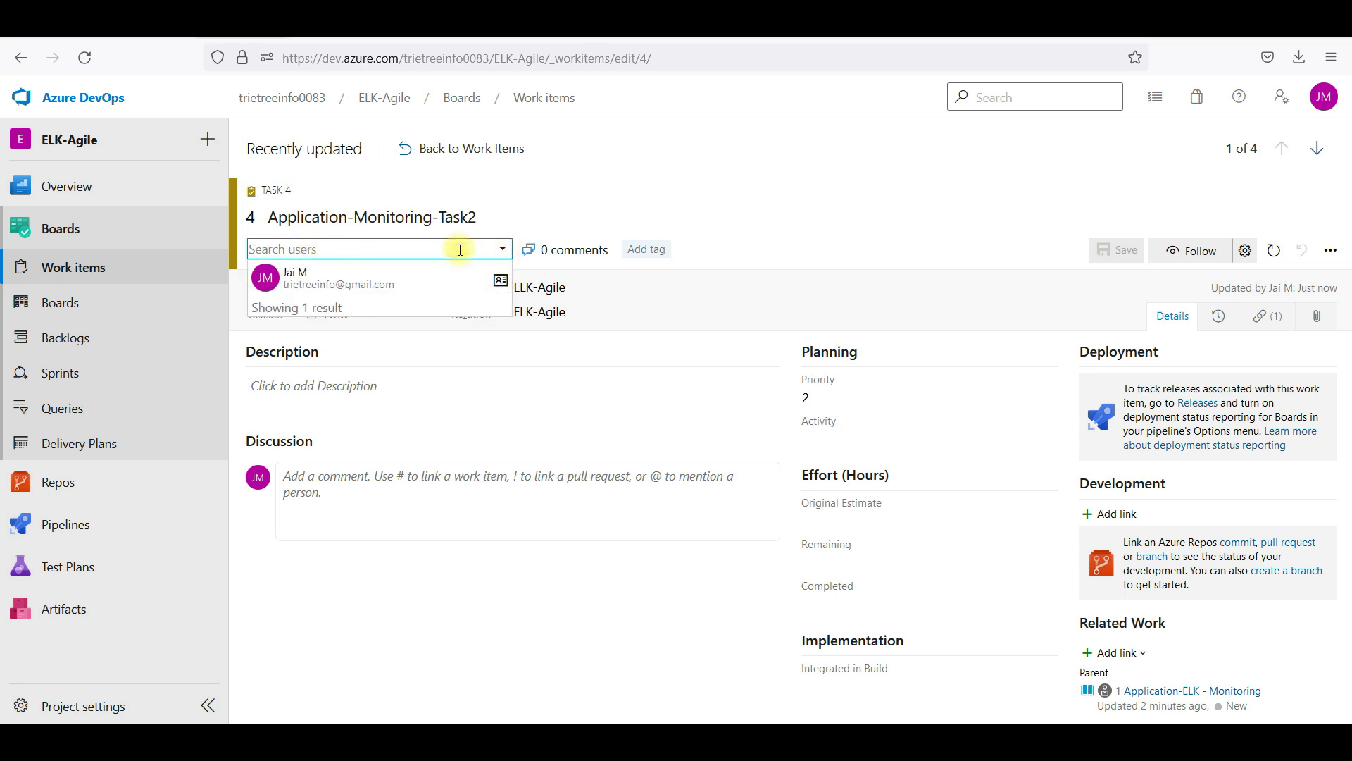
pyautogui.write('ttt')
pyautogui.press('BackSpace')
pyautogui.press('BackSpace')
pyautogui.press('BackSpace')
pyautogui.click(750, 170)
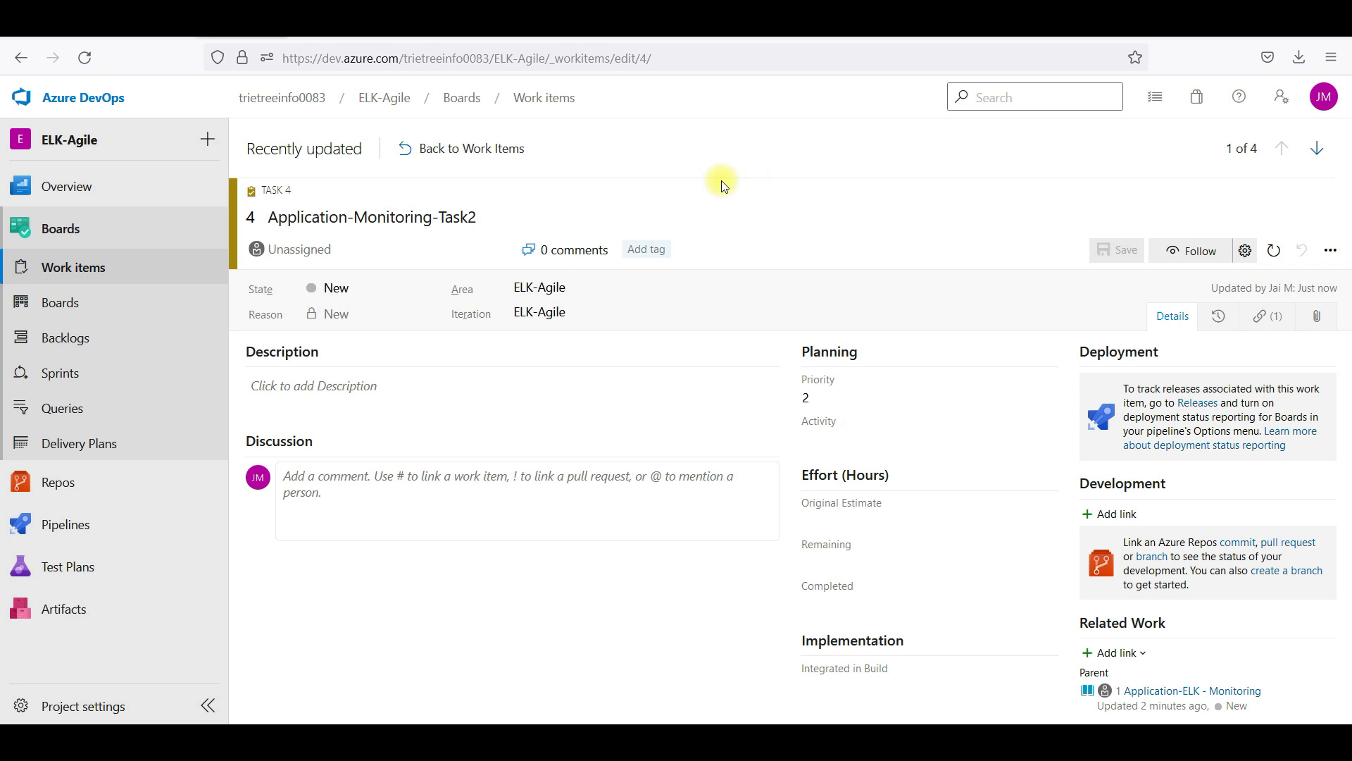
pyautogui.click(61, 705)
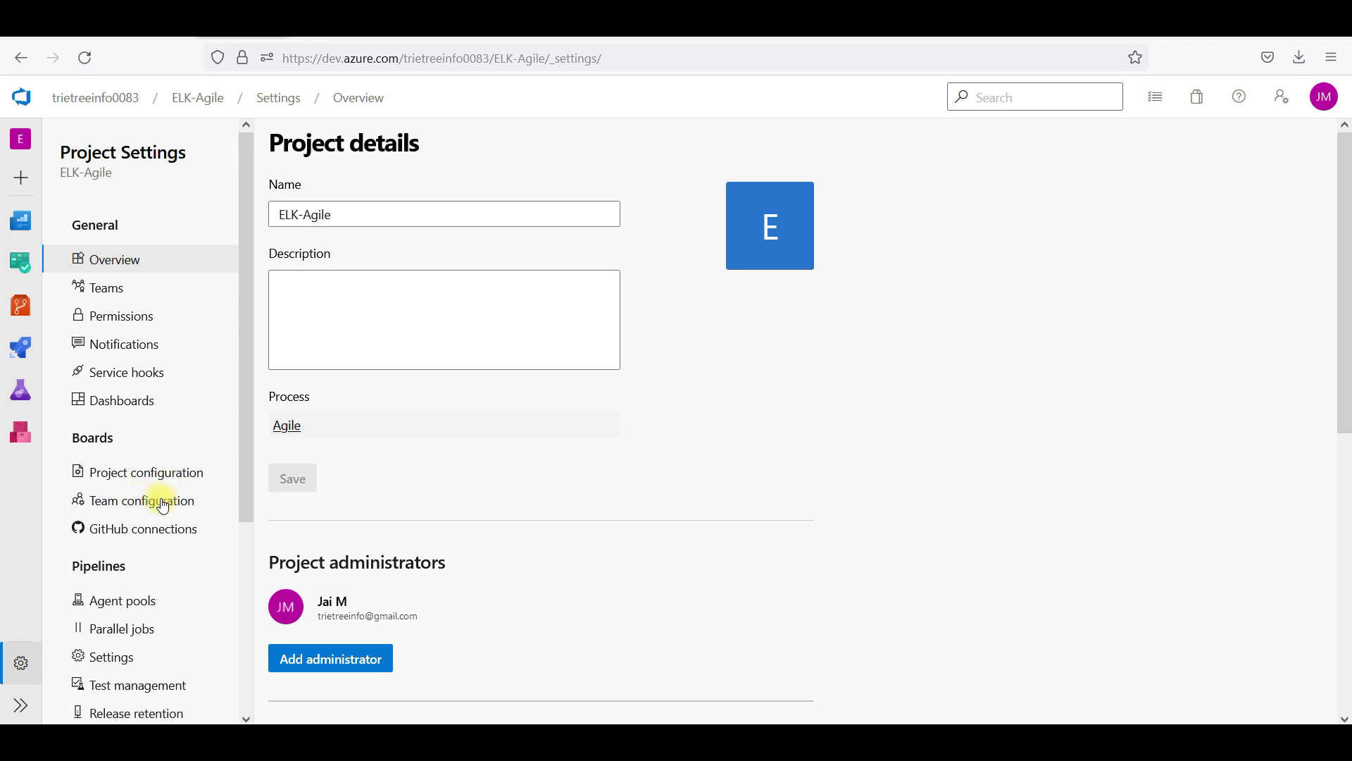
# Add both test users as members of the ELK-Agile Team and save
pyautogui.click(136, 292)
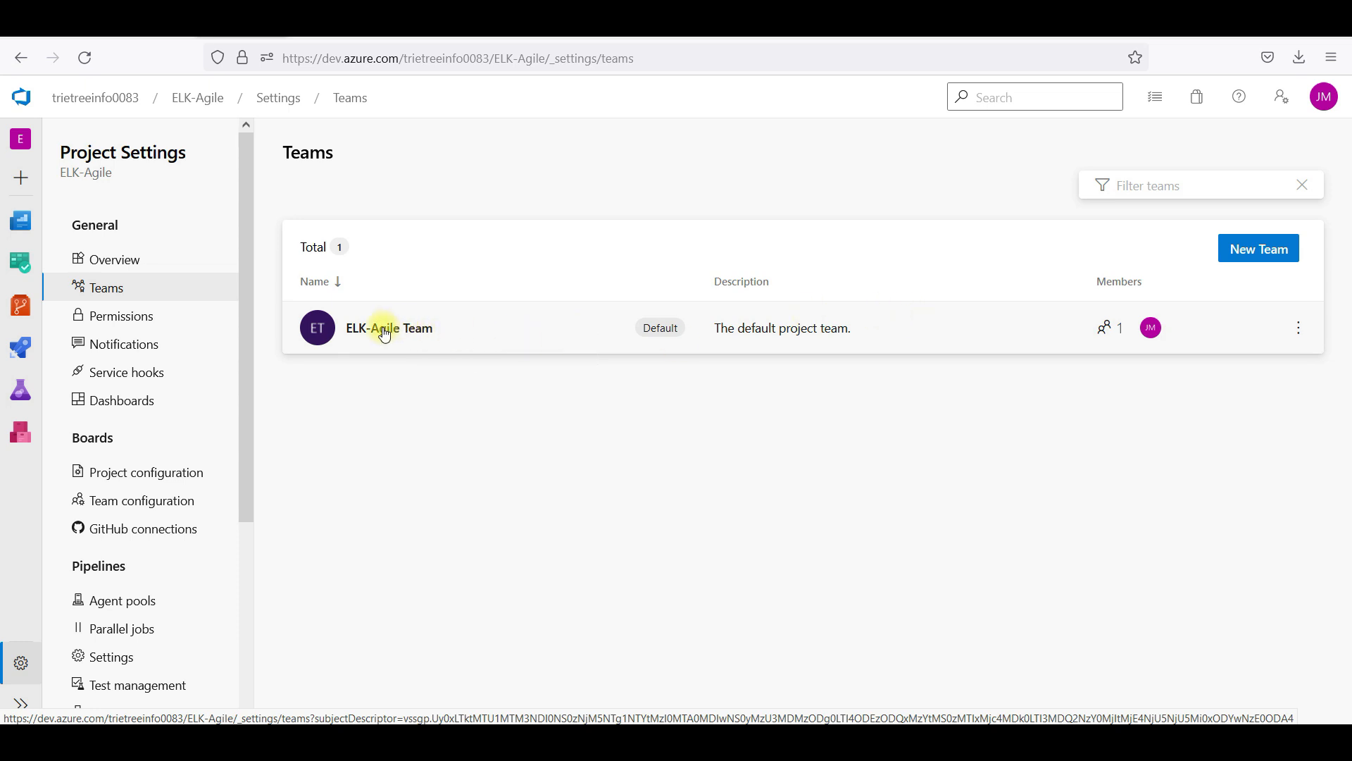
pyautogui.click(384, 329)
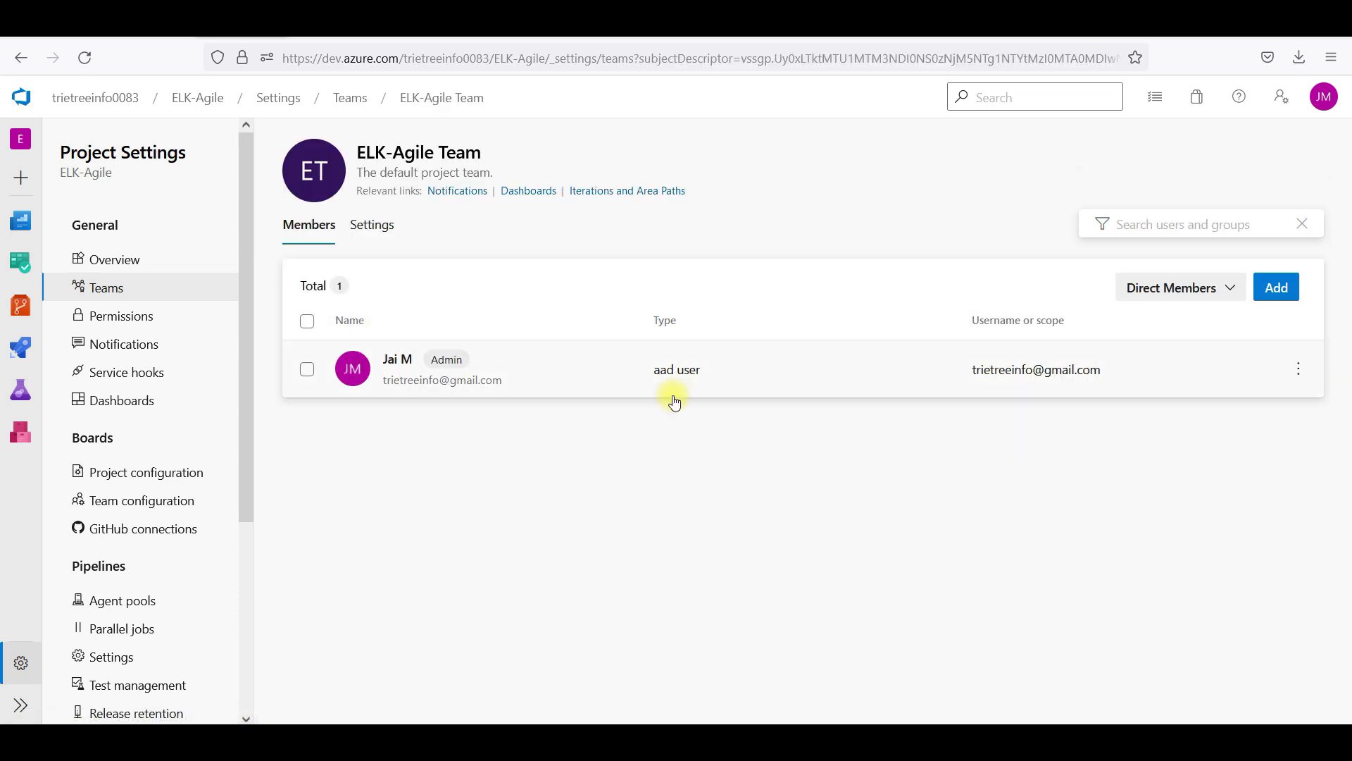
pyautogui.click(1280, 291)
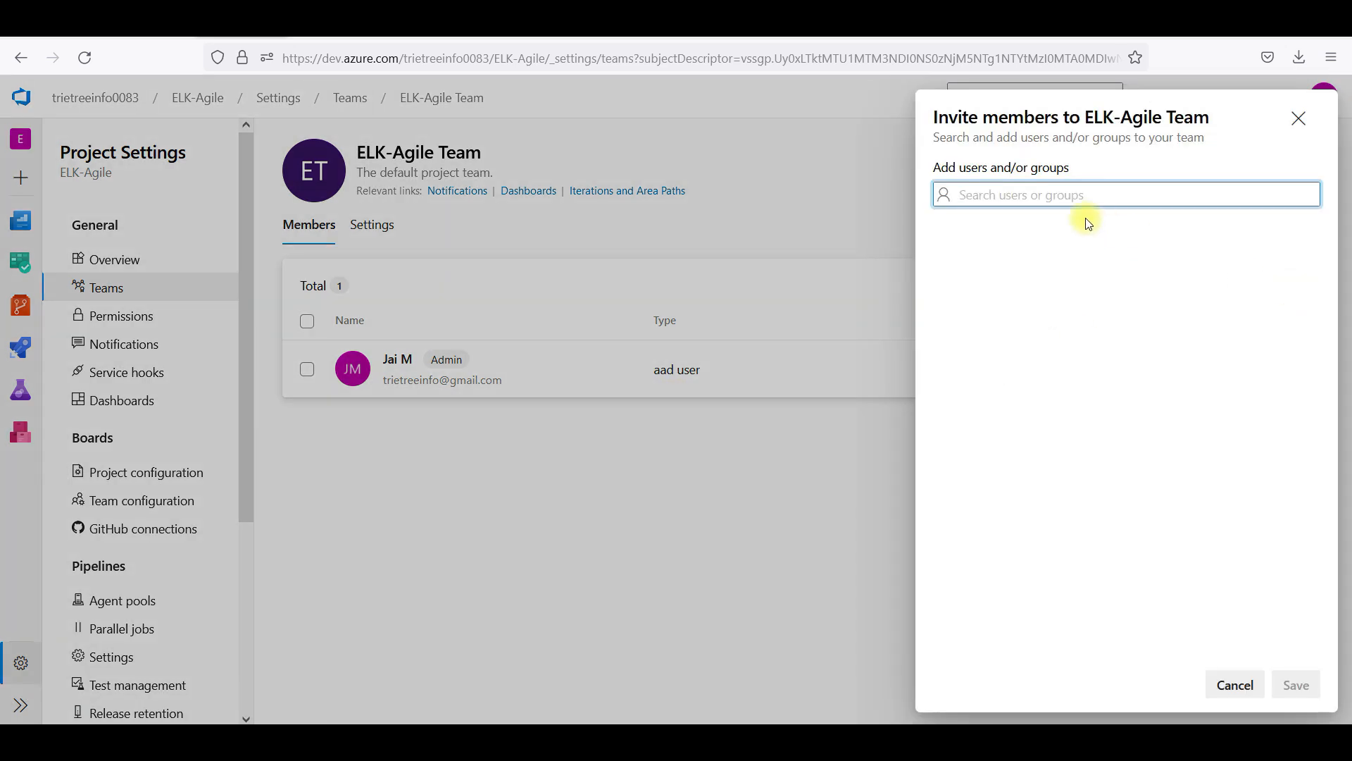
pyautogui.click(1059, 192)
pyautogui.write('ttt')
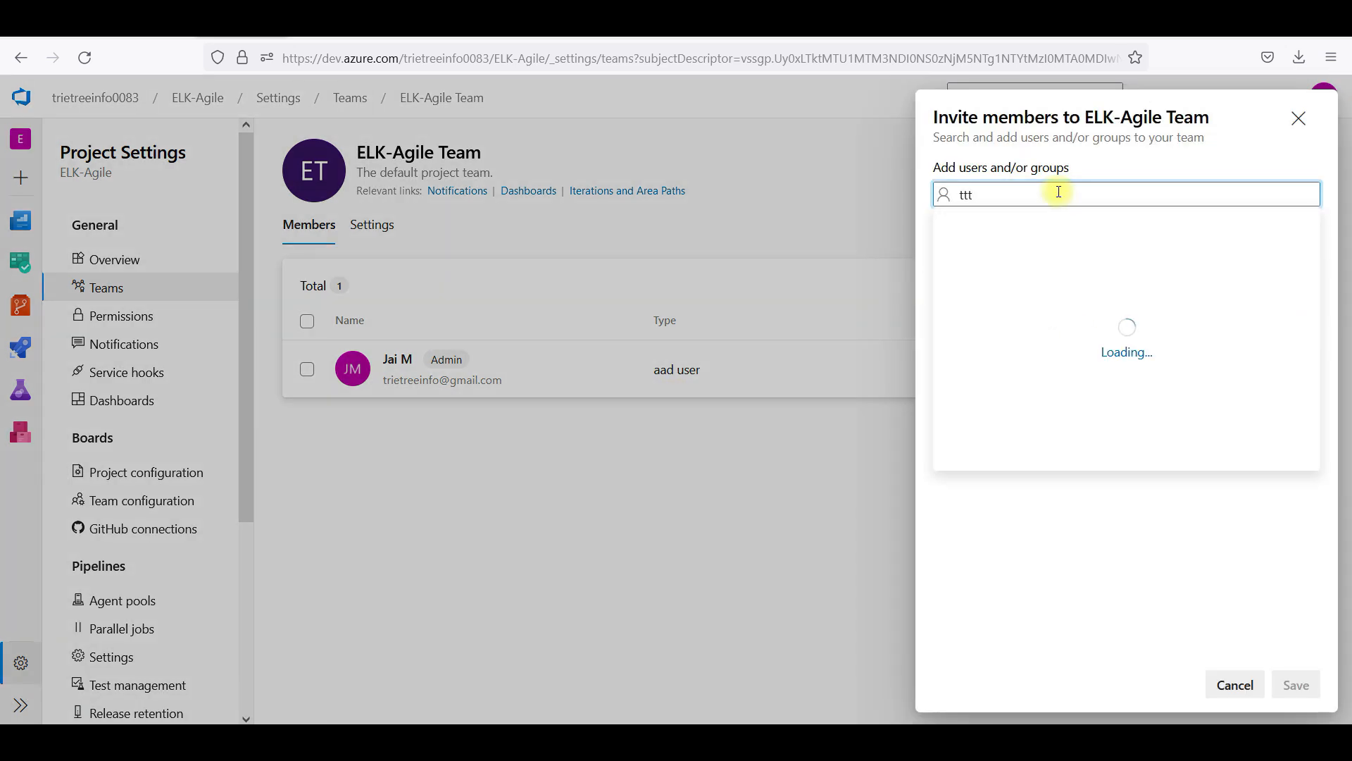
pyautogui.click(1060, 233)
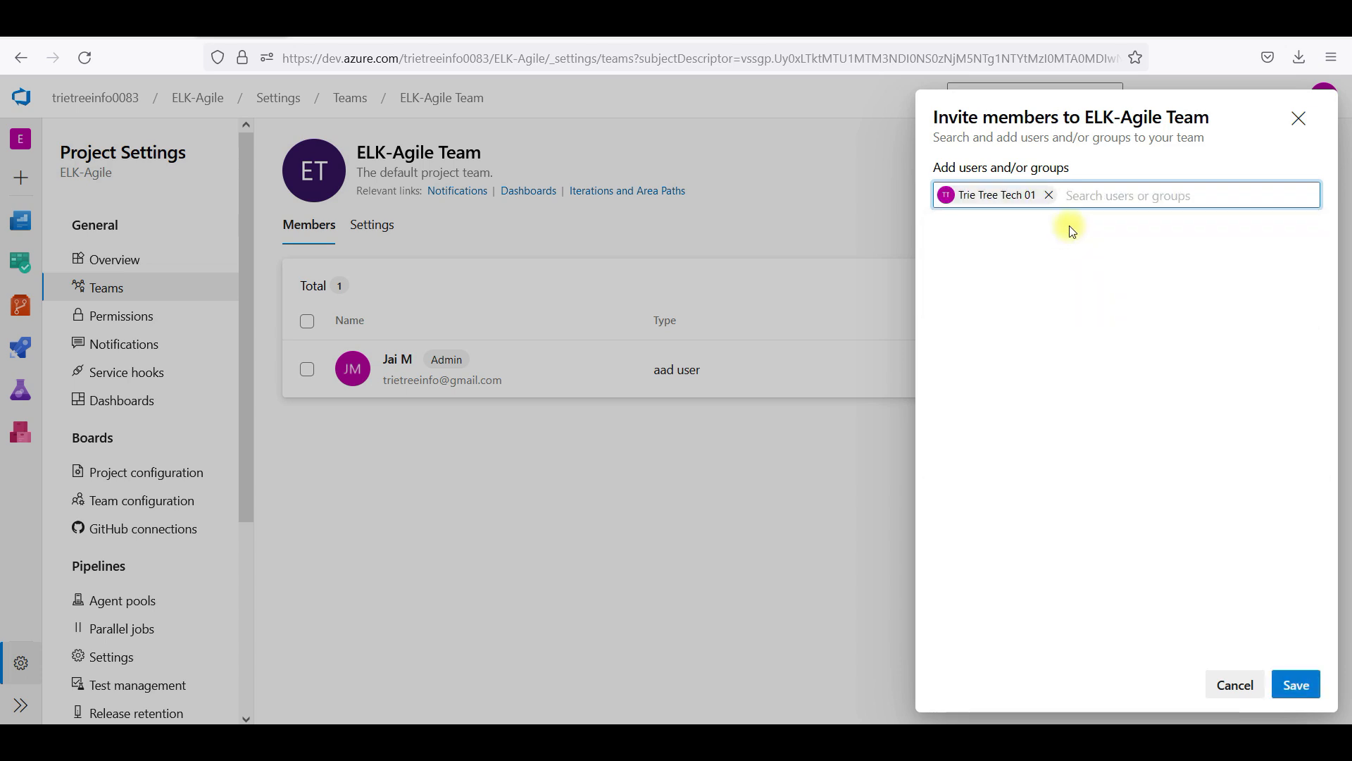
pyautogui.write('ttt')
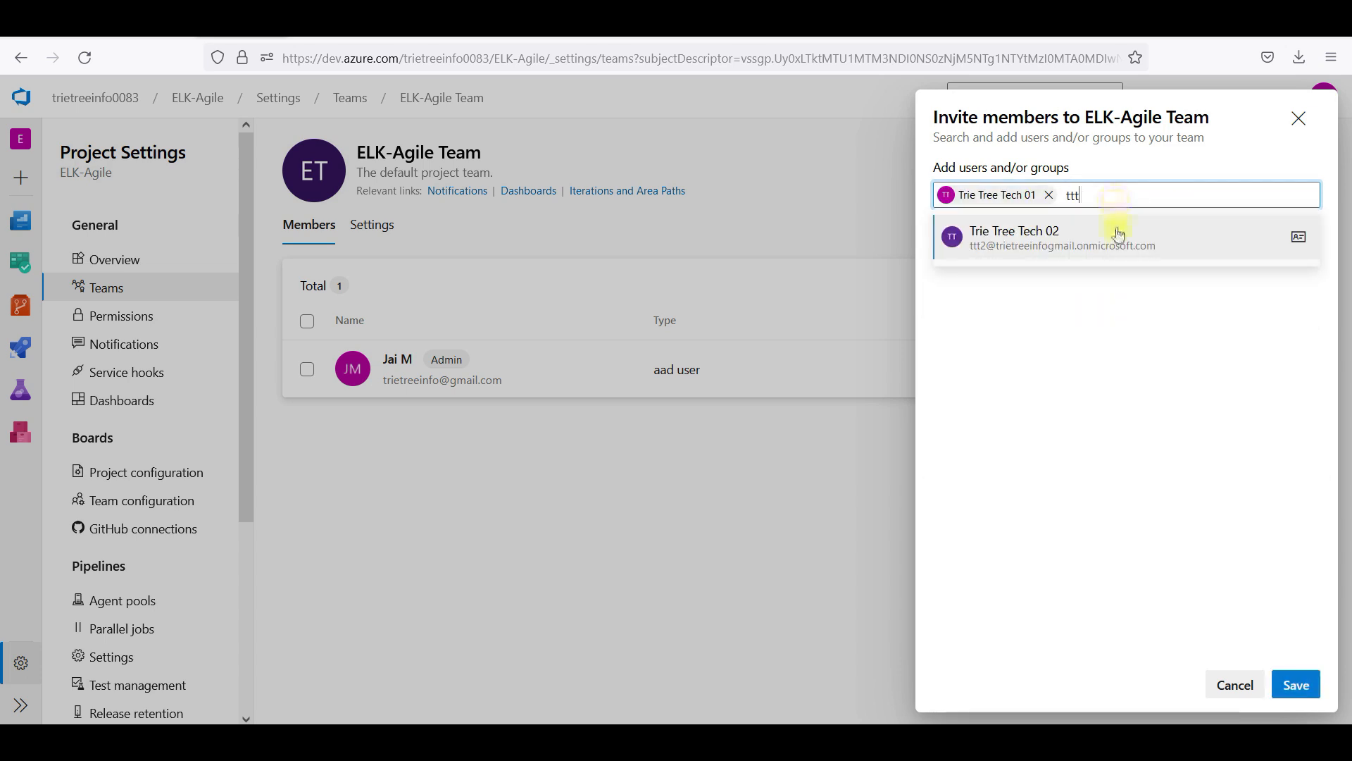
pyautogui.click(1117, 234)
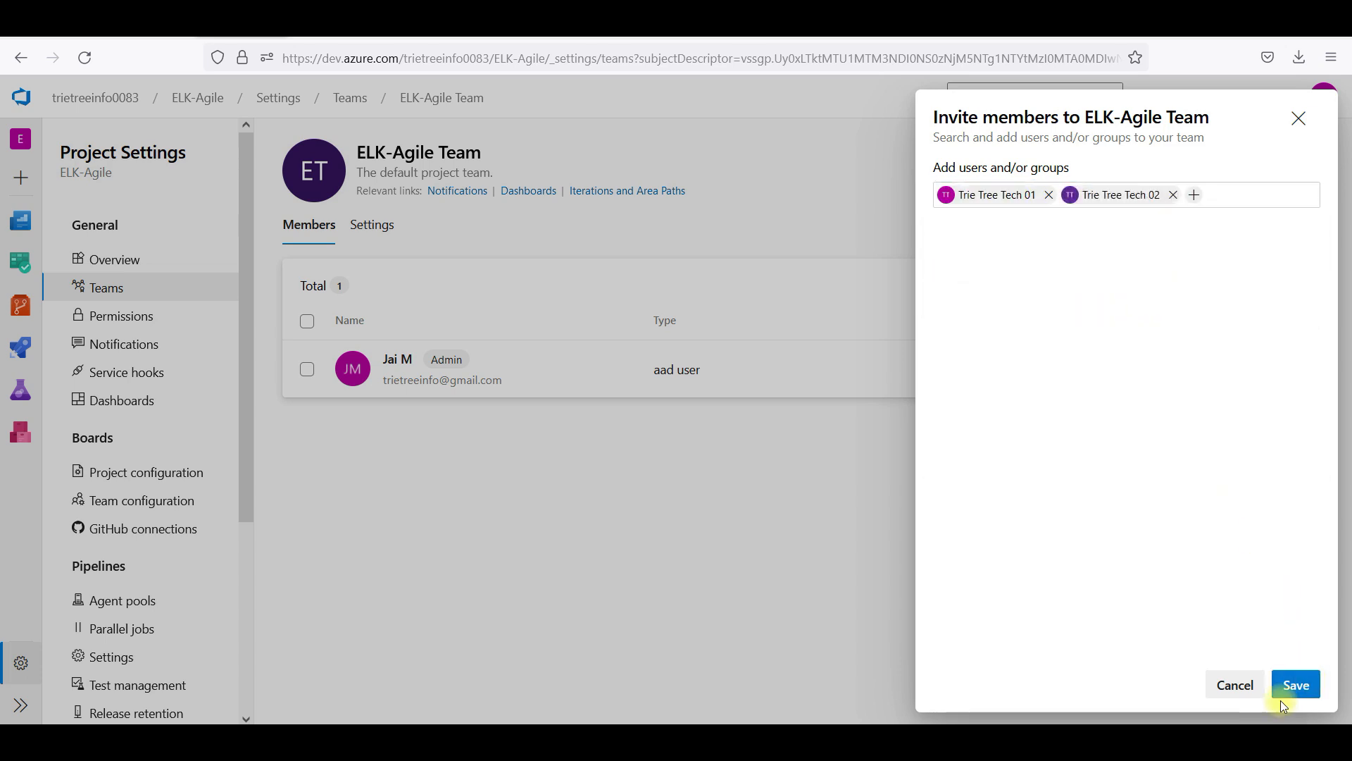
pyautogui.click(1288, 678)
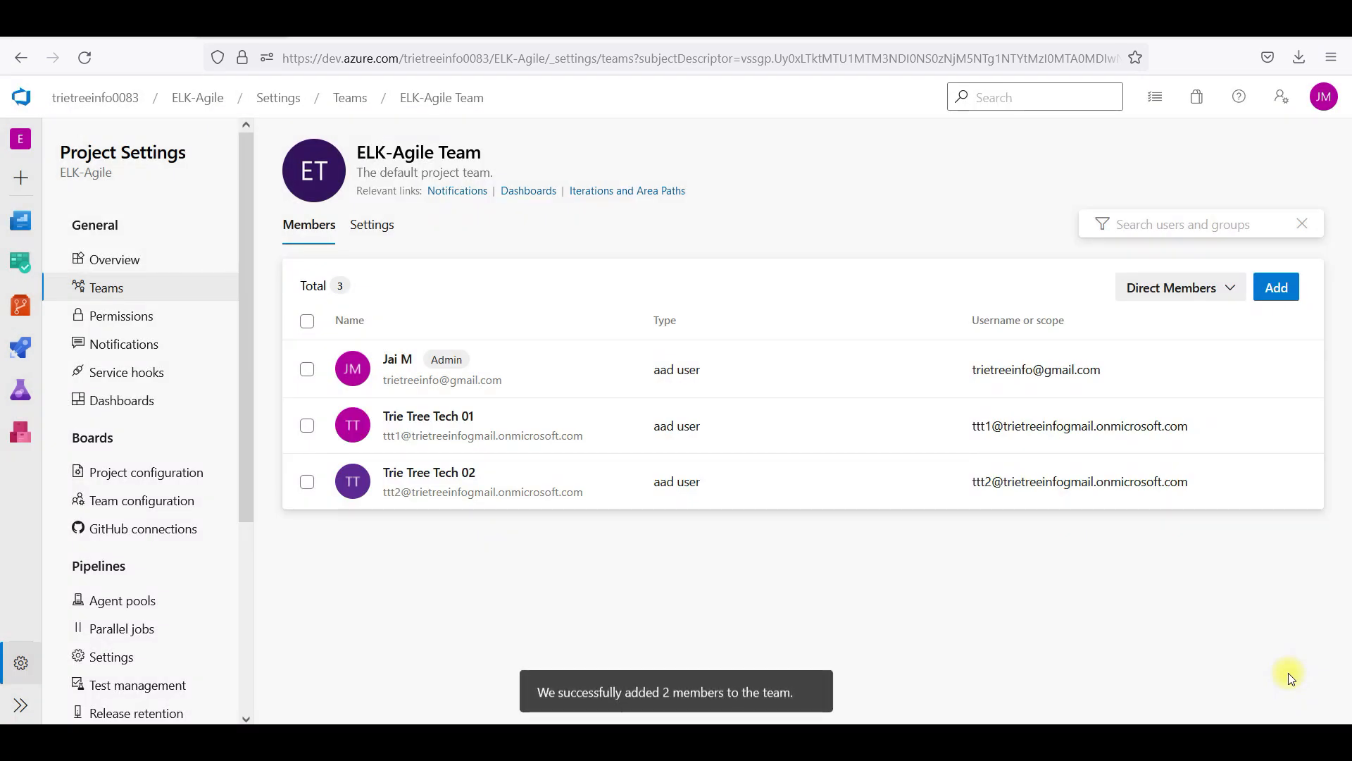
pyautogui.click(146, 261)
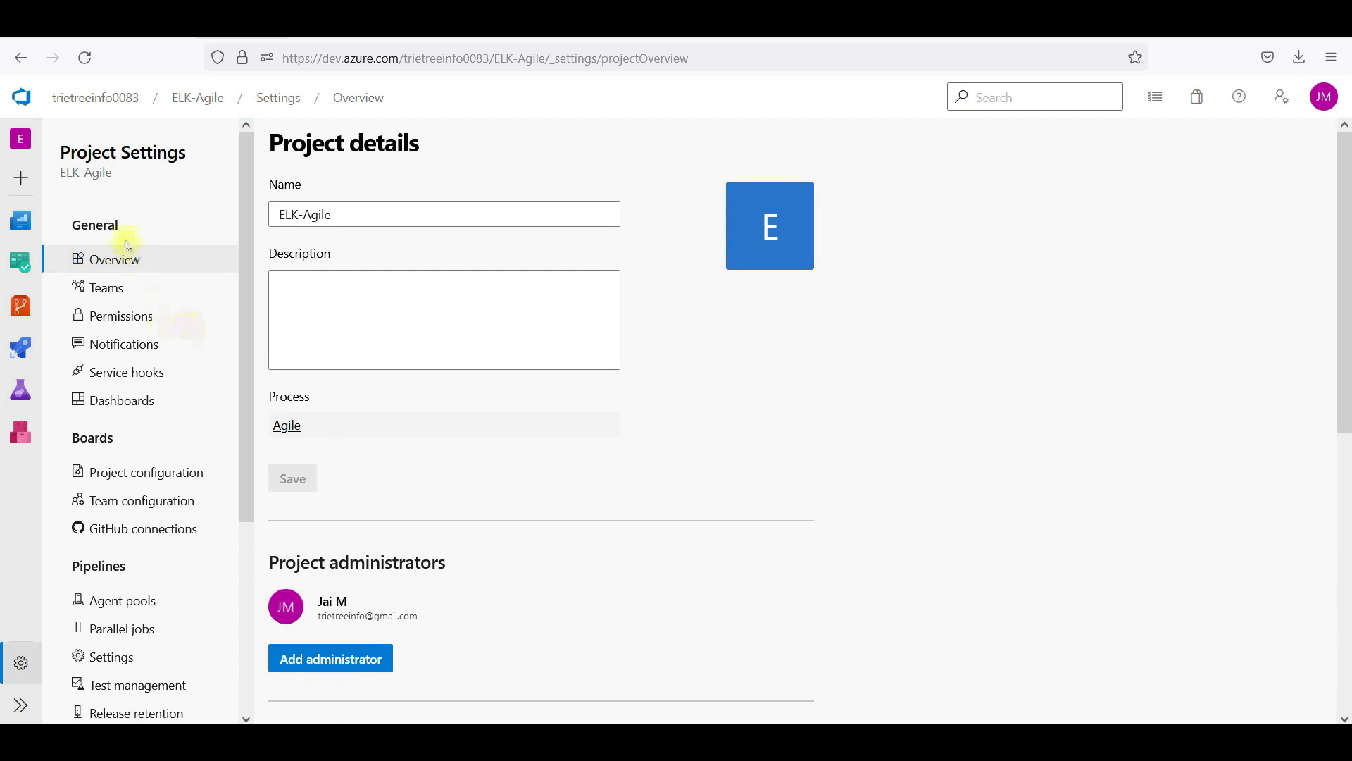
# Assign Application-Monitoring-Task2 to a newly added test user and save the work item
pyautogui.click(215, 101)
pyautogui.moveTo(136, 367)
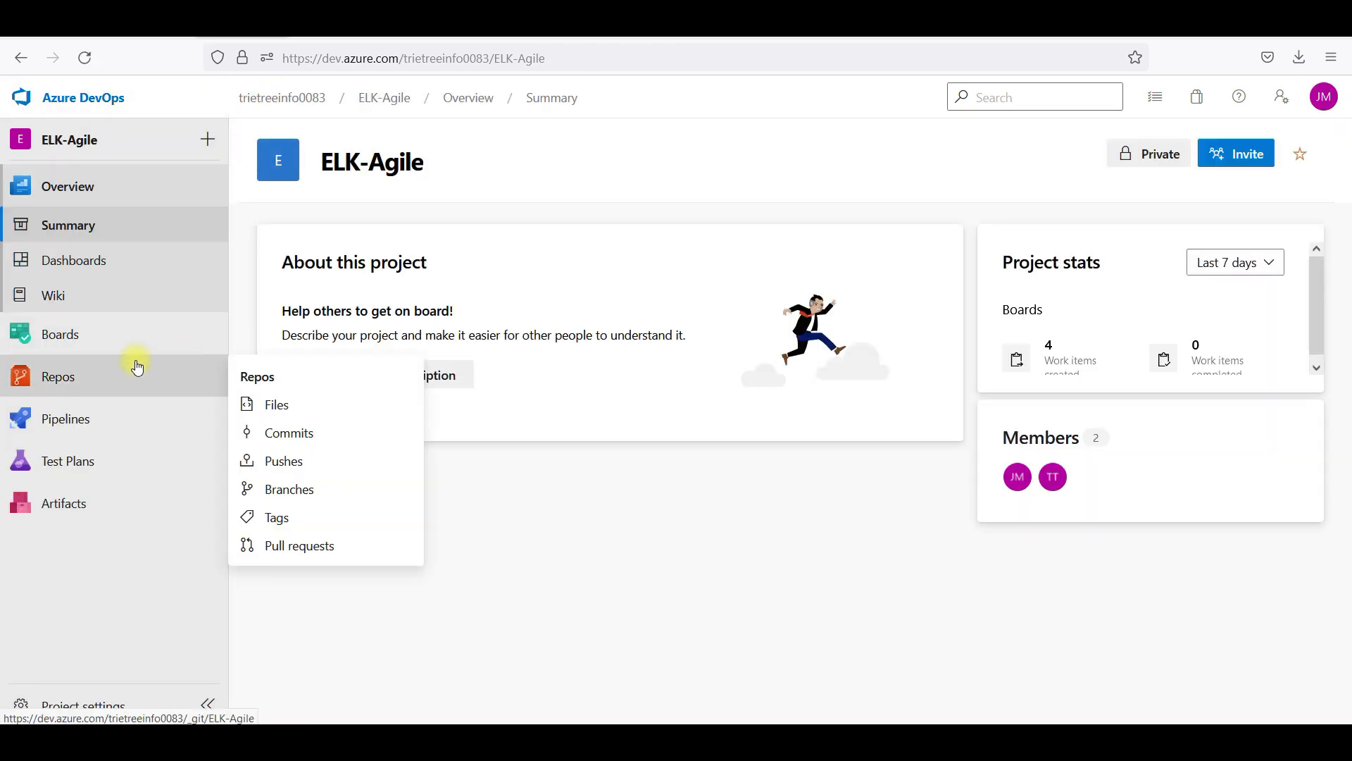
pyautogui.click(106, 343)
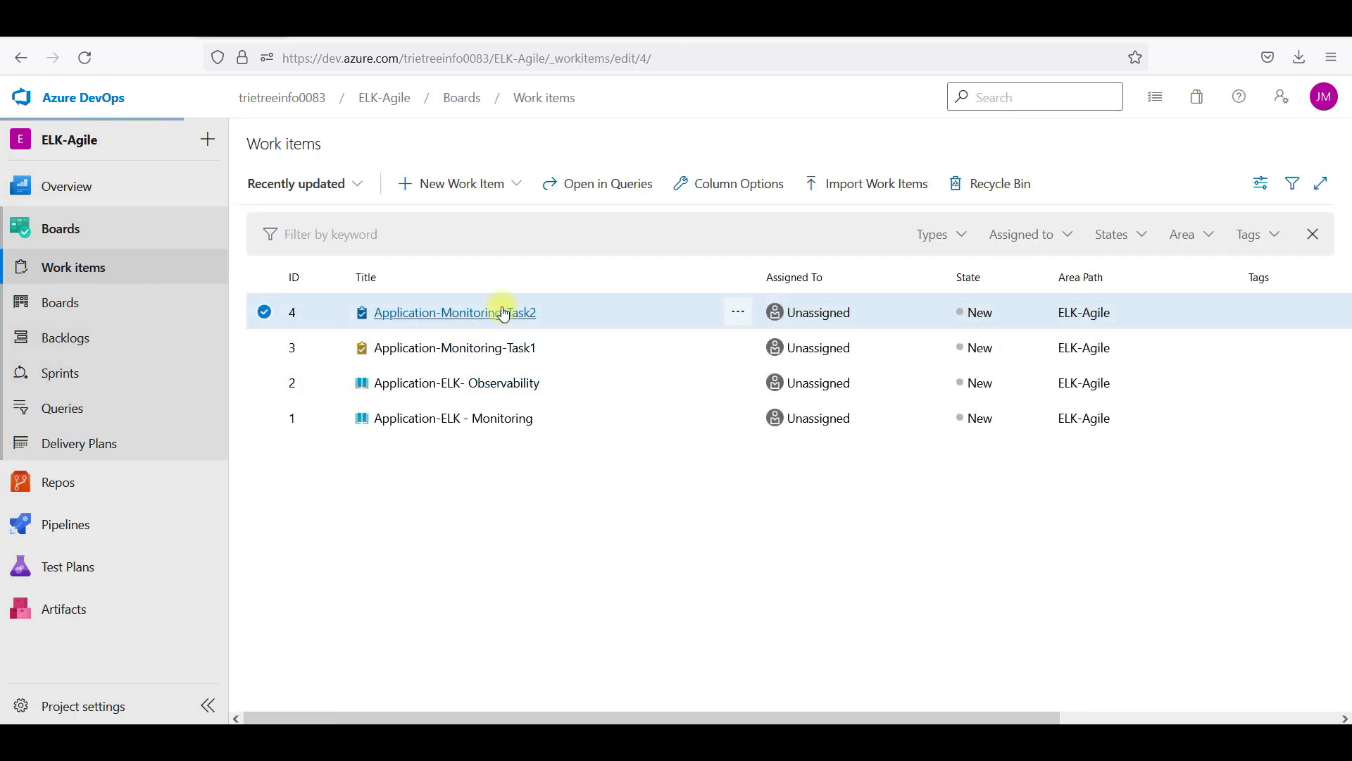
pyautogui.click(497, 314)
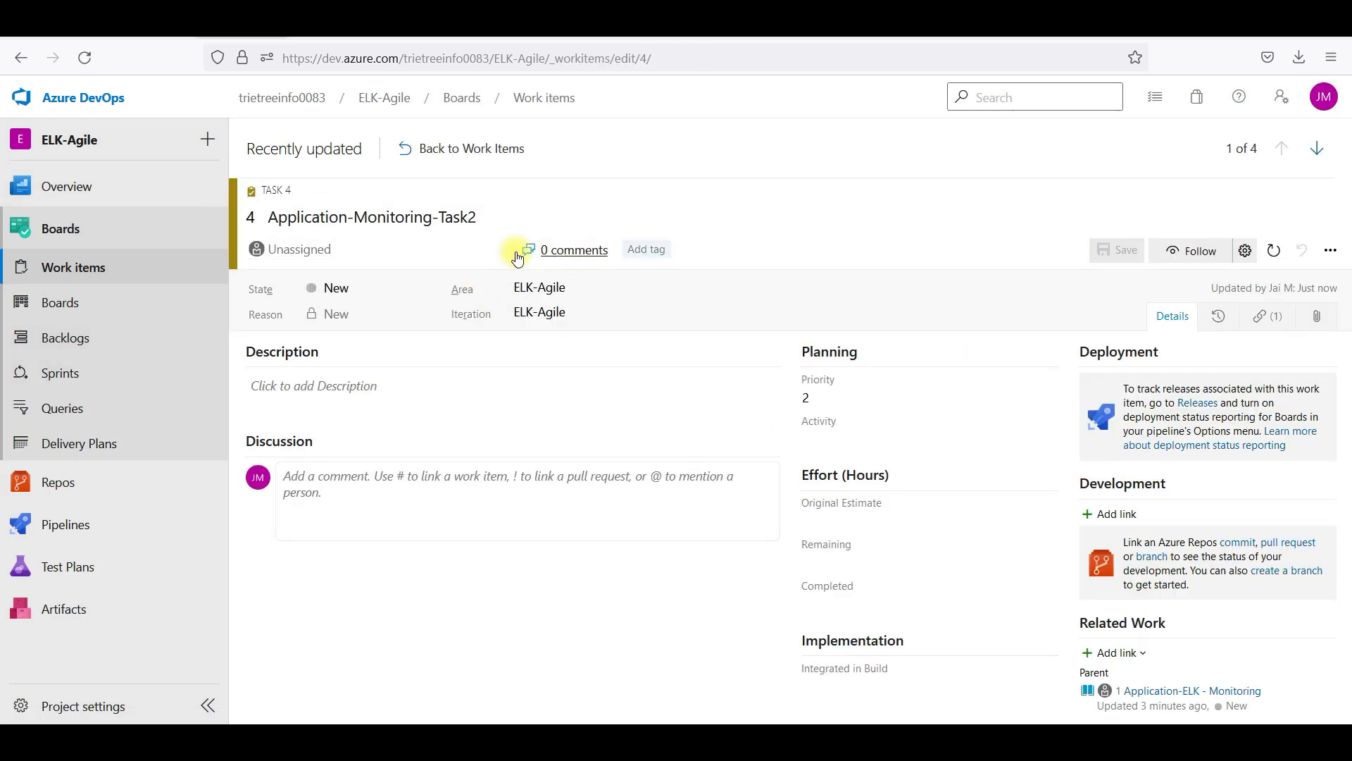
pyautogui.click(331, 249)
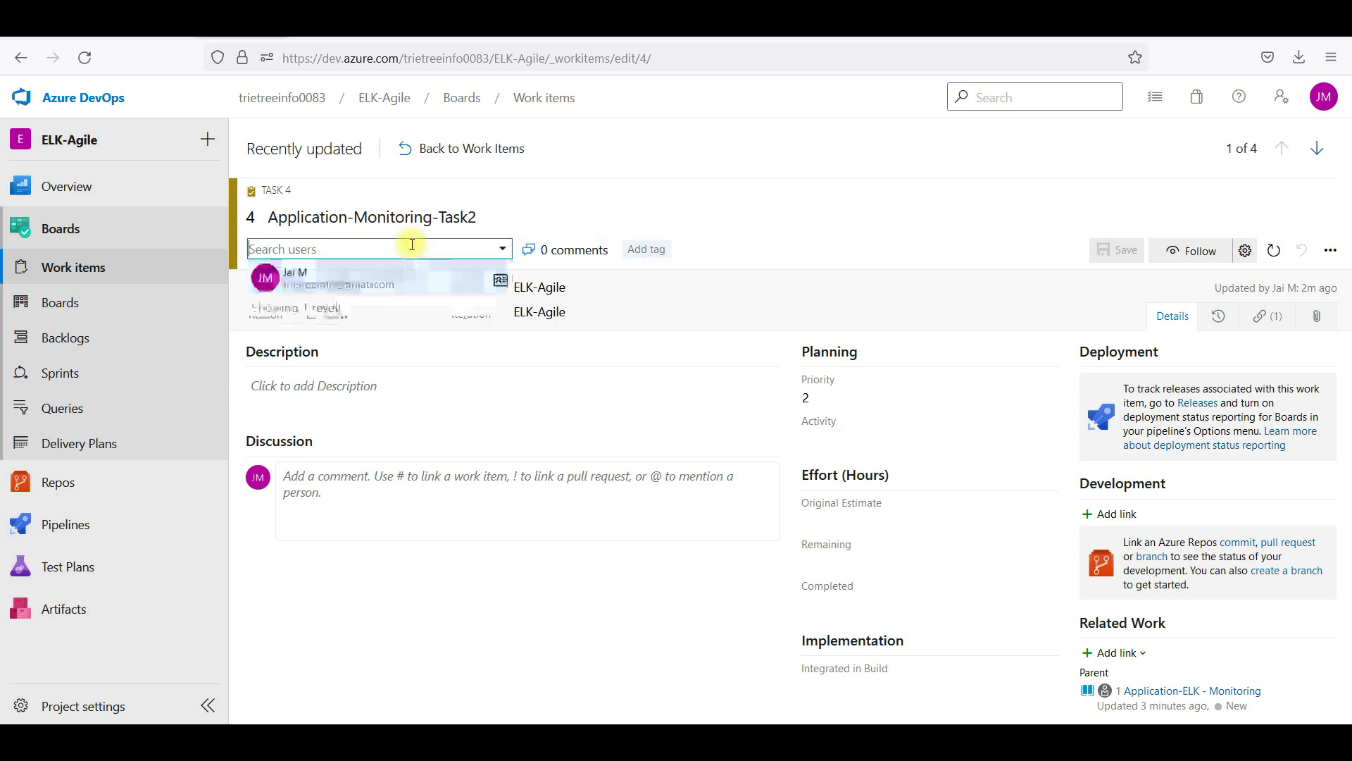
pyautogui.write('ttt')
pyautogui.press('Return')
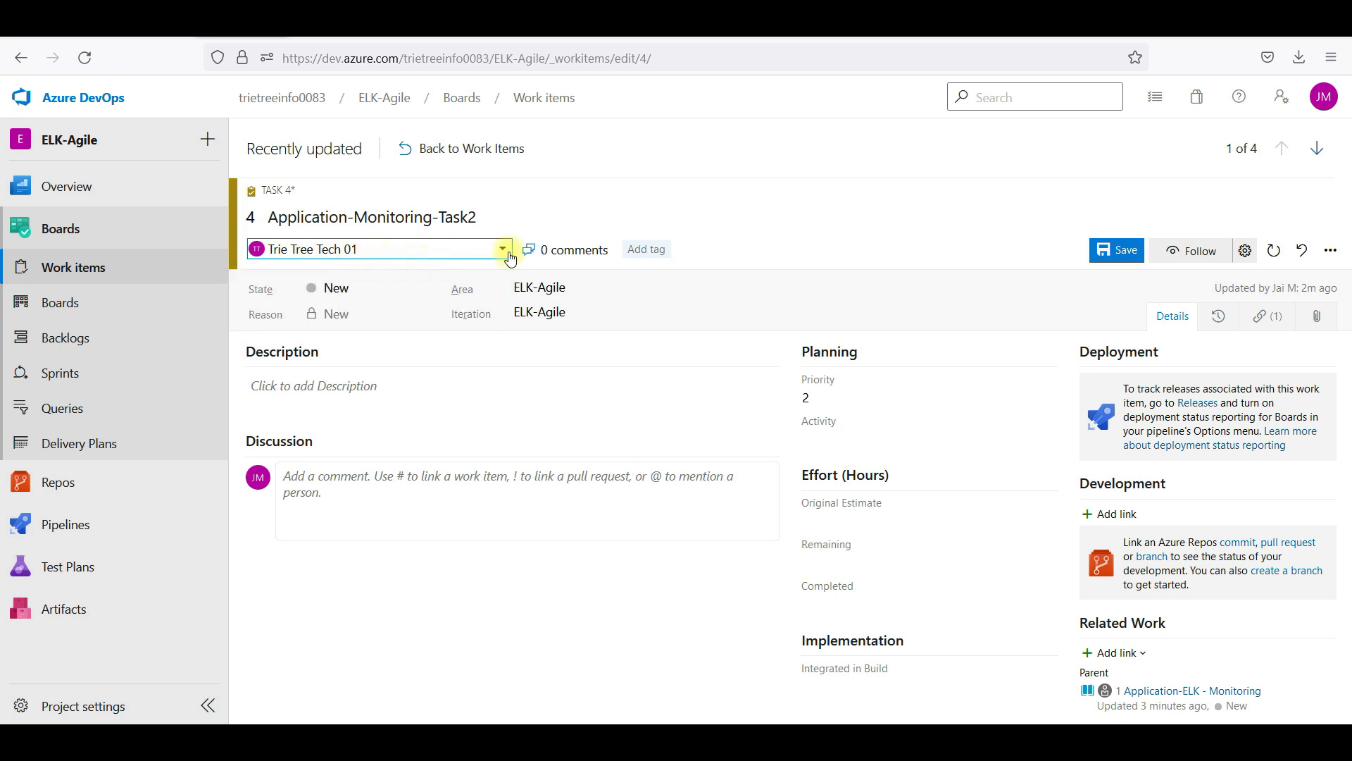
pyautogui.click(1120, 251)
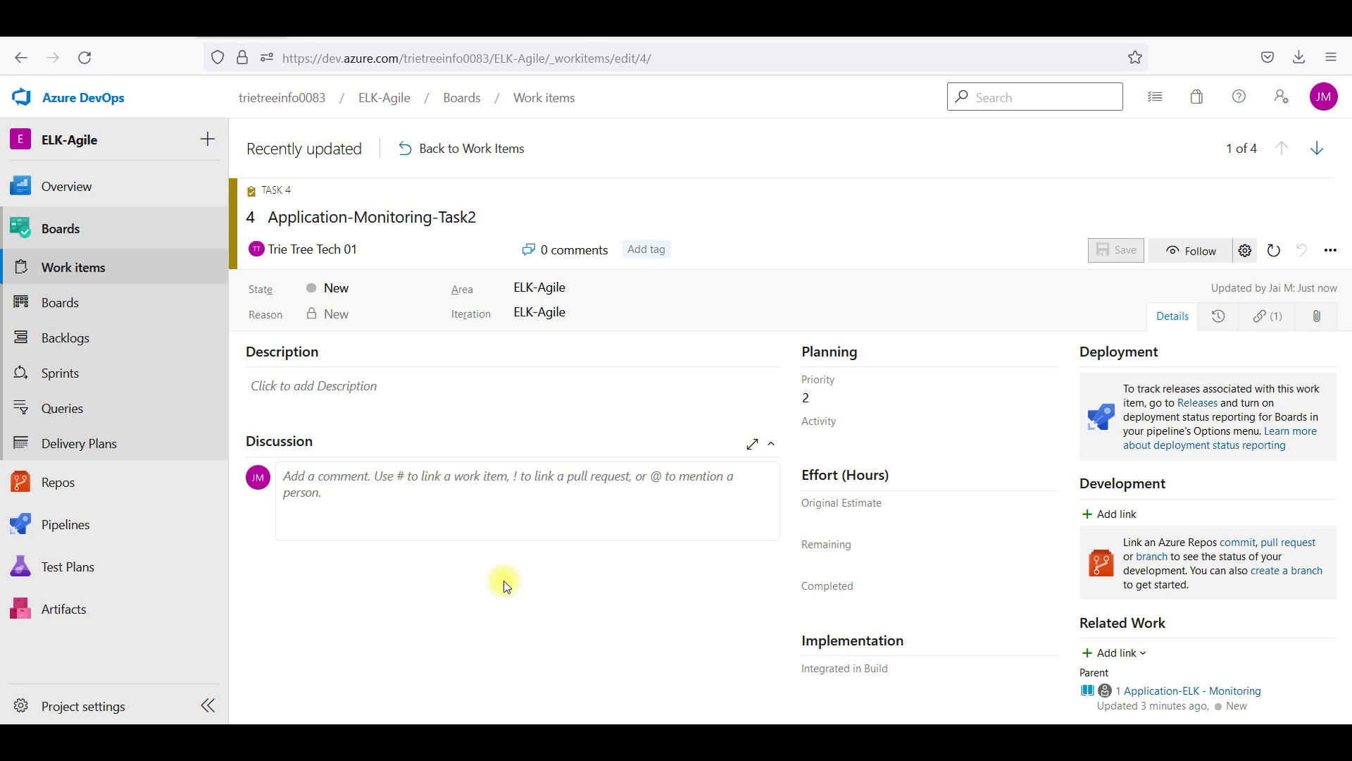
pyautogui.click(128, 374)
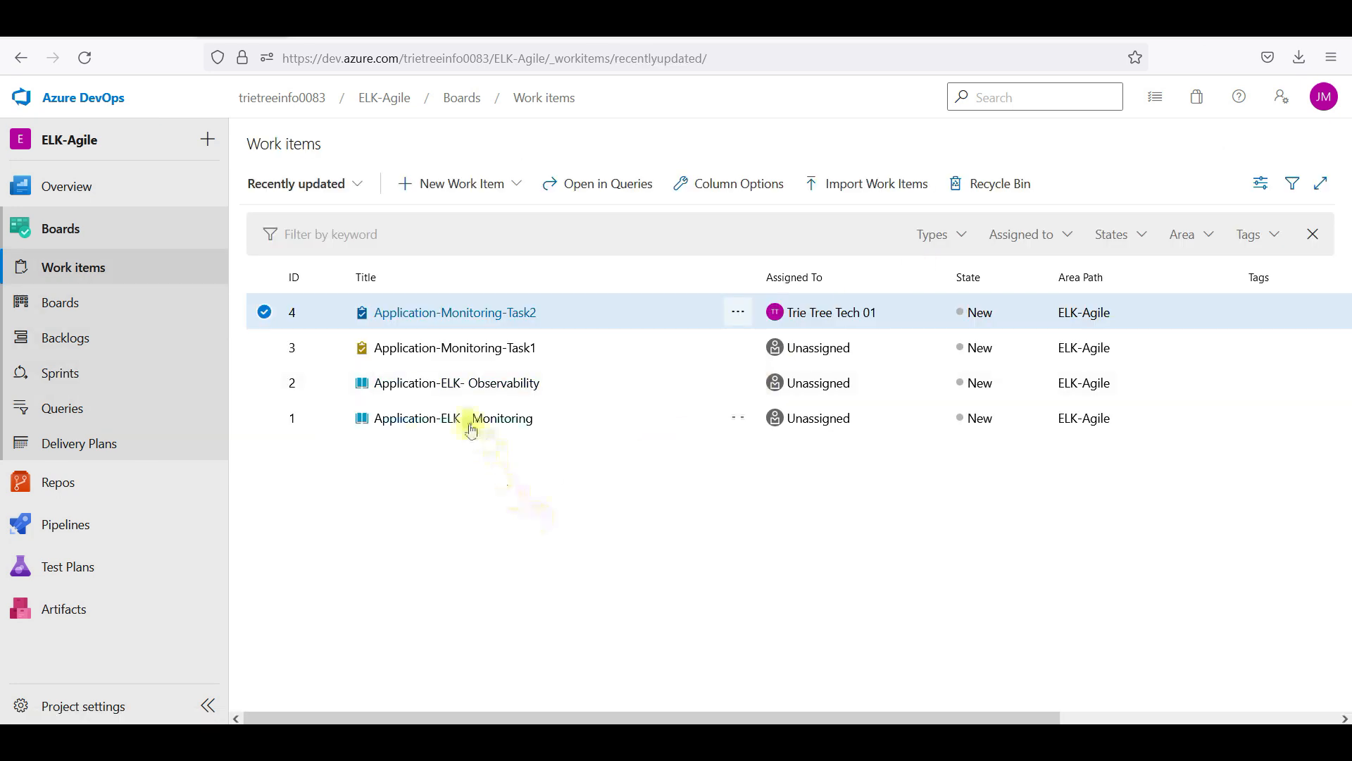
pyautogui.click(471, 421)
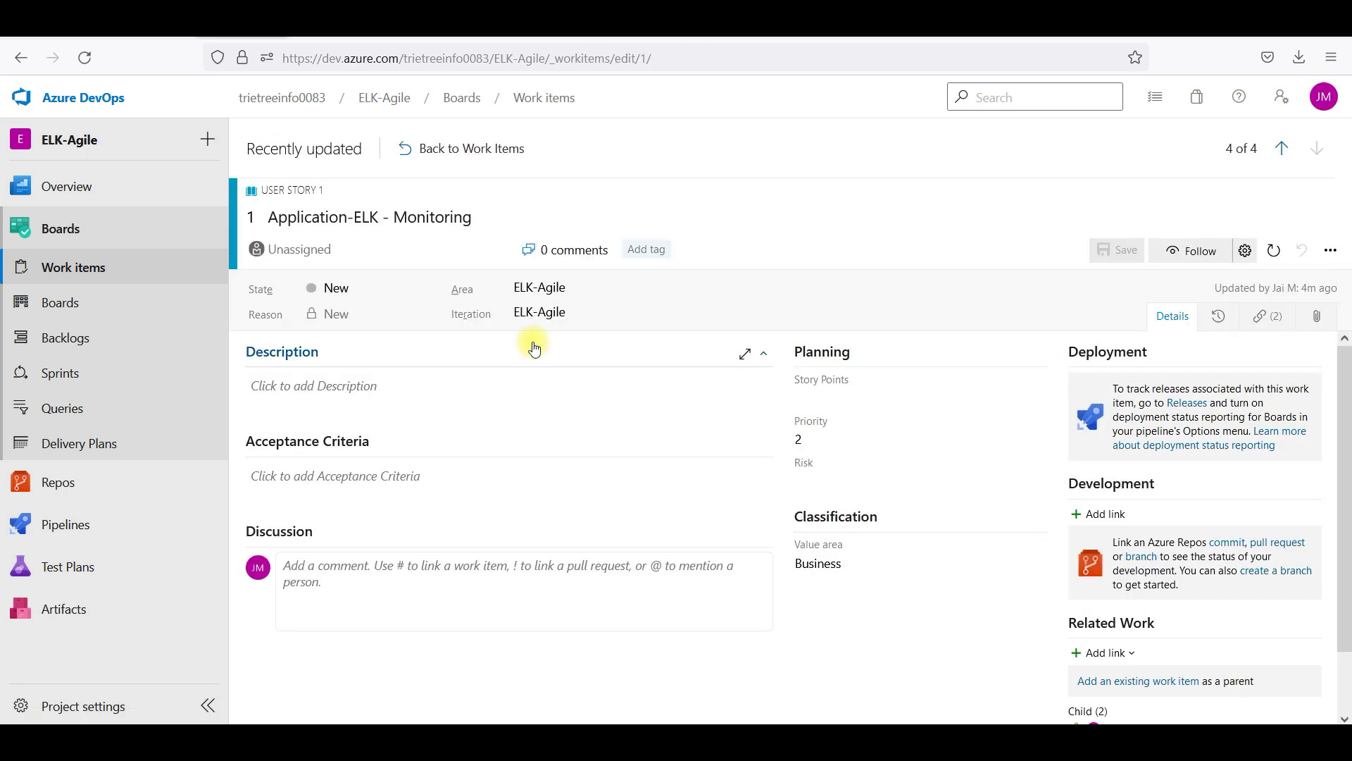
# Assign the Application-ELK - Monitoring story to the test user and save it
pyautogui.click(383, 251)
pyautogui.write('t')
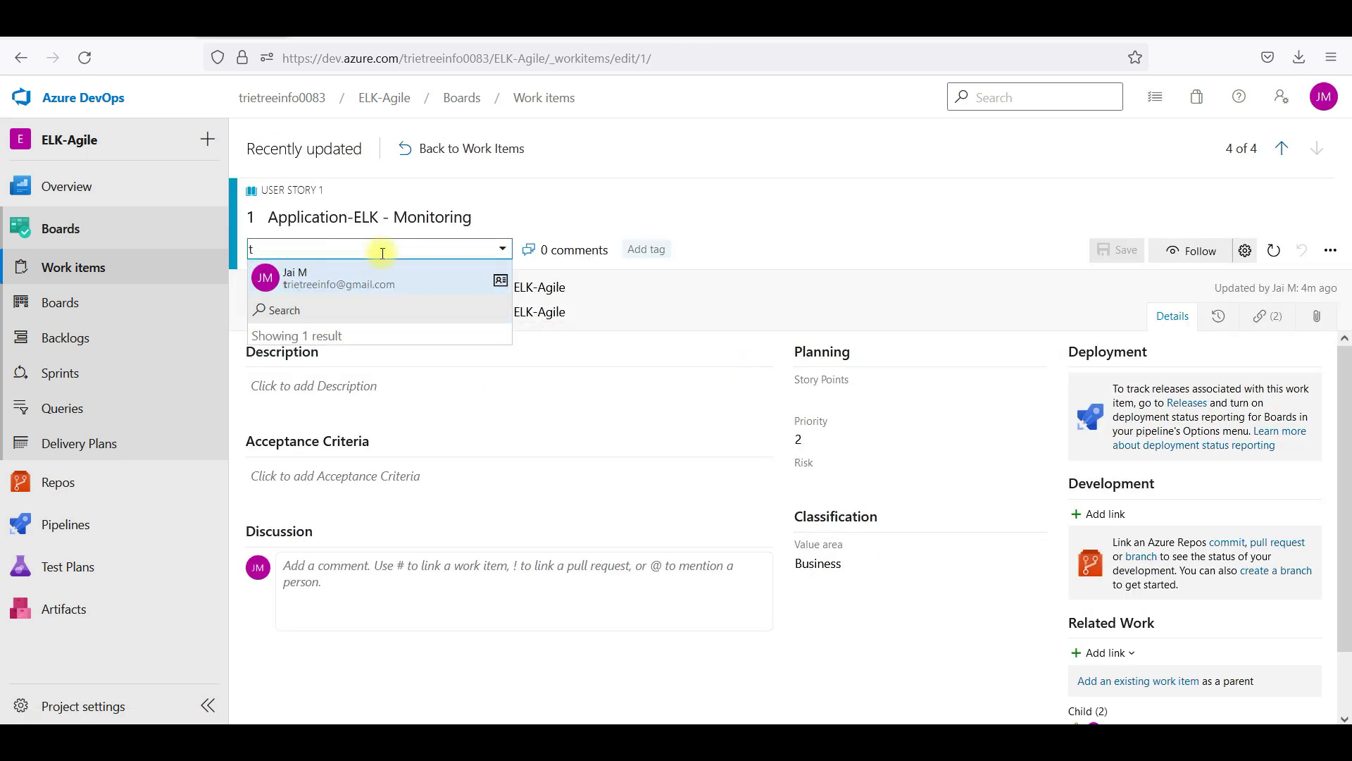
pyautogui.write('tt')
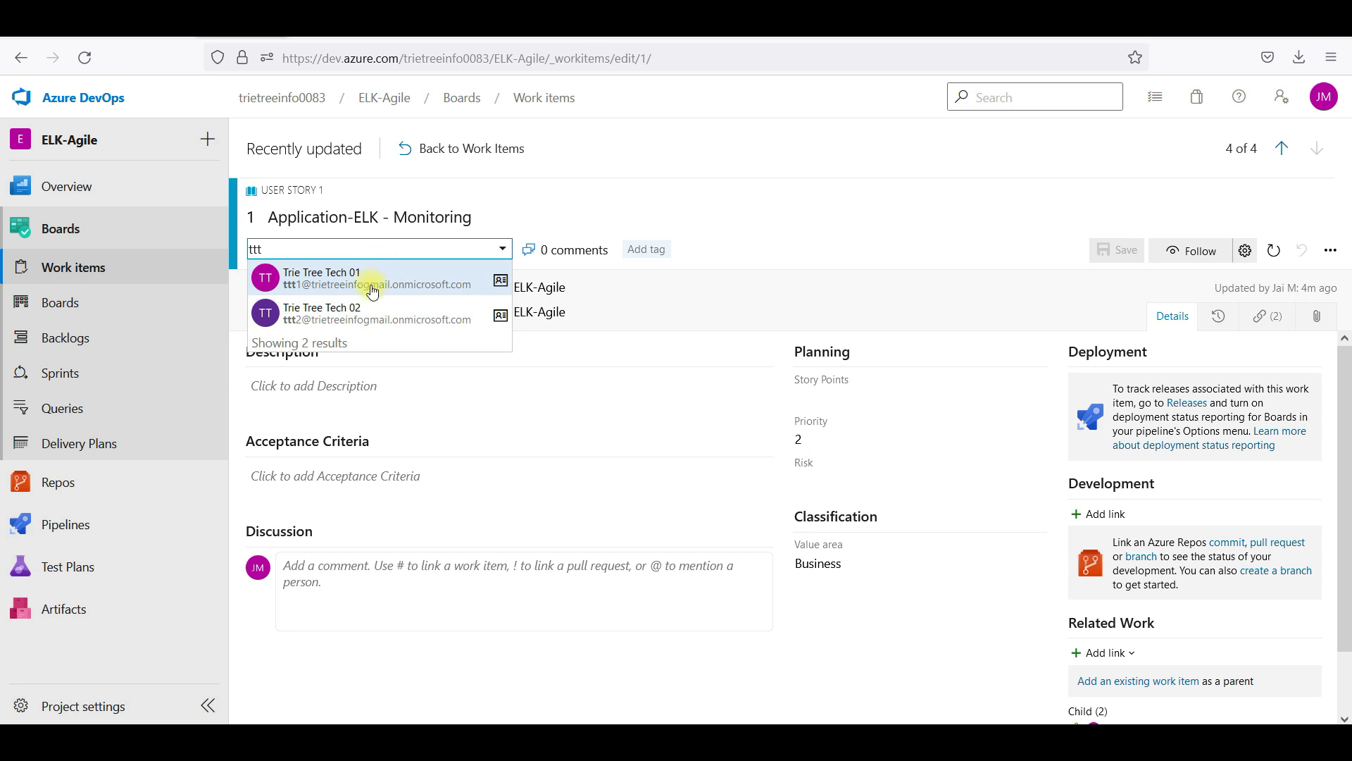
pyautogui.click(372, 289)
pyautogui.click(1108, 251)
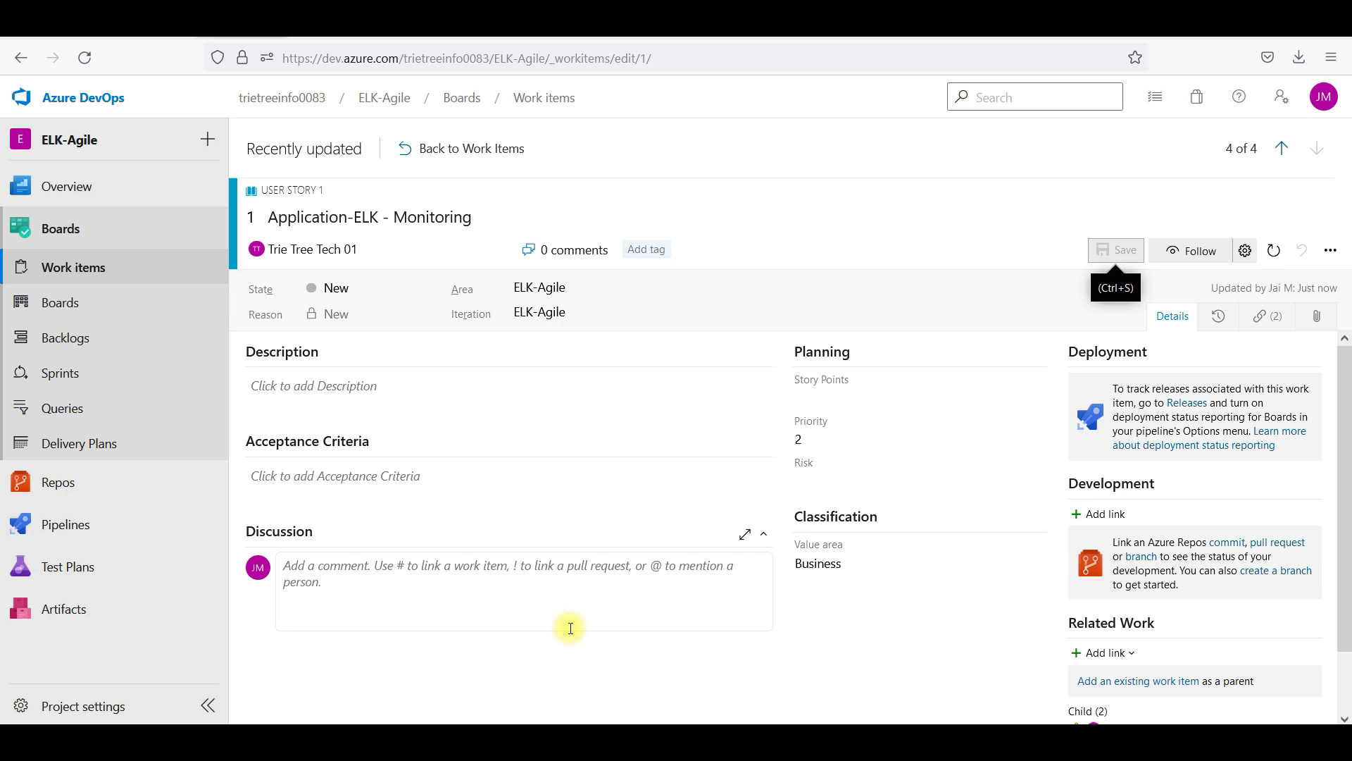
# Open the task Application-Monitoring-Task1, then return to the recently updated work items list
pyautogui.click(125, 265)
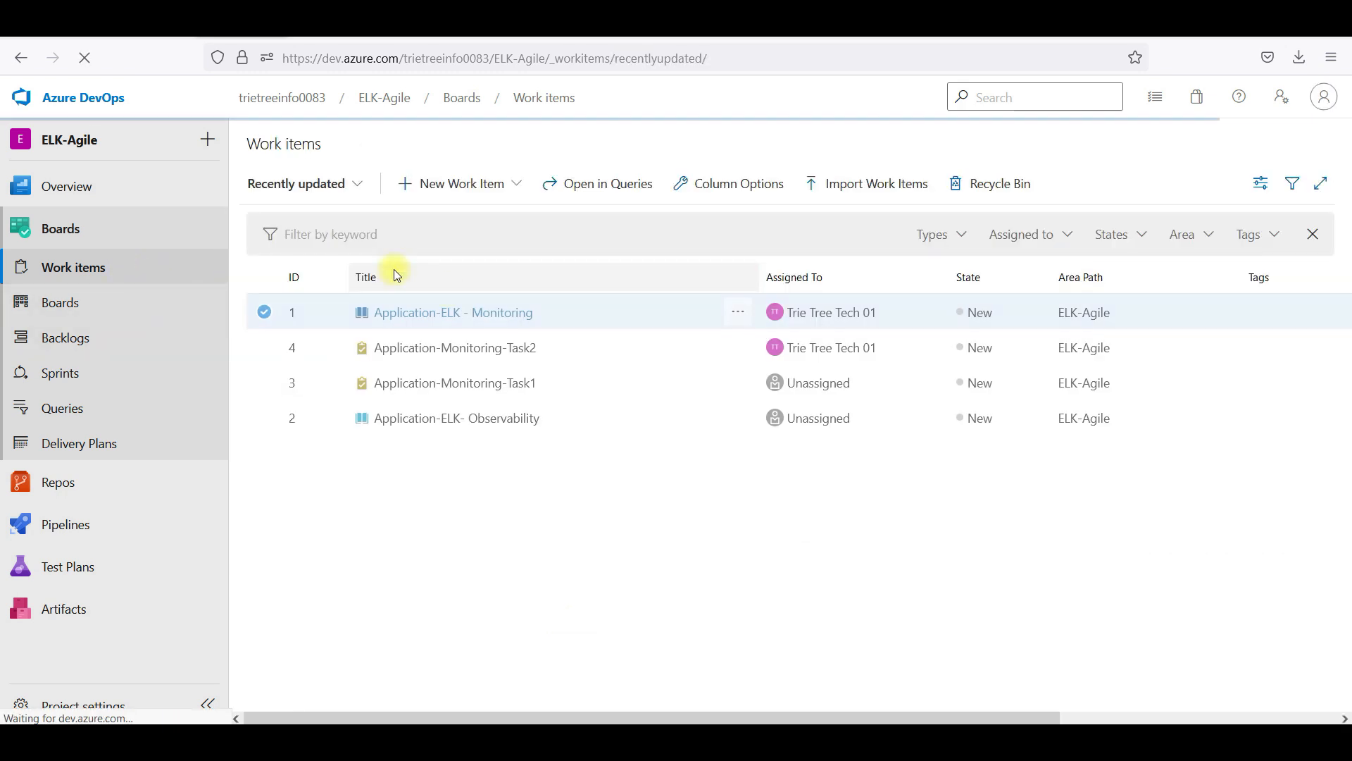
pyautogui.click(512, 383)
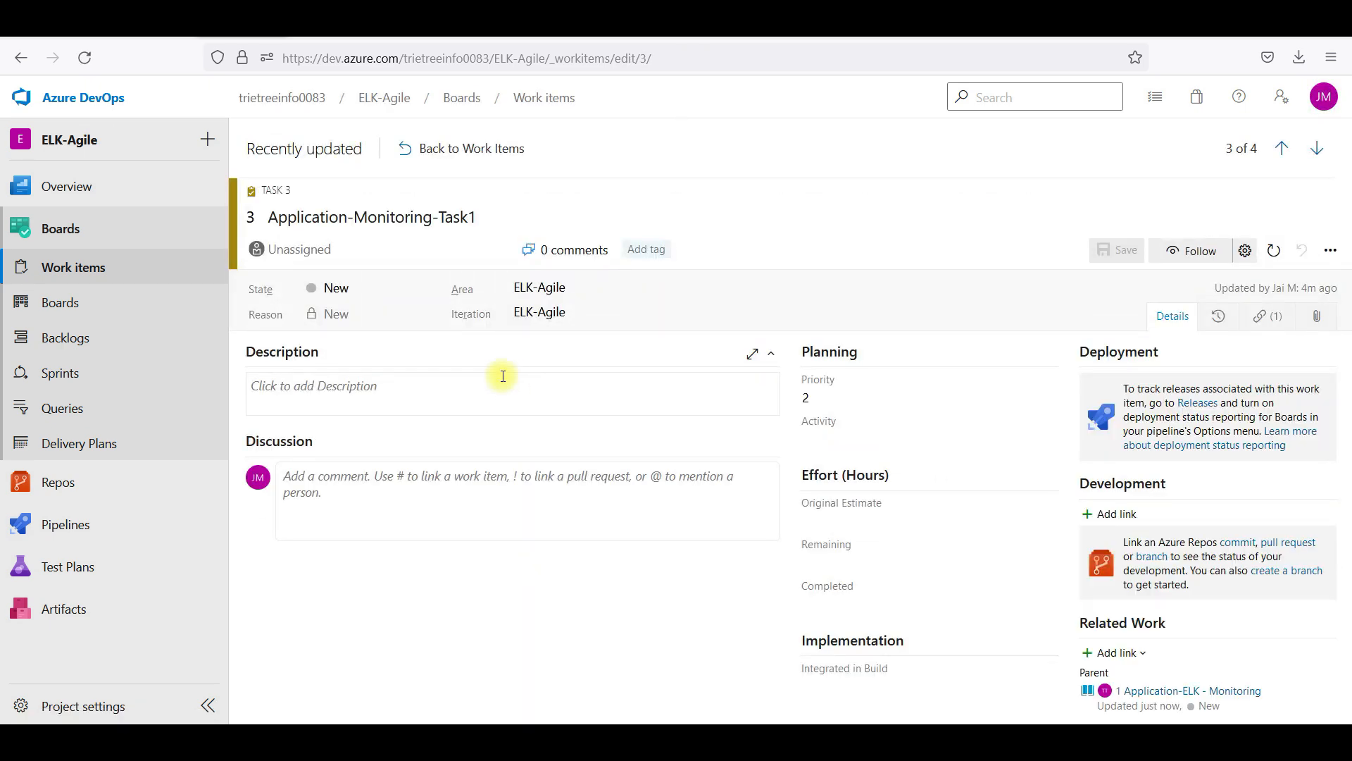
pyautogui.click(84, 271)
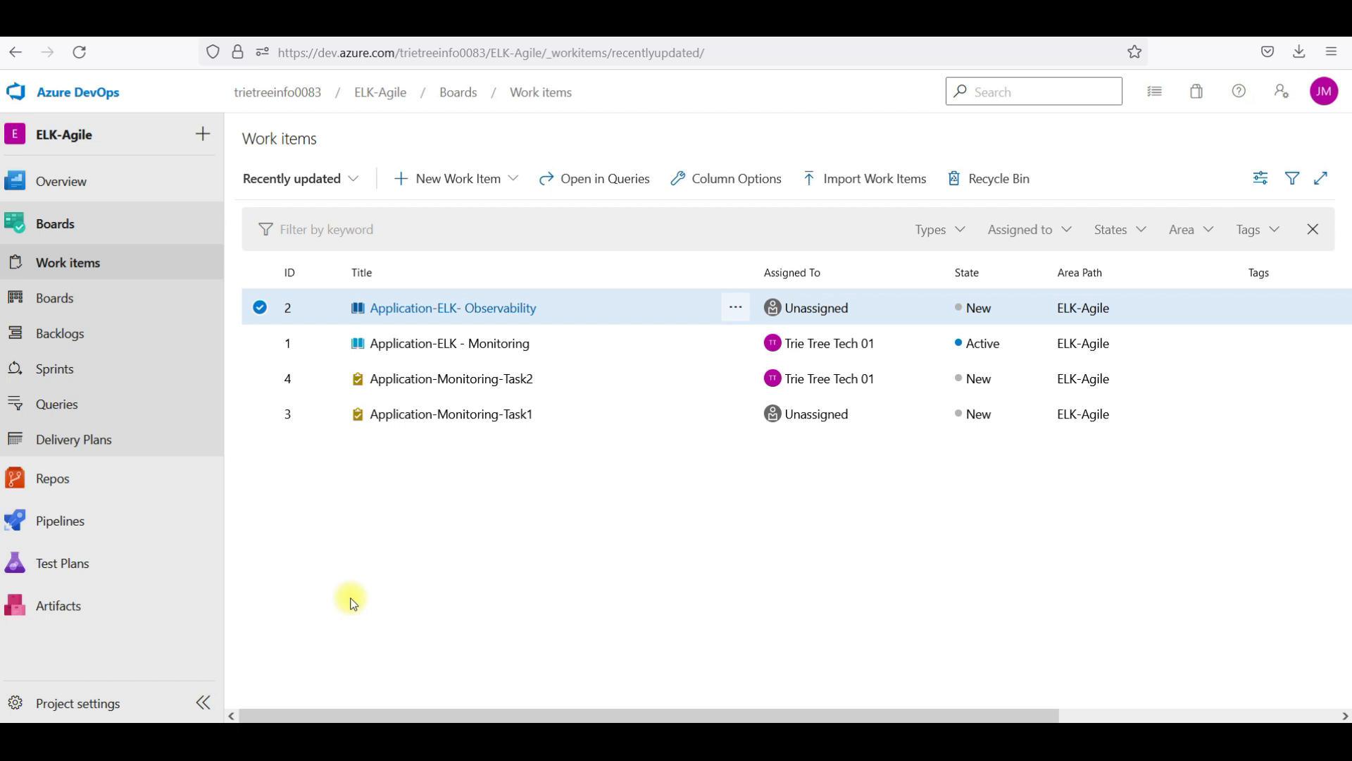
# Open the ELK-Agile project's Permissions and view the Contributors group's members
pyautogui.click(118, 707)
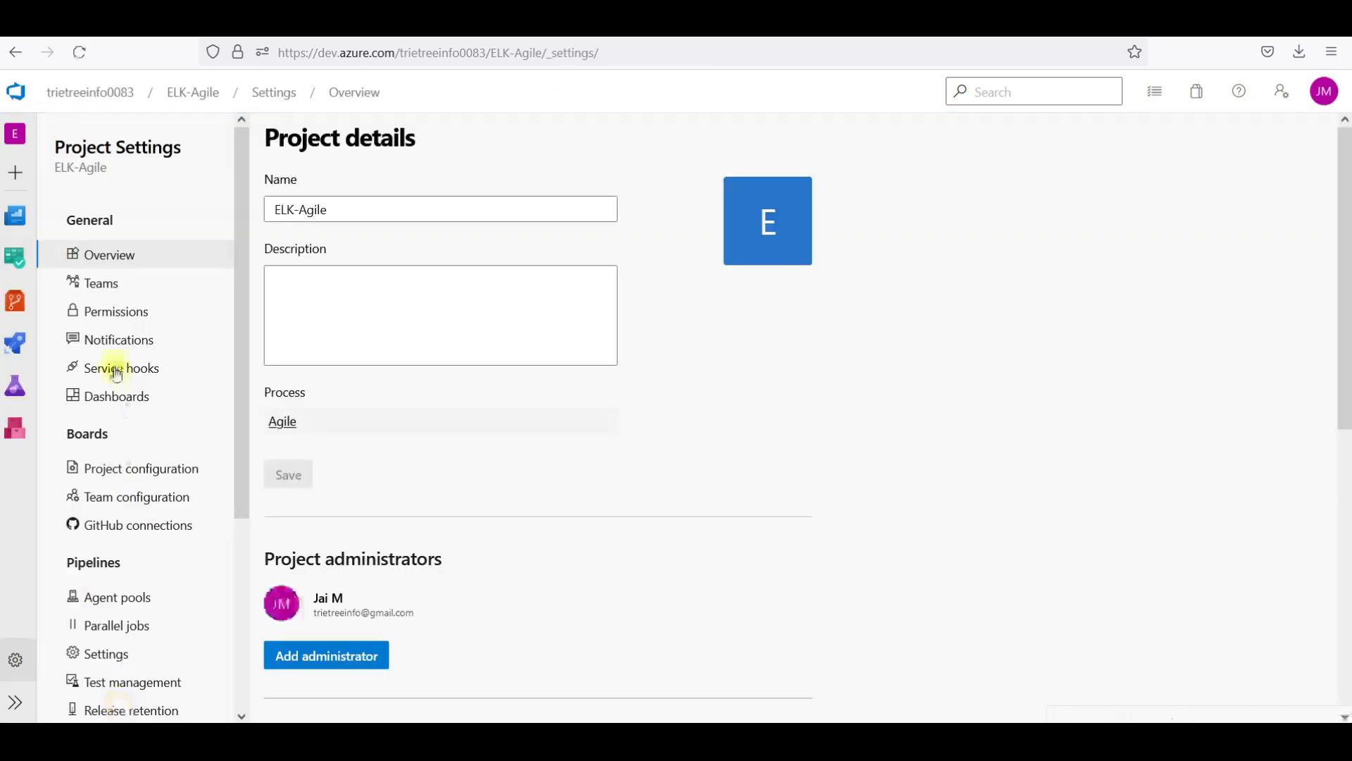
pyautogui.click(131, 321)
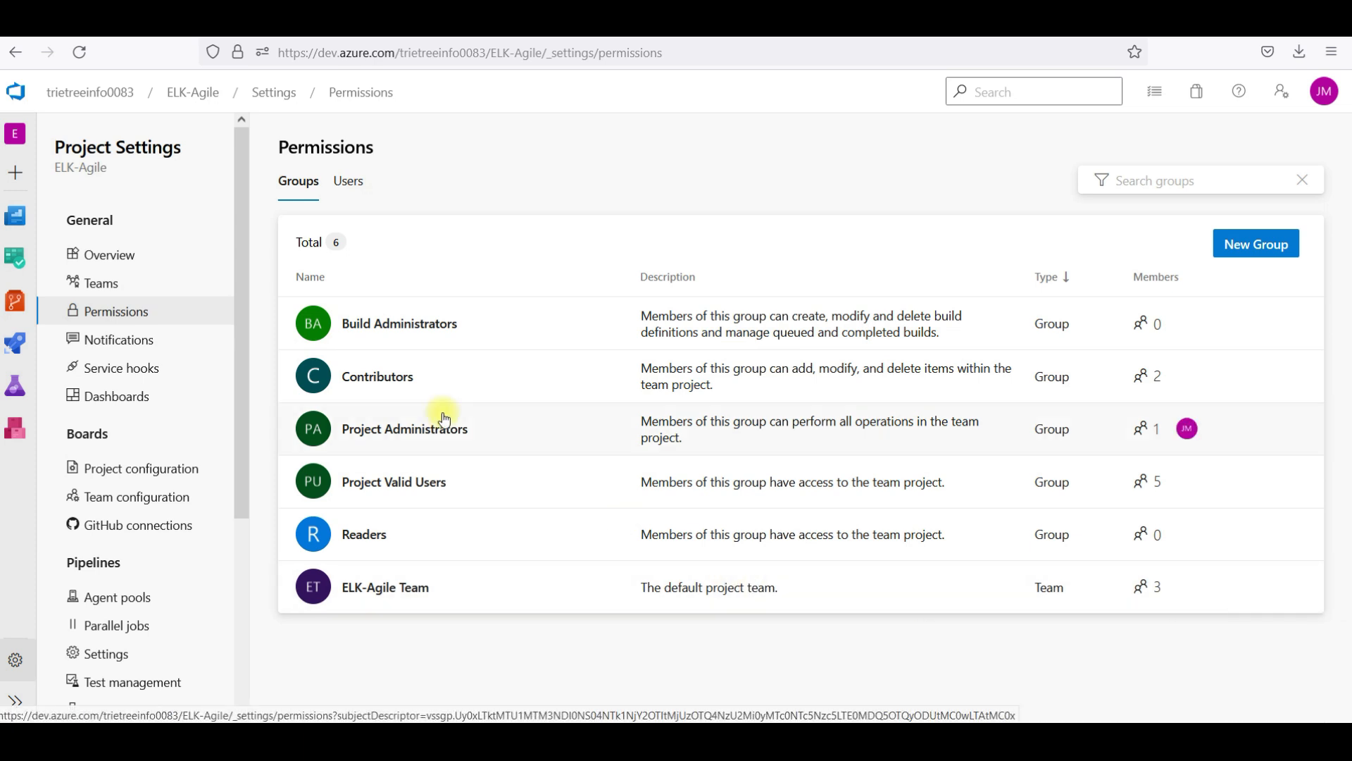
pyautogui.click(393, 379)
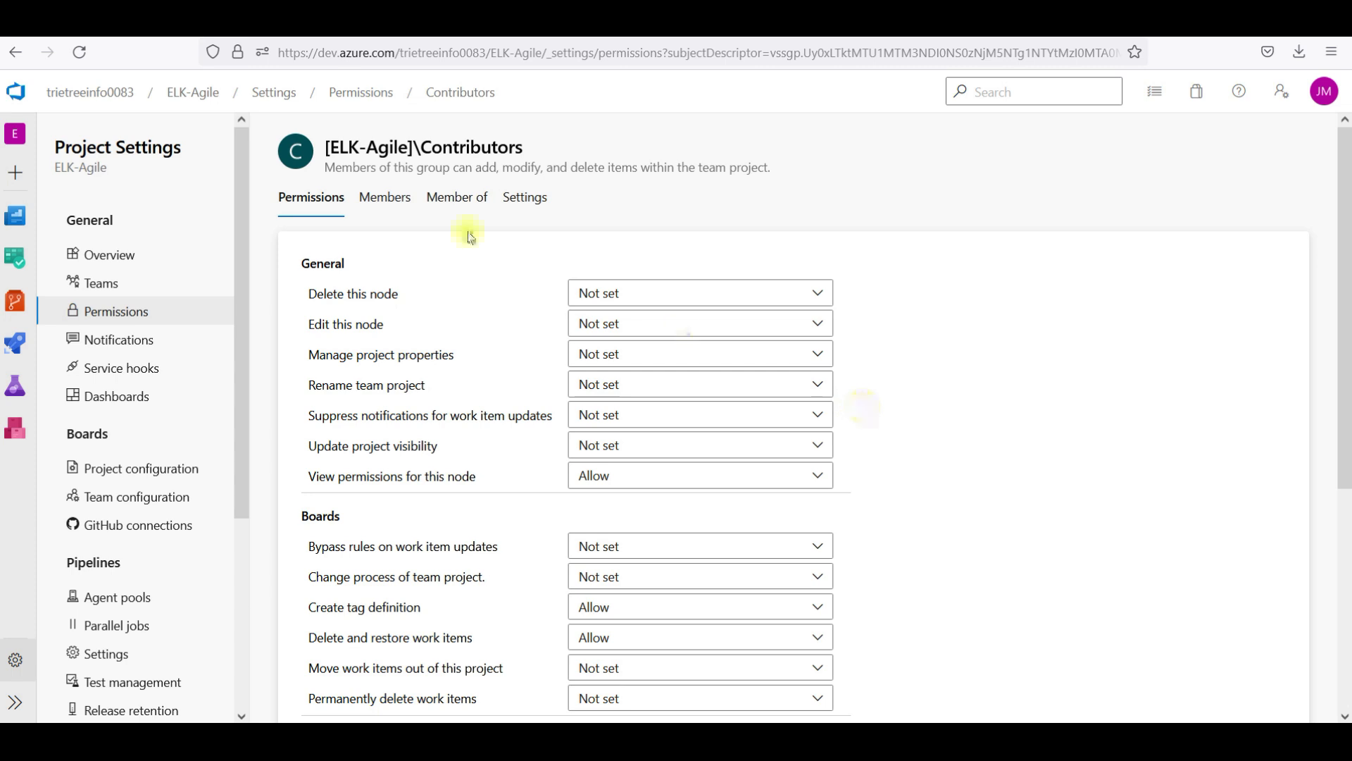
pyautogui.click(384, 197)
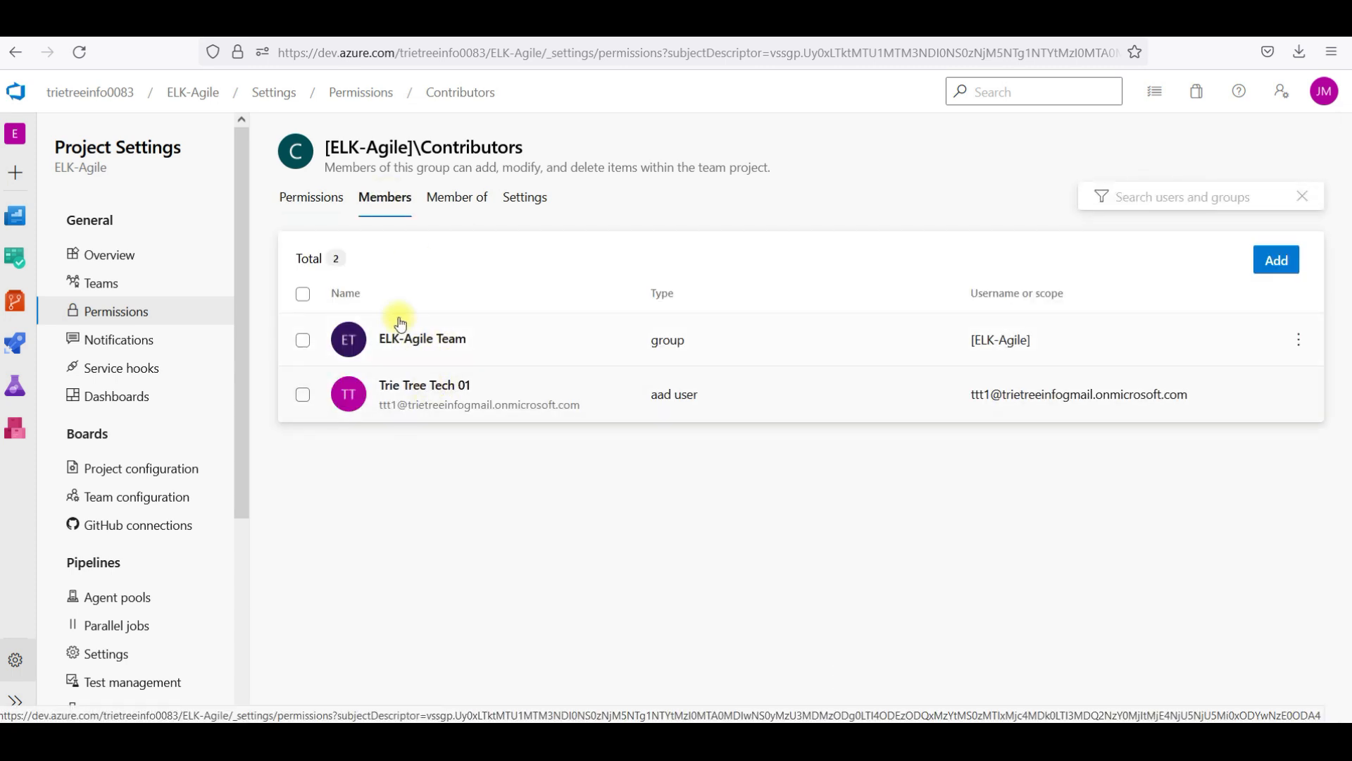
# Review the Contributors permissions, leaving Delete this node unchanged, then return to the permission groups
pyautogui.click(314, 204)
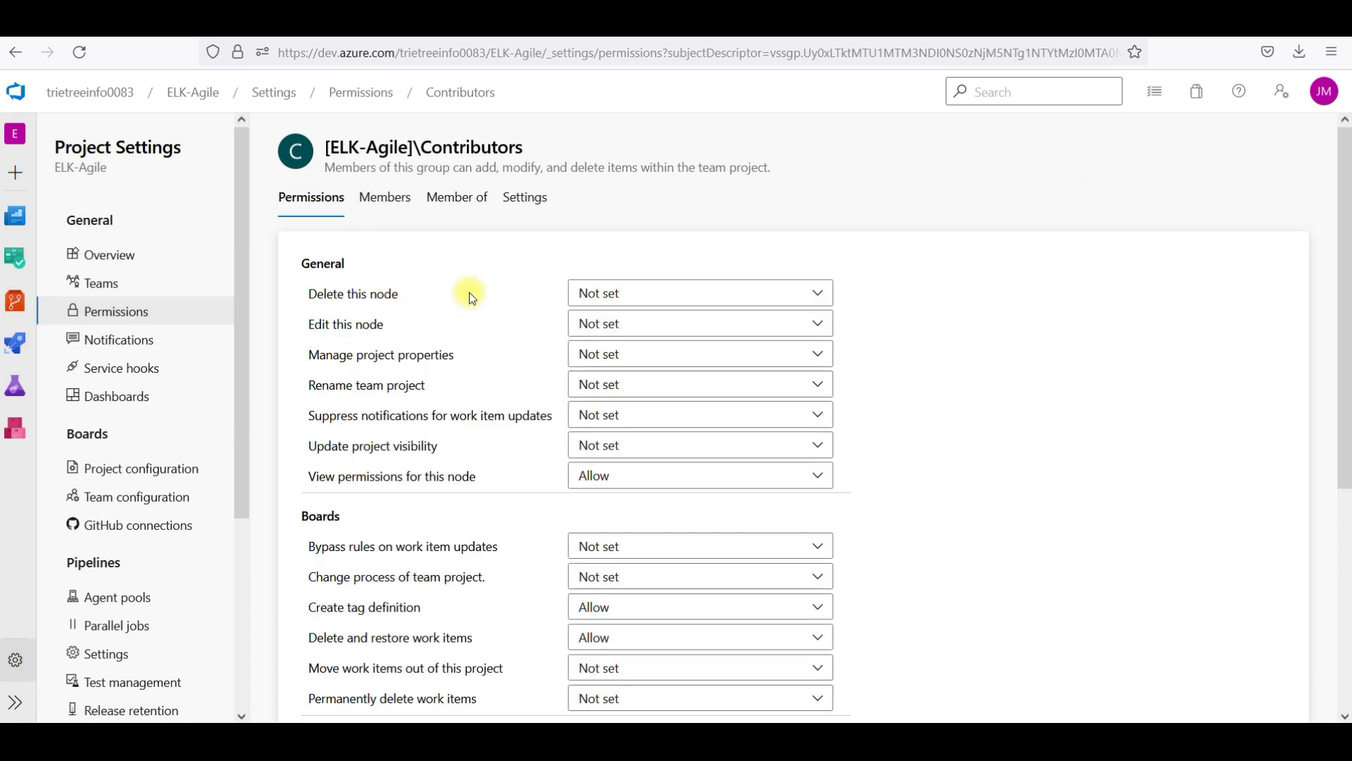
pyautogui.click(645, 298)
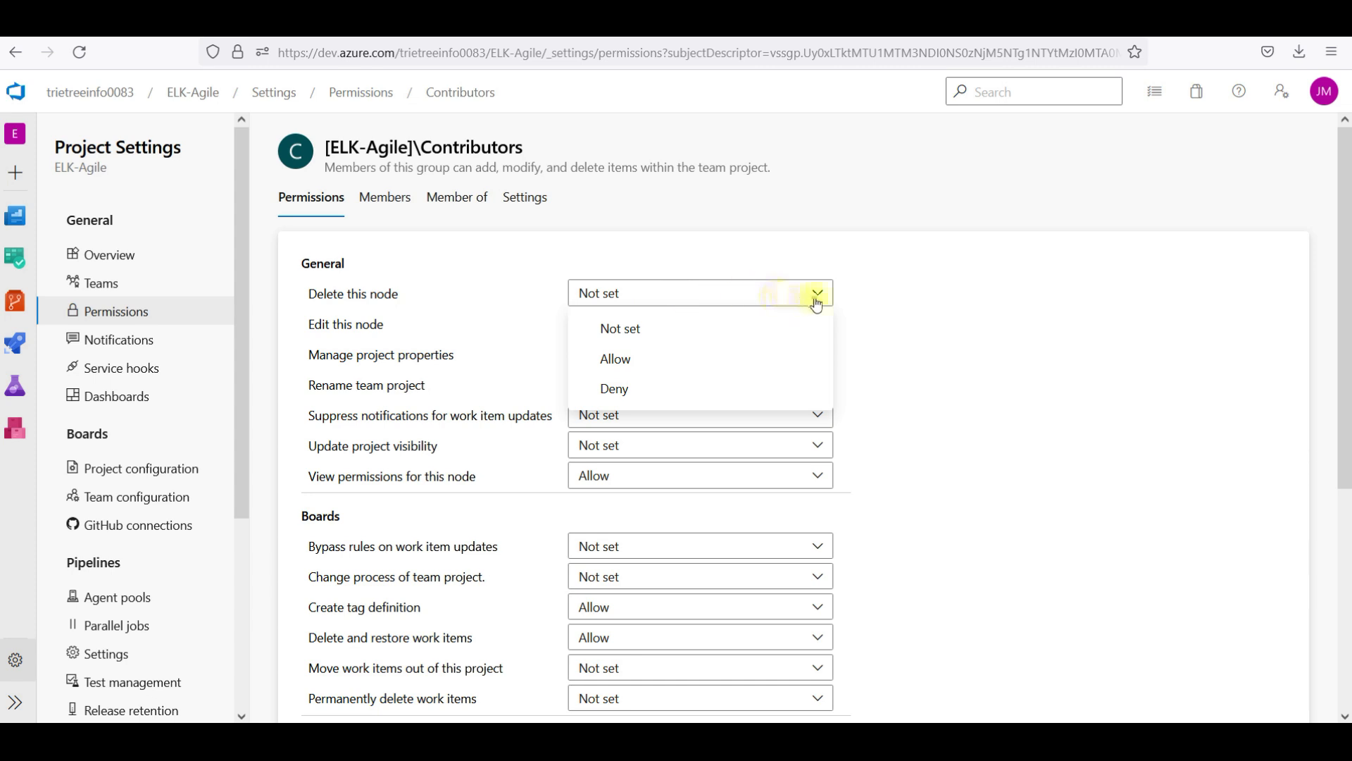
pyautogui.click(899, 308)
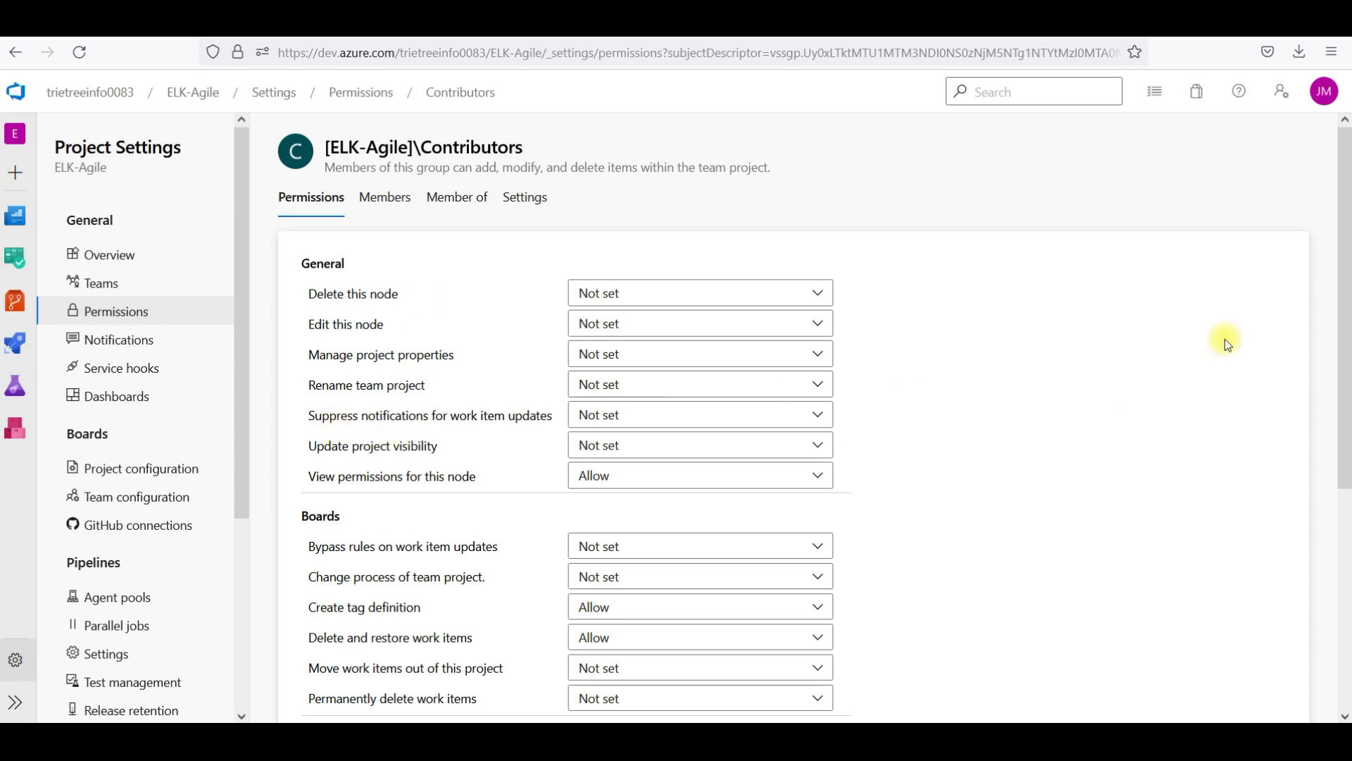
pyautogui.moveTo(1341, 296); pyautogui.dragTo(1334, 248)
pyautogui.click(145, 314)
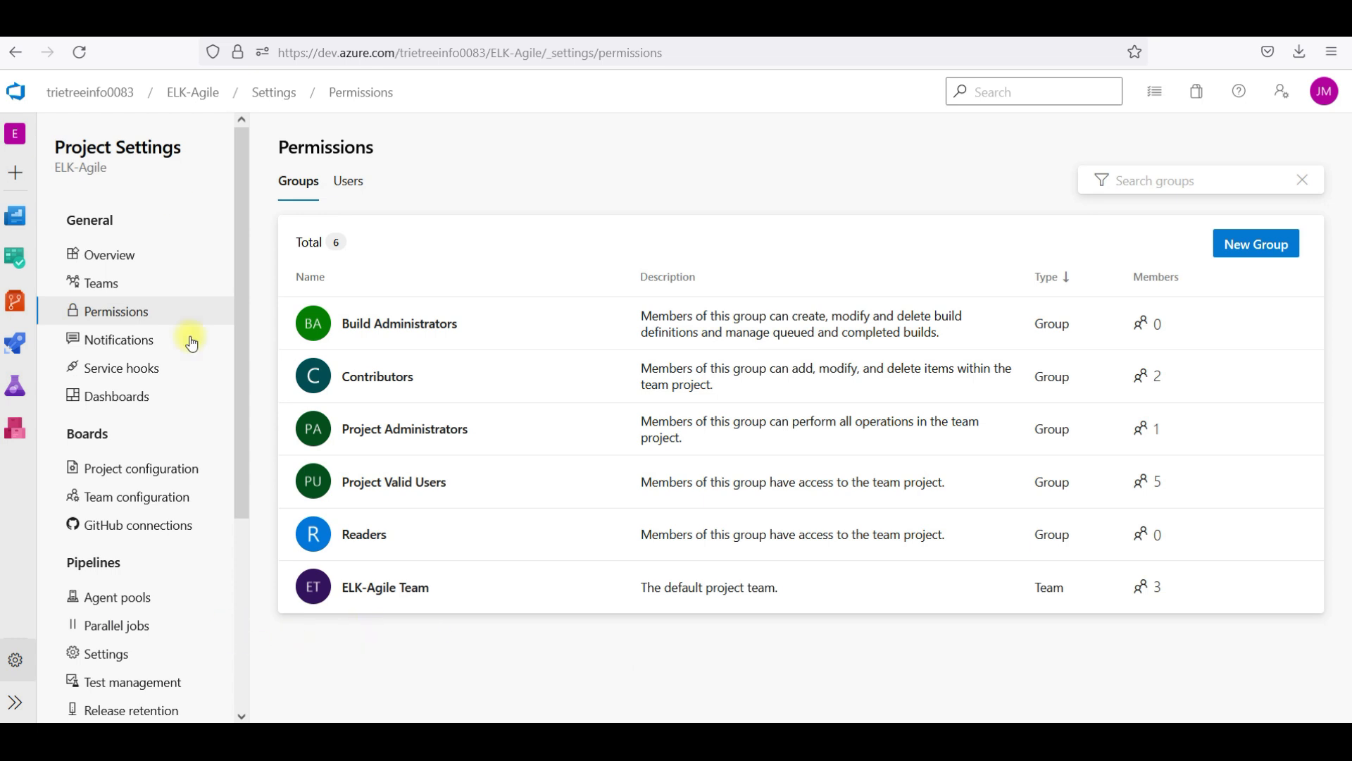
pyautogui.click(111, 94)
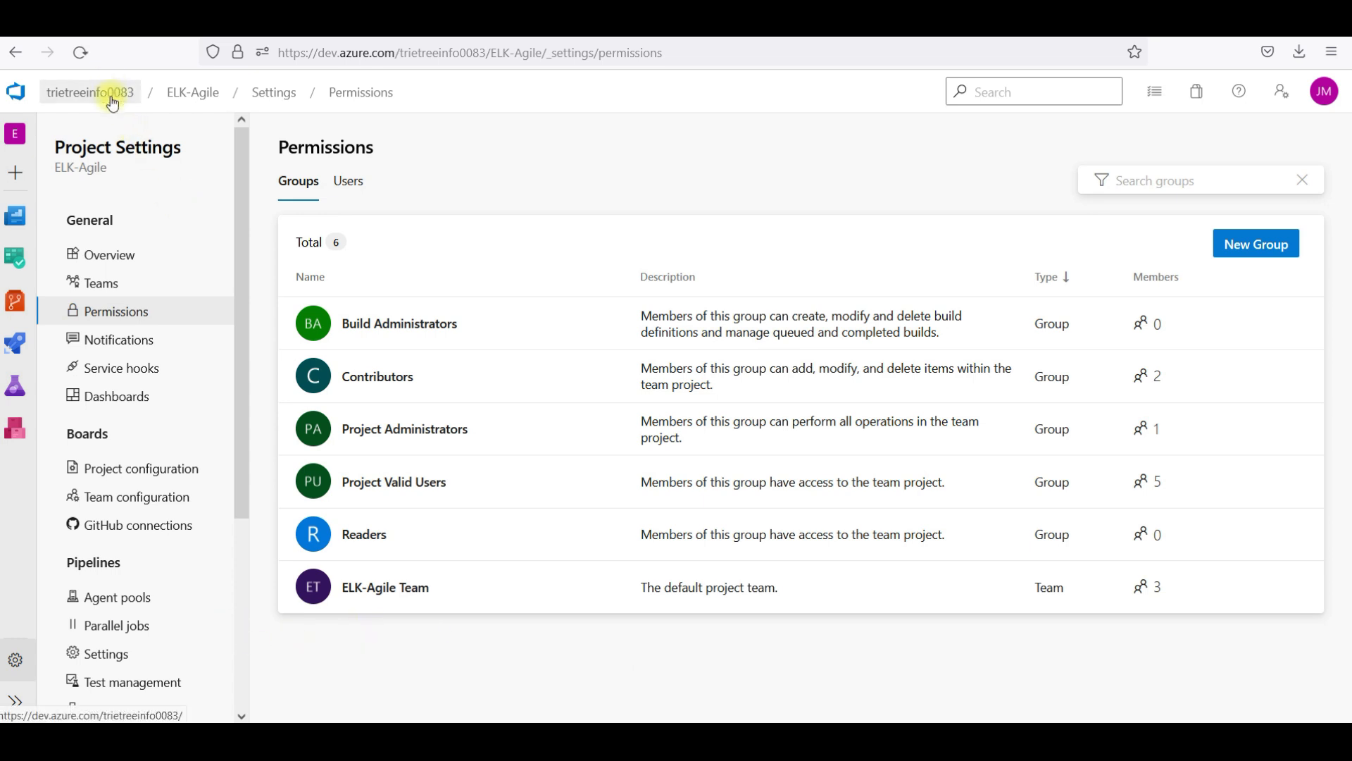
# Review the organization-level permission groups under Organization settings, then return to the home page
pyautogui.click(123, 699)
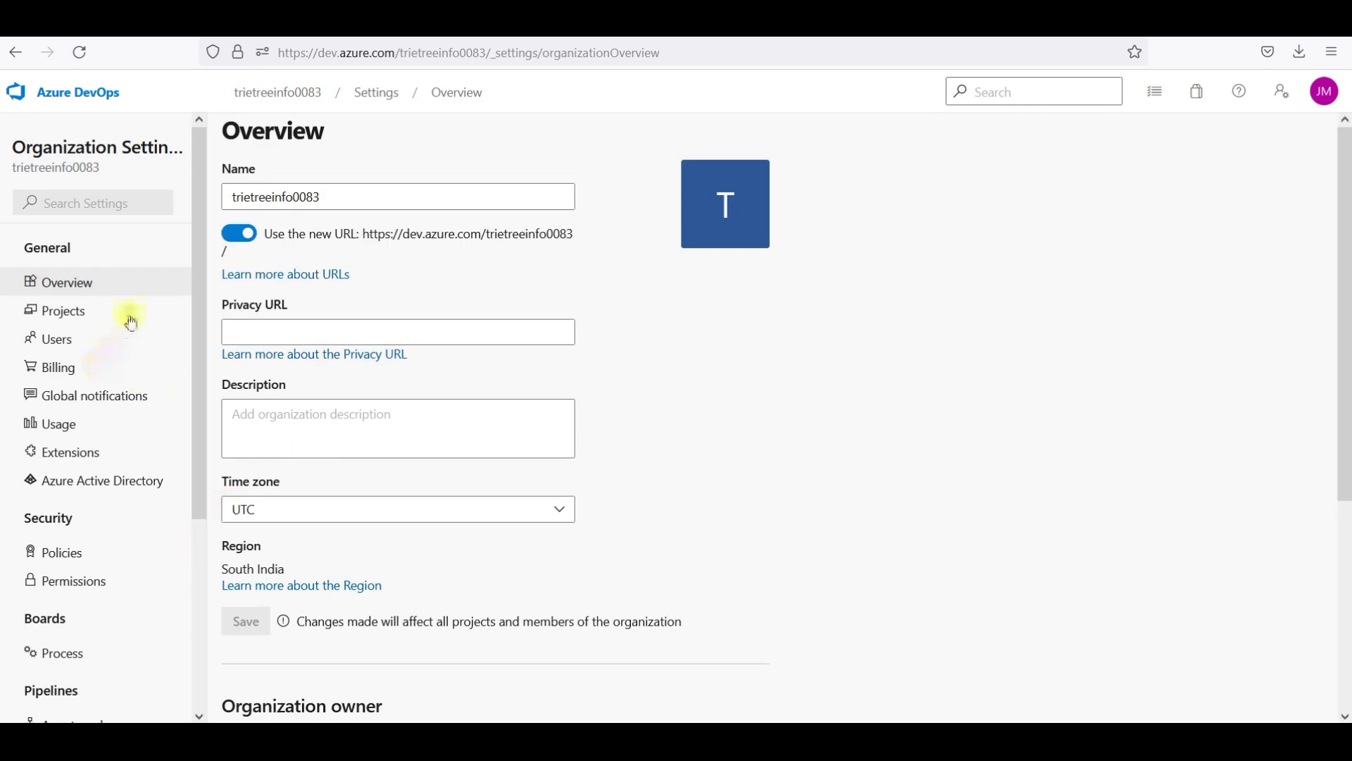
pyautogui.click(100, 585)
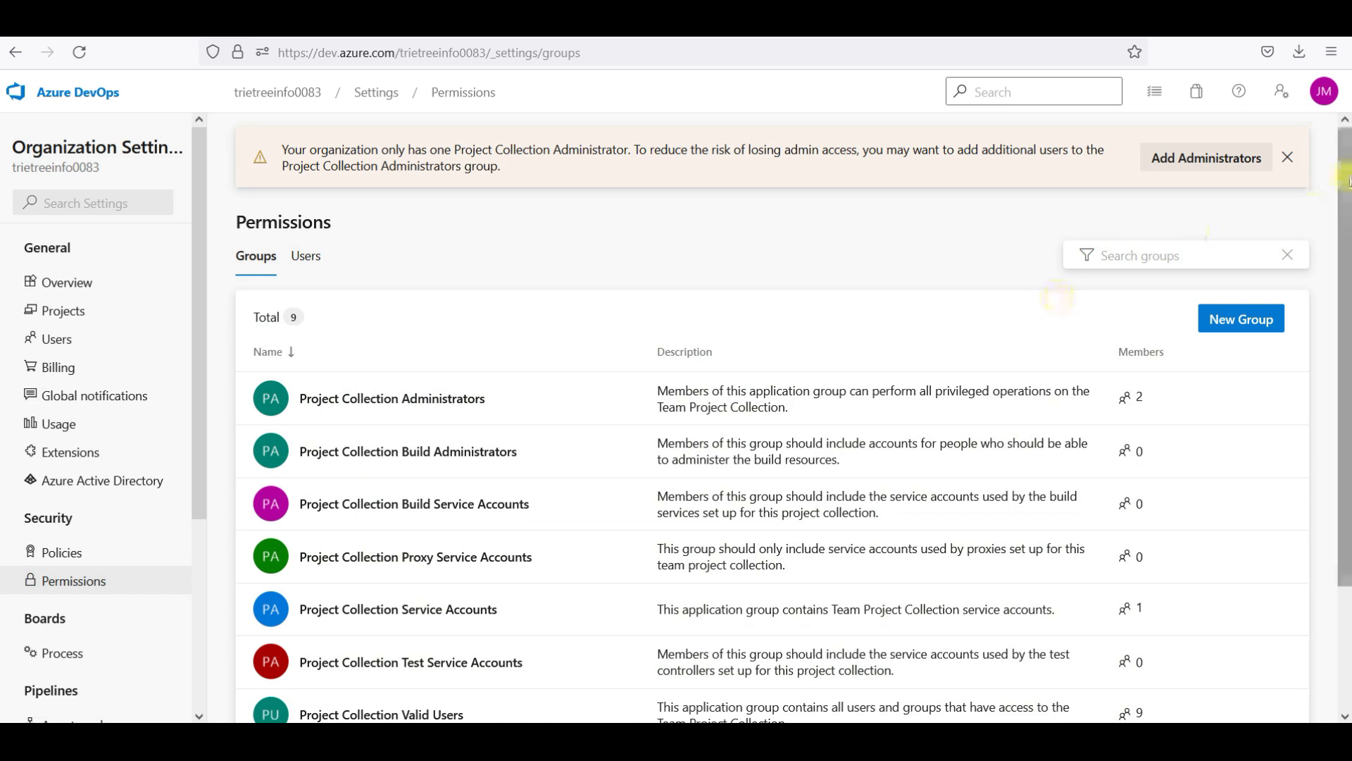
pyautogui.scroll(-1, 1346, 184)
pyautogui.moveTo(1346, 184); pyautogui.dragTo(1345, 409)
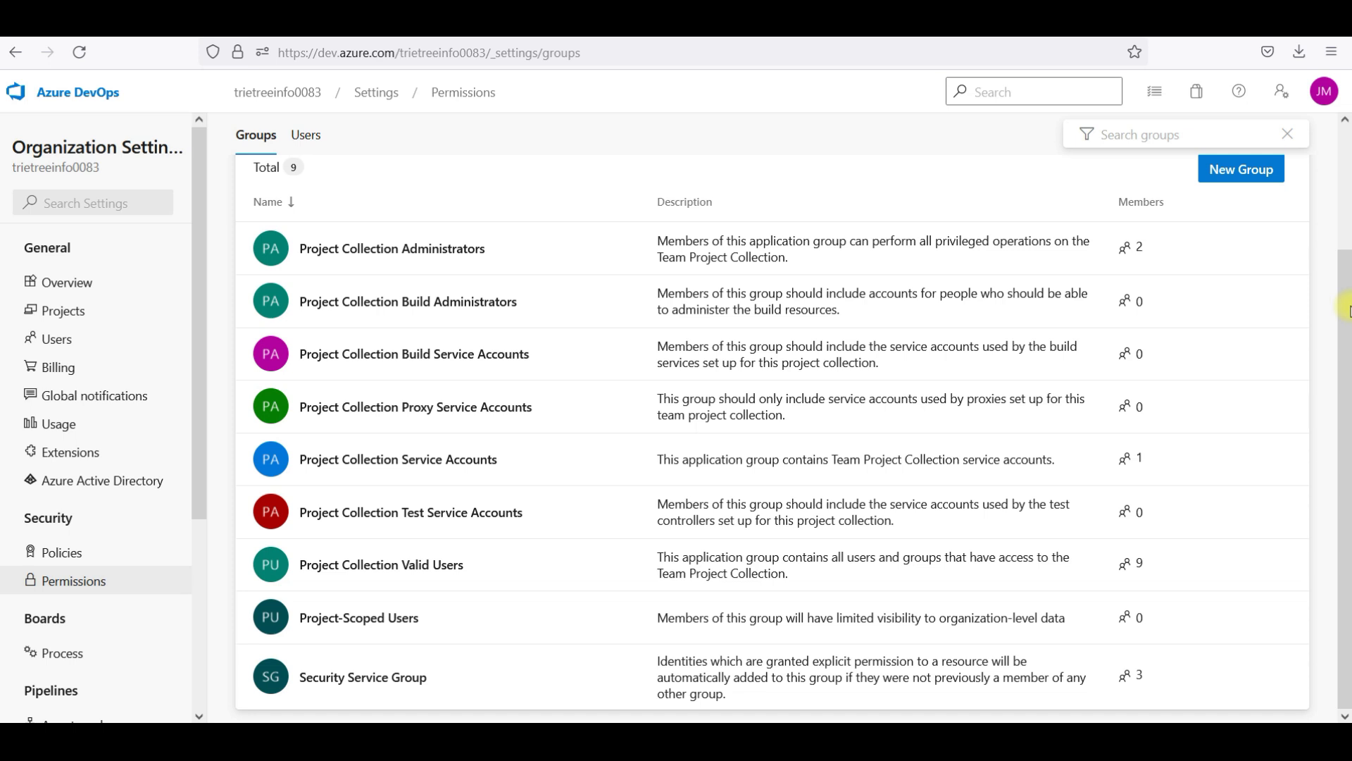
pyautogui.moveTo(1345, 310); pyautogui.dragTo(1345, 162)
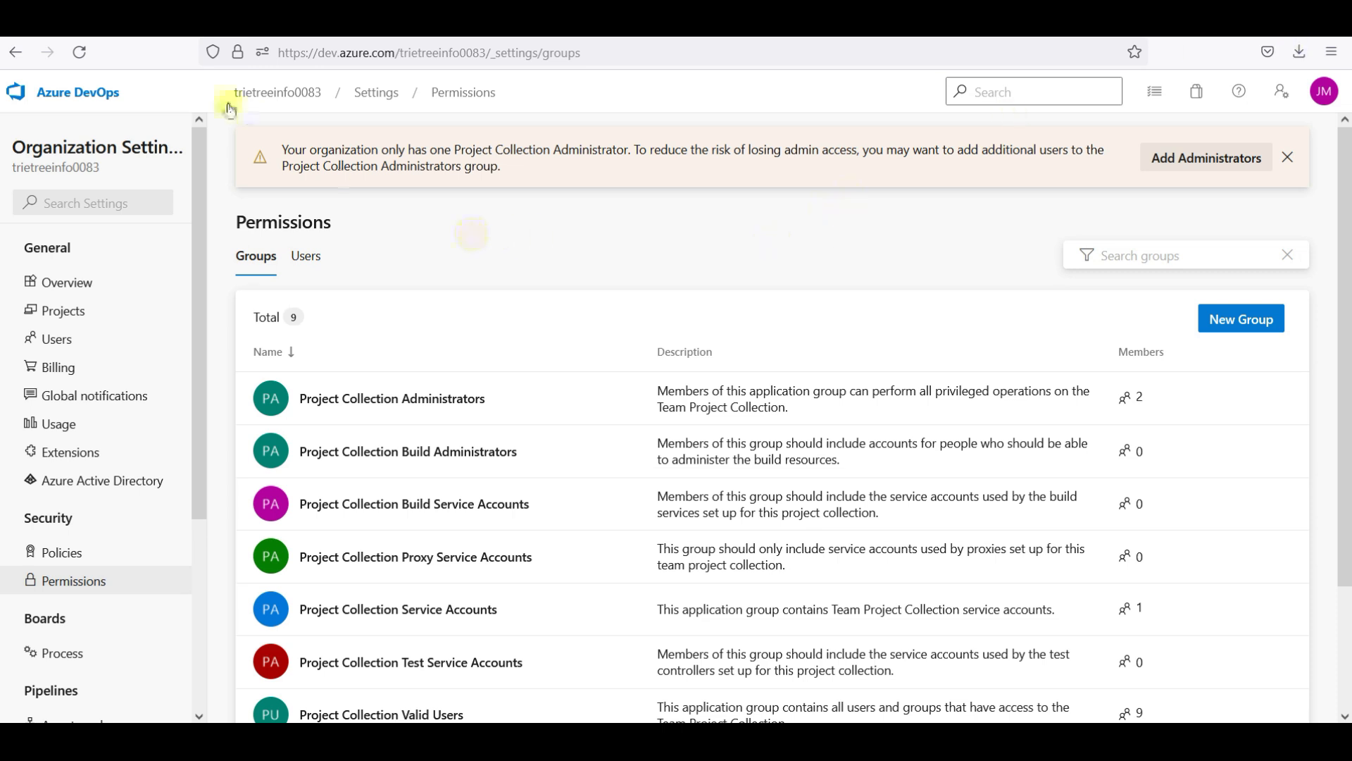
pyautogui.click(119, 93)
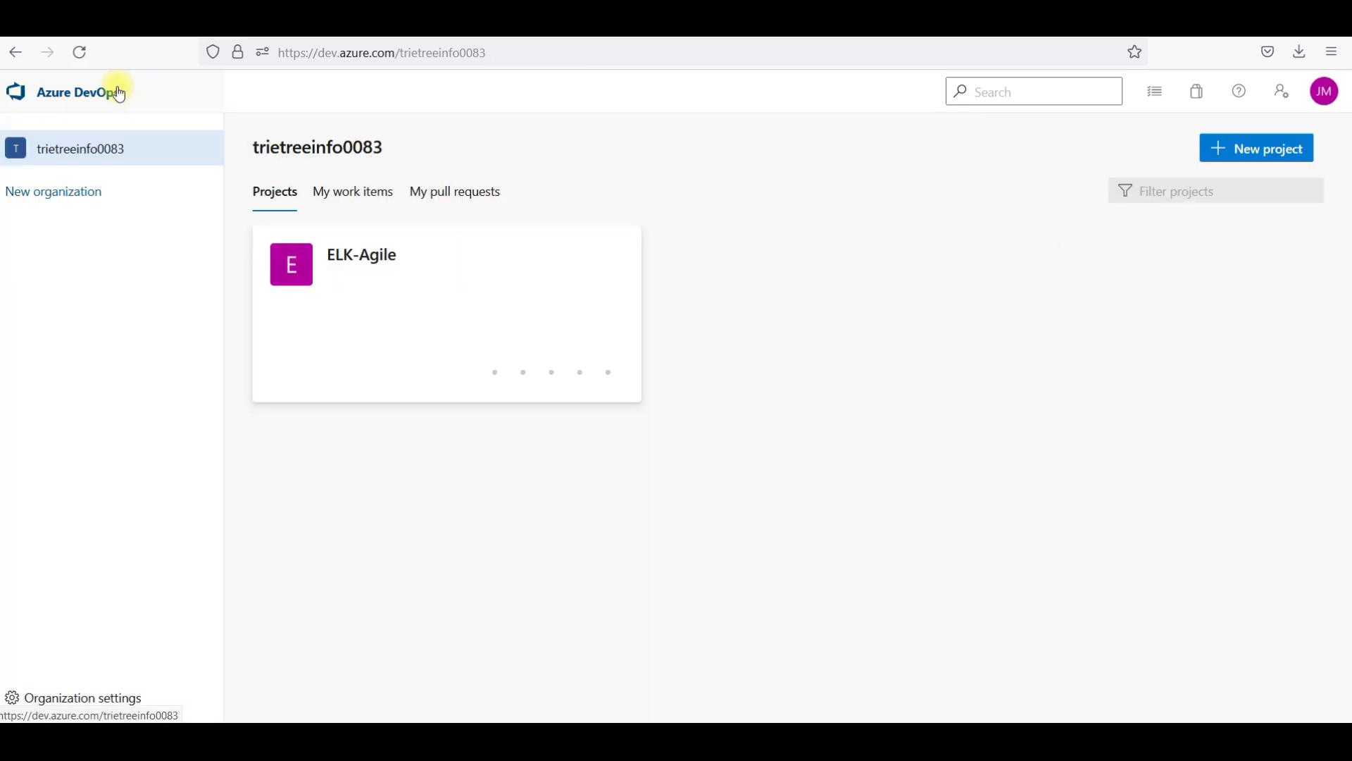
# Open the ELK-Agile project's Queries and start a new query
pyautogui.click(340, 280)
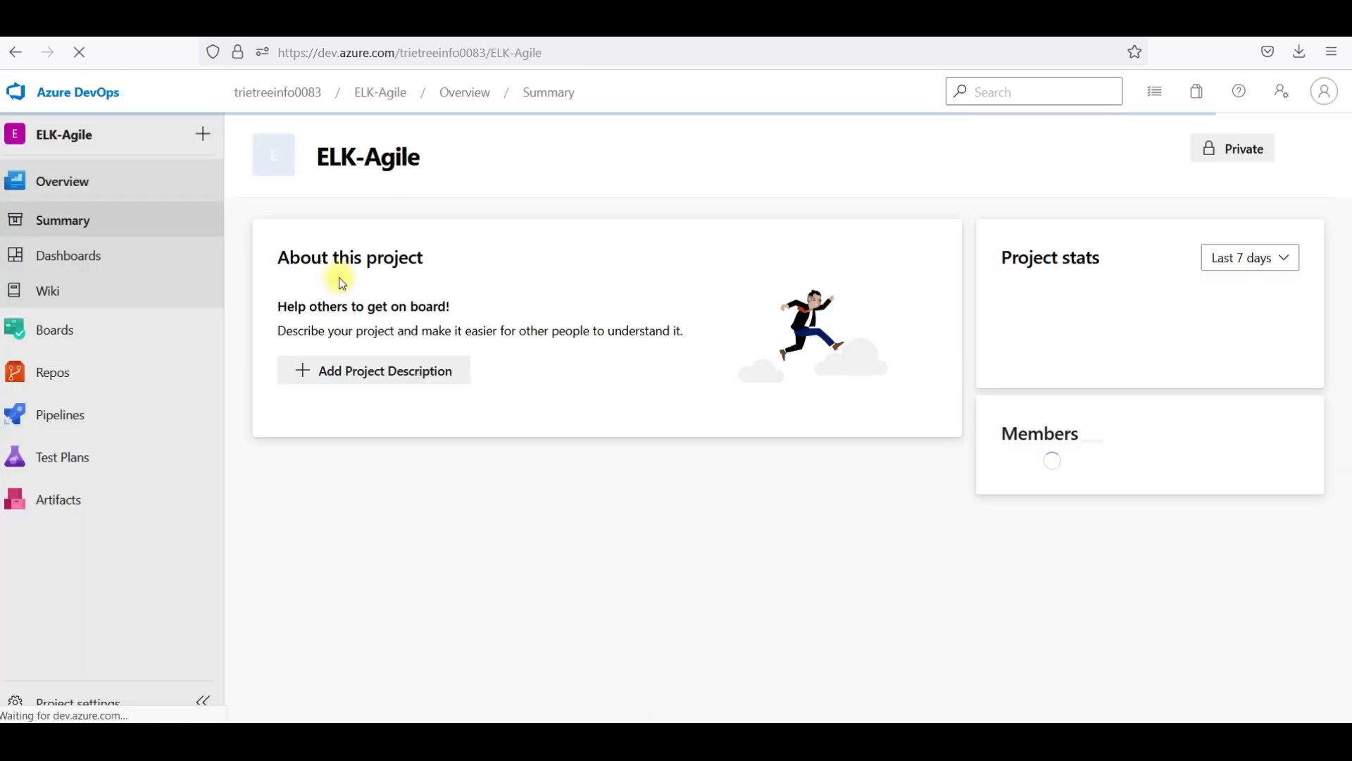
pyautogui.moveTo(10, 335)
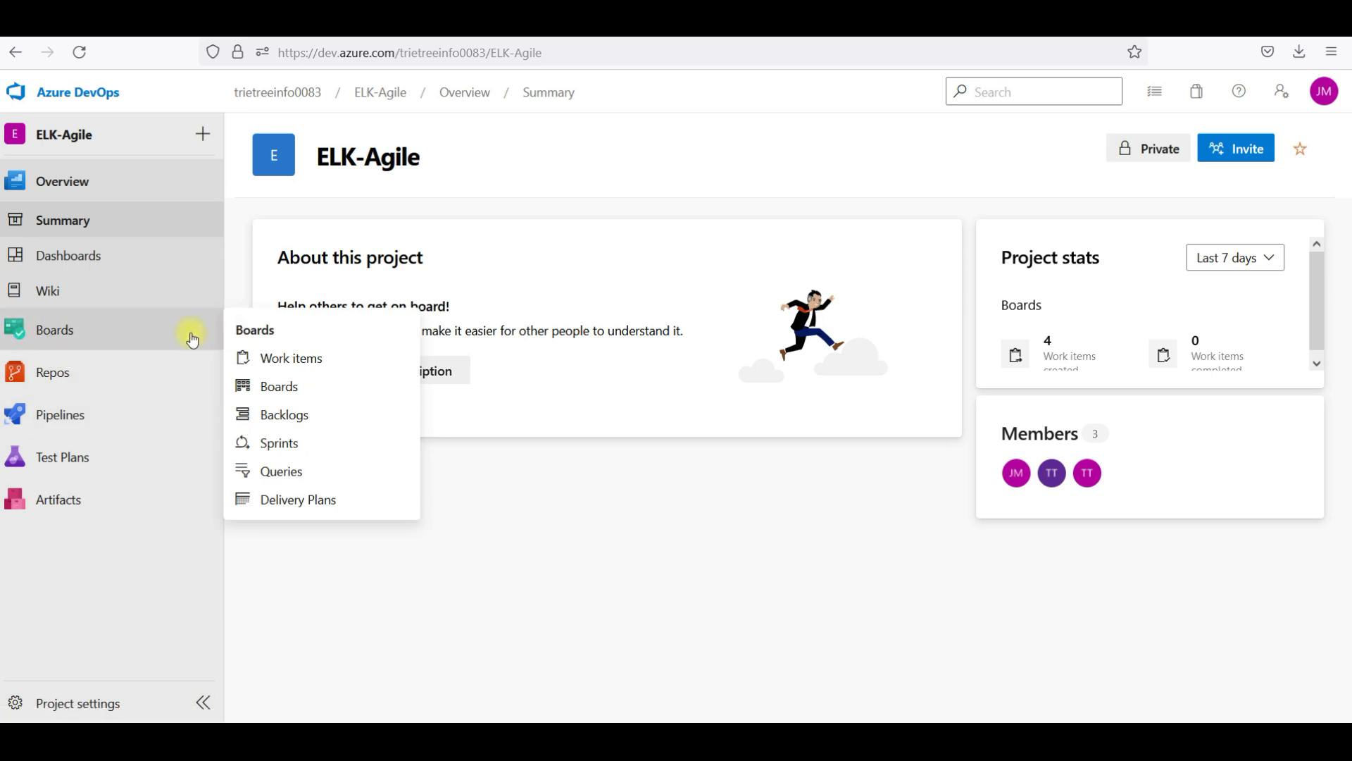
pyautogui.click(294, 472)
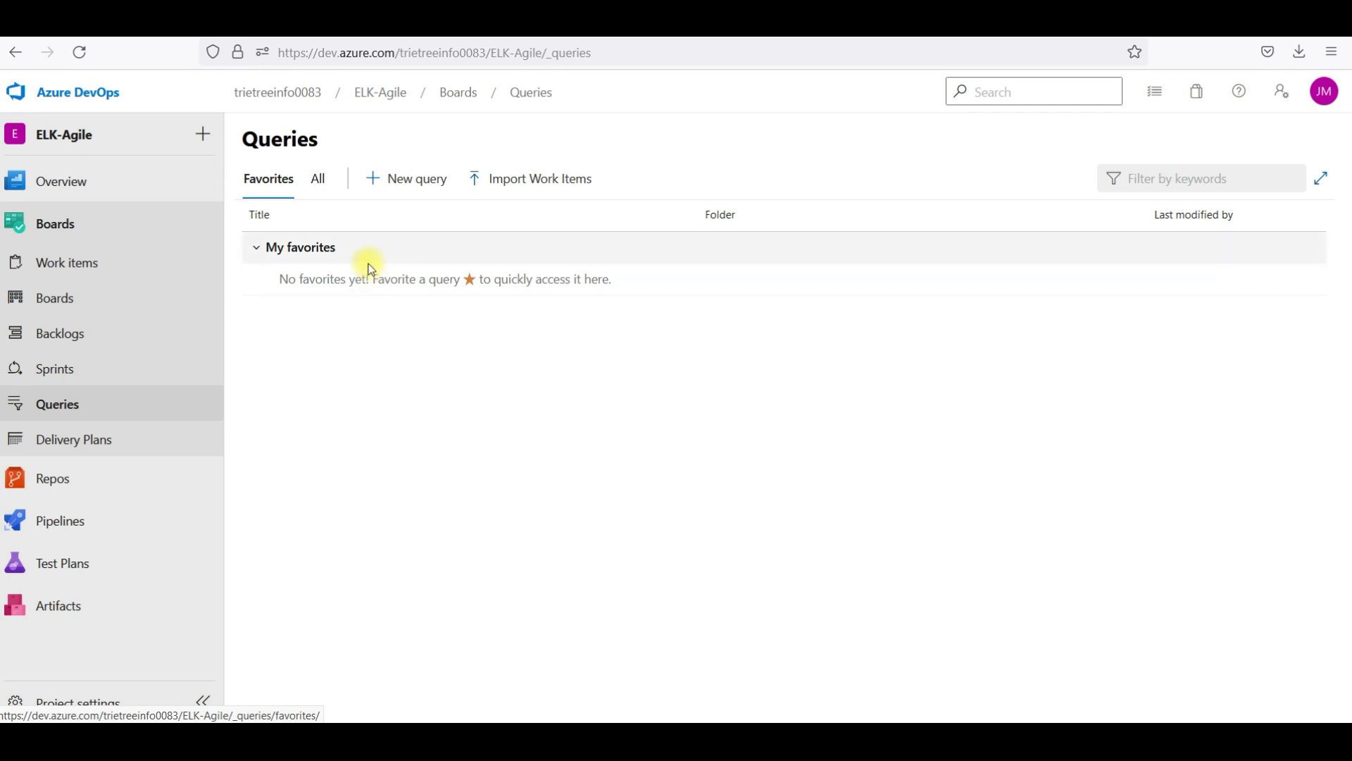
pyautogui.click(427, 190)
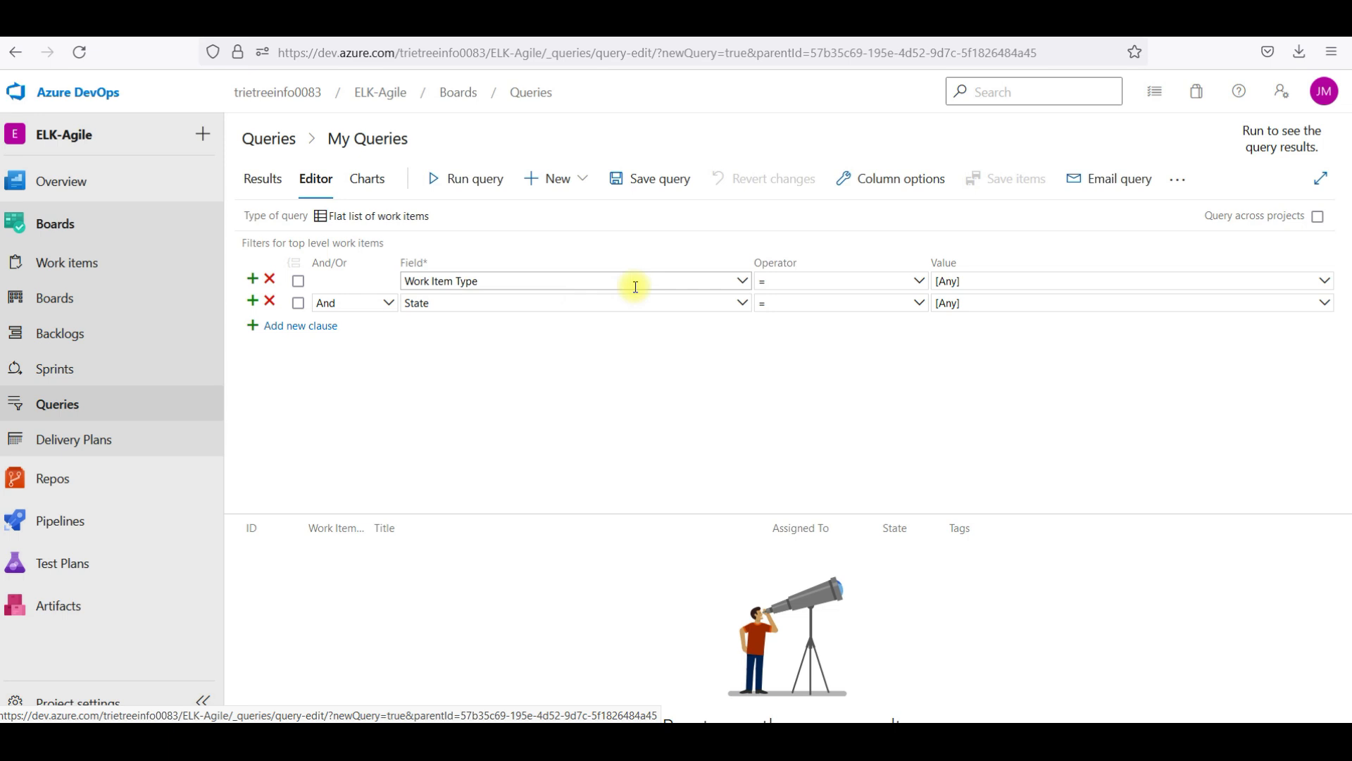
# Set the query's Work Item Type value to User Story and its State value to New
pyautogui.click(955, 280)
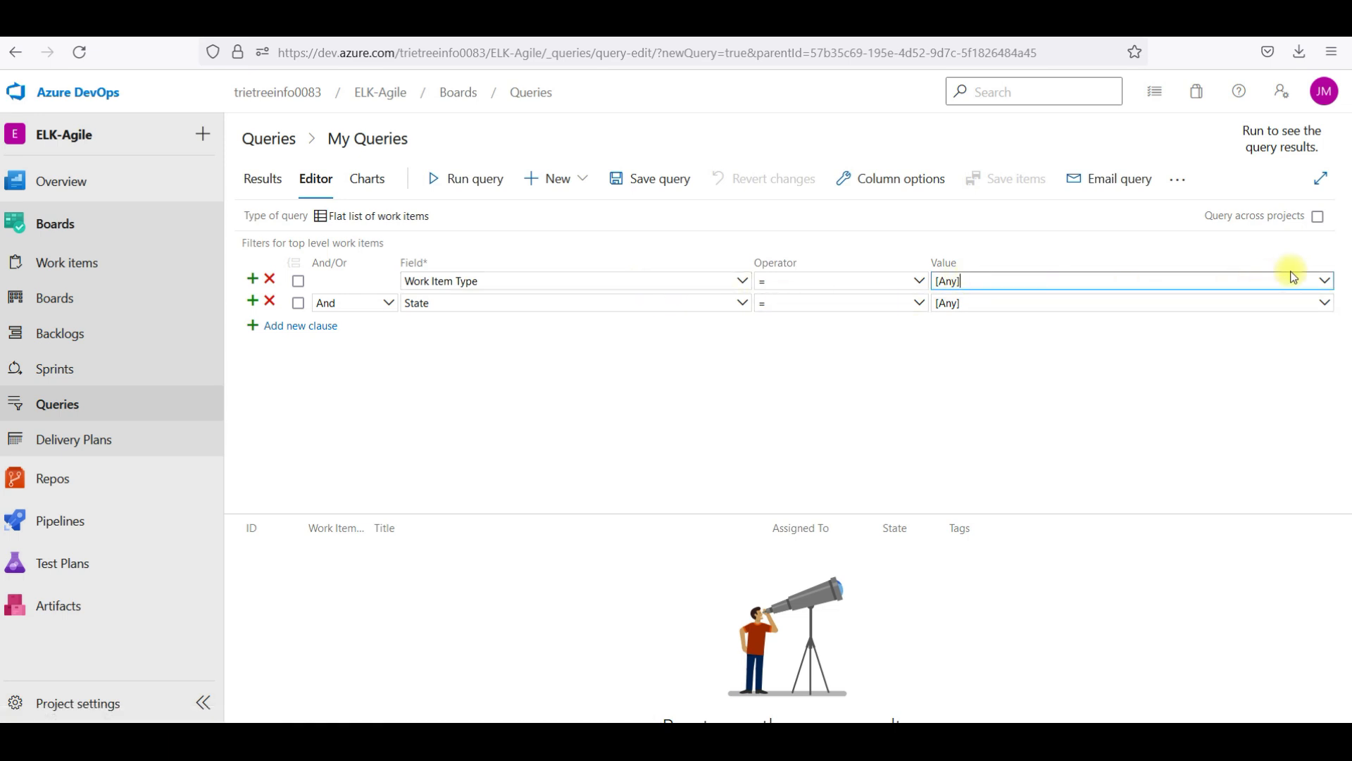
pyautogui.click(1323, 281)
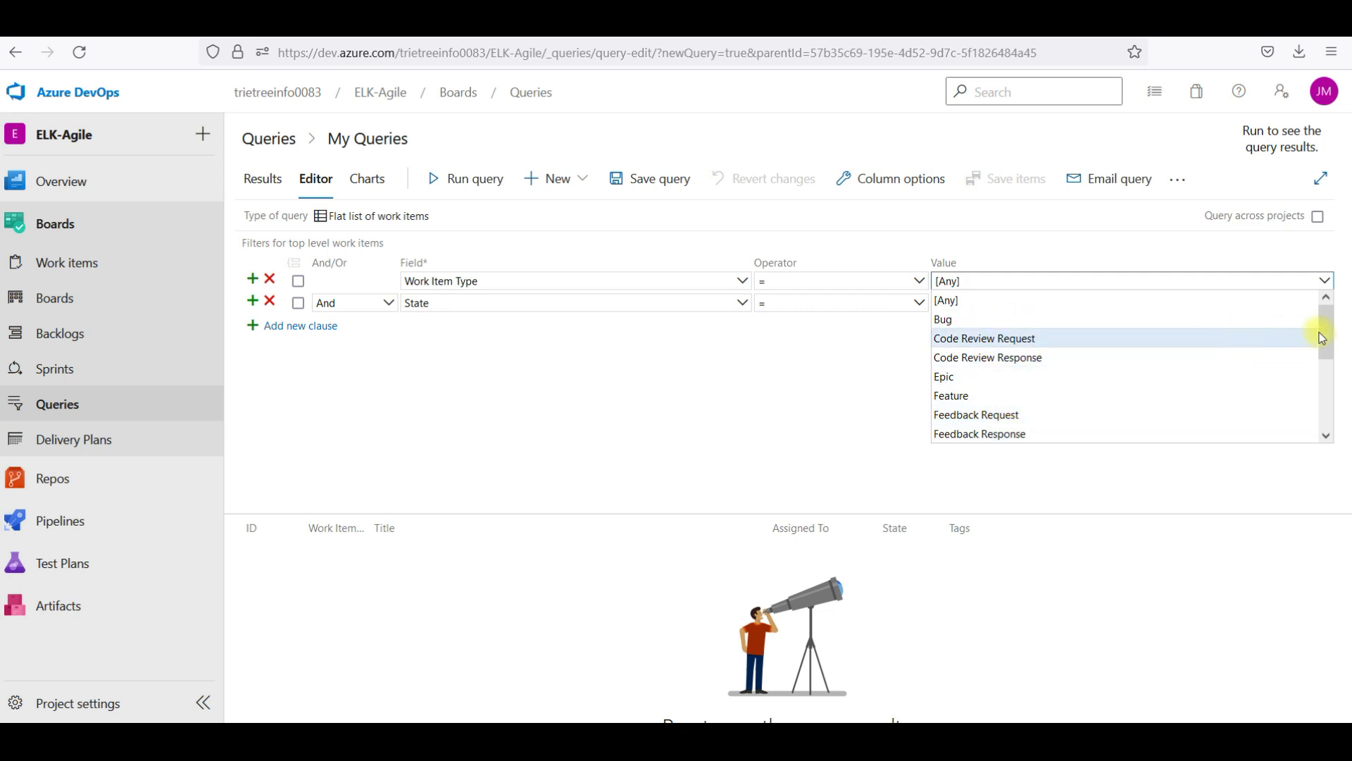
pyautogui.moveTo(1327, 331); pyautogui.dragTo(1325, 397)
pyautogui.click(1116, 434)
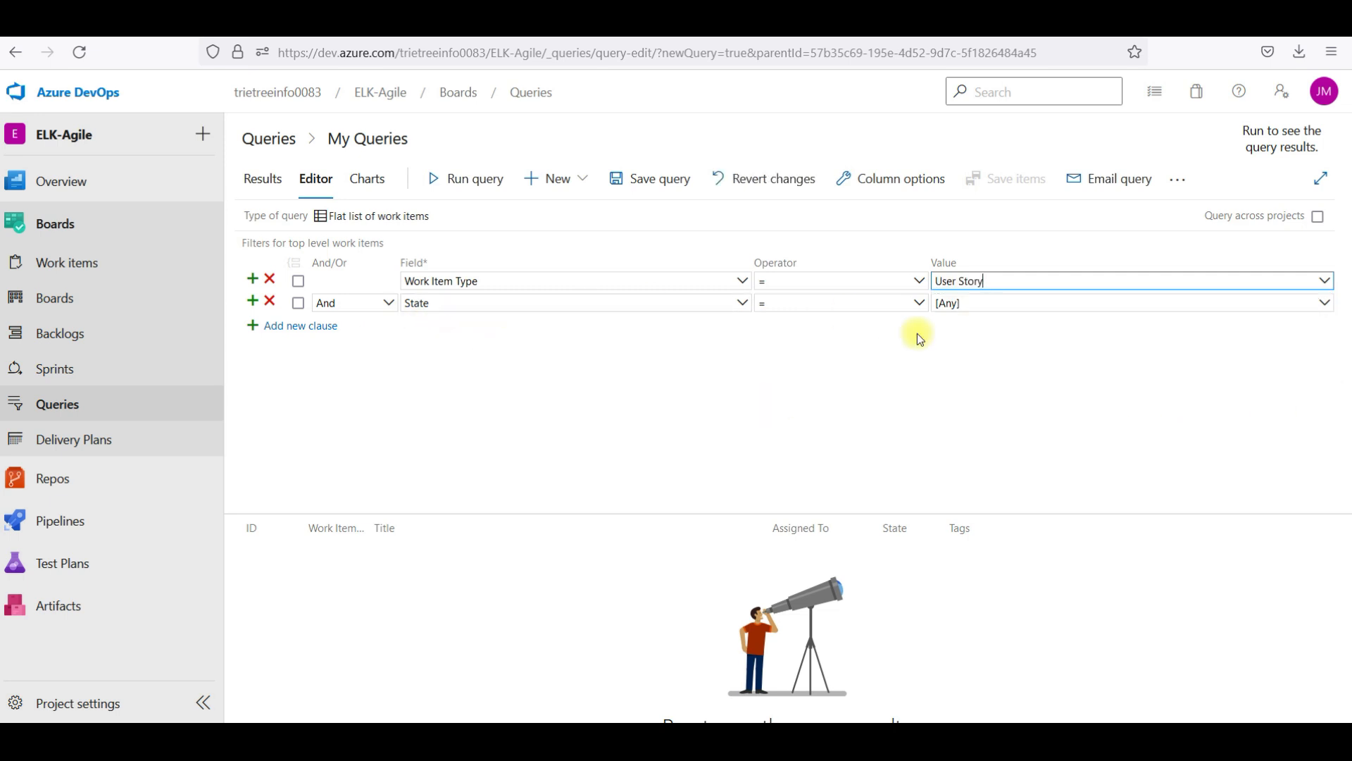
pyautogui.click(1010, 308)
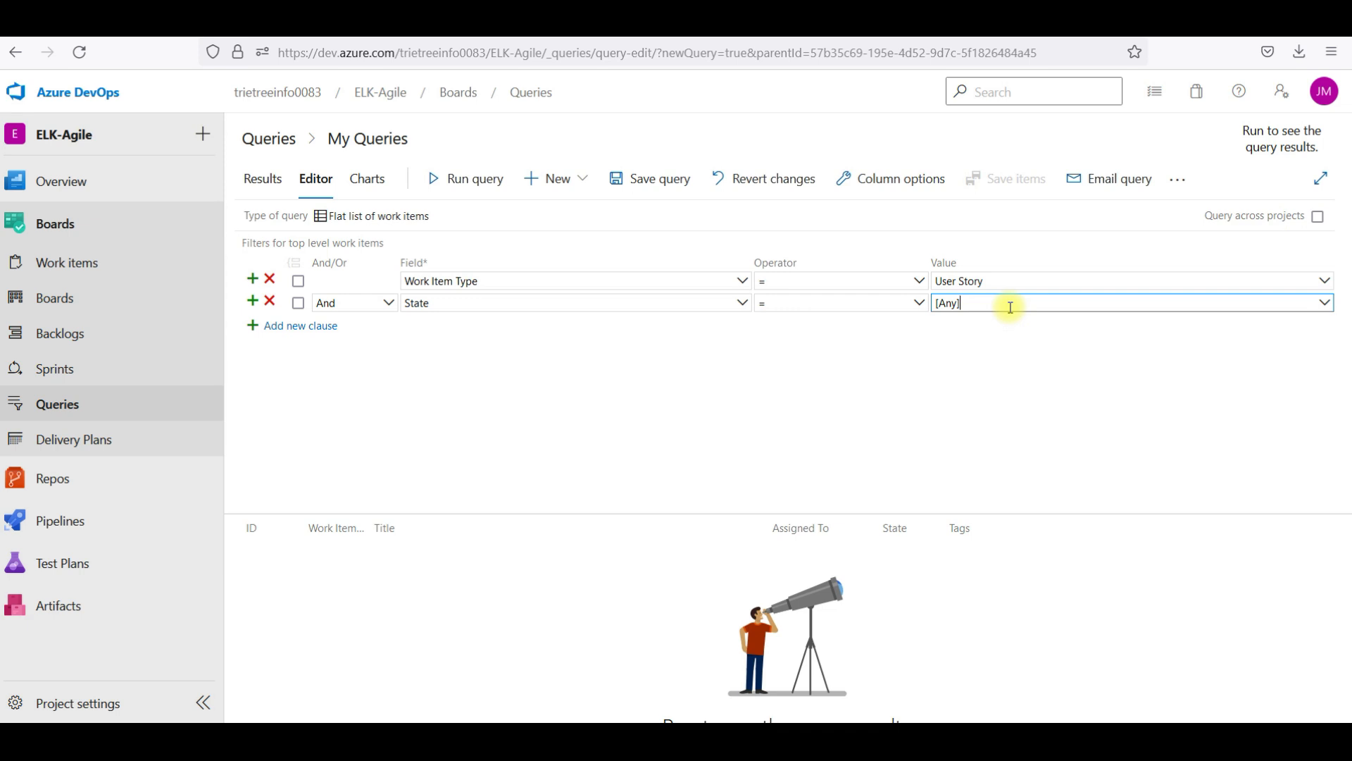
pyautogui.click(1323, 308)
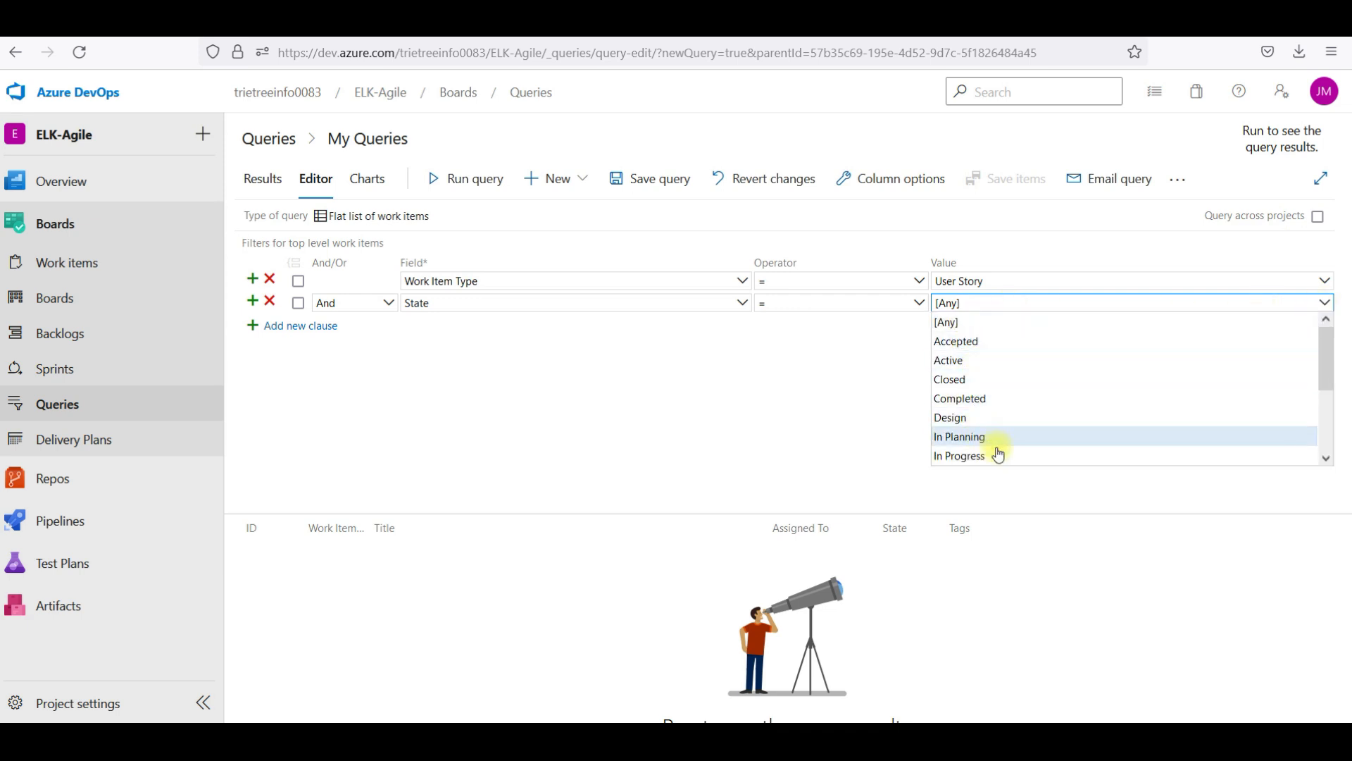
pyautogui.moveTo(1316, 369); pyautogui.dragTo(1327, 433)
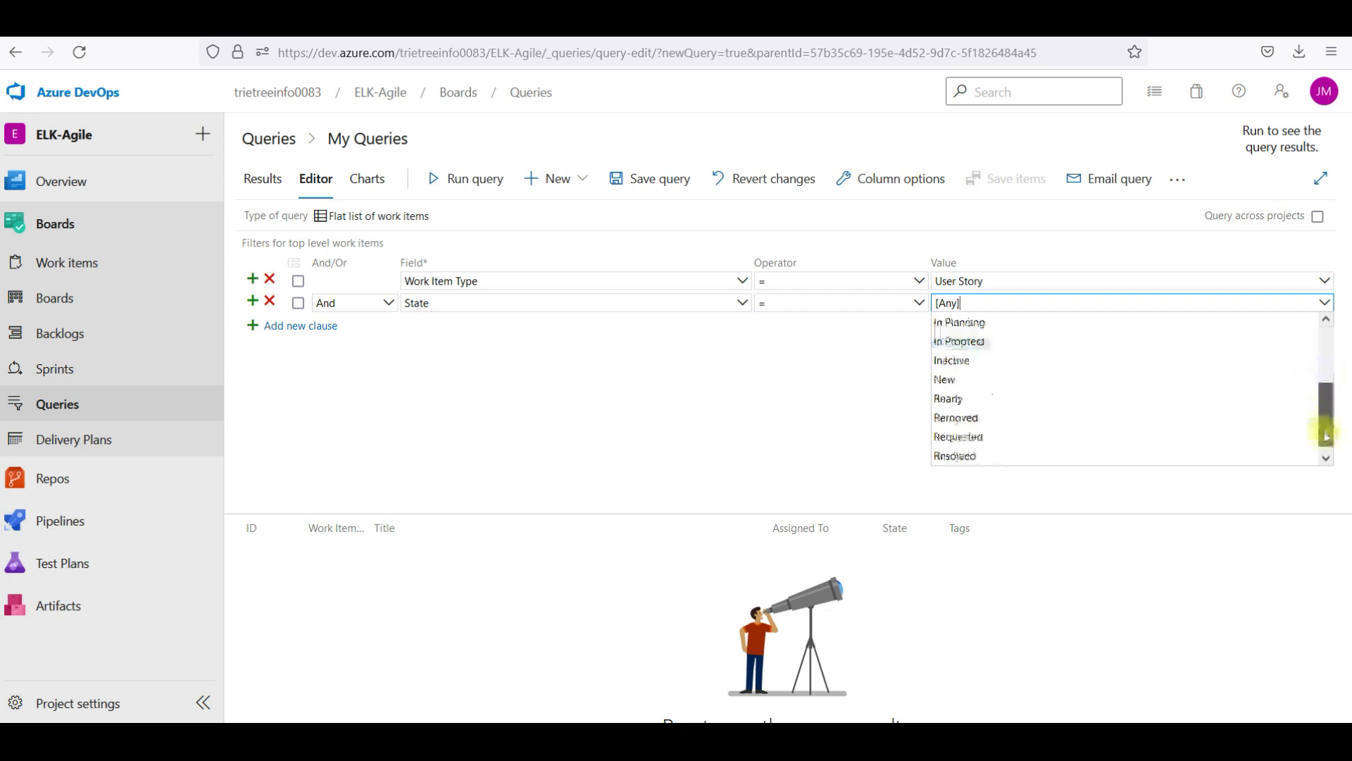
pyautogui.click(1041, 384)
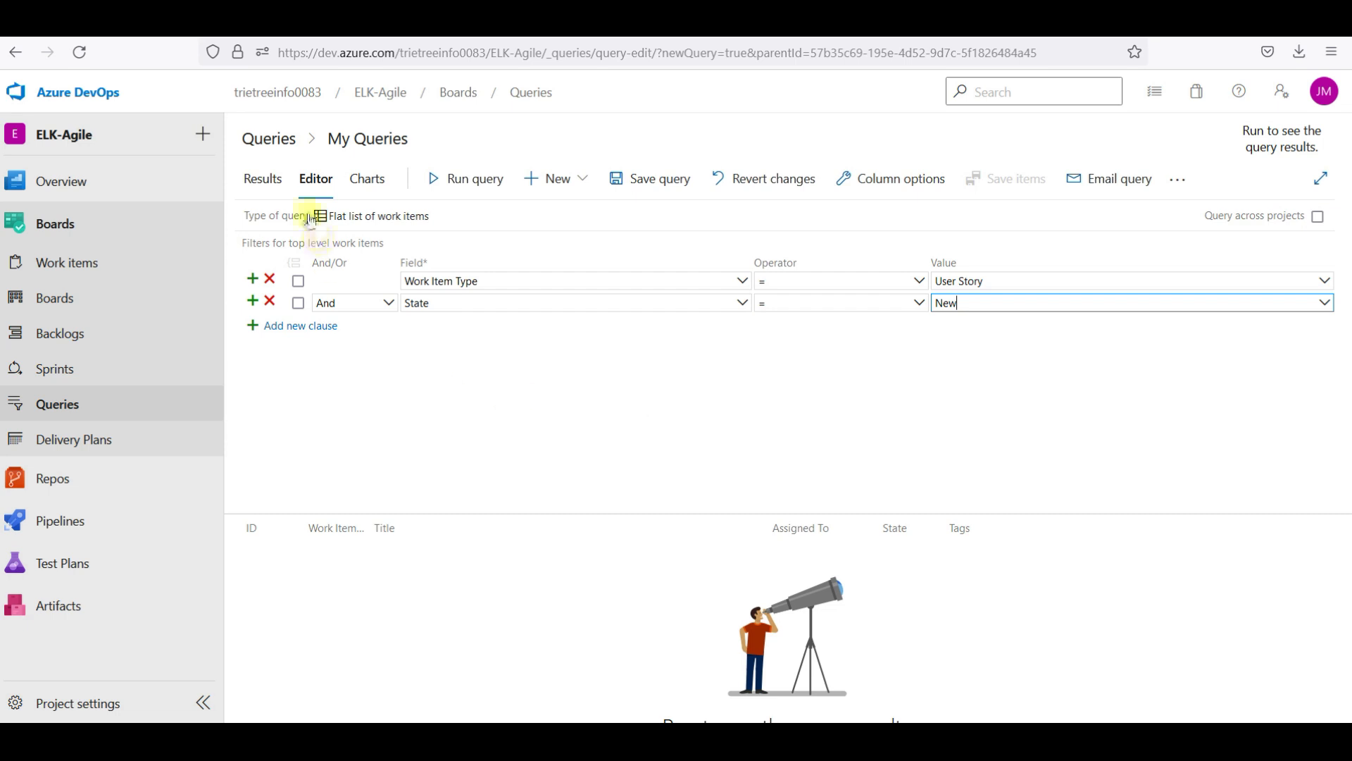
# Run the query, then change State to Active and run it again
pyautogui.click(461, 182)
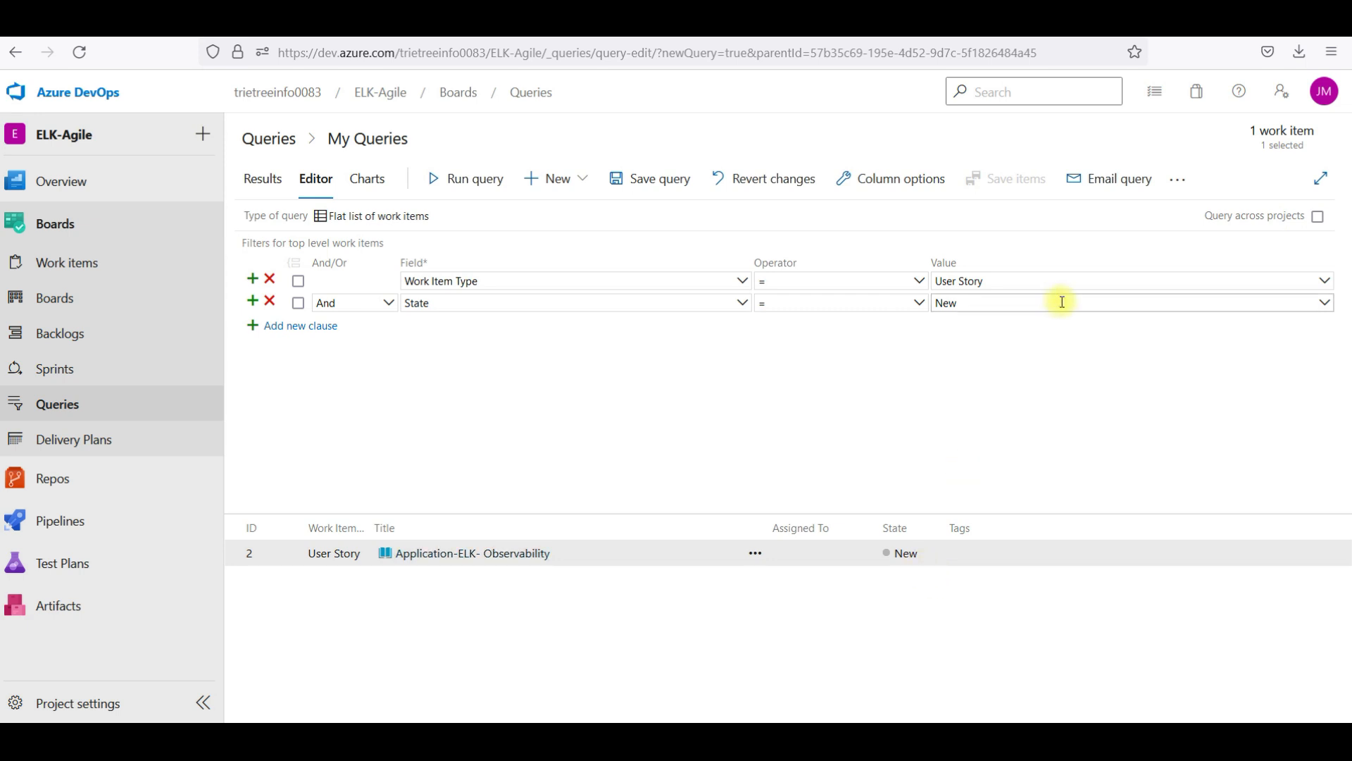
pyautogui.click(1324, 303)
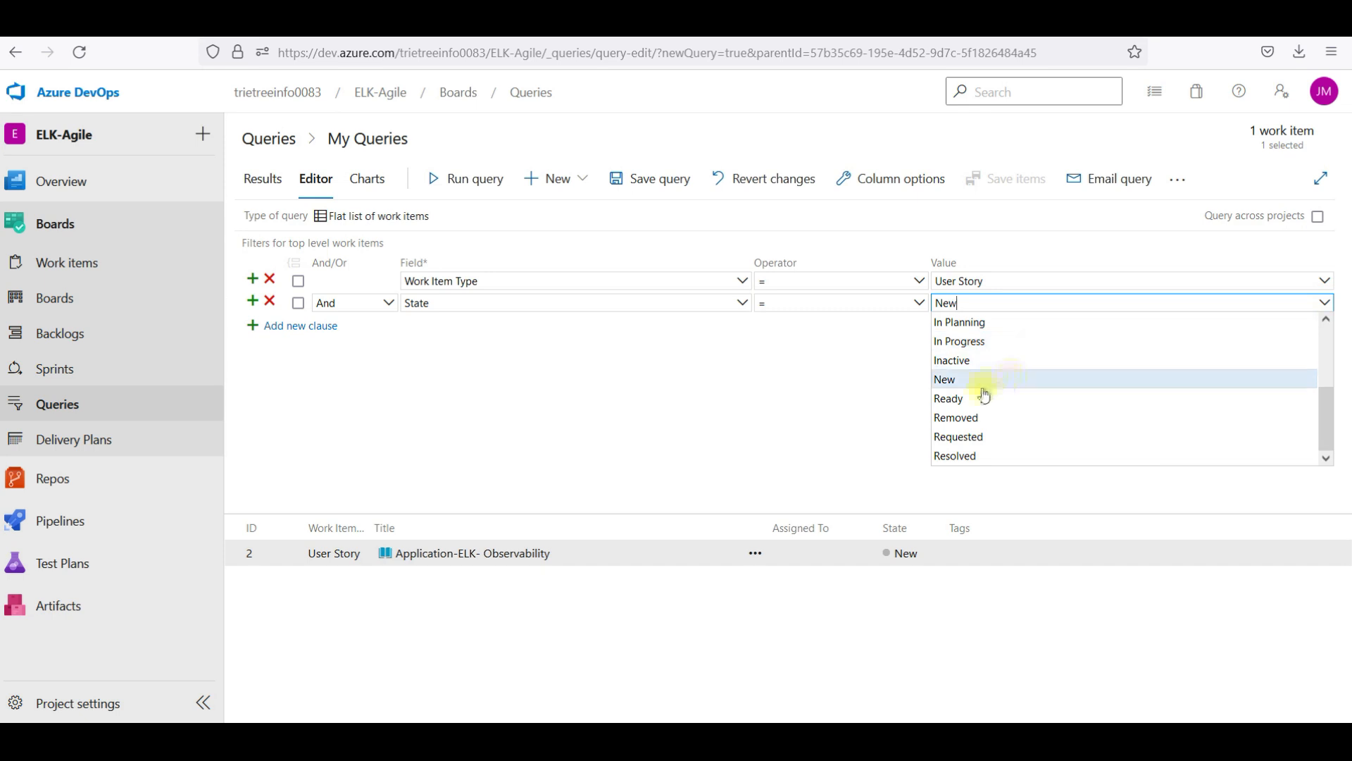
pyautogui.write('ac')
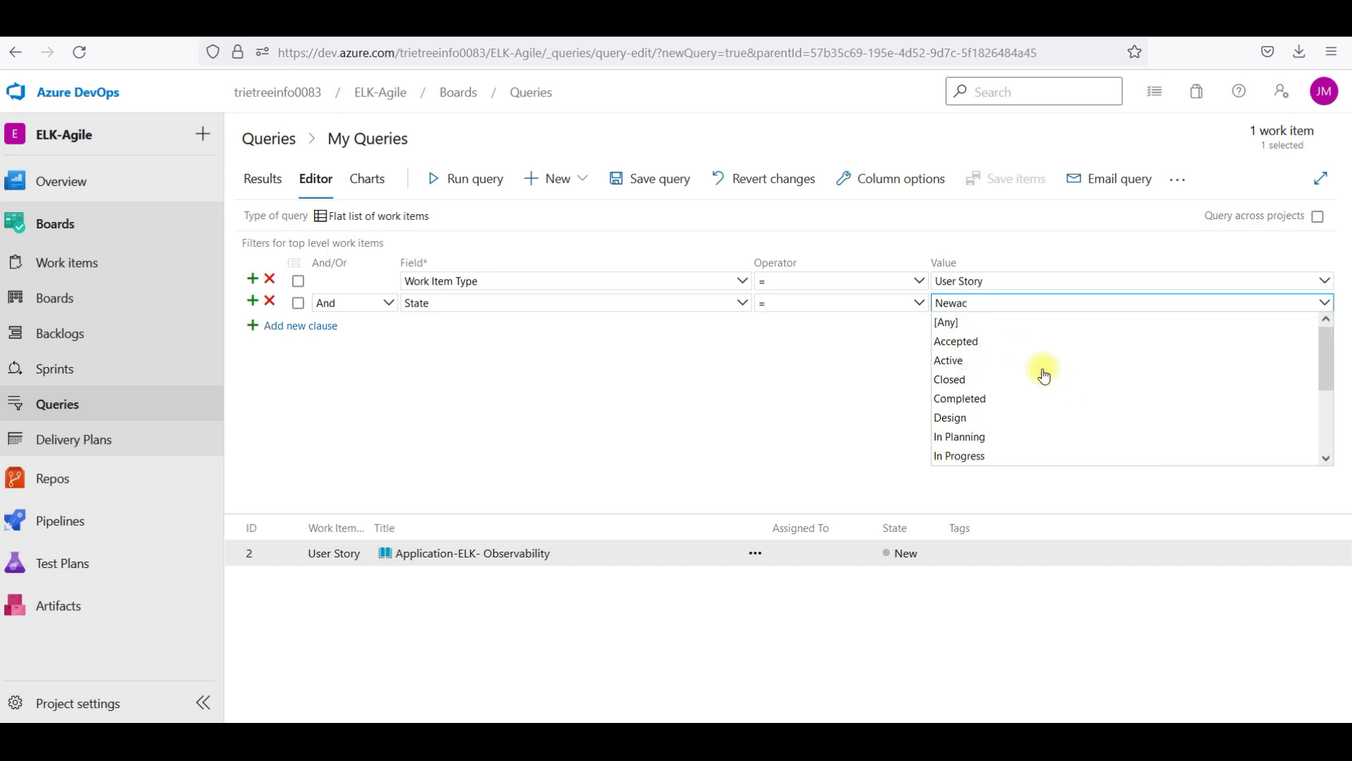
pyautogui.click(1006, 360)
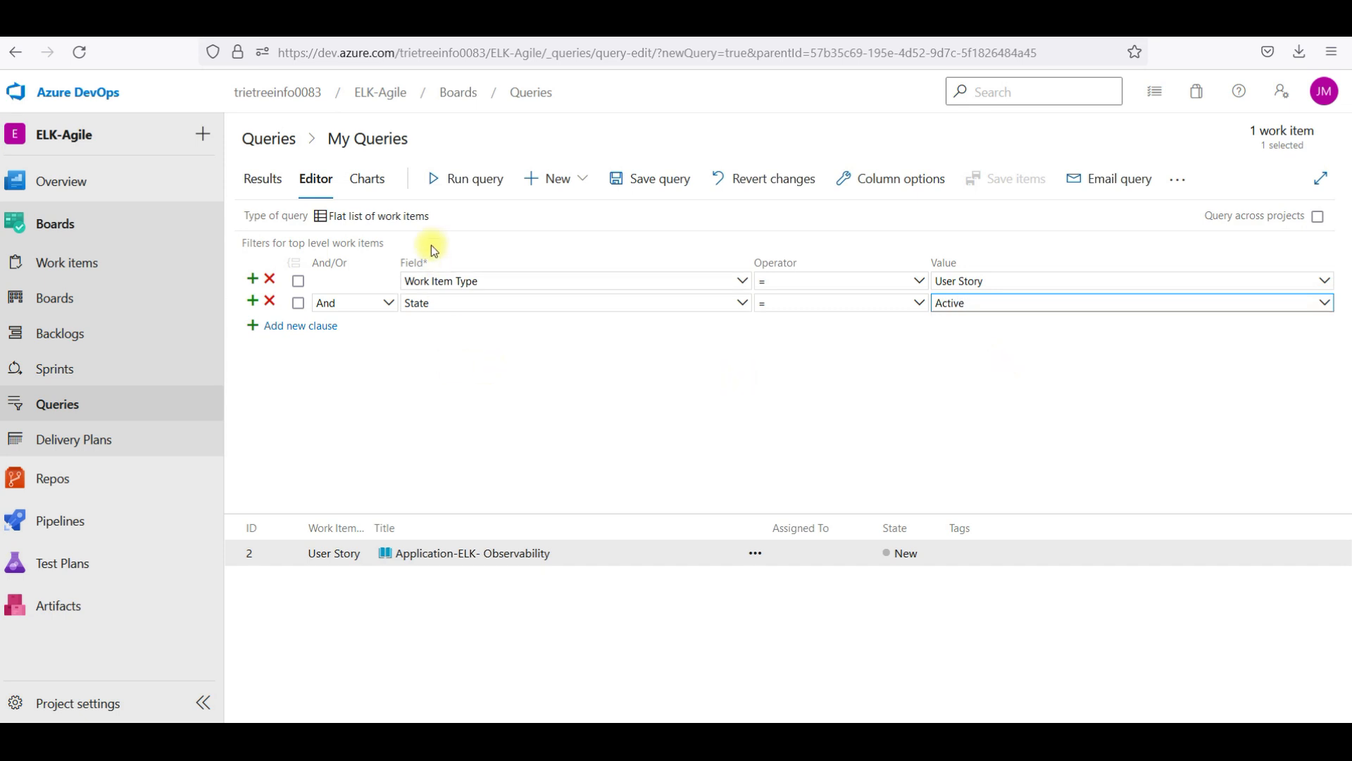
pyautogui.click(461, 179)
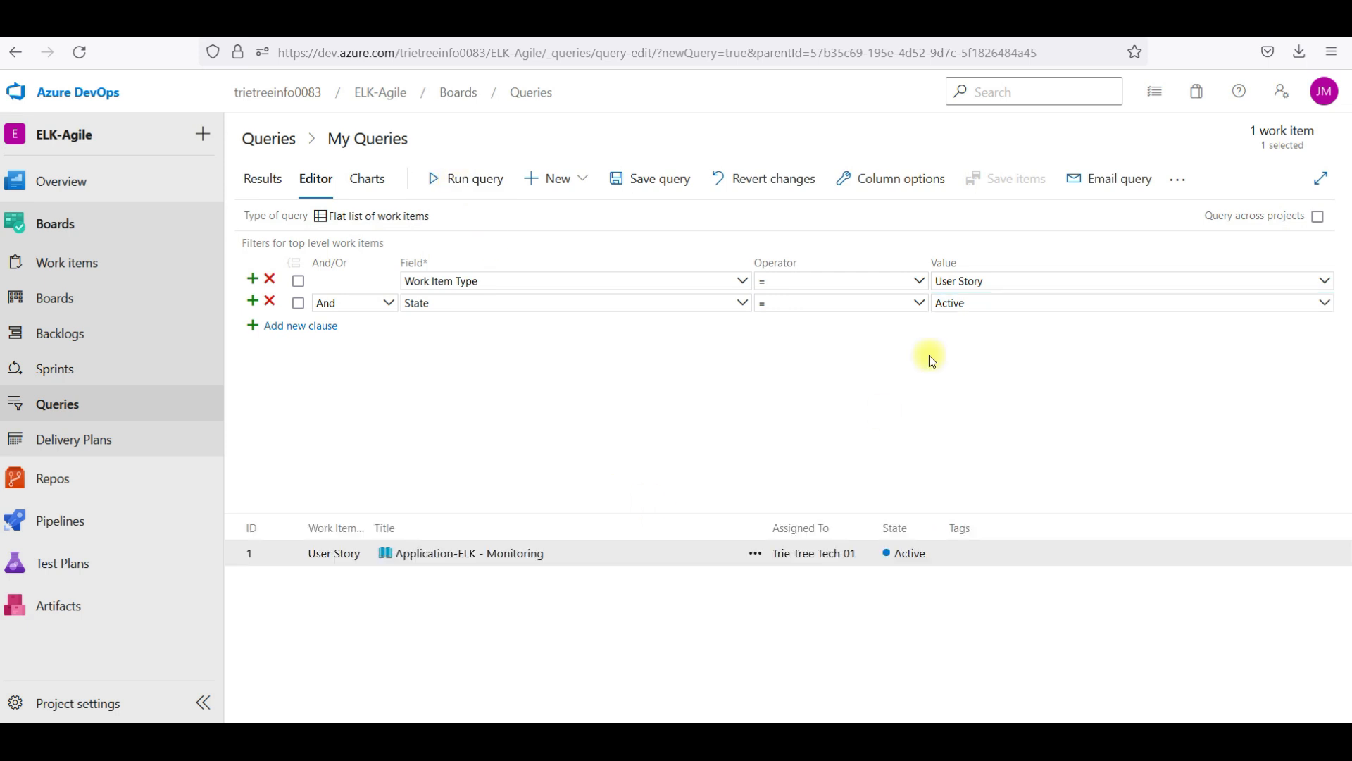
# Switch the type to Task and State back to New, running the query after each change
pyautogui.click(996, 280)
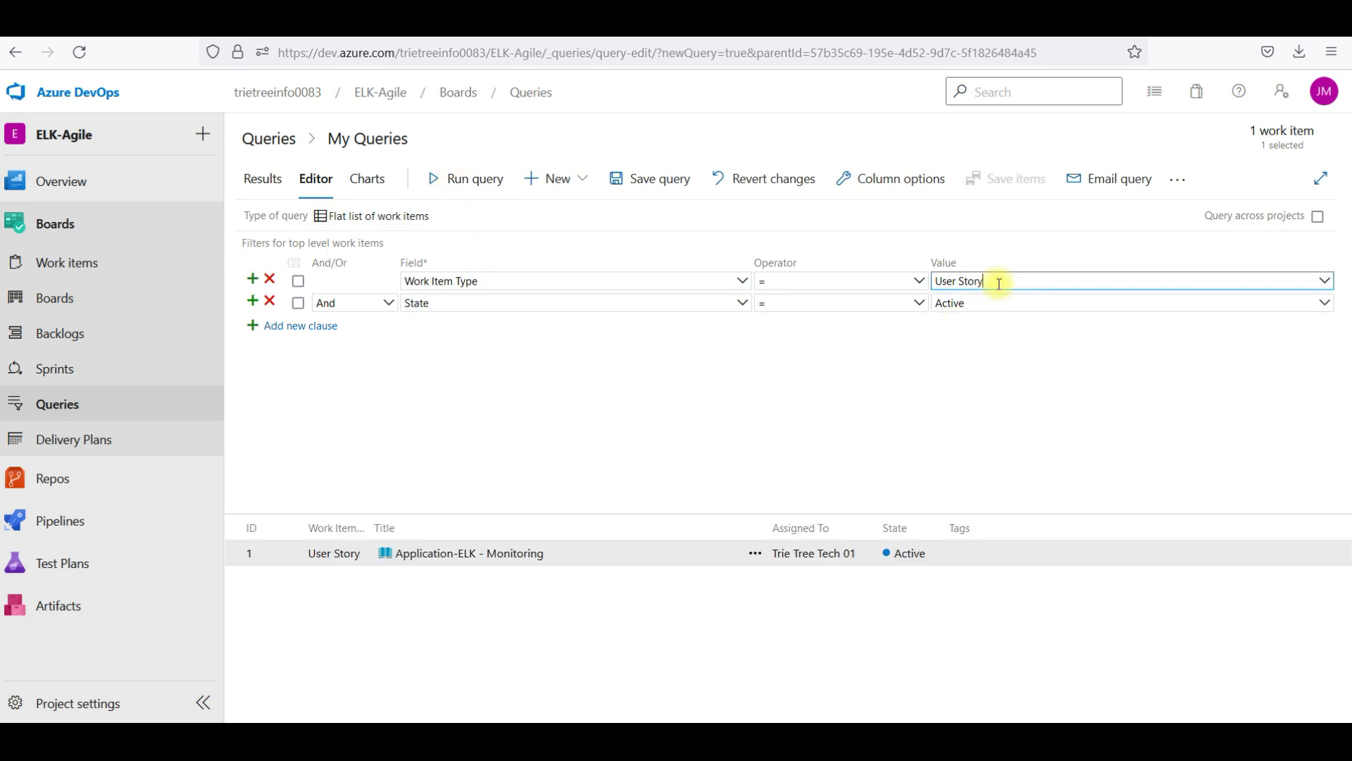
pyautogui.click(1324, 280)
pyautogui.click(1125, 355)
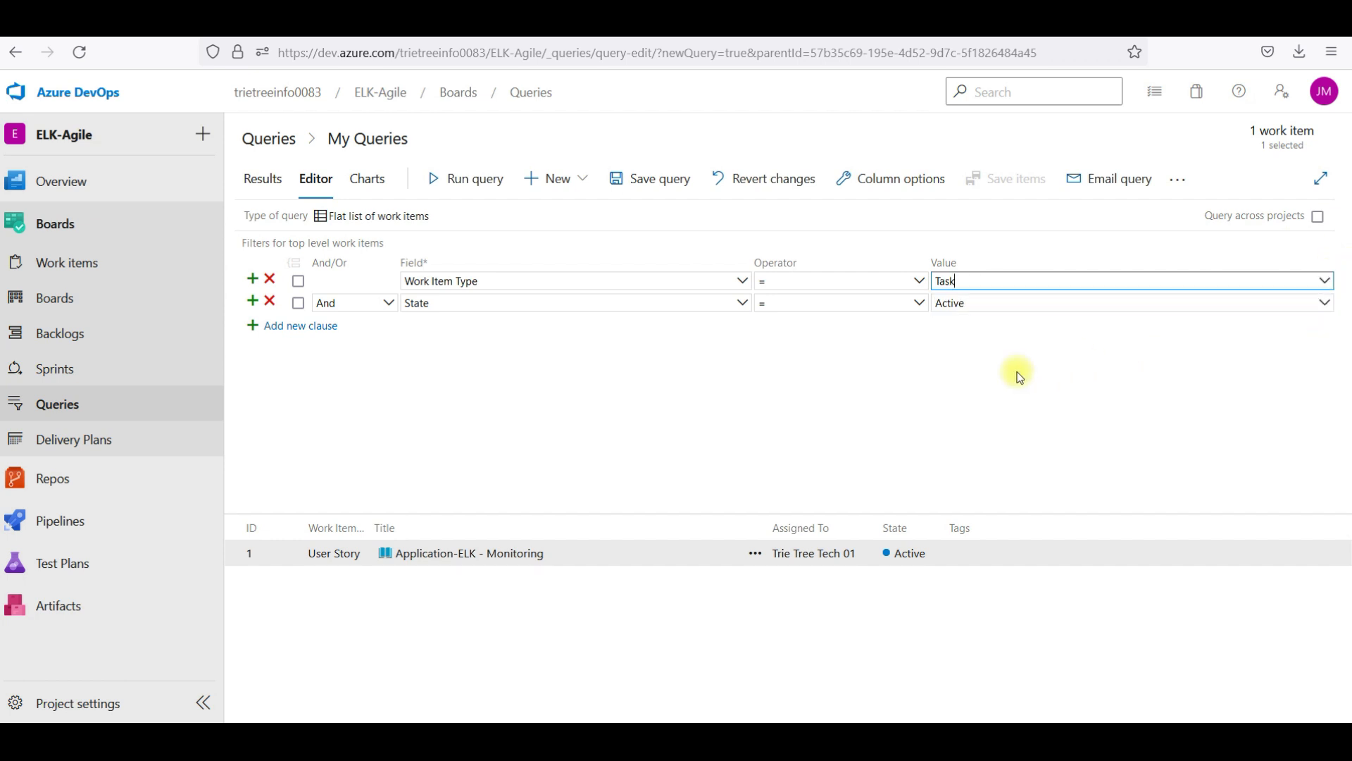
pyautogui.click(493, 185)
pyautogui.click(978, 306)
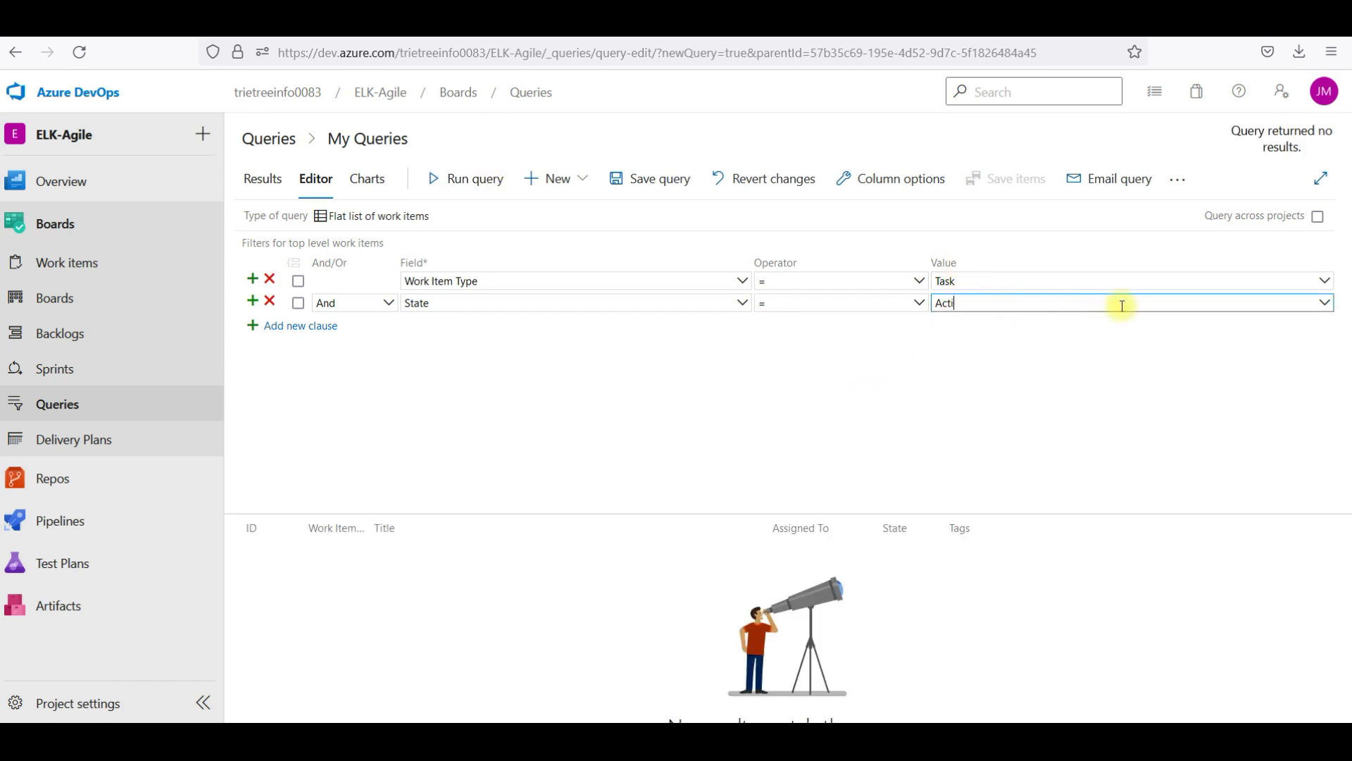
pyautogui.press('BackSpace')
pyautogui.press('BackSpace')
pyautogui.press('BackSpace')
pyautogui.press('BackSpace')
pyautogui.write('New')
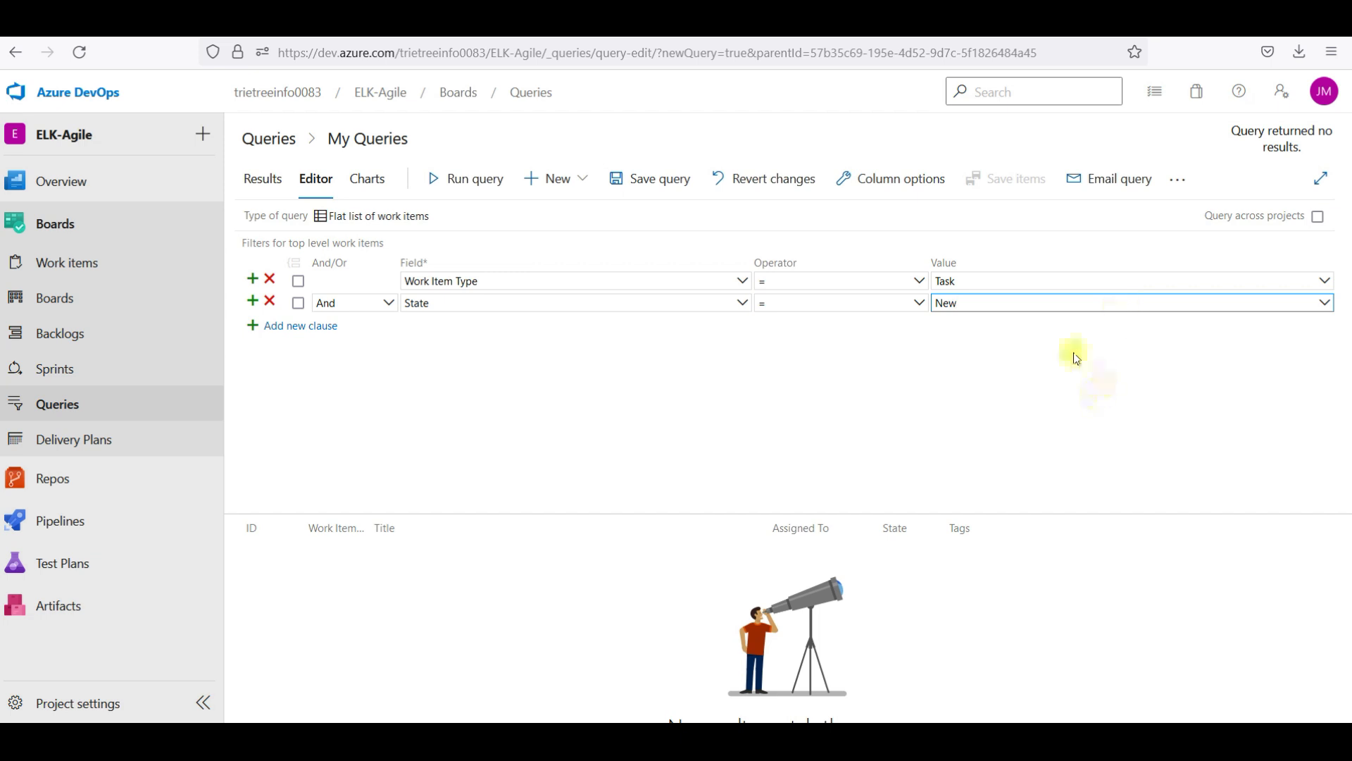
pyautogui.click(486, 183)
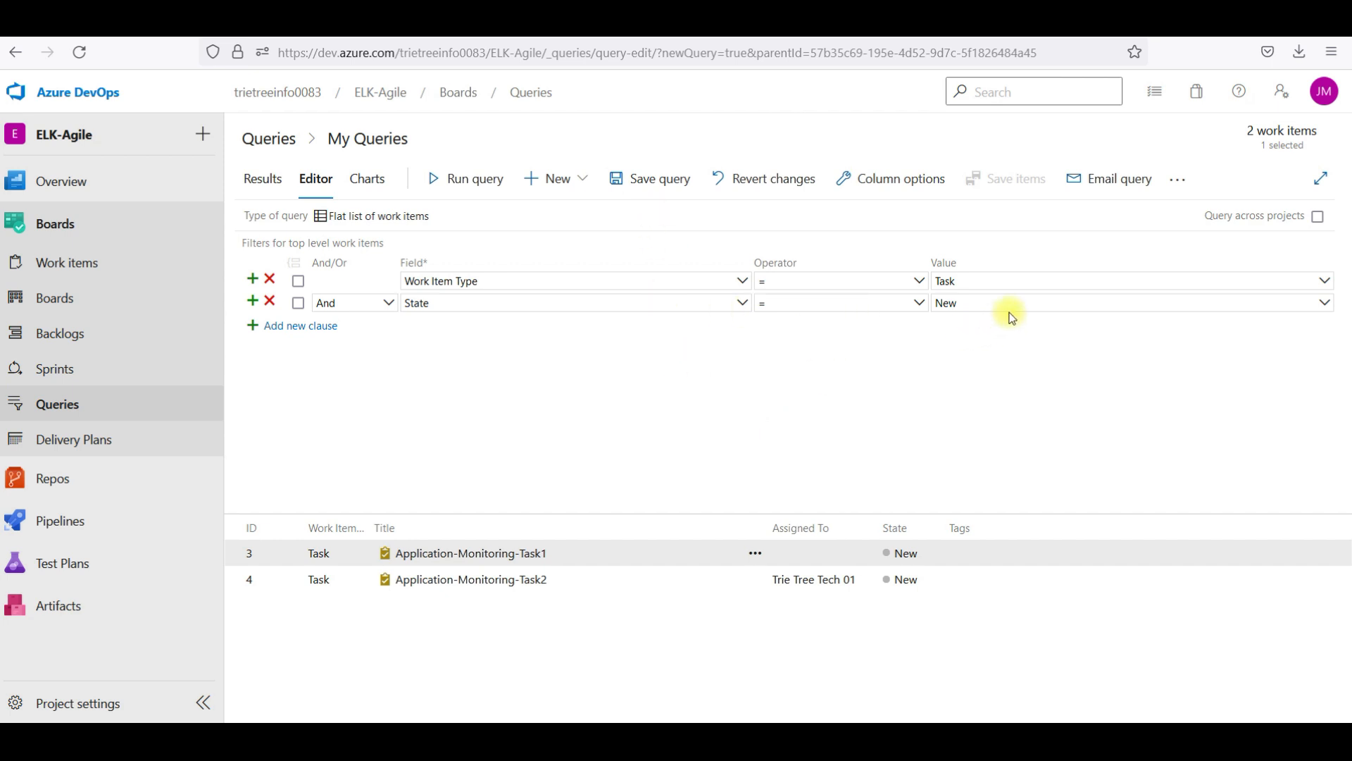
# Change the Work Item Type value from Task back to User Story
pyautogui.click(988, 282)
pyautogui.click(1325, 281)
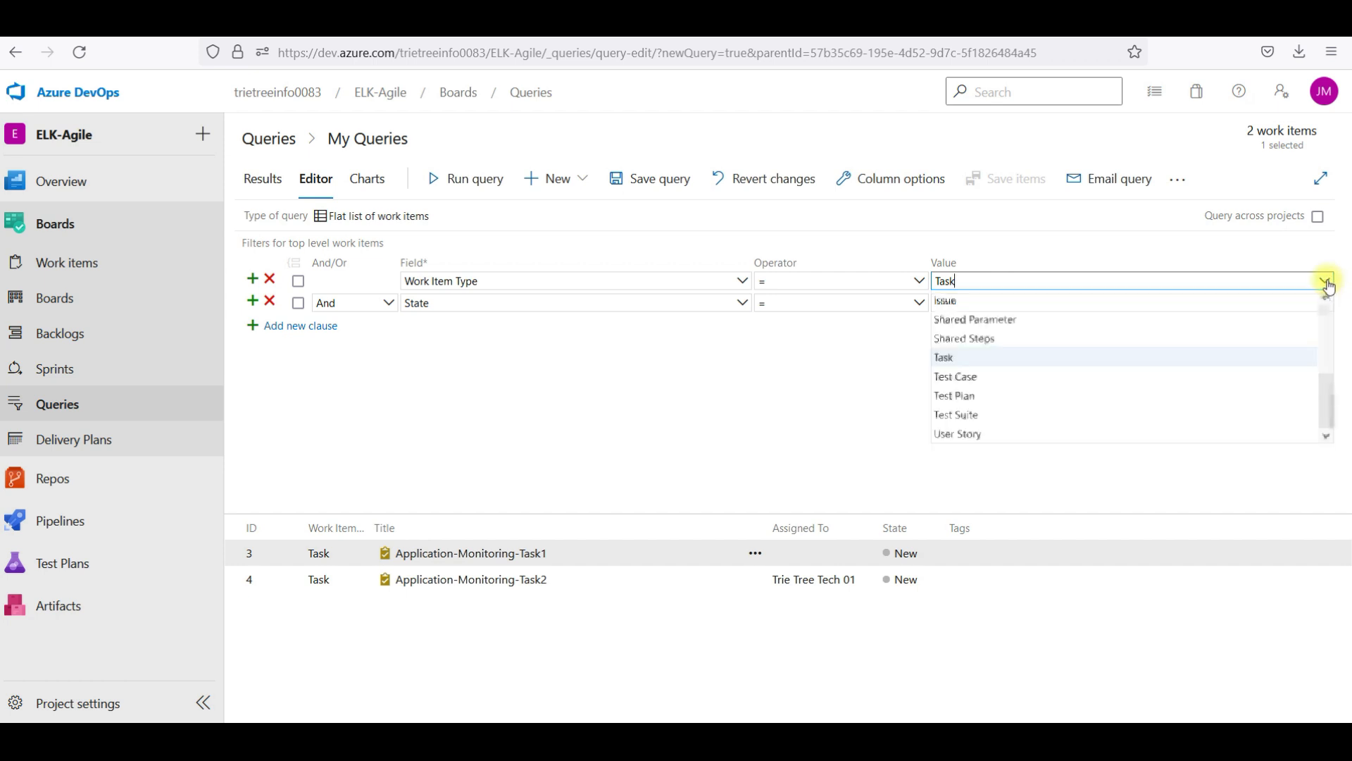
pyautogui.doubleClick(984, 281)
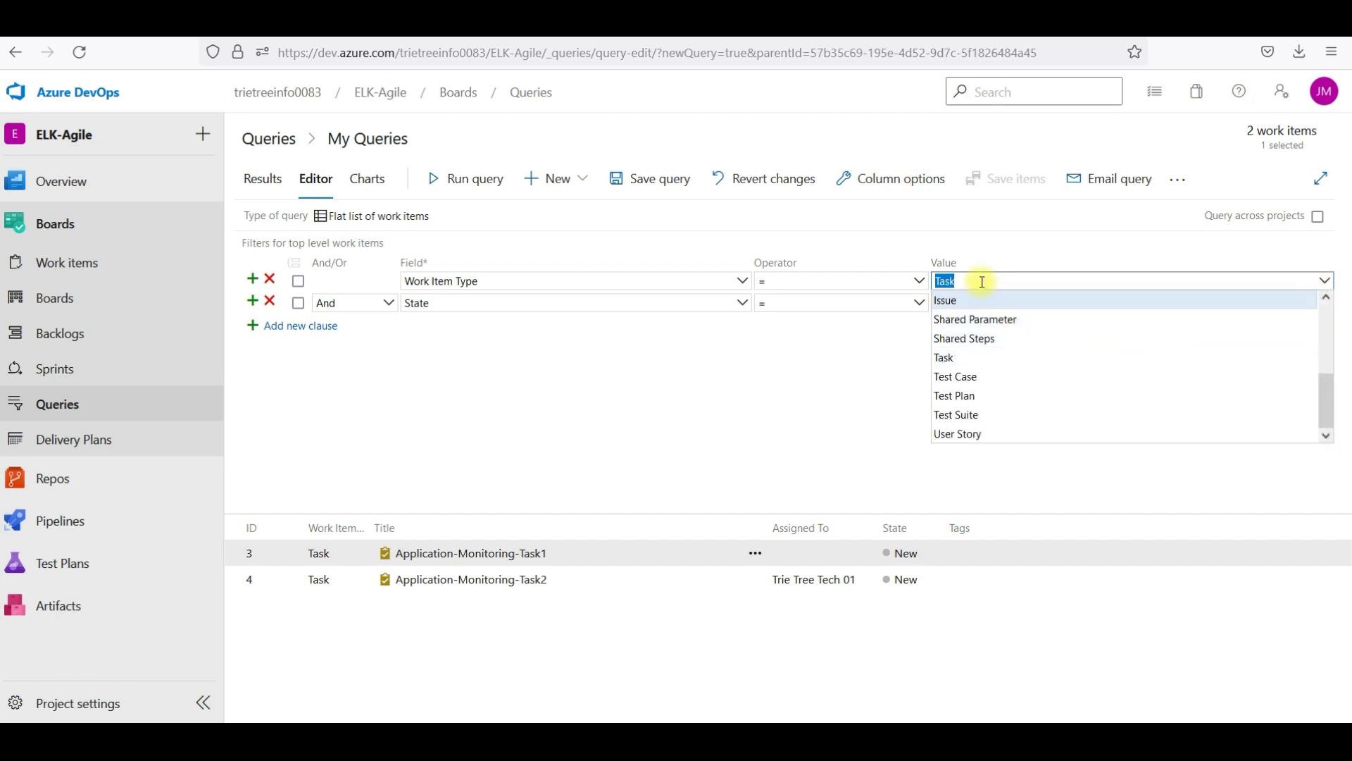
pyautogui.click(982, 452)
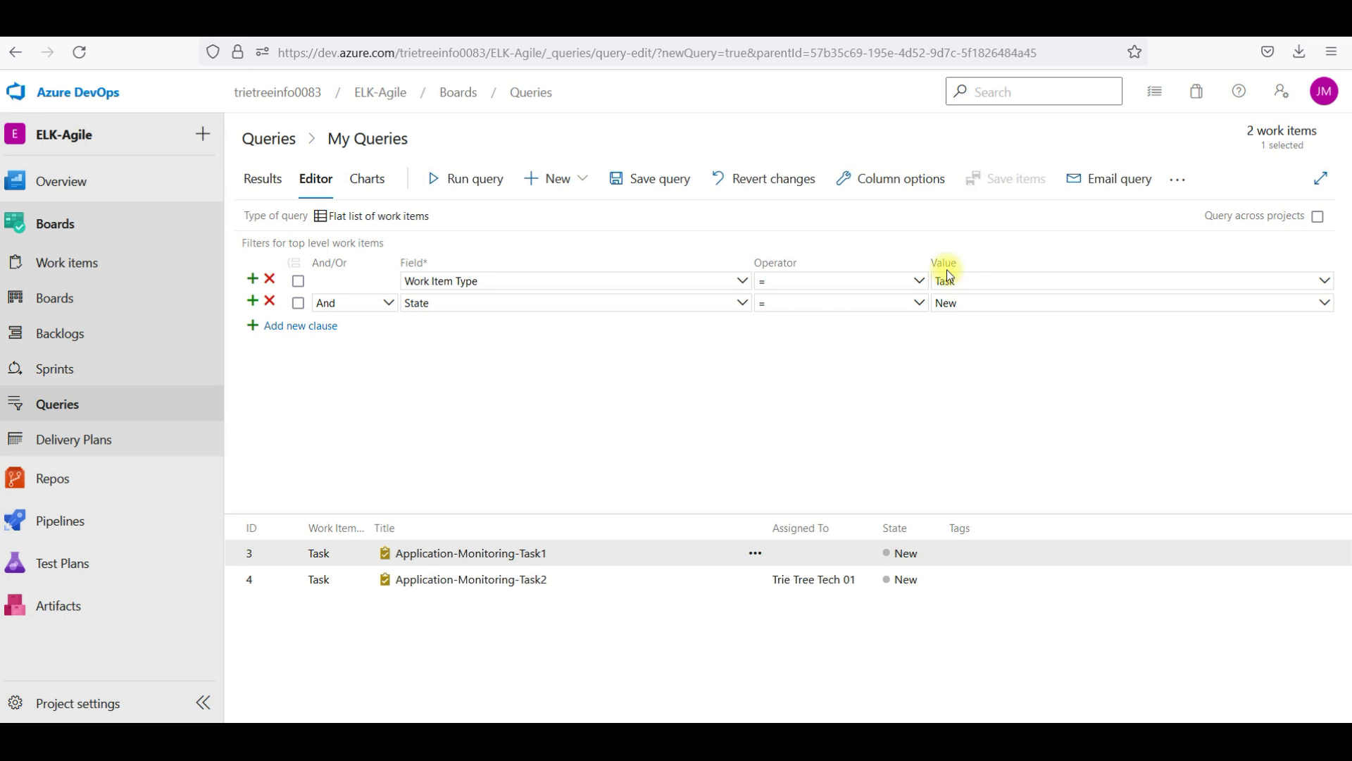
pyautogui.click(992, 283)
pyautogui.doubleClick(992, 283)
pyautogui.write('Us')
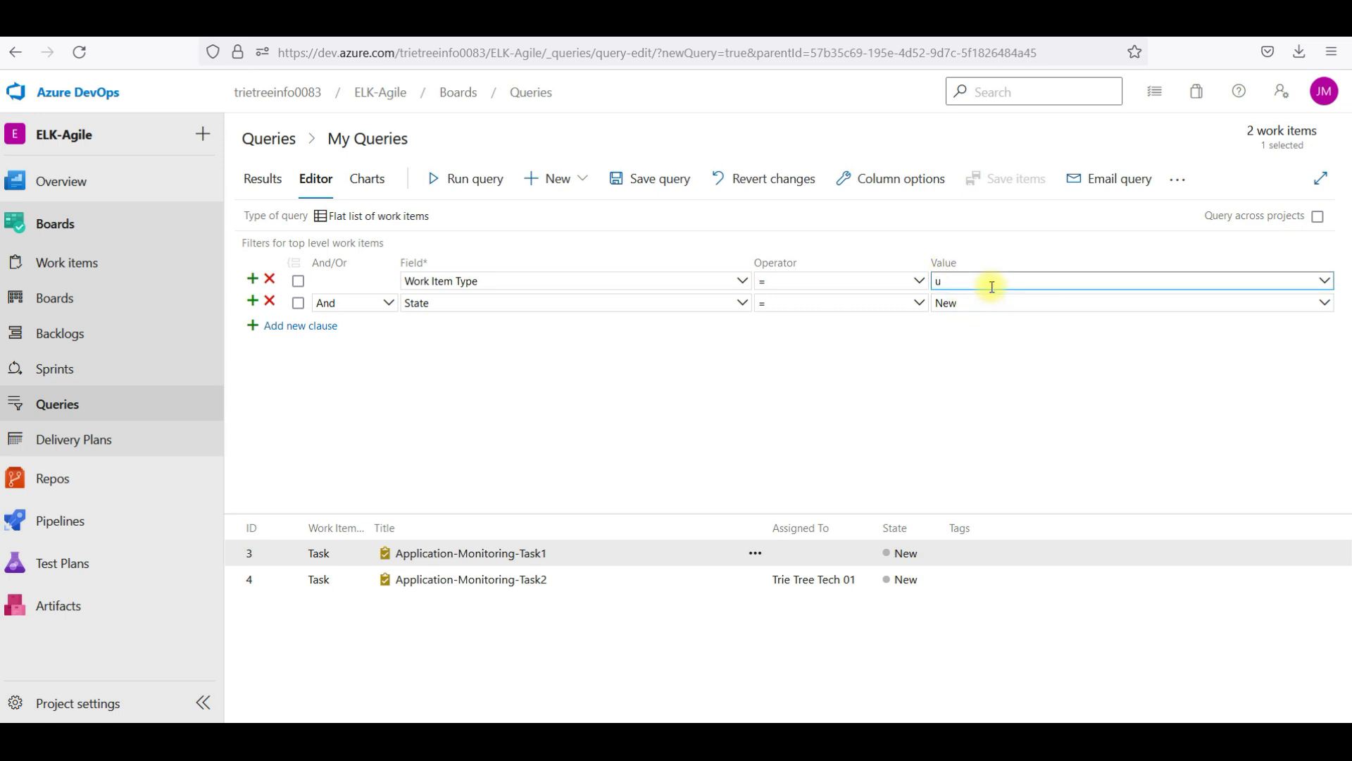
pyautogui.write('er Story')
pyautogui.click(1014, 303)
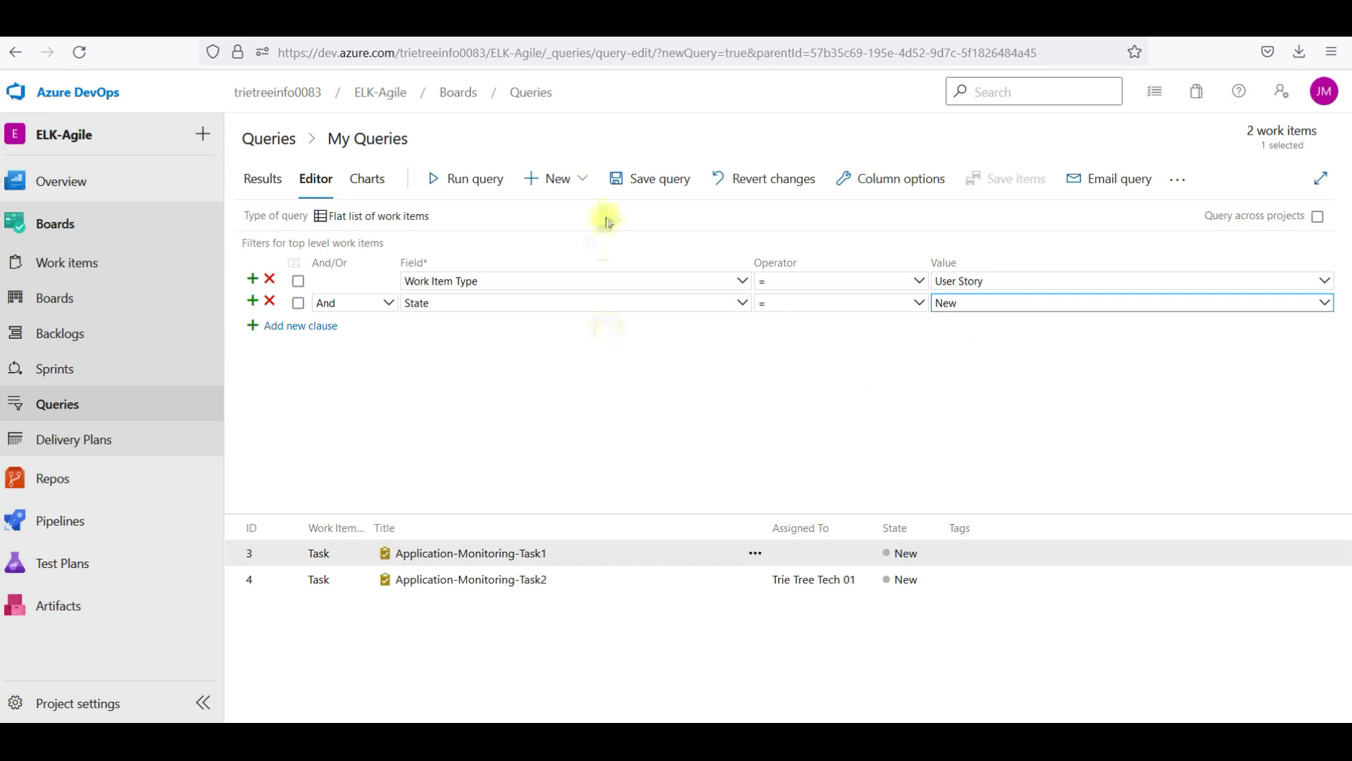
# Save the query as US-New-NA
pyautogui.click(653, 178)
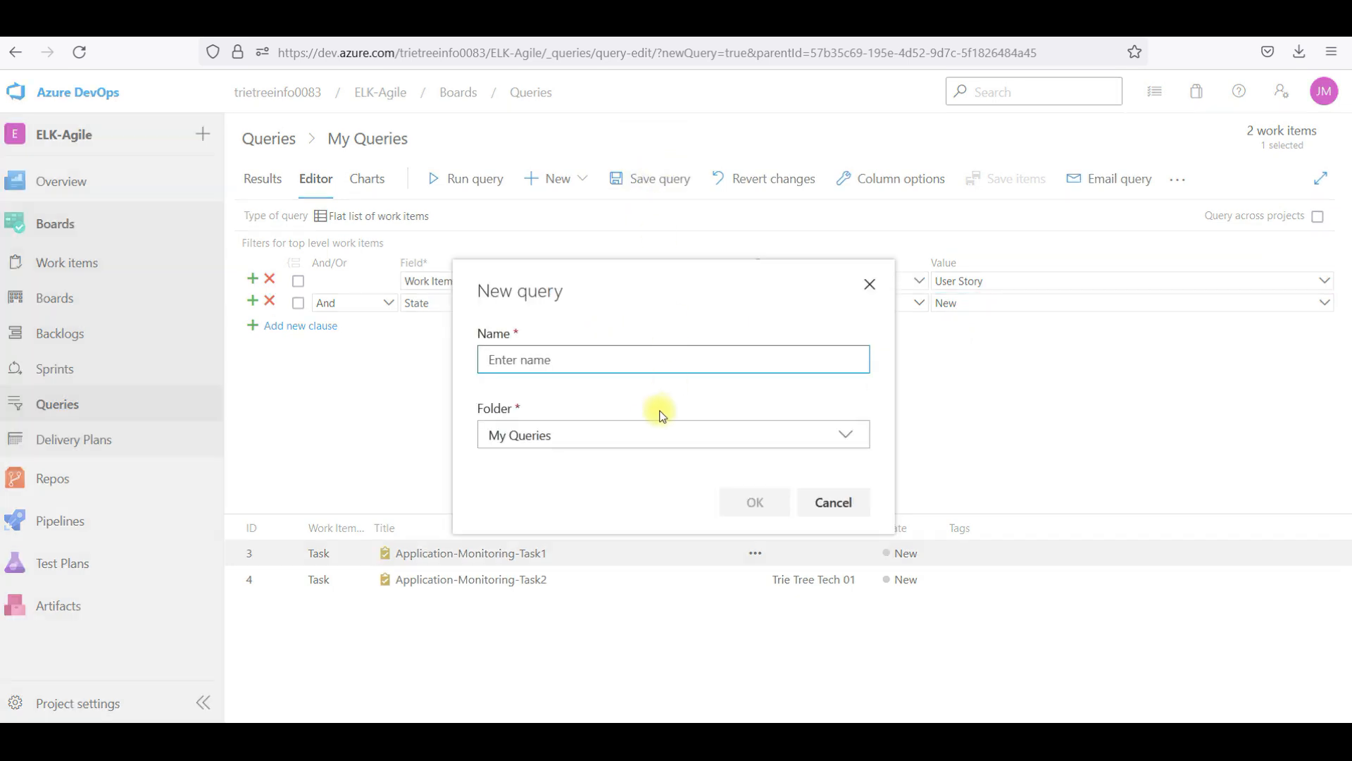
pyautogui.write('US-New-NA')
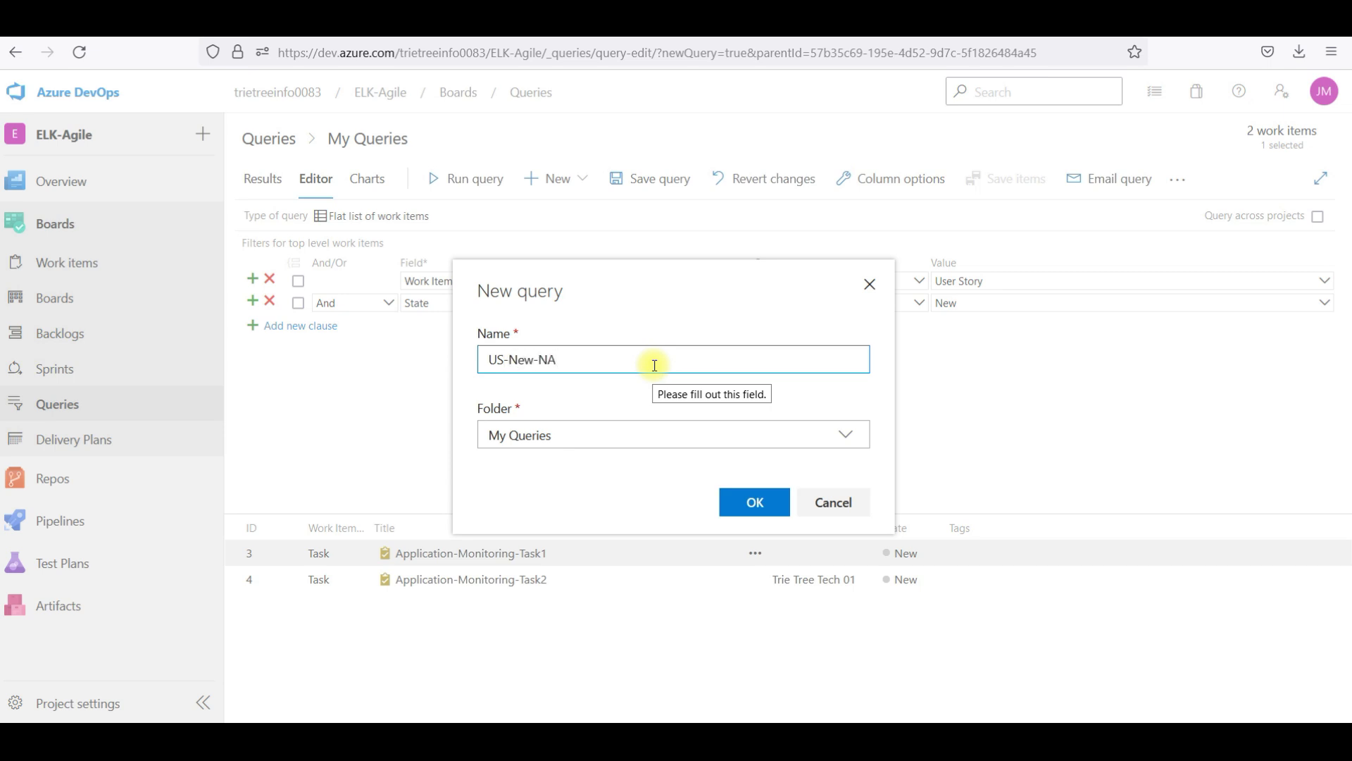
pyautogui.click(757, 510)
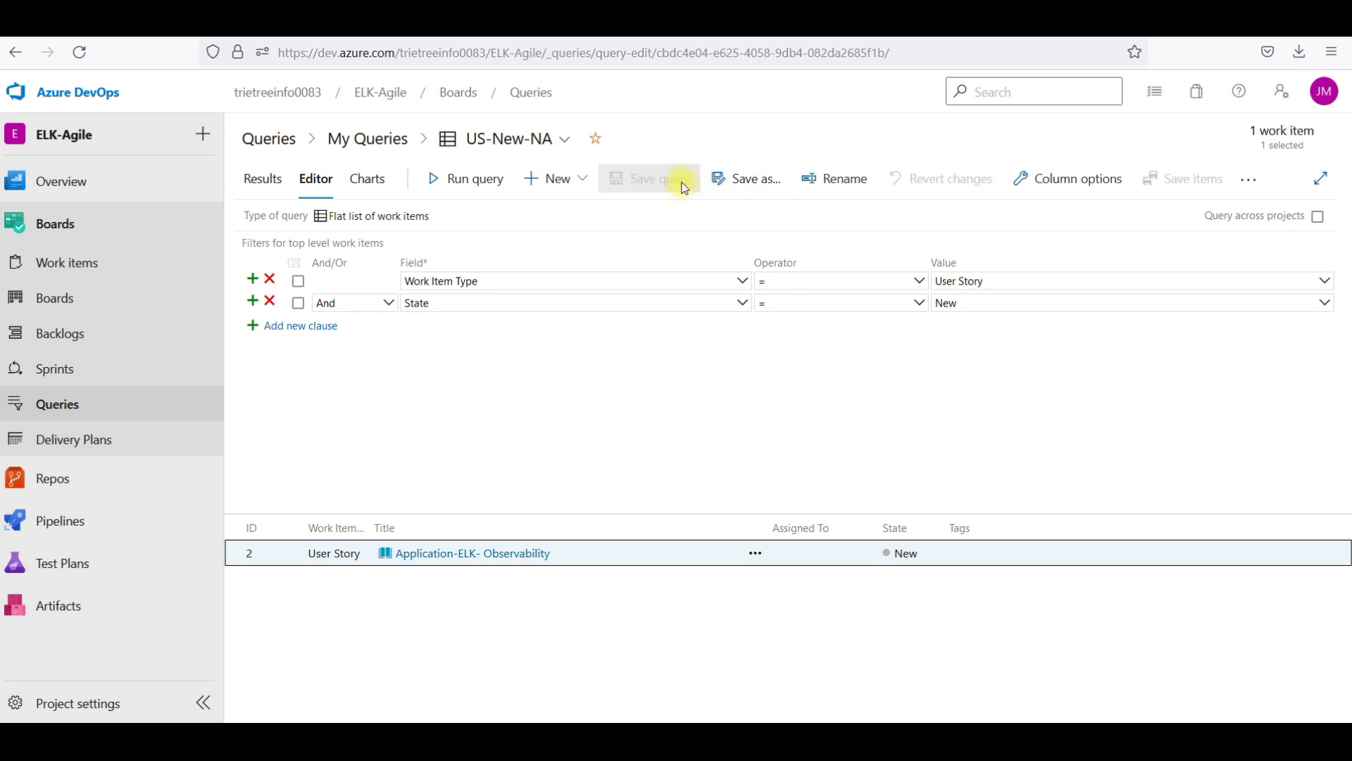
# Save a copy of US-New-NA into the Shared Queries folder
pyautogui.click(759, 181)
pyautogui.click(552, 435)
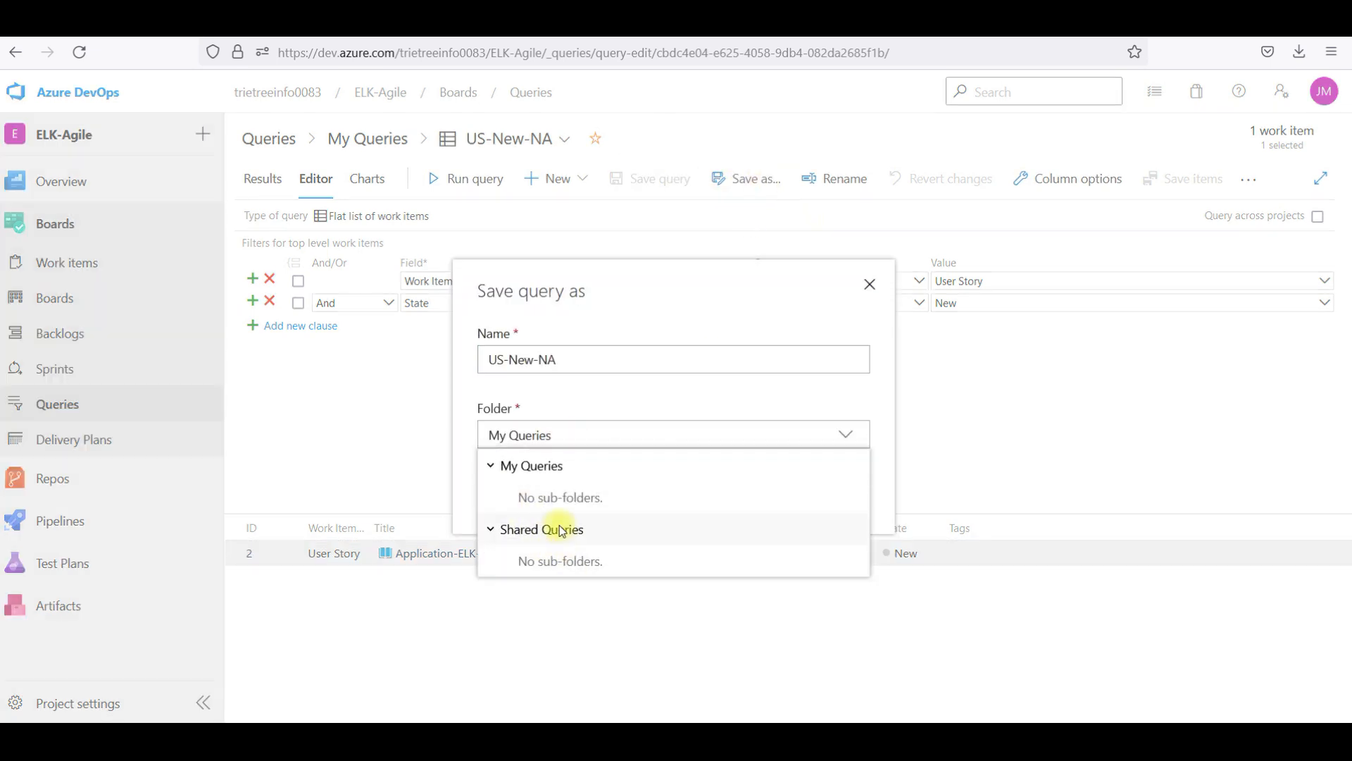
pyautogui.click(555, 528)
pyautogui.click(779, 519)
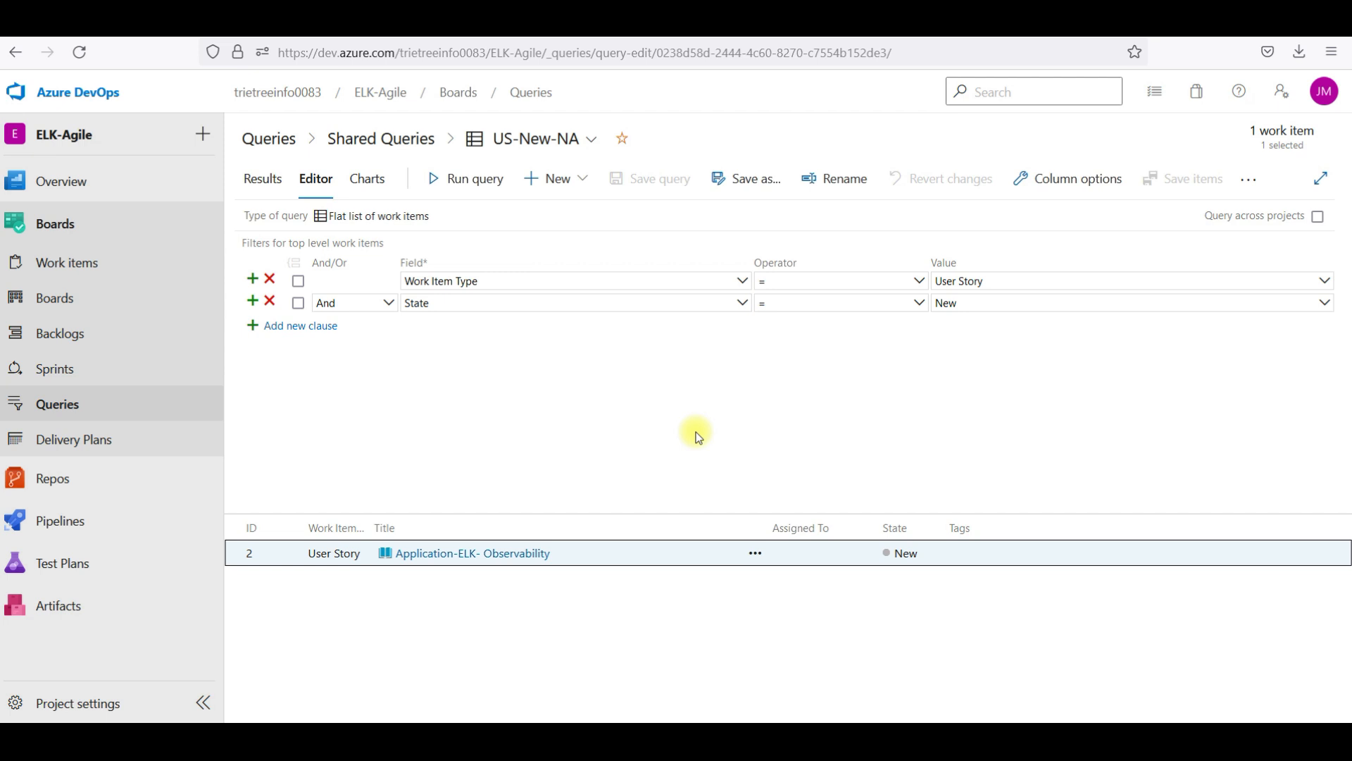
# Start a US-New-NA chart, try grouping by Assigned To, State and Work Item Type, then cancel
pyautogui.click(367, 179)
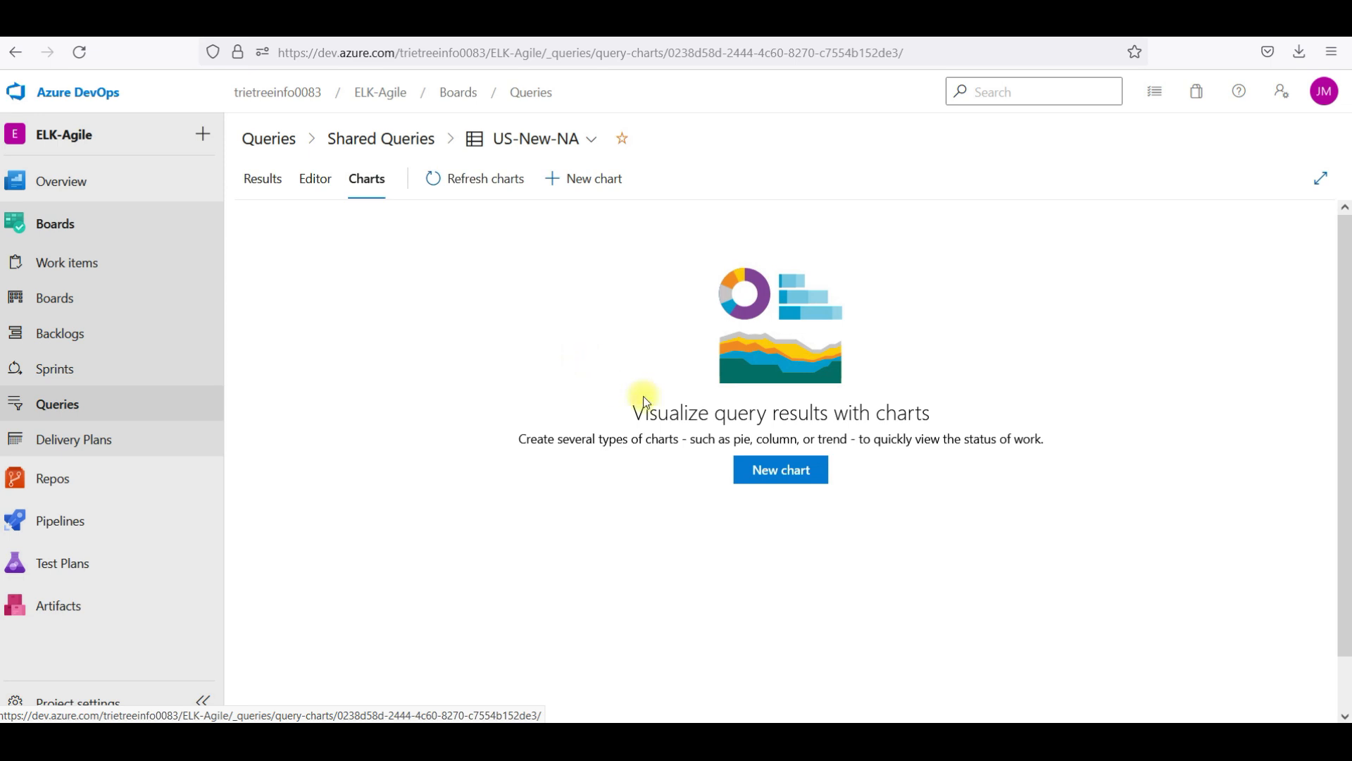
pyautogui.click(794, 470)
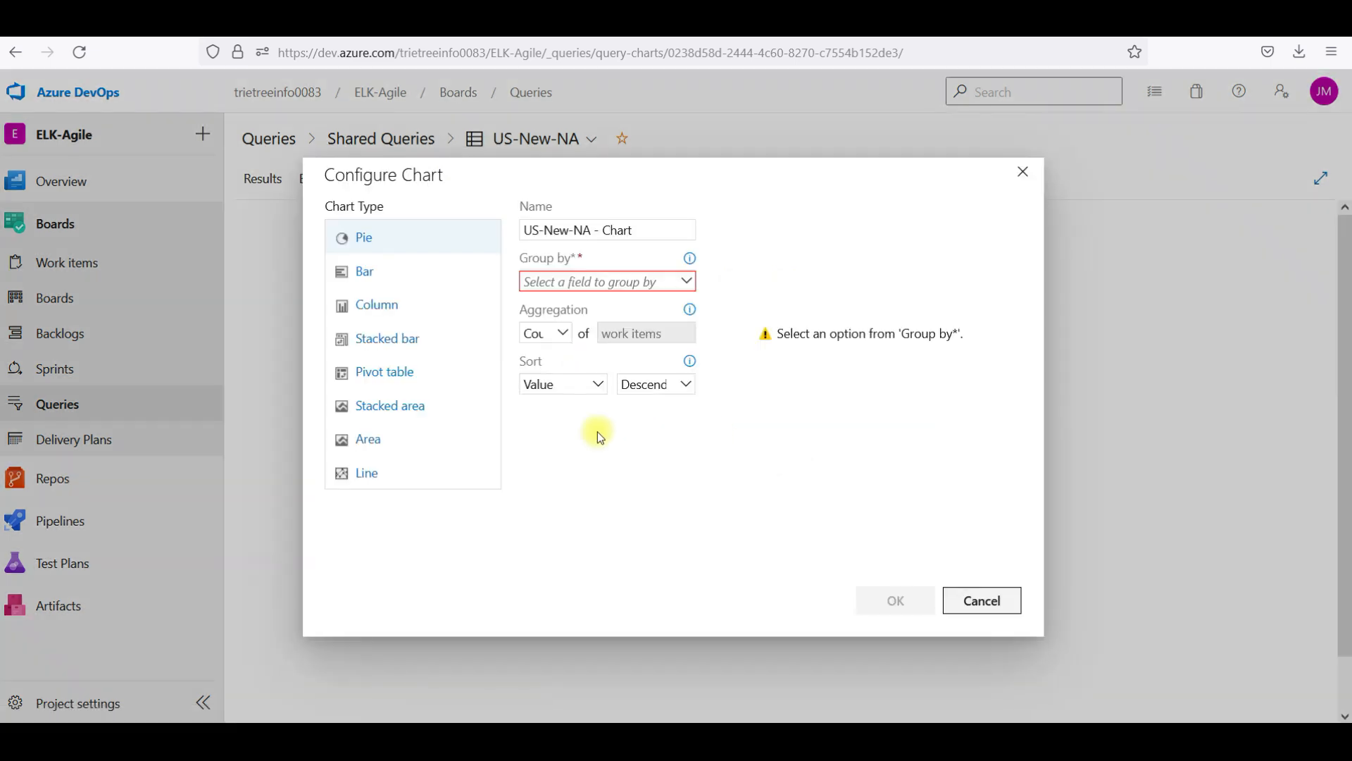
pyautogui.click(638, 287)
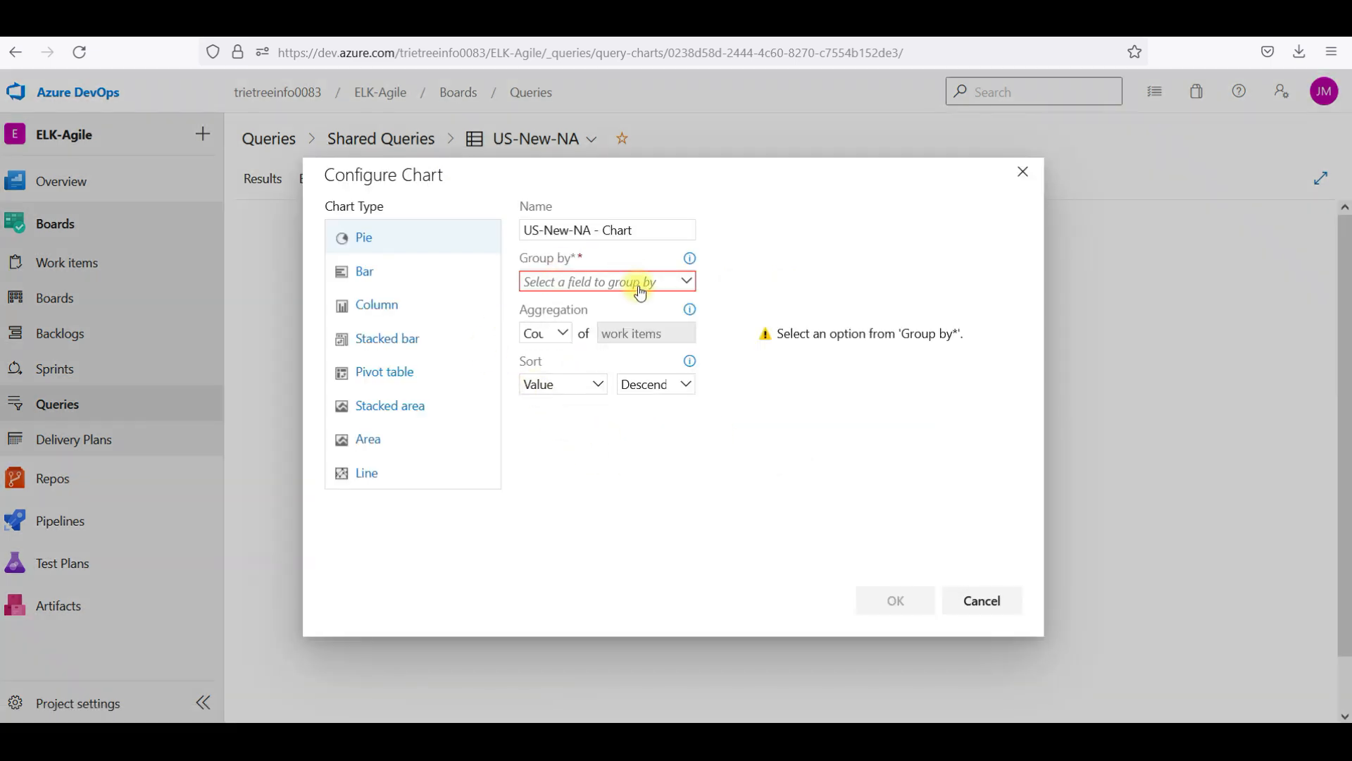
pyautogui.click(613, 312)
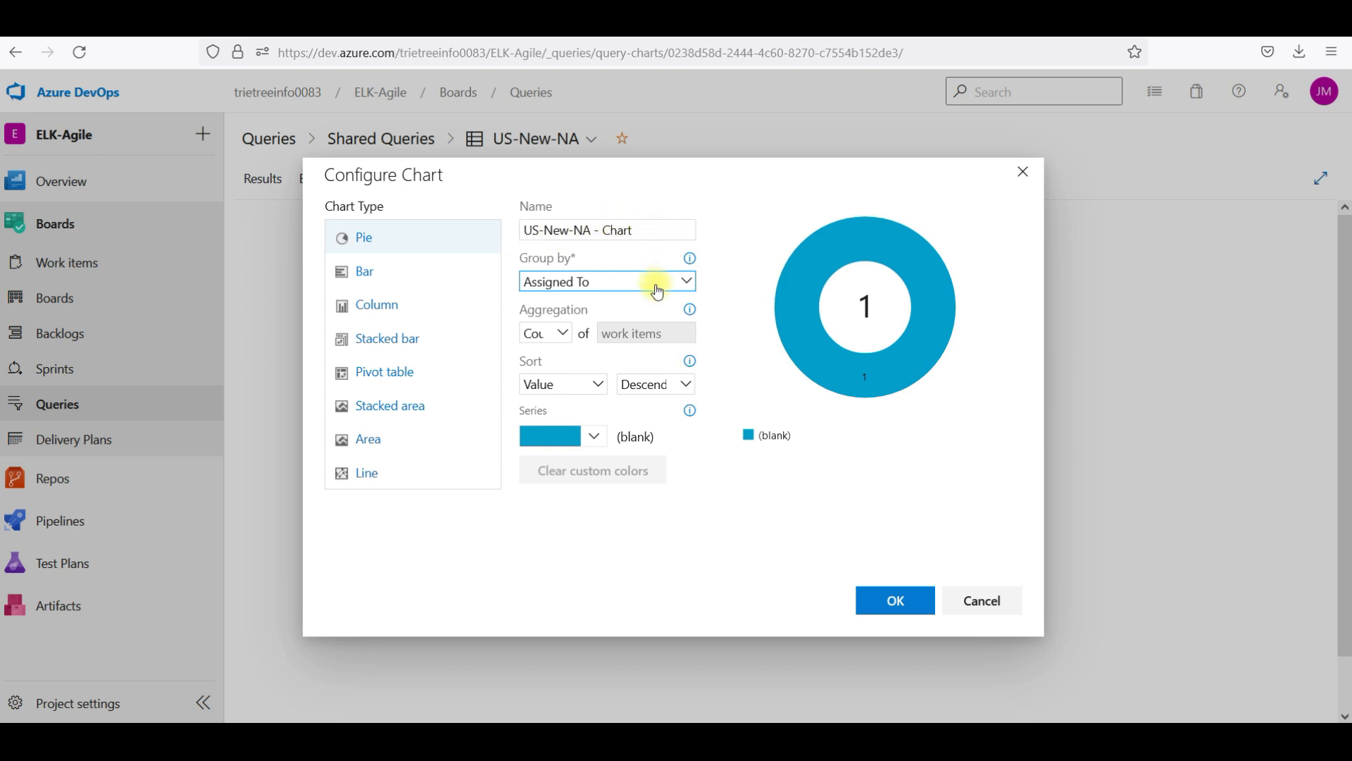
pyautogui.click(687, 281)
pyautogui.click(590, 324)
pyautogui.moveTo(858, 374)
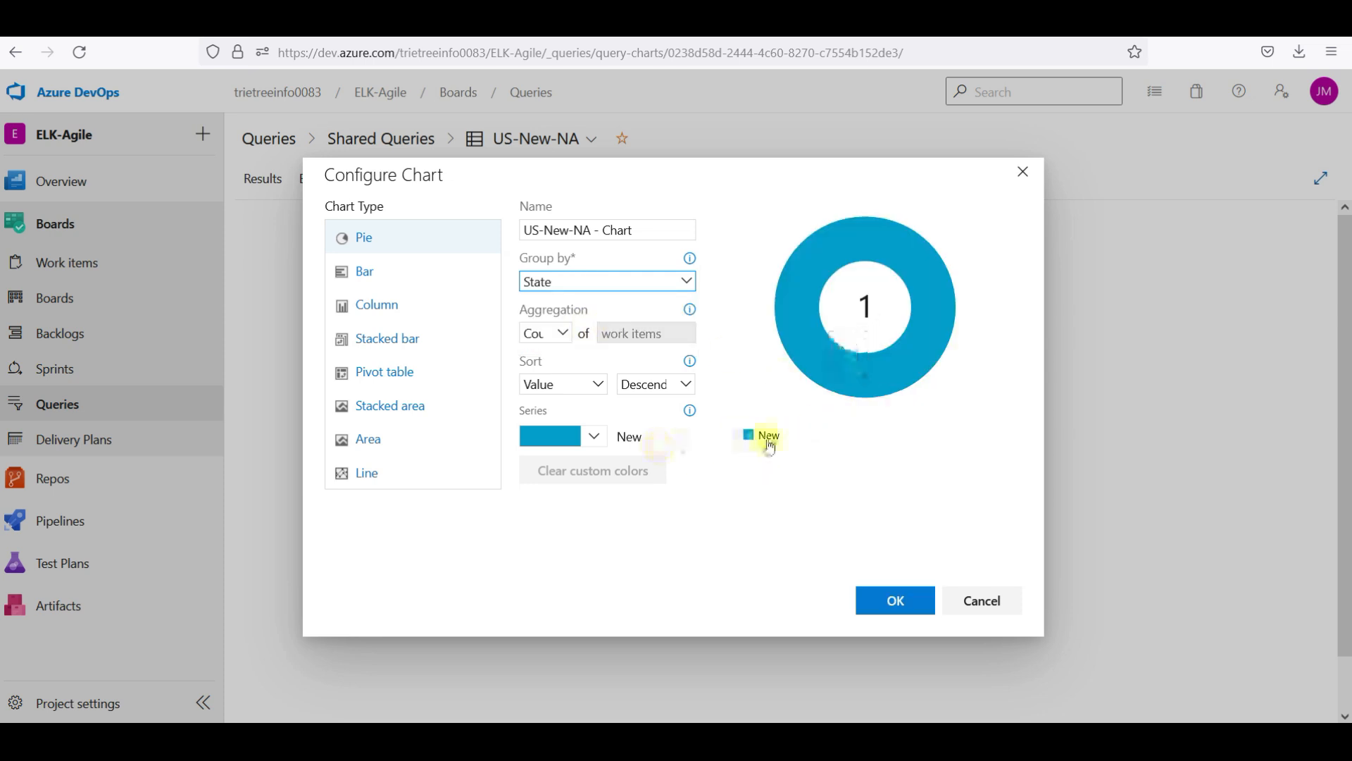
pyautogui.click(686, 282)
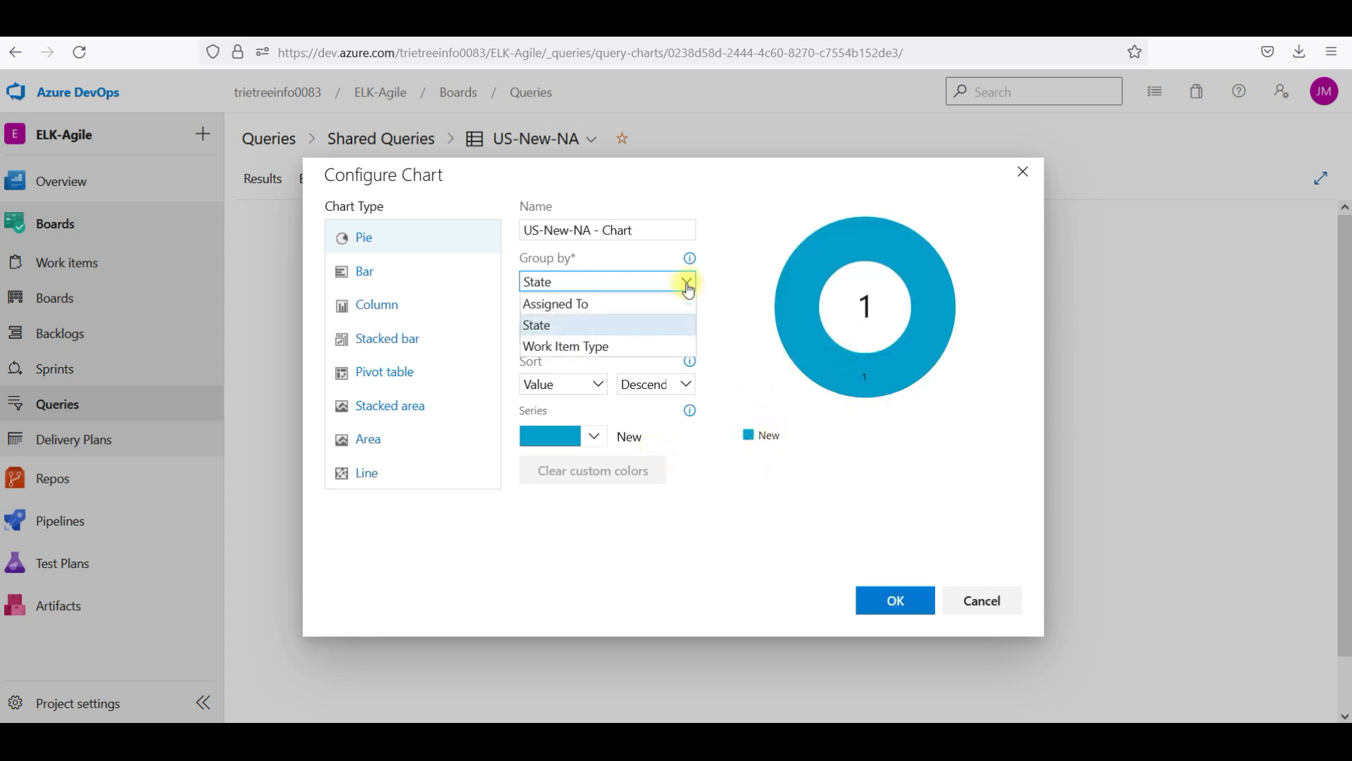
pyautogui.click(595, 343)
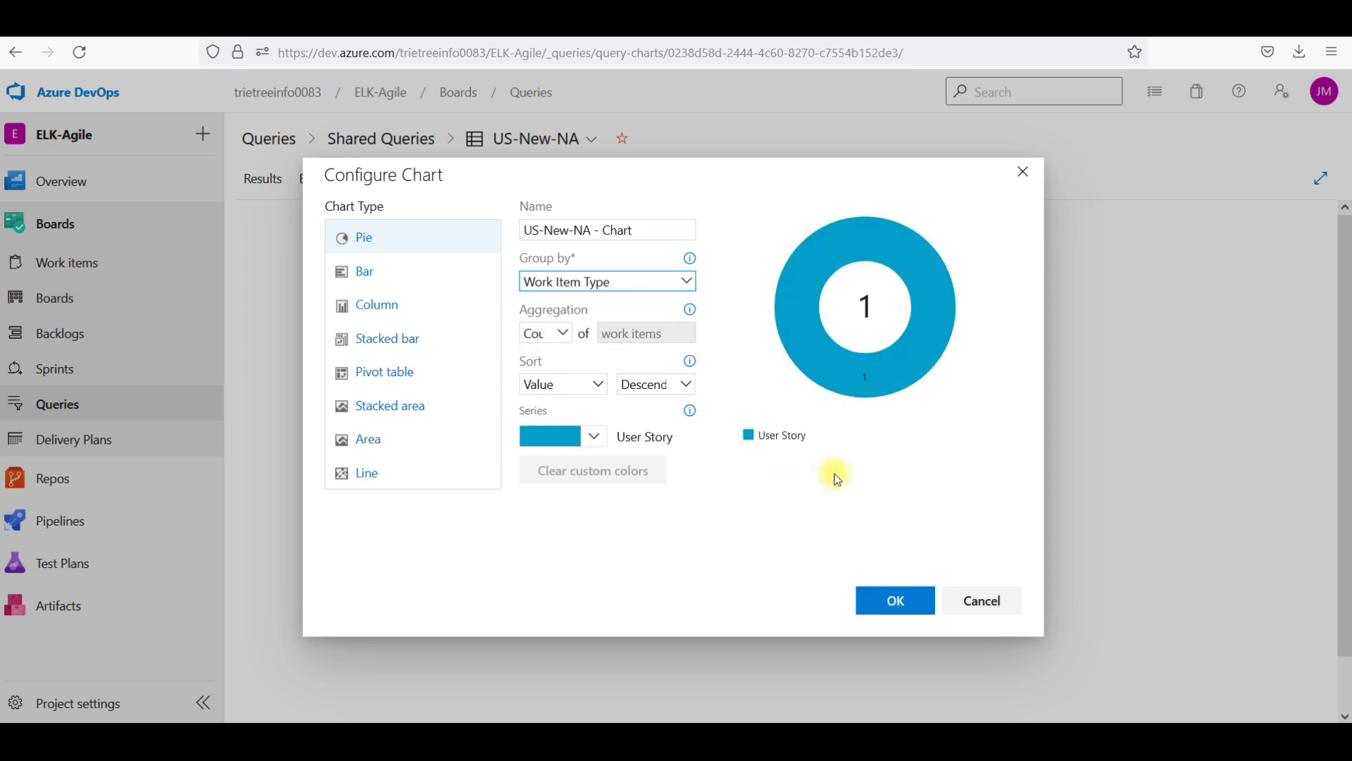
pyautogui.click(962, 599)
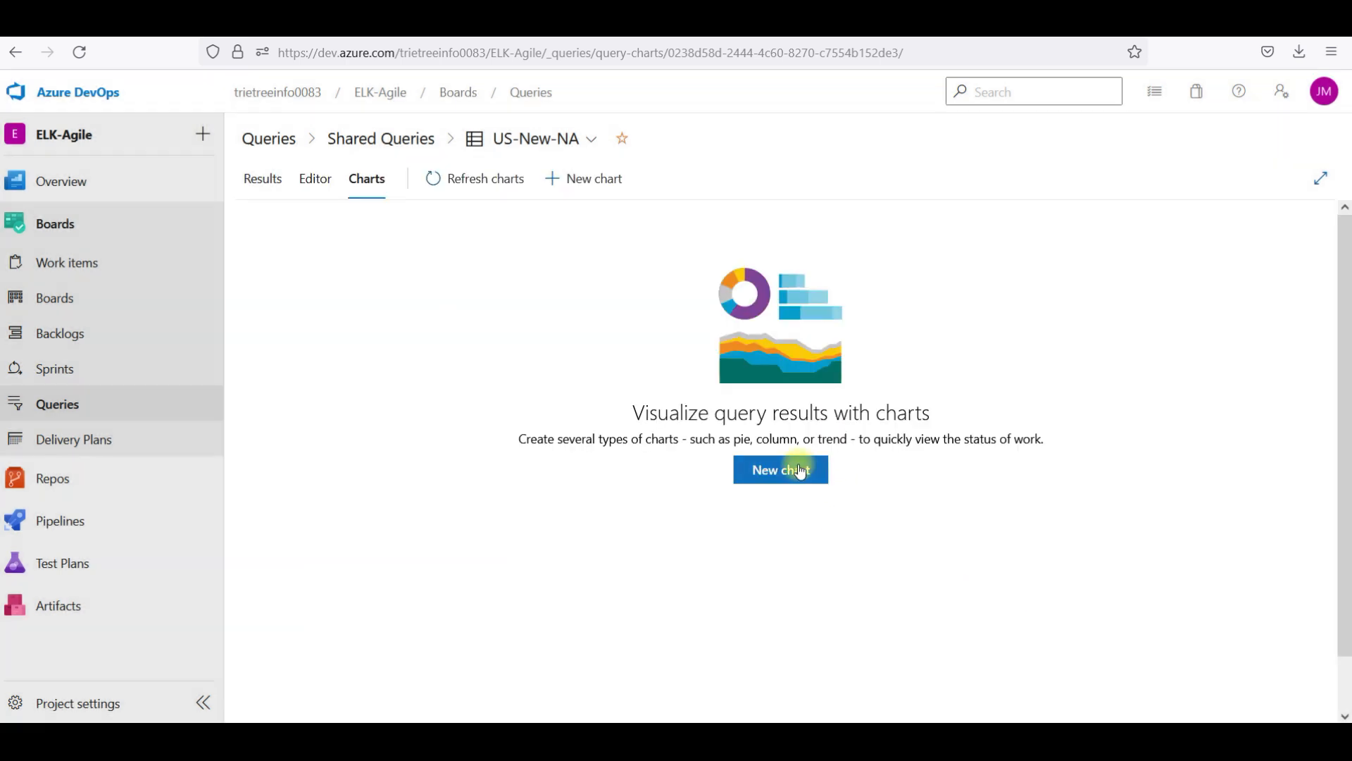
# Add a State = Active clause to US-New-NA and save the query
pyautogui.click(265, 181)
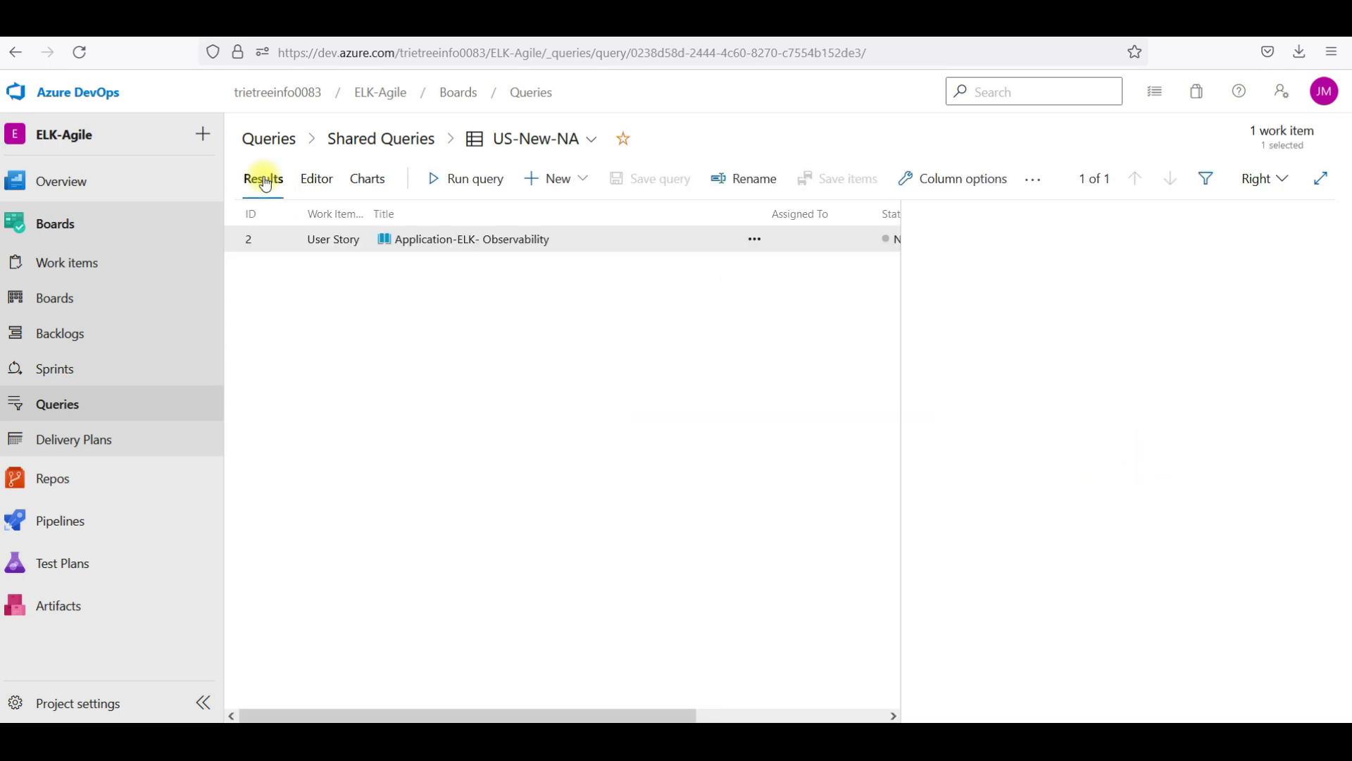
pyautogui.click(315, 181)
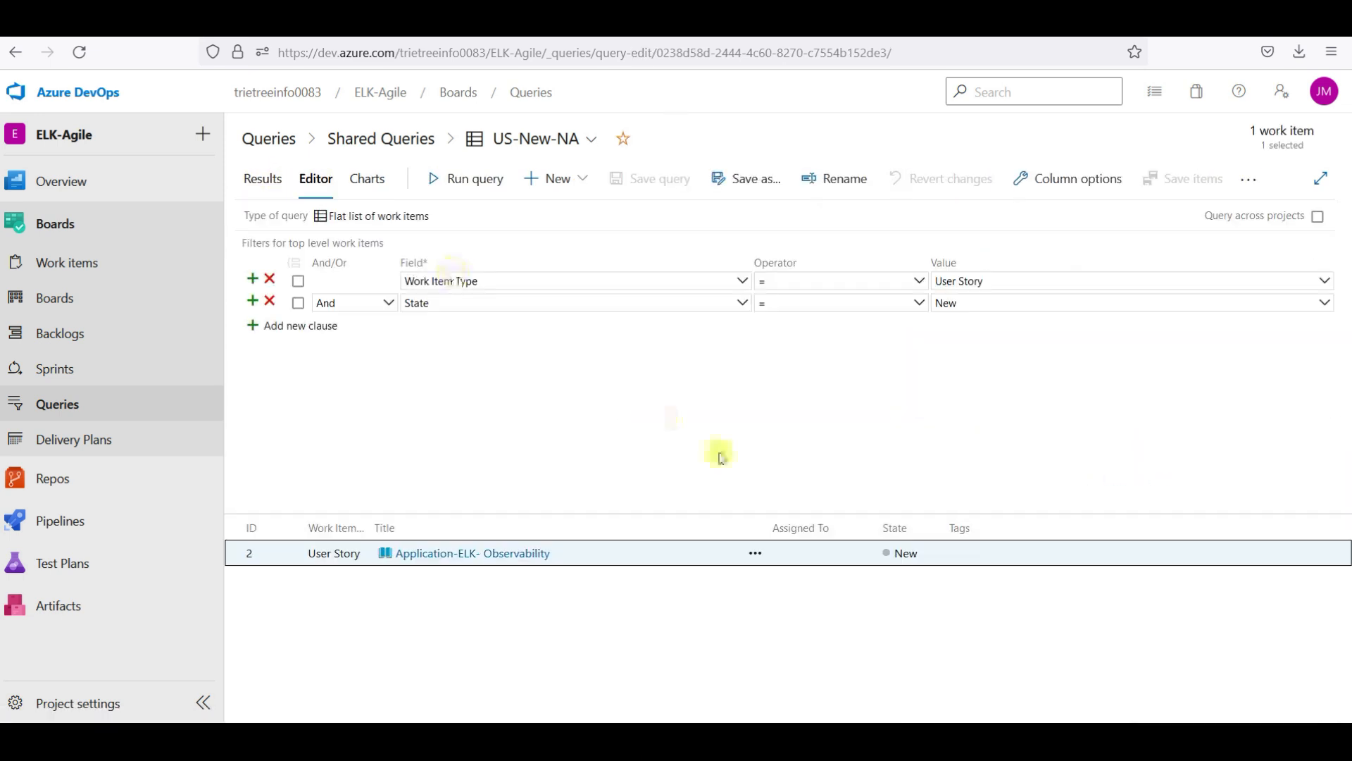
pyautogui.click(321, 327)
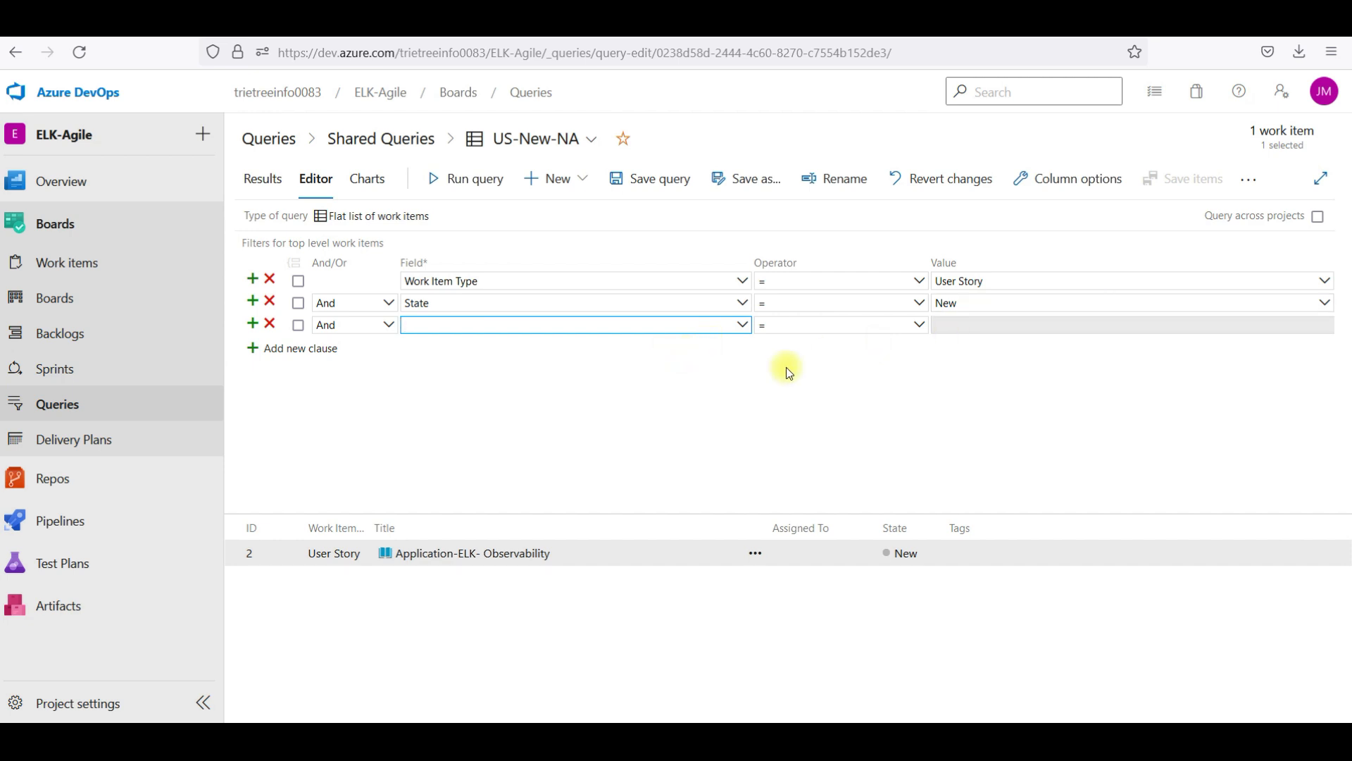
pyautogui.write('State')
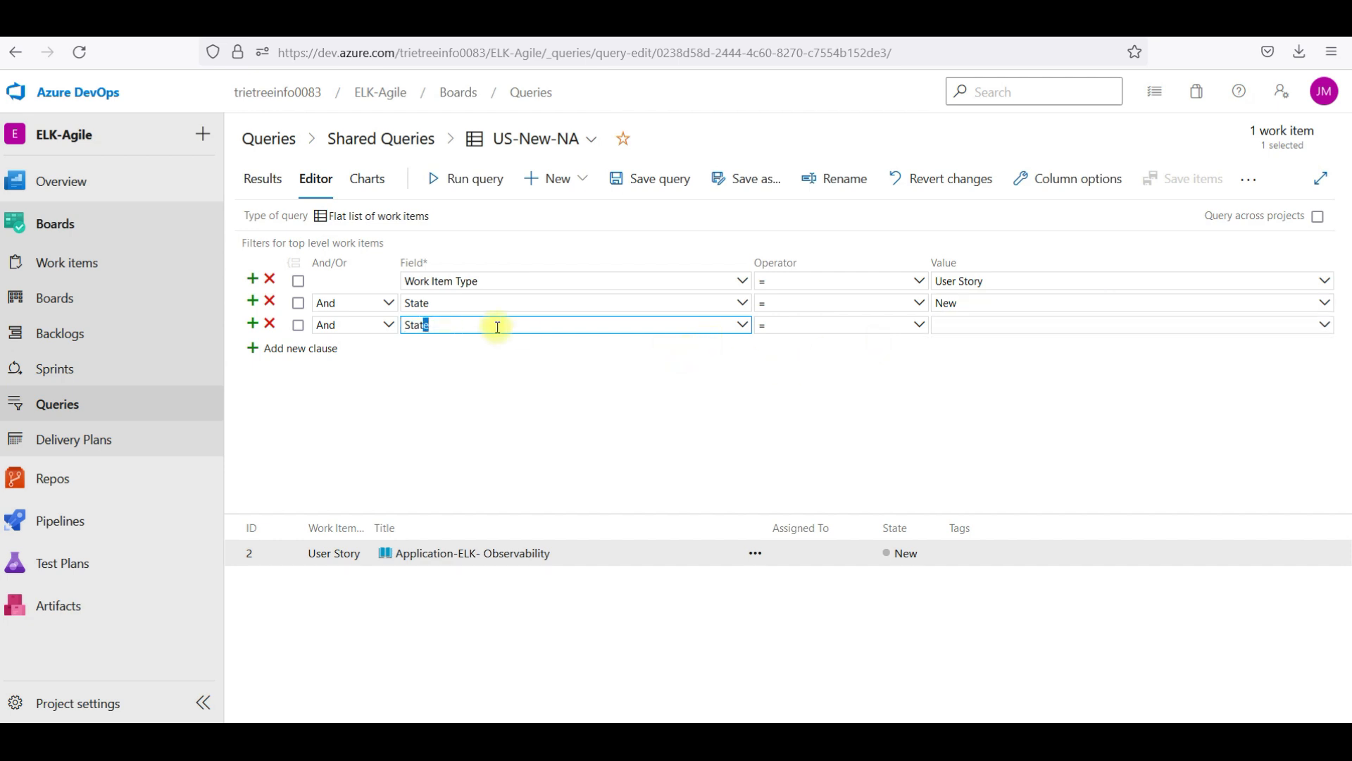
pyautogui.press('Return')
pyautogui.click(1013, 327)
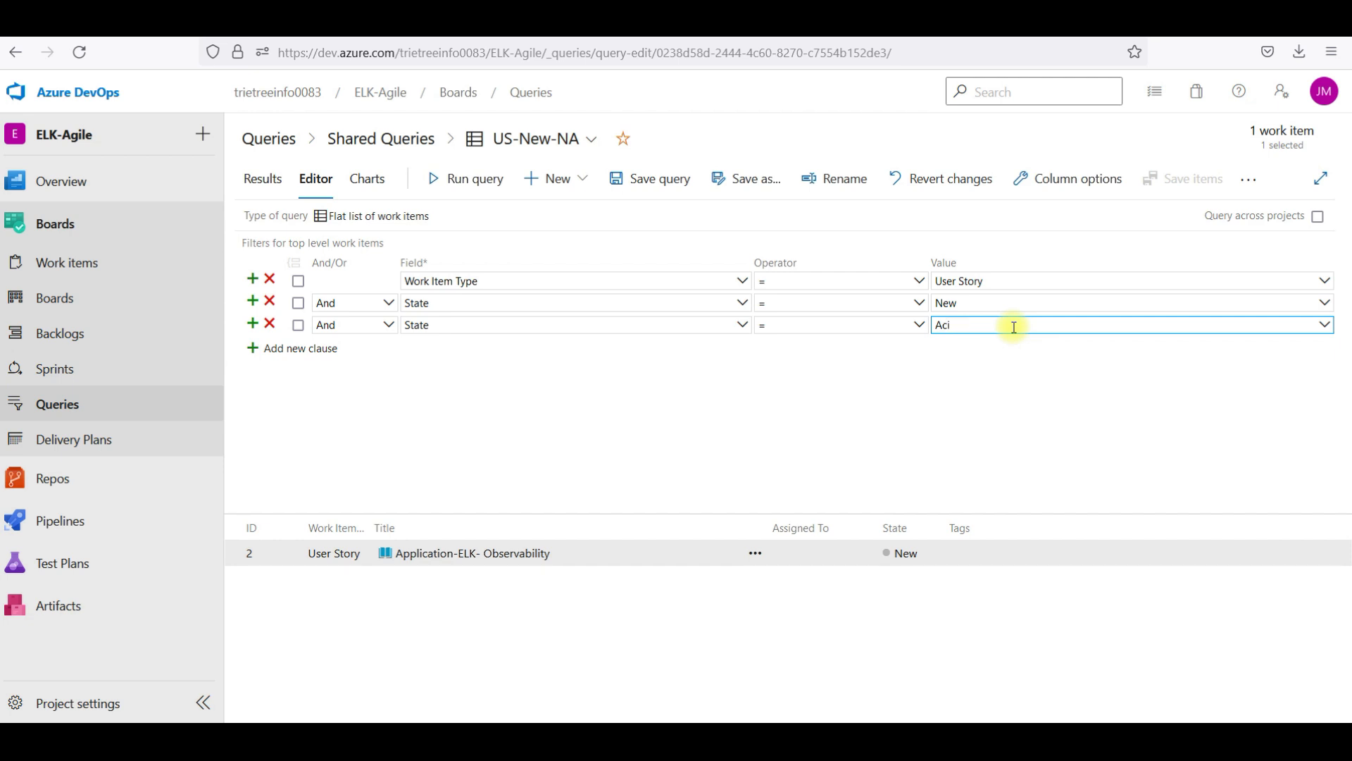
pyautogui.write('Act')
pyautogui.press('Return')
pyautogui.click(648, 185)
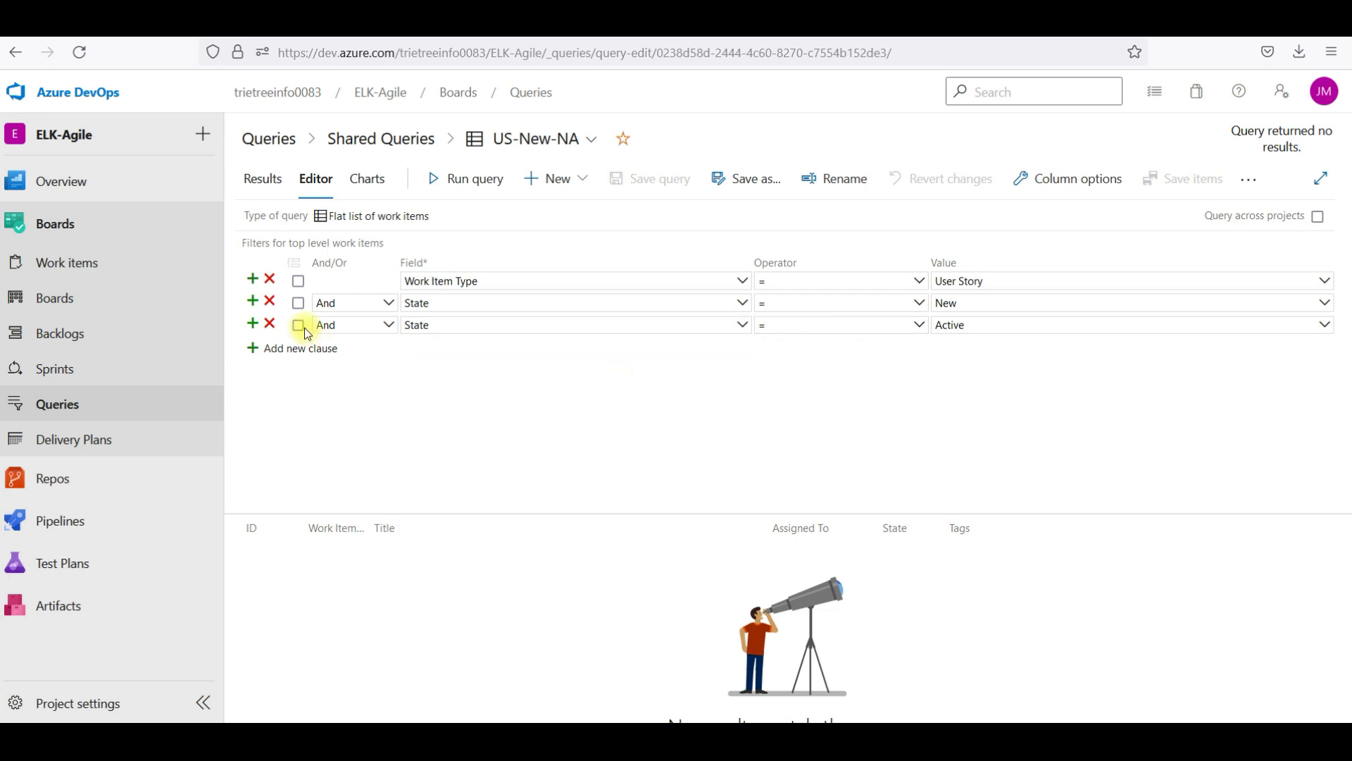
# Join the Active clause with Or instead of And, run the query and save it
pyautogui.click(1048, 328)
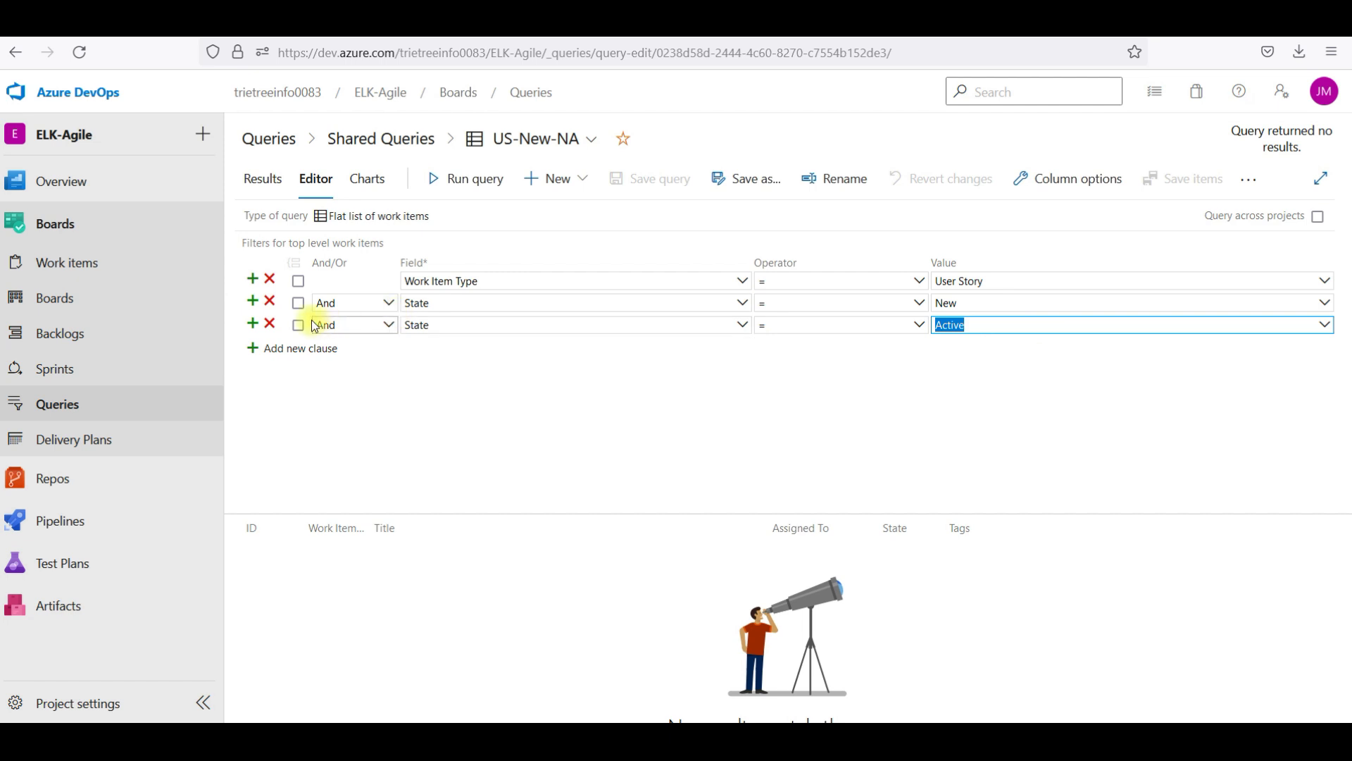
pyautogui.click(335, 325)
pyautogui.click(360, 363)
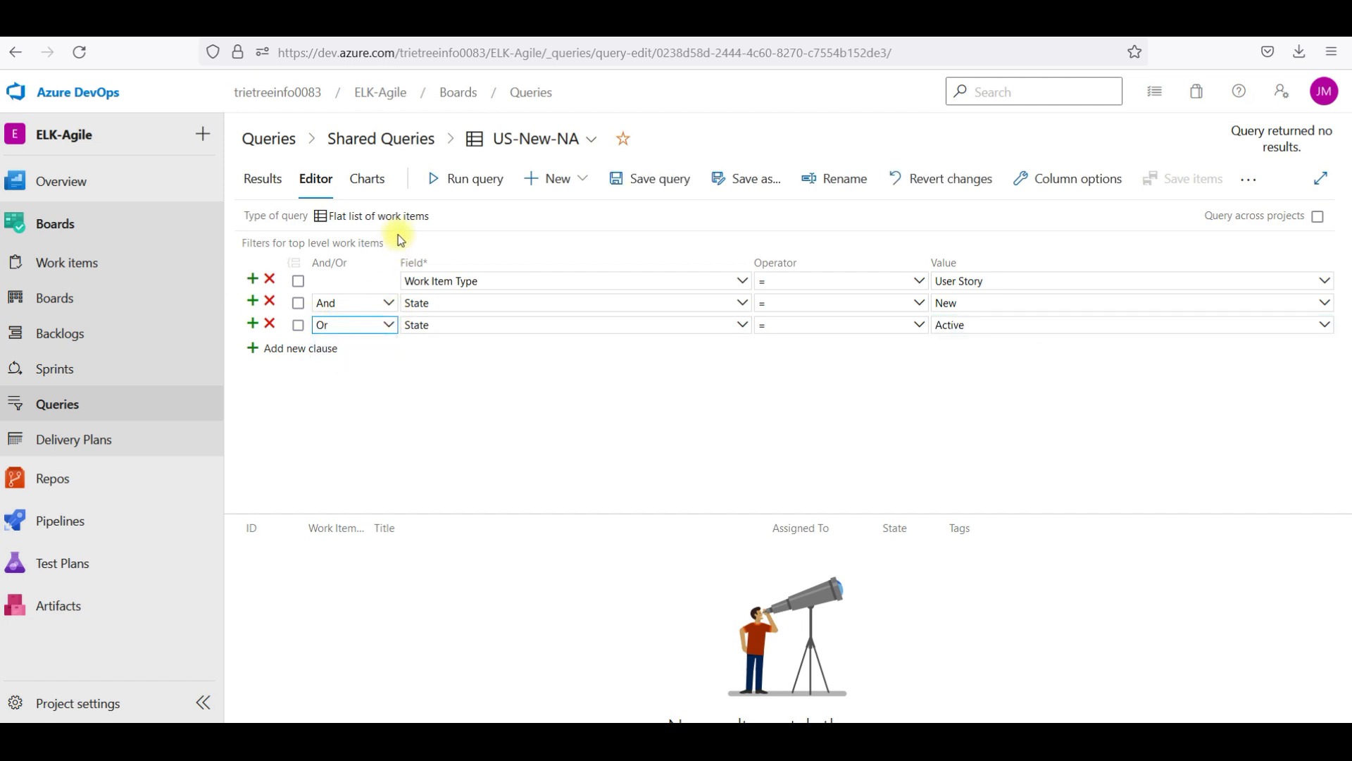
pyautogui.click(466, 186)
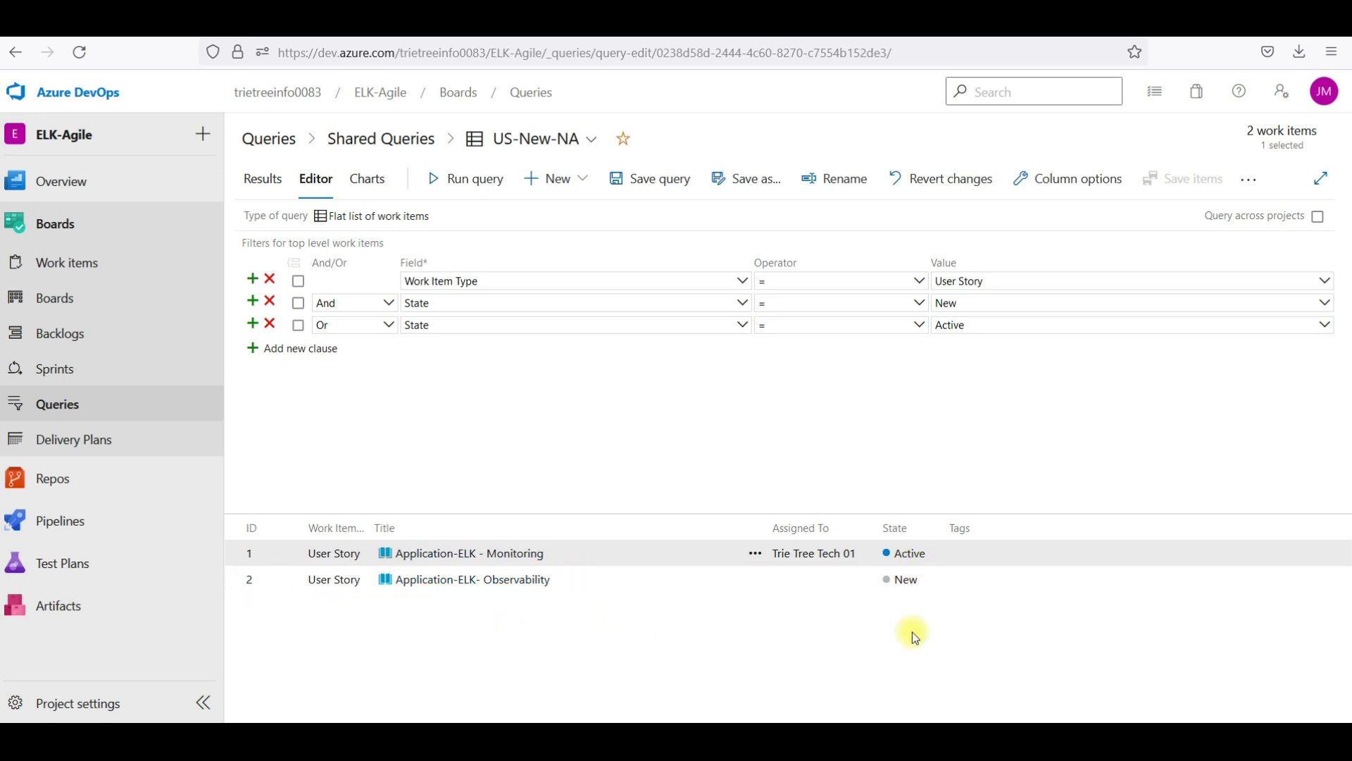
pyautogui.click(662, 186)
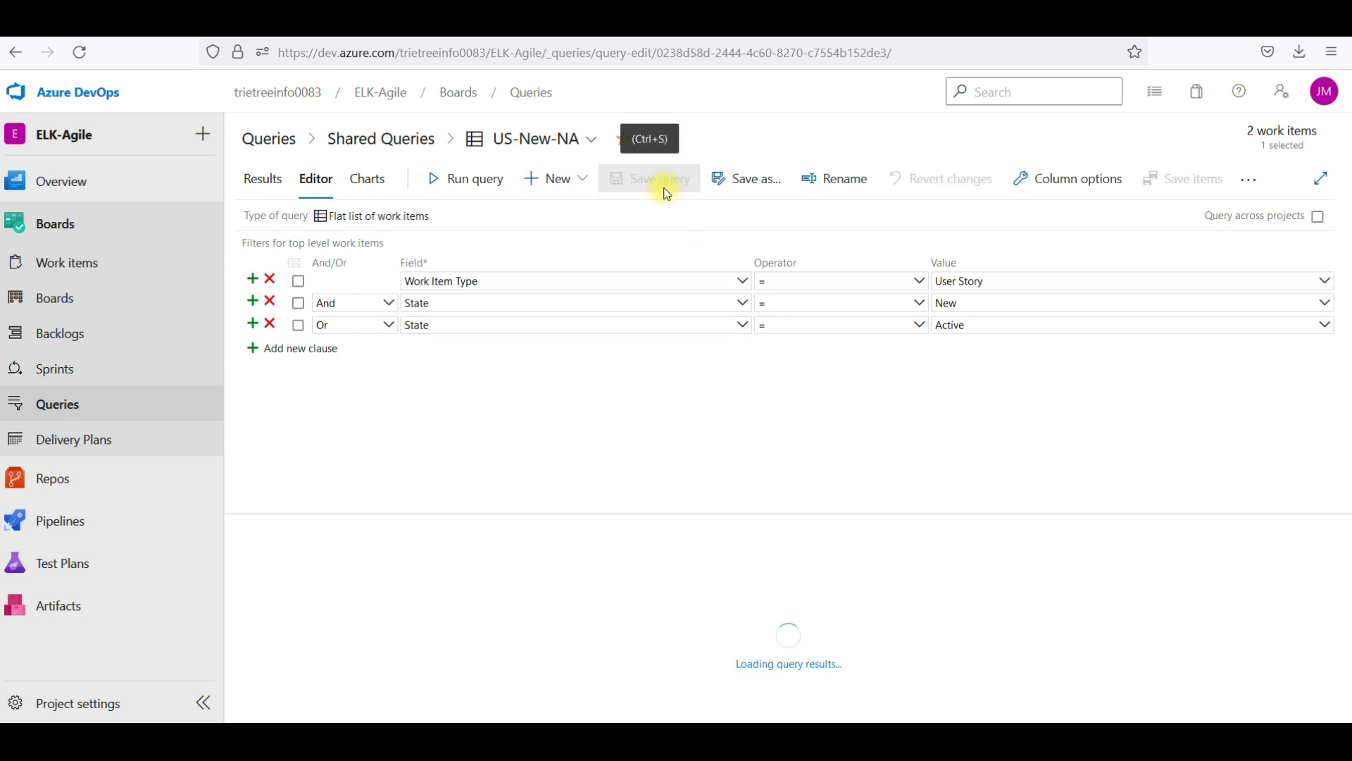
# Create and save a pie chart of US-New-NA results grouped by Assigned To
pyautogui.click(374, 185)
pyautogui.click(789, 471)
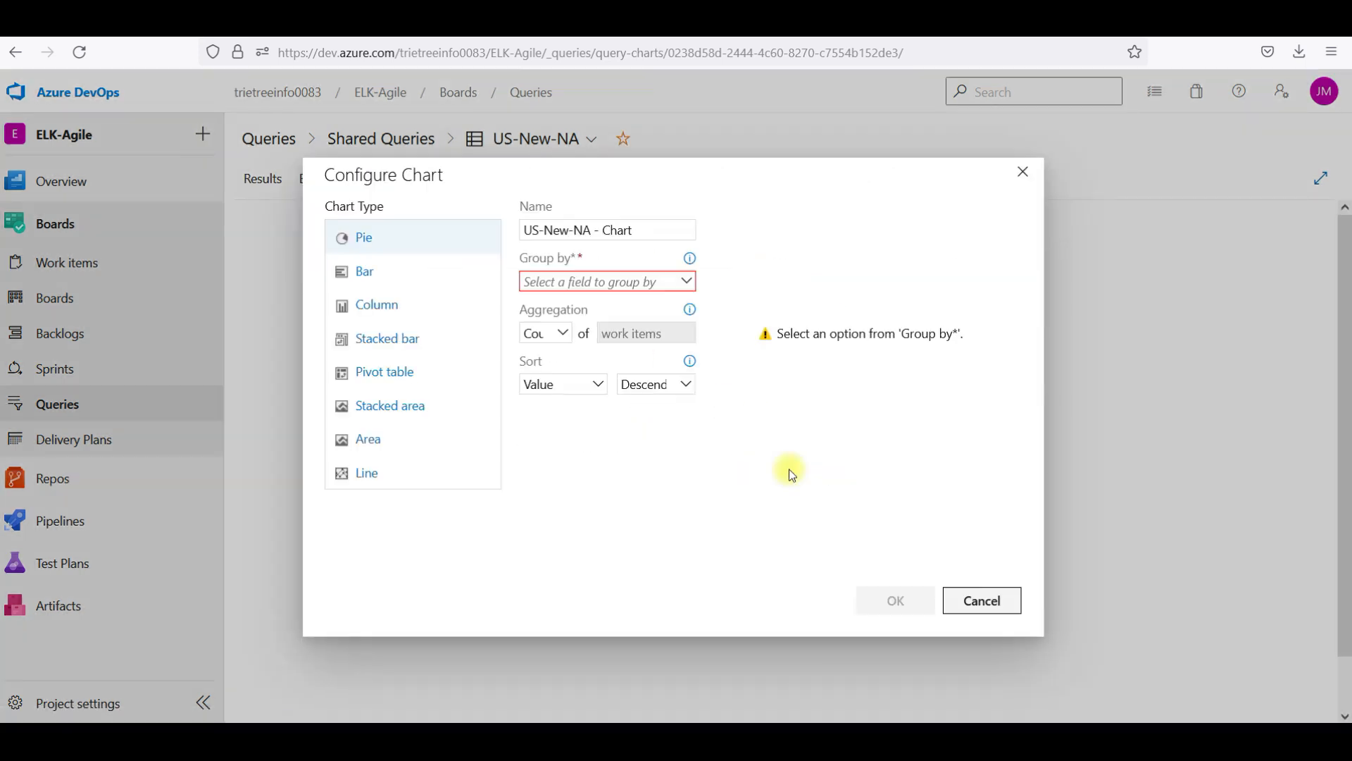
pyautogui.click(612, 283)
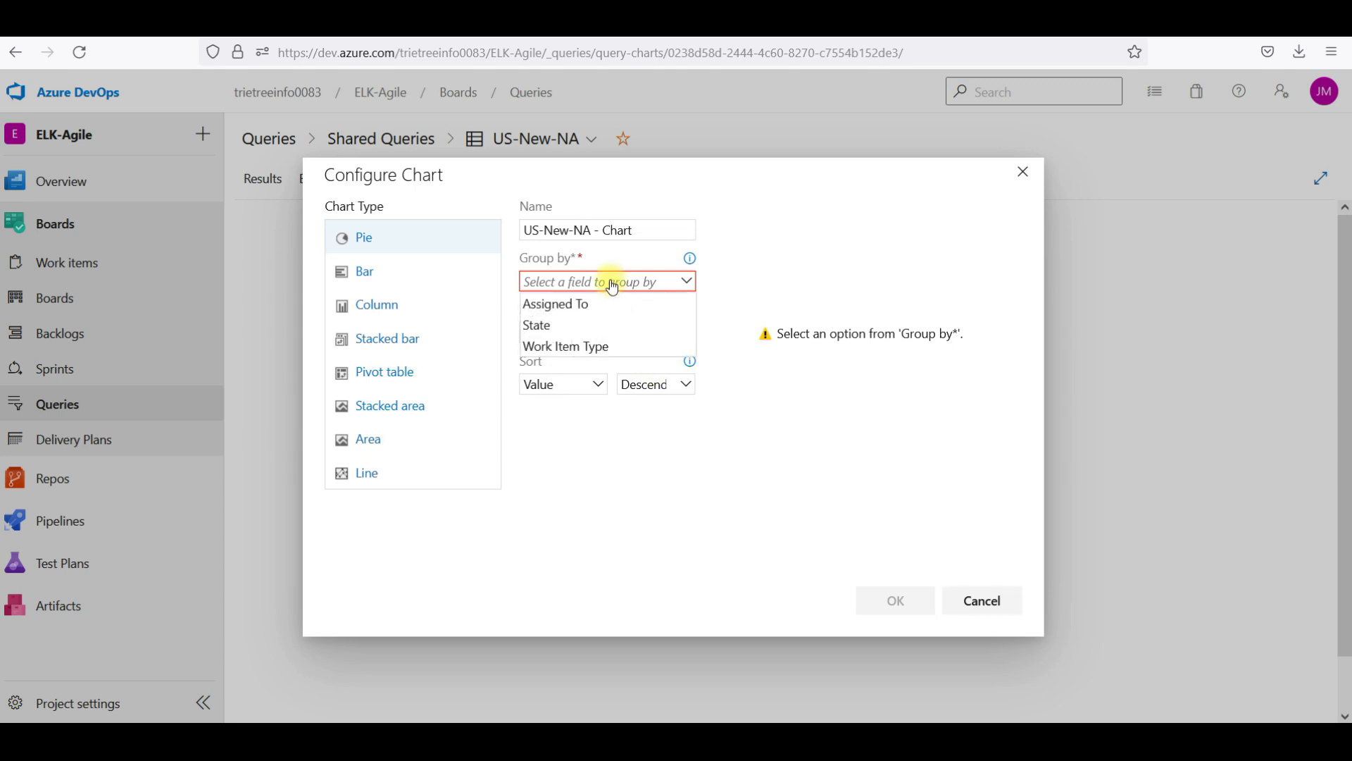
pyautogui.click(552, 303)
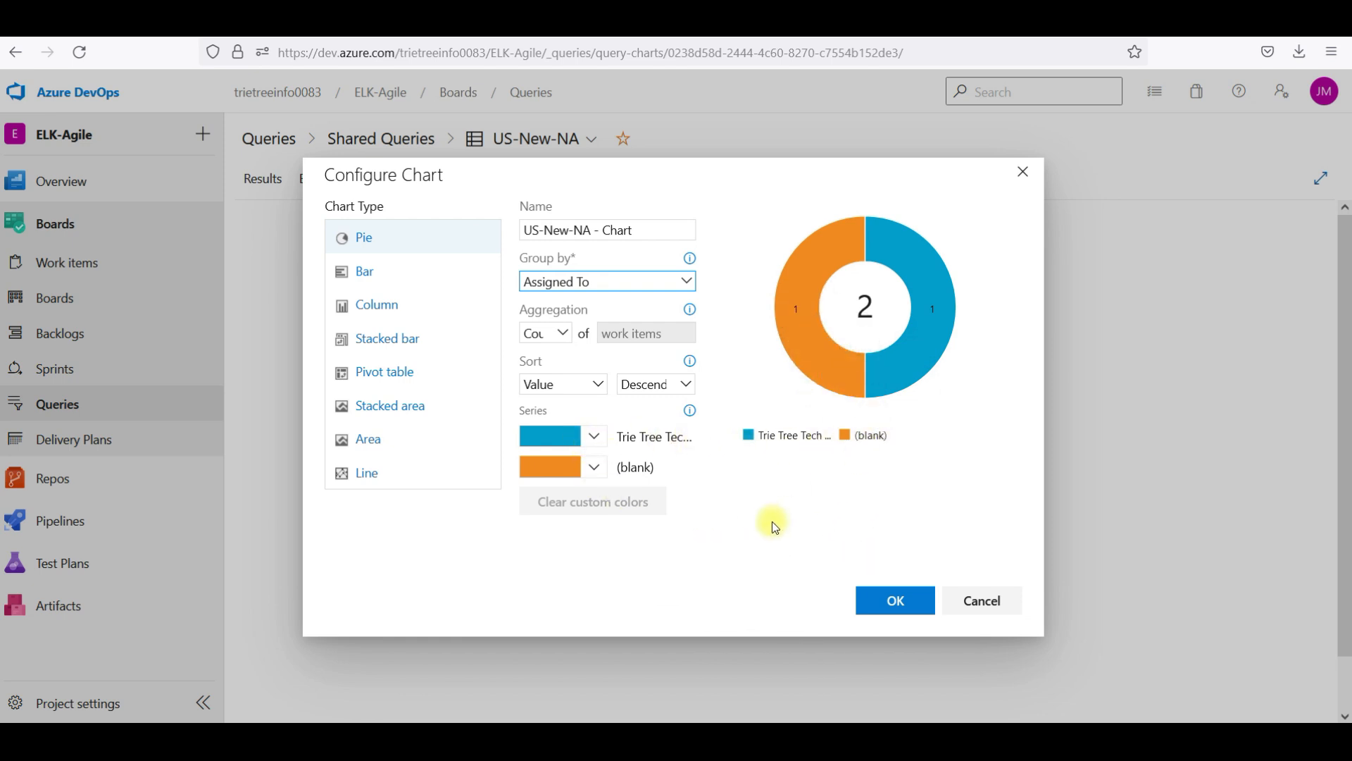
pyautogui.click(906, 608)
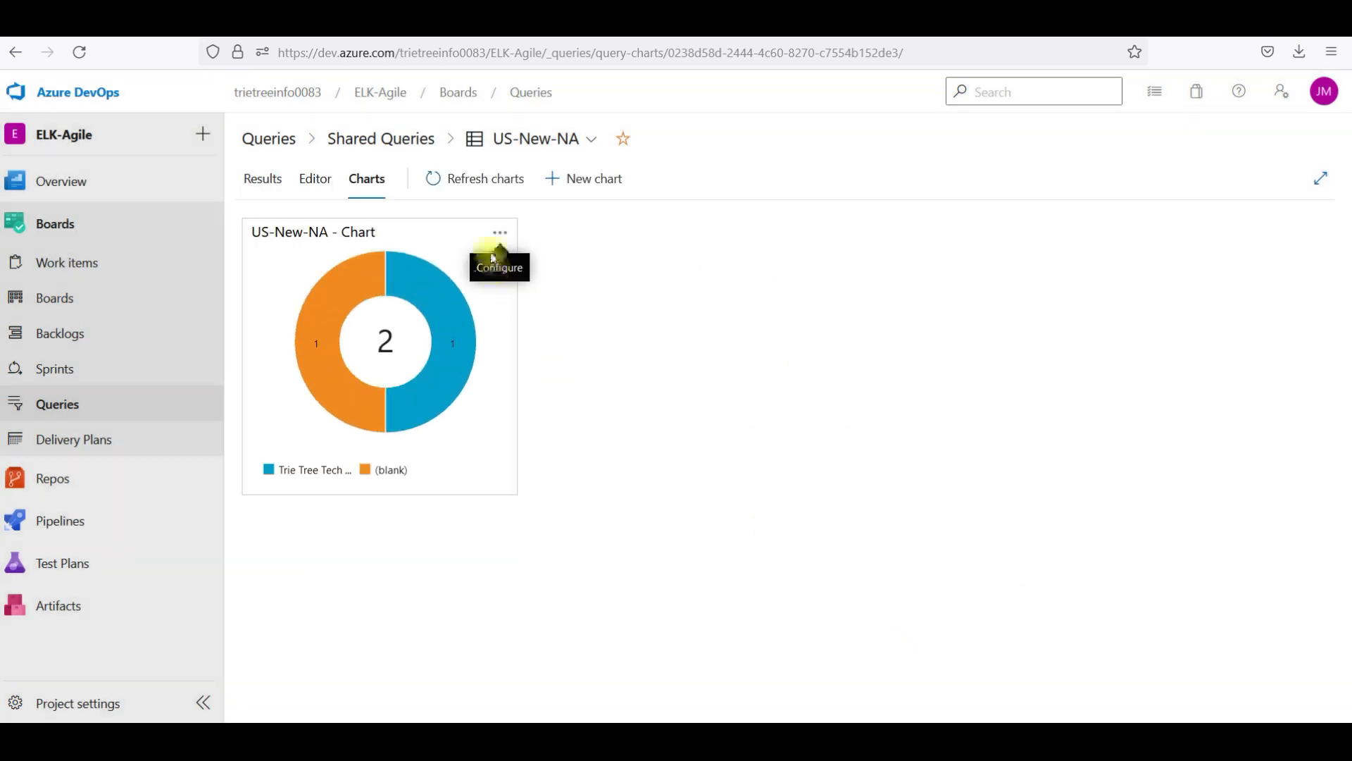
# Edit US-New-NA - Chart and preview the bar, column, stacked, pivot, area and line types
pyautogui.click(508, 234)
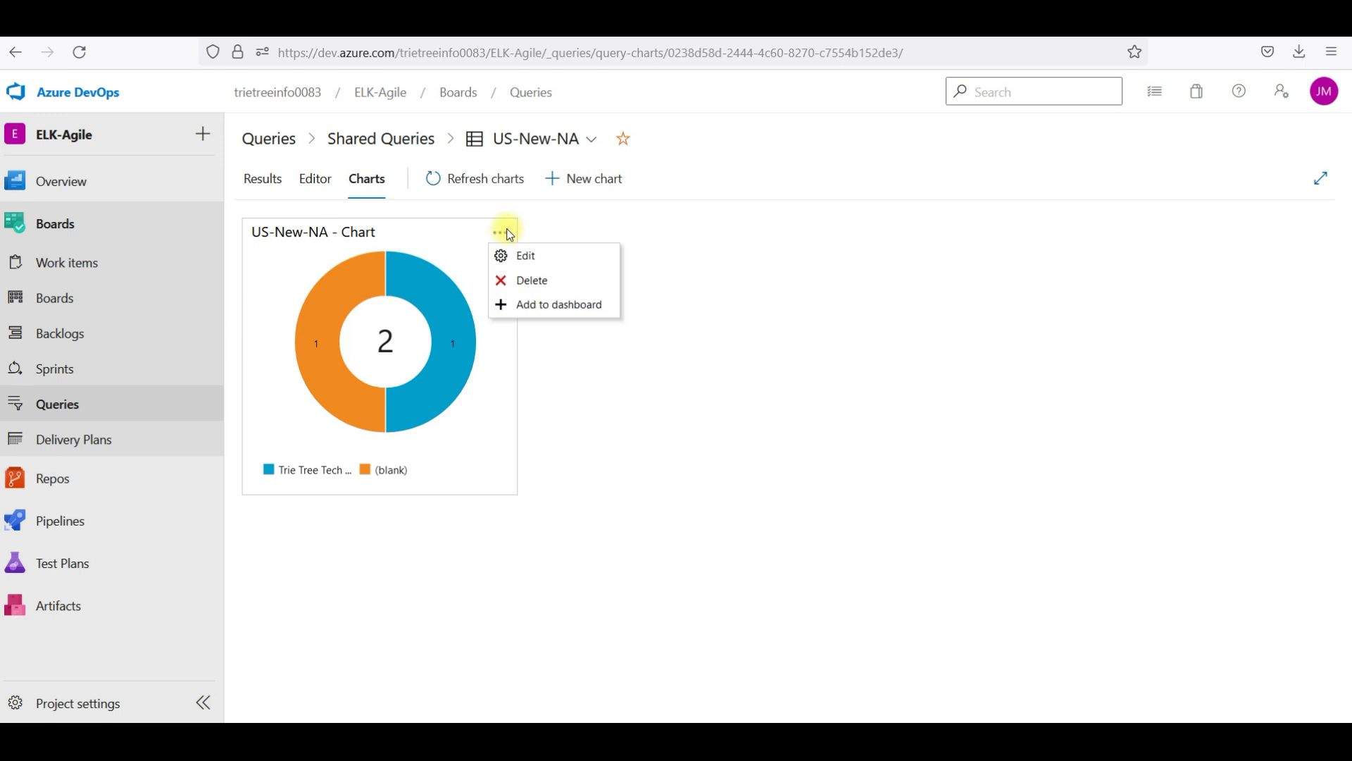
pyautogui.click(542, 264)
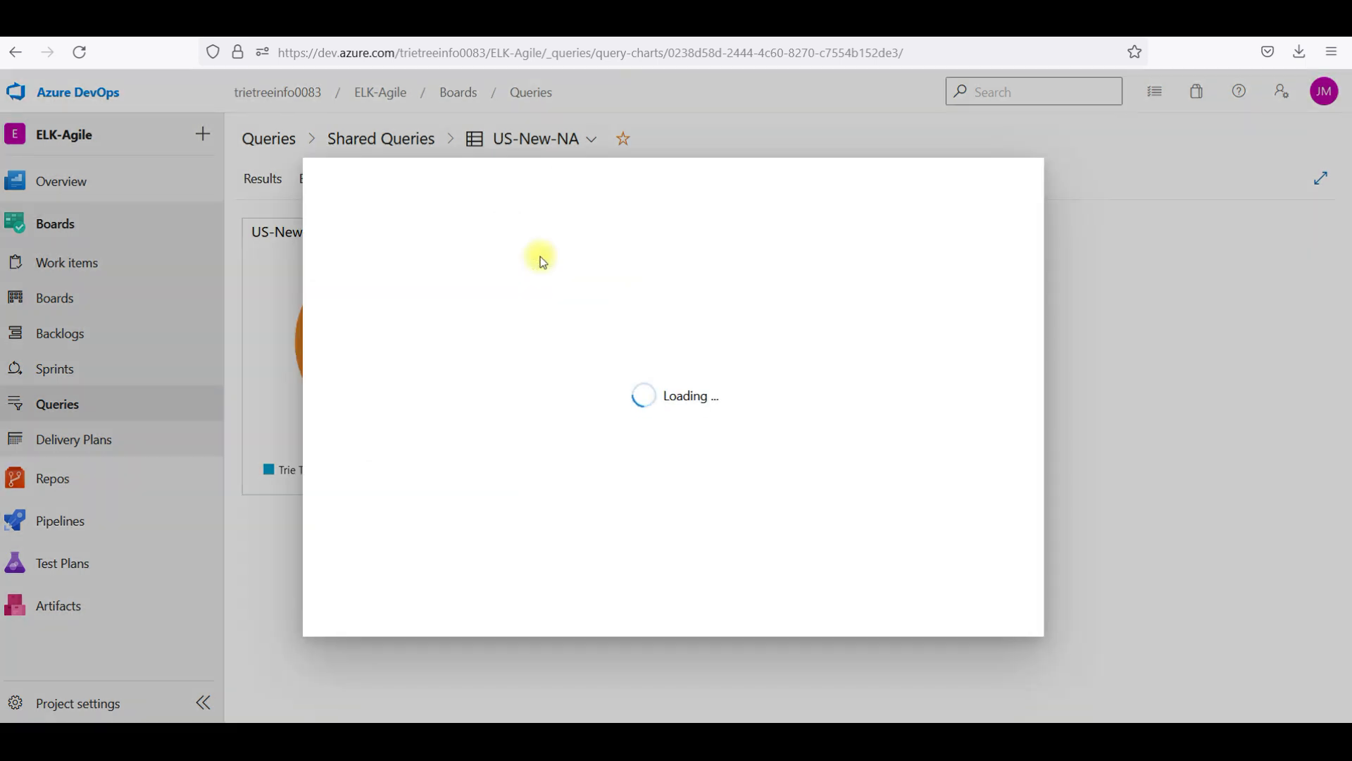
pyautogui.click(381, 274)
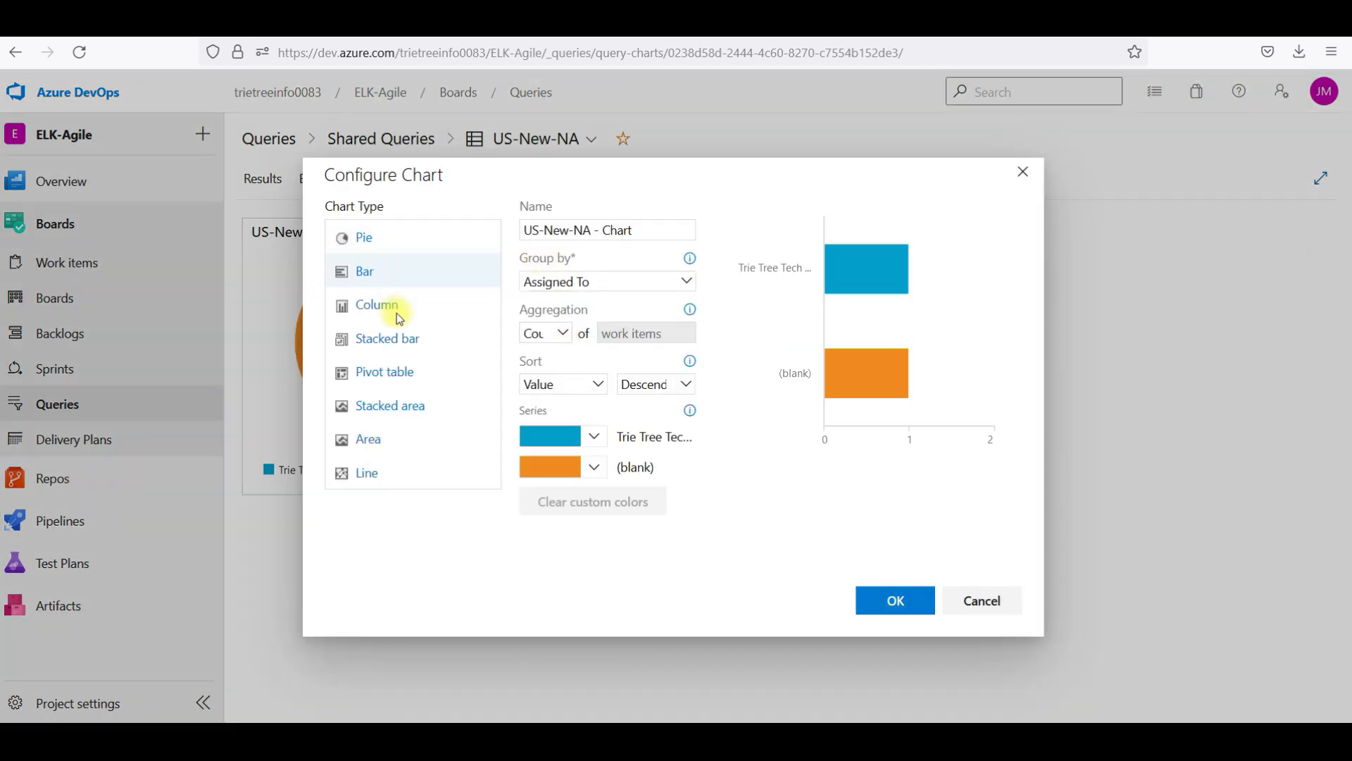
pyautogui.click(398, 307)
pyautogui.click(403, 327)
pyautogui.click(405, 371)
pyautogui.click(416, 399)
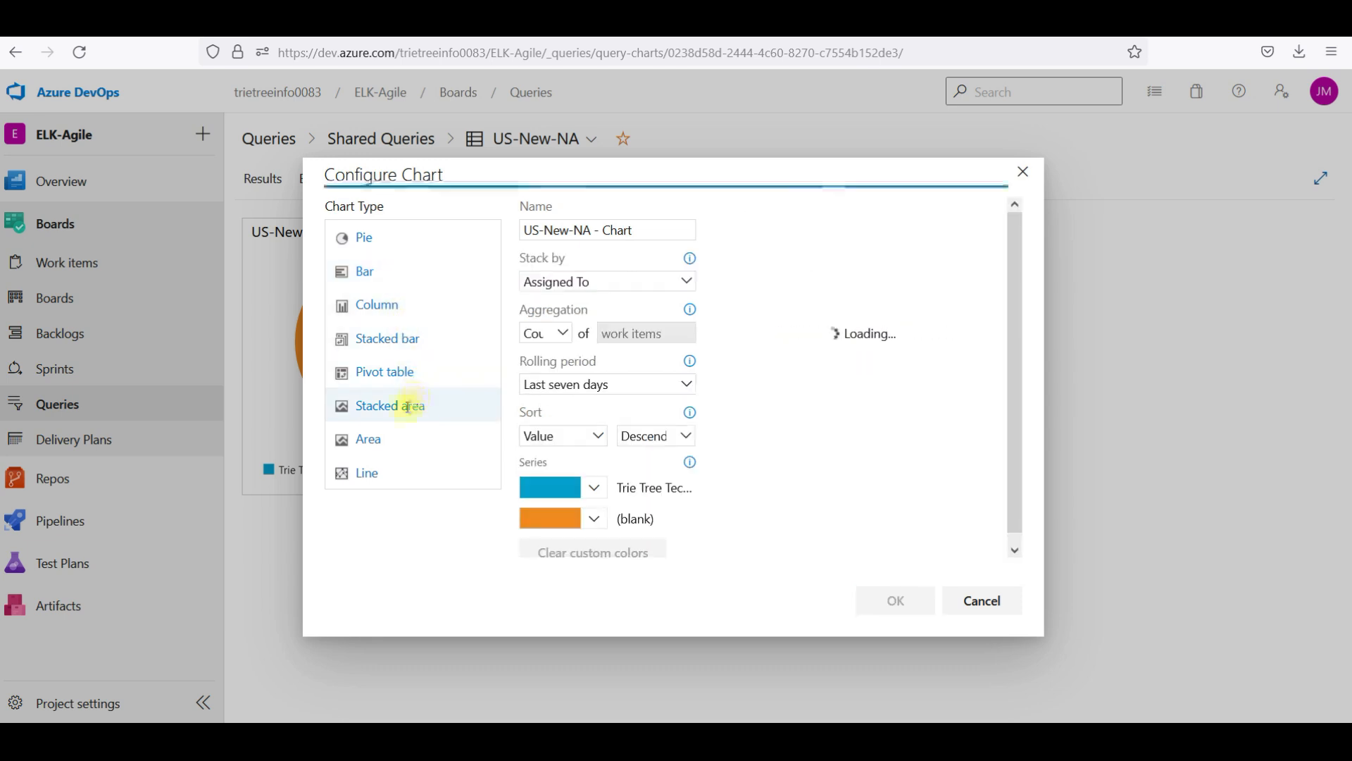
pyautogui.click(403, 441)
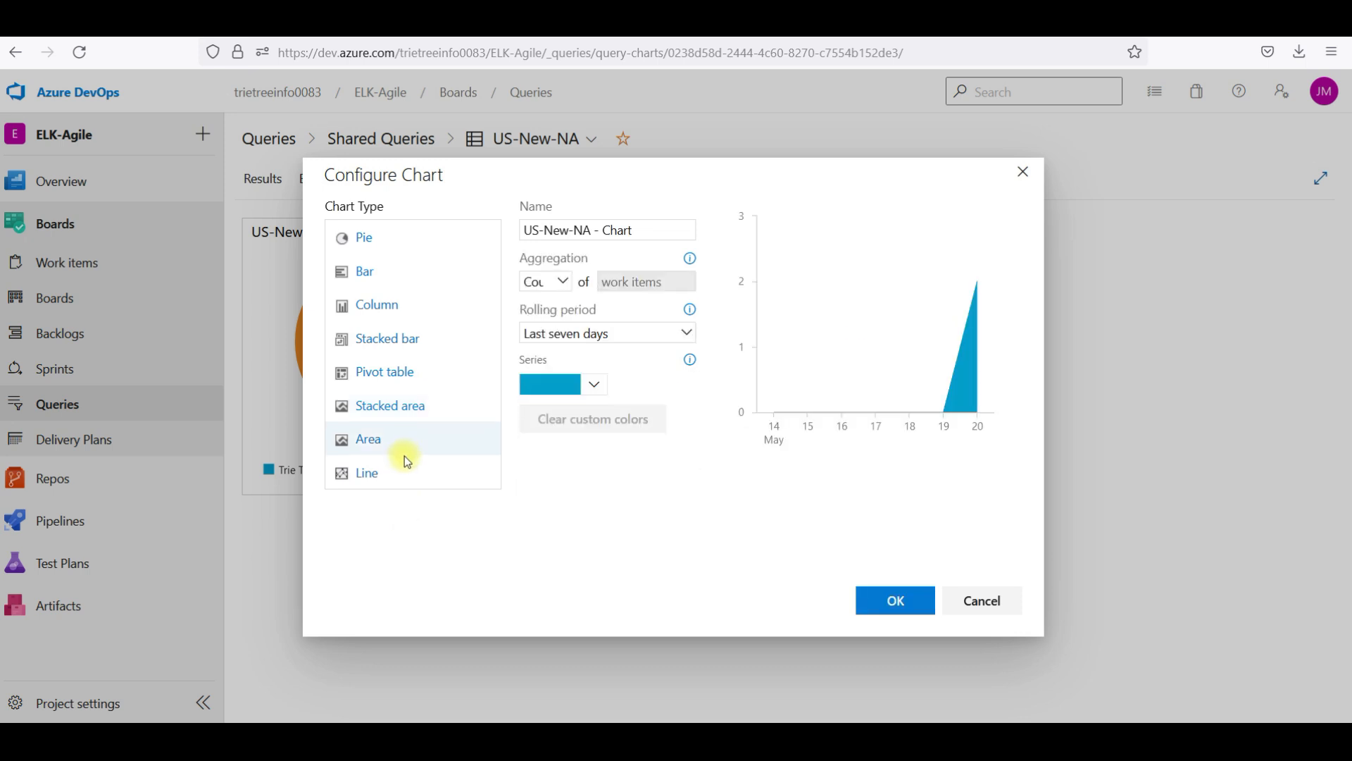
pyautogui.click(407, 461)
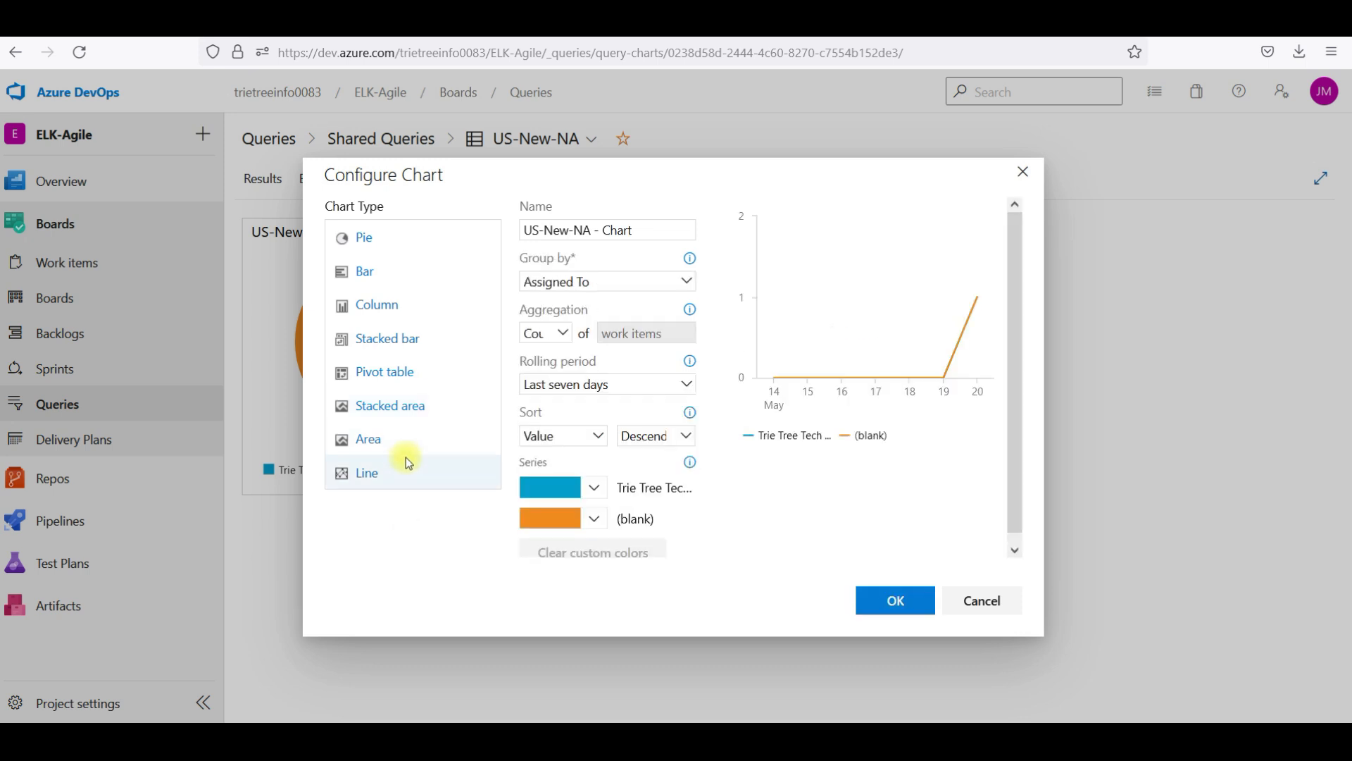
# Set the chart type to Column and save the chart
pyautogui.click(399, 262)
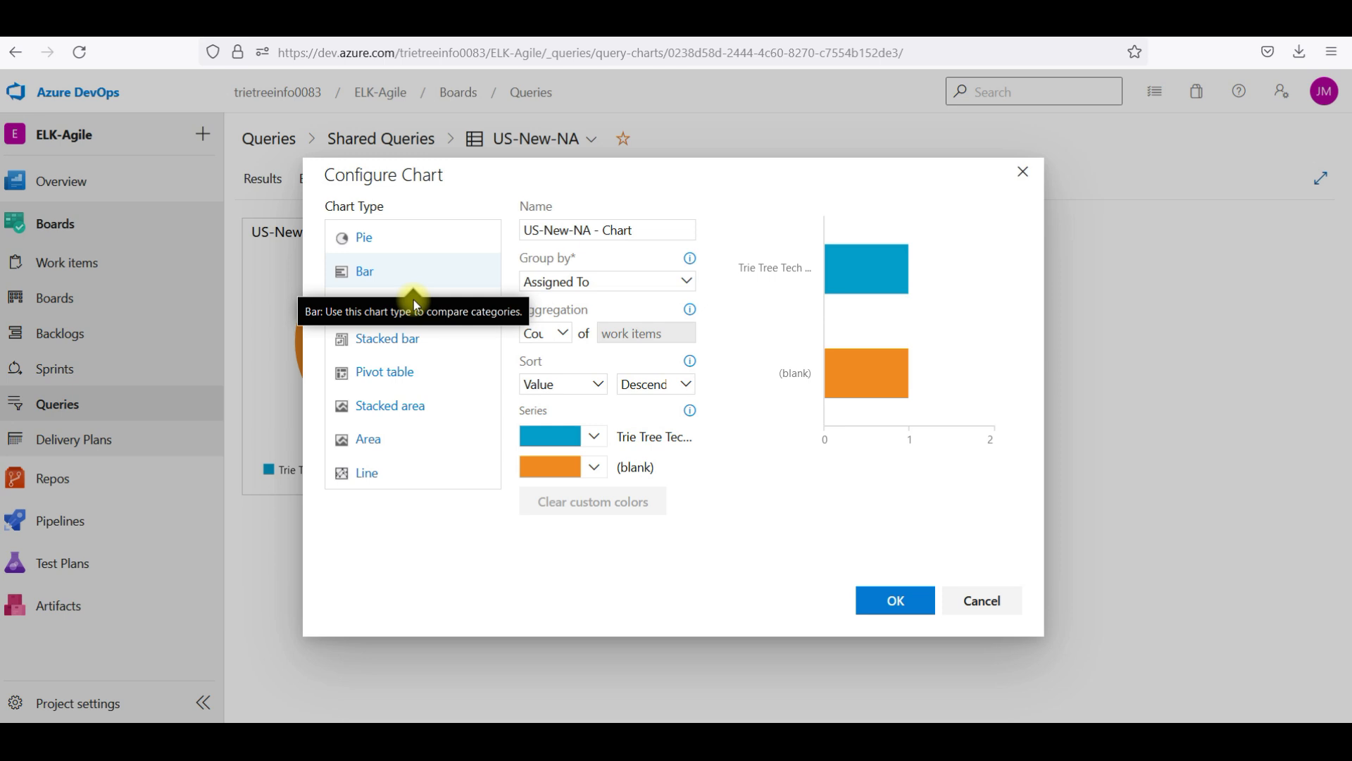
pyautogui.click(399, 251)
pyautogui.click(419, 304)
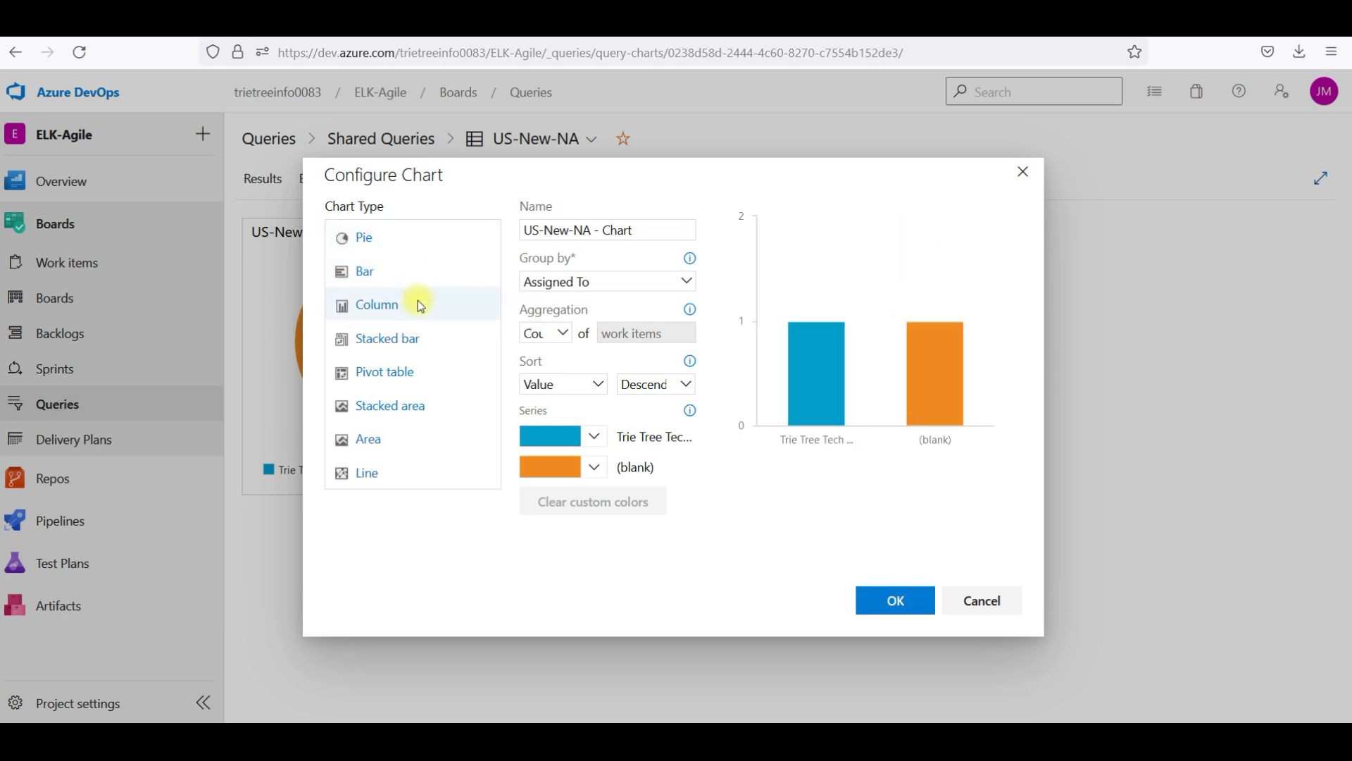
pyautogui.click(889, 597)
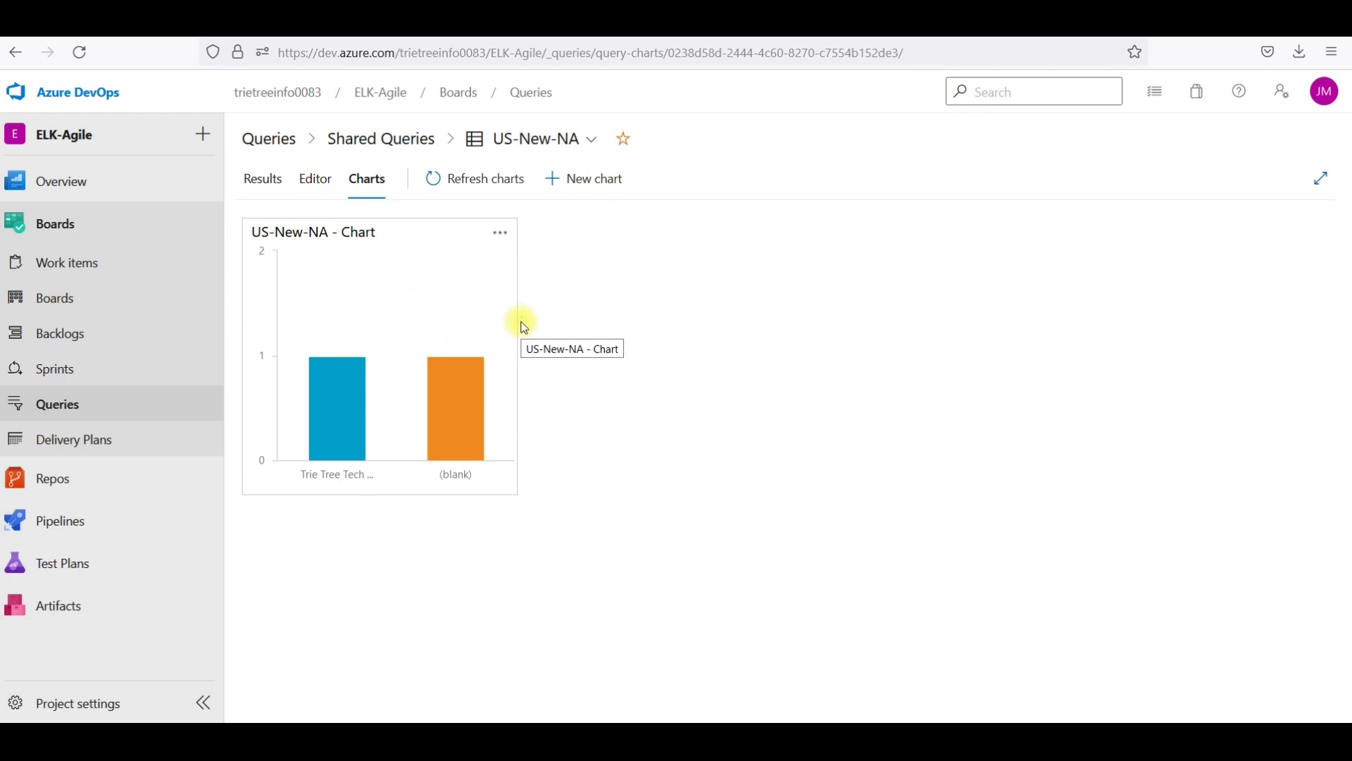
# Open and dismiss the options menu of the US-New-NA column chart a few times
pyautogui.click(510, 238)
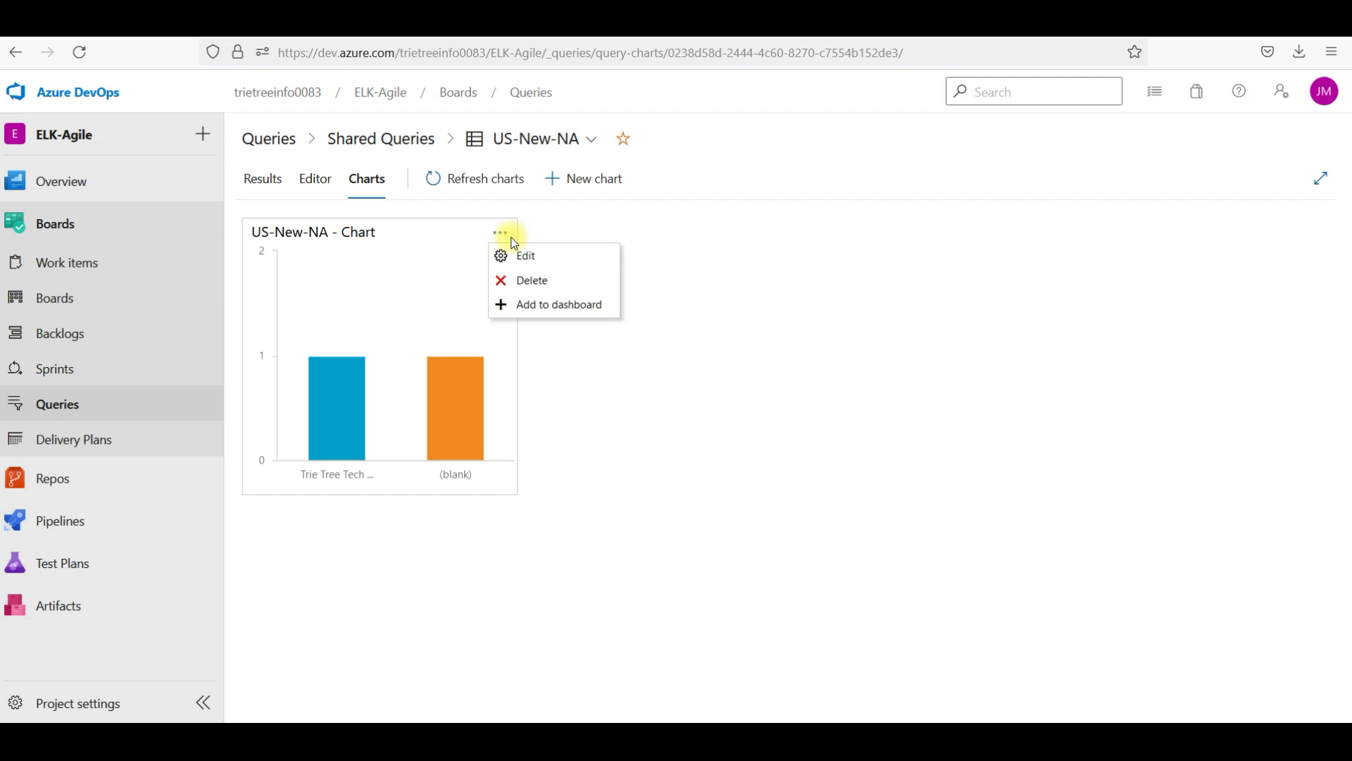
pyautogui.click(608, 384)
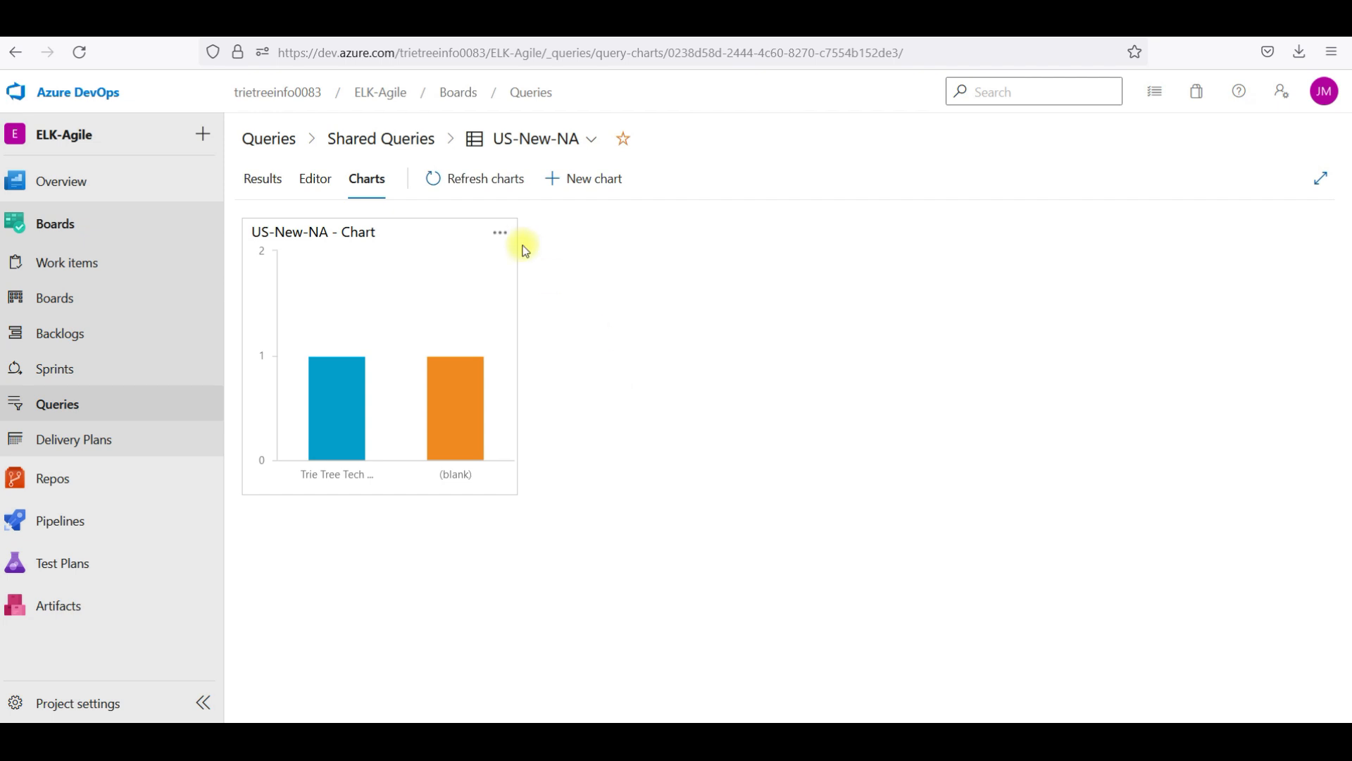
pyautogui.click(501, 233)
pyautogui.click(603, 304)
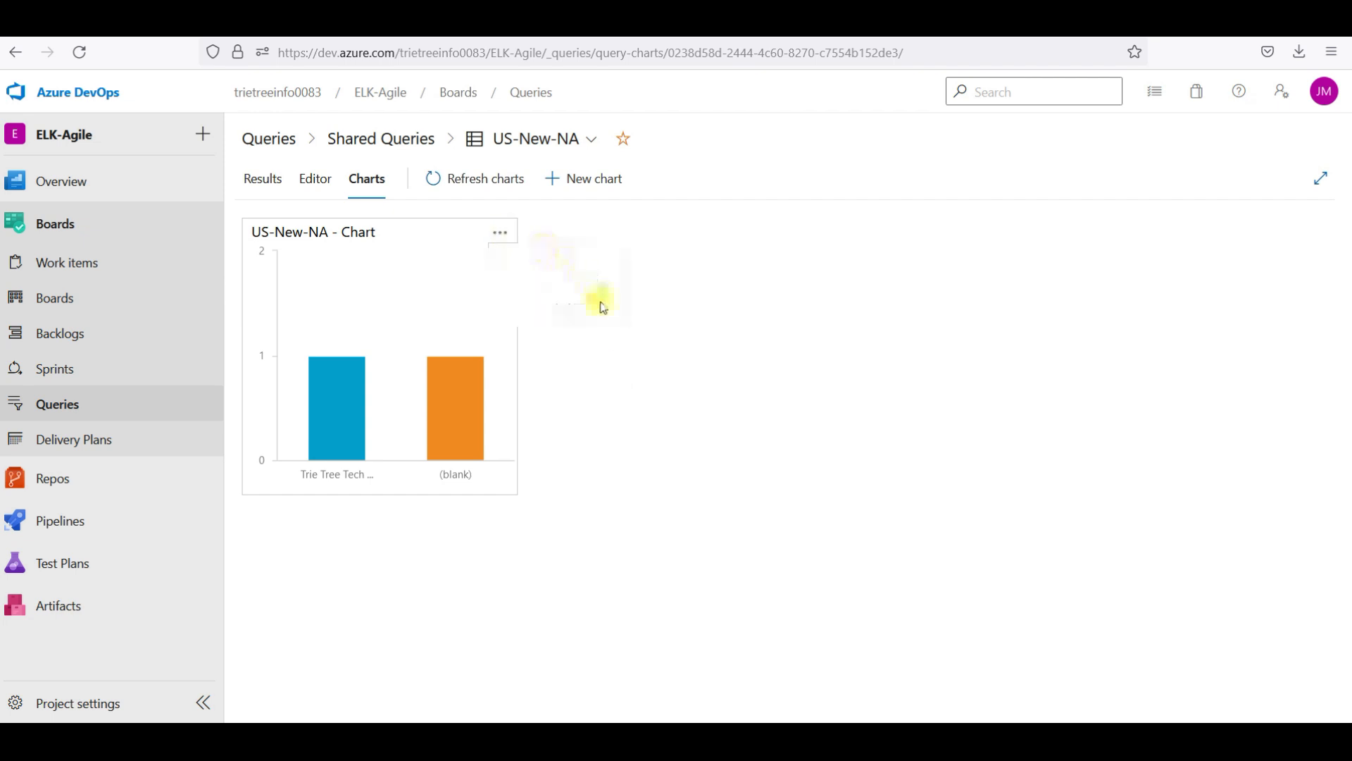
pyautogui.click(502, 233)
# Try adding the chart to a dashboard, find the dashboard list empty, and cancel
pyautogui.click(567, 308)
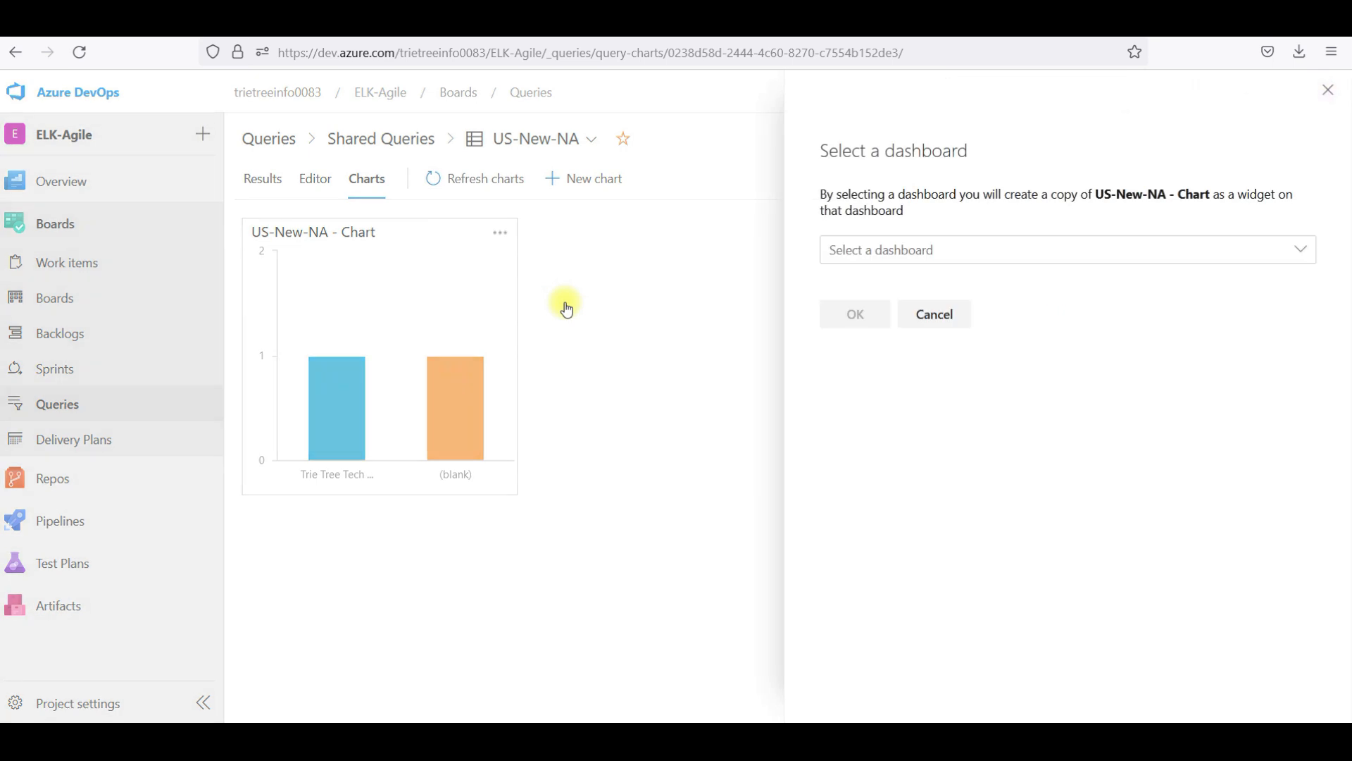
pyautogui.click(936, 260)
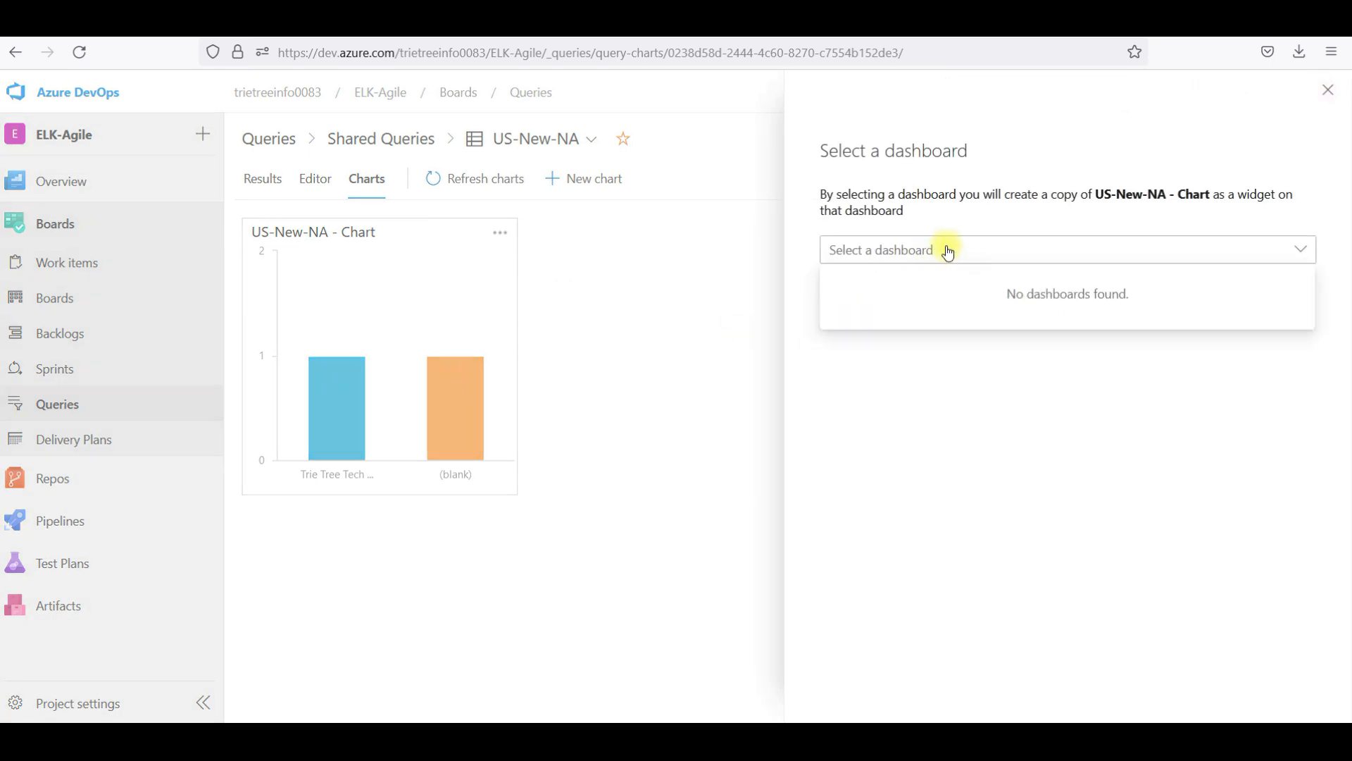
pyautogui.click(943, 254)
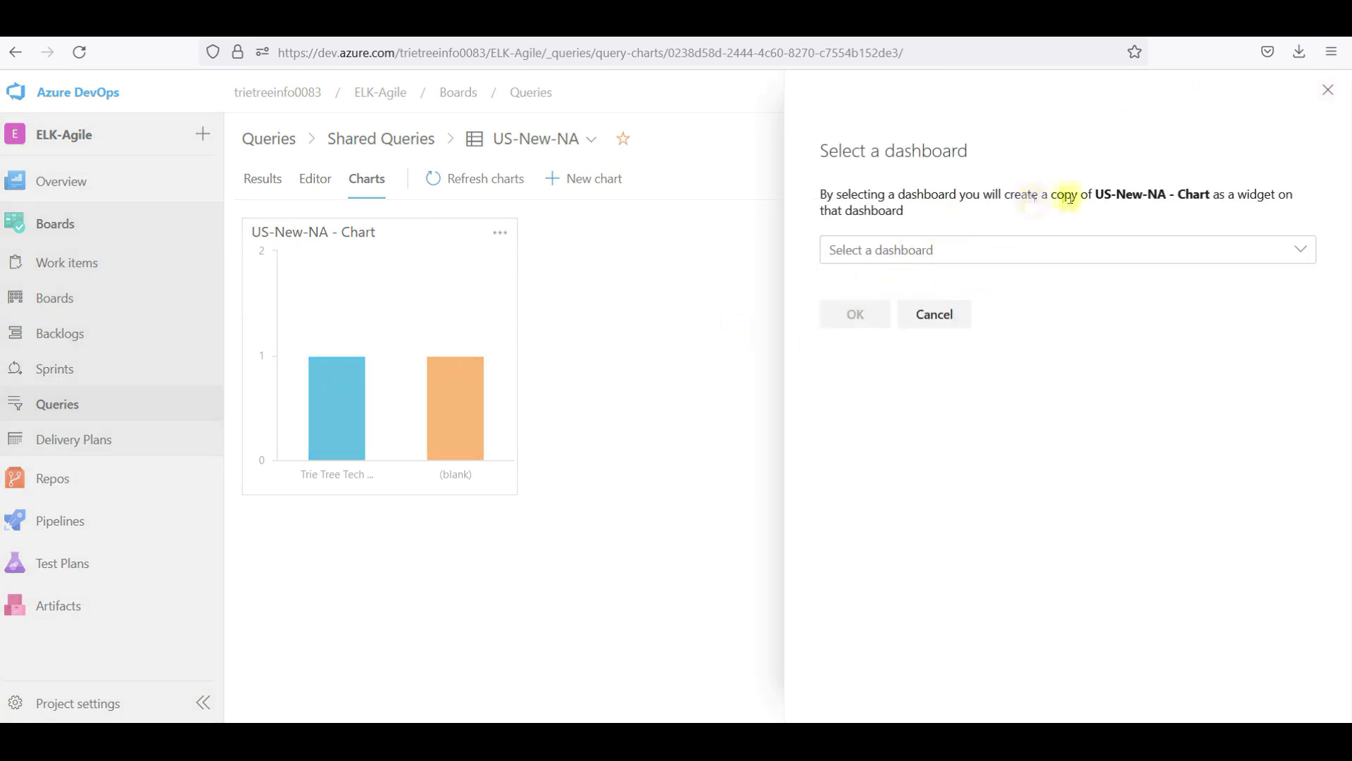
pyautogui.click(951, 258)
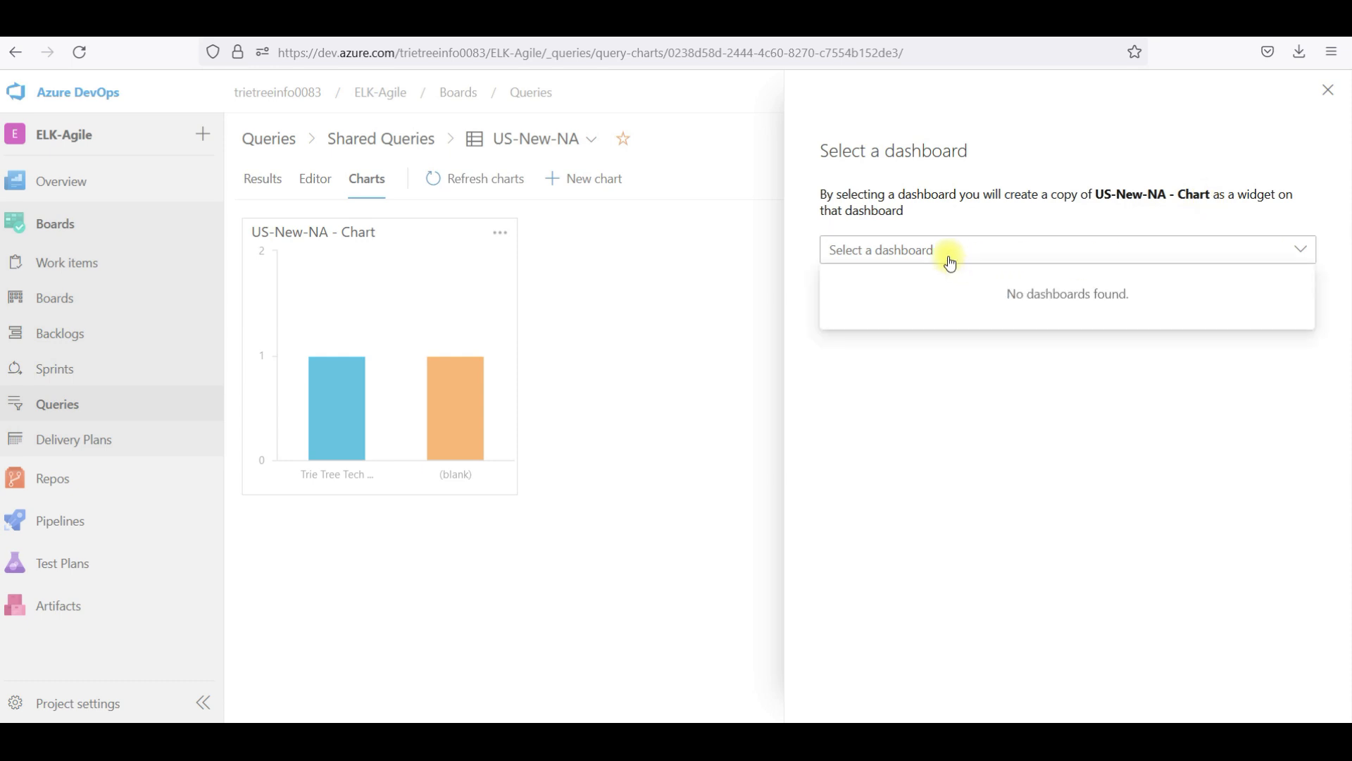
pyautogui.click(889, 379)
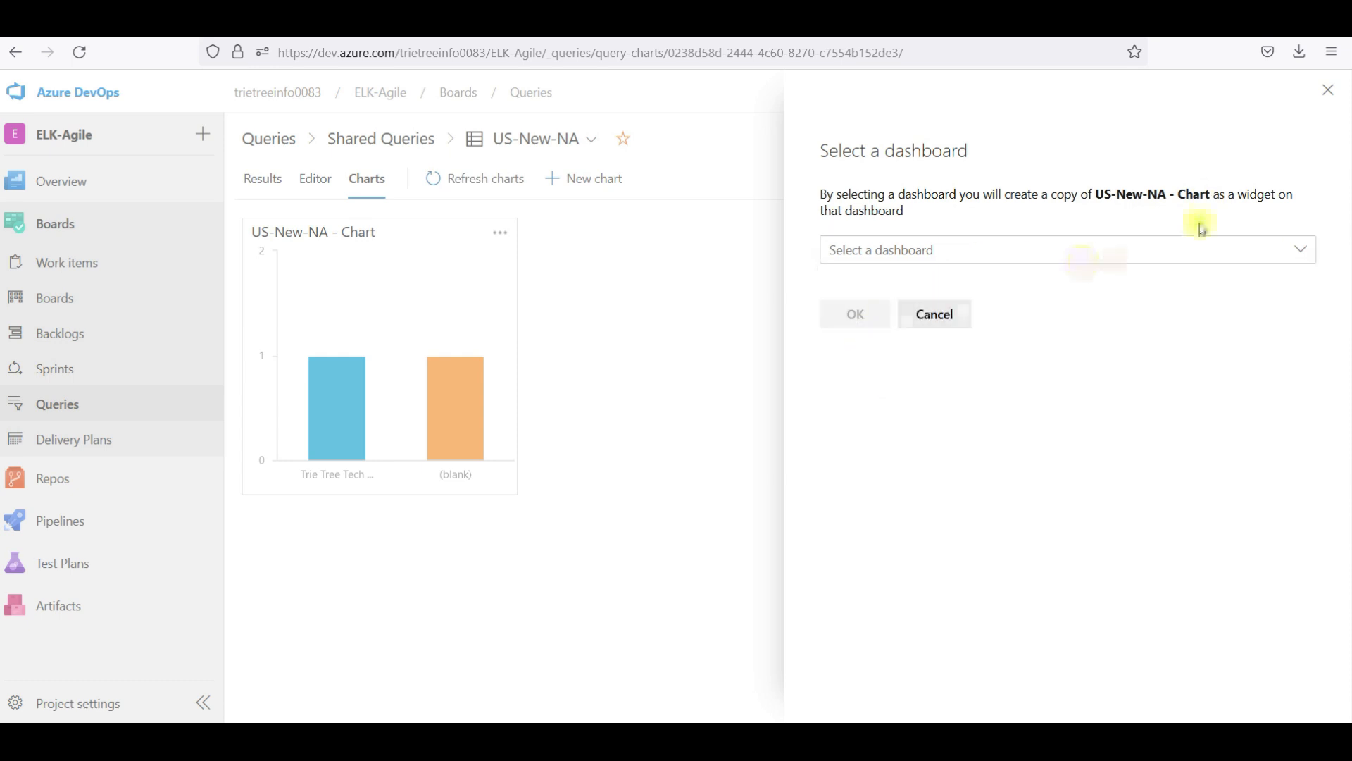
pyautogui.click(1328, 90)
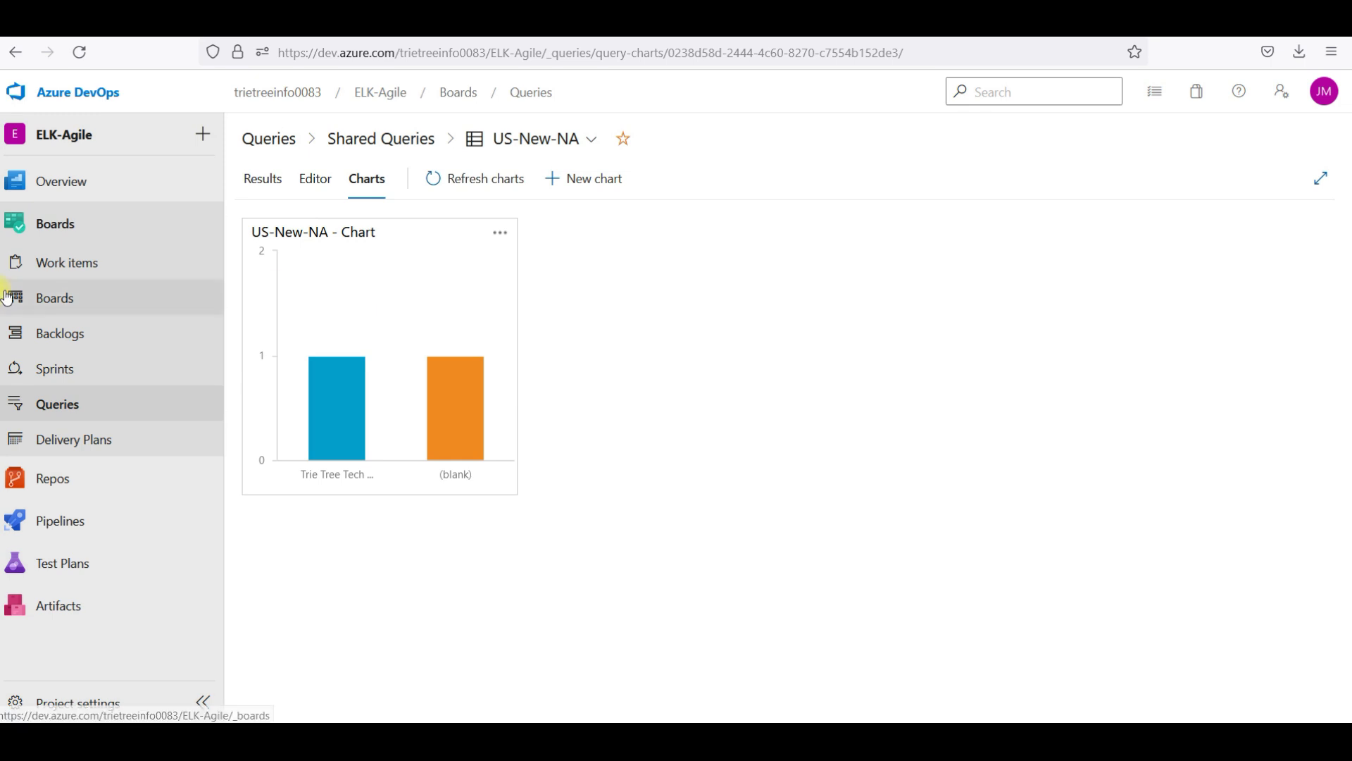
# Confirm the ELK-Agile Team - Overview dashboard has no widgets, then go to Boards > Queries
pyautogui.moveTo(67, 180)
pyautogui.click(271, 240)
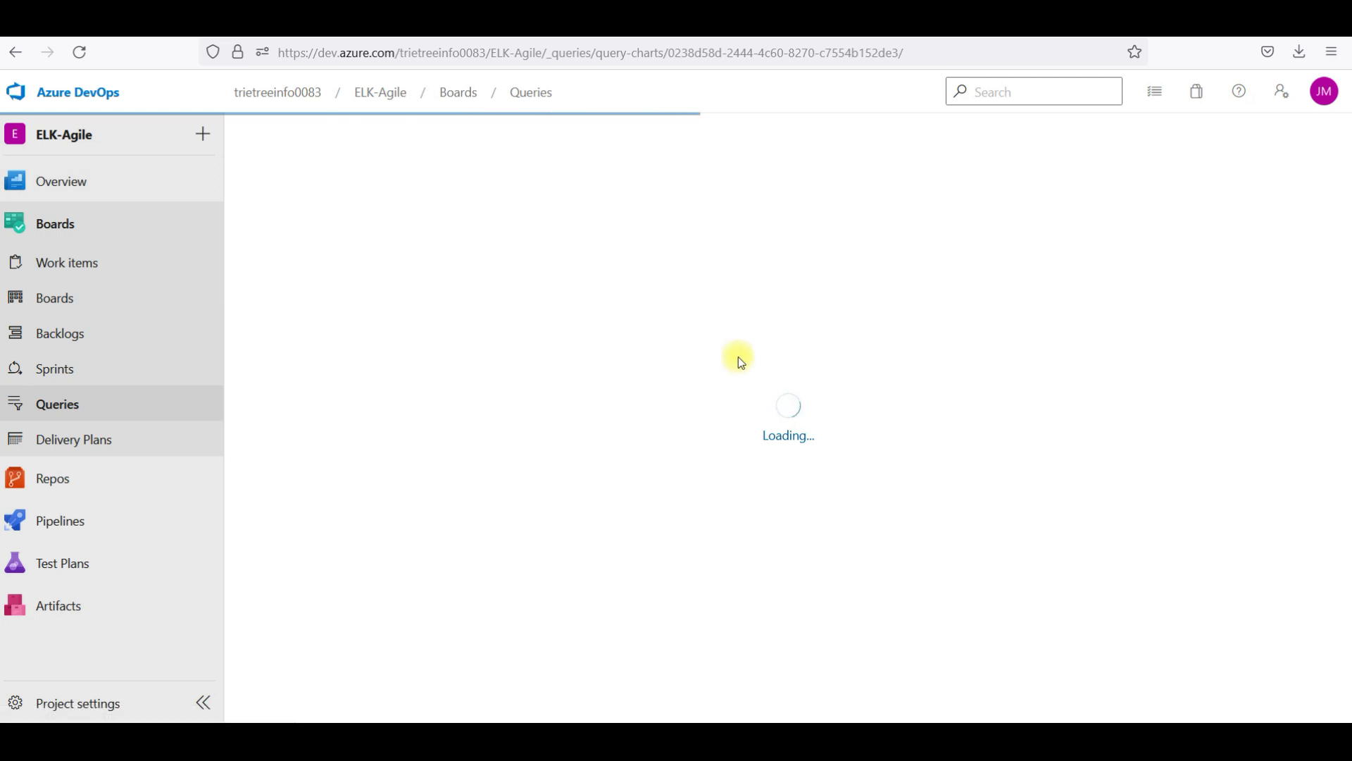
pyautogui.click(798, 482)
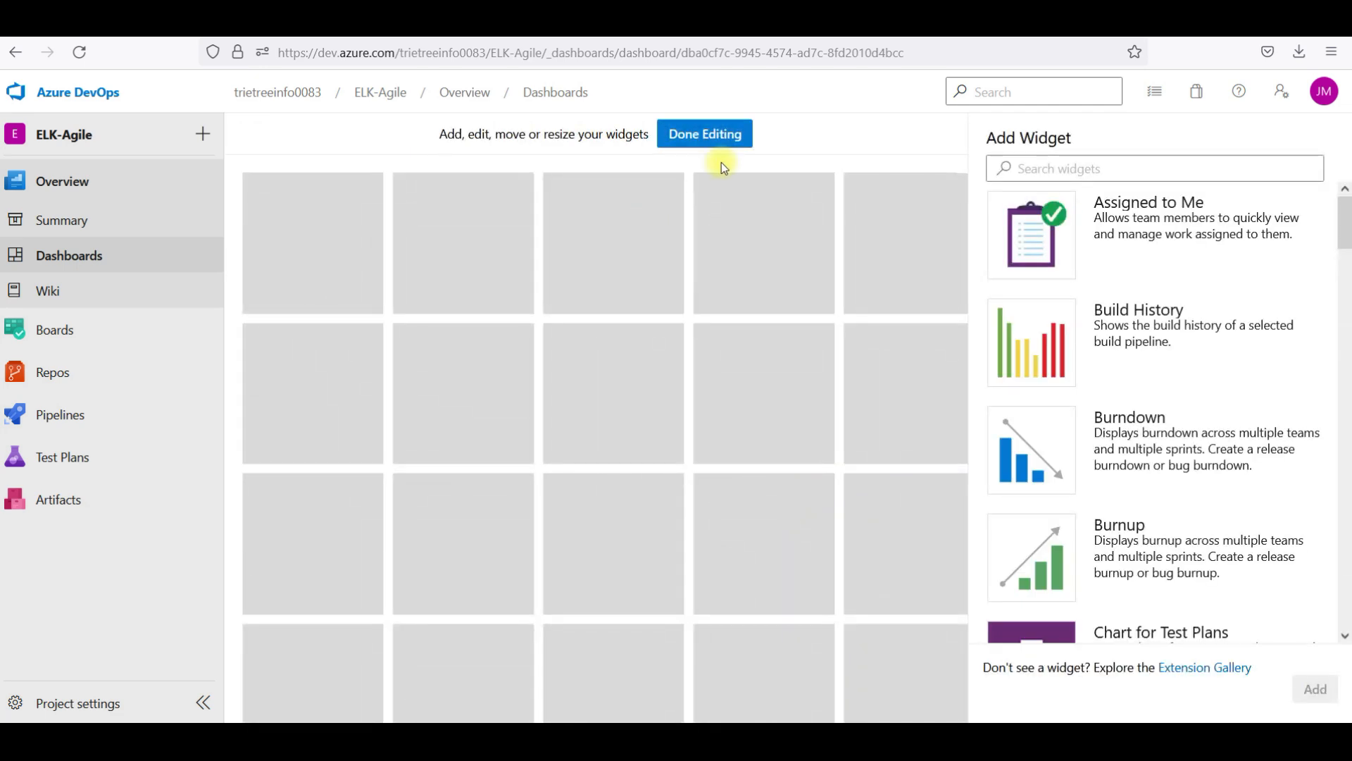
pyautogui.click(697, 136)
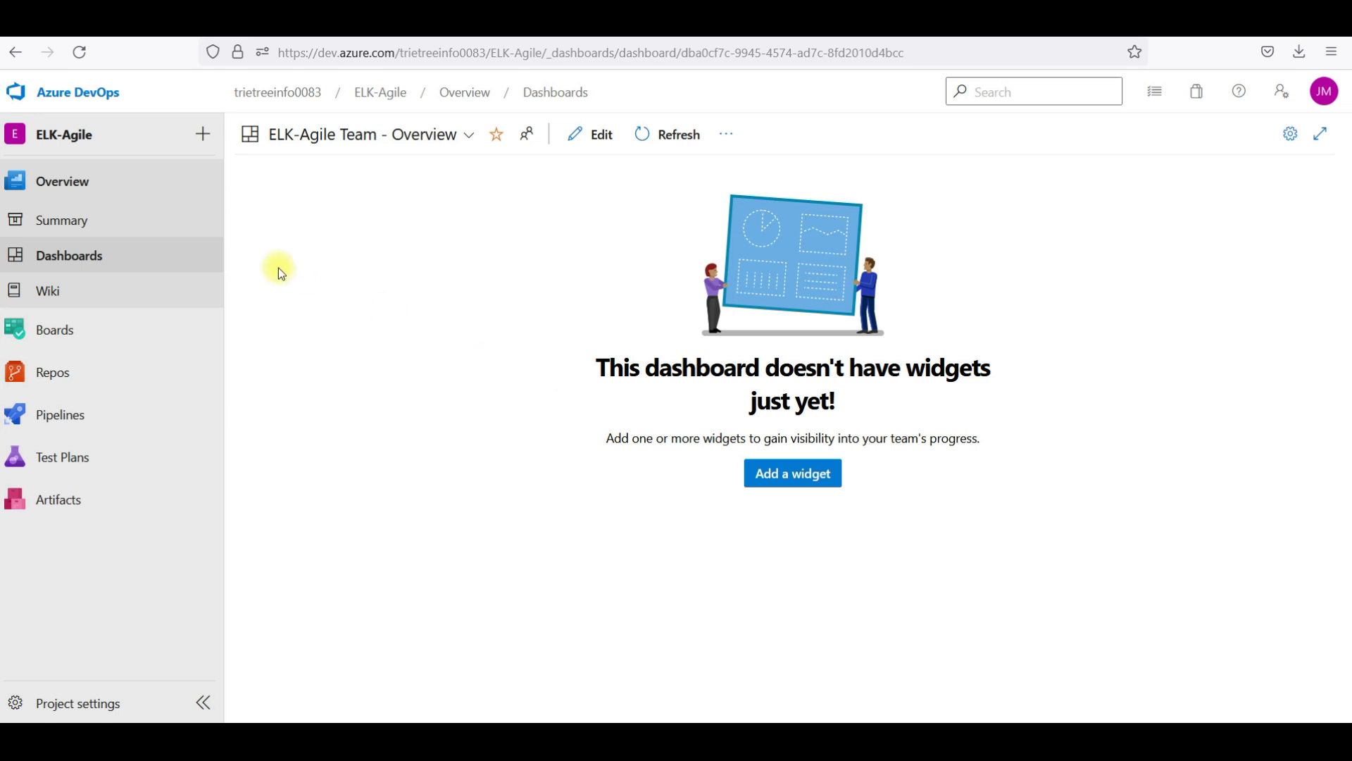
pyautogui.moveTo(92, 343)
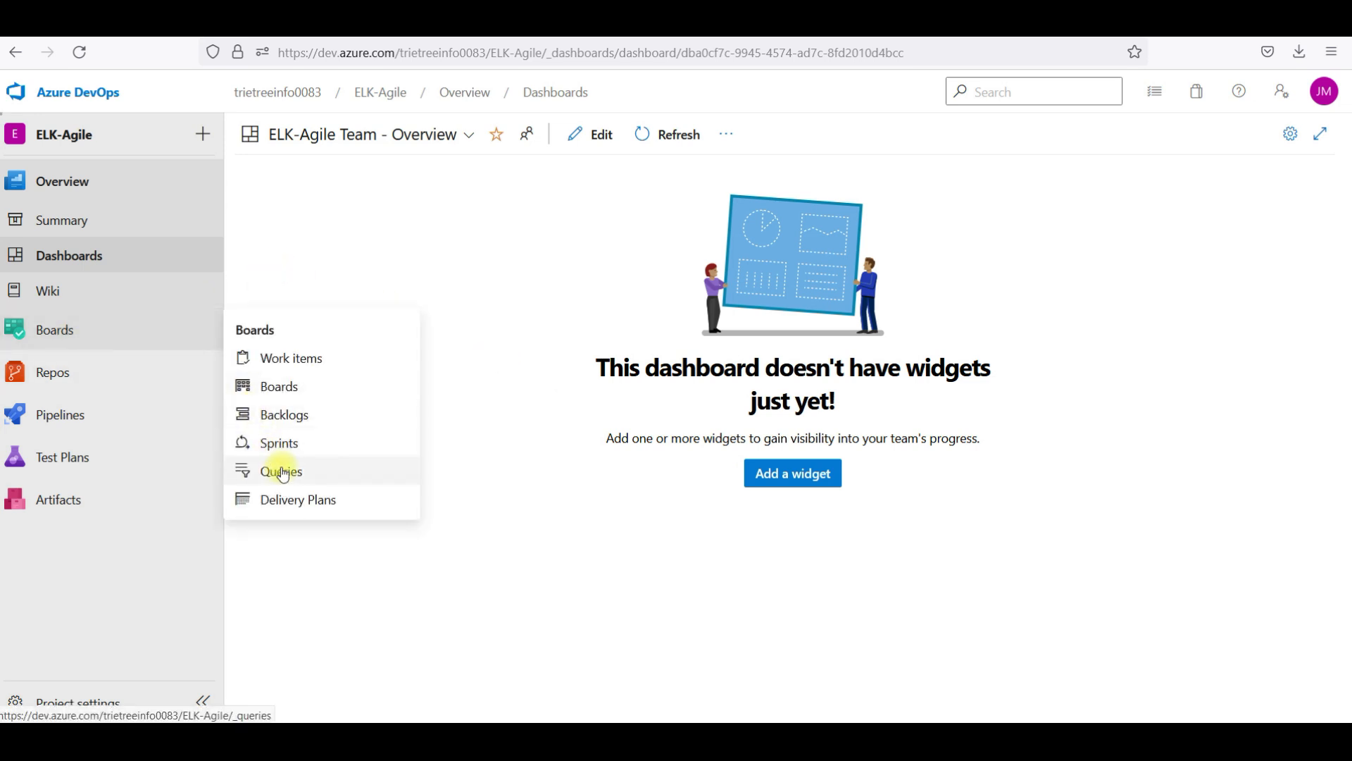
pyautogui.click(281, 469)
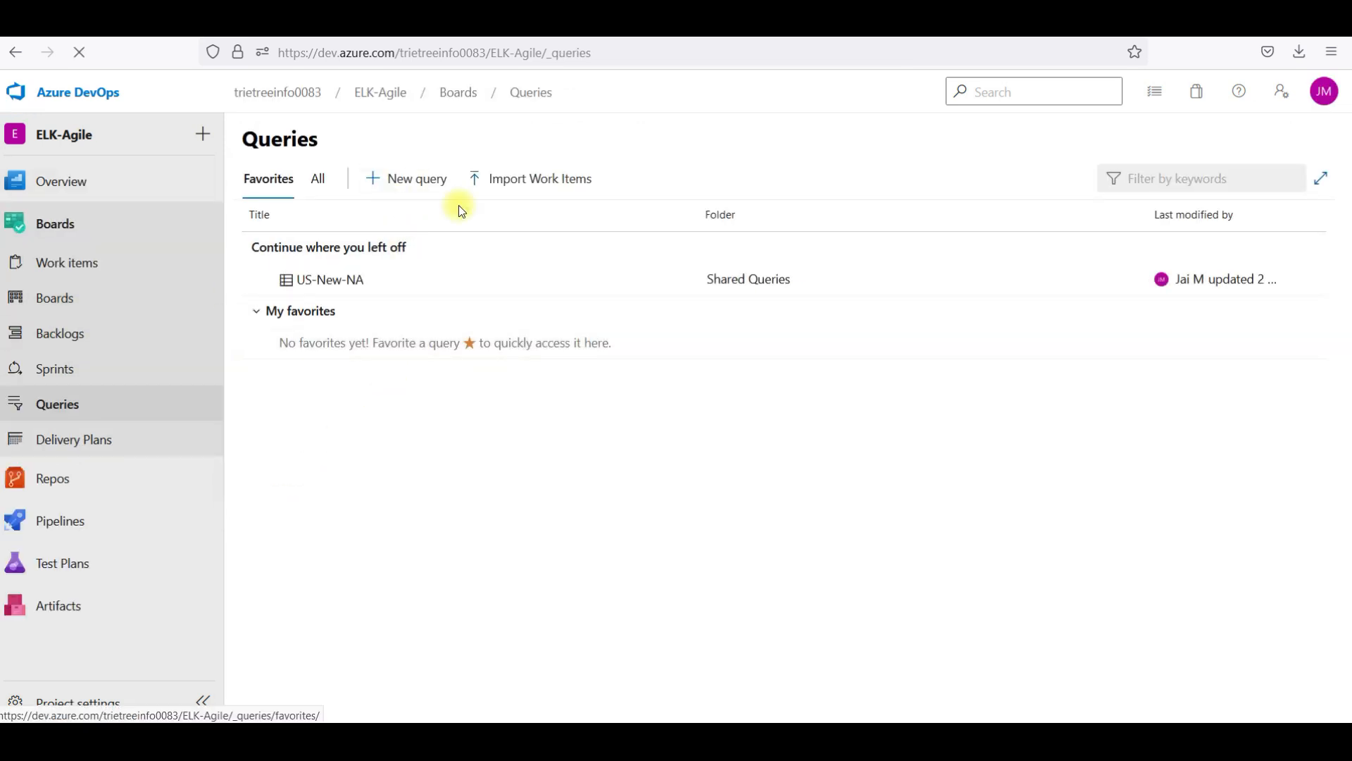
# Open the US-New-NA query and switch to its Charts view
pyautogui.click(270, 309)
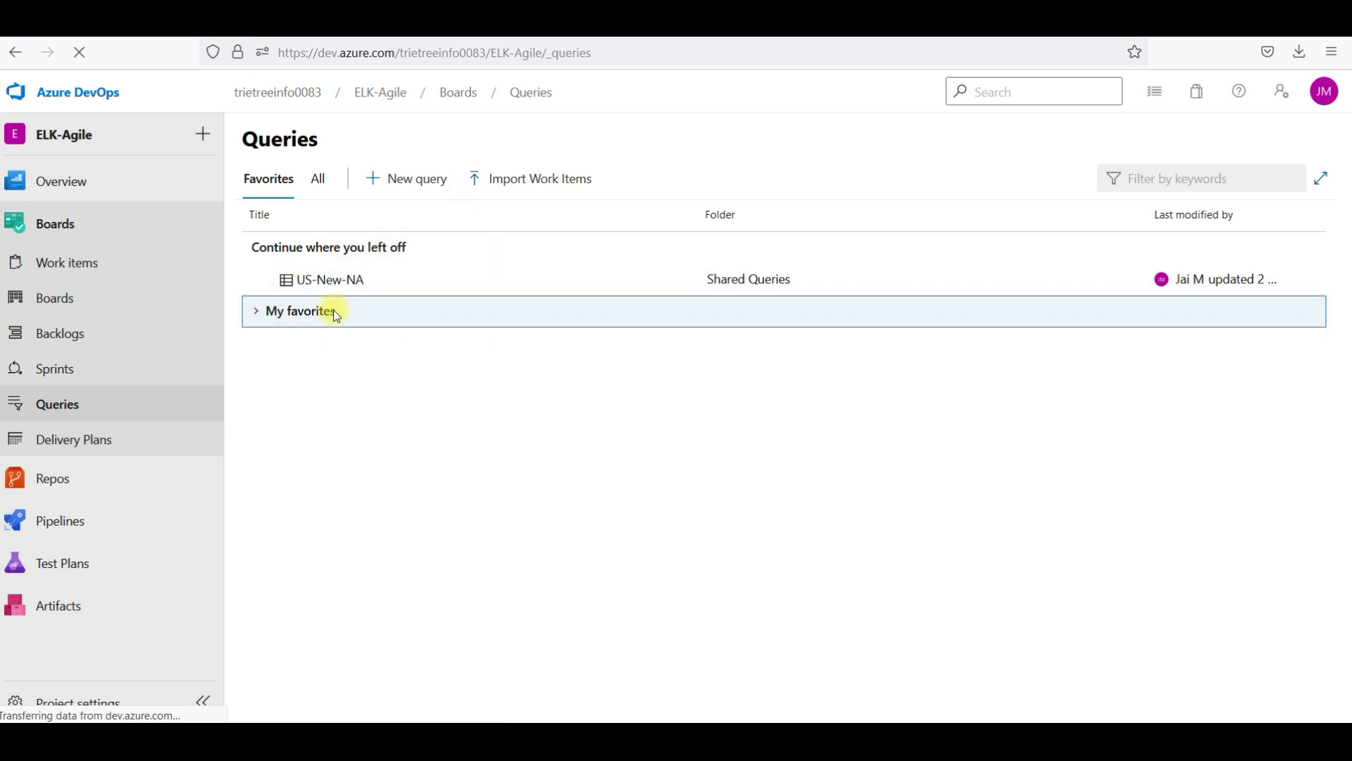
pyautogui.click(353, 280)
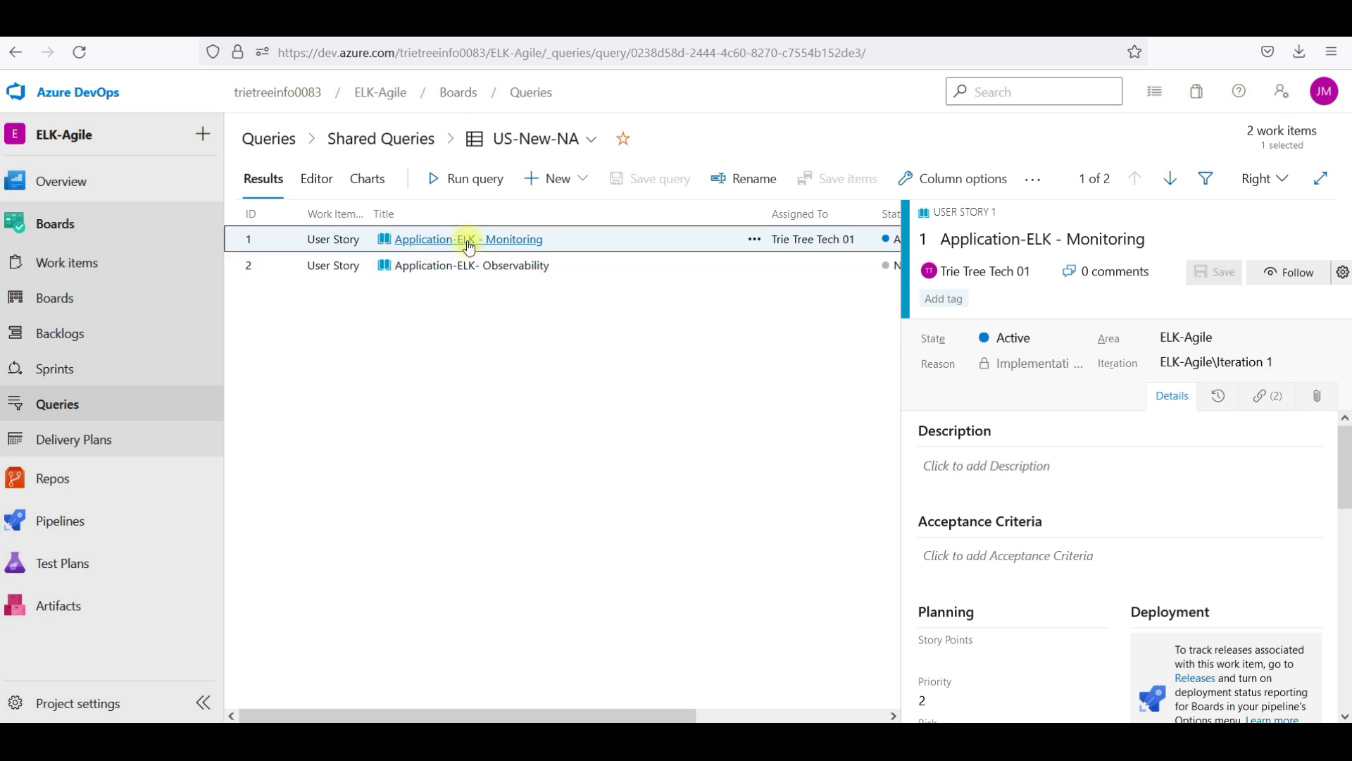
pyautogui.click(382, 177)
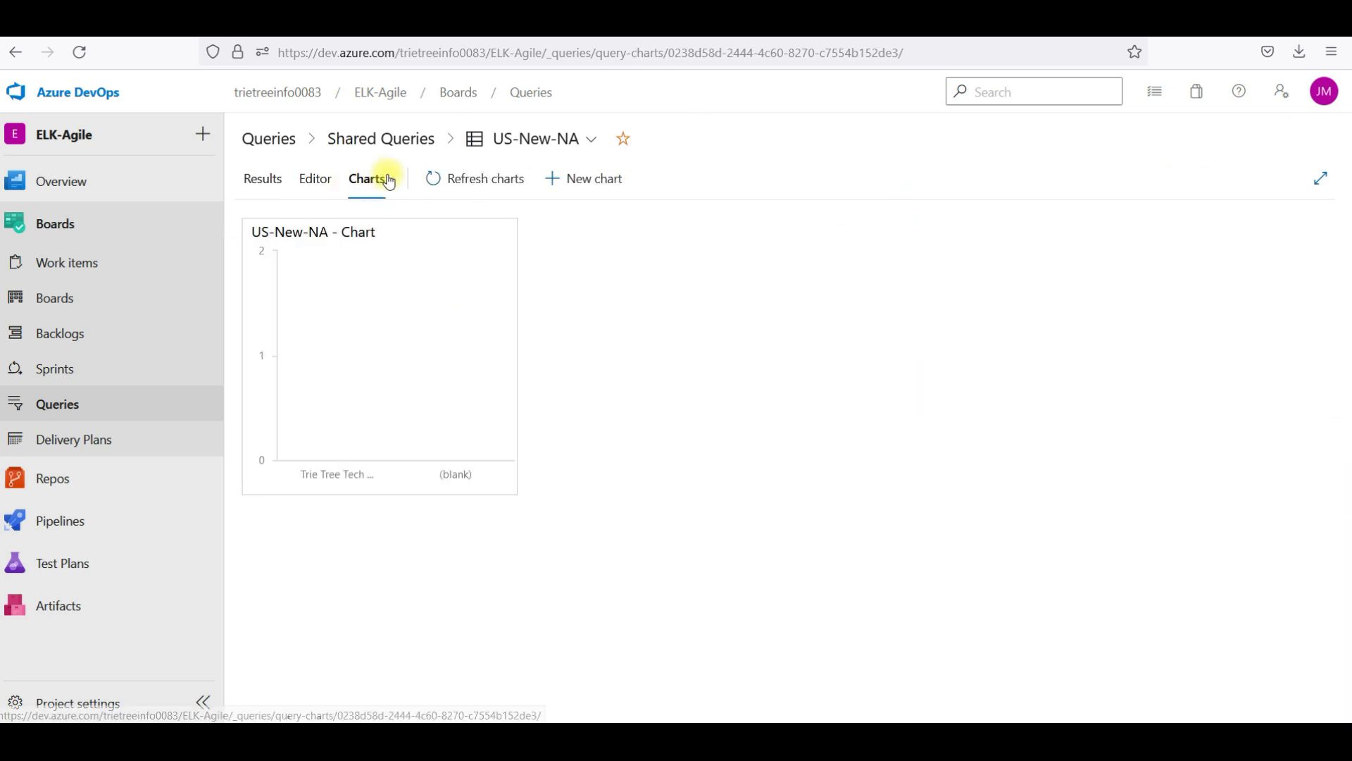
# Add the column chart to the ELK-Agile Team - Overview dashboard
pyautogui.click(508, 237)
pyautogui.click(596, 308)
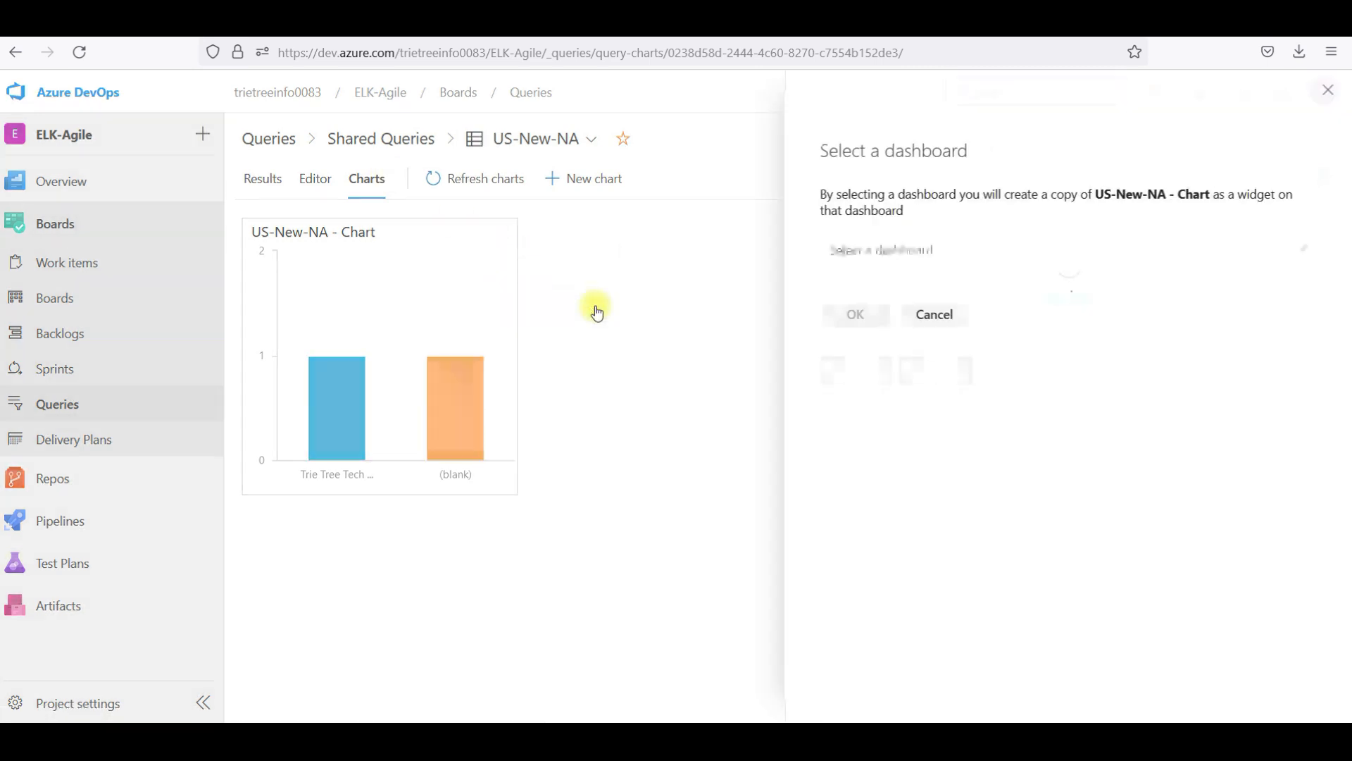
pyautogui.click(950, 259)
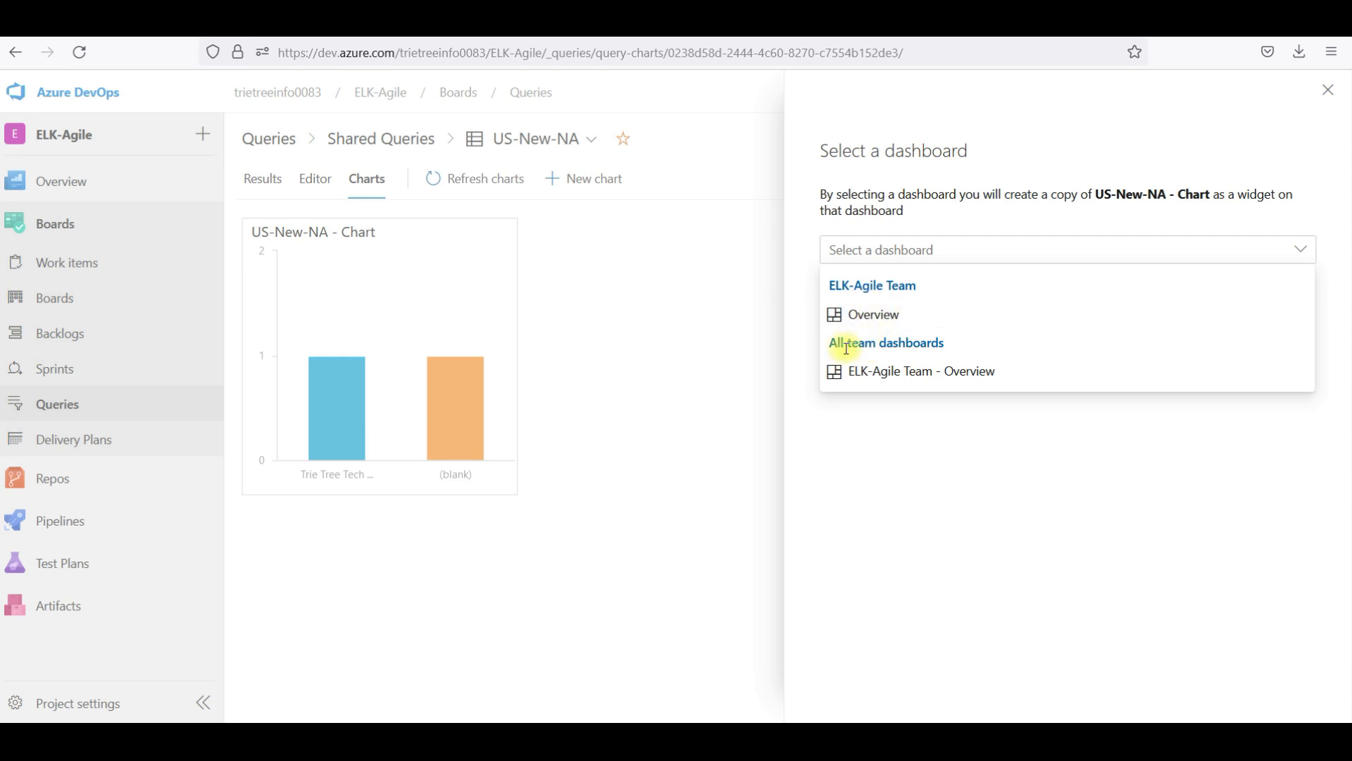
pyautogui.click(922, 374)
pyautogui.click(883, 323)
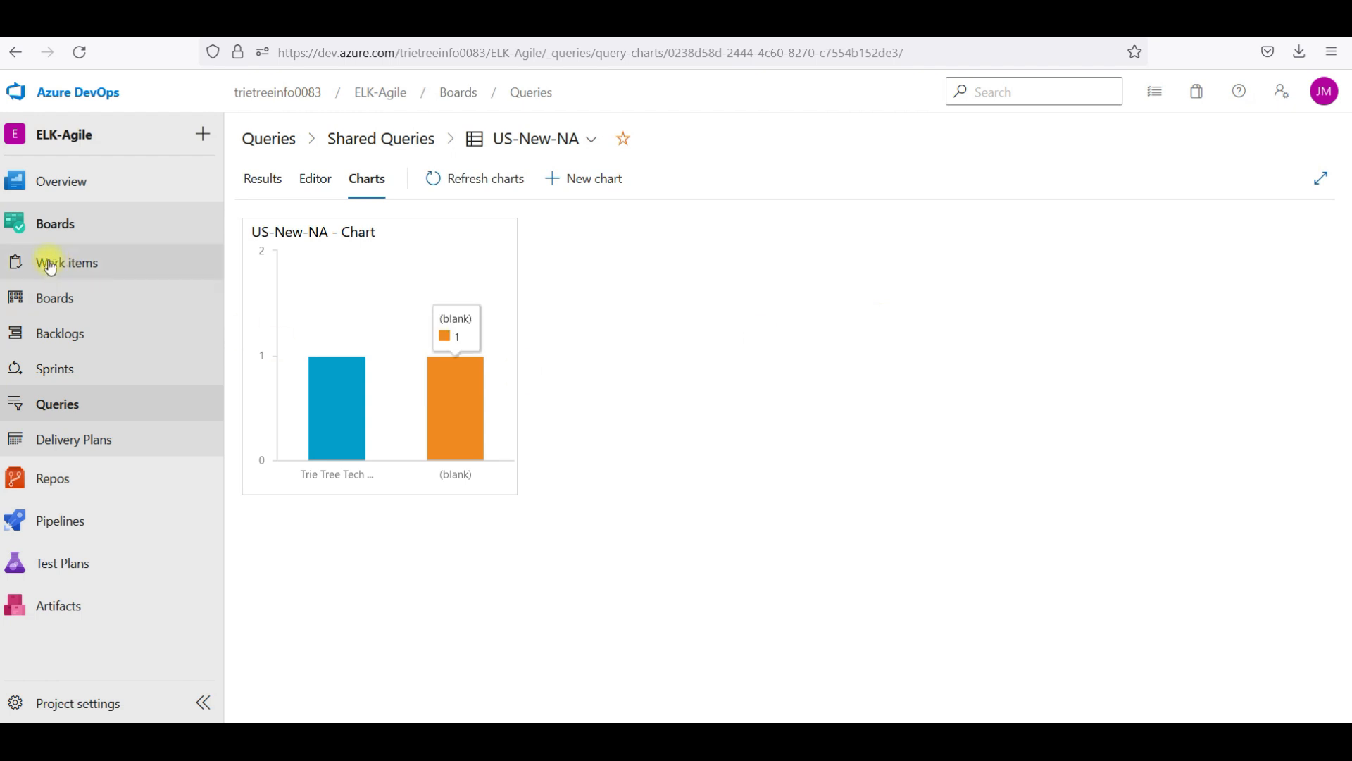
# Open the ELK-Agile Team - Overview dashboard to see the new US-New-NA - Chart widget
pyautogui.moveTo(61, 181)
pyautogui.click(285, 239)
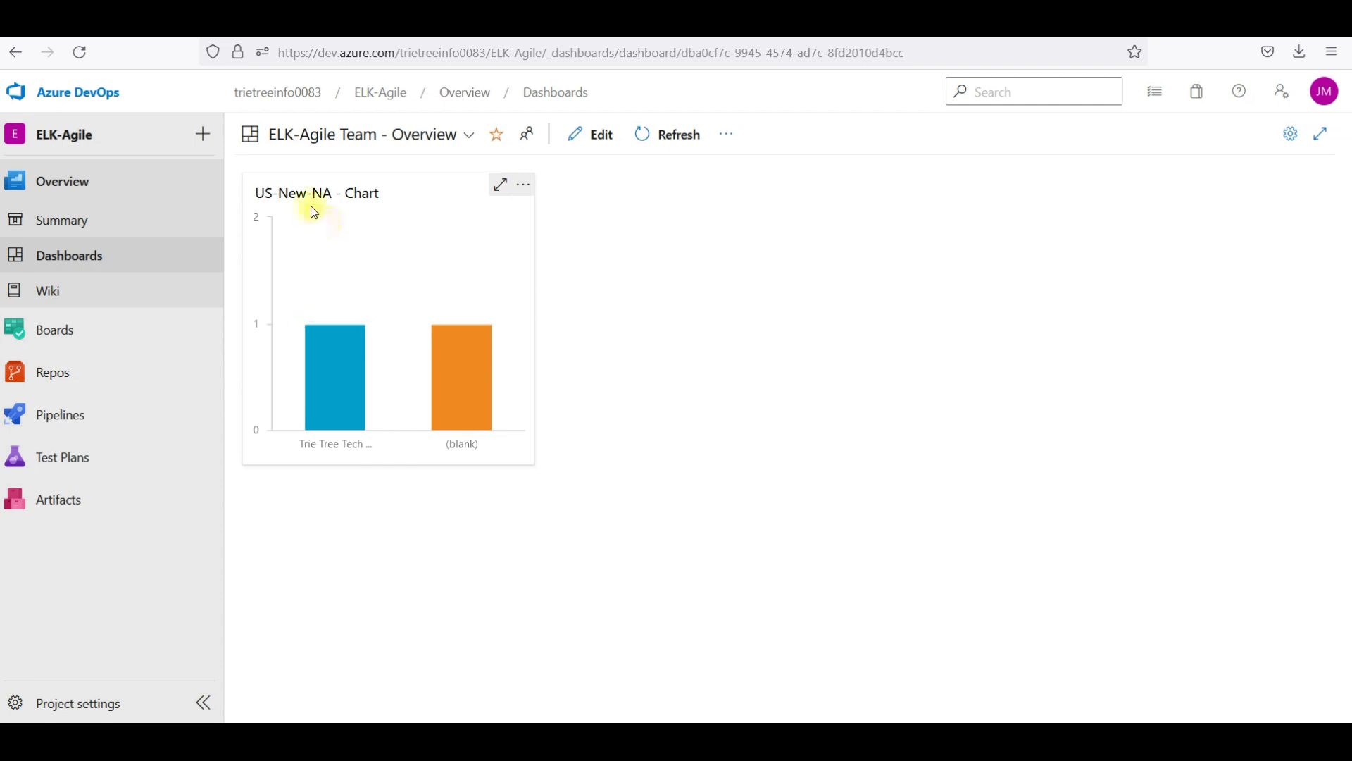
pyautogui.moveTo(349, 371)
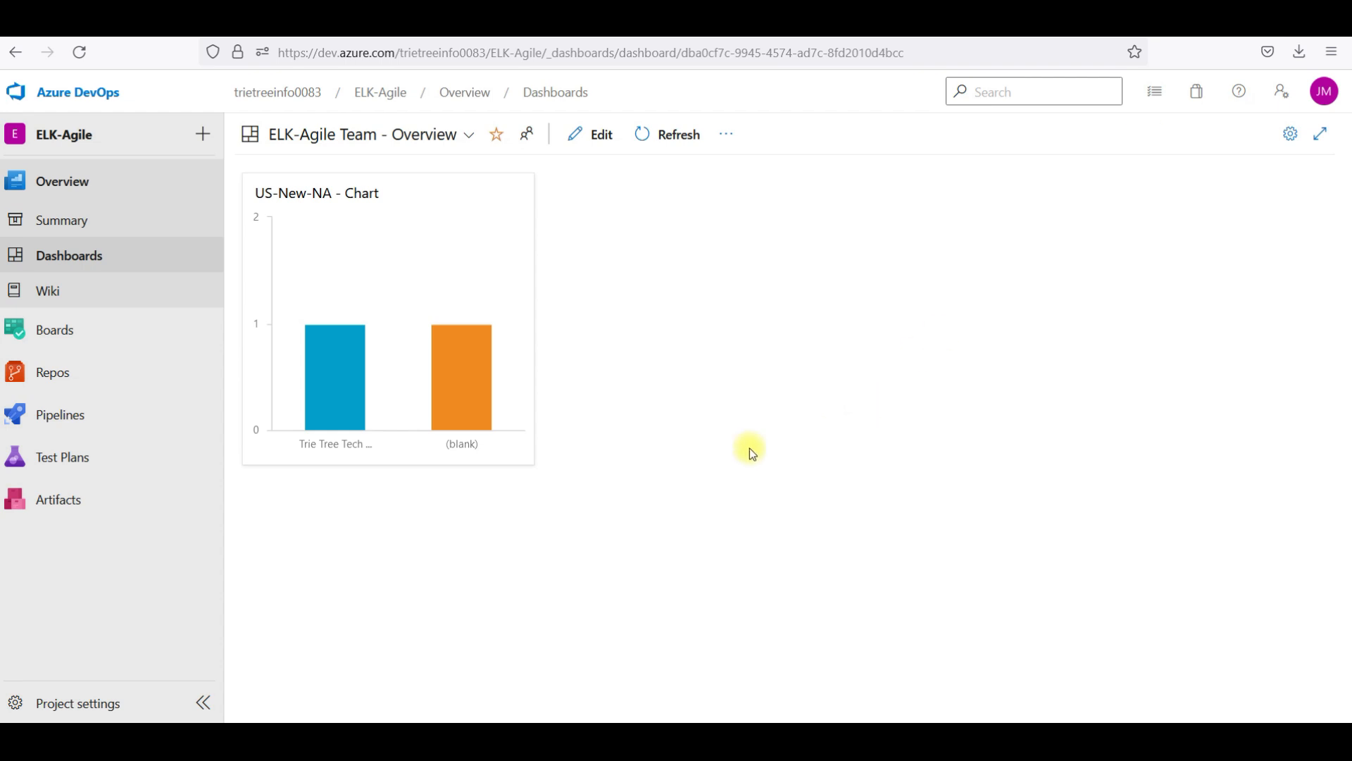
# Edit the dashboard and add the Assigned to Me widget
pyautogui.click(600, 134)
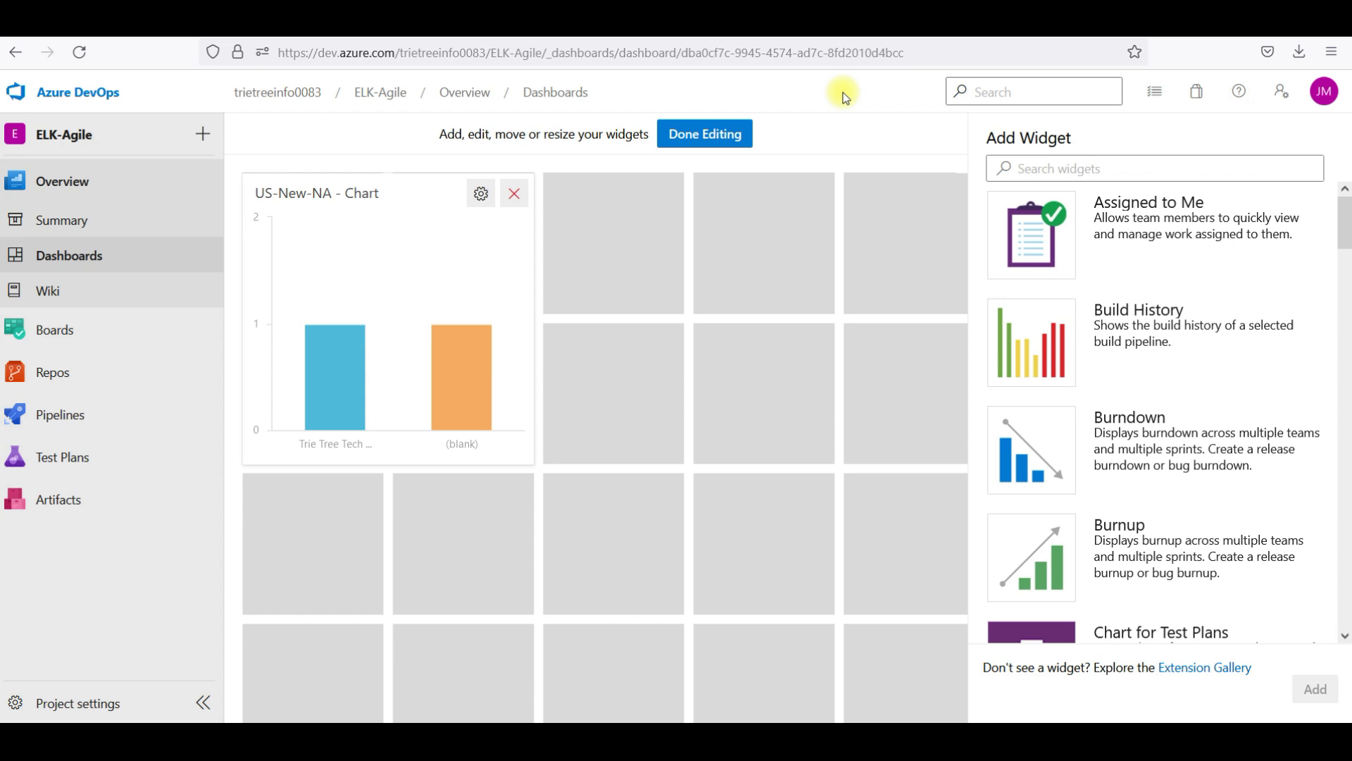
pyautogui.click(1157, 235)
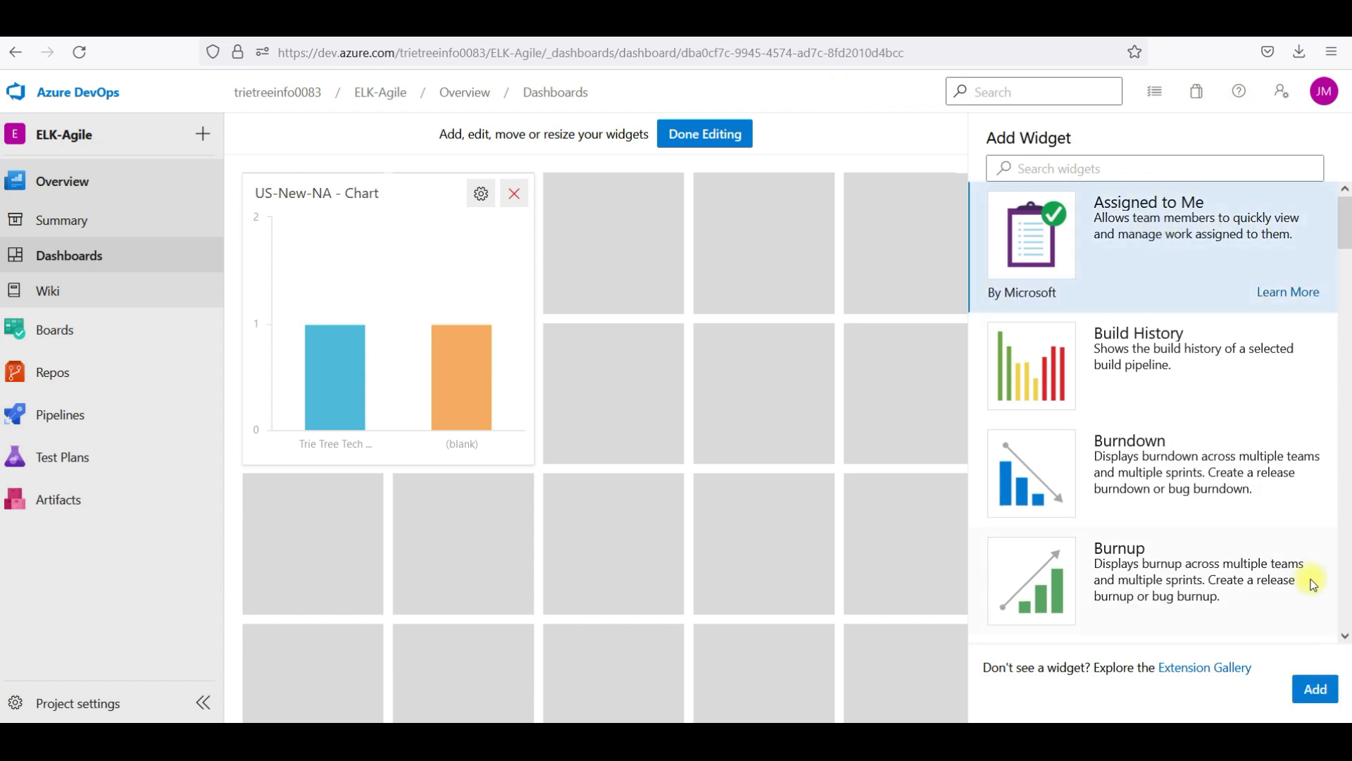
pyautogui.click(1315, 687)
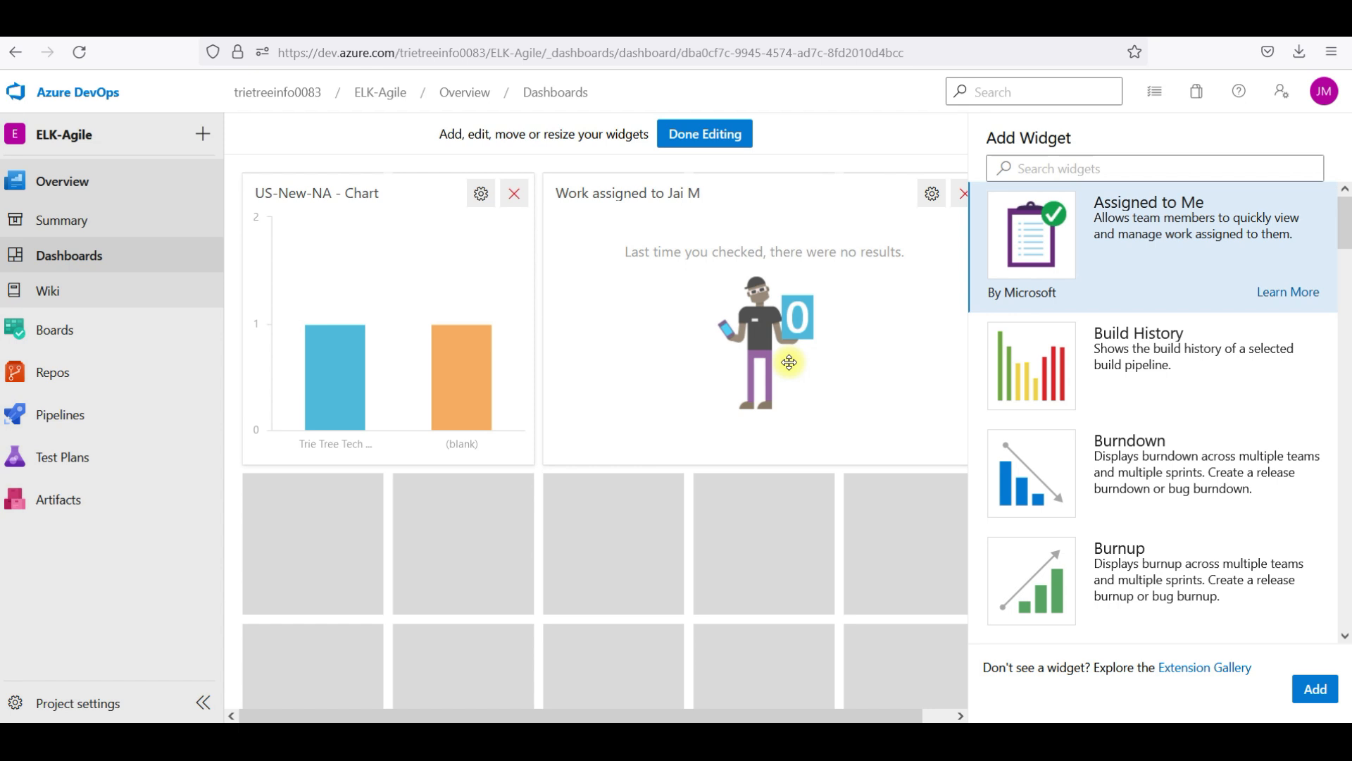
# Add the Burndown widget and finish editing the dashboard
pyautogui.click(1185, 486)
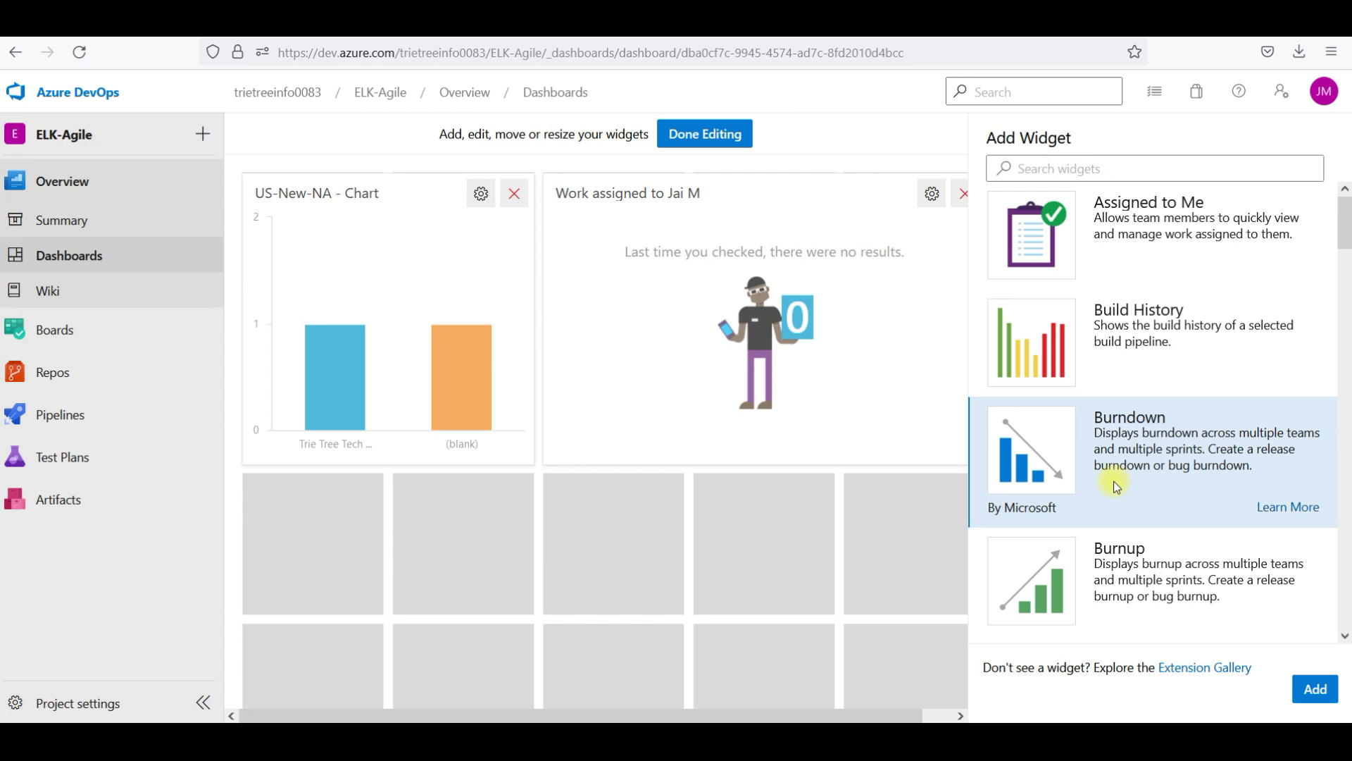
pyautogui.click(1171, 564)
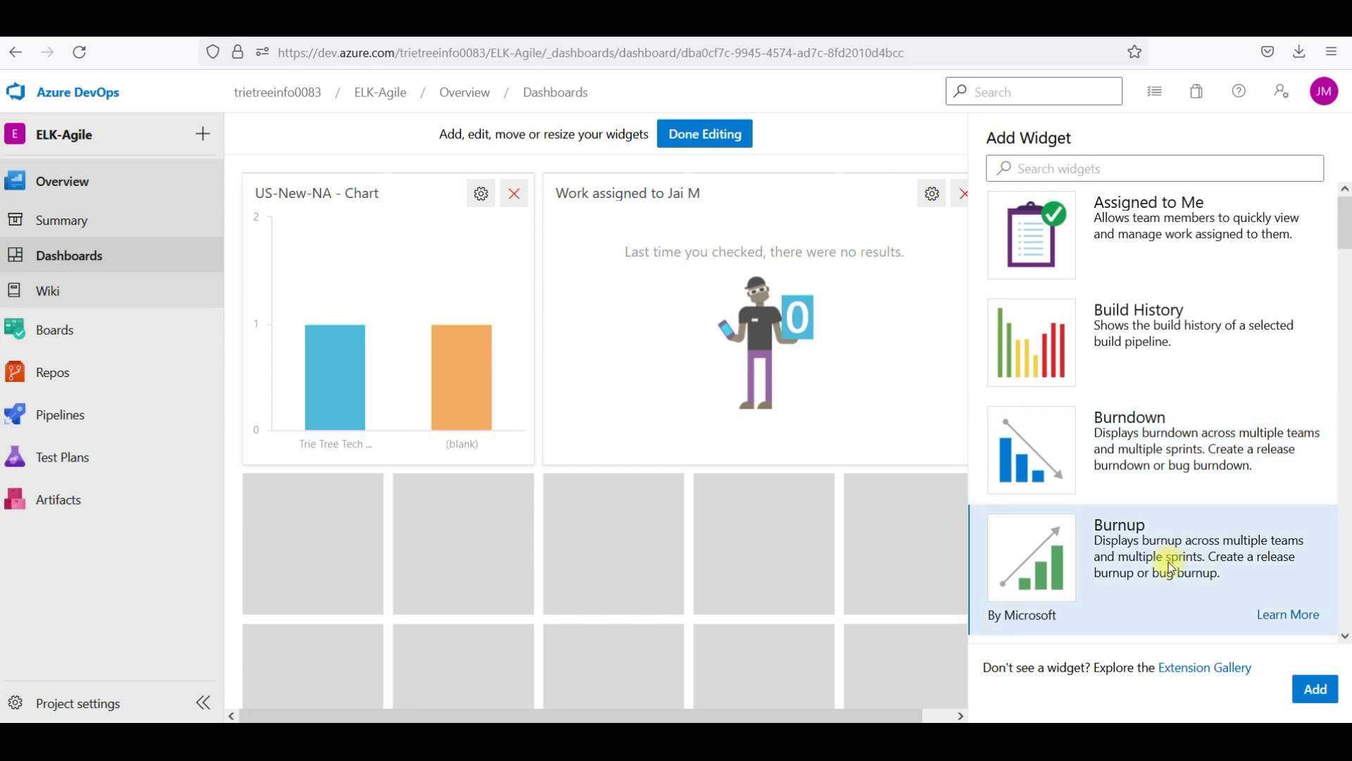
pyautogui.click(1315, 688)
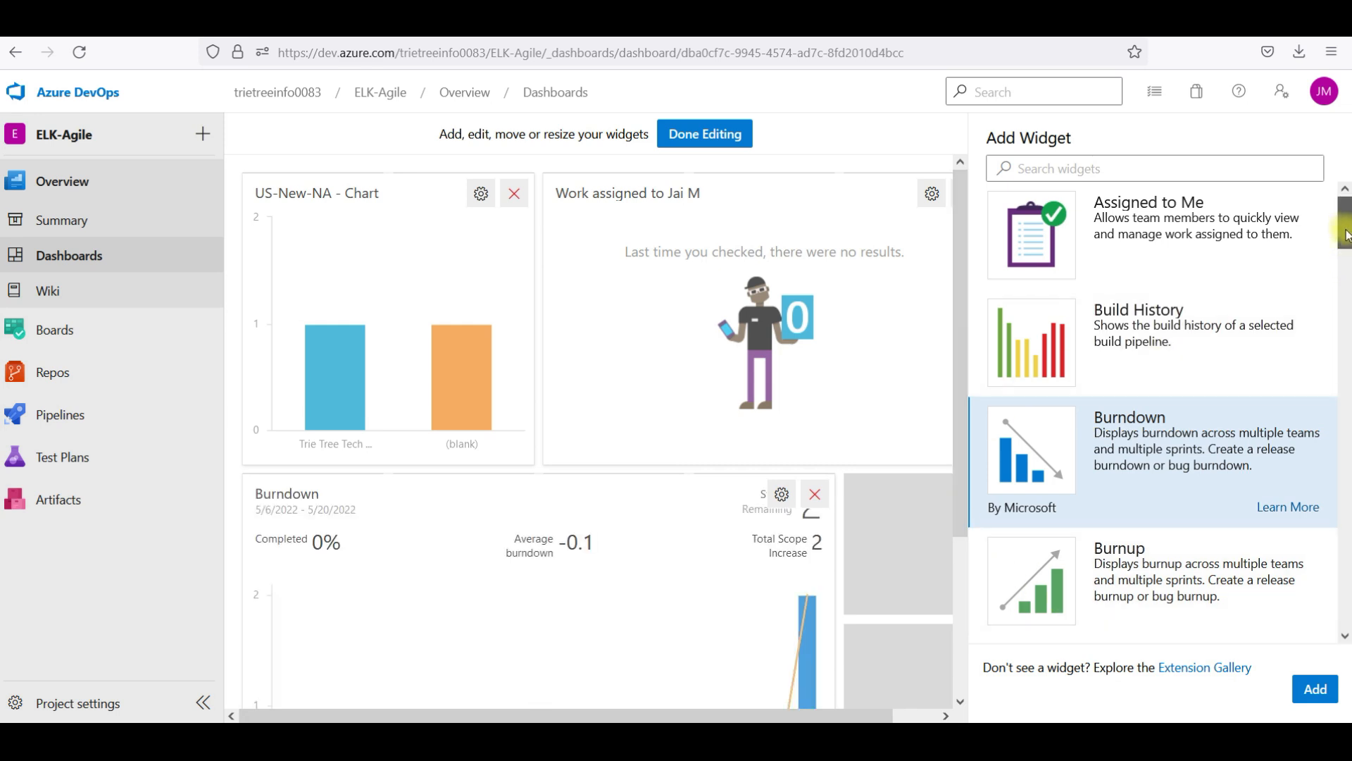
pyautogui.scroll(-2, 1347, 243)
pyautogui.moveTo(1346, 245)
pyautogui.mouseDown()
pyautogui.moveTo(1343, 648)
pyautogui.moveTo(1344, 218)
pyautogui.mouseUp()
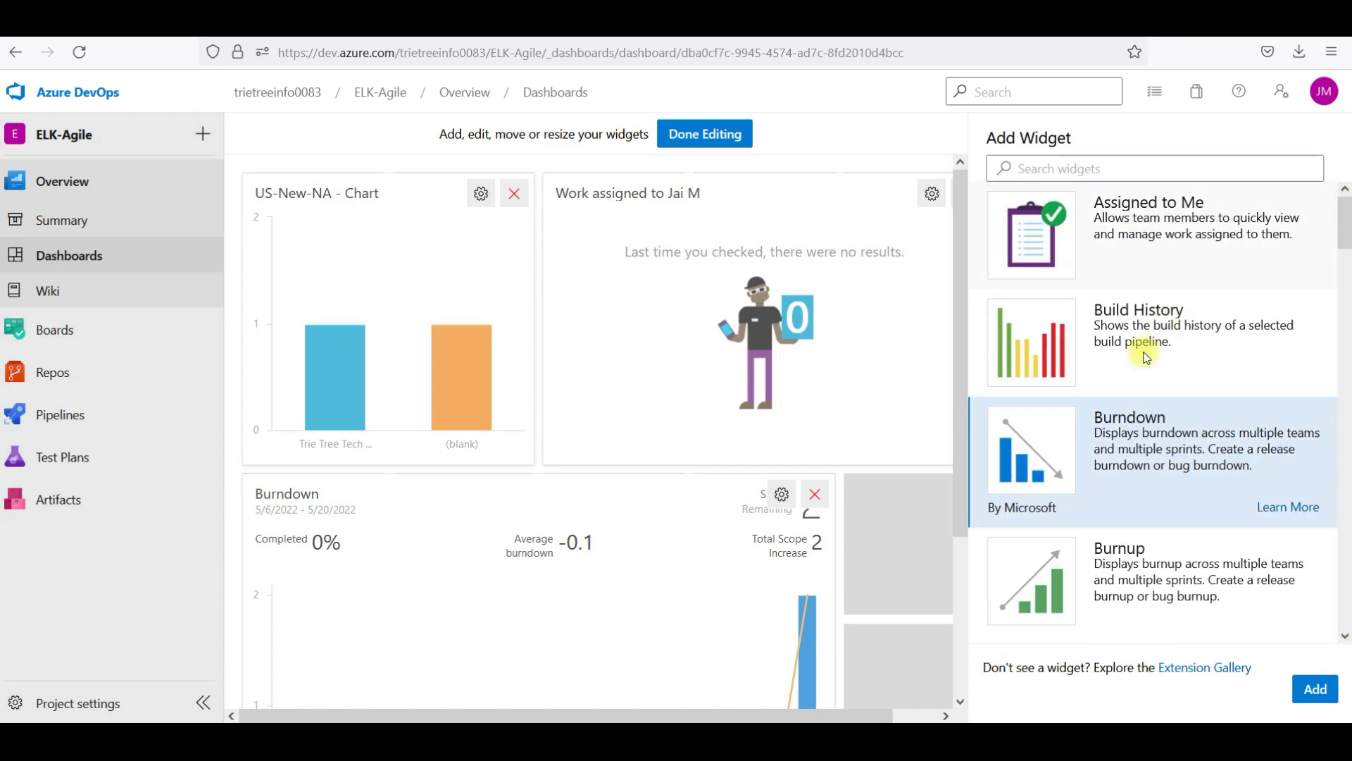
pyautogui.click(732, 134)
pyautogui.click(731, 135)
pyautogui.click(1060, 320)
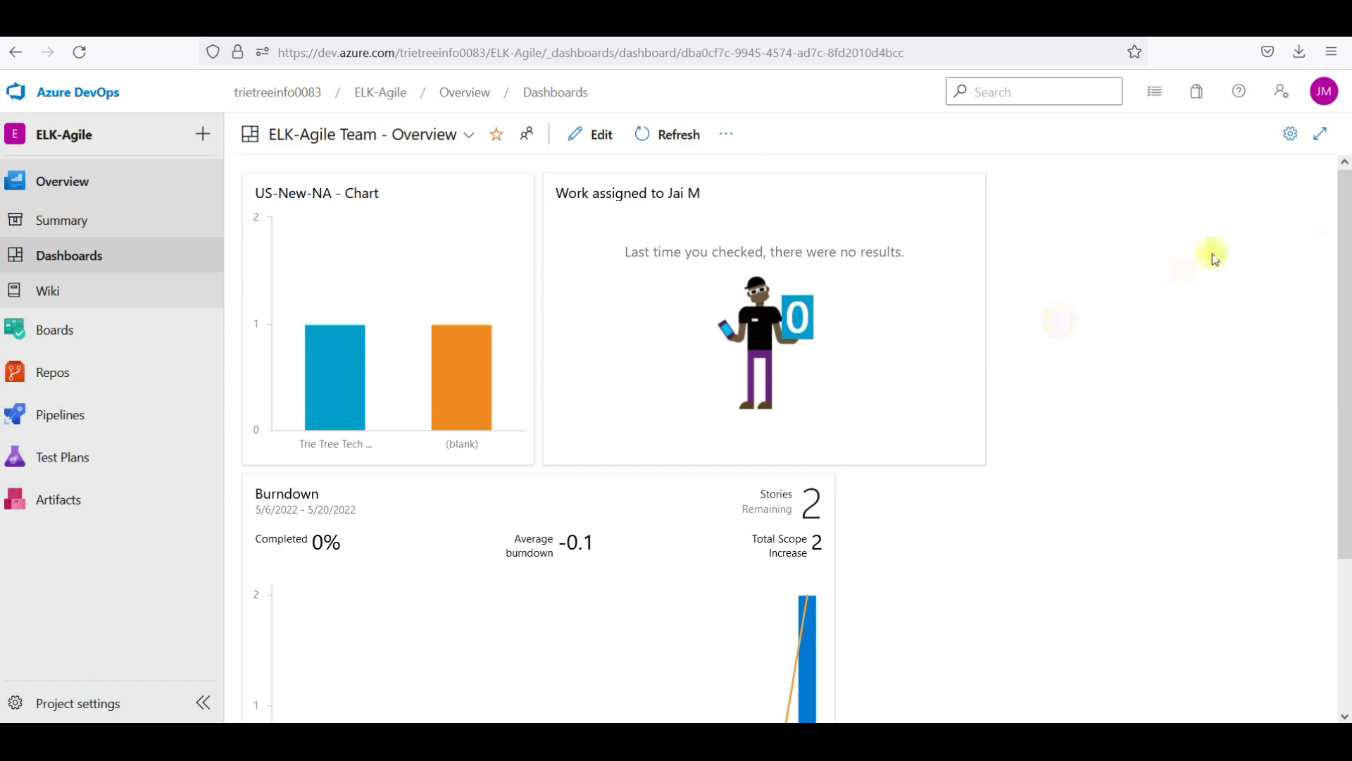
pyautogui.moveTo(1345, 222); pyautogui.dragTo(1345, 163)
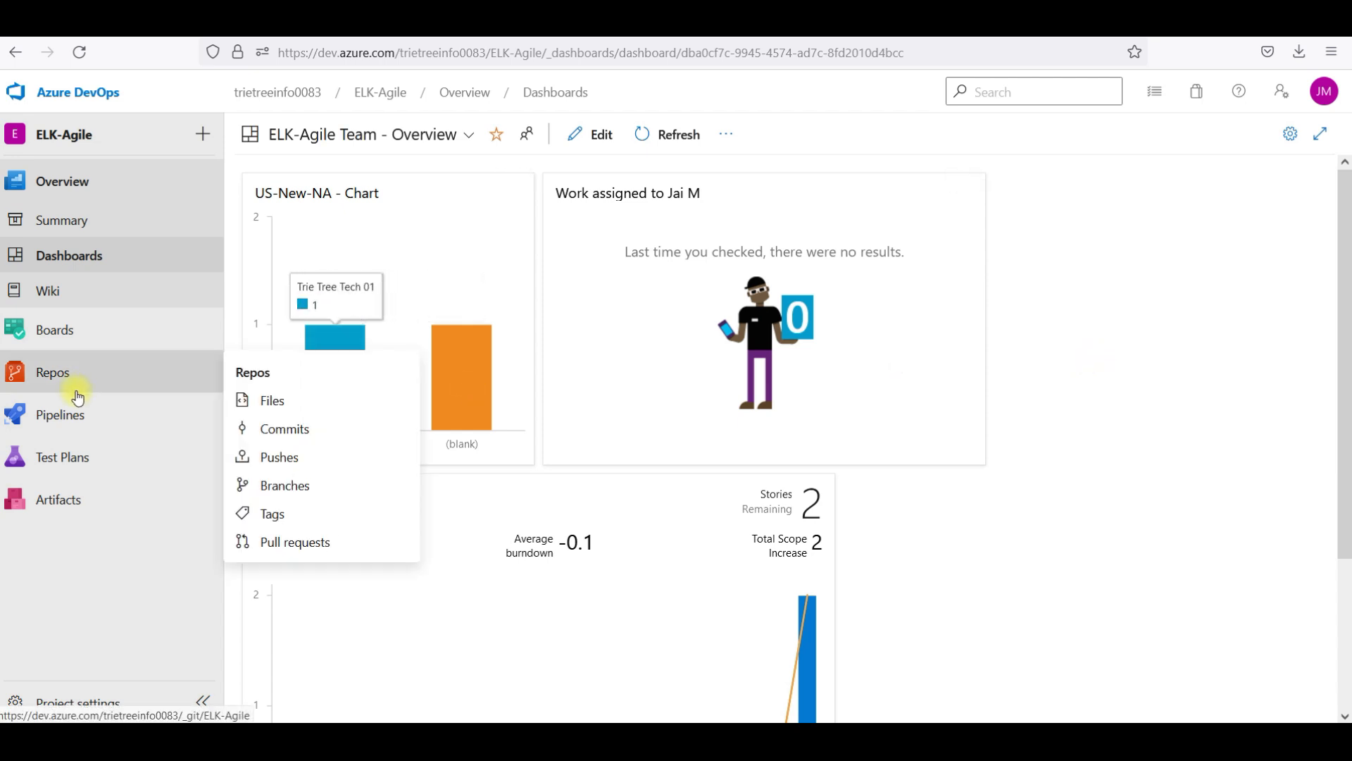
pyautogui.moveTo(107, 424)
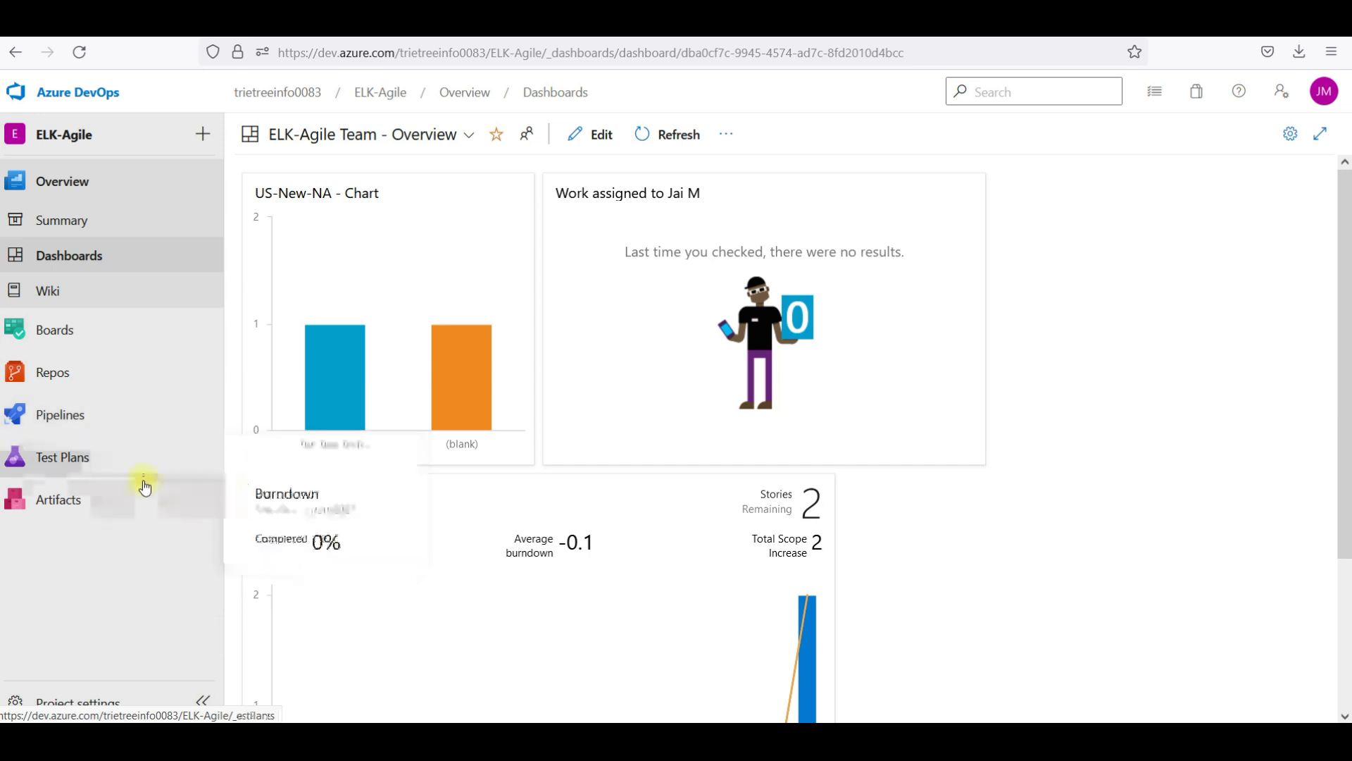
pyautogui.moveTo(106, 382)
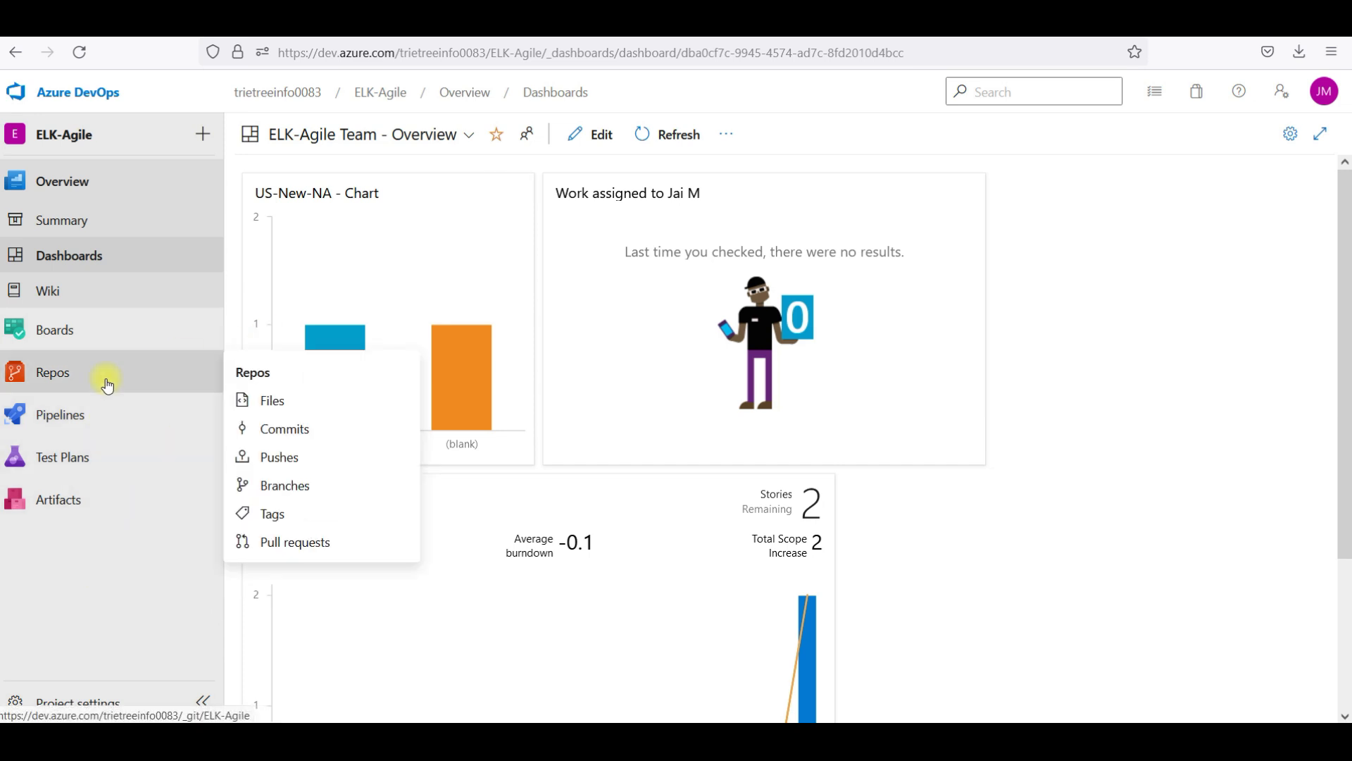